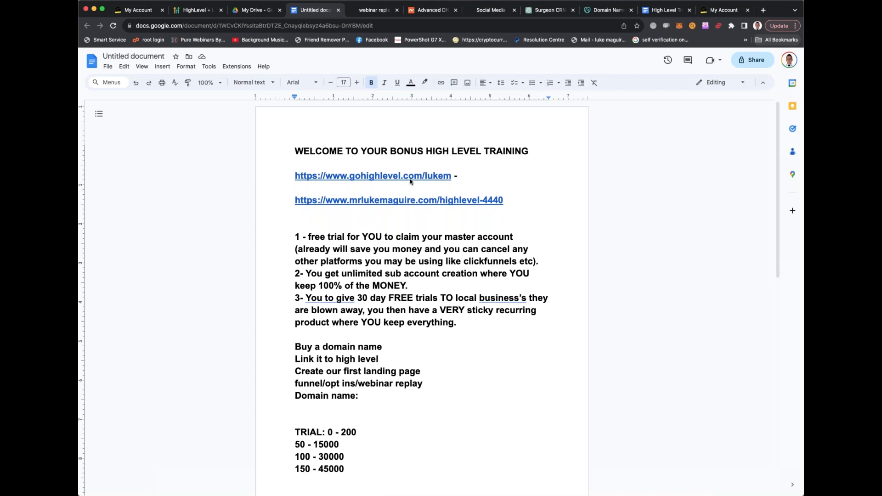
Open the gohighlevel.com free trial link in a new tab, then return to the notes and select the mrlukemaguire.com link
{"action": "left_click", "coordinate": [383, 176]}
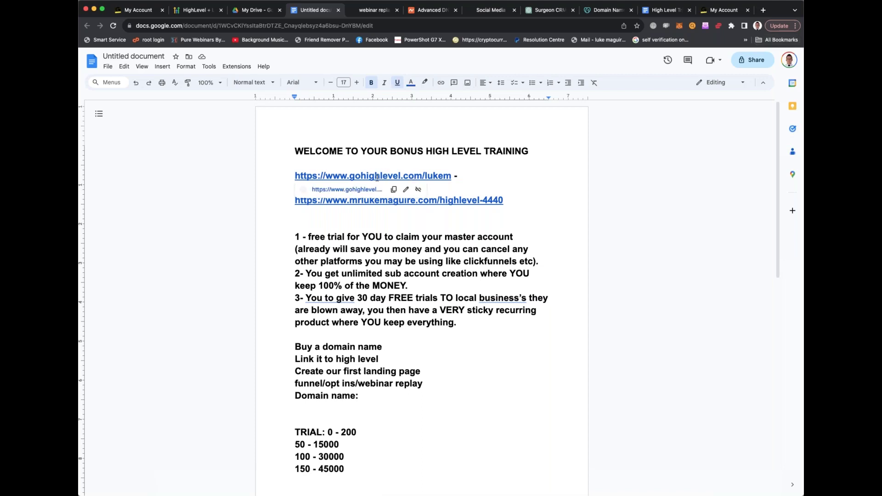
{"action": "left_click", "coordinate": [352, 191]}
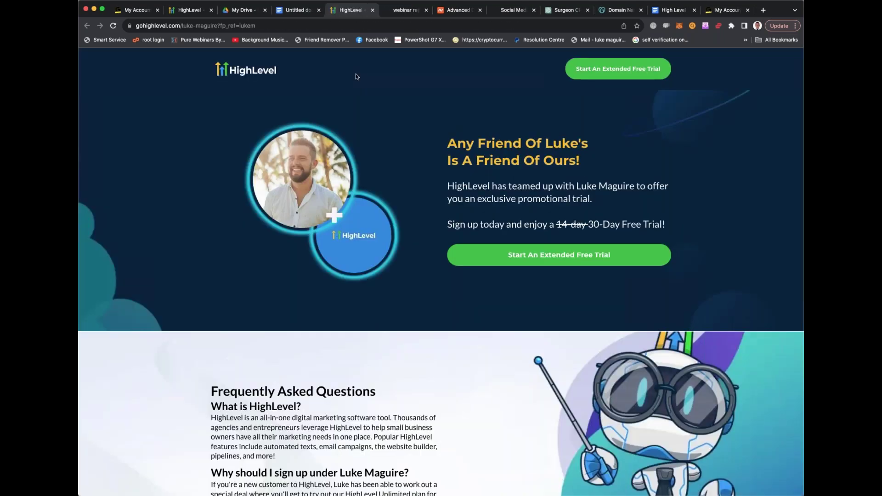
{"action": "left_click", "coordinate": [297, 10]}
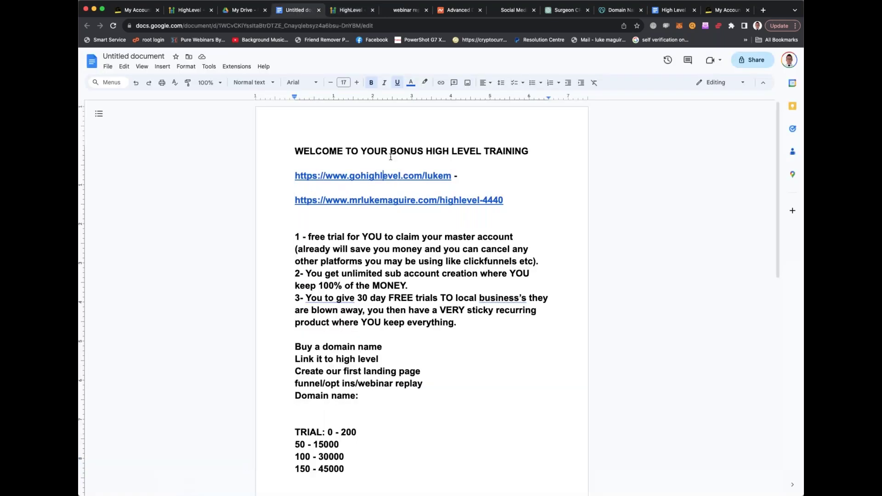
{"action": "left_click", "coordinate": [348, 11]}
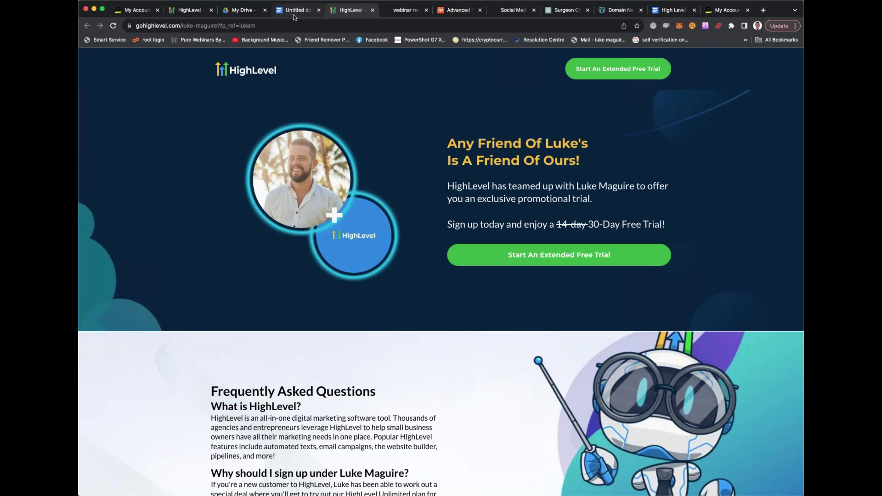
{"action": "left_click", "coordinate": [293, 14]}
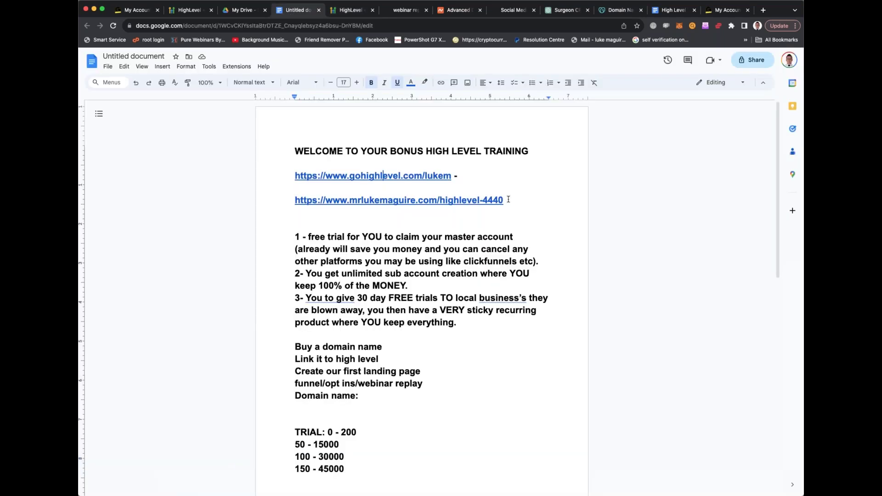
{"action": "left_click_drag", "start_coordinate": [510, 199], "coordinate": [296, 203]}
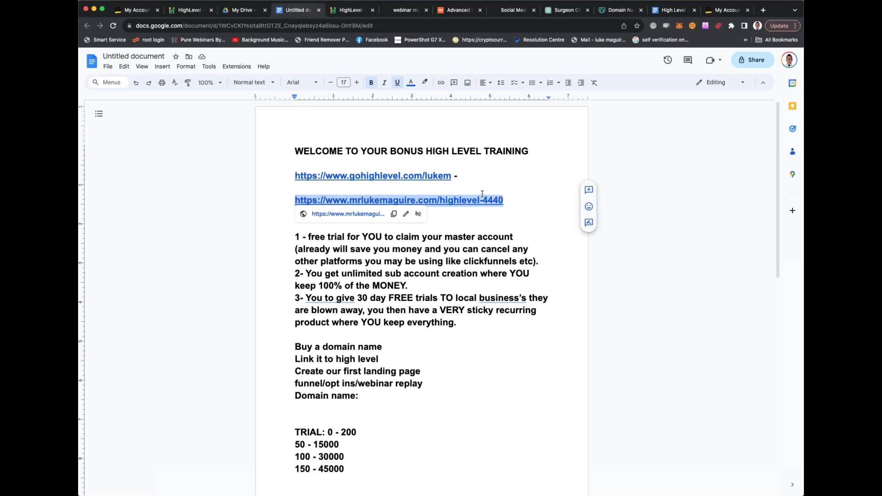
{"action": "key", "text": "super+v"}
{"action": "key", "text": "super+z"}
{"action": "left_click", "coordinate": [517, 198]}
{"action": "left_click_drag", "start_coordinate": [517, 198], "coordinate": [295, 200]}
Open the mrlukemaguire.com replay link in a new tab and scroll through the Webinar 1 and 2 recordings
{"action": "left_click", "coordinate": [356, 214]}
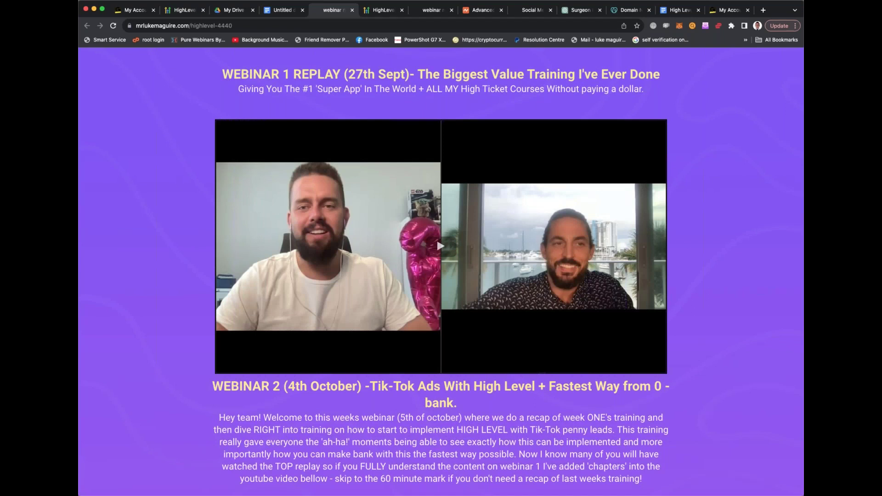
{"action": "scroll", "coordinate": [436, 237], "scroll_direction": "down", "scroll_amount": 1}
{"action": "scroll", "coordinate": [440, 230], "scroll_direction": "down", "scroll_amount": 1}
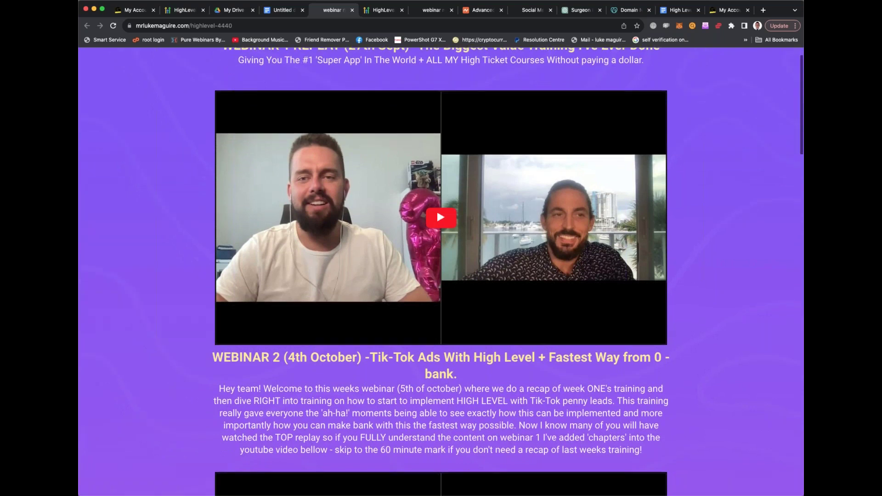
{"action": "scroll", "coordinate": [440, 230], "scroll_direction": "up", "scroll_amount": 1}
{"action": "scroll", "coordinate": [437, 238], "scroll_direction": "up", "scroll_amount": 1}
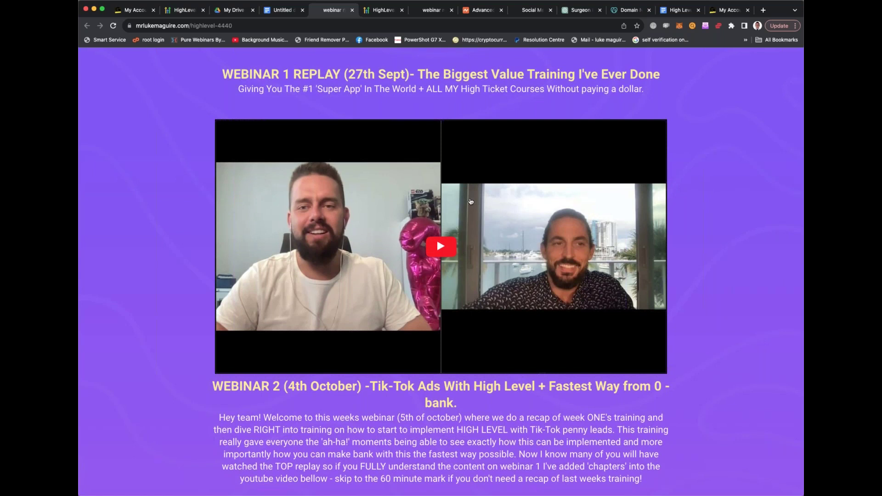
{"action": "scroll", "coordinate": [470, 201], "scroll_direction": "down", "scroll_amount": 4}
{"action": "scroll", "coordinate": [441, 271], "scroll_direction": "down", "scroll_amount": 2}
{"action": "scroll", "coordinate": [441, 271], "scroll_direction": "up", "scroll_amount": 2}
{"action": "scroll", "coordinate": [441, 271], "scroll_direction": "down", "scroll_amount": 3}
{"action": "scroll", "coordinate": [441, 271], "scroll_direction": "up", "scroll_amount": 5}
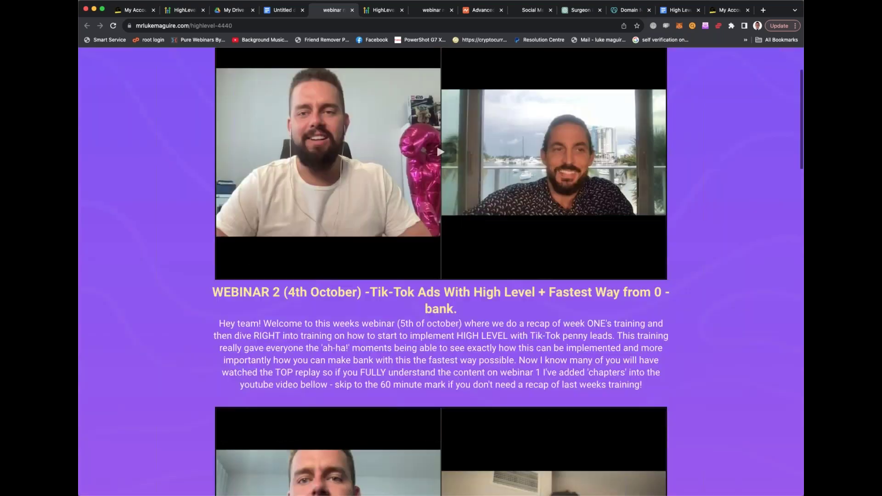
{"action": "scroll", "coordinate": [441, 271], "scroll_direction": "up", "scroll_amount": 2}
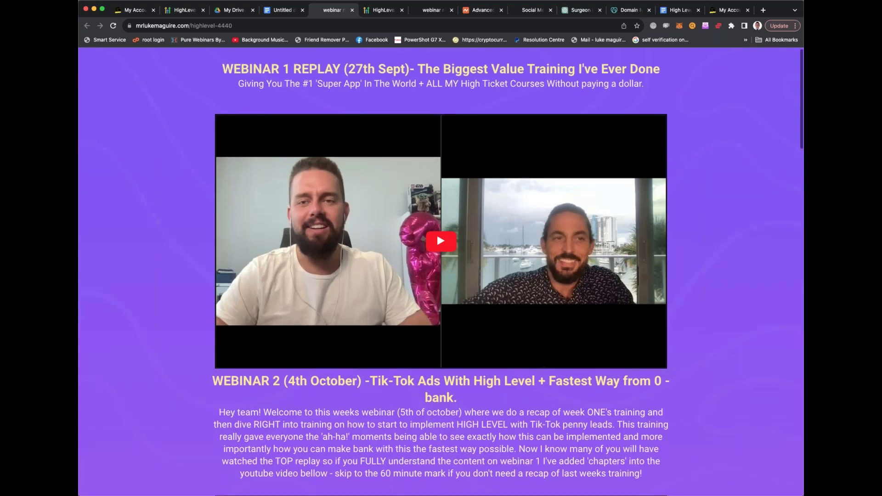
{"action": "scroll", "coordinate": [436, 238], "scroll_direction": "down", "scroll_amount": 1}
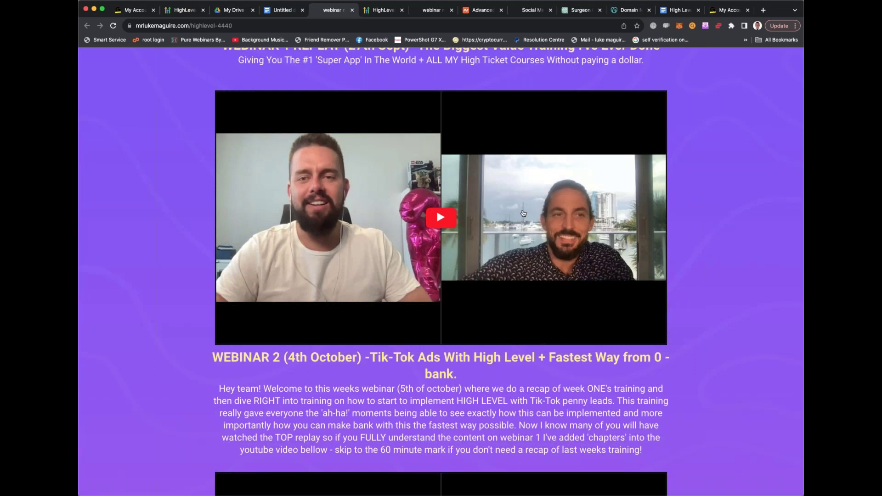
{"action": "scroll", "coordinate": [524, 213], "scroll_direction": "up", "scroll_amount": 1}
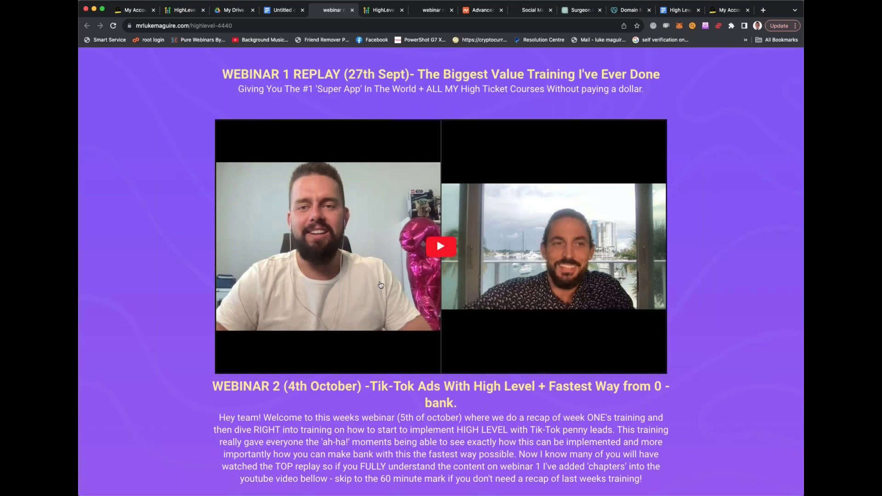
Select the WEBINAR 2 heading, then briefly play and pause the Webinar 1 replay
{"action": "triple_click", "coordinate": [214, 388]}
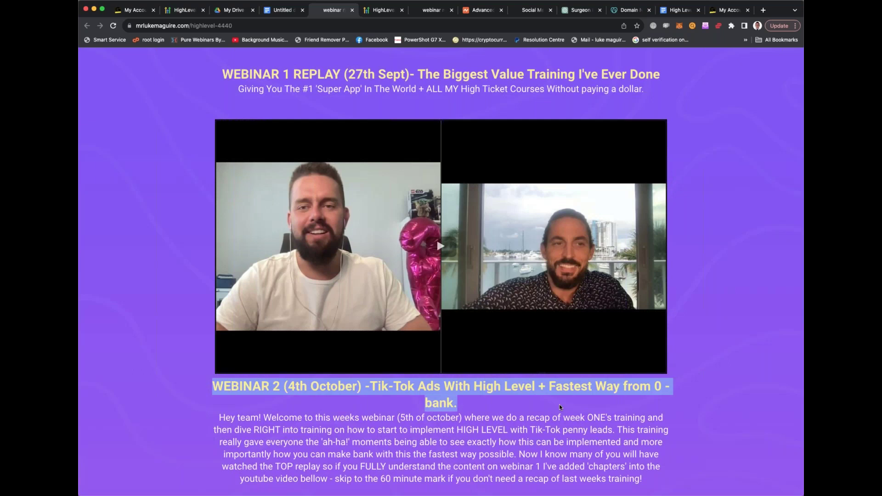
{"action": "left_click", "coordinate": [540, 307]}
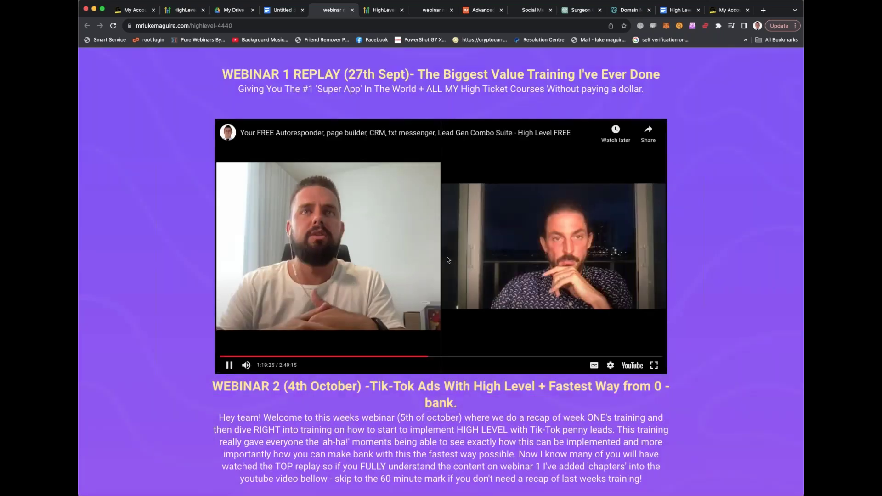
{"action": "left_click", "coordinate": [448, 260]}
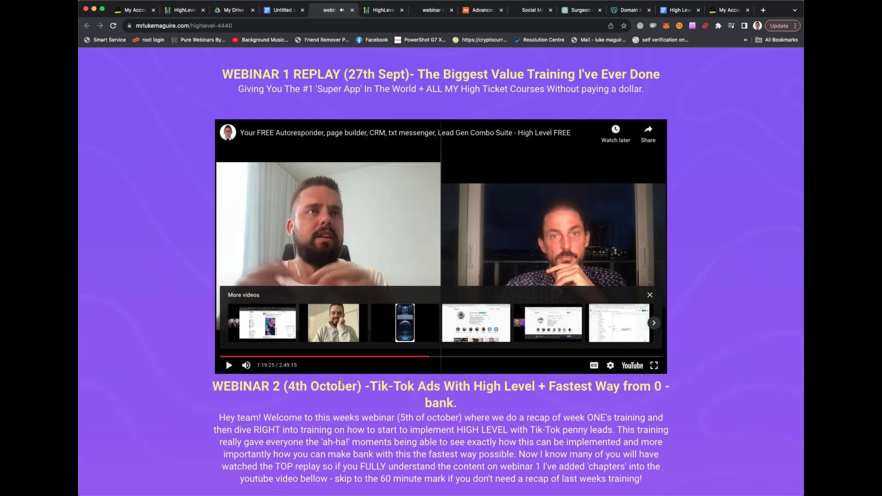
Scroll down to the Webinar 2 Tik Tok Ads video, highlighting part of its description
{"action": "scroll", "coordinate": [341, 382], "scroll_direction": "down", "scroll_amount": 3}
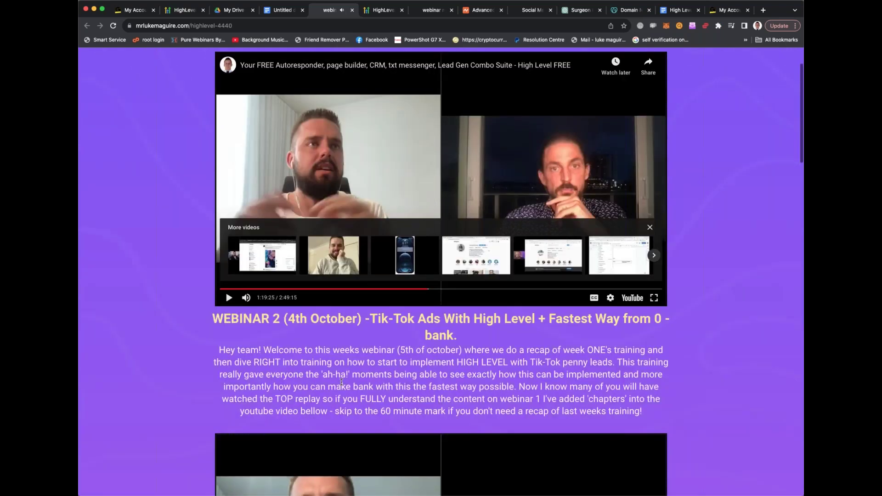
{"action": "scroll", "coordinate": [341, 382], "scroll_direction": "down", "scroll_amount": 2}
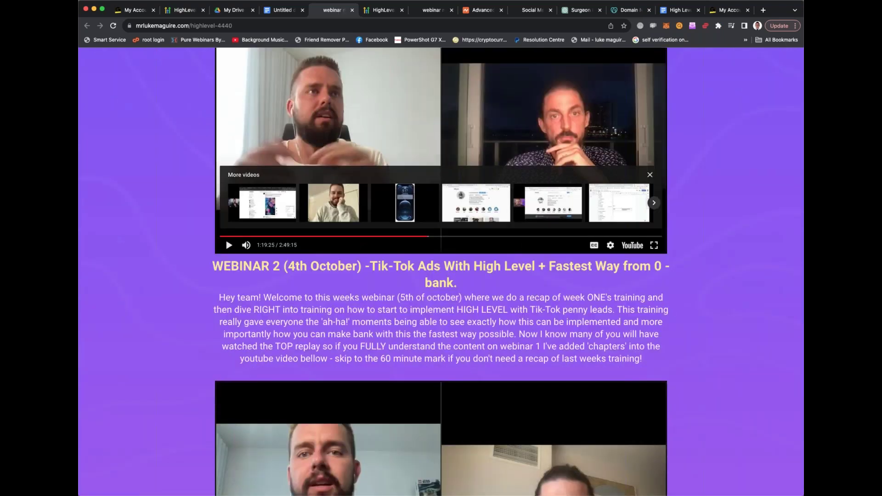
{"action": "scroll", "coordinate": [441, 271], "scroll_direction": "down", "scroll_amount": 1}
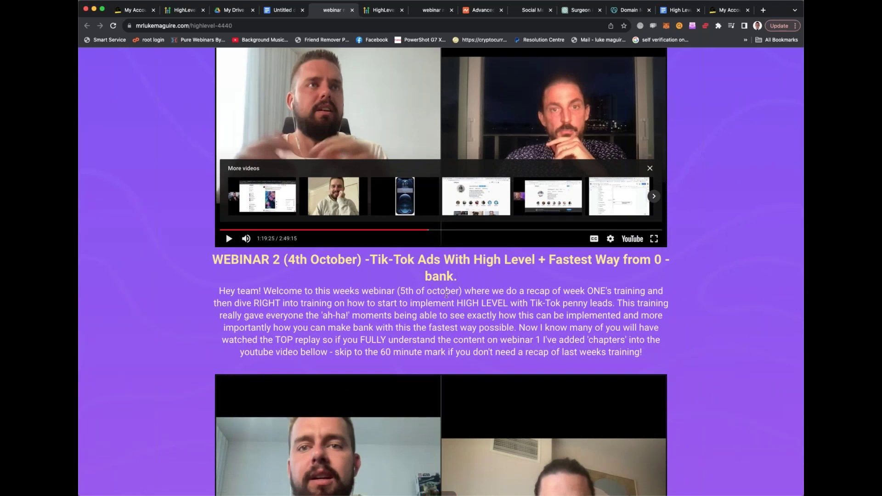
{"action": "left_click_drag", "start_coordinate": [285, 298], "coordinate": [544, 327]}
{"action": "scroll", "coordinate": [543, 327], "scroll_direction": "down", "scroll_amount": 1}
{"action": "scroll", "coordinate": [437, 431], "scroll_direction": "down", "scroll_amount": 5}
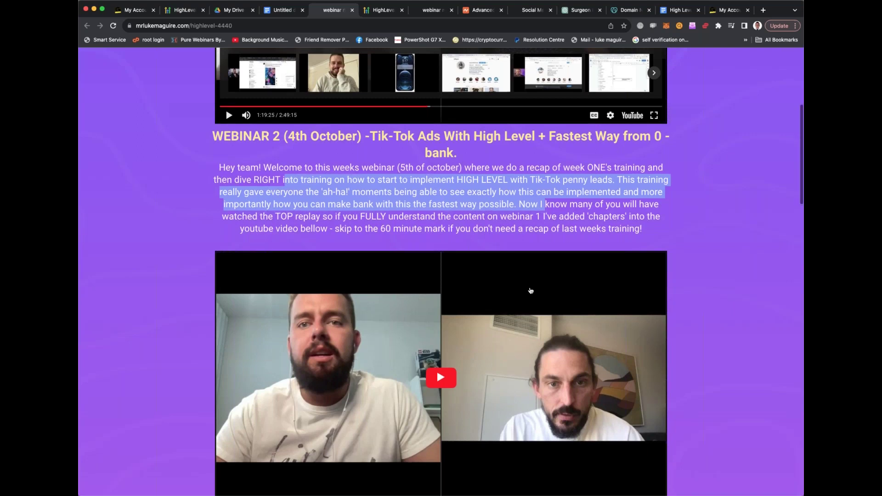
{"action": "scroll", "coordinate": [472, 370], "scroll_direction": "down", "scroll_amount": 3}
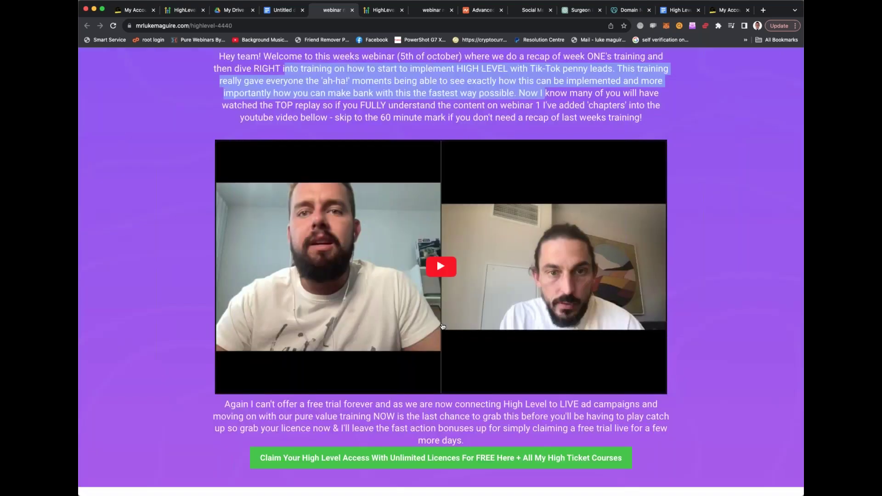
{"action": "scroll", "coordinate": [440, 277], "scroll_direction": "up", "scroll_amount": 1}
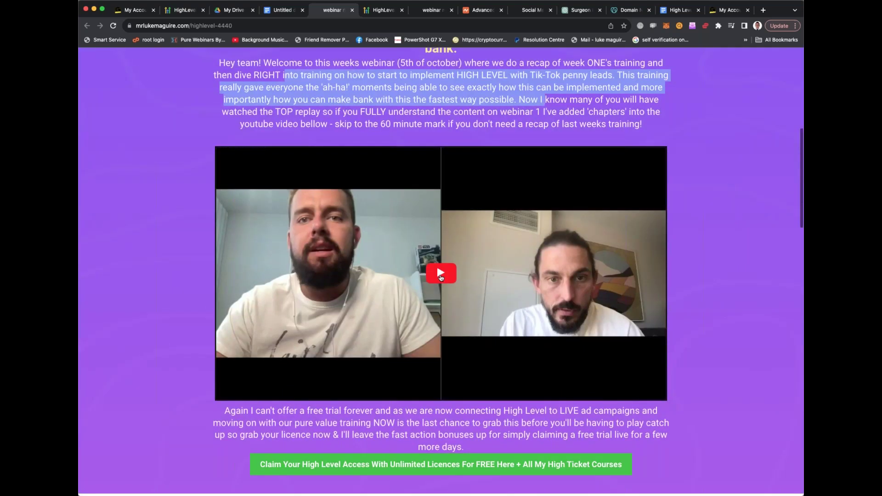
{"action": "scroll", "coordinate": [441, 276], "scroll_direction": "up", "scroll_amount": 5}
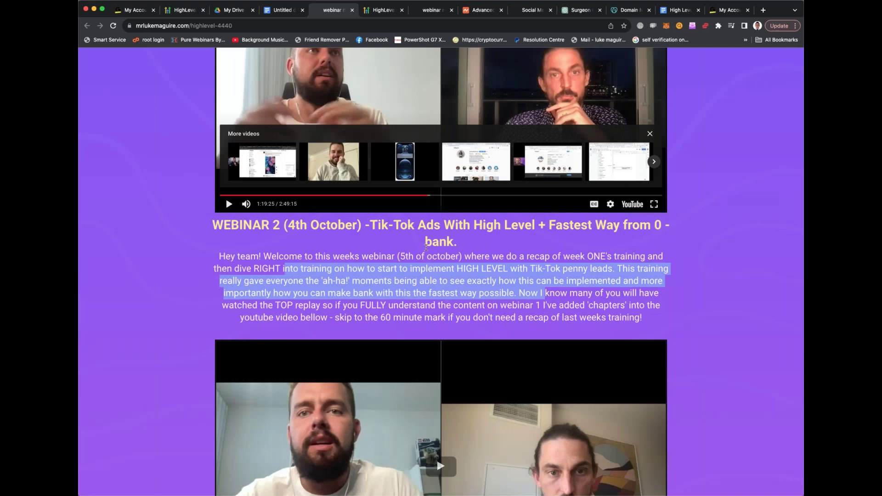
{"action": "scroll", "coordinate": [426, 248], "scroll_direction": "down", "scroll_amount": 1}
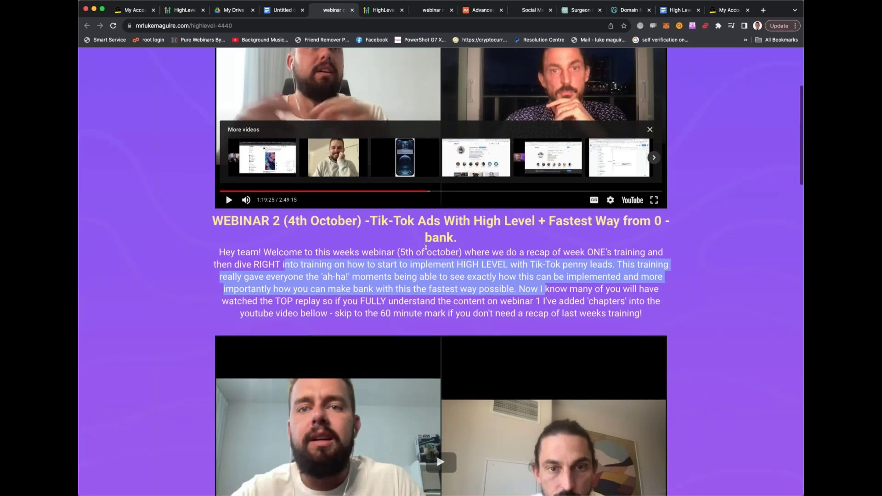
{"action": "scroll", "coordinate": [436, 457], "scroll_direction": "up", "scroll_amount": 3}
{"action": "scroll", "coordinate": [444, 208], "scroll_direction": "down", "scroll_amount": 9}
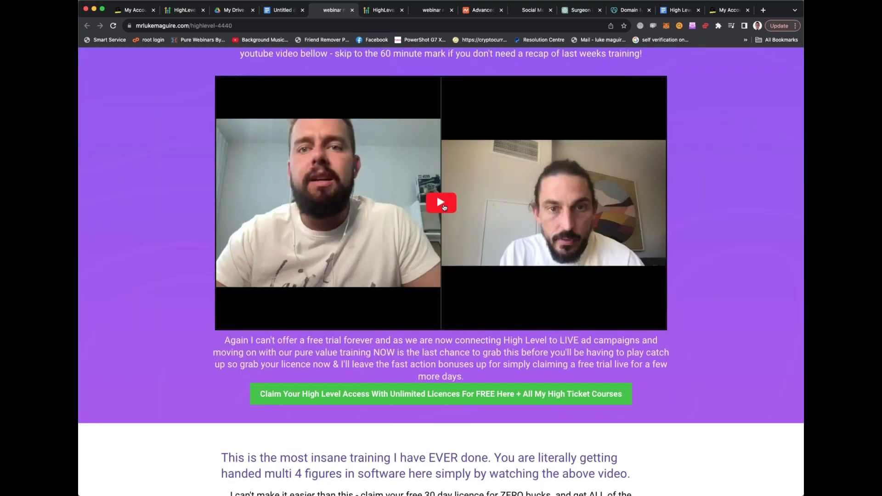
Play the Webinar 2 replay and pause it at 1:59
{"action": "left_click", "coordinate": [441, 202]}
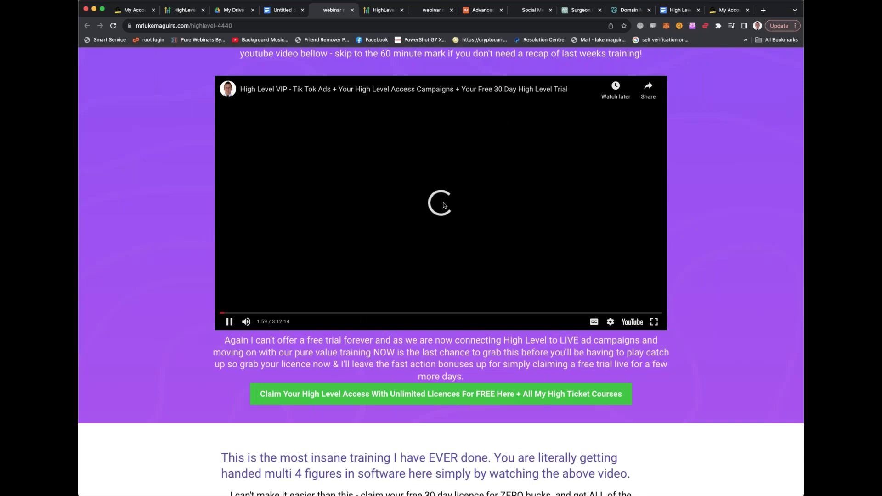
{"action": "left_click", "coordinate": [444, 206]}
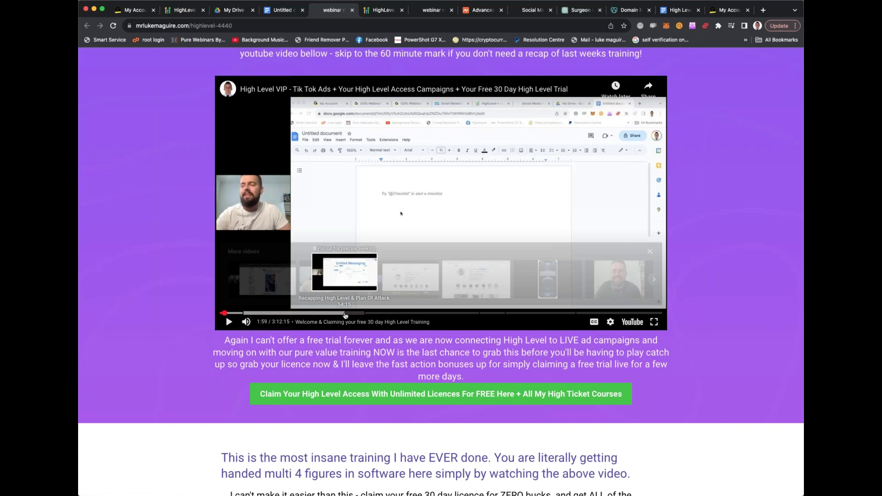
{"action": "scroll", "coordinate": [346, 315], "scroll_direction": "up", "scroll_amount": 2}
{"action": "scroll", "coordinate": [345, 316], "scroll_direction": "up", "scroll_amount": 8}
{"action": "scroll", "coordinate": [345, 316], "scroll_direction": "down", "scroll_amount": 9}
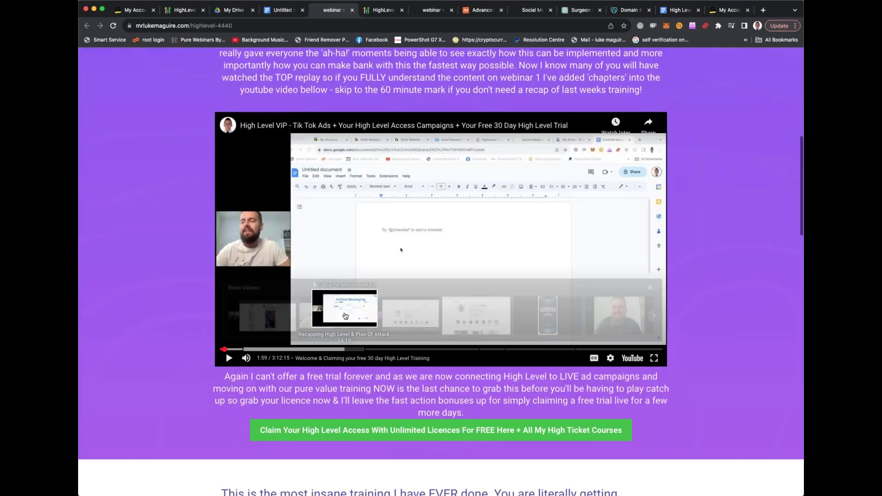
{"action": "scroll", "coordinate": [345, 316], "scroll_direction": "down", "scroll_amount": 1}
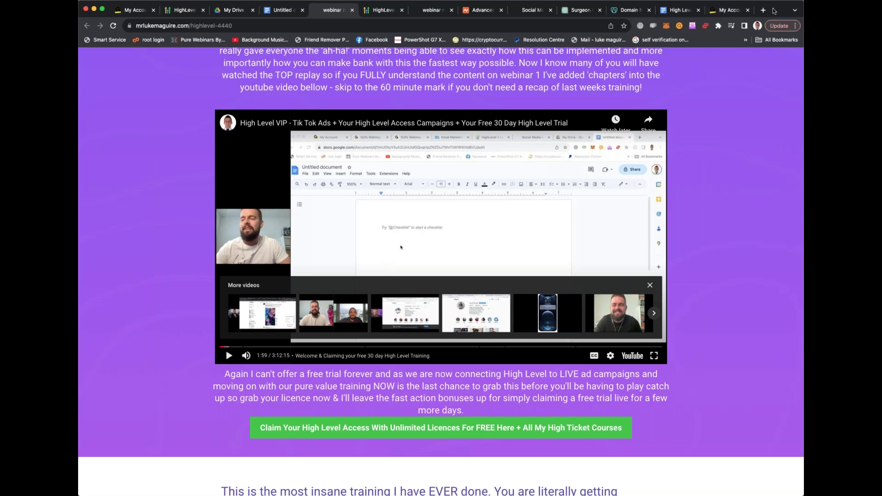
Open youtube.com in a new browser tab
{"action": "left_click", "coordinate": [763, 10]}
{"action": "type", "text": "youtub"}
{"action": "key", "text": "Return"}
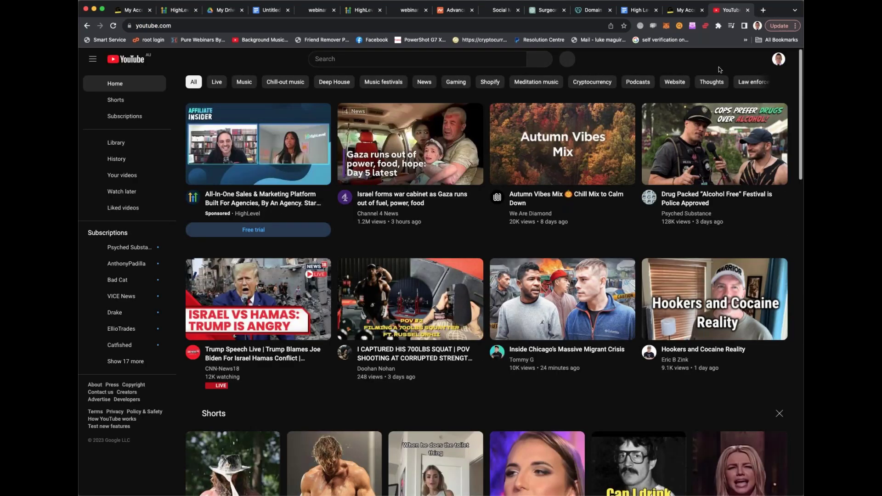
Go to your own YouTube channel and bring up its Videos page
{"action": "left_click", "coordinate": [779, 60]}
{"action": "left_click", "coordinate": [690, 119]}
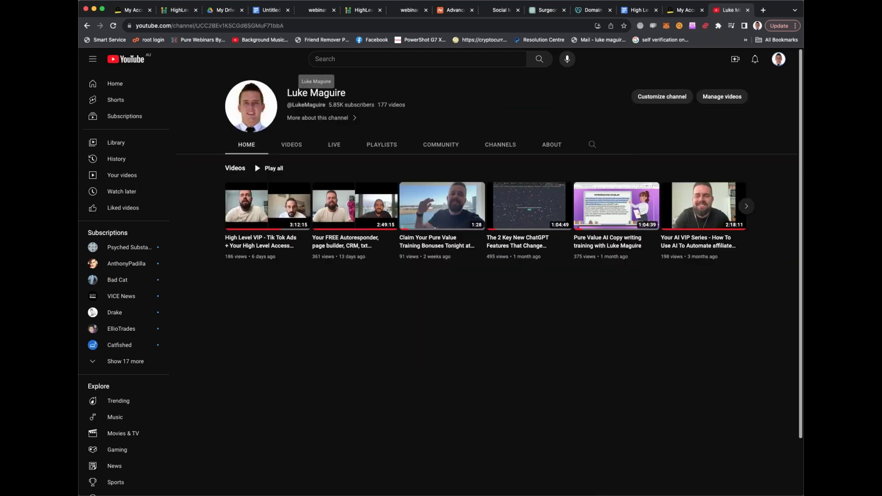
{"action": "left_click", "coordinate": [248, 89]}
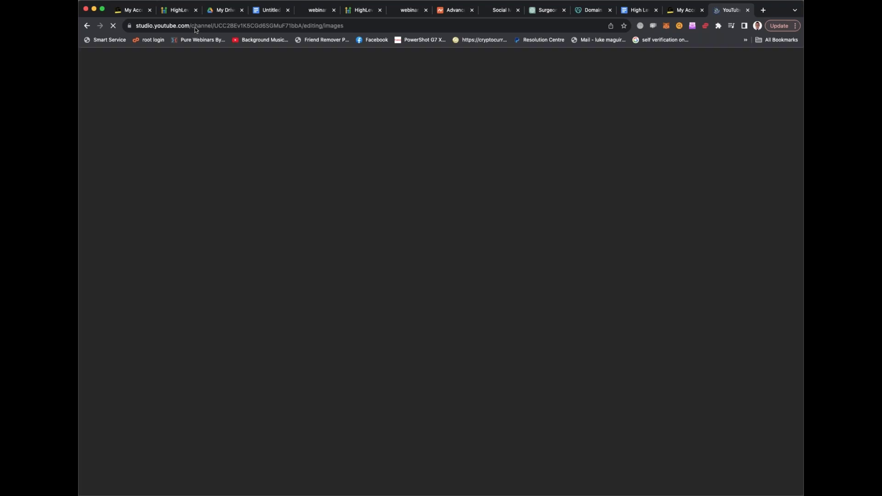
{"action": "left_click", "coordinate": [87, 25]}
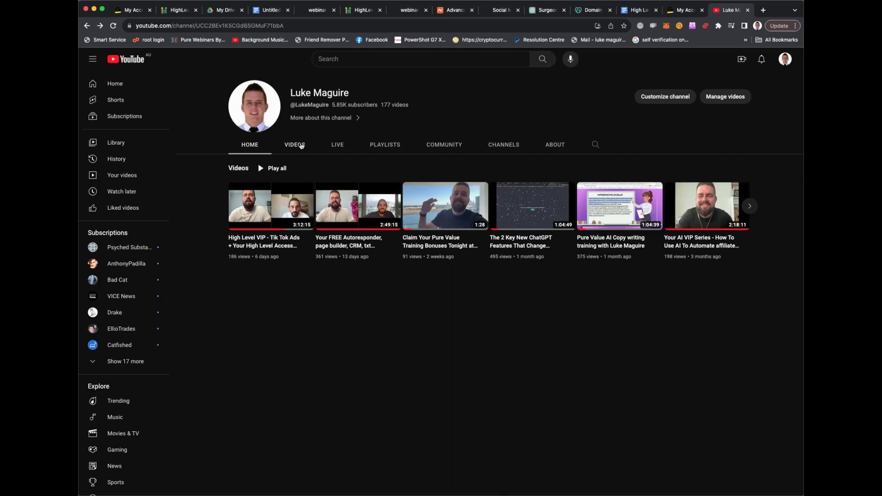
{"action": "left_click", "coordinate": [461, 27]}
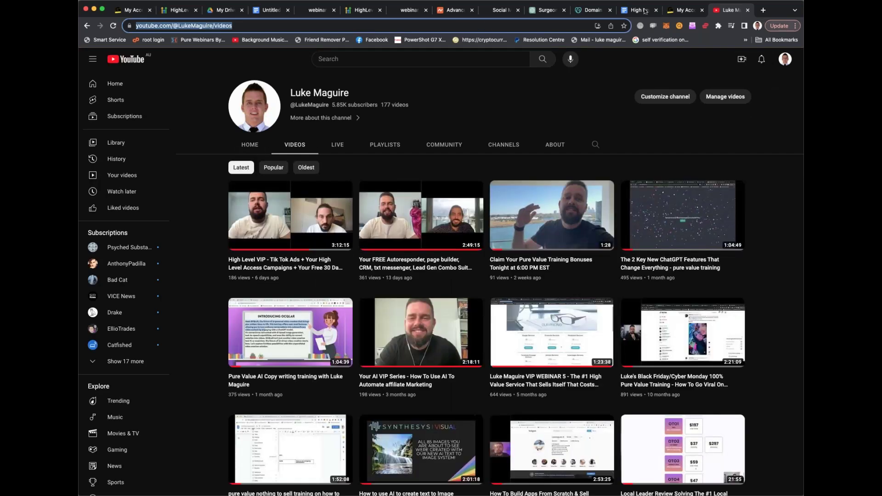
{"action": "left_click", "coordinate": [674, 11]}
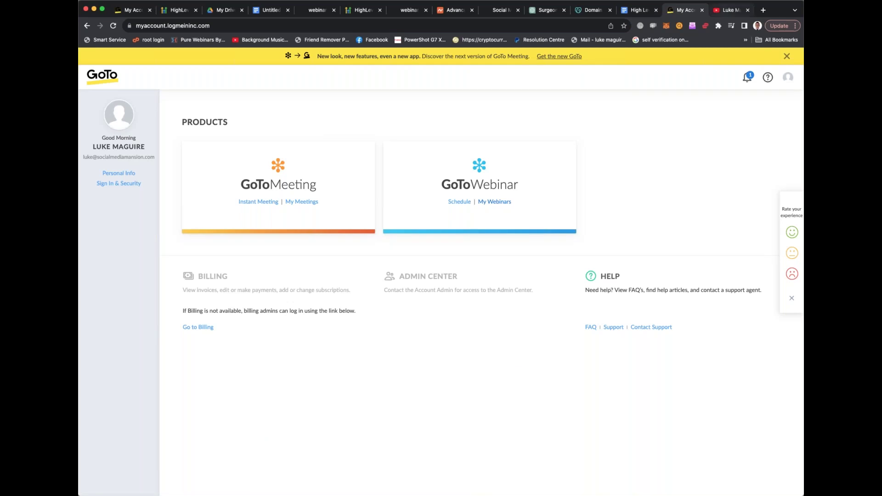
{"action": "key", "text": "ctrl+Tab"}
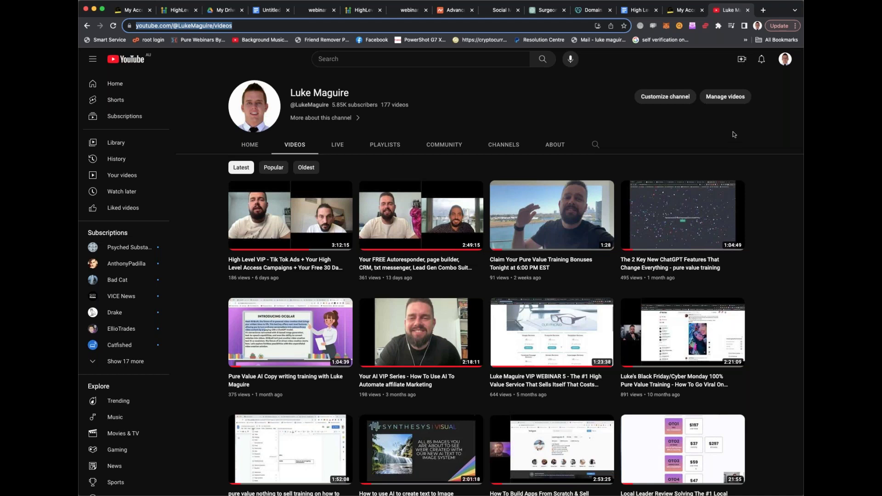
{"action": "left_click", "coordinate": [401, 13]}
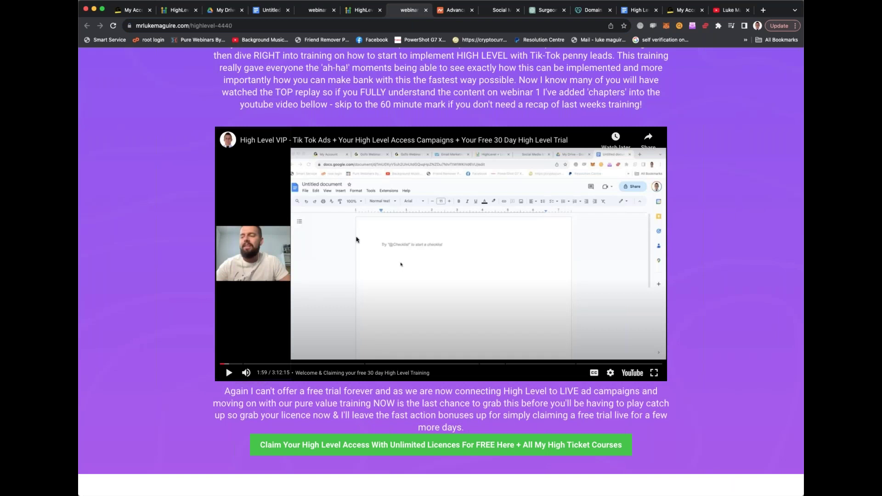
{"action": "scroll", "coordinate": [348, 245], "scroll_direction": "up", "scroll_amount": 2}
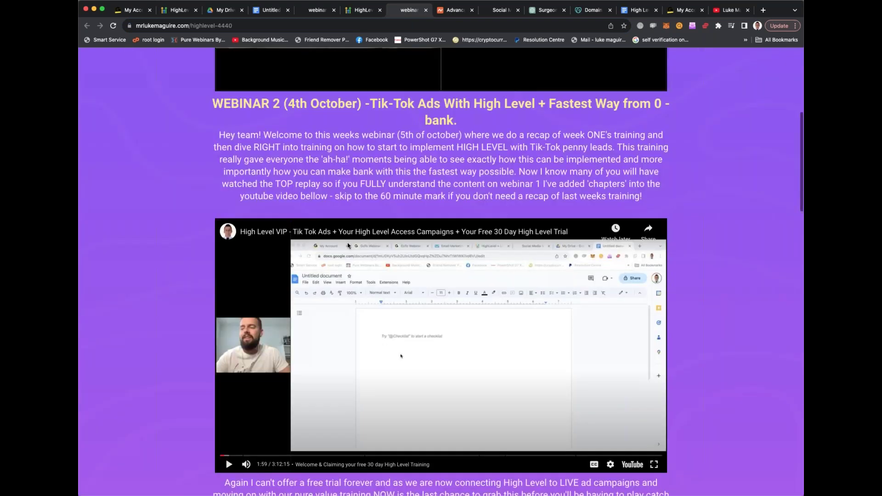
{"action": "scroll", "coordinate": [226, 423], "scroll_direction": "down", "scroll_amount": 2}
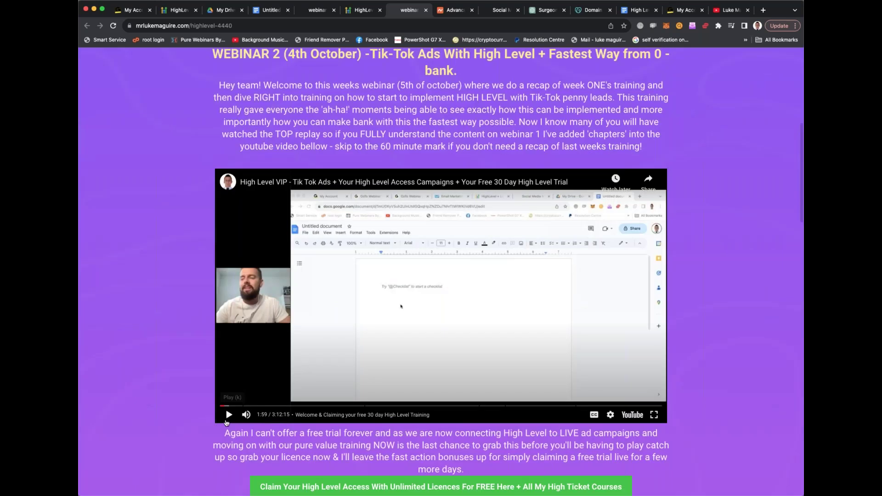
{"action": "left_click", "coordinate": [228, 415]}
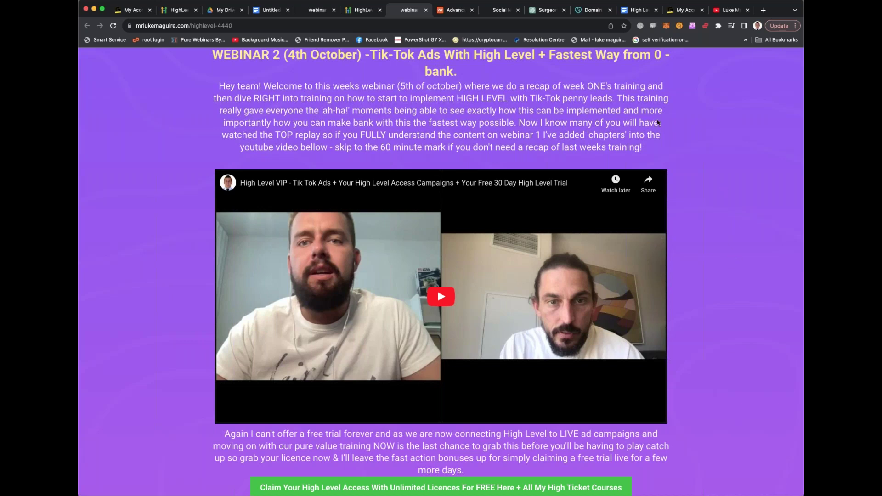
{"action": "left_click", "coordinate": [453, 24]}
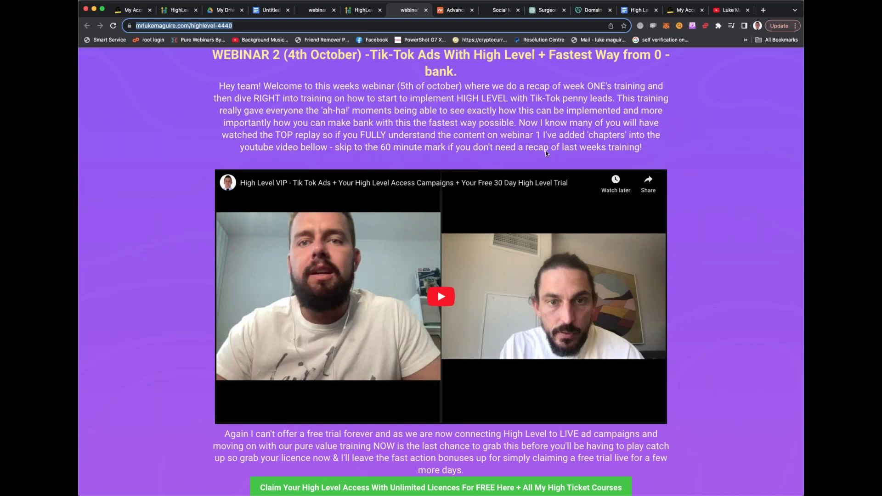
{"action": "scroll", "coordinate": [519, 159], "scroll_direction": "down", "scroll_amount": 1}
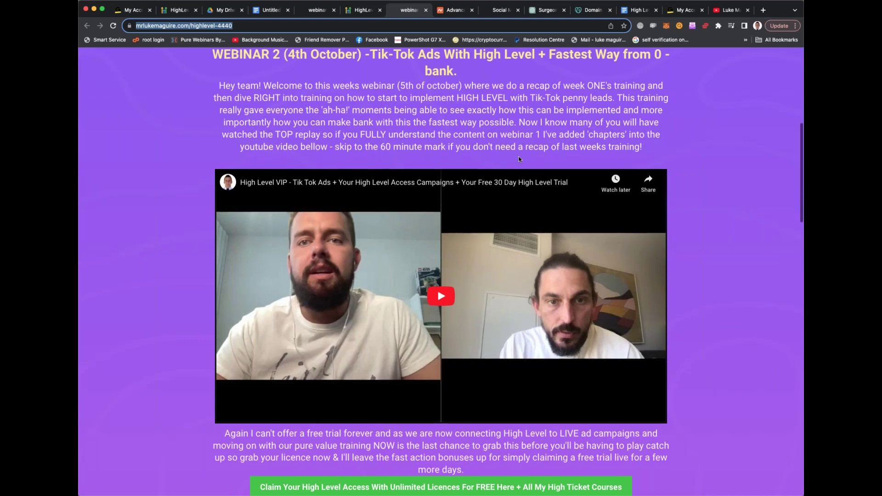
{"action": "scroll", "coordinate": [518, 159], "scroll_direction": "down", "scroll_amount": 5}
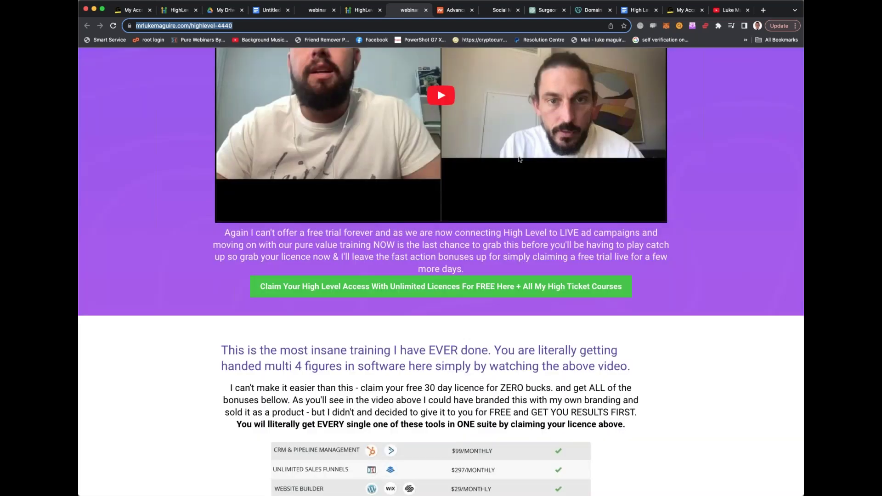
{"action": "scroll", "coordinate": [518, 159], "scroll_direction": "down", "scroll_amount": 1}
{"action": "scroll", "coordinate": [518, 159], "scroll_direction": "down", "scroll_amount": 4}
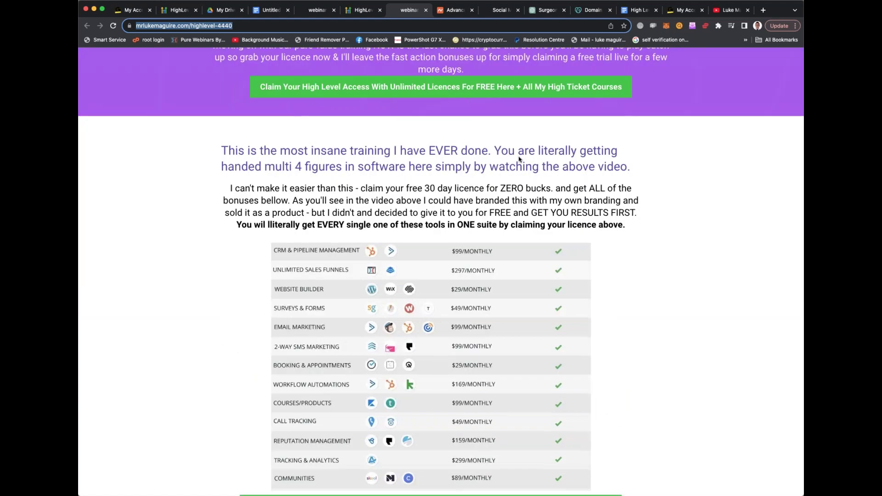
{"action": "scroll", "coordinate": [519, 159], "scroll_direction": "down", "scroll_amount": 1}
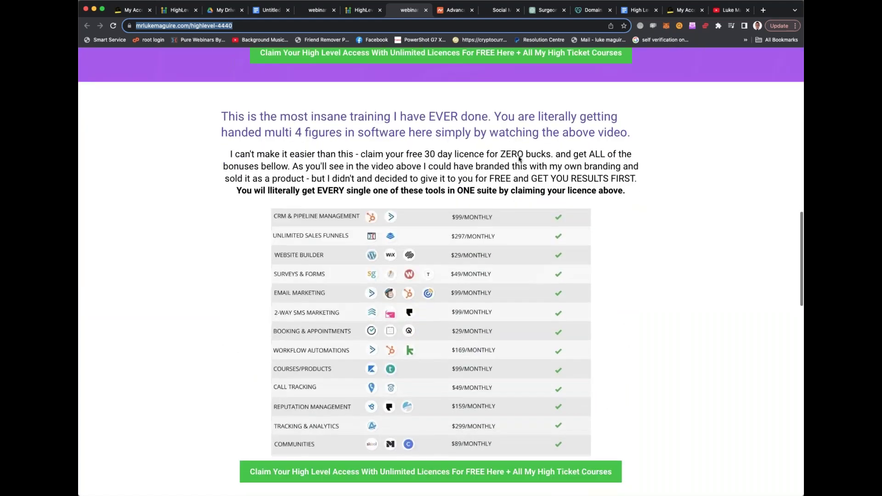
{"action": "scroll", "coordinate": [518, 159], "scroll_direction": "down", "scroll_amount": 4}
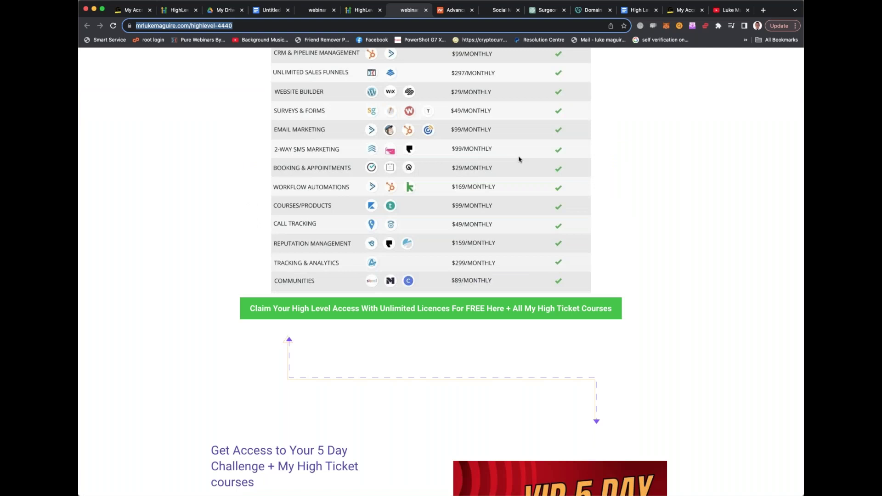
{"action": "scroll", "coordinate": [518, 159], "scroll_direction": "down", "scroll_amount": 7}
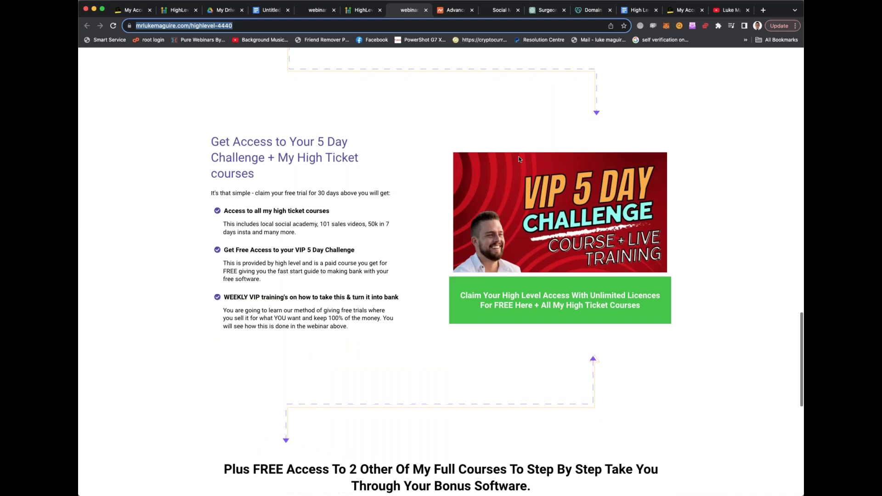
{"action": "scroll", "coordinate": [519, 159], "scroll_direction": "down", "scroll_amount": 9}
{"action": "scroll", "coordinate": [519, 159], "scroll_direction": "down", "scroll_amount": 1}
{"action": "scroll", "coordinate": [519, 159], "scroll_direction": "up", "scroll_amount": 12}
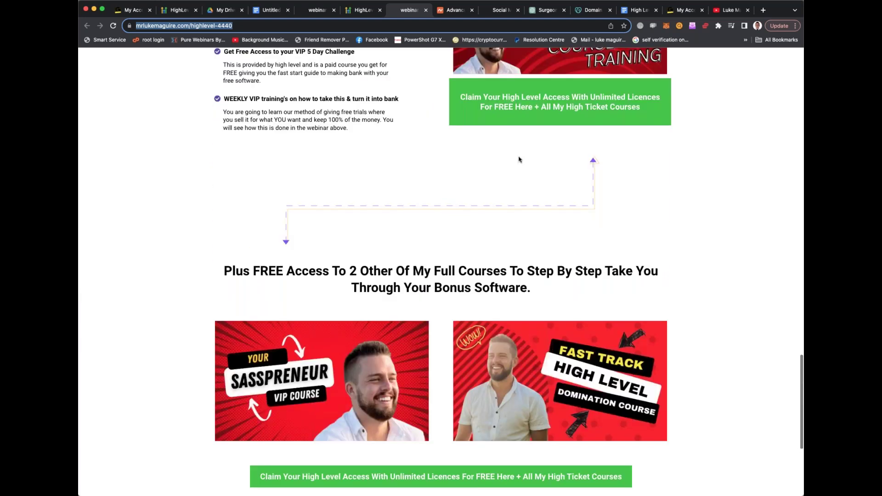
{"action": "scroll", "coordinate": [519, 158], "scroll_direction": "up", "scroll_amount": 8}
{"action": "scroll", "coordinate": [518, 159], "scroll_direction": "down", "scroll_amount": 2}
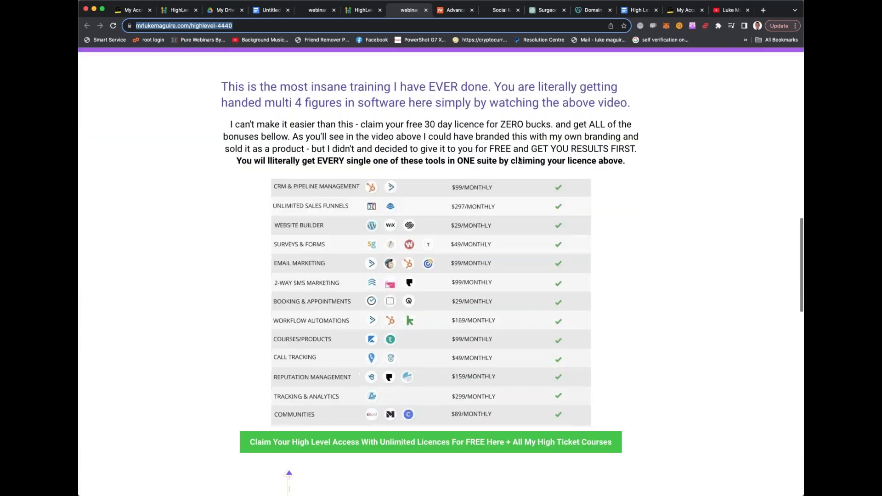
{"action": "scroll", "coordinate": [520, 159], "scroll_direction": "down", "scroll_amount": 3}
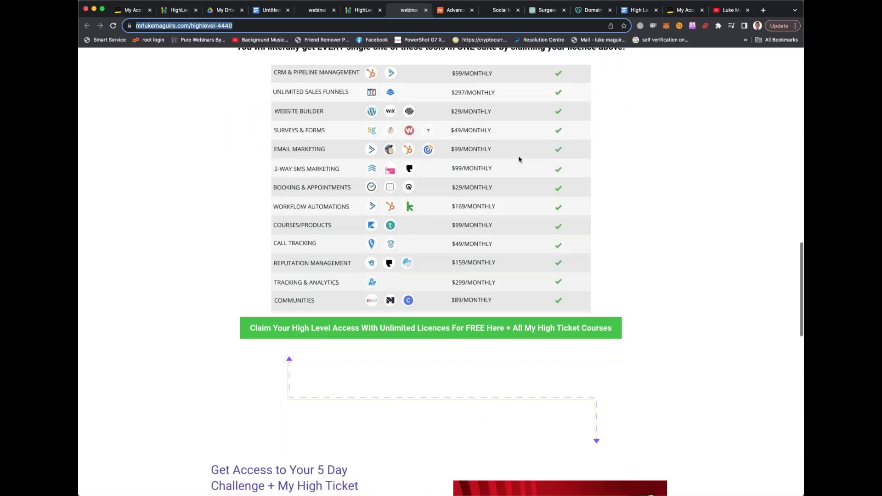
{"action": "scroll", "coordinate": [519, 159], "scroll_direction": "down", "scroll_amount": 11}
{"action": "scroll", "coordinate": [520, 159], "scroll_direction": "down", "scroll_amount": 2}
{"action": "scroll", "coordinate": [520, 158], "scroll_direction": "up", "scroll_amount": 3}
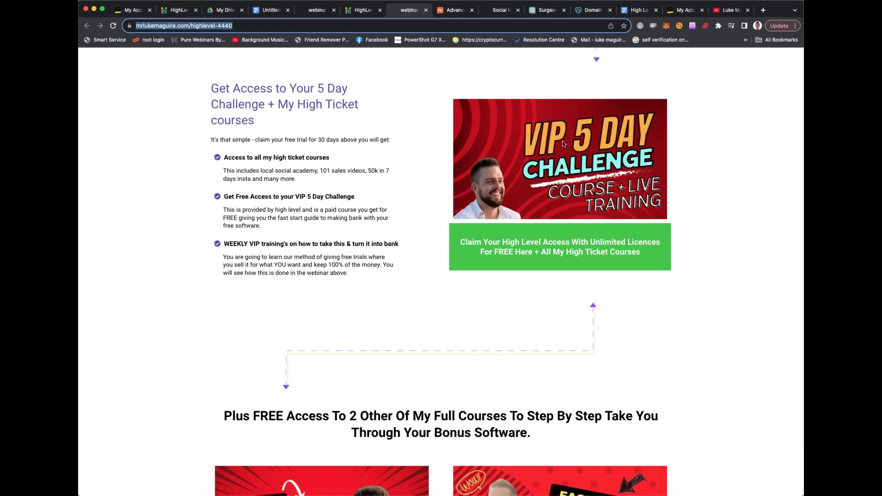
{"action": "scroll", "coordinate": [563, 141], "scroll_direction": "down", "scroll_amount": 5}
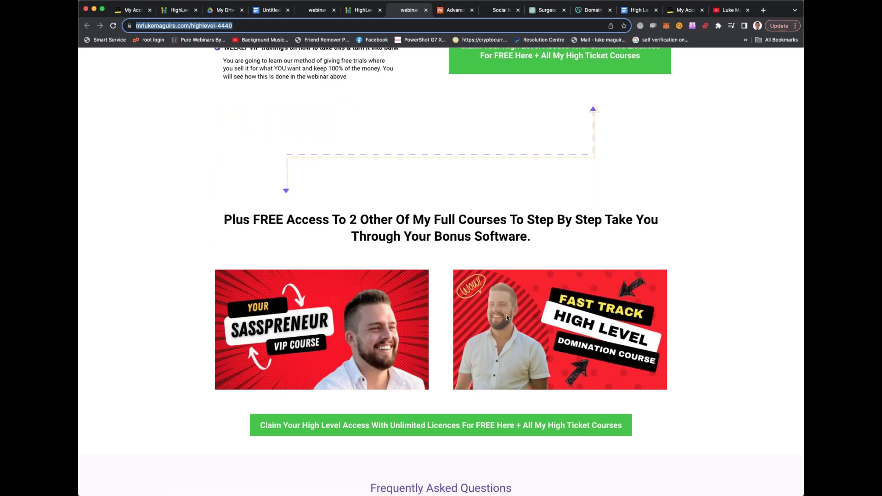
{"action": "scroll", "coordinate": [506, 315], "scroll_direction": "up", "scroll_amount": 1}
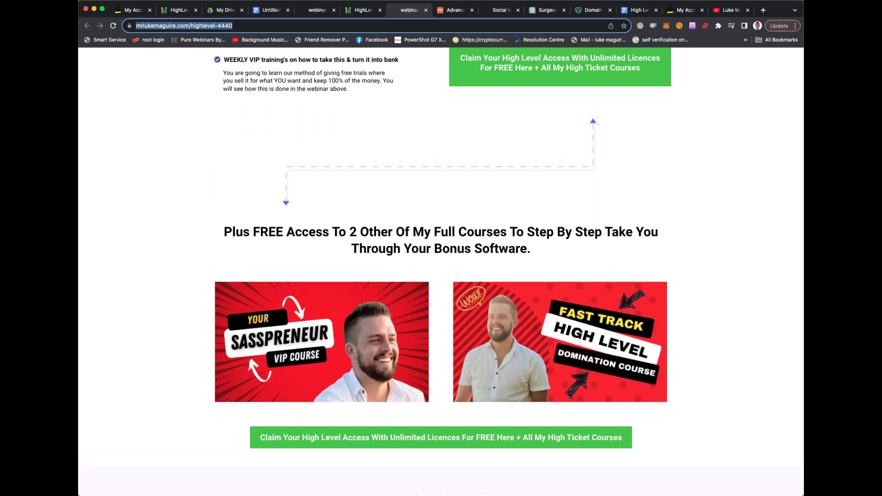
{"action": "scroll", "coordinate": [441, 271], "scroll_direction": "up", "scroll_amount": 1}
{"action": "scroll", "coordinate": [441, 271], "scroll_direction": "up", "scroll_amount": 7}
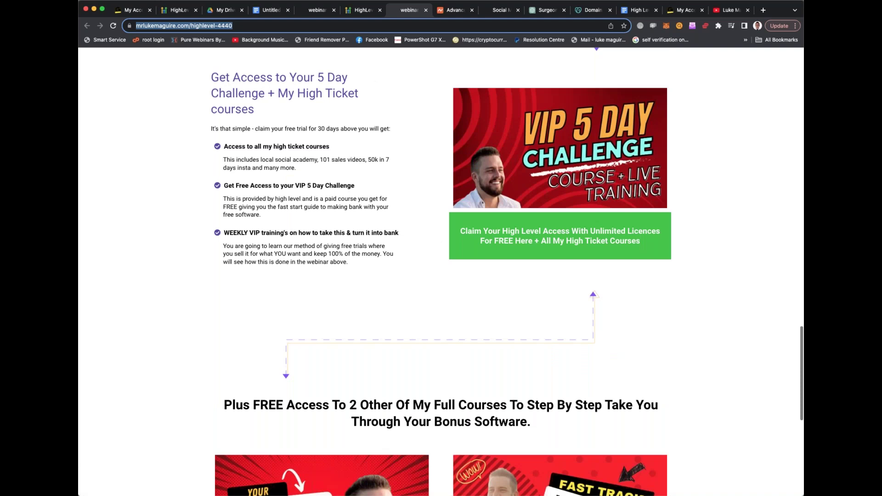
{"action": "scroll", "coordinate": [441, 271], "scroll_direction": "down", "scroll_amount": 5}
{"action": "scroll", "coordinate": [441, 271], "scroll_direction": "up", "scroll_amount": 8}
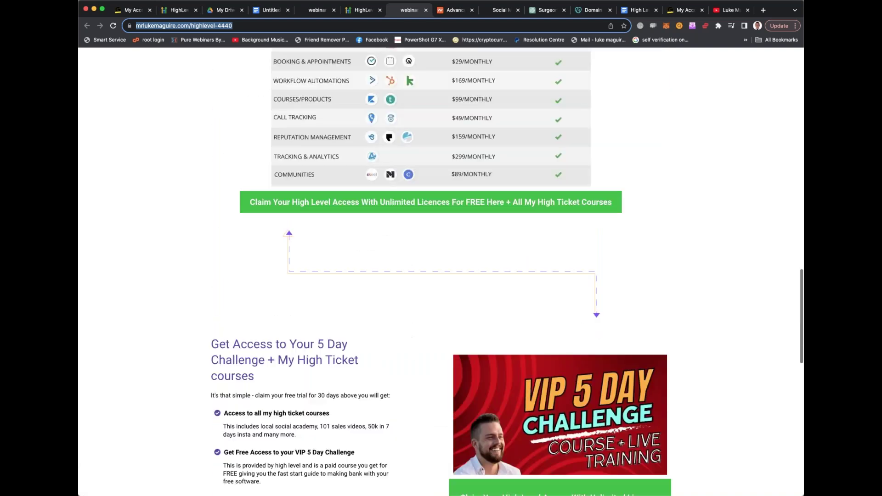
{"action": "scroll", "coordinate": [441, 271], "scroll_direction": "down", "scroll_amount": 14}
{"action": "scroll", "coordinate": [441, 271], "scroll_direction": "up", "scroll_amount": 10}
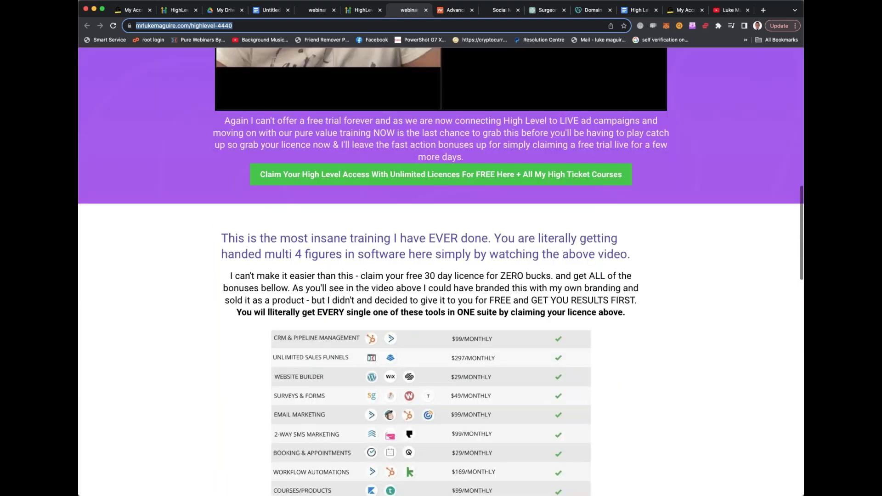
{"action": "scroll", "coordinate": [422, 327], "scroll_direction": "up", "scroll_amount": 1}
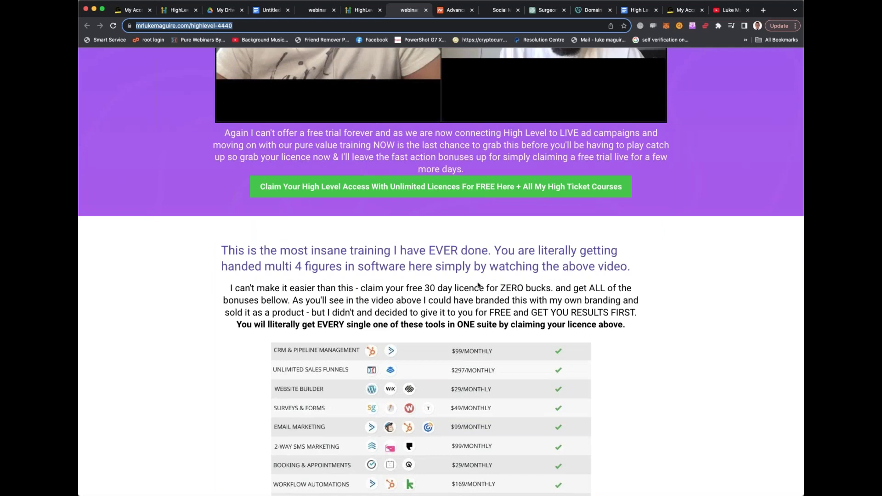
{"action": "left_click", "coordinate": [500, 257]}
{"action": "double_click", "coordinate": [504, 250]}
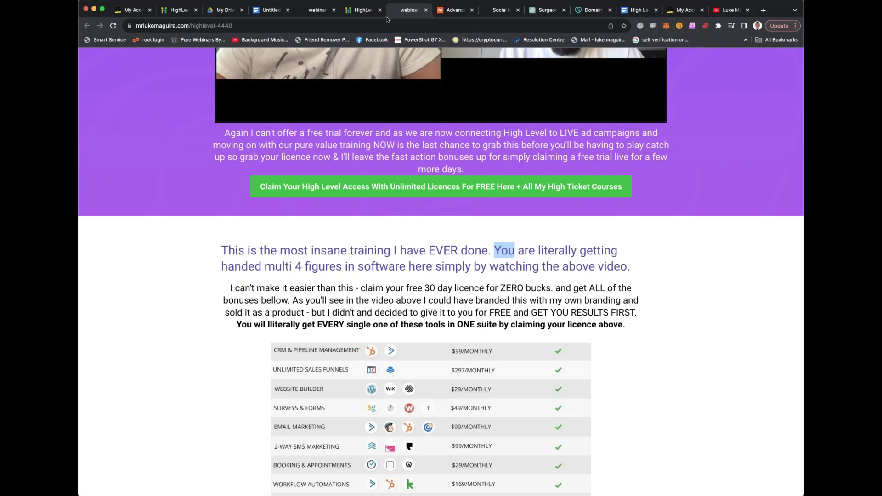
Switch to the Untitled document notes and place the cursor after 'MONEY.' in point 2
{"action": "left_click", "coordinate": [262, 13]}
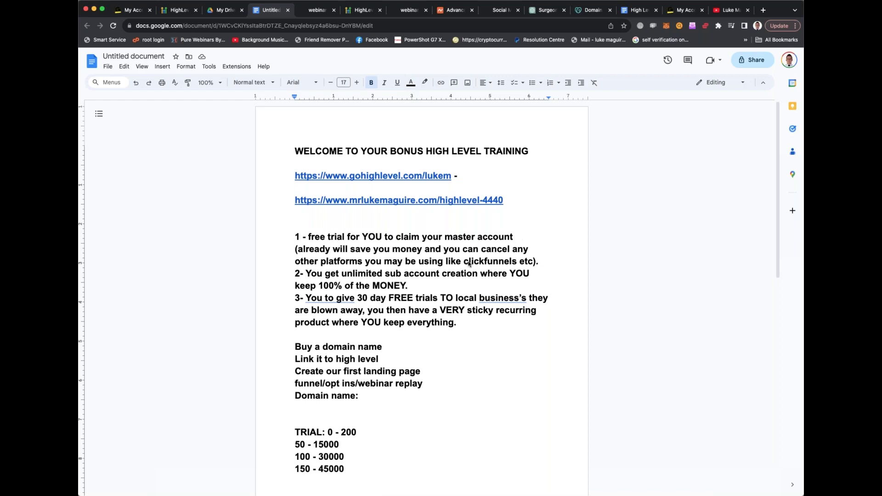
{"action": "double_click", "coordinate": [412, 286]}
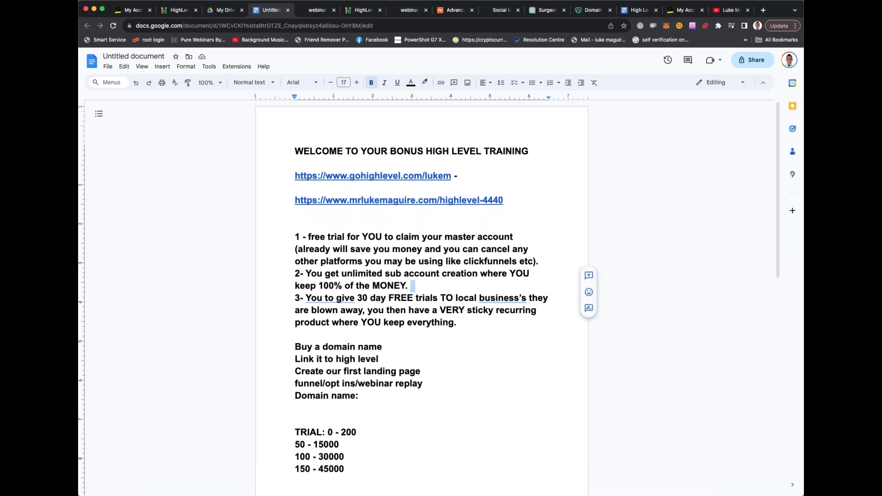
{"action": "scroll", "coordinate": [445, 282], "scroll_direction": "down", "scroll_amount": 1}
{"action": "scroll", "coordinate": [445, 282], "scroll_direction": "down", "scroll_amount": 1}
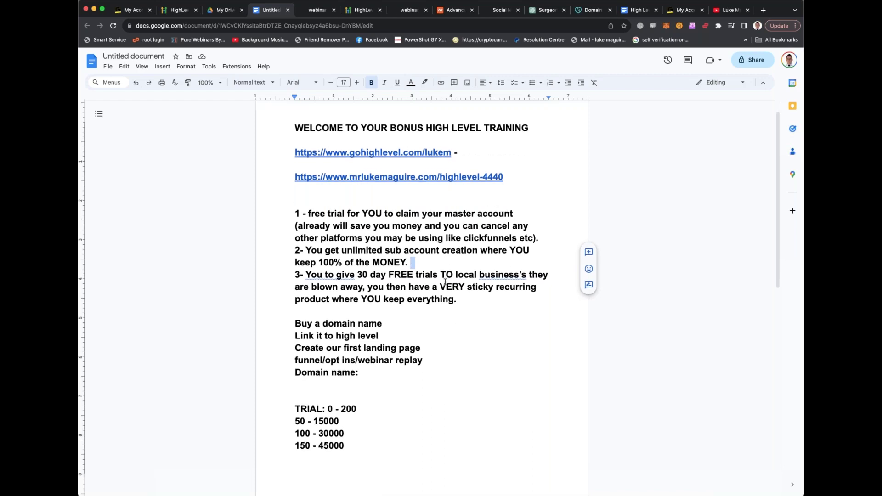
{"action": "left_click", "coordinate": [443, 263]}
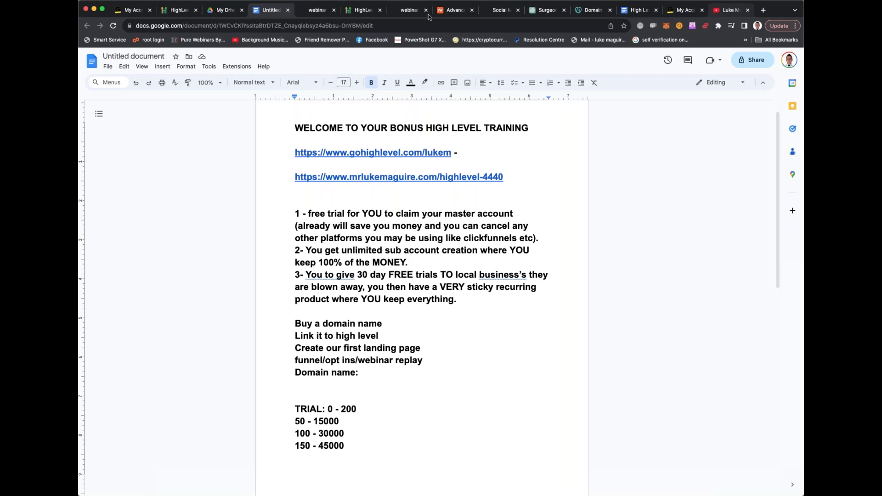
{"action": "left_click", "coordinate": [367, 11]}
{"action": "key", "text": "ctrl+shift+Tab"}
{"action": "left_click", "coordinate": [363, 11]}
{"action": "left_click", "coordinate": [360, 22]}
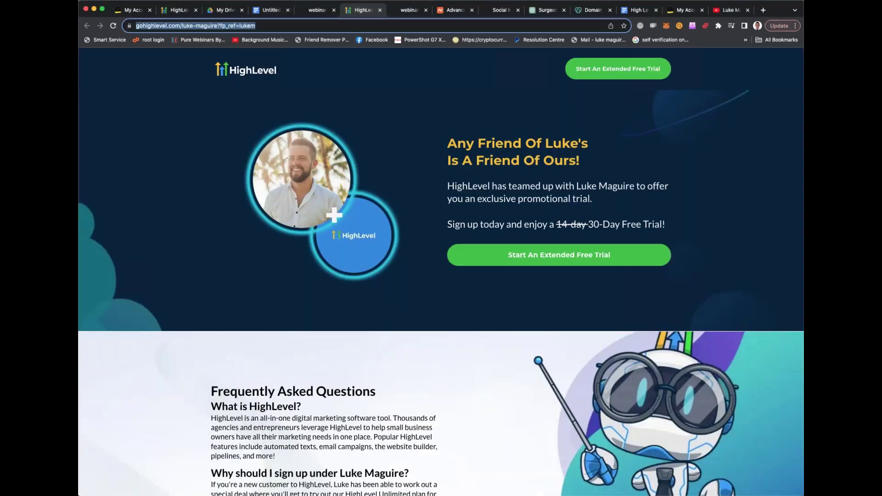
{"action": "type", "text": "gohig"}
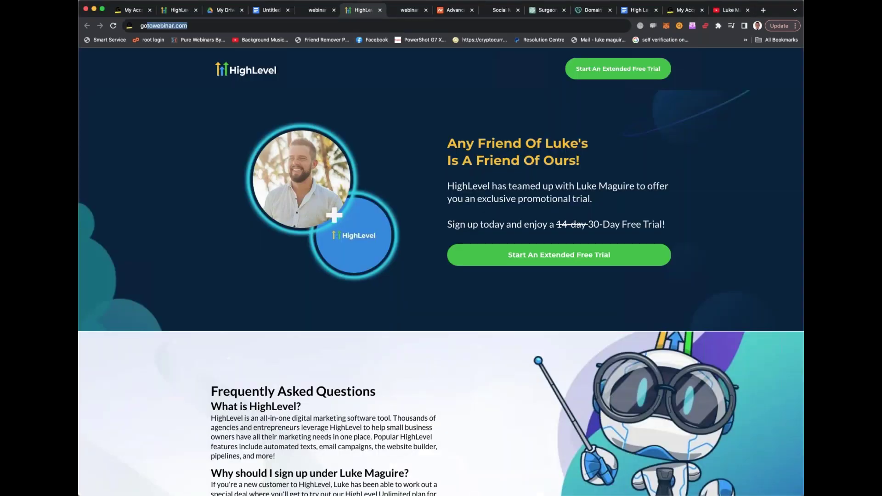
{"action": "type", "text": "j"}
{"action": "type", "text": "hlevel."}
{"action": "type", "text": "com"}
{"action": "key", "text": "Return"}
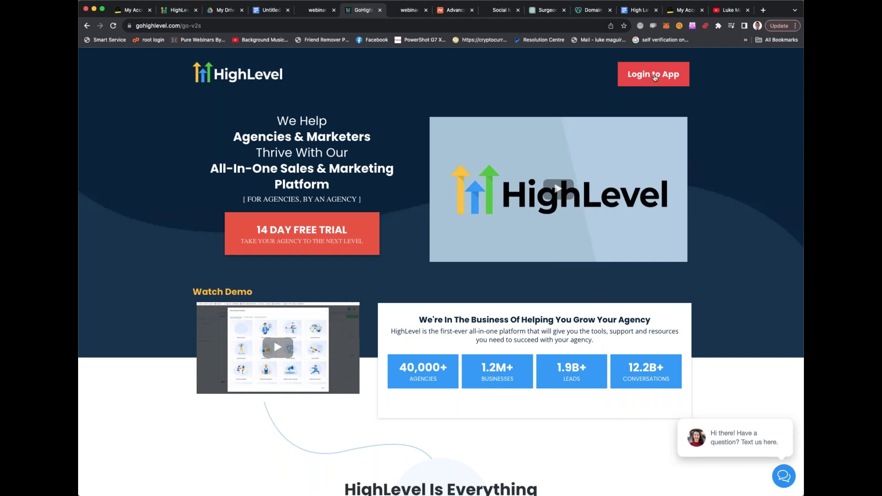
{"action": "left_click", "coordinate": [655, 77]}
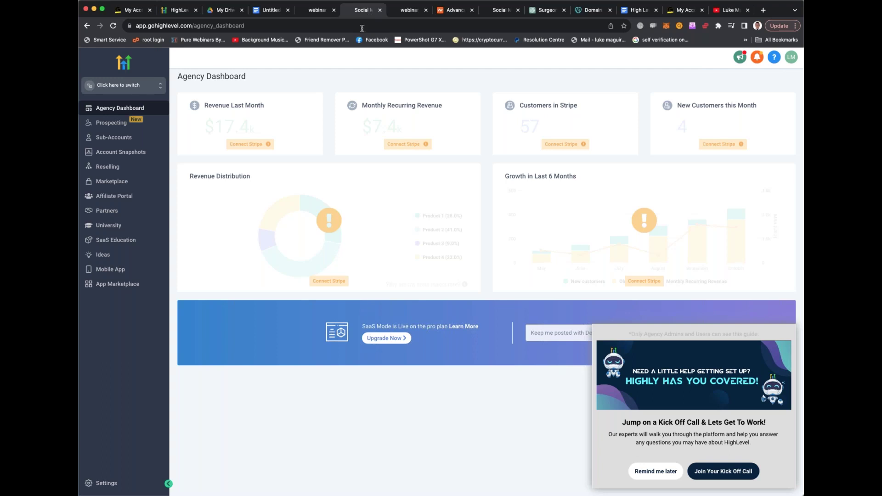
{"action": "left_click", "coordinate": [139, 25]}
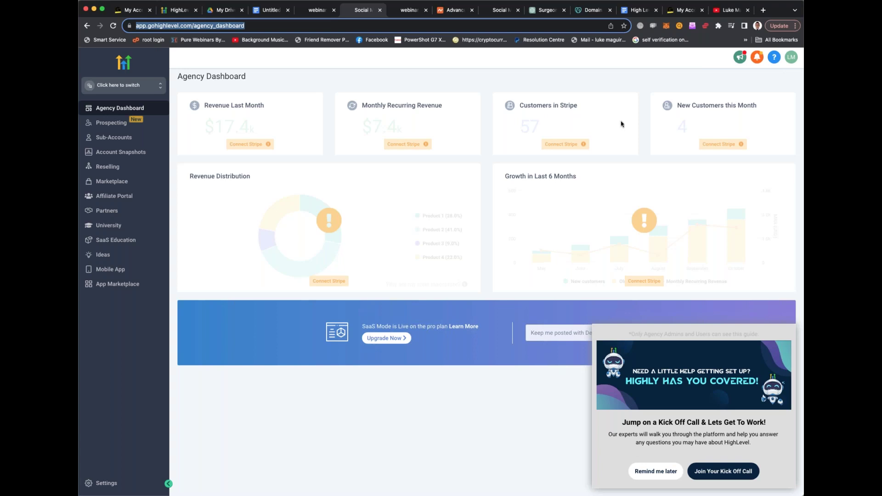
{"action": "left_click", "coordinate": [587, 84]}
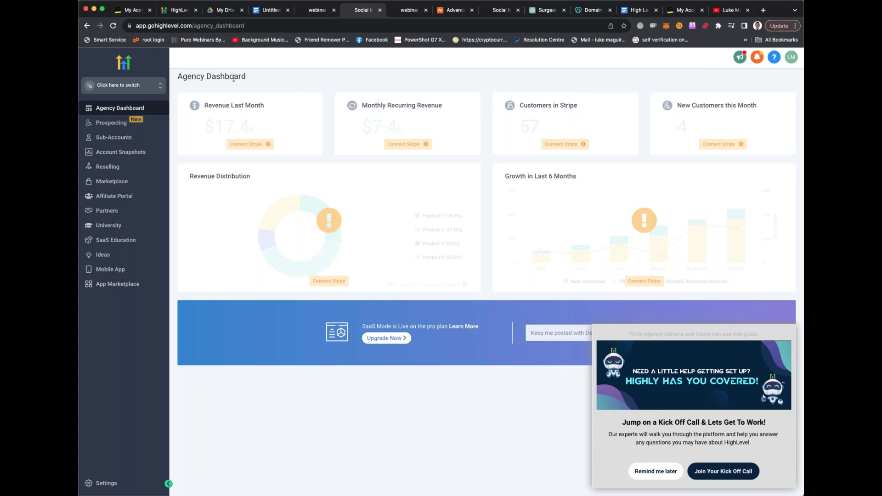
{"action": "left_click_drag", "start_coordinate": [253, 79], "coordinate": [178, 76]}
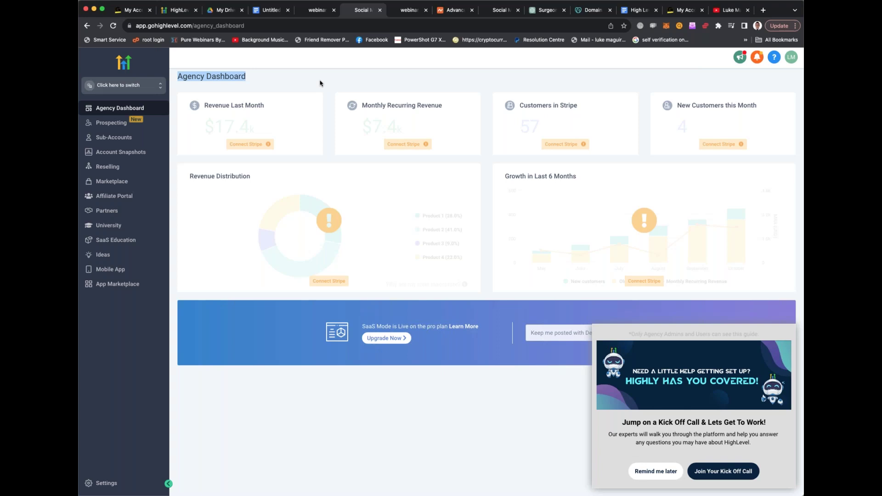
Open The 5 Day Challenge course from University and scroll through all its lessons
{"action": "left_click", "coordinate": [103, 226]}
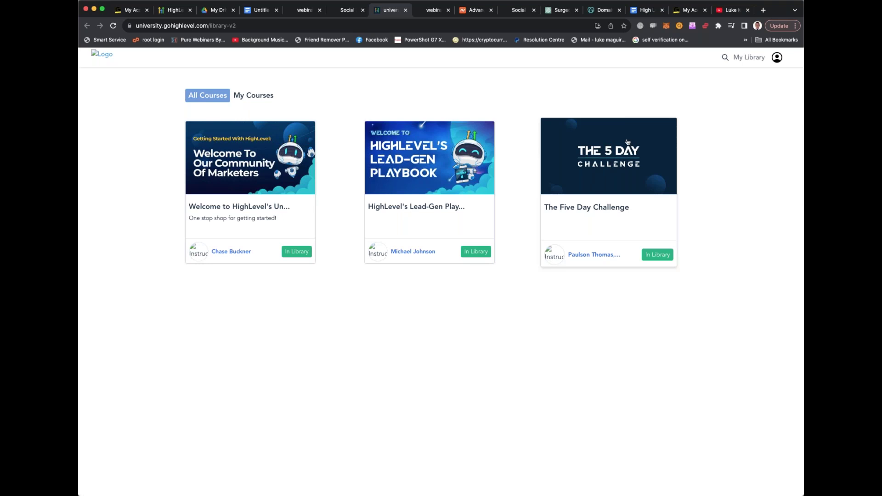
{"action": "left_click", "coordinate": [597, 153]}
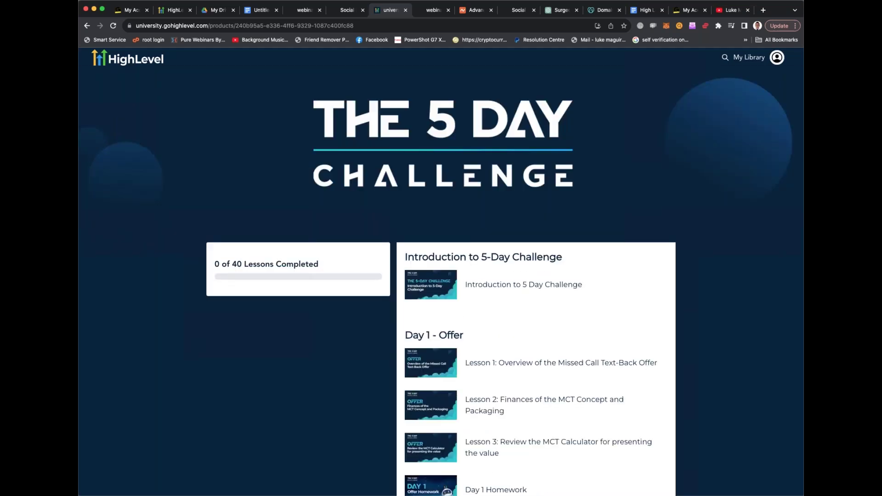
{"action": "scroll", "coordinate": [413, 143], "scroll_direction": "down", "scroll_amount": 1}
{"action": "scroll", "coordinate": [536, 258], "scroll_direction": "down", "scroll_amount": 20}
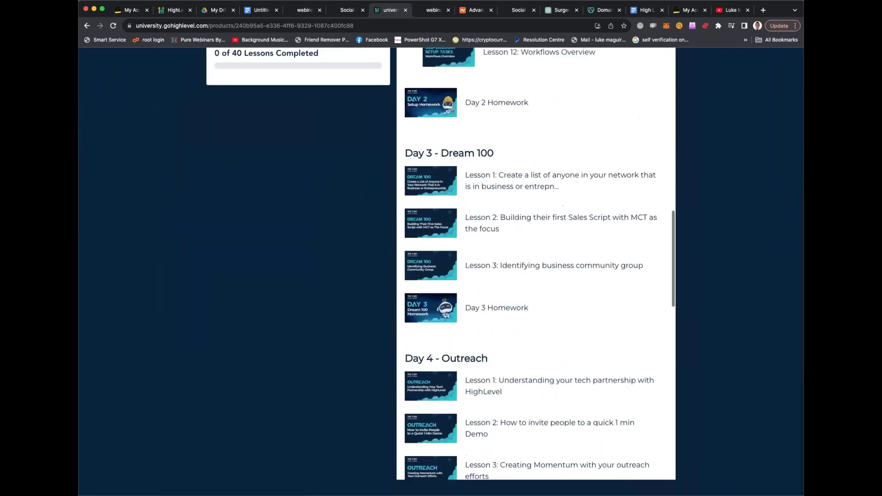
{"action": "scroll", "coordinate": [536, 264], "scroll_direction": "down", "scroll_amount": 20}
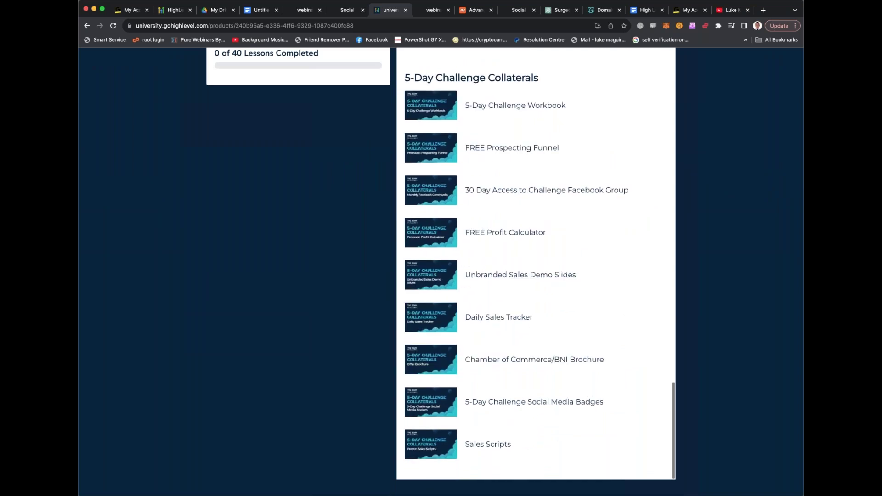
{"action": "scroll", "coordinate": [535, 264], "scroll_direction": "up", "scroll_amount": 20}
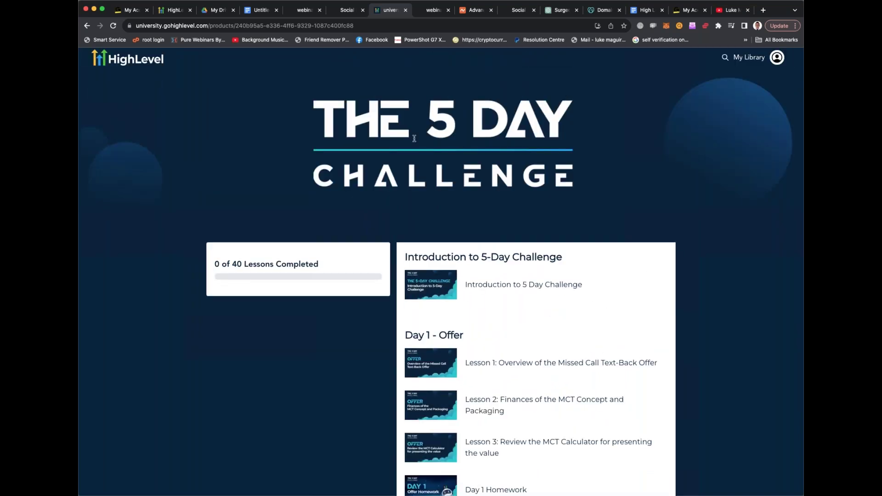
{"action": "left_click", "coordinate": [340, 13]}
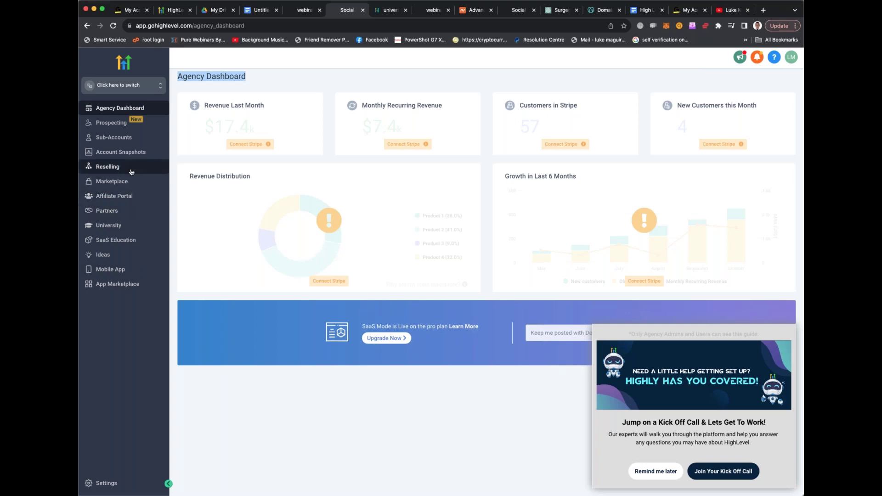
Show the Sub-Accounts client list with its two Closed (Won) sub-accounts
{"action": "left_click", "coordinate": [128, 140]}
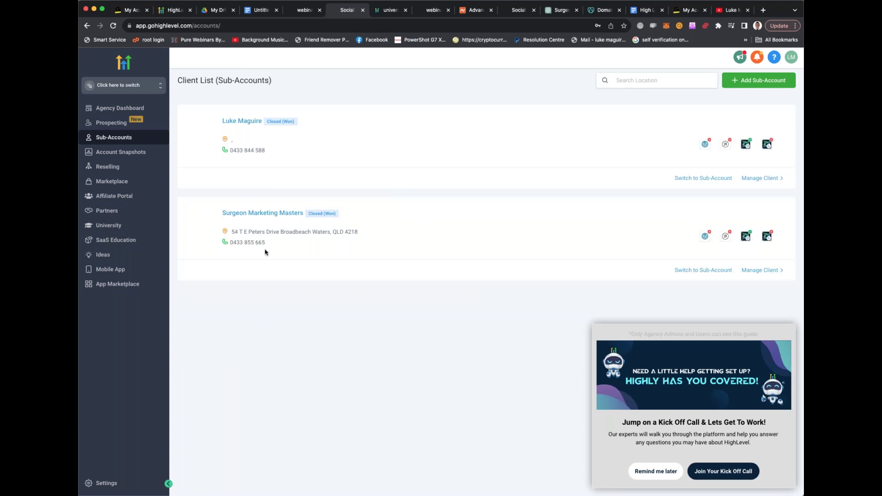
Below the 32k figure, type 'Let's TALK NICHES! What niches do you think would best suite HIGH level'
{"action": "left_click", "coordinate": [260, 11]}
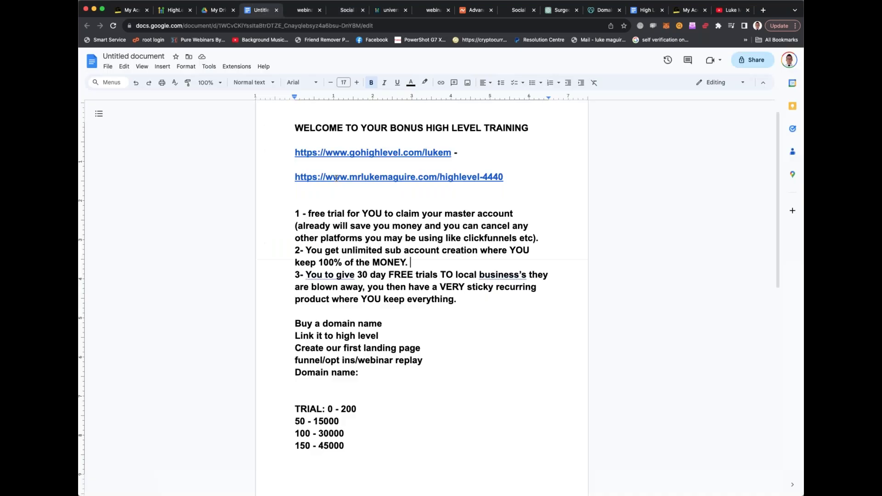
{"action": "scroll", "coordinate": [358, 230], "scroll_direction": "down", "scroll_amount": 10}
{"action": "left_click", "coordinate": [387, 253]}
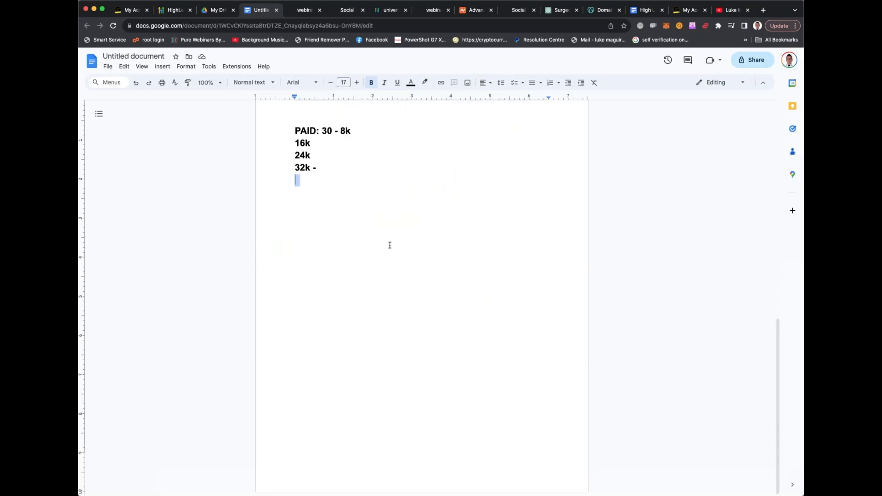
{"action": "key", "text": "Return"}
{"action": "key", "text": "Return"}
{"action": "key", "text": "Return"}
{"action": "type", "text": "Let's TA:L M"}
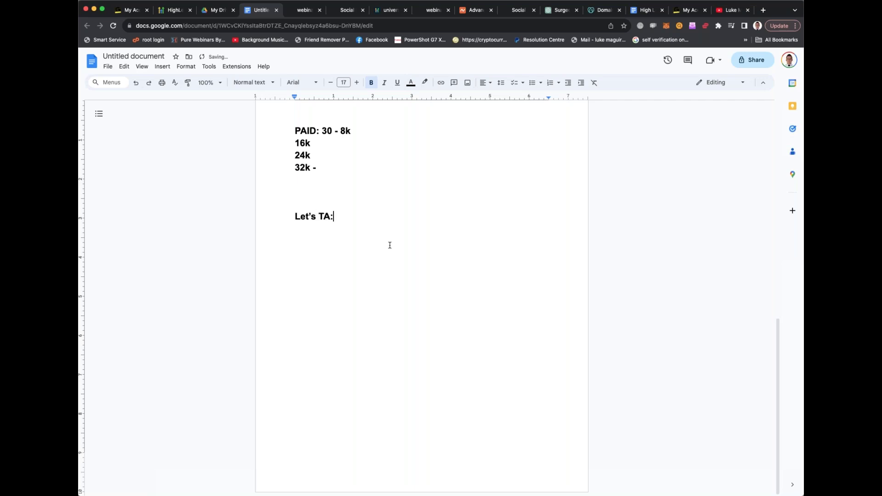
{"action": "key", "text": "BackSpace"}
{"action": "key", "text": "BackSpace"}
{"action": "key", "text": "BackSpace"}
{"action": "key", "text": "BackSpace"}
{"action": "type", "text": "LK NICE"}
{"action": "key", "text": "BackSpace"}
{"action": "type", "text": "HES! Wha"}
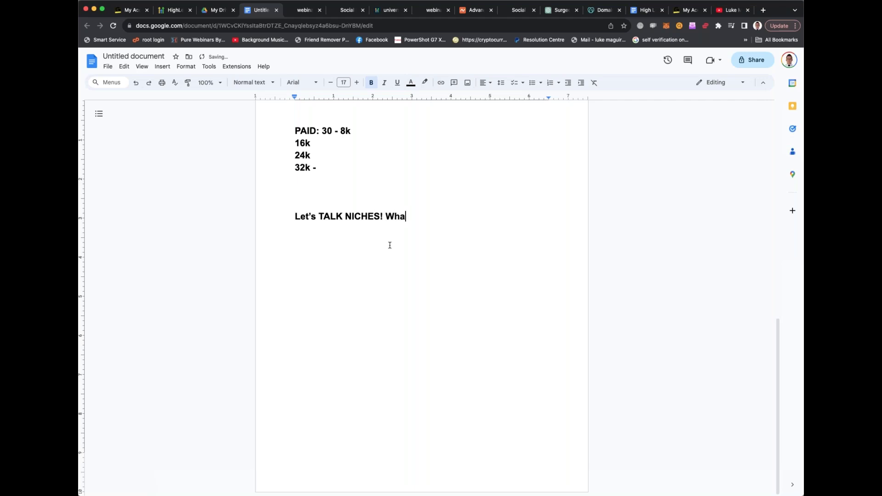
{"action": "type", "text": "t niches do you thin"}
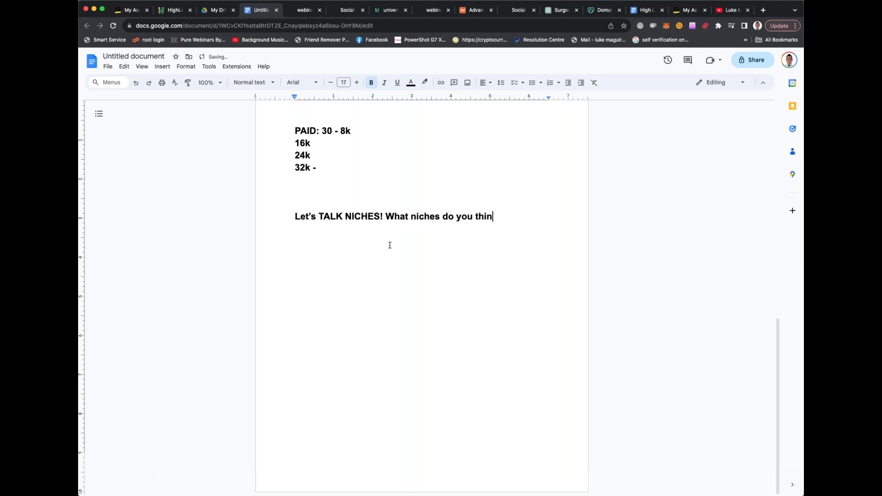
{"action": "type", "text": "k would best suite HIGH level"}
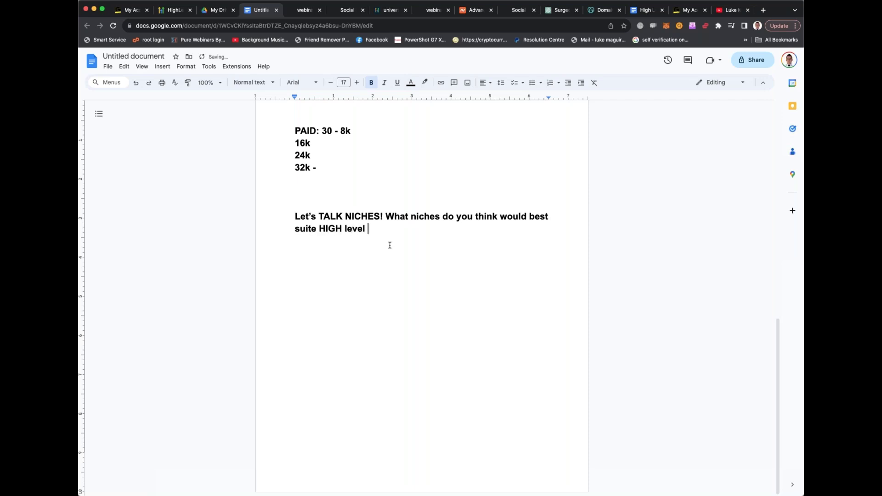
Finish the question with ''s software offerings (that also have money available for their marketing).'
{"action": "key", "text": "BackSpace"}
{"action": "type", "text": "'s marketing s"}
{"action": "key", "text": "BackSpace"}
{"action": "type", "text": "ser"}
{"action": "key", "text": "BackSpace"}
{"action": "key", "text": "BackSpace"}
{"action": "key", "text": "BackSpace"}
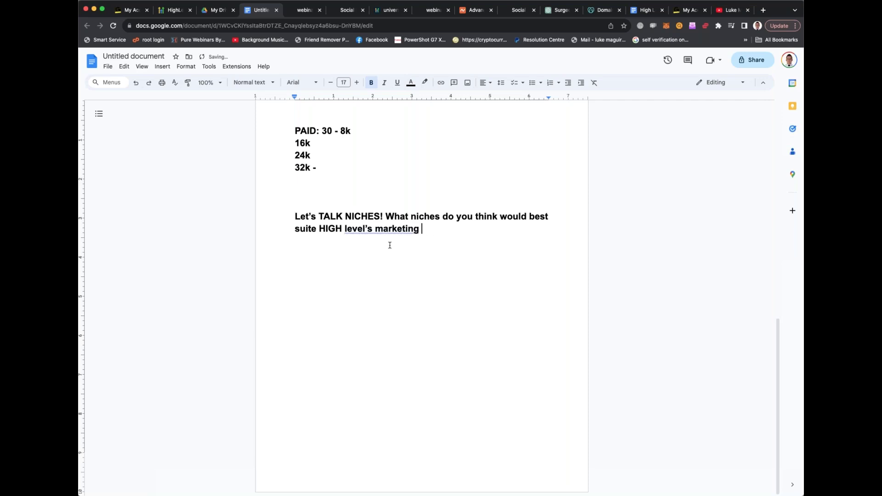
{"action": "key", "text": "BackSpace"}
{"action": "key", "text": "BackSpace"}
{"action": "key", "text": "BackSpace"}
{"action": "key", "text": "BackSpace"}
{"action": "key", "text": "BackSpace"}
{"action": "key", "text": "BackSpace"}
{"action": "key", "text": "BackSpace"}
{"action": "type", "text": "software o"}
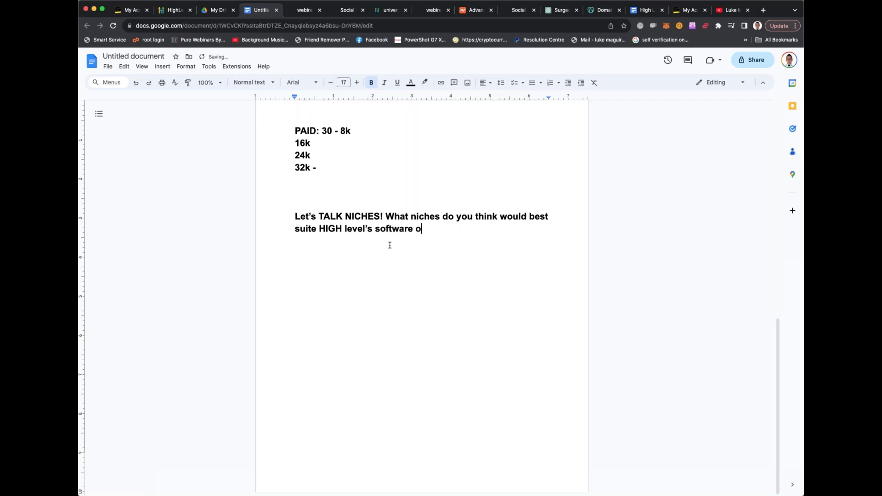
{"action": "type", "text": "fferings."}
{"action": "key", "text": "BackSpace"}
{"action": "key", "text": "BackSpace"}
{"action": "type", "text": "(that also have more money"}
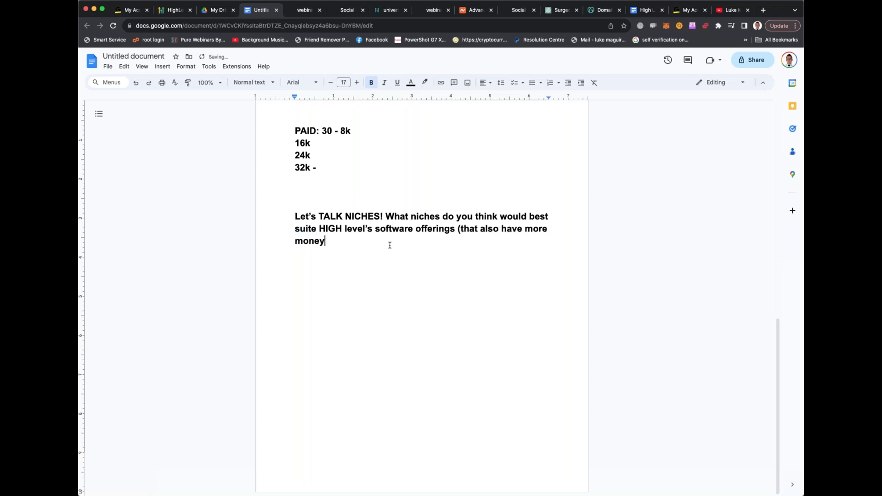
{"action": "key", "text": "BackSpace"}
{"action": "key", "text": "BackSpace"}
{"action": "key", "text": "BackSpace"}
{"action": "key", "text": "BackSpace"}
{"action": "key", "text": "BackSpace"}
{"action": "key", "text": "BackSpace"}
{"action": "key", "text": "BackSpace"}
{"action": "key", "text": "BackSpace"}
{"action": "key", "text": "BackSpace"}
{"action": "key", "text": "BackSpace"}
{"action": "type", "text": "money available "}
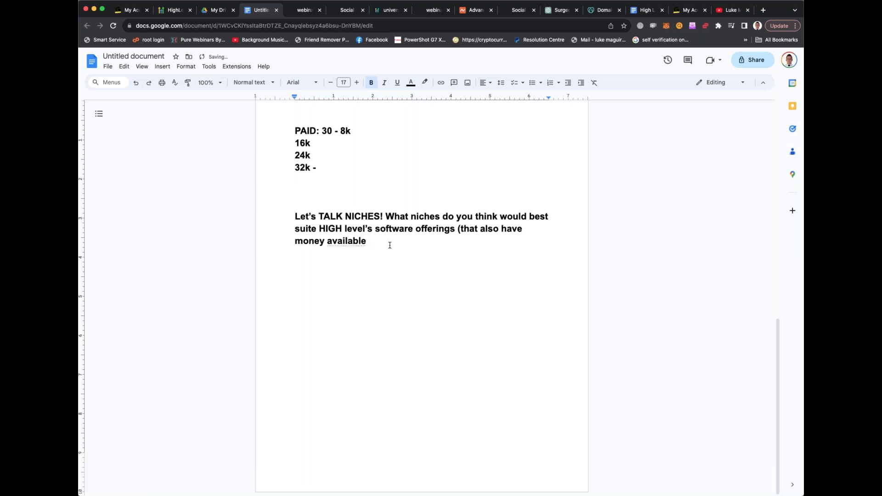
{"action": "type", "text": "for their marketing)."}
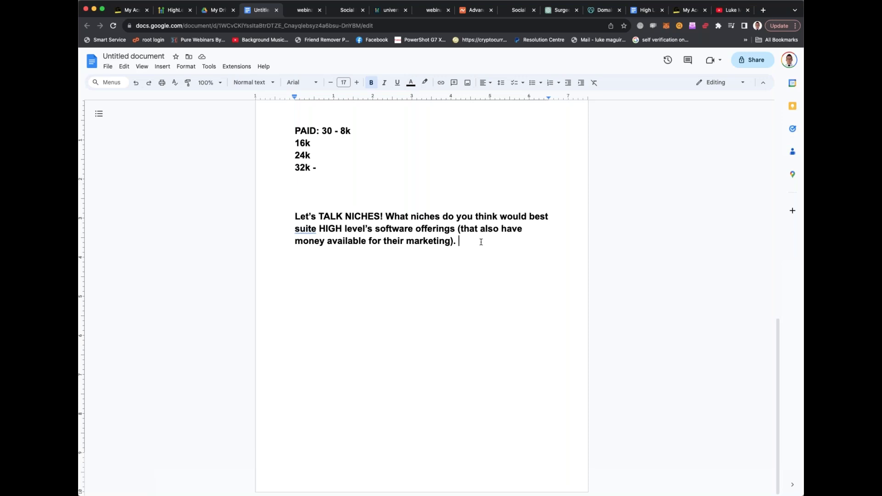
Start the niche list under the question with '1- Pharmacies' and '2- Surgeons/doctors'
{"action": "key", "text": "Return"}
{"action": "key", "text": "Return"}
{"action": "key", "text": "Return"}
{"action": "type", "text": "1- Pharmacies"}
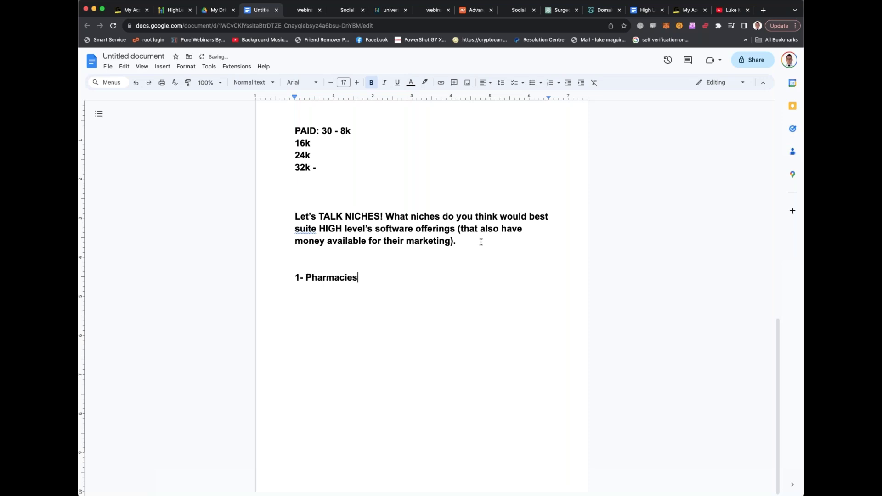
{"action": "key", "text": "Return"}
{"action": "type", "text": "Surgeons/doc"}
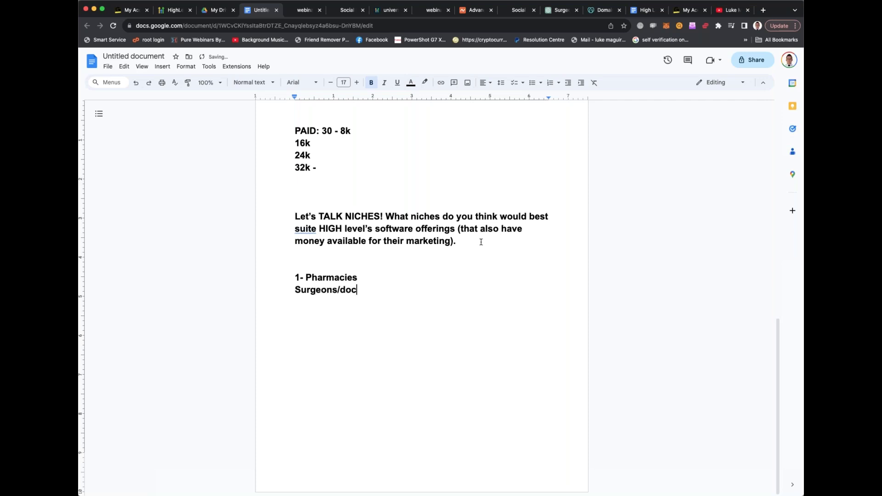
{"action": "type", "text": "tors"}
{"action": "left_click", "coordinate": [289, 289]}
{"action": "type", "text": "2-"}
{"action": "double_click", "coordinate": [396, 289]}
{"action": "key", "text": "BackSpace"}
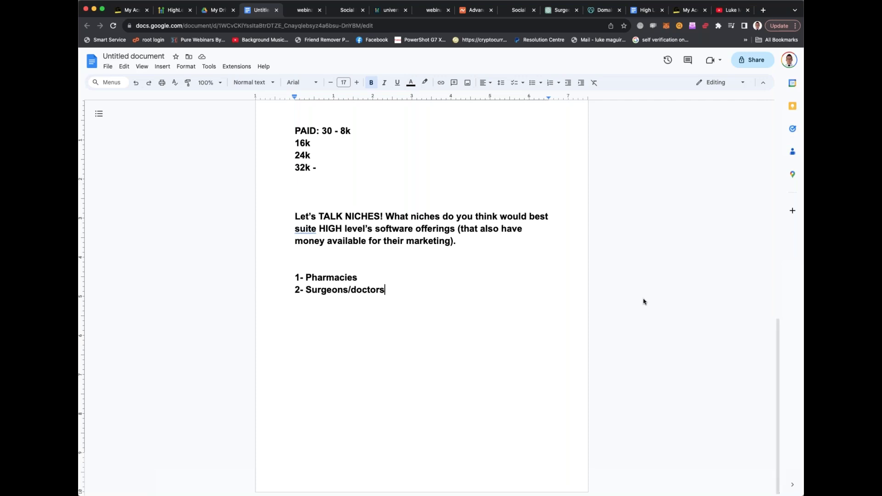
Add '3- building niche' as the third entry, removing the extra empty line
{"action": "key", "text": "Return"}
{"action": "type", "text": "3- building niche"}
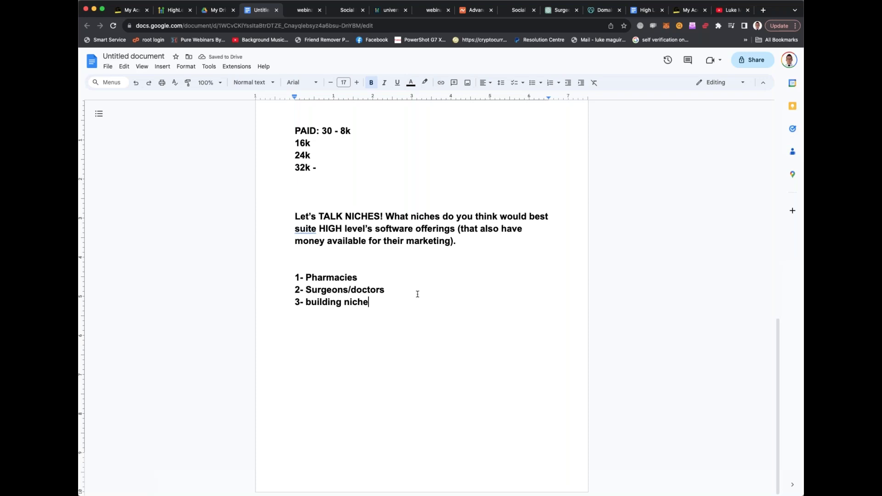
{"action": "key", "text": "Return"}
{"action": "left_click", "coordinate": [372, 303], "text": "shift"}
{"action": "key", "text": "BackSpace"}
Add 'lawyers' and '4- nightclubs', numbering the Lawyers line '3-'
{"action": "key", "text": "Return"}
{"action": "type", "text": "lawyers"}
{"action": "key", "text": "Return"}
{"action": "type", "text": "n"}
{"action": "key", "text": "BackSpace"}
{"action": "key", "text": "BackSpace"}
{"action": "key", "text": "Return"}
{"action": "type", "text": "4- nightclubs"}
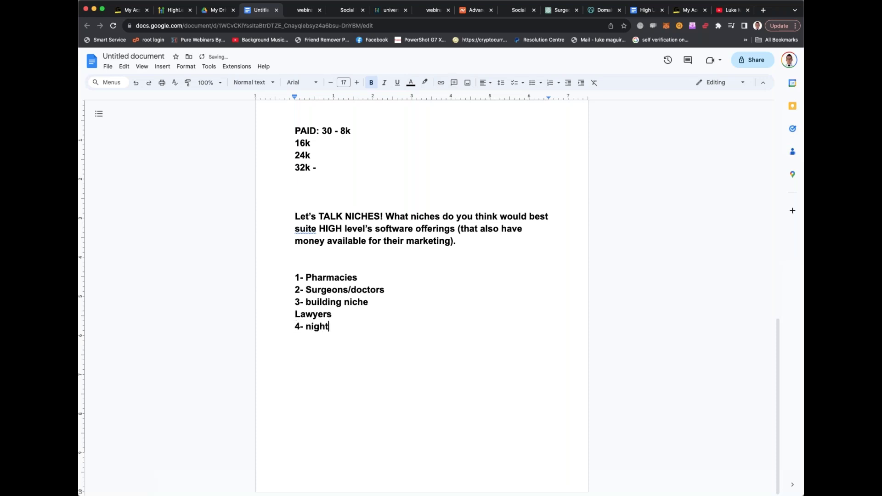
{"action": "left_click", "coordinate": [291, 314]}
{"action": "type", "text": "3-"}
{"action": "double_click", "coordinate": [367, 326]}
{"action": "key", "text": "BackSpace"}
{"action": "key", "text": "Return"}
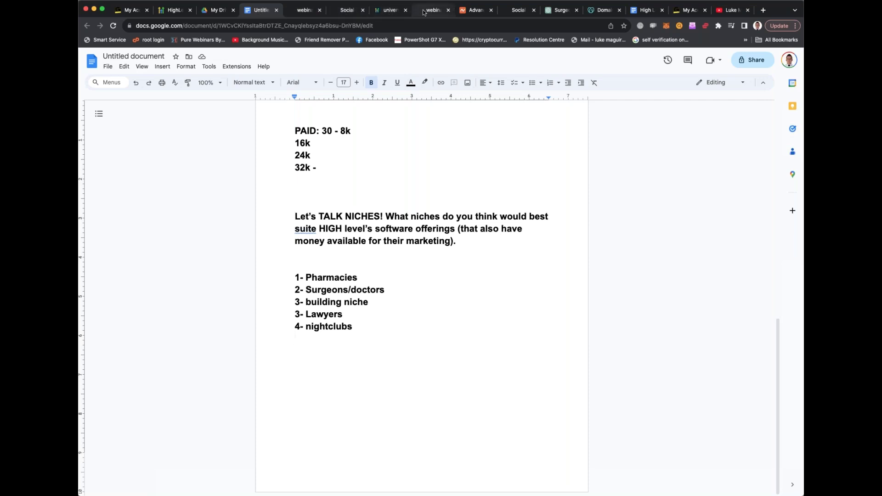
Close the unneeded browser tabs, including the GoDaddy domain search page
{"action": "left_click", "coordinate": [448, 10]}
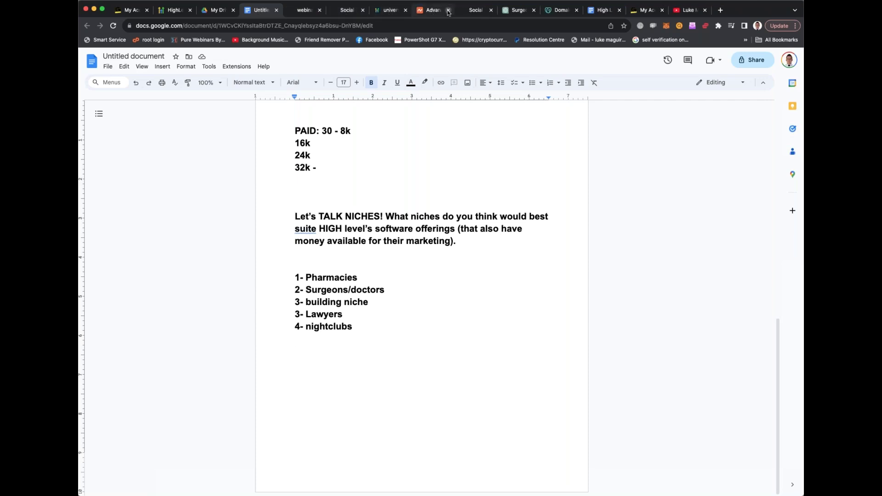
{"action": "left_click", "coordinate": [448, 10]}
{"action": "left_click", "coordinate": [448, 10]}
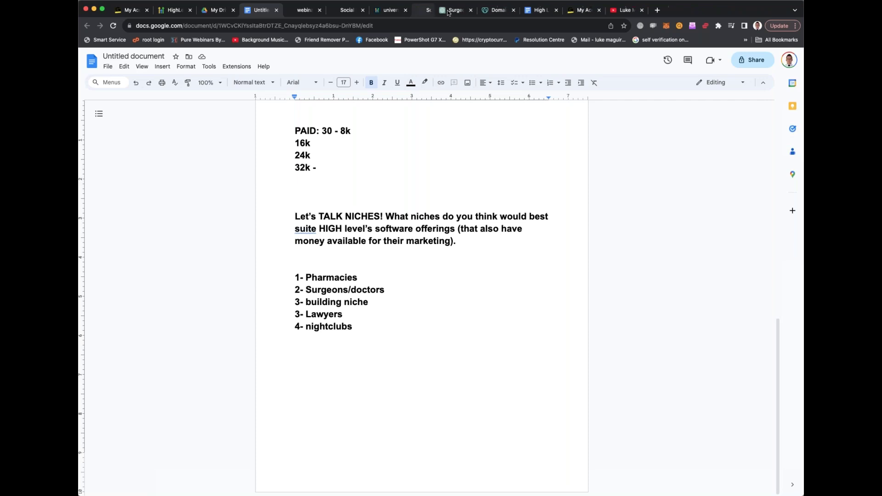
{"action": "left_click", "coordinate": [470, 10]}
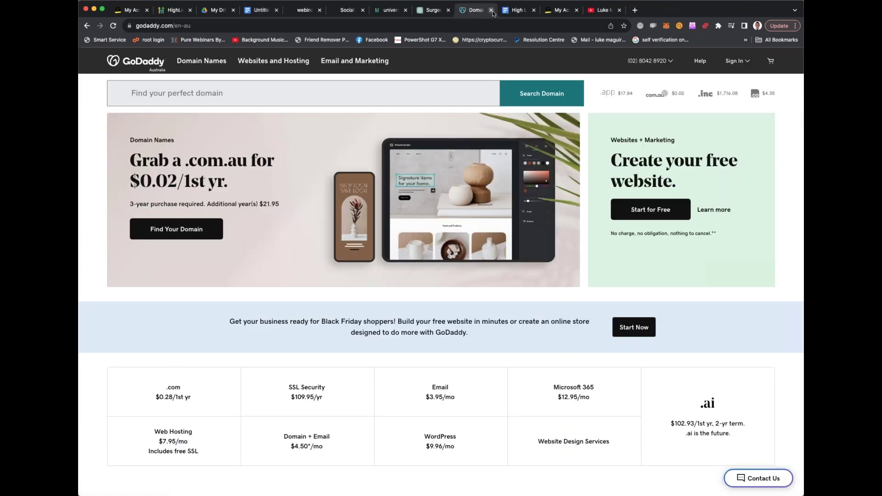
{"action": "left_click", "coordinate": [492, 10]}
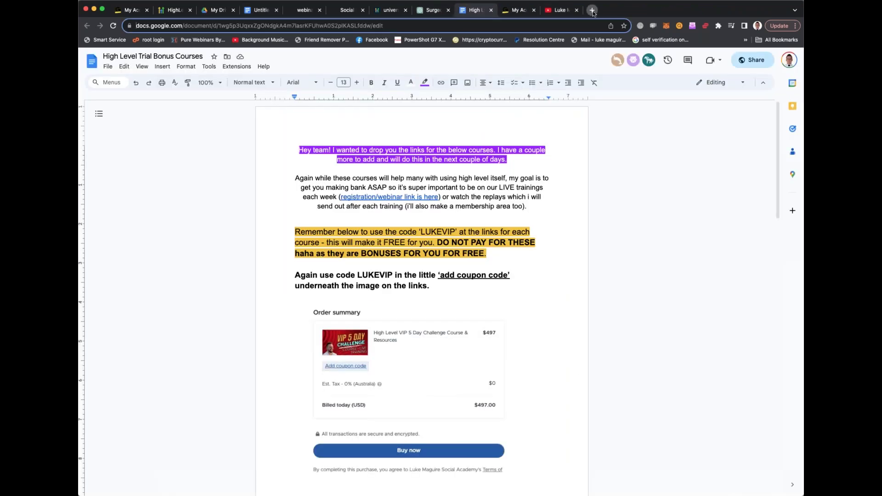
Search Google for 'openai' in a new tab
{"action": "left_click", "coordinate": [592, 11]}
{"action": "type", "text": "openai"}
{"action": "key", "text": "Return"}
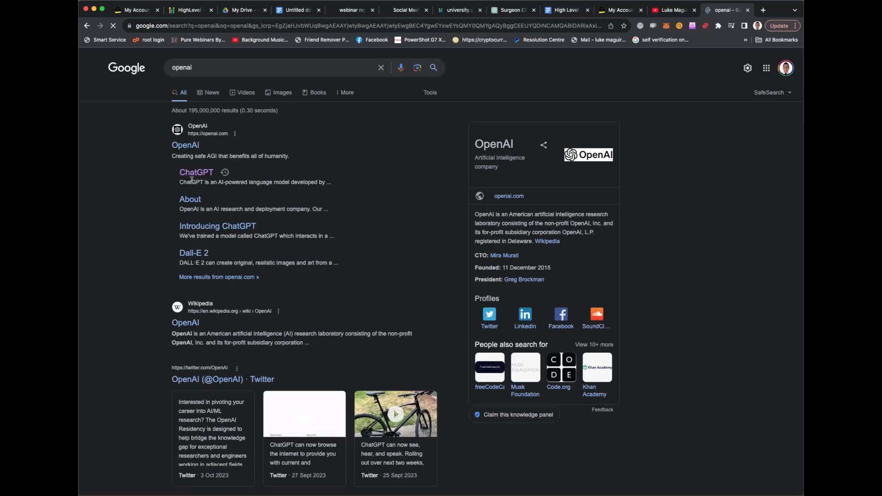
In ChatGPT, begin asking which niche industries would benefit from an all-in-one autoresponder, text campaign manager and reputation tool
{"action": "left_click", "coordinate": [197, 174]}
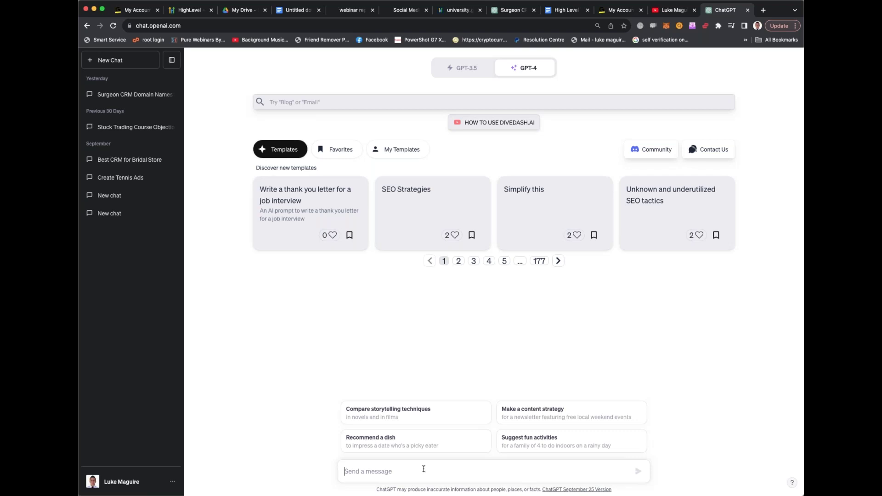
{"action": "type", "text": "What are the top niche"}
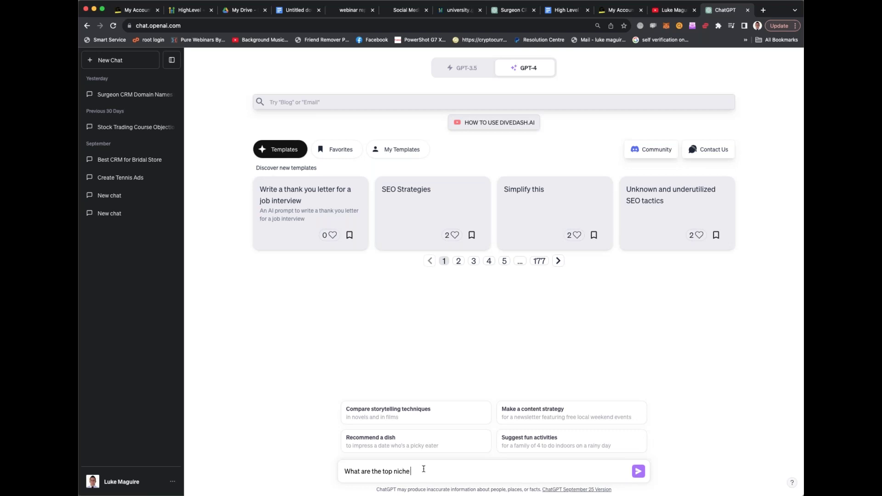
{"action": "type", "text": " industries that "}
{"action": "type", "text": "would find it ex"}
{"action": "type", "text": "rtem"}
{"action": "key", "text": "BackSpace"}
{"action": "key", "text": "BackSpace"}
{"action": "type", "text": "tremely benefic"}
{"action": "type", "text": "ial to ha"}
{"action": "type", "text": "ve an all in 1"}
{"action": "type", "text": " autoresponder,"}
{"action": "type", "text": " text cam"}
{"action": "type", "text": "paign manager,"}
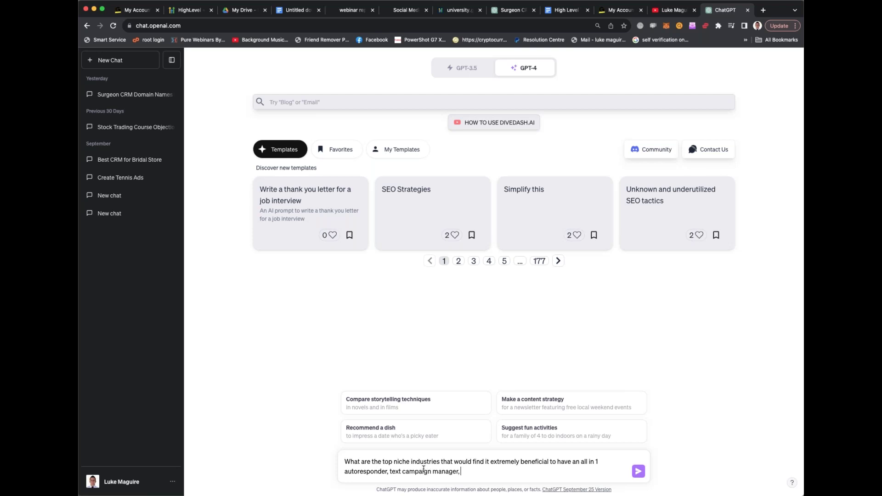
{"action": "type", "text": " reputation campa"}
{"action": "type", "text": "ign"}
{"action": "type", "text": " r"}
{"action": "type", "text": " management tool,"}
{"action": "type", "text": " a"}
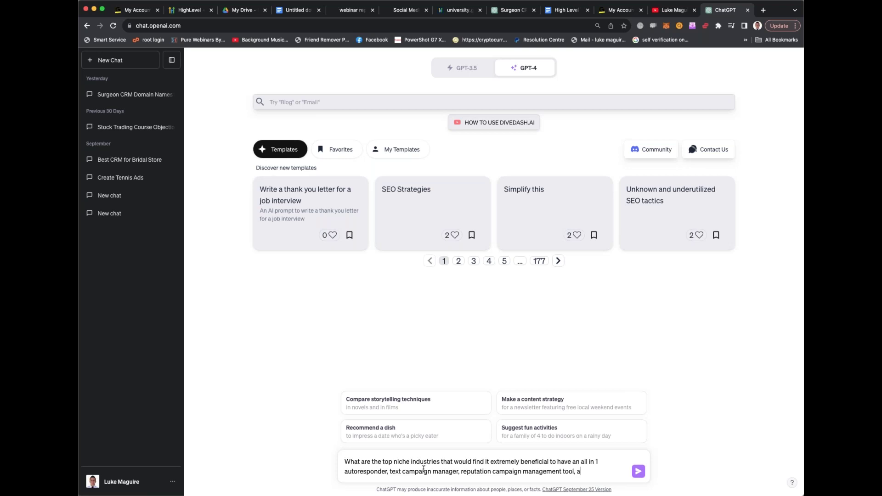
{"action": "type", "text": " CRM piple"}
Continue the prompt with a CRM like Pipeline, a ClickFunnels-style funnel/website builder and a Calendly replica
{"action": "key", "text": "BackSpace"}
{"action": "key", "text": "BackSpace"}
{"action": "type", "text": "p"}
{"action": "key", "text": "BackSpace"}
{"action": "key", "text": "BackSpace"}
{"action": "key", "text": "BackSpace"}
{"action": "type", "text": "like publin"}
{"action": "key", "text": "BackSpace"}
{"action": "key", "text": "BackSpace"}
{"action": "key", "text": "BackSpace"}
{"action": "key", "text": "BackSpace"}
{"action": "type", "text": "ipeline, a "}
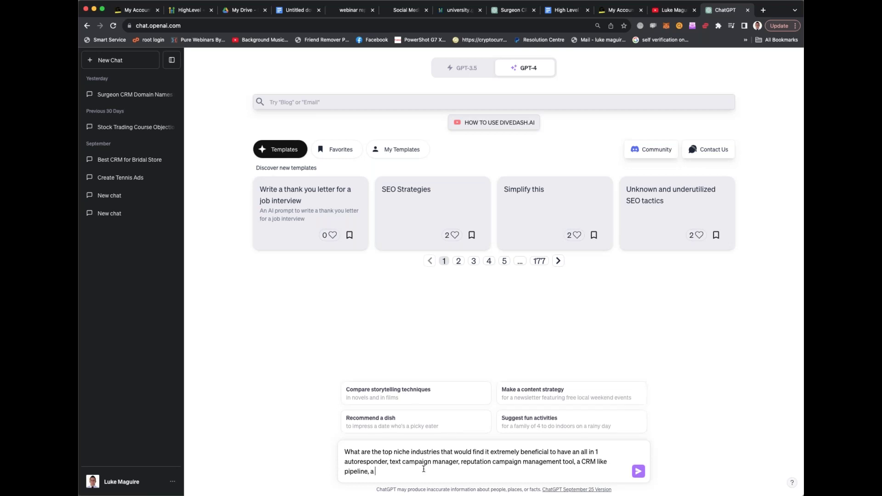
{"action": "type", "text": "funnel/sales/website builder page like the"}
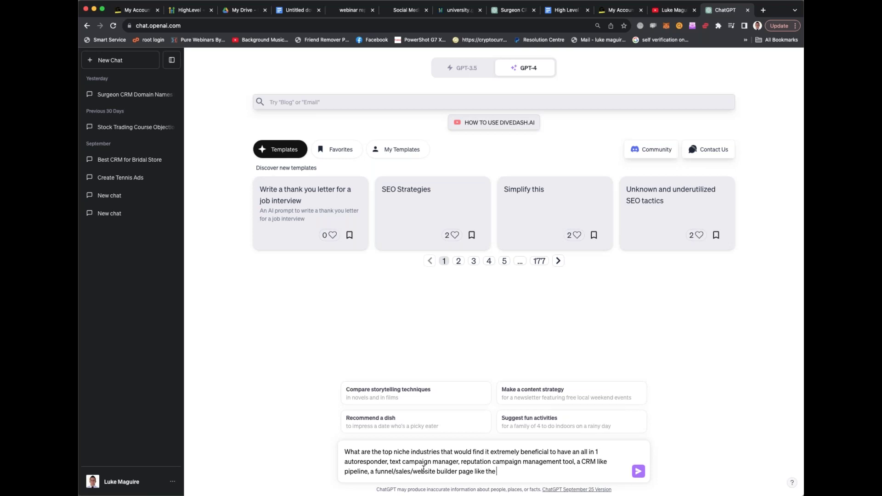
{"action": "type", "text": " product clickfunnels, a replica of cala"}
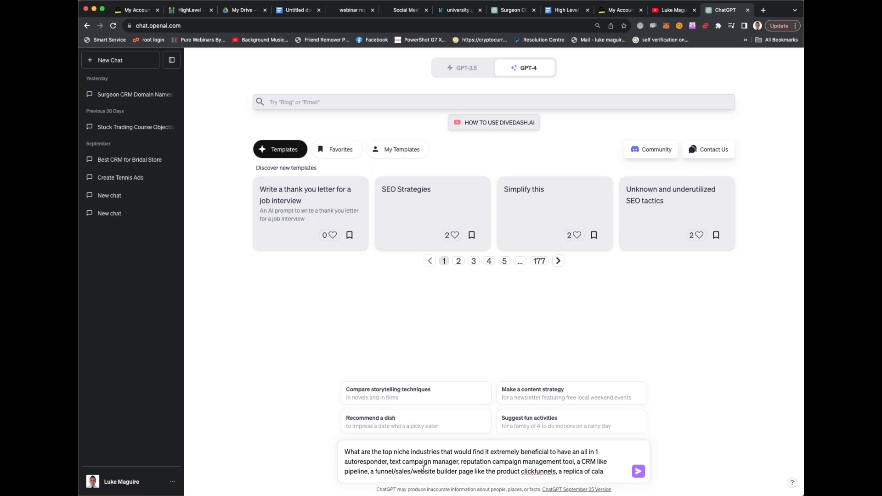
{"action": "type", "text": "nndly"}
Search Google for 'calandly' in a new tab, then return to ChatGPT
{"action": "left_click", "coordinate": [762, 10]}
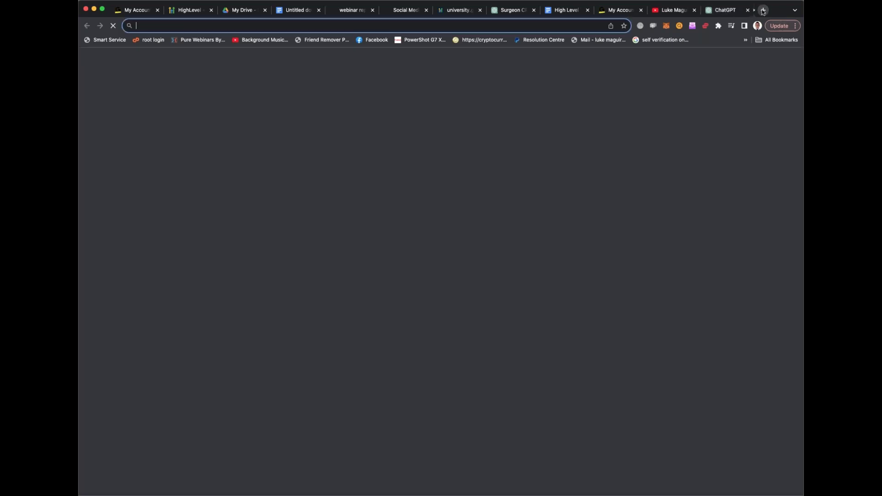
{"action": "type", "text": "calandly"}
{"action": "key", "text": "Return"}
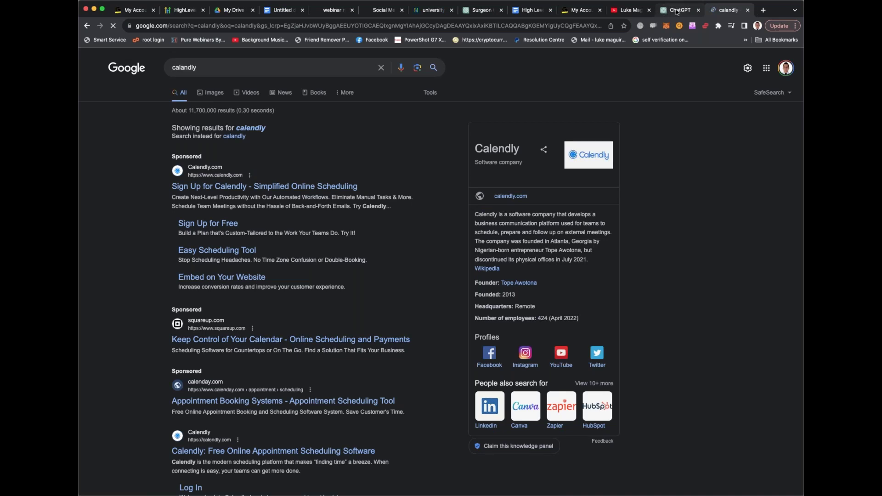
{"action": "left_click", "coordinate": [676, 11]}
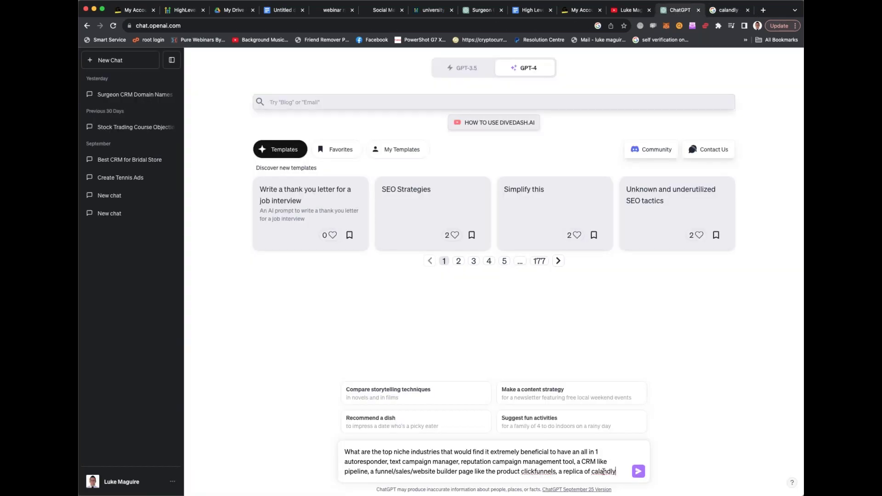
Correct the spelling to Calendly and add 'like getresponse or aweber' after autoresponder
{"action": "key", "text": "BackSpace"}
{"action": "key", "text": "BackSpace"}
{"action": "key", "text": "BackSpace"}
{"action": "key", "text": "BackSpace"}
{"action": "key", "text": "BackSpace"}
{"action": "type", "text": "endly and"}
{"action": "left_click", "coordinate": [389, 462]}
{"action": "type", "text": "like"}
{"action": "type", "text": " getresponseor"}
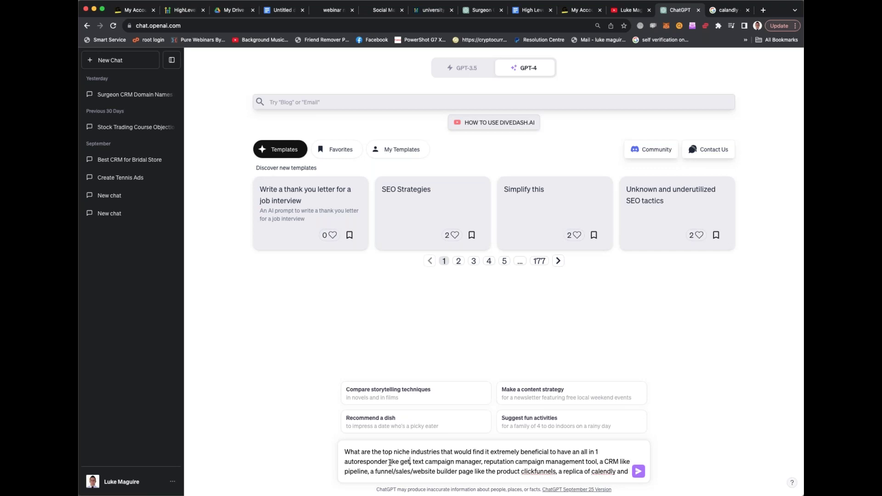
{"action": "key", "text": "BackSpace"}
{"action": "key", "text": "BackSpace"}
{"action": "type", "text": "or awebe"}
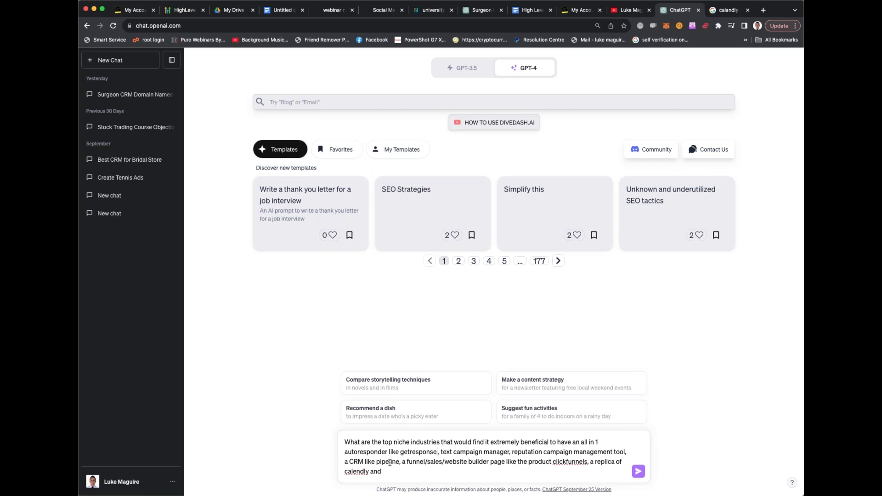
{"action": "type", "text": "r"}
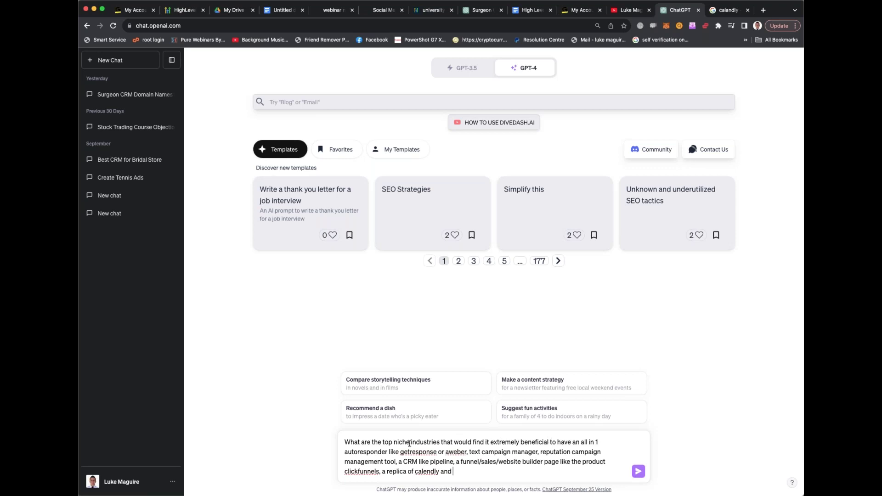
{"action": "double_click", "coordinate": [447, 472]}
{"action": "type", "text": "alendly"}
{"action": "type", "text": " tha"}
{"action": "type", "text": "t can then"}
{"action": "key", "text": "BackSpace"}
{"action": "key", "text": "BackSpace"}
{"action": "key", "text": "BackSpace"}
{"action": "key", "text": "BackSpace"}
{"action": "key", "text": "BackSpace"}
{"action": "key", "text": "BackSpace"}
{"action": "key", "text": "BackSpace"}
{"action": "key", "text": "BackSpace"}
{"action": "key", "text": "BackSpace"}
{"action": "key", "text": "BackSpace"}
{"action": "key", "text": "BackSpace"}
{"action": "key", "text": "BackSpace"}
{"action": "key", "text": "BackSpace"}
{"action": "key", "text": "BackSpace"}
{"action": "key", "text": "BackSpace"}
{"action": "type", "text": ","}
Prefix an intro about a marketer's all-in-one suite called go high level, then send
{"action": "left_click", "coordinate": [345, 441]}
{"action": "type", "text": "Hey i am a marketer who has built a new sof"}
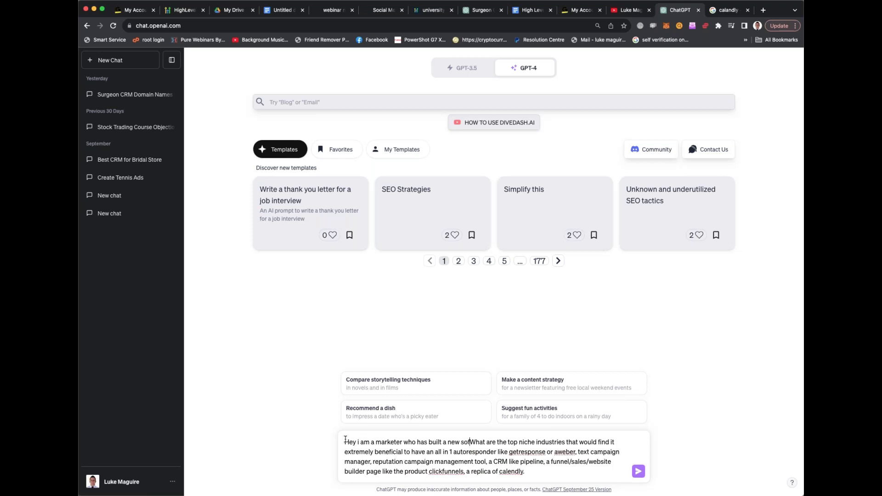
{"action": "type", "text": "tware which "}
{"action": "type", "text": "is essentially"}
{"action": "type", "text": " the top "}
{"action": "type", "text": "15 tools all market"}
{"action": "key", "text": "BackSpace"}
{"action": "key", "text": "BackSpace"}
{"action": "key", "text": "BackSpace"}
{"action": "key", "text": "BackSpace"}
{"action": "key", "text": "BackSpace"}
{"action": "key", "text": "BackSpace"}
{"action": "type", "text": "business's need "}
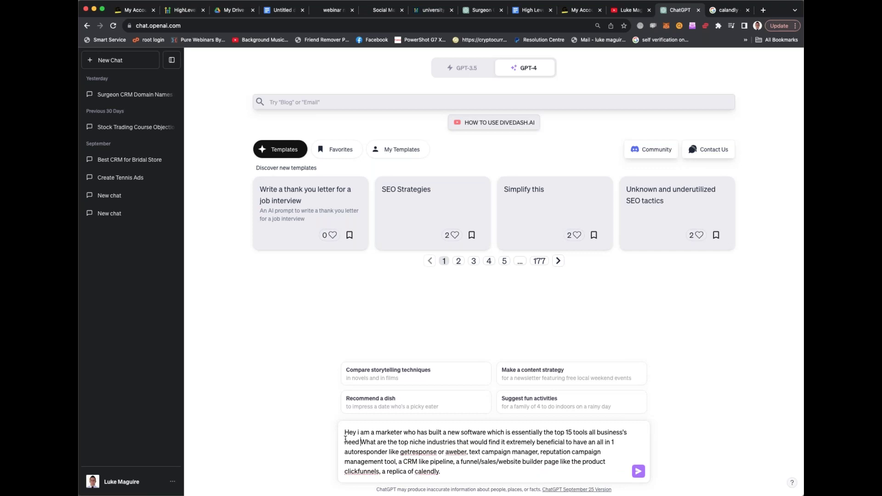
{"action": "type", "text": "in ONE suite"}
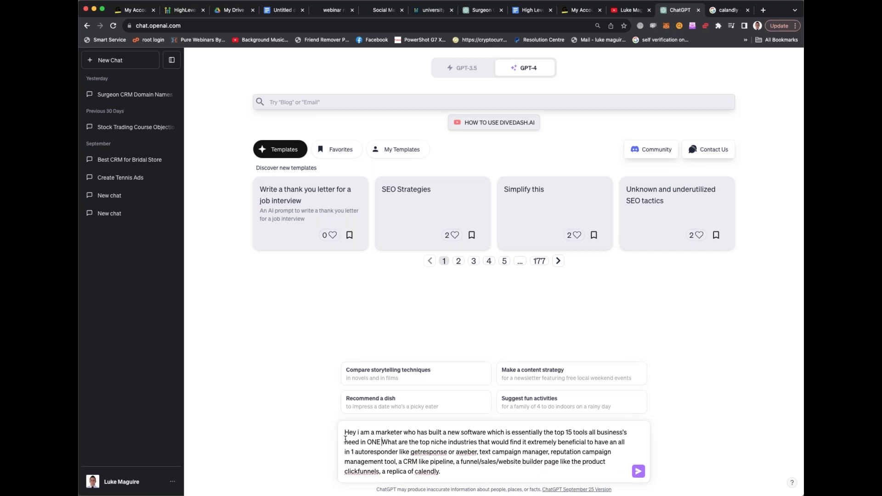
{"action": "type", "text": " calledg"}
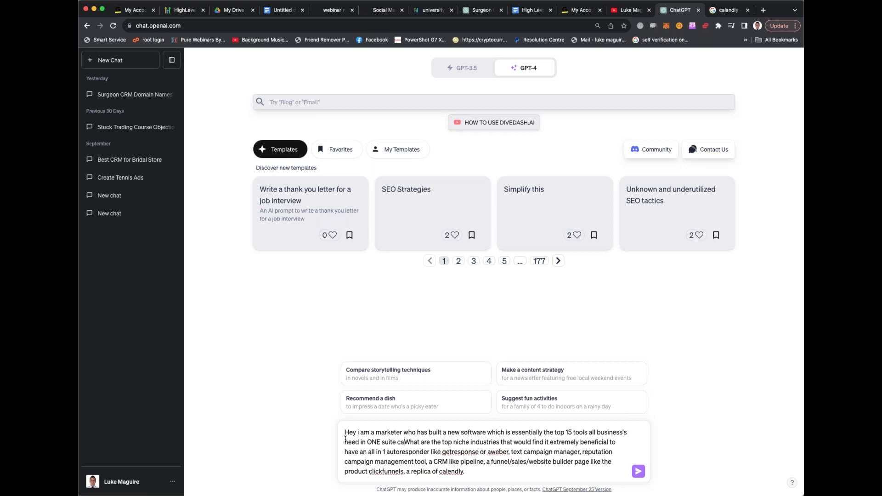
{"action": "key", "text": "BackSpace"}
{"action": "type", "text": "go high lev"}
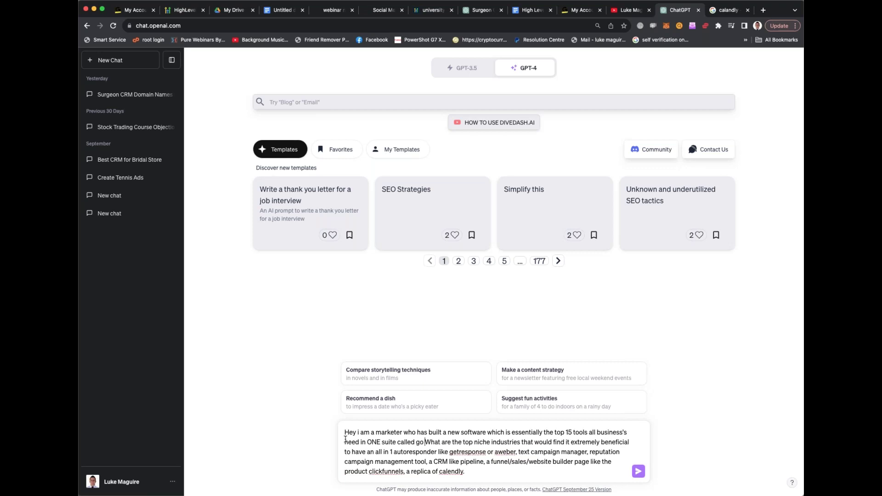
{"action": "type", "text": "el."}
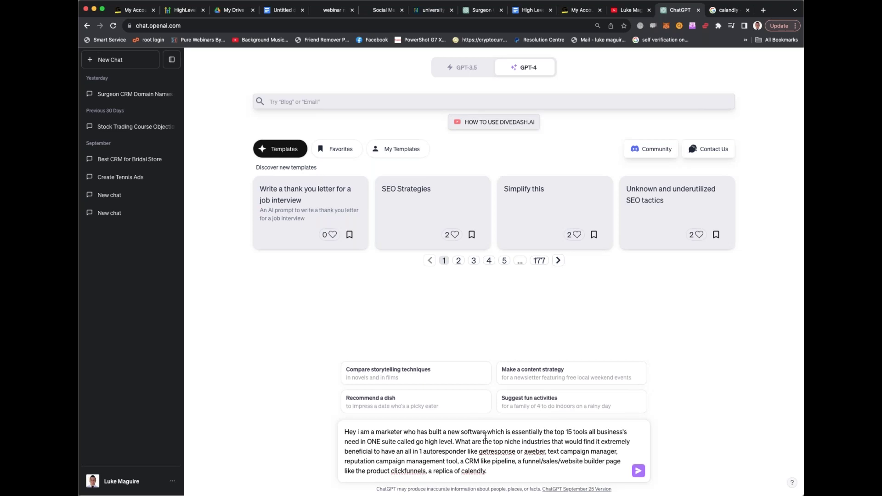
{"action": "left_click", "coordinate": [638, 471]}
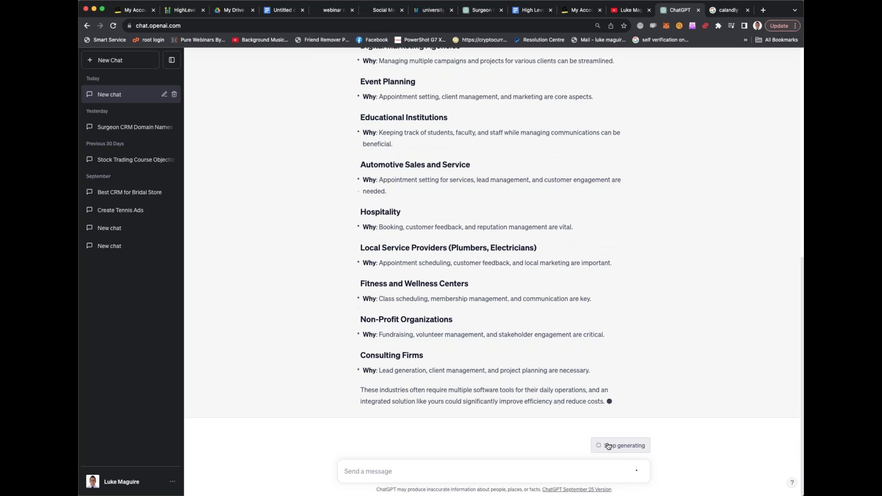
Scroll back up to read ChatGPT's industry list from the top
{"action": "scroll", "coordinate": [606, 377], "scroll_direction": "up", "scroll_amount": 3}
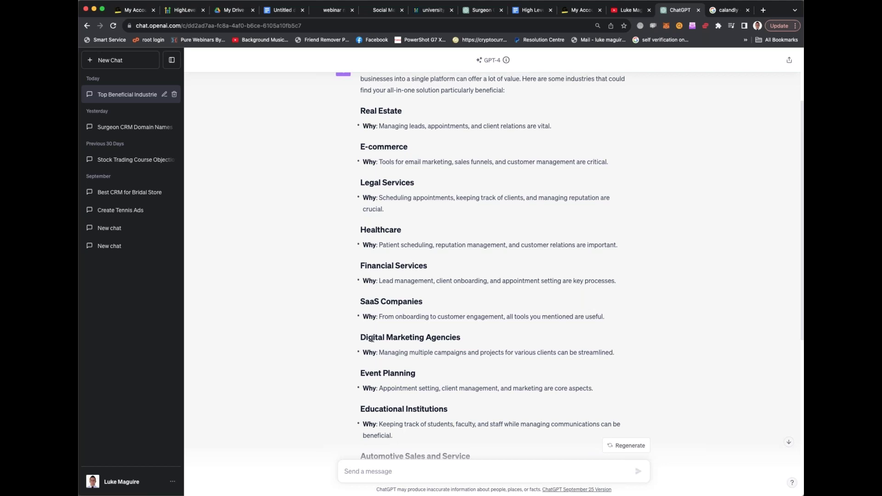
Read ChatGPT's industries, highlighting Digital Marketing Agencies and Educational Institutions, then go to the High Level Trial Bonus Courses doc
{"action": "left_click_drag", "start_coordinate": [373, 339], "coordinate": [459, 340]}
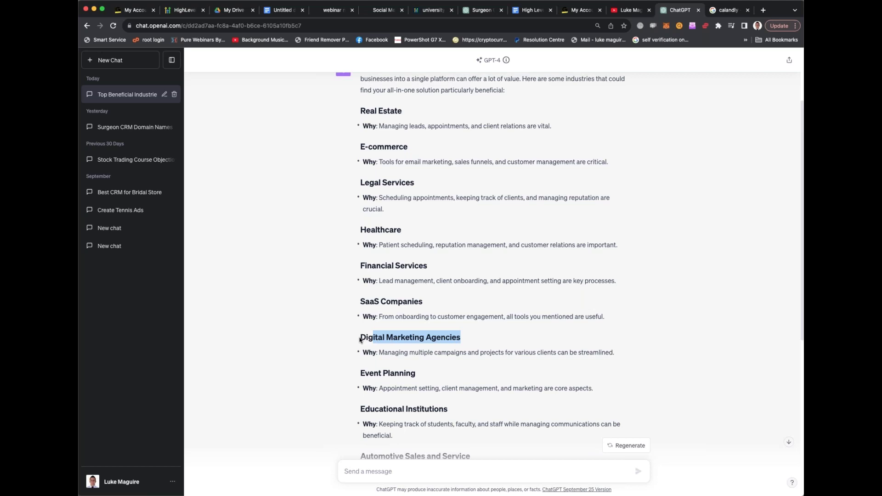
{"action": "left_click_drag", "start_coordinate": [360, 339], "coordinate": [464, 340]}
{"action": "scroll", "coordinate": [525, 269], "scroll_direction": "down", "scroll_amount": 3}
{"action": "left_click_drag", "start_coordinate": [508, 300], "coordinate": [431, 299]}
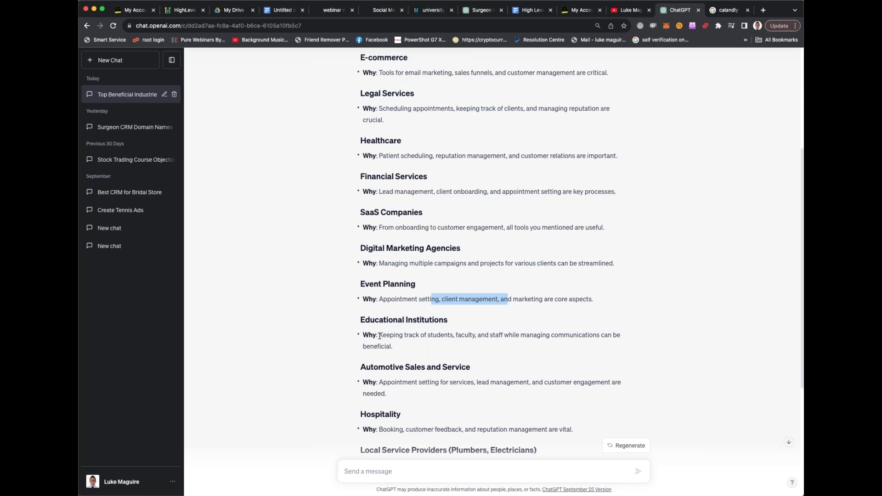
{"action": "left_click_drag", "start_coordinate": [379, 335], "coordinate": [500, 352]}
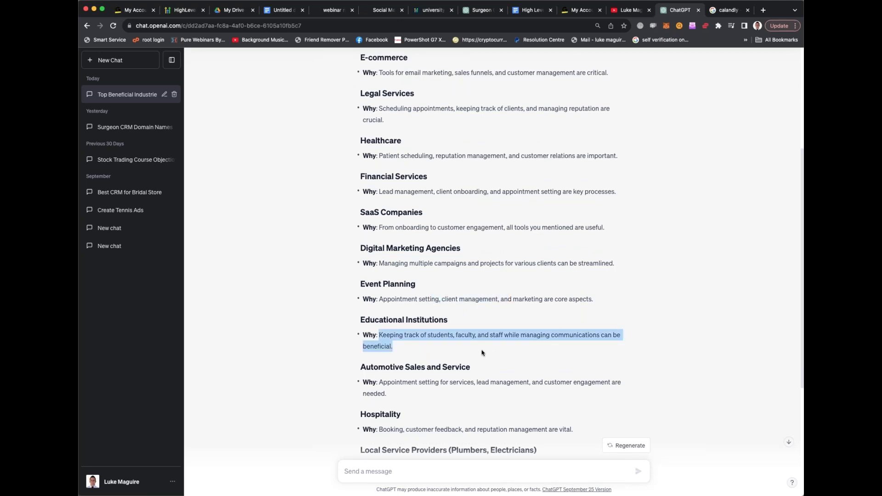
{"action": "scroll", "coordinate": [482, 353], "scroll_direction": "down", "scroll_amount": 2}
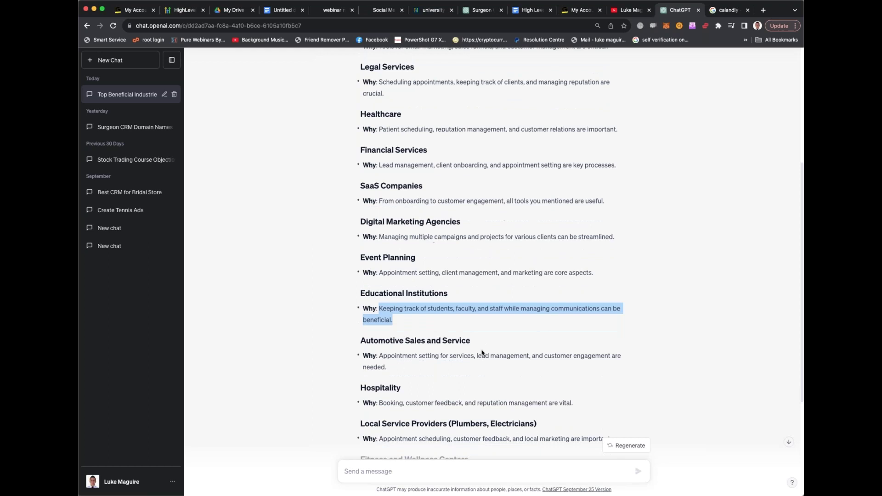
{"action": "scroll", "coordinate": [490, 254], "scroll_direction": "down", "scroll_amount": 4}
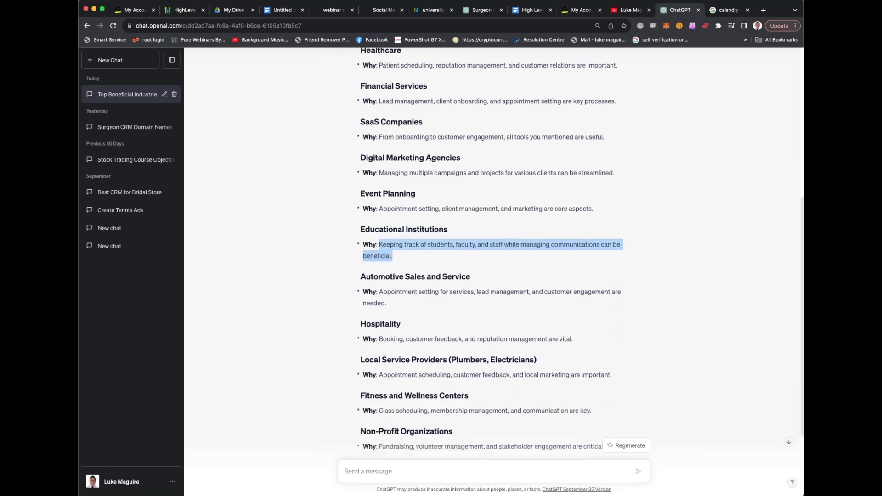
{"action": "scroll", "coordinate": [482, 341], "scroll_direction": "down", "scroll_amount": 5}
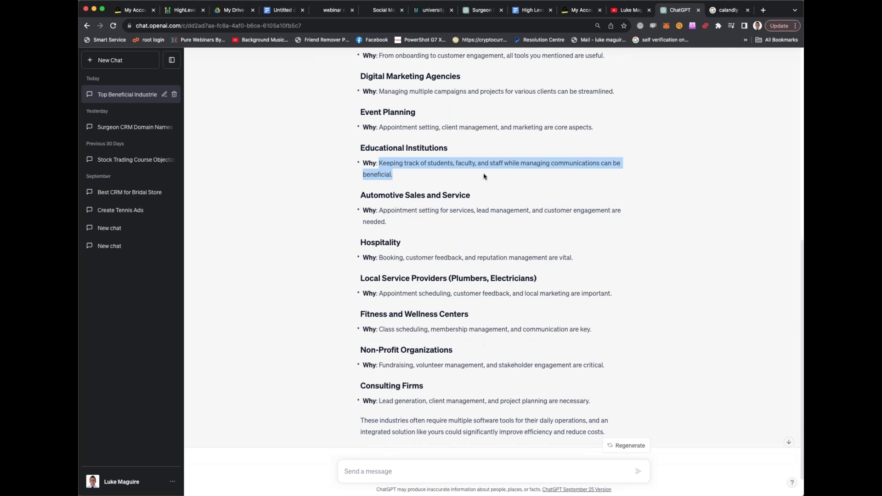
{"action": "left_click", "coordinate": [534, 10]}
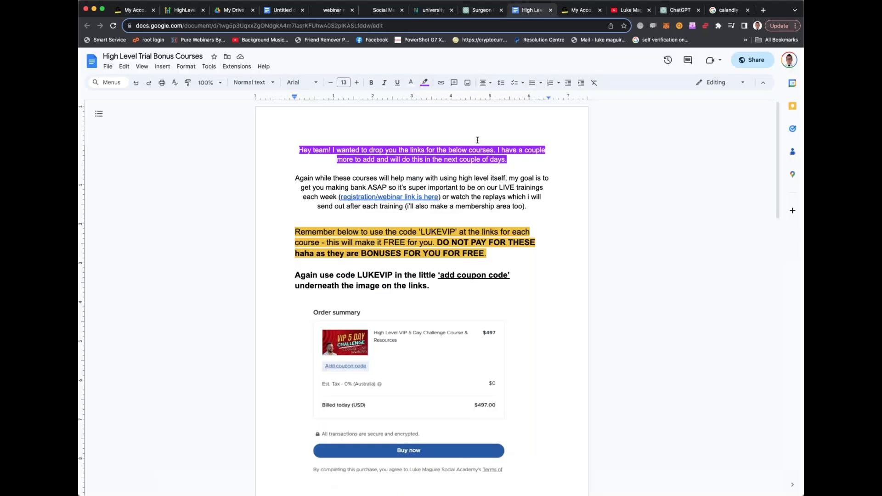
In the untitled niches doc, add '5- fitness and wellness centers', '6- chiropractors/physios' and '7- real estate'
{"action": "left_click", "coordinate": [283, 10]}
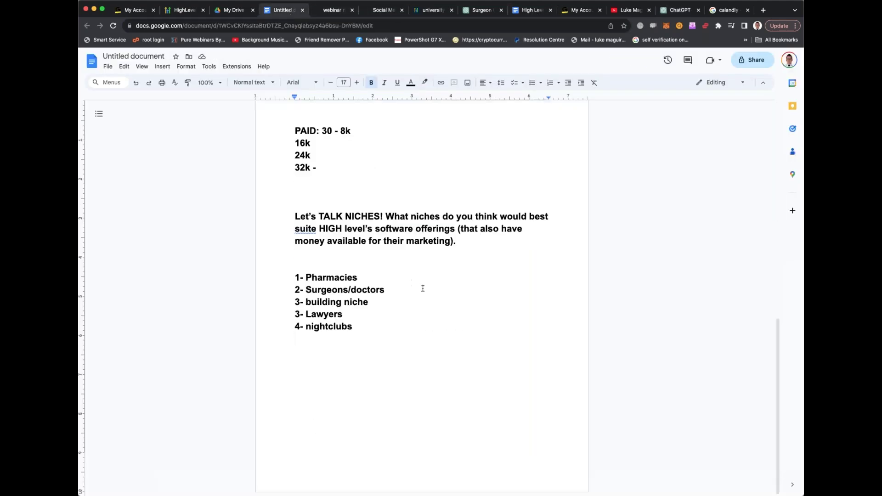
{"action": "type", "text": "5- fitness and wellness centers"}
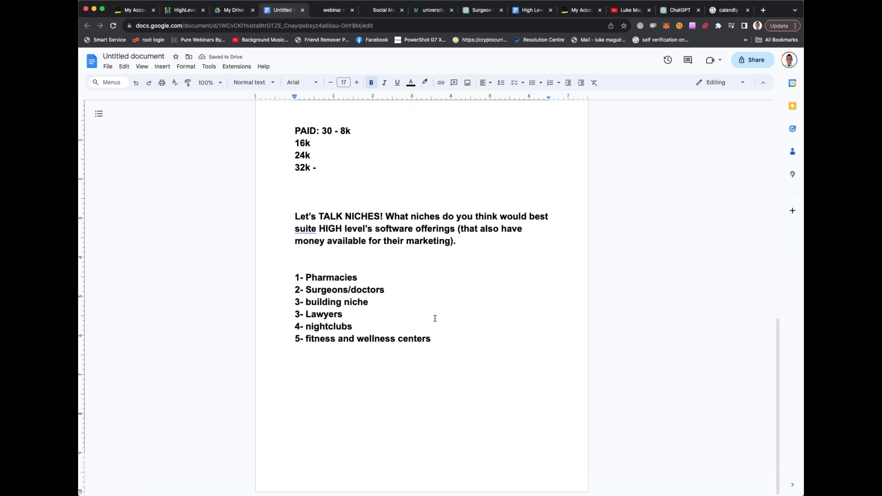
{"action": "type", "text": "6- chiropractor"}
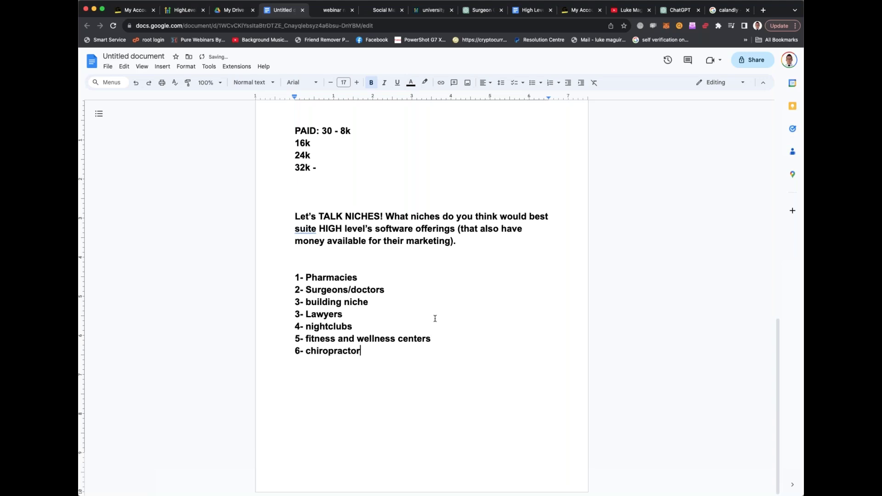
{"action": "type", "text": "s/physios"}
{"action": "key", "text": "Return"}
{"action": "key", "text": "Return"}
{"action": "type", "text": "r"}
{"action": "key", "text": "BackSpace"}
{"action": "key", "text": "BackSpace"}
{"action": "type", "text": "67"}
{"action": "key", "text": "BackSpace"}
{"action": "key", "text": "BackSpace"}
{"action": "type", "text": "7- real"}
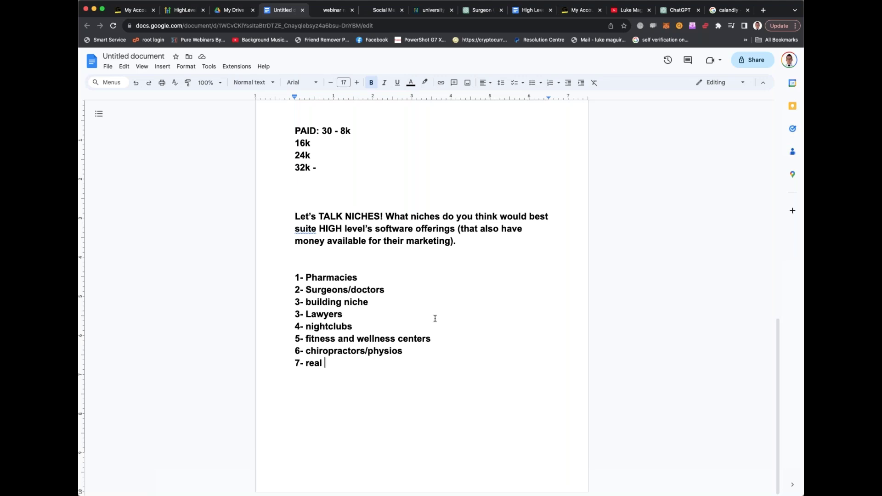
{"action": "type", "text": "estate"}
Delete the empty line between the niches question and the numbered list
{"action": "double_click", "coordinate": [359, 262]}
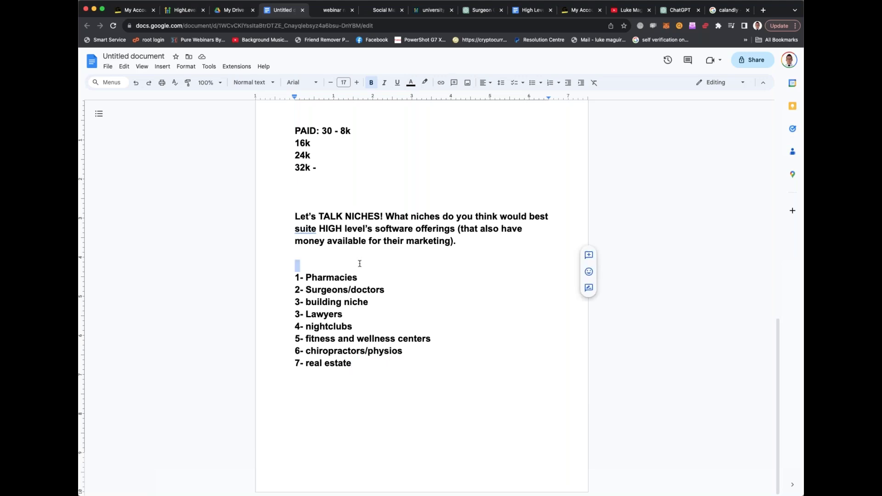
{"action": "left_click", "coordinate": [359, 256]}
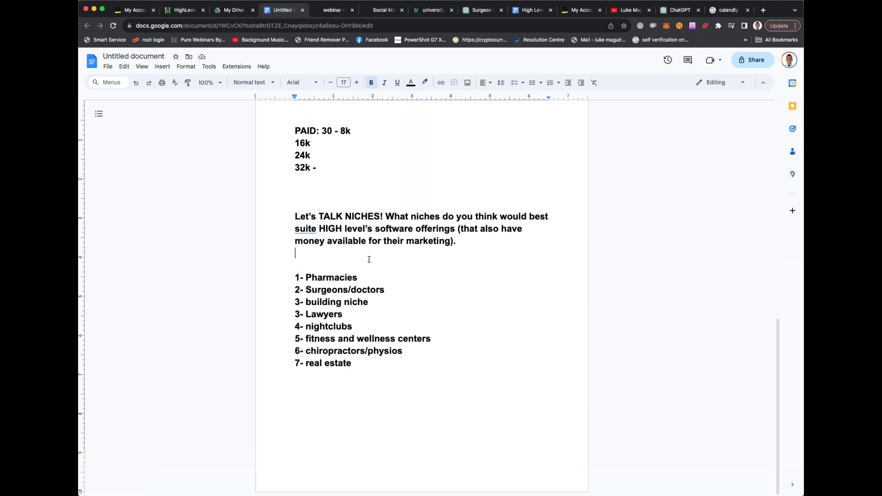
{"action": "key", "text": "BackSpace"}
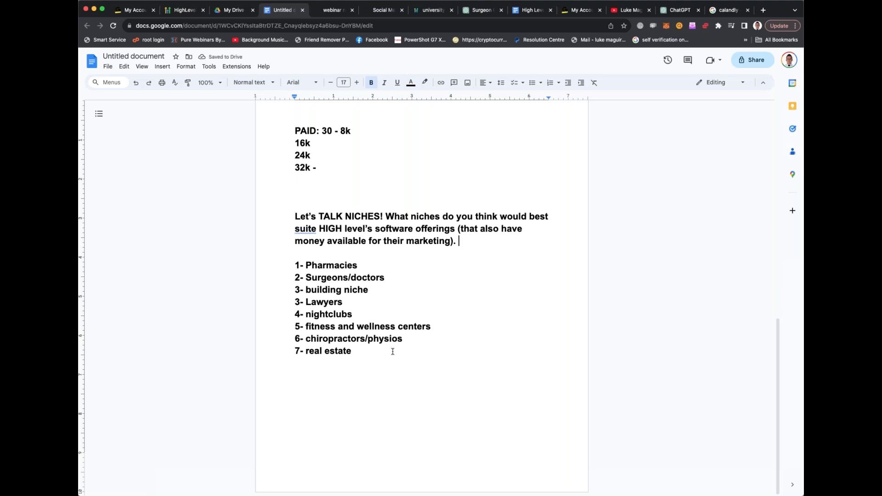
{"action": "left_click", "coordinate": [393, 351]}
{"action": "left_click_drag", "start_coordinate": [307, 265], "coordinate": [358, 265]}
{"action": "left_click", "coordinate": [316, 277]}
{"action": "left_click", "coordinate": [348, 277]}
{"action": "left_click", "coordinate": [368, 278]}
Below the list, add 'Niche has been chosen - real estate, fitness, doctors/surgeons.', correcting 'docotors' to 'doctors'
{"action": "left_click", "coordinate": [454, 270]}
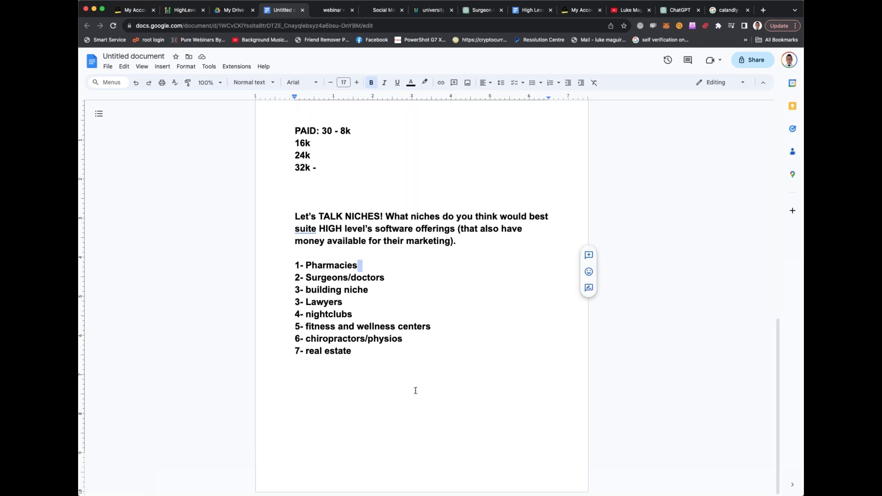
{"action": "left_click", "coordinate": [419, 370]}
{"action": "key", "text": "Return"}
{"action": "key", "text": "Return"}
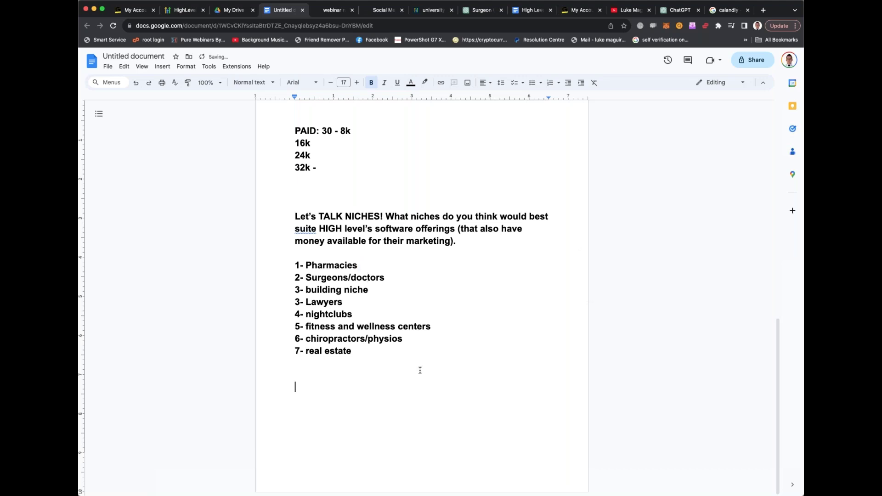
{"action": "type", "text": "Niche has been chosen"}
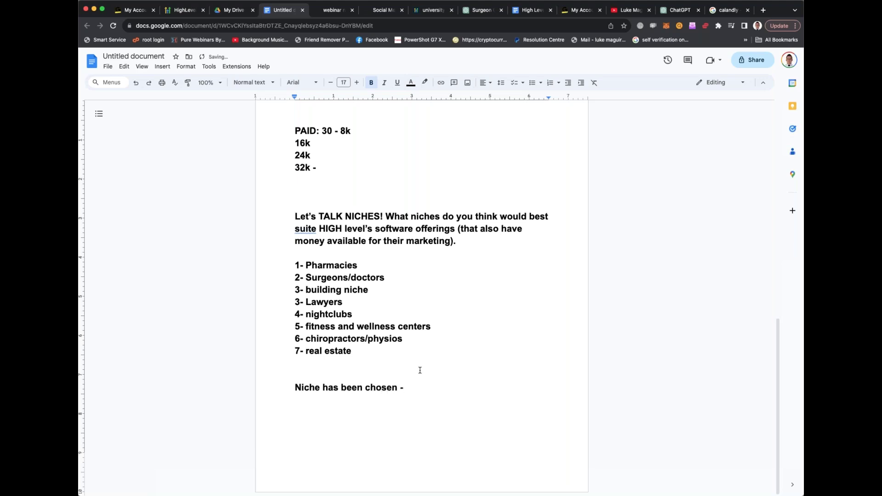
{"action": "type", "text": " - real estate, fitness, docotor"}
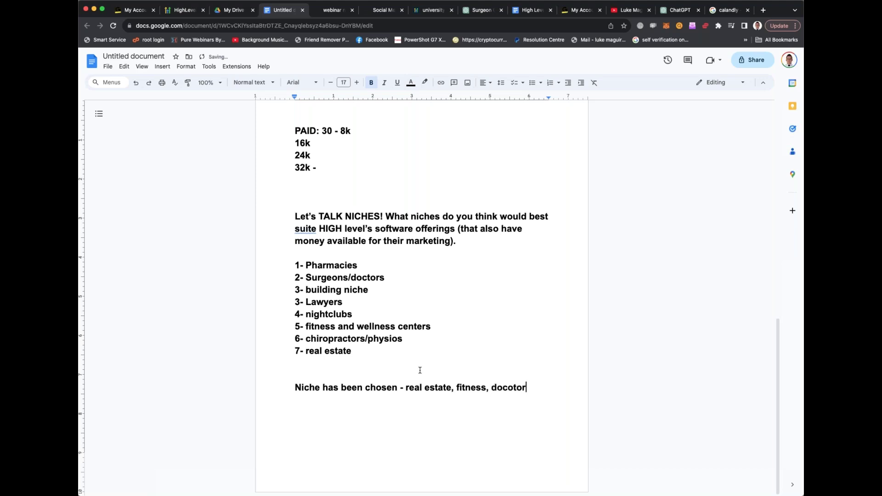
{"action": "type", "text": "s/surgeons."}
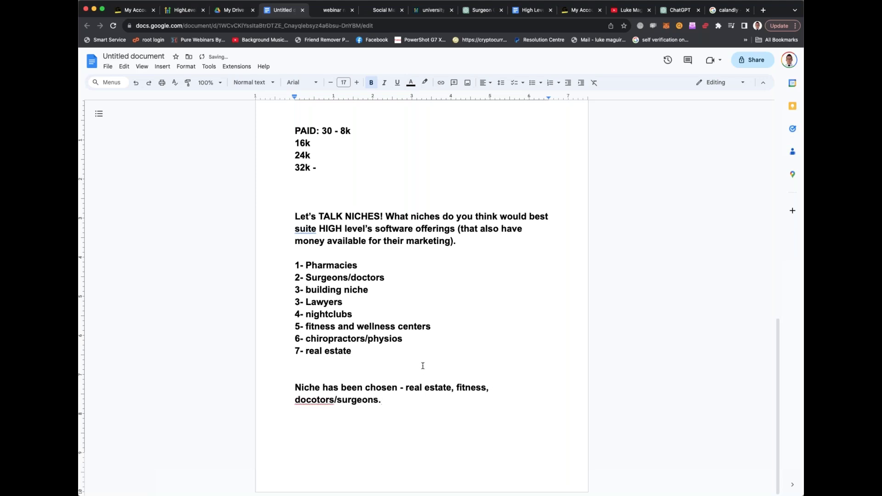
{"action": "right_click", "coordinate": [312, 402]}
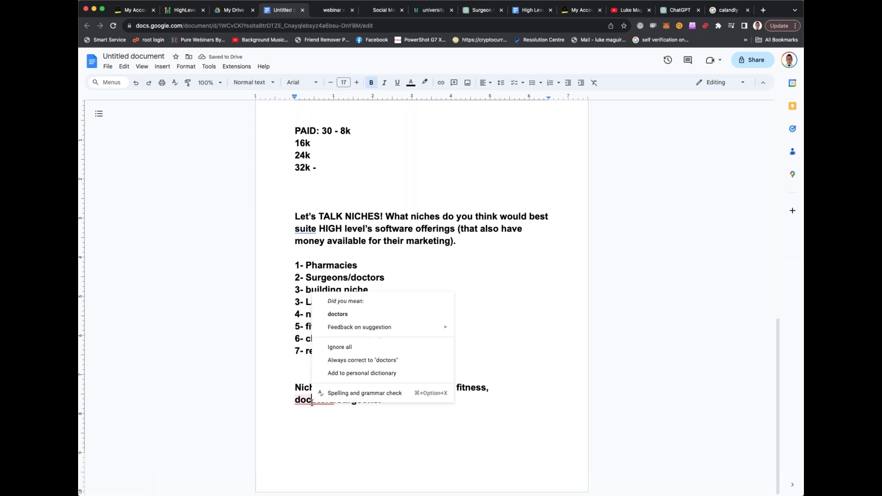
{"action": "left_click", "coordinate": [377, 311]}
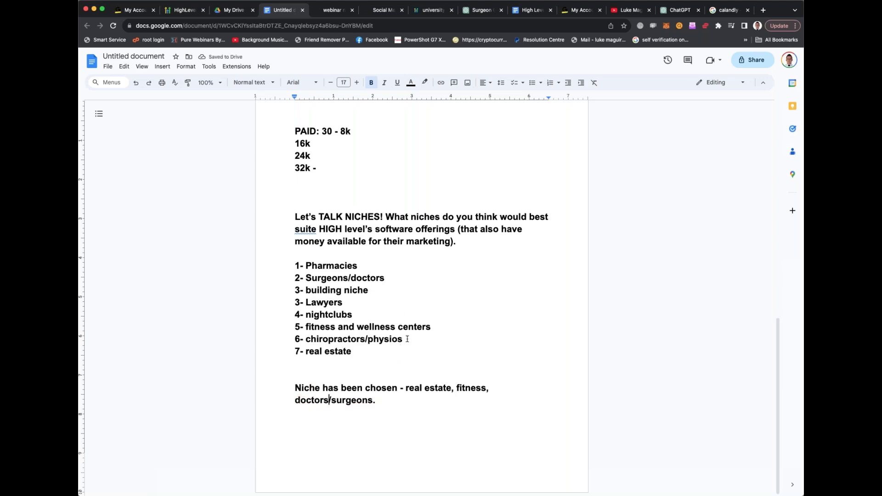
{"action": "left_click", "coordinate": [404, 400]}
{"action": "double_click", "coordinate": [418, 278]}
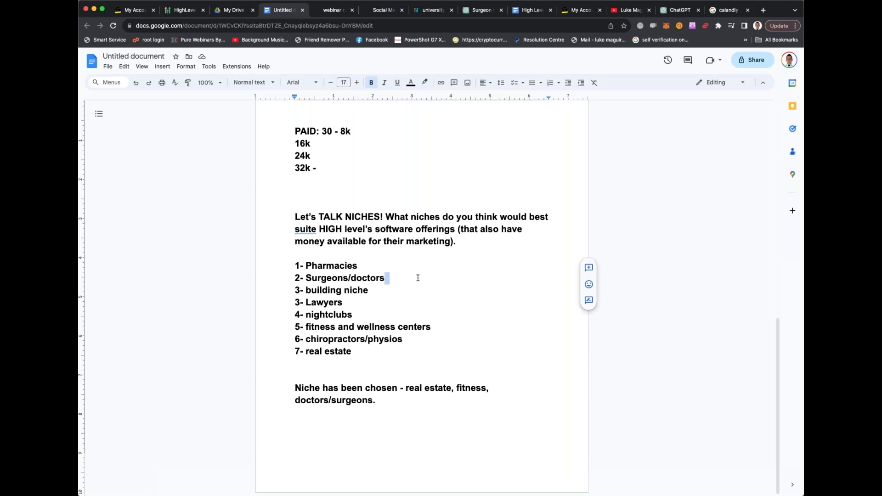
{"action": "left_click", "coordinate": [418, 278]}
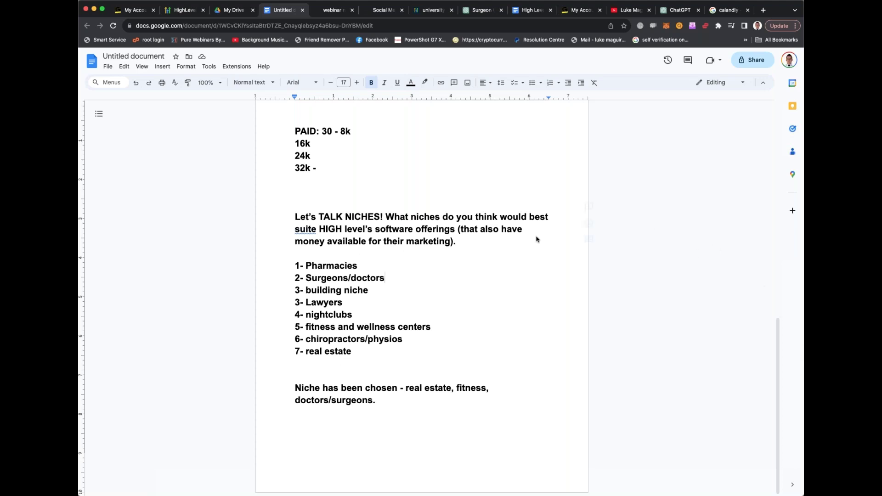
{"action": "mouse_move", "coordinate": [591, 325]}
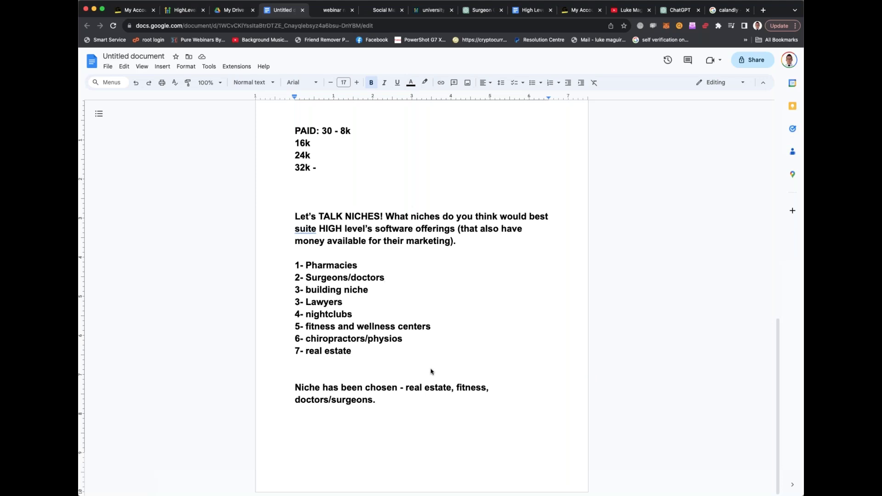
{"action": "left_click", "coordinate": [384, 405]}
{"action": "key", "text": "Return"}
{"action": "key", "text": "Return"}
{"action": "key", "text": "Return"}
{"action": "type", "text": "Brand this as YOU "}
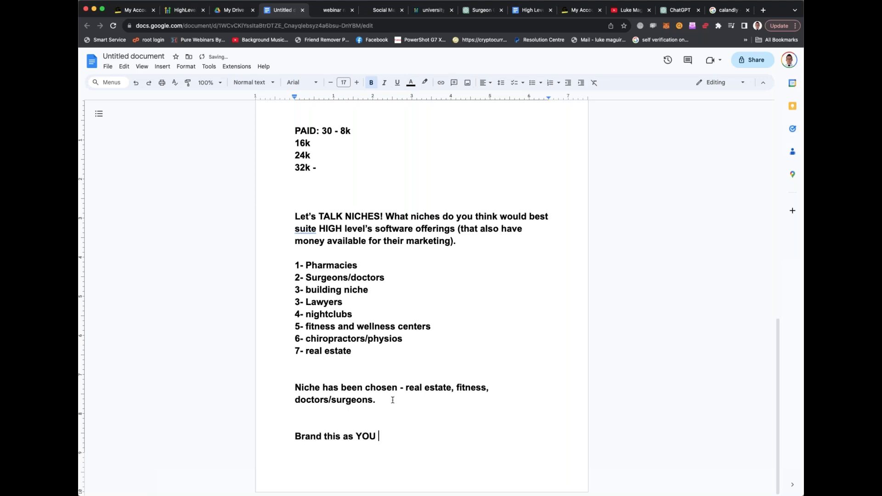
{"action": "type", "text": "being a marketer and expert in"}
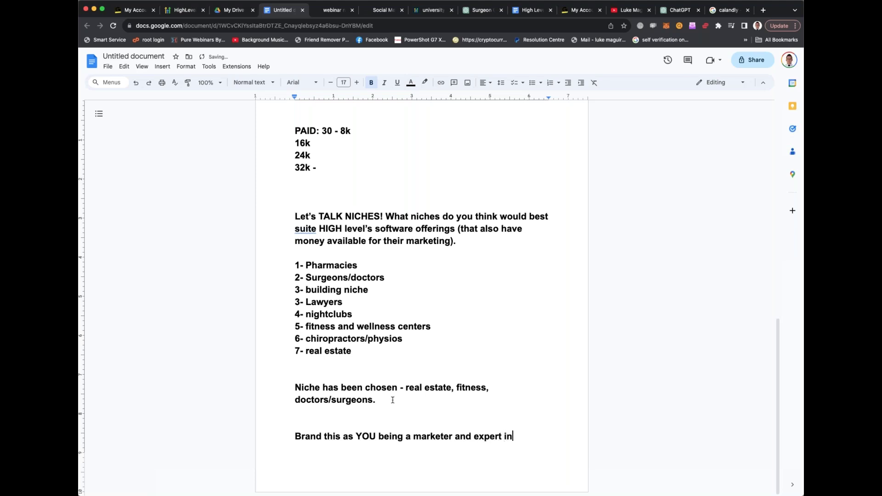
{"action": "type", "text": " the field ."}
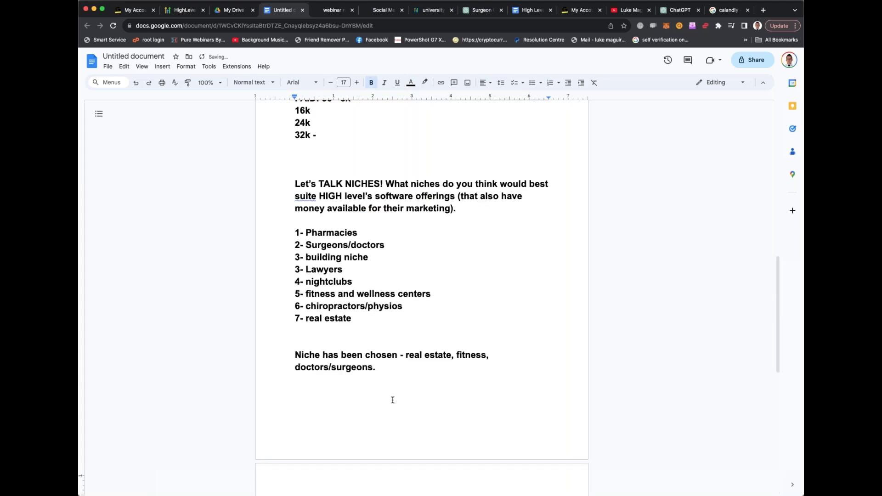
{"action": "scroll", "coordinate": [374, 361], "scroll_direction": "down", "scroll_amount": 3}
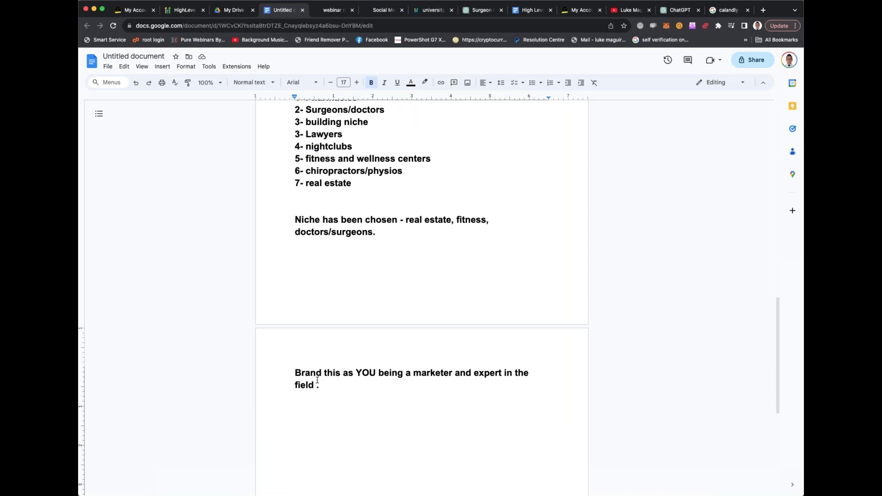
{"action": "key", "text": "BackSpace"}
{"action": "key", "text": "BackSpace"}
{"action": "key", "text": "Return"}
{"action": "key", "text": "Return"}
{"action": "key", "text": "Return"}
{"action": "type", "text": "OR"}
{"action": "key", "text": "Return"}
{"action": "key", "text": "Return"}
{"action": "type", "text": "Brand this "}
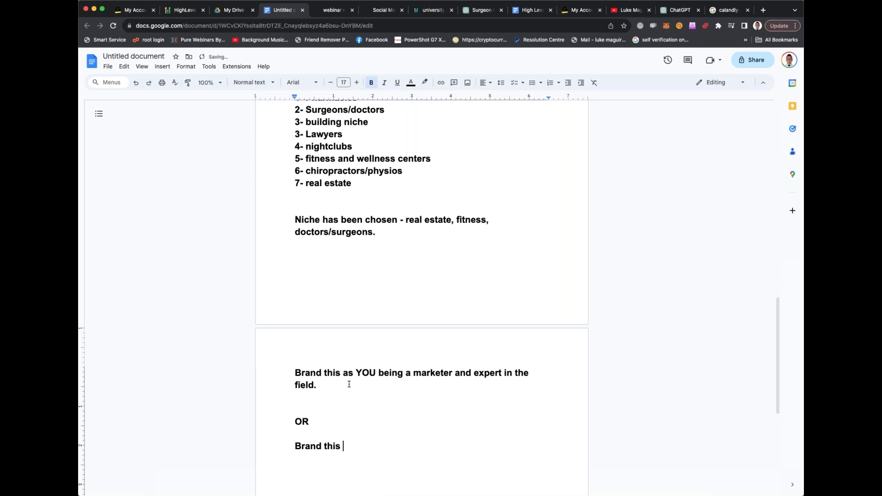
{"action": "type", "text": "s"}
{"action": "key", "text": "BackSpace"}
{"action": "type", "text": "as an AGNECY and YOU are hte"}
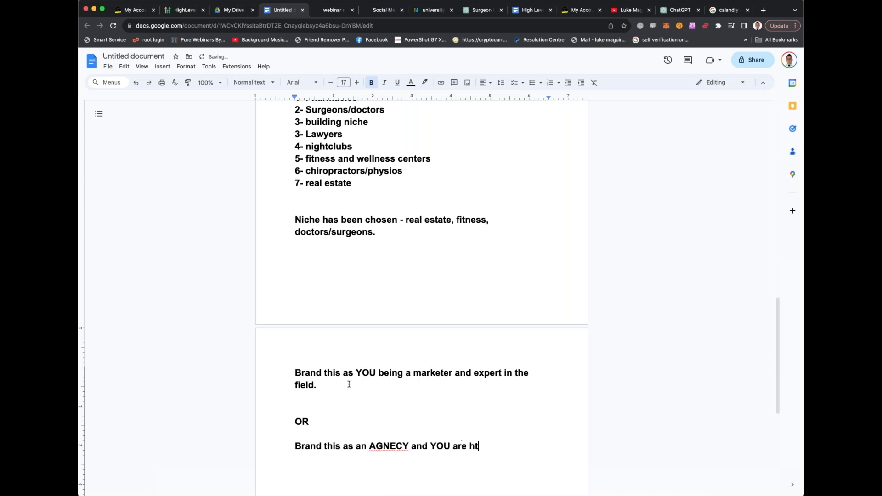
{"action": "key", "text": "BackSpace"}
{"action": "key", "text": "BackSpace"}
{"action": "key", "text": "BackSpace"}
{"action": "type", "text": "the CEO"}
{"action": "right_click", "coordinate": [389, 446]}
{"action": "left_click", "coordinate": [423, 356]}
{"action": "left_click", "coordinate": [519, 436]}
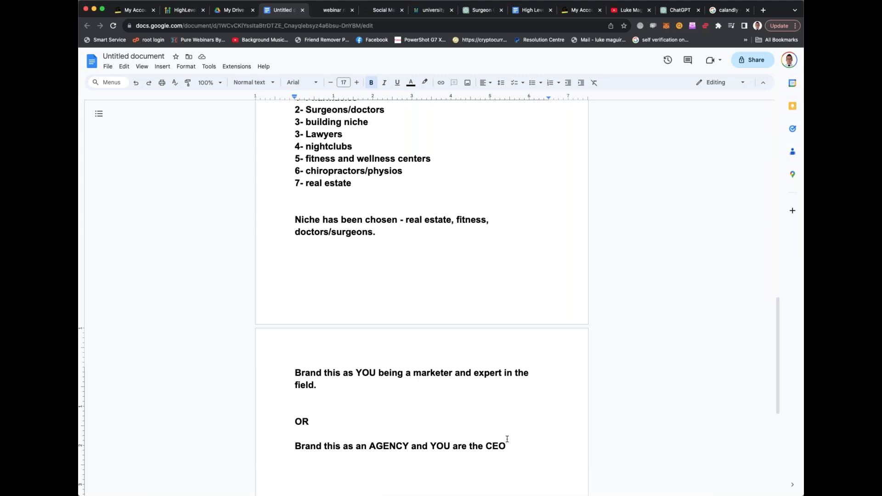
{"action": "scroll", "coordinate": [506, 437], "scroll_direction": "down", "scroll_amount": 5}
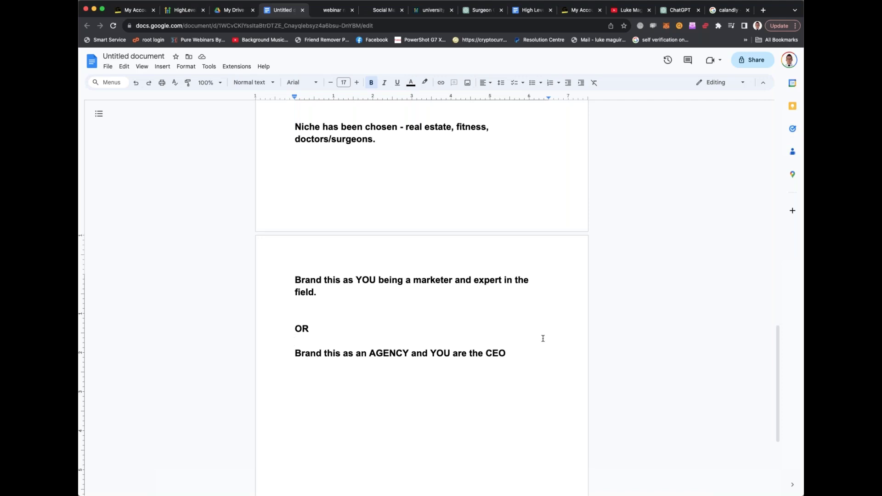
Copy the 'Niche has been chosen' paragraph and paste it below the CEO branding line
{"action": "left_click", "coordinate": [526, 357]}
{"action": "key", "text": "Return"}
{"action": "key", "text": "Return"}
{"action": "left_click_drag", "start_coordinate": [295, 124], "coordinate": [394, 134]}
{"action": "key", "text": "cmd+c"}
{"action": "left_click", "coordinate": [362, 398]}
{"action": "key", "text": "cmd+v"}
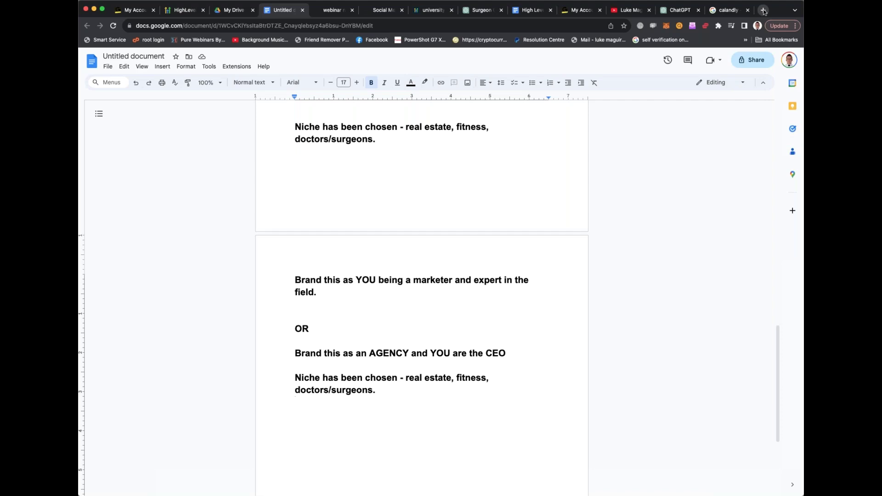
{"action": "left_click", "coordinate": [764, 10]}
{"action": "type", "text": "namecheap.com"}
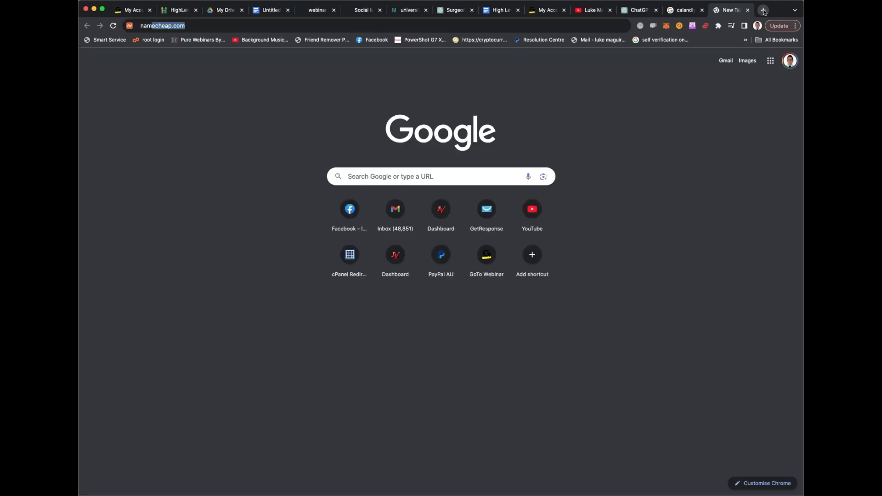
{"action": "key", "text": "Return"}
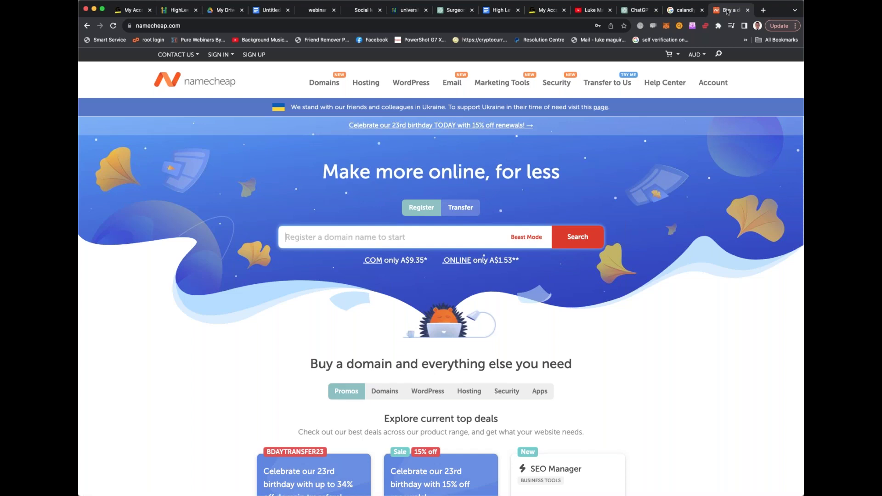
{"action": "key", "text": "super+w"}
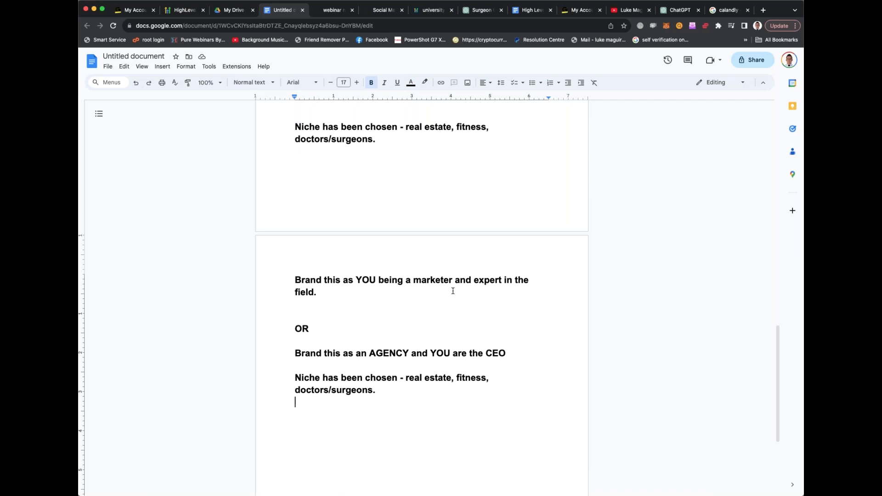
{"action": "left_click_drag", "start_coordinate": [457, 378], "coordinate": [489, 383]}
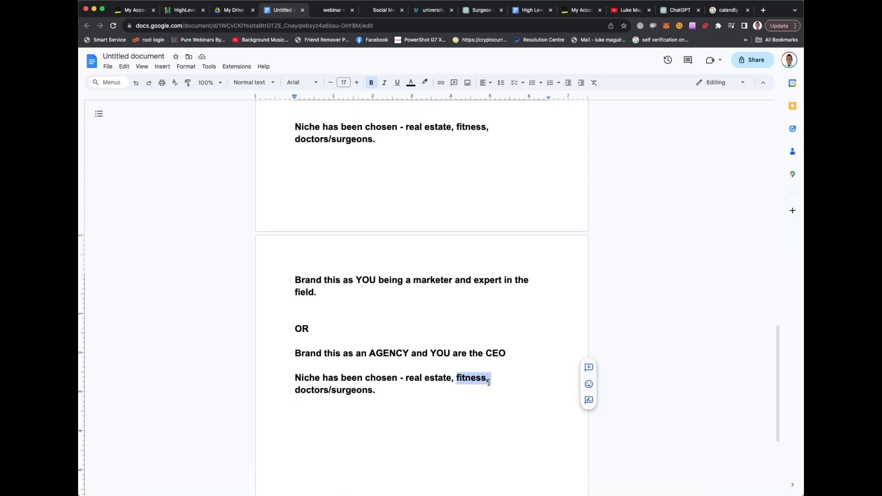
{"action": "left_click", "coordinate": [461, 380]}
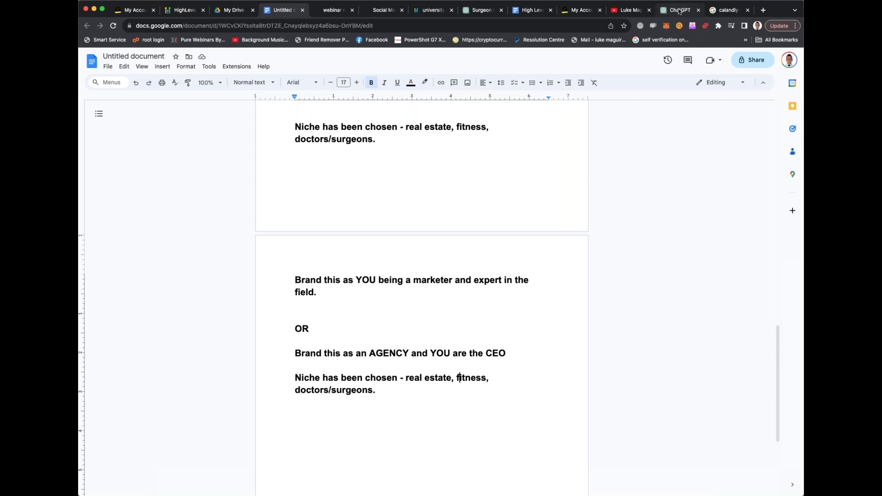
In ChatGPT, begin a follow-up message: 'Great! I love the fitness answer above', fixing the typos
{"action": "left_click", "coordinate": [679, 10]}
{"action": "scroll", "coordinate": [460, 322], "scroll_direction": "down", "scroll_amount": 1}
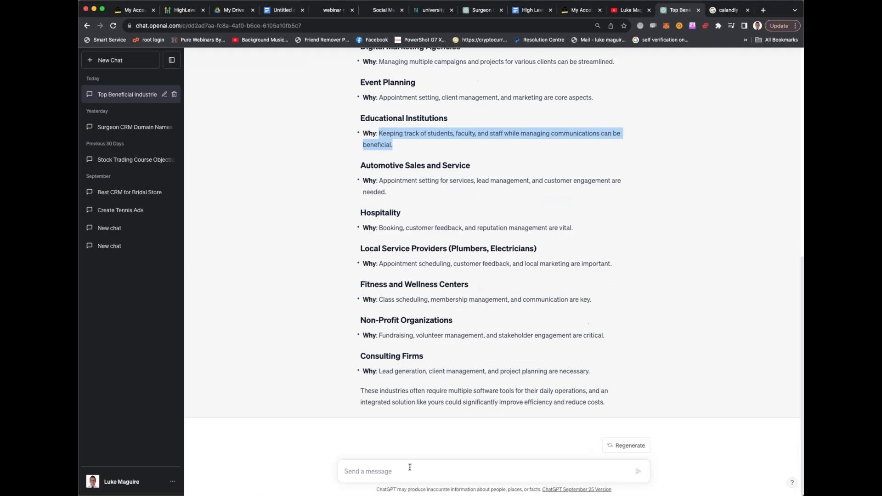
{"action": "left_click", "coordinate": [411, 468]}
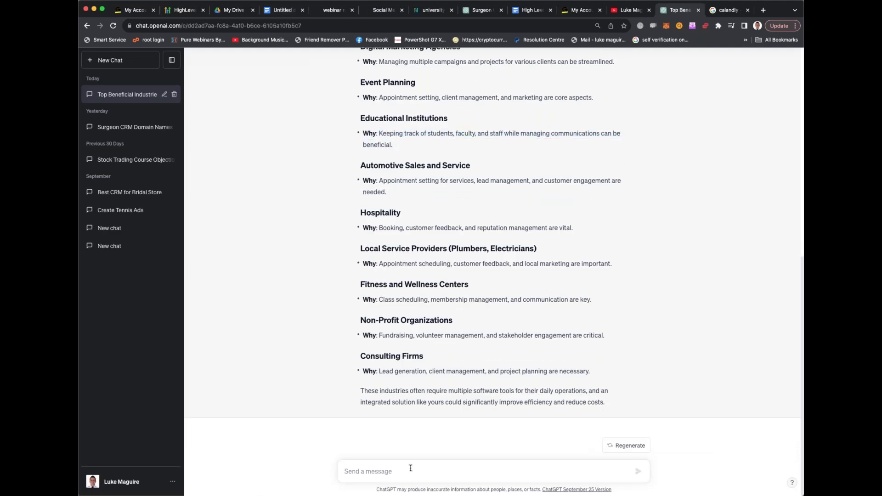
{"action": "type", "text": "Great! I'l"}
{"action": "key", "text": "BackSpace"}
{"action": "key", "text": "BackSpace"}
{"action": "type", "text": "lov"}
{"action": "key", "text": "BackSpace"}
{"action": "key", "text": "BackSpace"}
{"action": "key", "text": "BackSpace"}
{"action": "type", "text": "love the fi"}
{"action": "type", "text": "tness"}
{"action": "type", "text": " aswer"}
{"action": "key", "text": "BackSpace"}
{"action": "type", "text": "nswe above"}
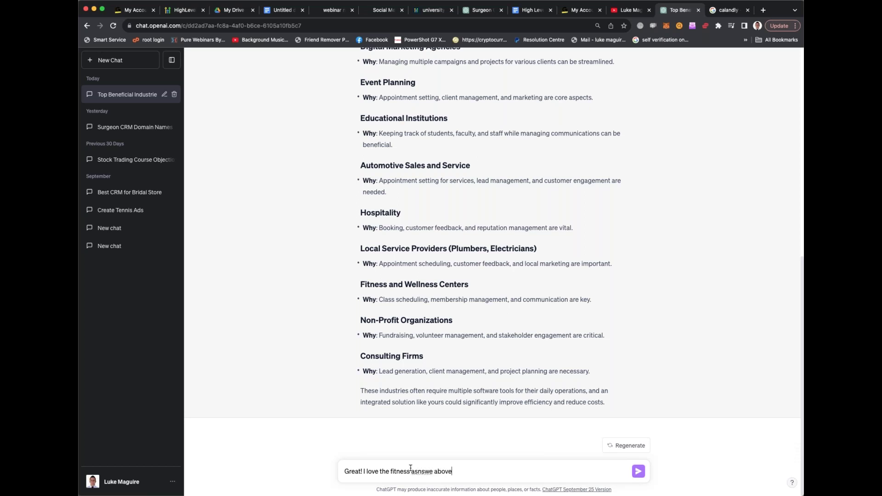
{"action": "double_click", "coordinate": [428, 471]}
{"action": "type", "text": "answer"}
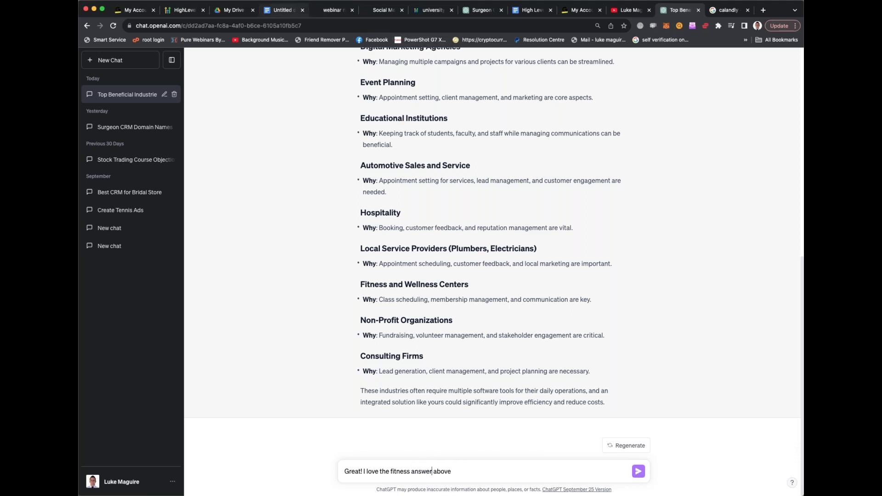
Add a request for catchy, available domain names for a marketing agency serving gyms and personal trainers
{"action": "left_click", "coordinate": [290, 11]}
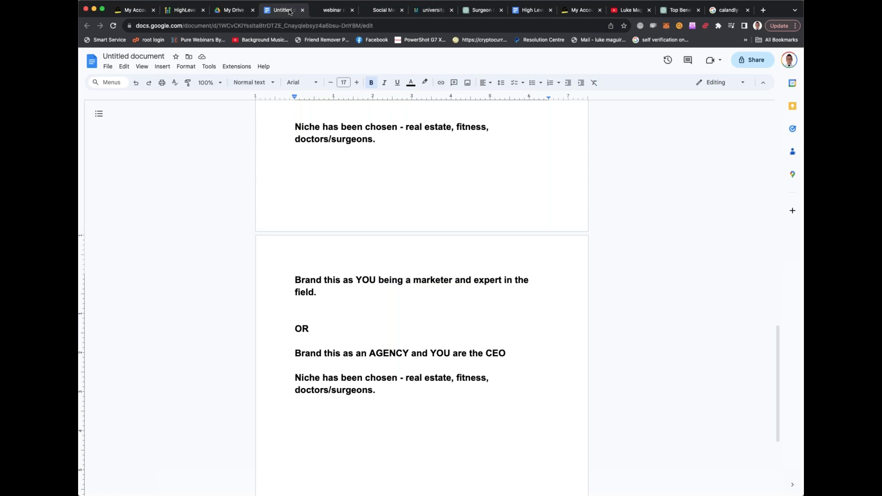
{"action": "left_click", "coordinate": [673, 11]}
{"action": "type", "text": "and"}
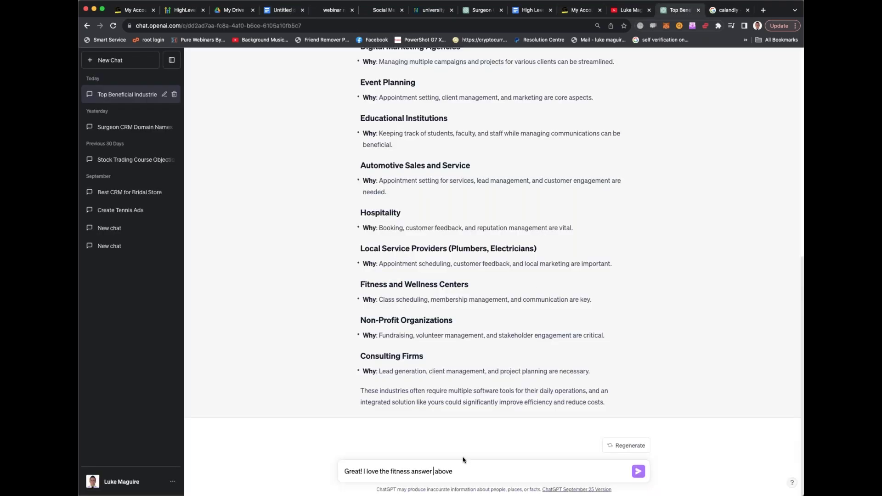
{"action": "key", "text": "BackSpace"}
{"action": "key", "text": "BackSpace"}
{"action": "key", "text": "BackSpace"}
{"action": "key", "text": "BackSpace"}
{"action": "key", "text": "BackSpace"}
{"action": "left_click", "coordinate": [473, 463]}
{"action": "type", "text": "- can you pelase"}
{"action": "key", "text": "BackSpace"}
{"action": "key", "text": "BackSpace"}
{"action": "key", "text": "BackSpace"}
{"action": "key", "text": "BackSpace"}
{"action": "key", "text": "BackSpace"}
{"action": "key", "text": "BackSpace"}
{"action": "type", "text": "lease  provid"}
{"action": "type", "text": "e availab"}
{"action": "type", "text": "le domain names"}
{"action": "type", "text": "t so"}
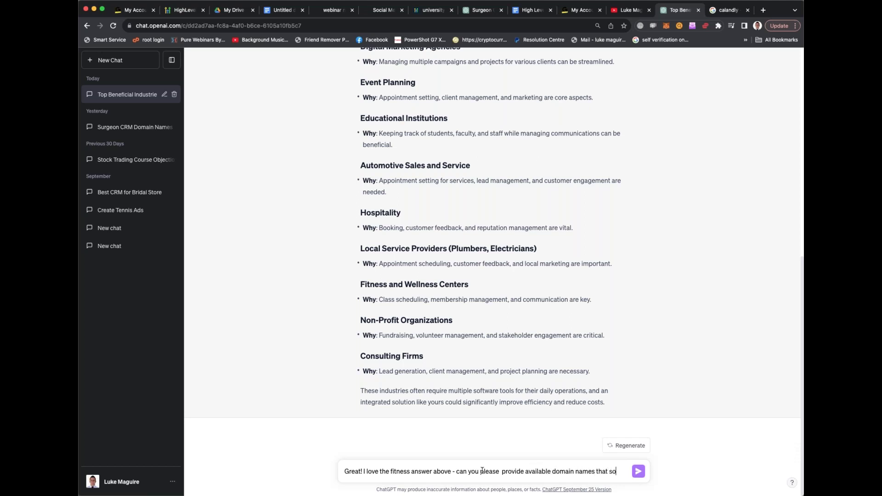
{"action": "type", "text": "und catchy for "}
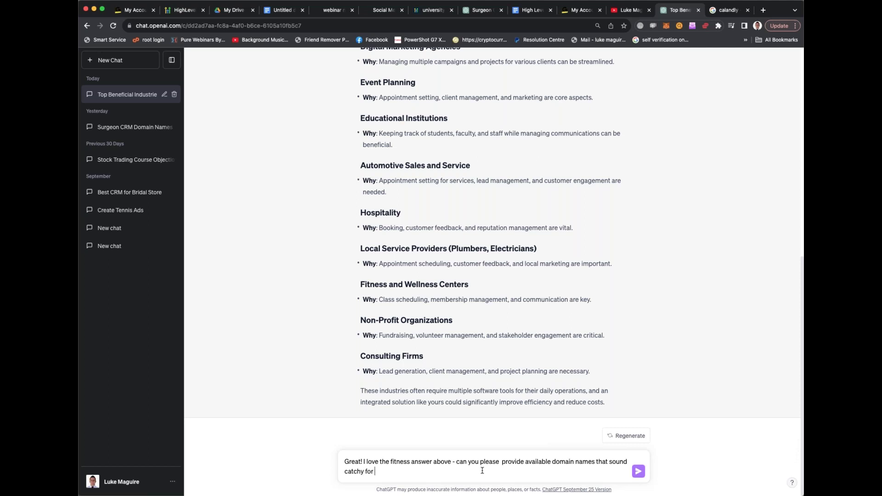
{"action": "type", "text": "my marketing agency tha"}
{"action": "type", "text": "t will be"}
{"action": "type", "text": " working specifical"}
{"action": "type", "text": "ly fitn"}
{"action": "key", "text": "BackSpace"}
{"action": "key", "text": "BackSpace"}
{"action": "key", "text": "BackSpace"}
{"action": "key", "text": "BackSpace"}
{"action": "type", "text": "with"}
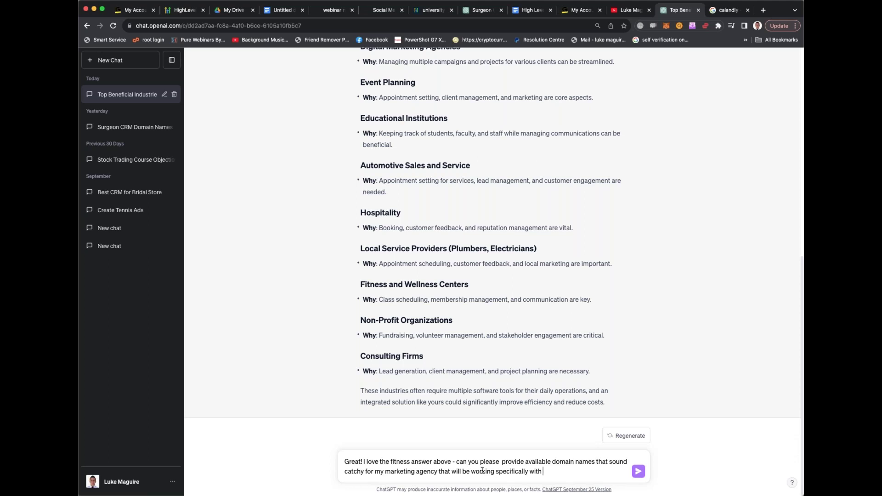
{"action": "type", "text": "Gyms and personal trainers."}
{"action": "scroll", "coordinate": [604, 462], "scroll_direction": "down", "scroll_amount": 1}
Send the request so ChatGPT lists domain ideas from FitMarketeer.com to FitFlairAgency.com
{"action": "key", "text": "Return"}
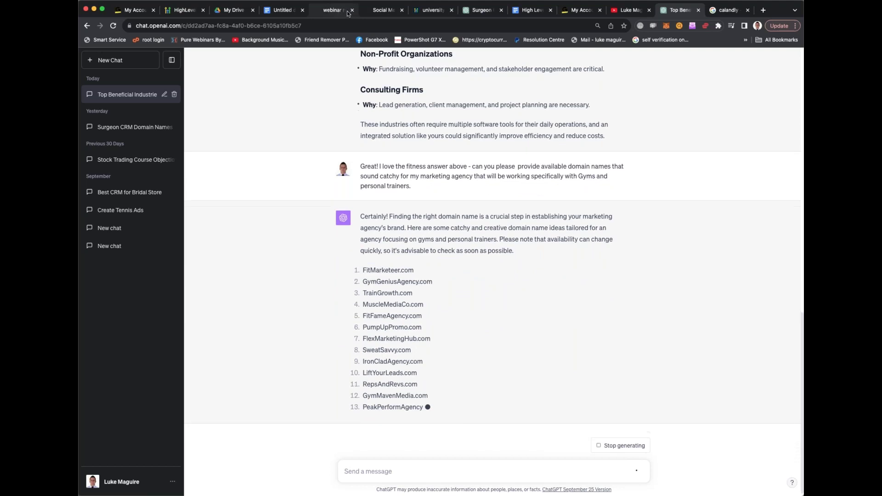
Close the GoTo account and YouTube channel tabs, leaving Namecheap's Domain Prices page
{"action": "left_click", "coordinate": [581, 11]}
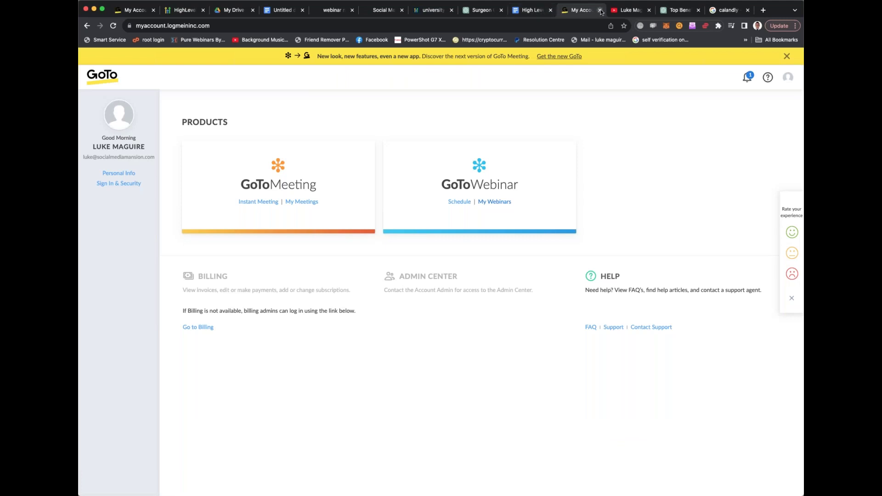
{"action": "left_click", "coordinate": [599, 10]}
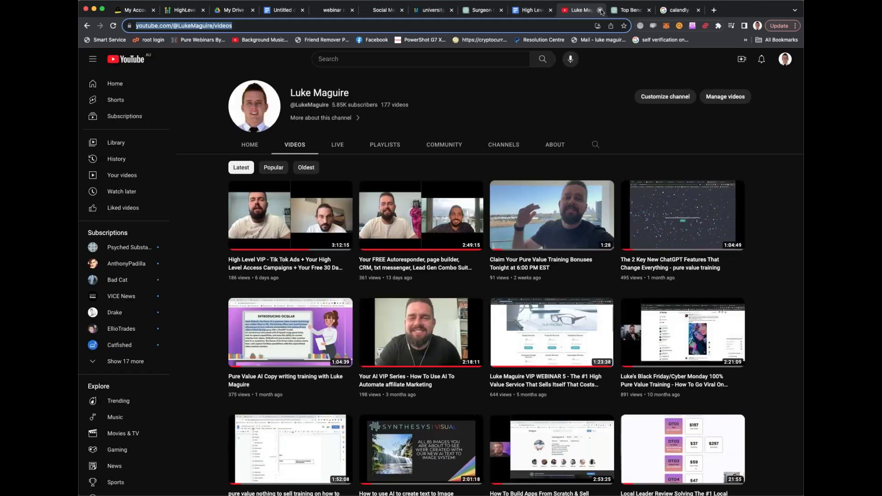
{"action": "left_click", "coordinate": [600, 10]}
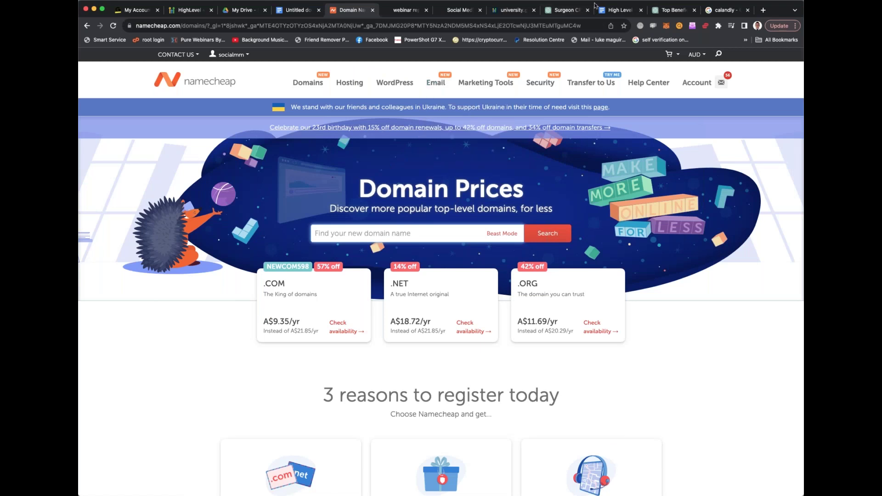
Search Namecheap for fitnessmarketer.com and find it already registered since 2005
{"action": "left_click", "coordinate": [402, 235]}
{"action": "type", "text": "m"}
{"action": "key", "text": "BackSpace"}
{"action": "type", "text": "fitnessmarketer.com"}
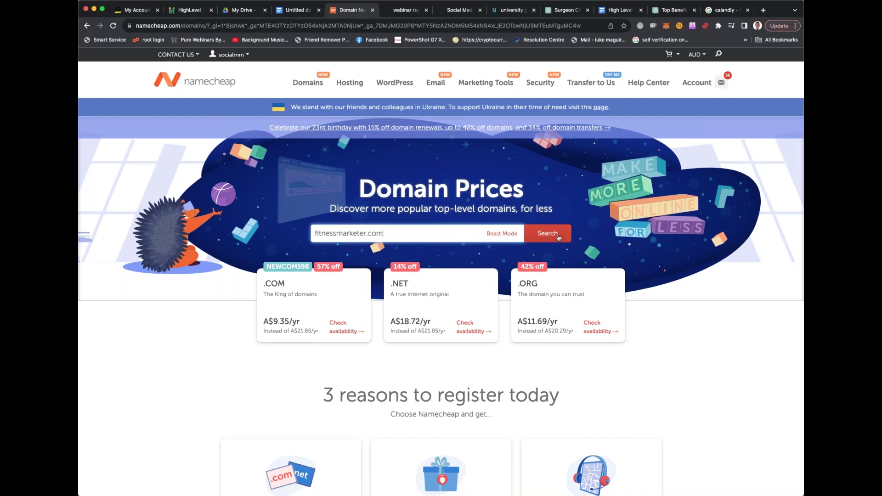
{"action": "left_click", "coordinate": [565, 240]}
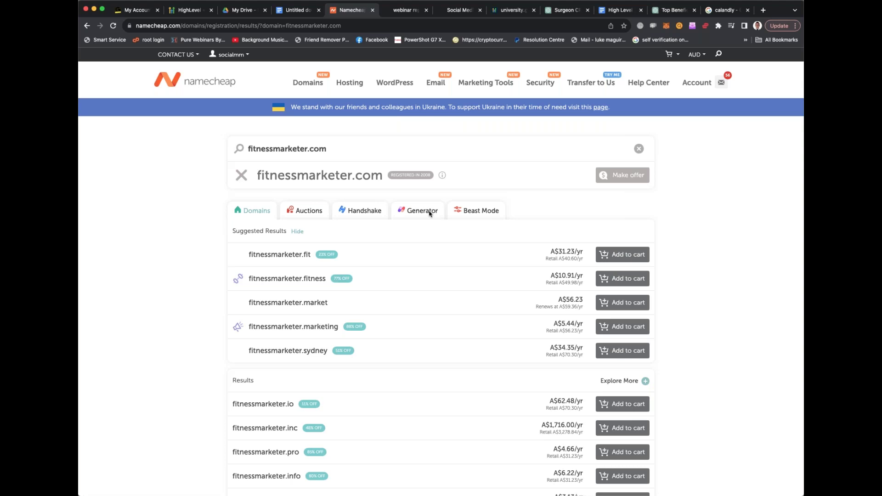
{"action": "scroll", "coordinate": [400, 265], "scroll_direction": "down", "scroll_amount": 3}
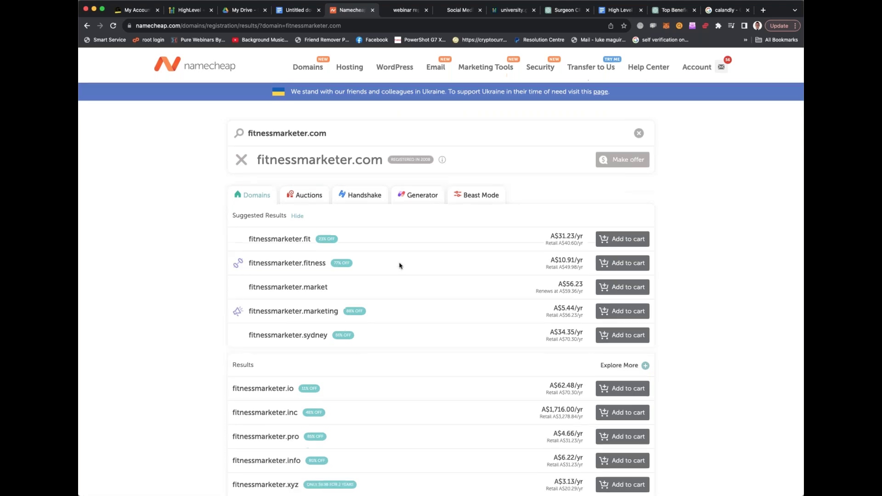
{"action": "scroll", "coordinate": [306, 161], "scroll_direction": "up", "scroll_amount": 3}
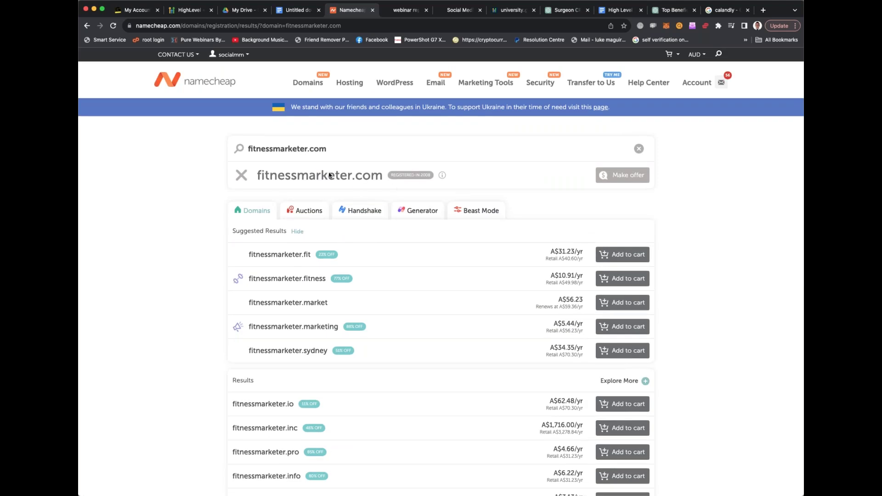
Replace the search with a .com of the owner's personal name and find it taken
{"action": "triple_click", "coordinate": [318, 149]}
{"action": "type", "text": "lukemaguire.com"}
{"action": "key", "text": "Return"}
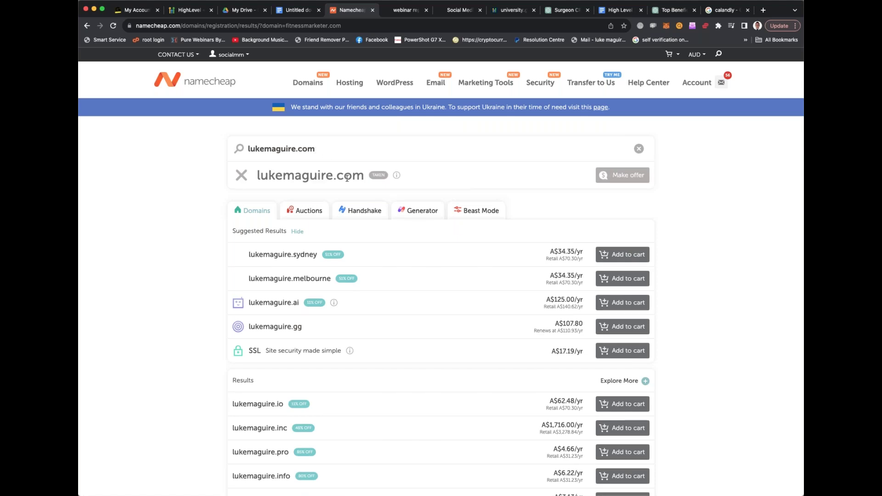
{"action": "mouse_move", "coordinate": [396, 176]}
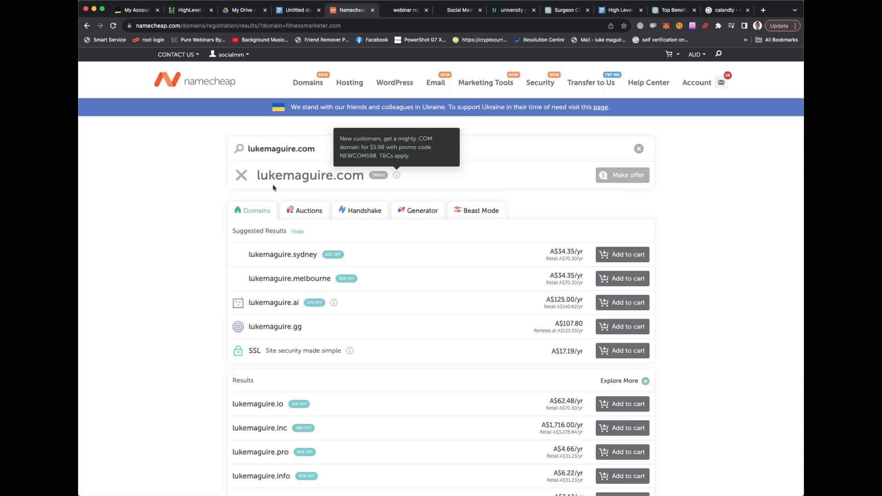
Search Namecheap for fitnessmarketingmaster.com and find it available at A$14.35/yr
{"action": "left_click_drag", "start_coordinate": [258, 176], "coordinate": [364, 186]}
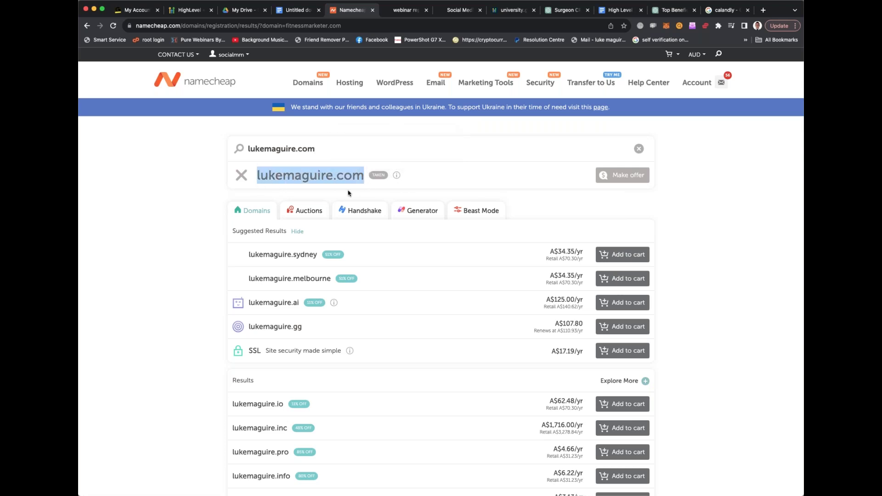
{"action": "left_click", "coordinate": [239, 177]}
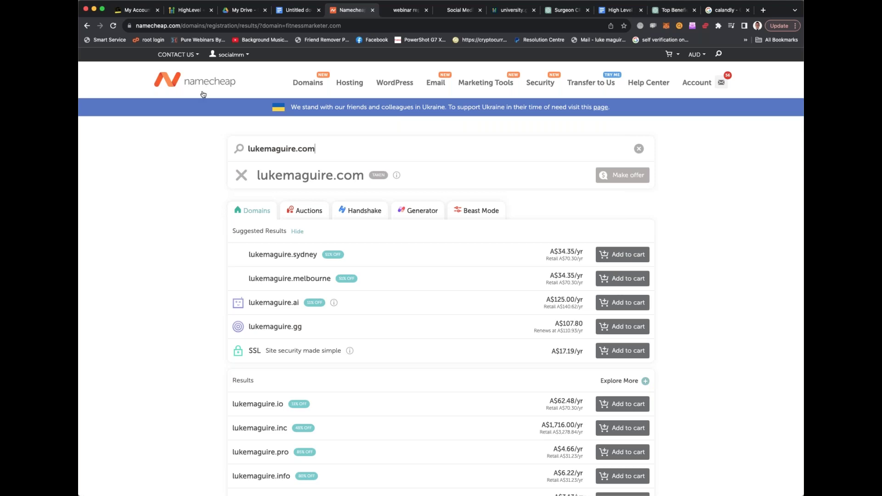
{"action": "key", "text": "super+a"}
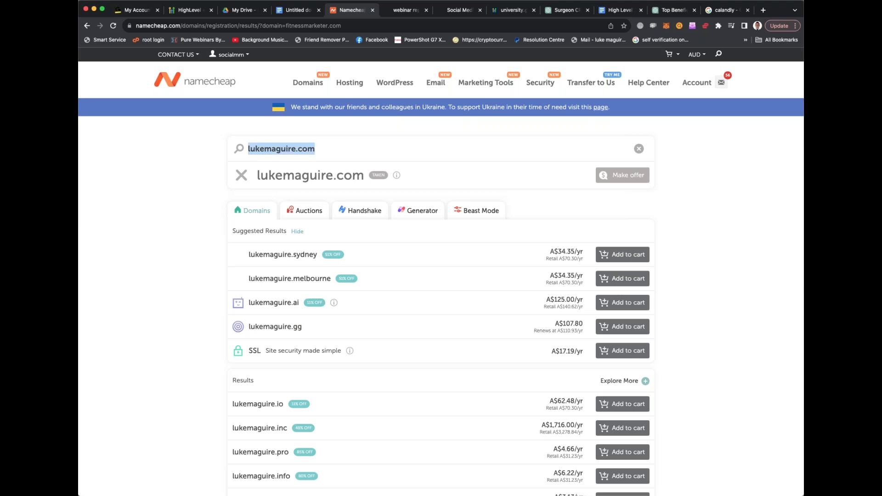
{"action": "type", "text": "fitness"}
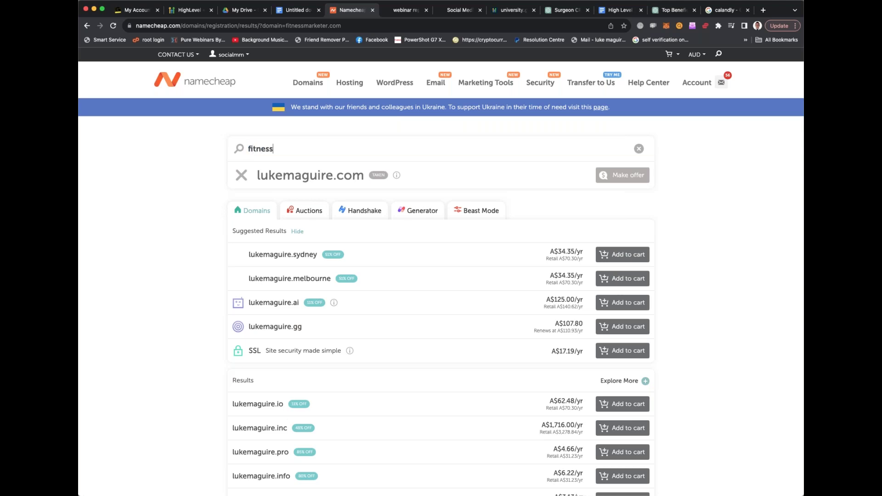
{"action": "type", "text": "marketingmaster"}
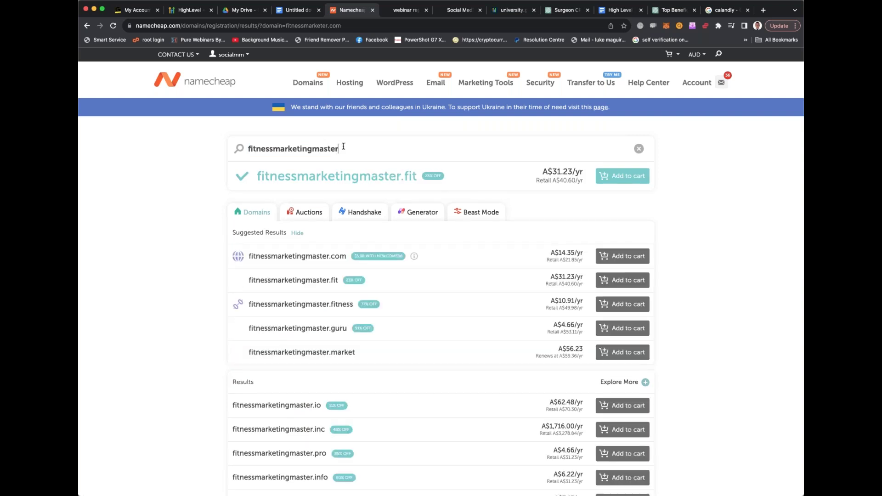
{"action": "type", "text": ".com"}
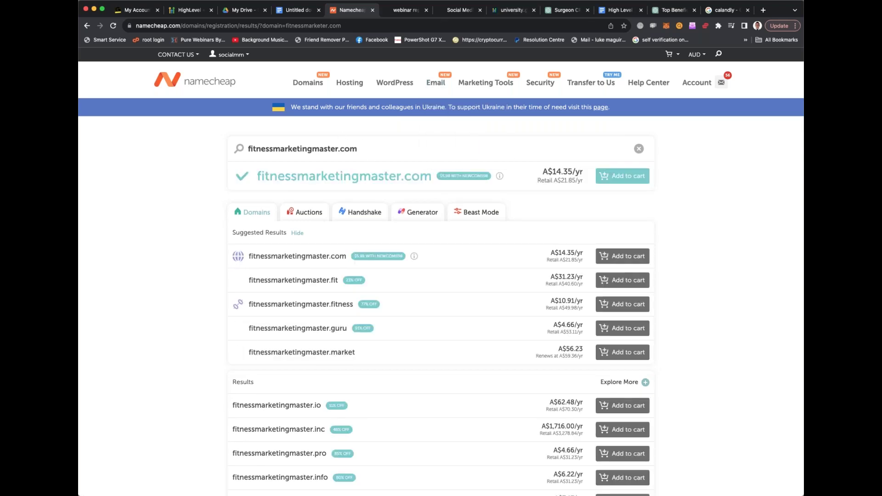
{"action": "left_click", "coordinate": [559, 11]}
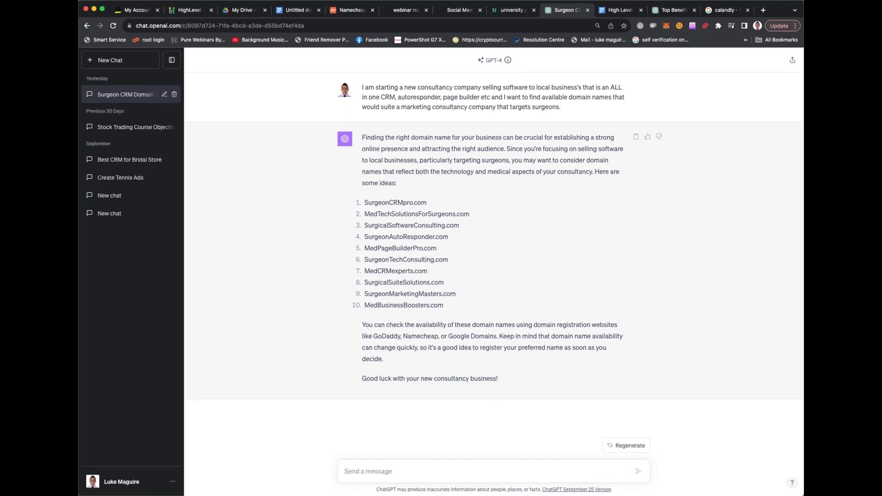
Review the surgeon domain suggestions such as SurgeonCRMpro.com and reread the original prompt
{"action": "double_click", "coordinate": [395, 203]}
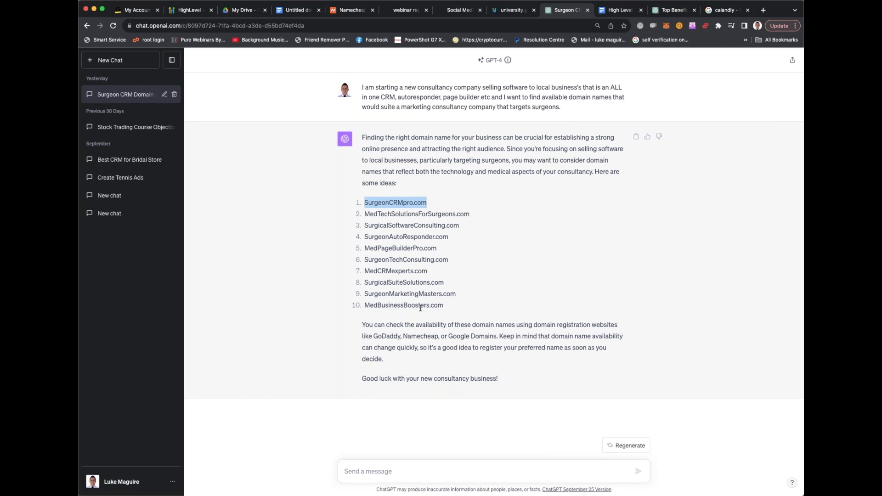
{"action": "left_click", "coordinate": [414, 470]}
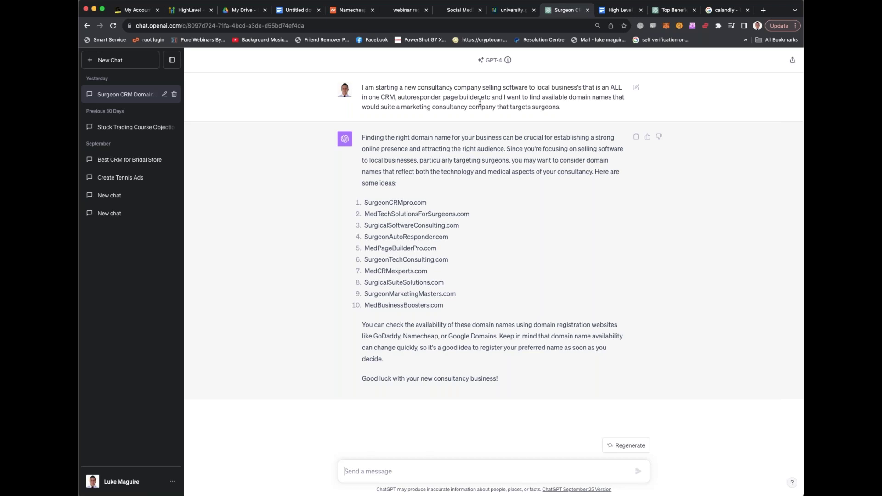
{"action": "left_click", "coordinate": [564, 110]}
{"action": "left_click", "coordinate": [364, 87], "text": "shift"}
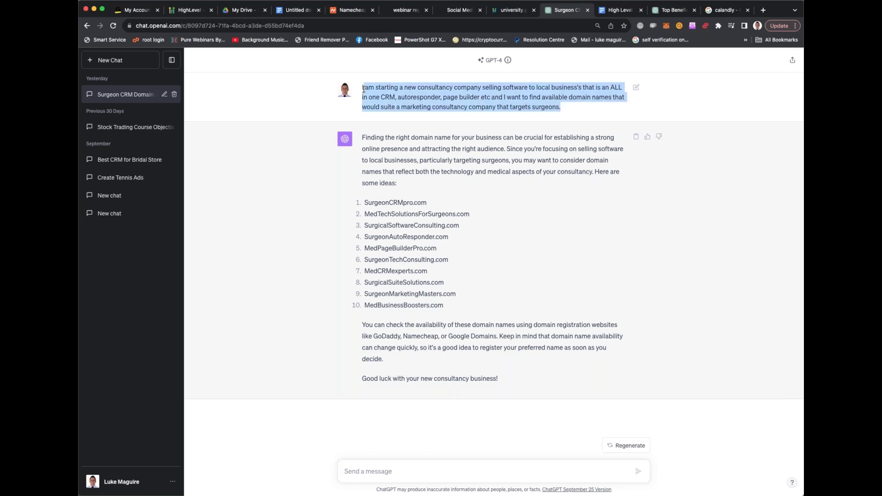
{"action": "left_click", "coordinate": [427, 137]}
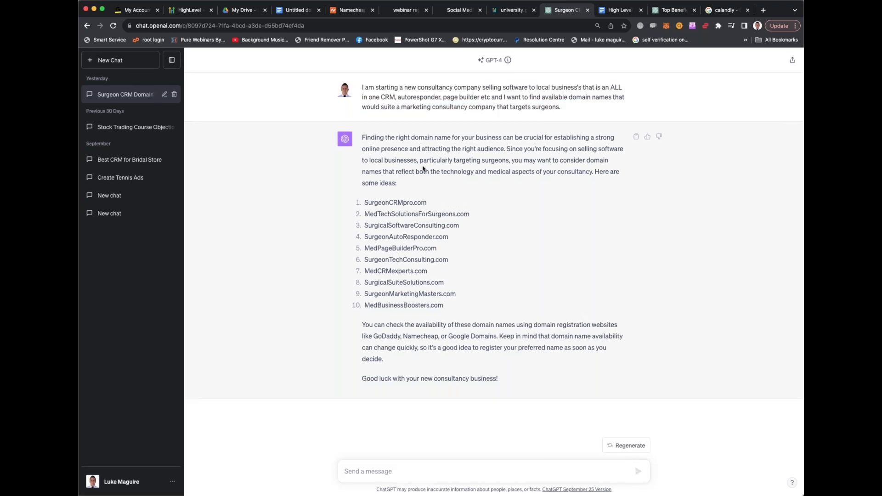
{"action": "left_click_drag", "start_coordinate": [574, 111], "coordinate": [361, 88]}
{"action": "left_click", "coordinate": [385, 472]}
{"action": "left_click", "coordinate": [664, 10]}
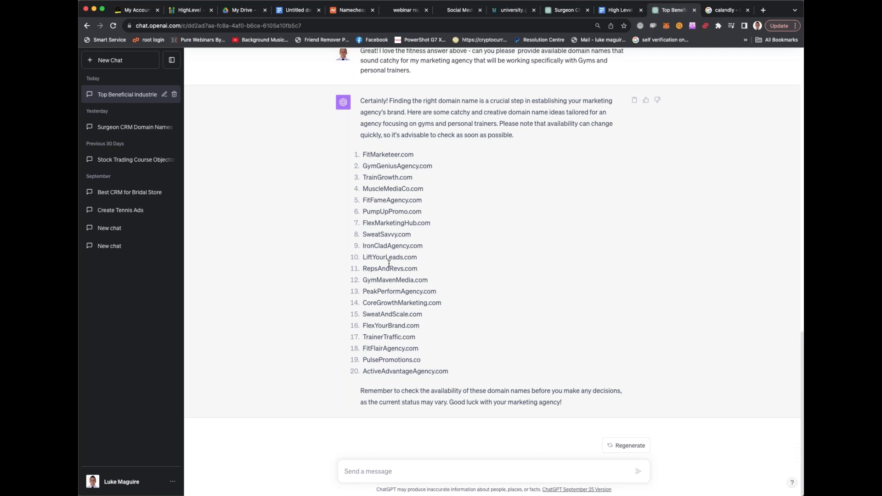
Highlight LiftYourLeads.com, PeakPerformAgency.com and SweatAndScale.com, settling on TrainerTraffic.com, then return to Namecheap
{"action": "left_click_drag", "start_coordinate": [362, 258], "coordinate": [411, 265]}
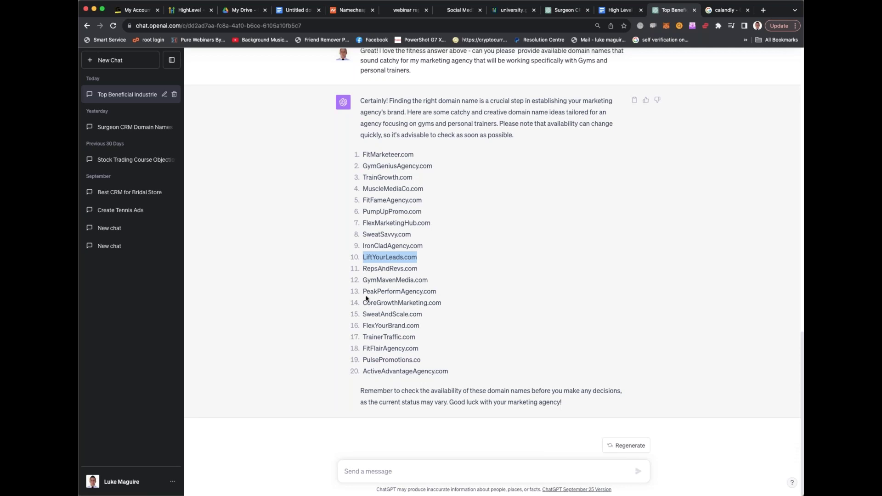
{"action": "left_click_drag", "start_coordinate": [363, 291], "coordinate": [441, 294]}
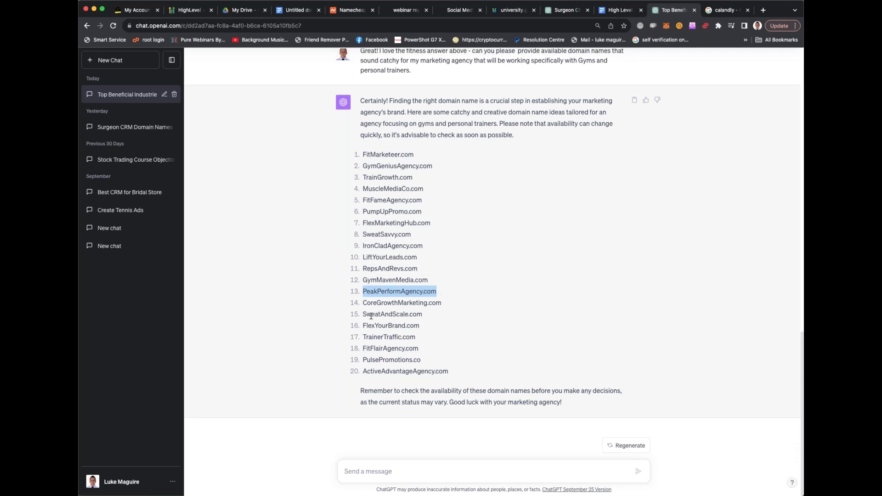
{"action": "left_click_drag", "start_coordinate": [365, 315], "coordinate": [420, 315]}
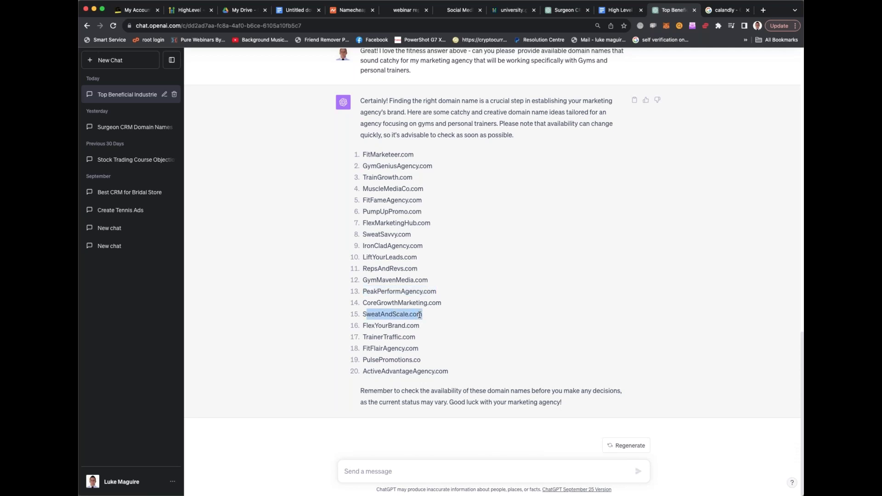
{"action": "left_click_drag", "start_coordinate": [363, 336], "coordinate": [419, 338]}
{"action": "key", "text": "super+c"}
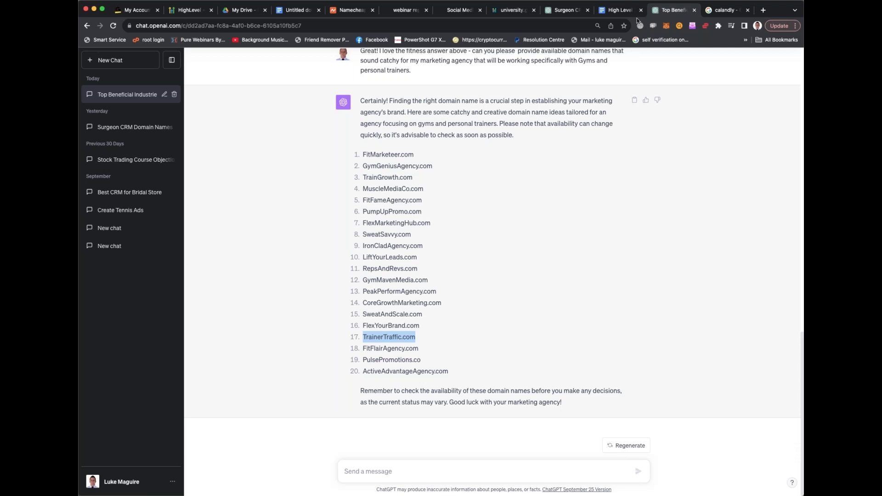
{"action": "left_click", "coordinate": [351, 10]}
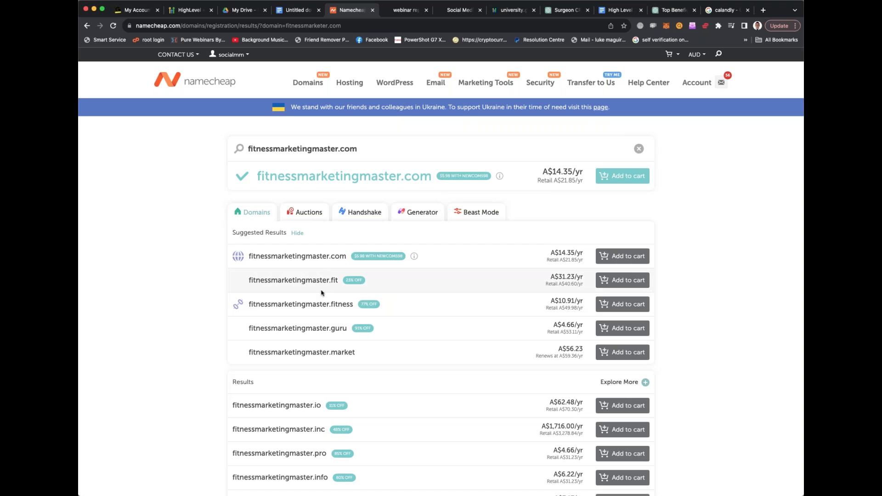
{"action": "scroll", "coordinate": [334, 302], "scroll_direction": "down", "scroll_amount": 3}
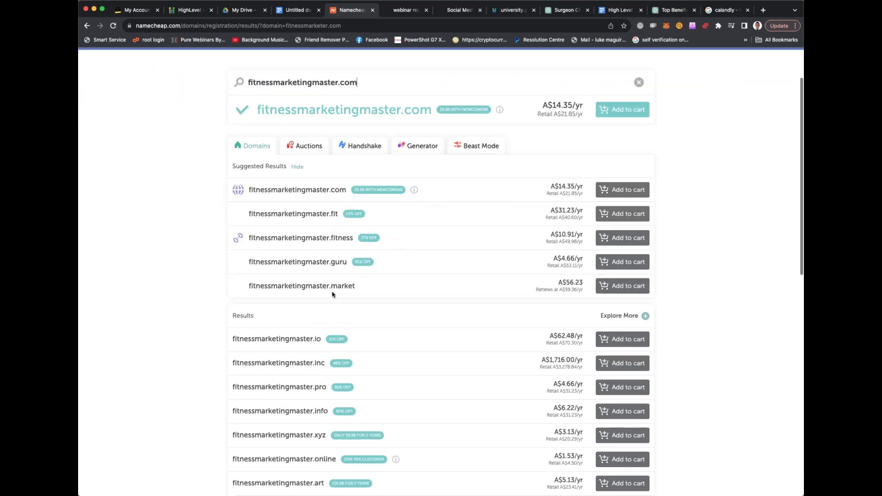
{"action": "scroll", "coordinate": [308, 358], "scroll_direction": "down", "scroll_amount": 4}
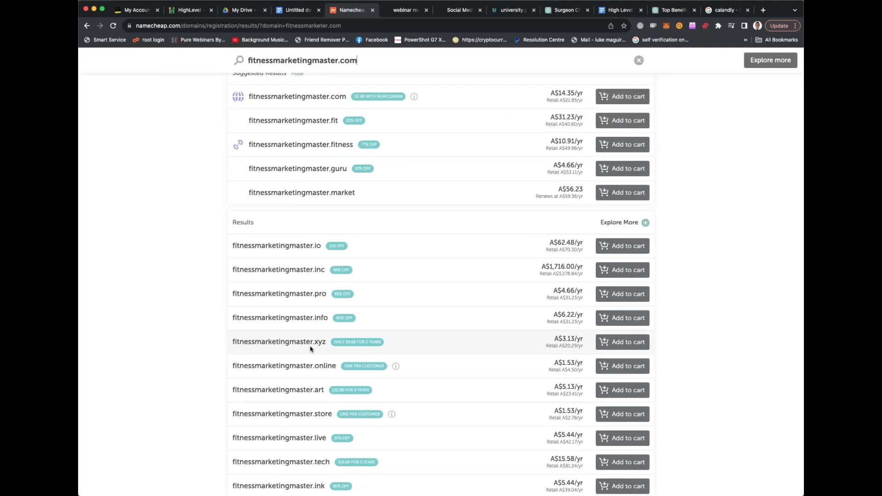
{"action": "scroll", "coordinate": [309, 350], "scroll_direction": "down", "scroll_amount": 2}
{"action": "scroll", "coordinate": [310, 349], "scroll_direction": "down", "scroll_amount": 5}
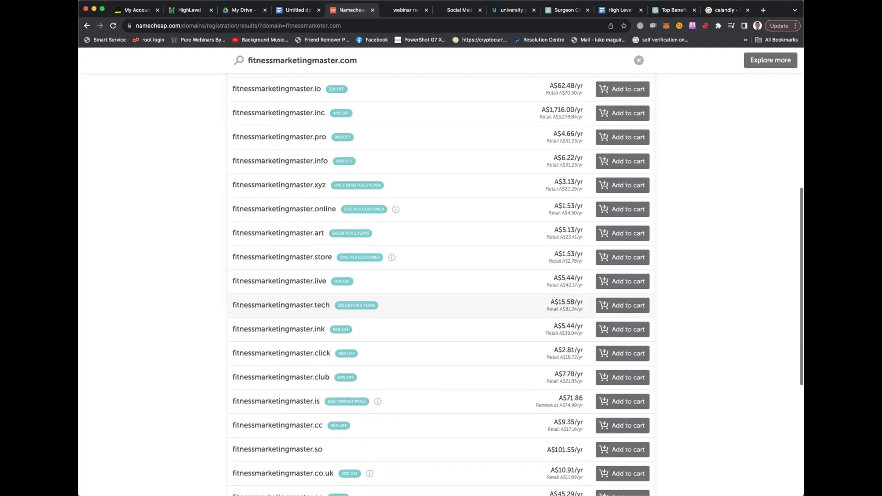
{"action": "scroll", "coordinate": [309, 349], "scroll_direction": "up", "scroll_amount": 10}
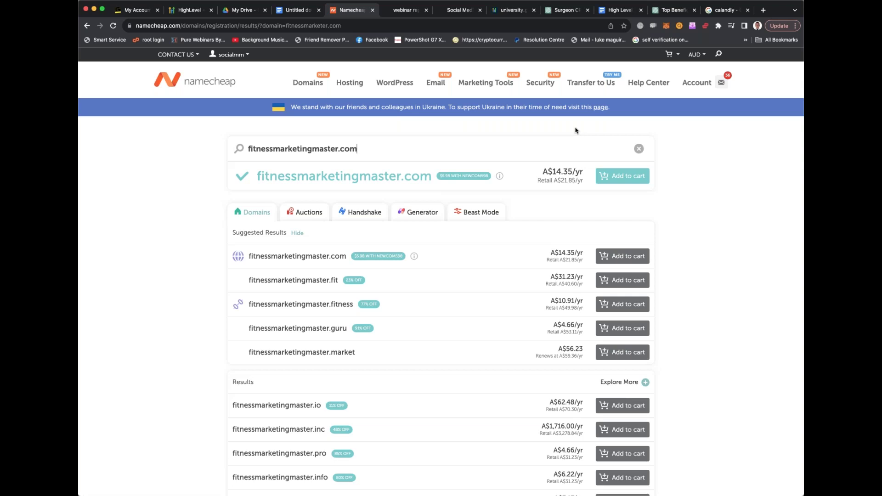
{"action": "scroll", "coordinate": [460, 216], "scroll_direction": "down", "scroll_amount": 6}
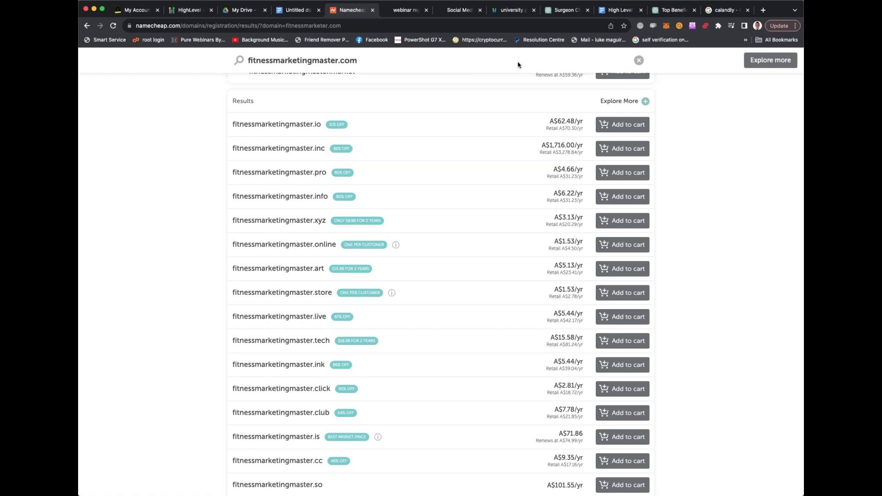
{"action": "scroll", "coordinate": [491, 75], "scroll_direction": "up", "scroll_amount": 1}
{"action": "scroll", "coordinate": [491, 75], "scroll_direction": "up", "scroll_amount": 8}
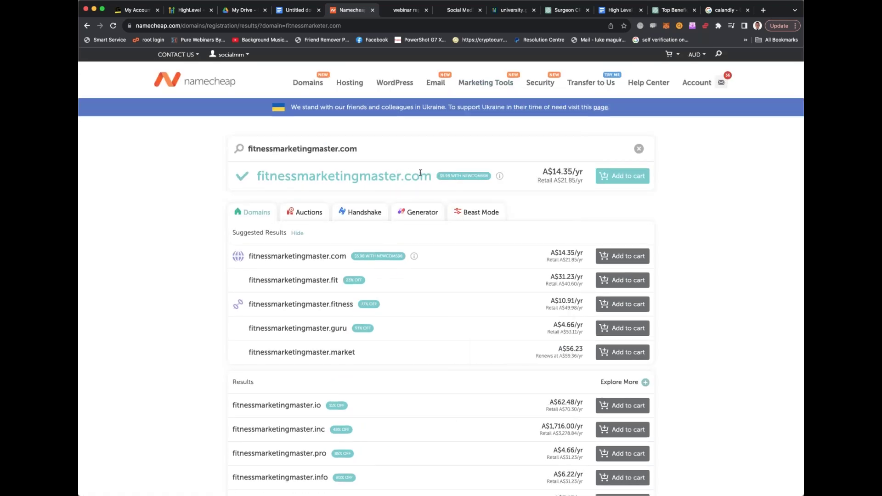
Search Namecheap for TrainerTraffic.com: registered, with .org at A$11.69/yr and .net at A$18.72/yr offered
{"action": "triple_click", "coordinate": [297, 147]}
{"action": "key", "text": "super+v"}
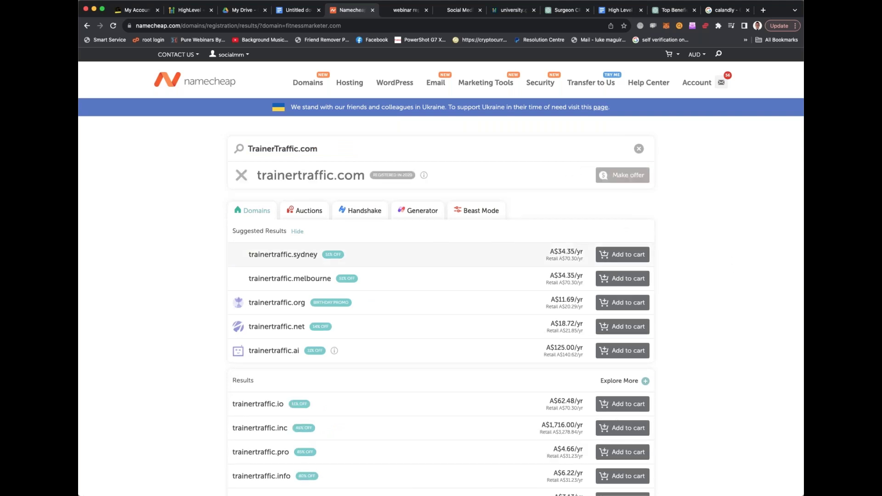
{"action": "scroll", "coordinate": [441, 276], "scroll_direction": "down", "scroll_amount": 1}
{"action": "scroll", "coordinate": [441, 254], "scroll_direction": "down", "scroll_amount": 2}
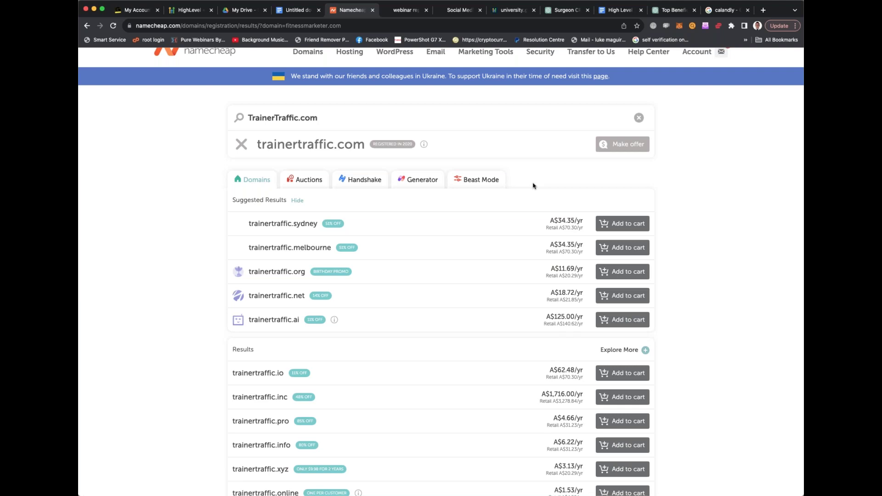
{"action": "double_click", "coordinate": [314, 150]}
{"action": "left_click", "coordinate": [322, 120]}
Ask the fitness domain chat to recheck its list and provide only domains available to purchase
{"action": "left_click", "coordinate": [569, 10]}
{"action": "left_click", "coordinate": [407, 464]}
{"action": "type", "text": "please look "}
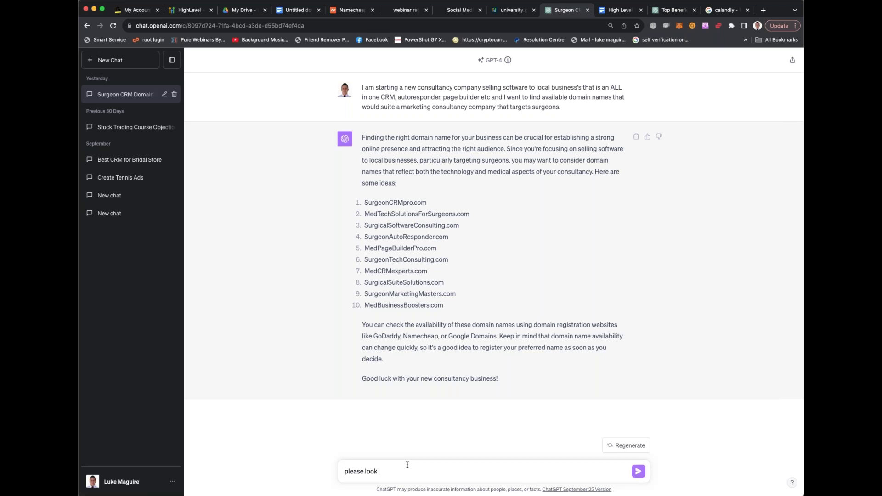
{"action": "type", "text": "at thie list of domains again"}
{"action": "key", "text": "super+a"}
{"action": "key", "text": "super+c"}
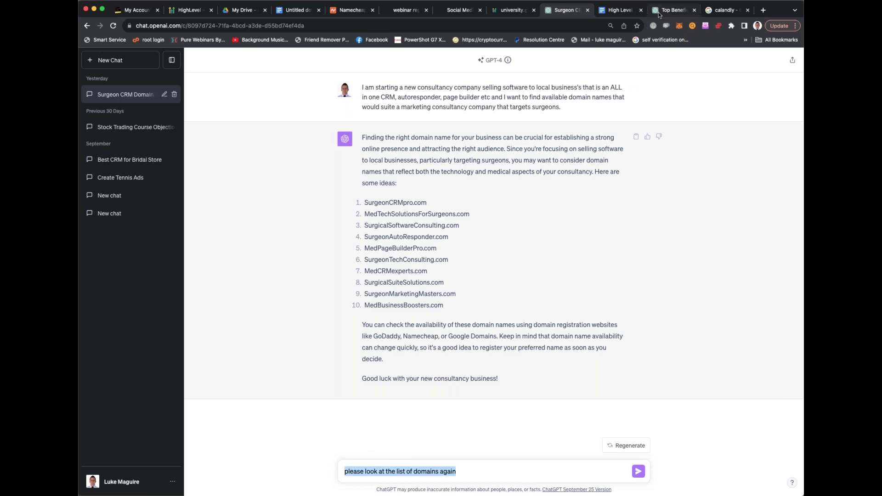
{"action": "left_click", "coordinate": [659, 16]}
{"action": "left_click", "coordinate": [400, 462]}
{"action": "key", "text": "super+v"}
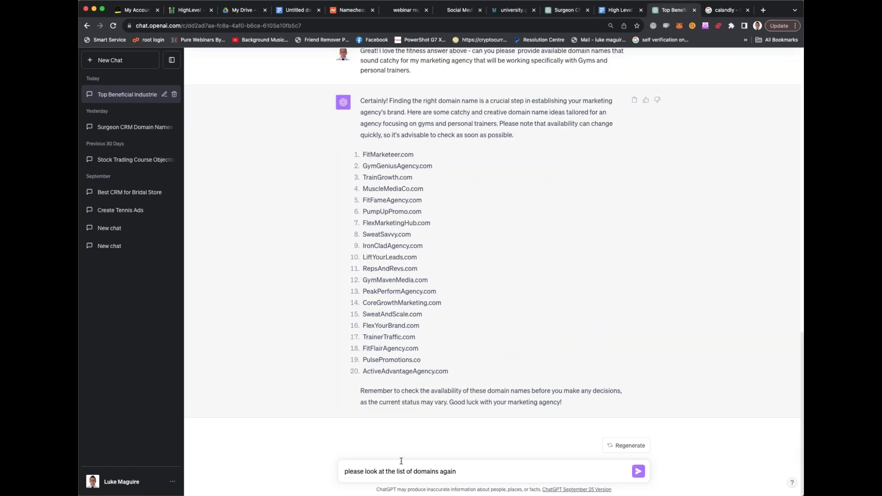
{"action": "type", "text": "and provide ones"}
{"action": "type", "text": " that are a"}
{"action": "type", "text": "vailab"}
{"action": "type", "text": "to purchase"}
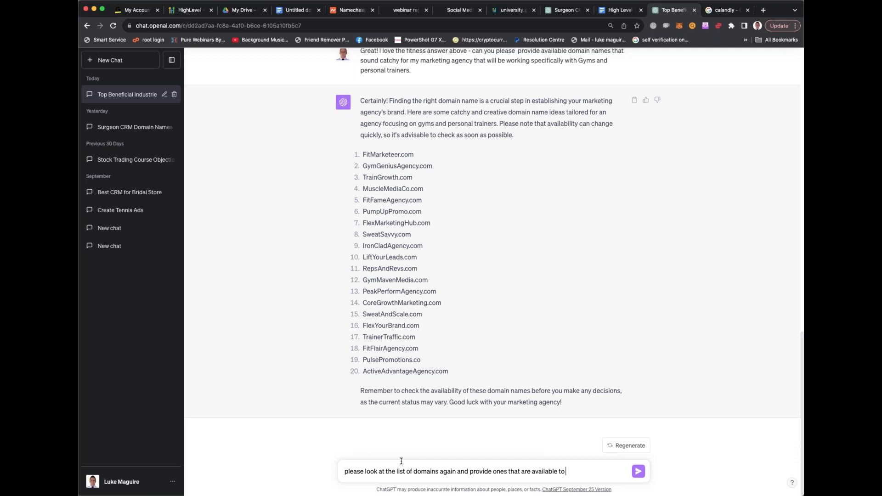
{"action": "key", "text": "Return"}
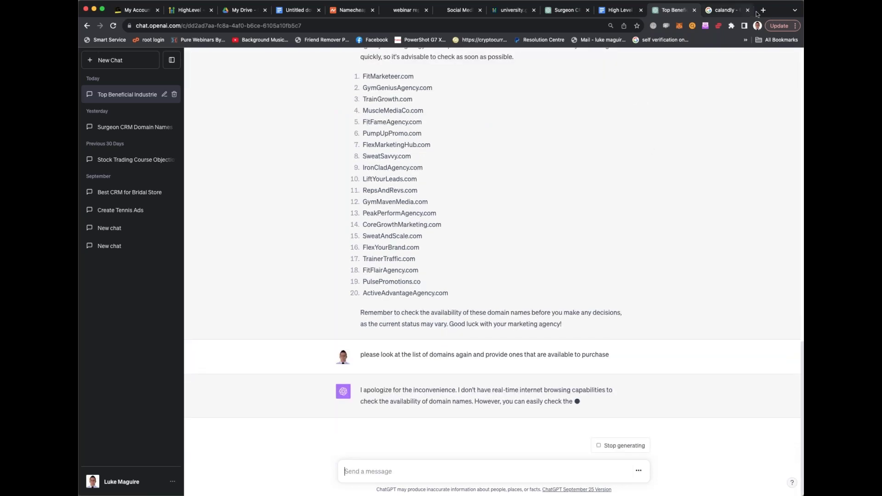
Load trainertraffic.com directly in the browser, which shows a GoDaddy parked page
{"action": "left_click", "coordinate": [728, 10]}
{"action": "key", "text": "super+l"}
{"action": "type", "text": "trainertraffic.com"}
{"action": "key", "text": "Return"}
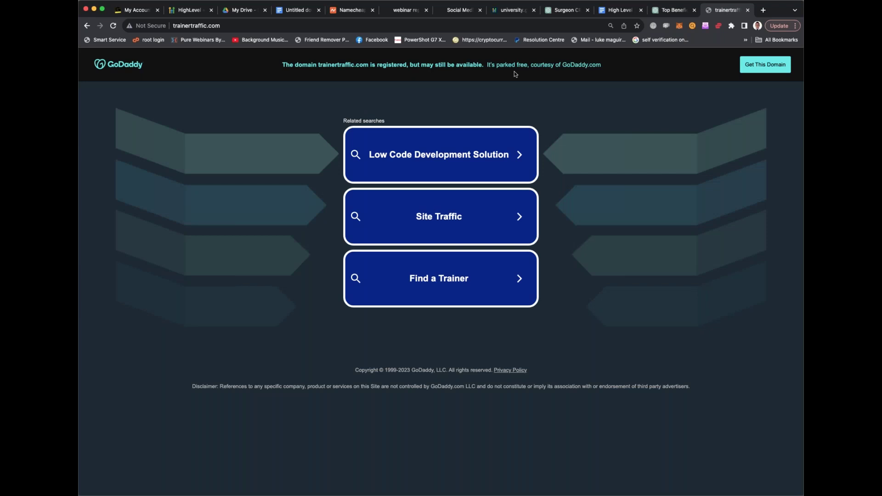
Search GoDaddy for trainertraffic.com and find it taken, with a $108.85 broker fee
{"action": "left_click", "coordinate": [202, 26]}
{"action": "type", "text": "goda"}
{"action": "key", "text": "Return"}
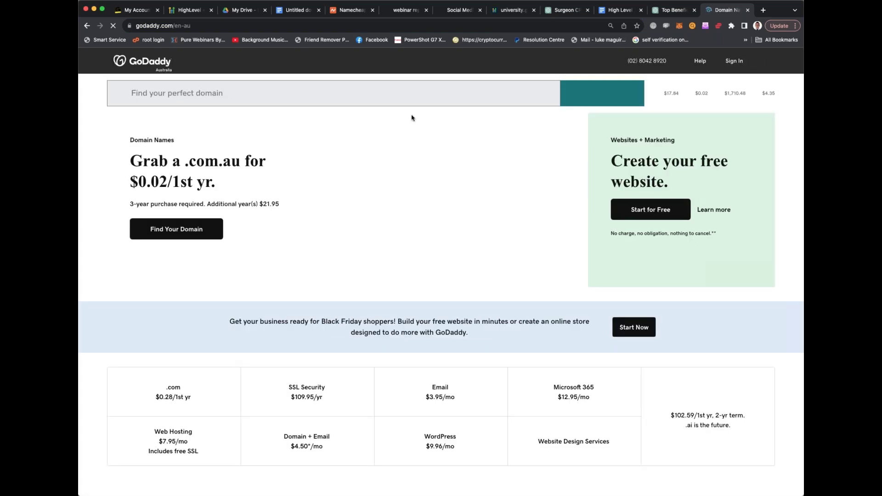
{"action": "left_click", "coordinate": [208, 94]}
{"action": "type", "text": "trainertraffic.com"}
{"action": "key", "text": "Return"}
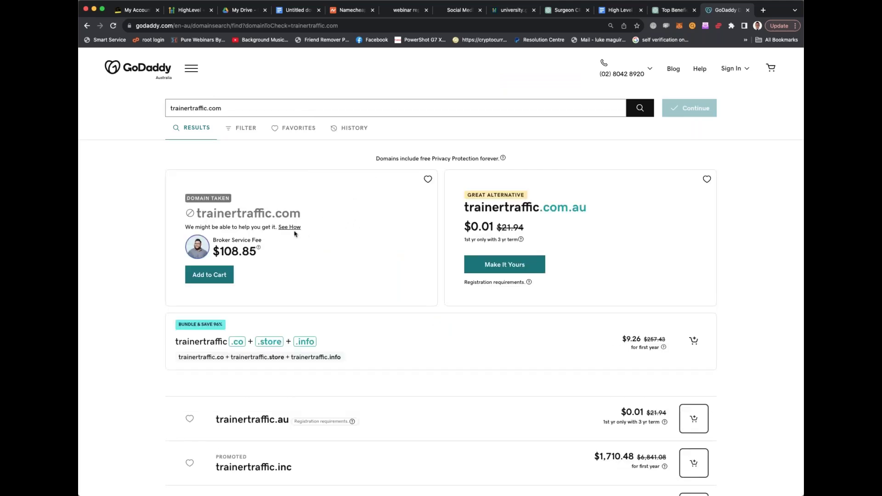
{"action": "scroll", "coordinate": [293, 232], "scroll_direction": "down", "scroll_amount": 2}
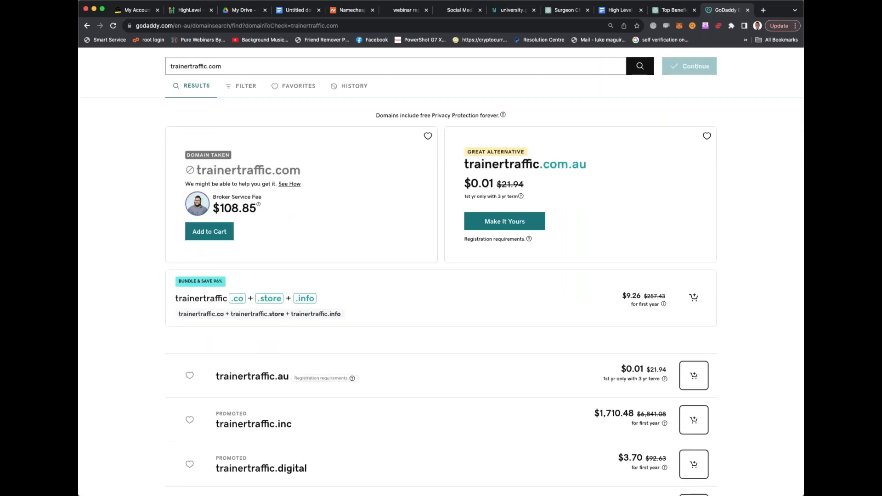
{"action": "scroll", "coordinate": [441, 276], "scroll_direction": "down", "scroll_amount": 2}
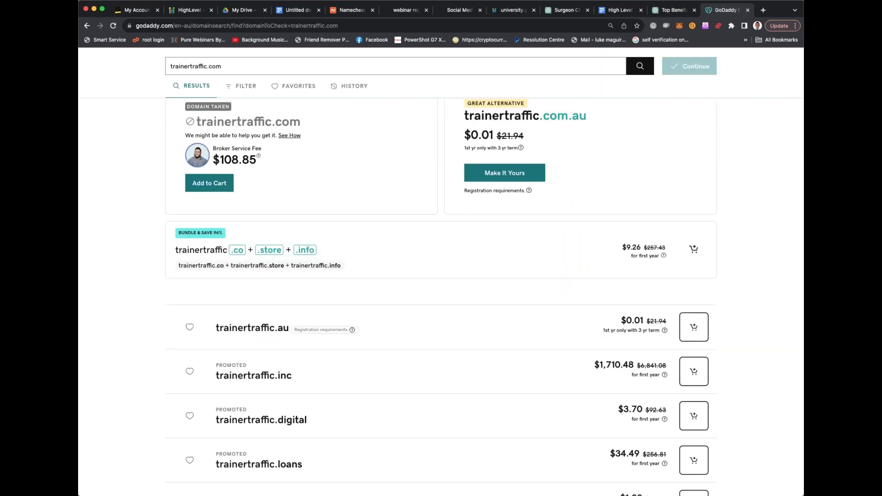
{"action": "scroll", "coordinate": [301, 205], "scroll_direction": "down", "scroll_amount": 5}
{"action": "scroll", "coordinate": [301, 205], "scroll_direction": "up", "scroll_amount": 7}
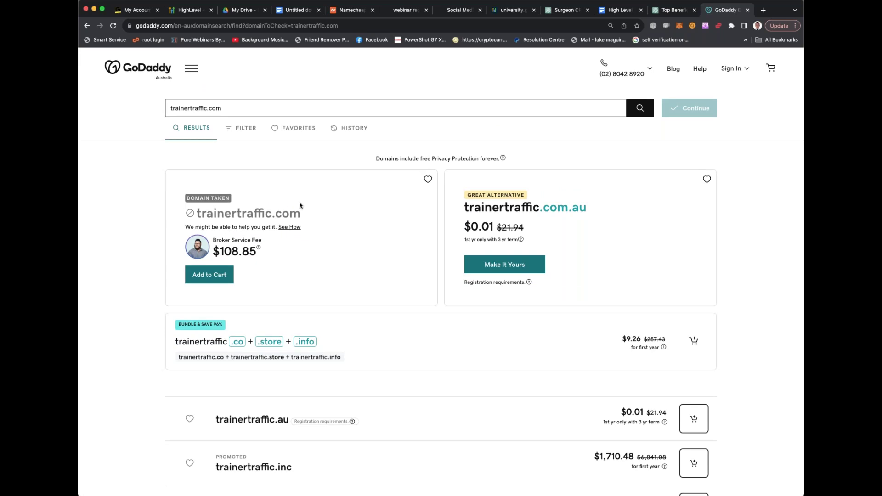
{"action": "left_click", "coordinate": [670, 11]}
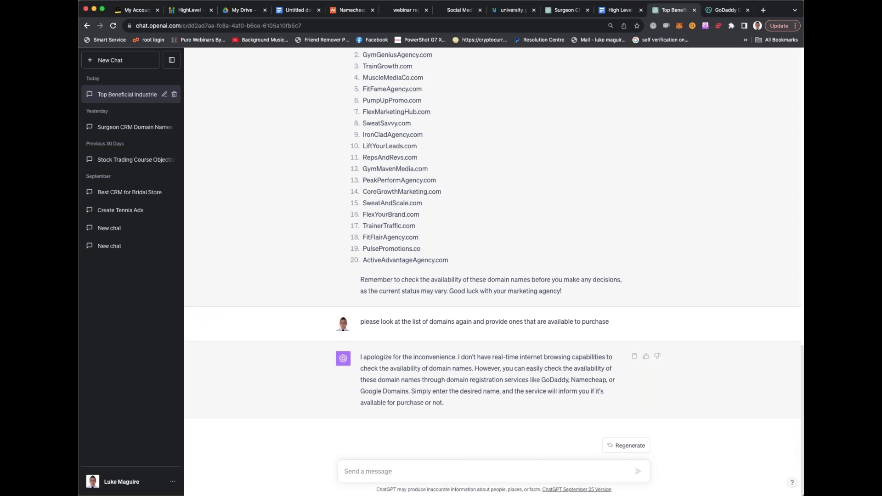
Copy FlexYourBrand.com from the fitness suggestions and paste it into GoDaddy's domain search
{"action": "scroll", "coordinate": [441, 321], "scroll_direction": "up", "scroll_amount": 5}
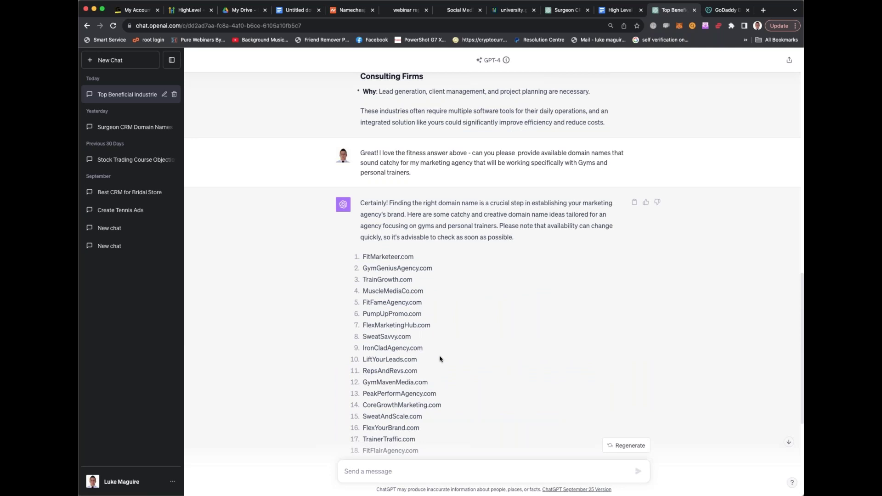
{"action": "scroll", "coordinate": [438, 358], "scroll_direction": "down", "scroll_amount": 2}
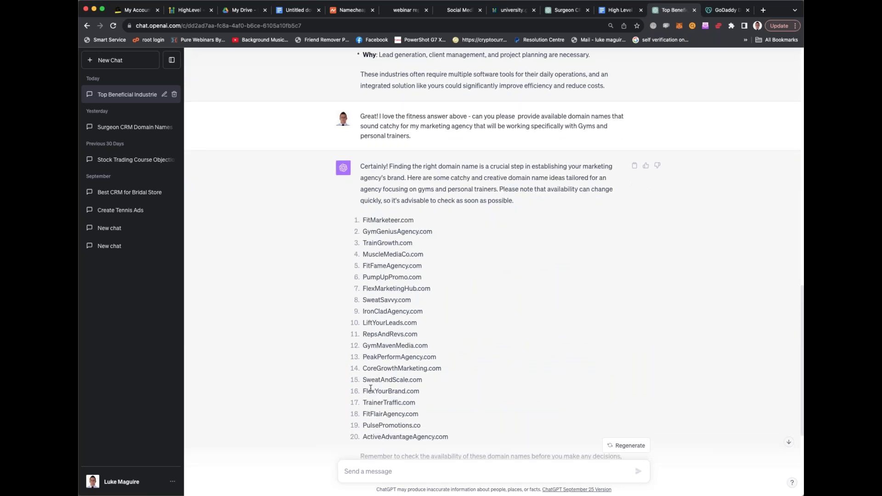
{"action": "left_click_drag", "start_coordinate": [362, 393], "coordinate": [431, 396]}
{"action": "key", "text": "super+c"}
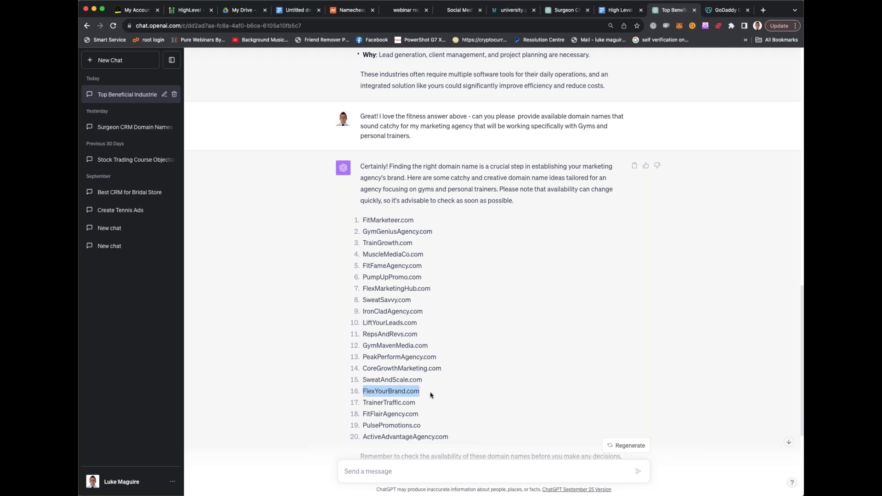
{"action": "left_click", "coordinate": [718, 12]}
{"action": "key", "text": "super+a"}
{"action": "key", "text": "super+v"}
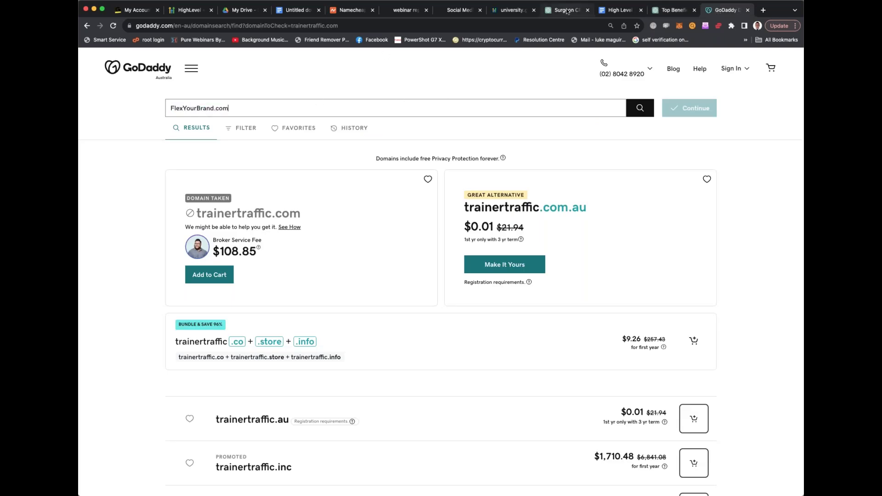
{"action": "left_click", "coordinate": [566, 11]}
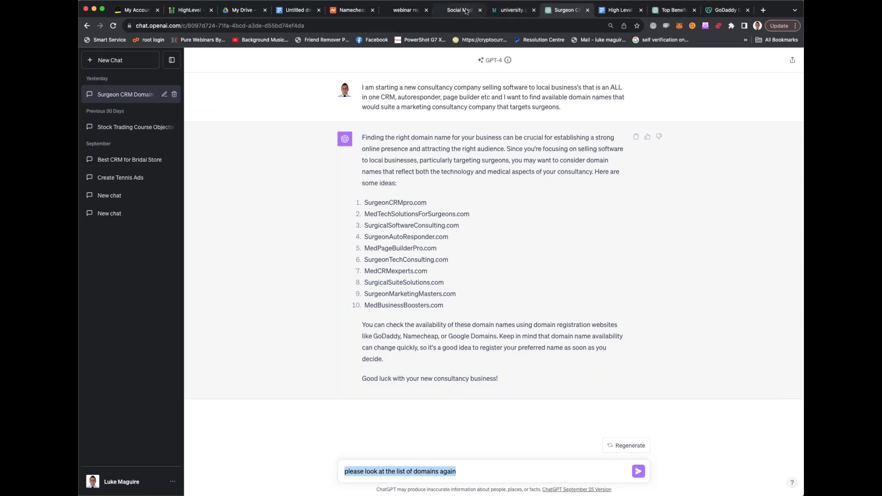
{"action": "left_click", "coordinate": [353, 10]}
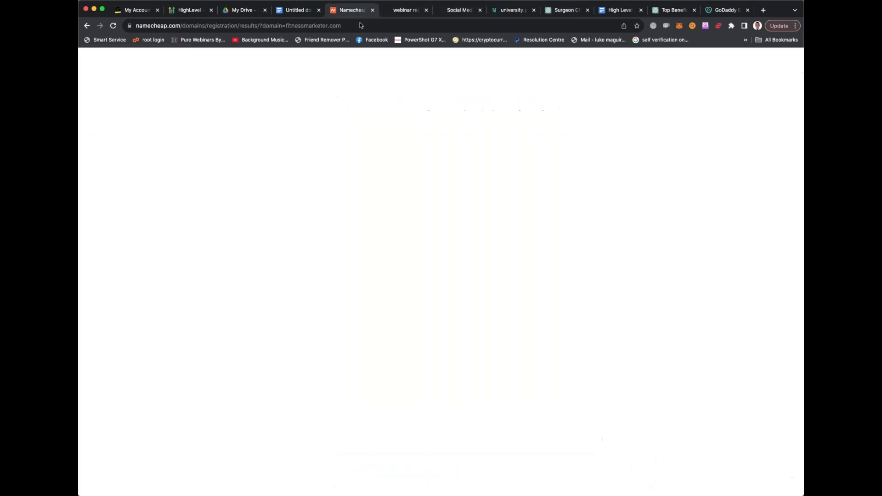
Search Namecheap for FlexYourBrand.com and move the fitness chat tab ahead of the surgeon chat
{"action": "key", "text": "super+a"}
{"action": "key", "text": "super+v"}
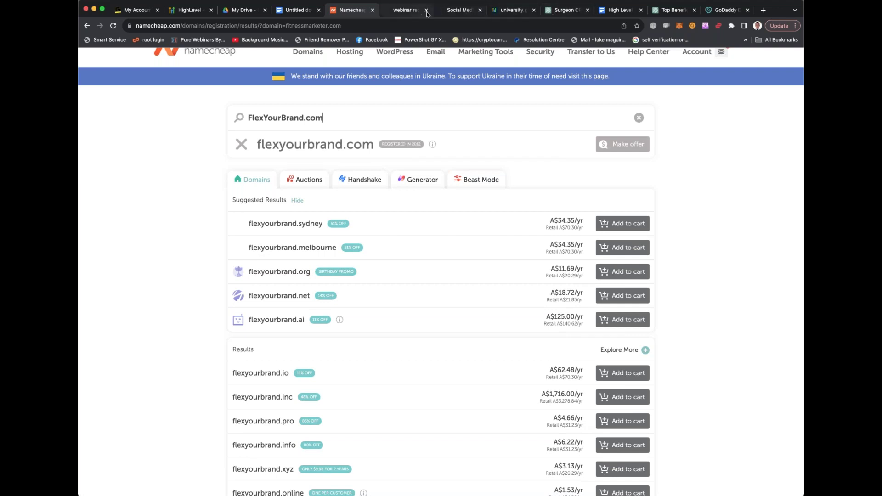
{"action": "left_click", "coordinate": [564, 10]}
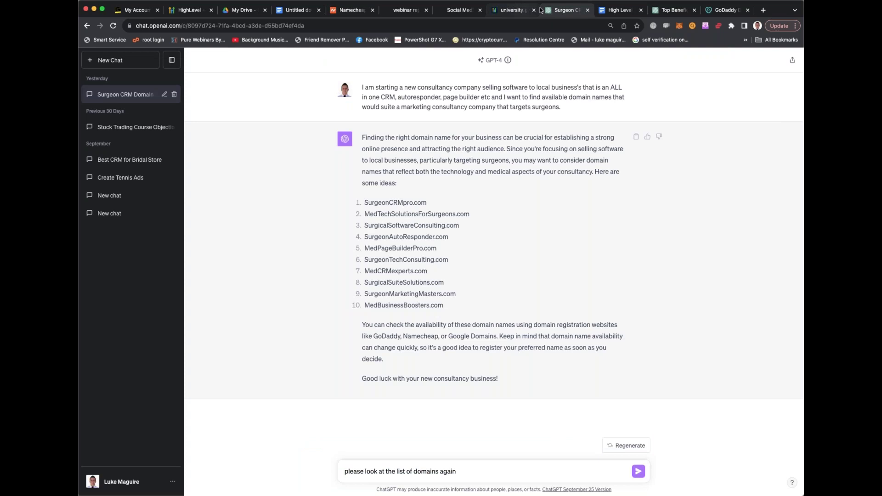
{"action": "left_click_drag", "start_coordinate": [657, 10], "coordinate": [566, 10]}
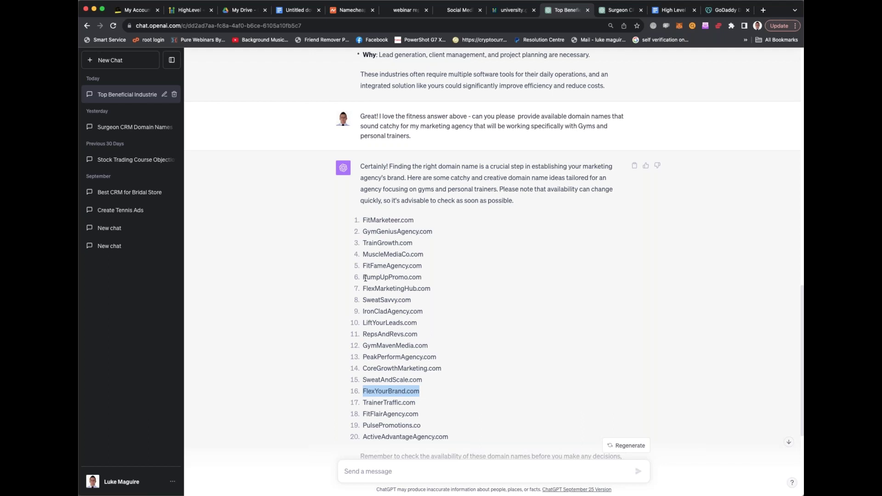
Copy PumpUpPromo.com from ChatGPT, search it on Namecheap, and add it to the cart at A$14.63
{"action": "left_click_drag", "start_coordinate": [364, 278], "coordinate": [429, 277]}
{"action": "key", "text": "super+c"}
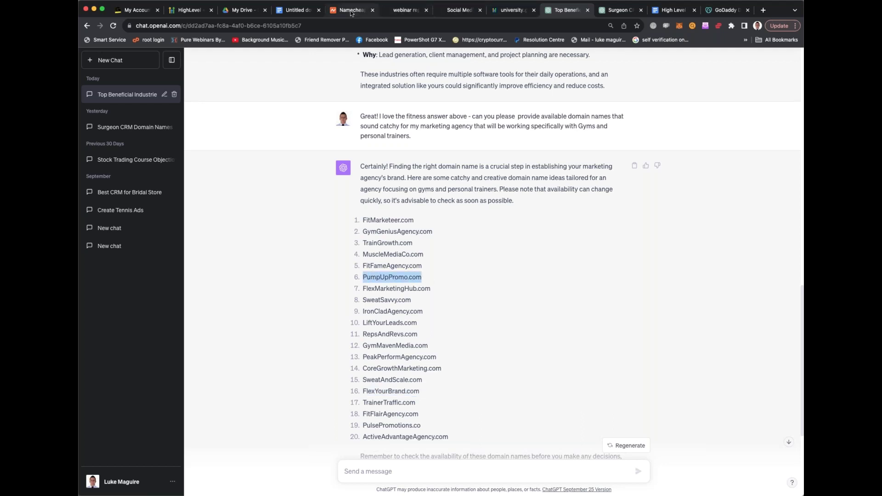
{"action": "left_click", "coordinate": [351, 10]}
{"action": "left_click", "coordinate": [358, 126]}
{"action": "key", "text": "super+a"}
{"action": "key", "text": "super+v"}
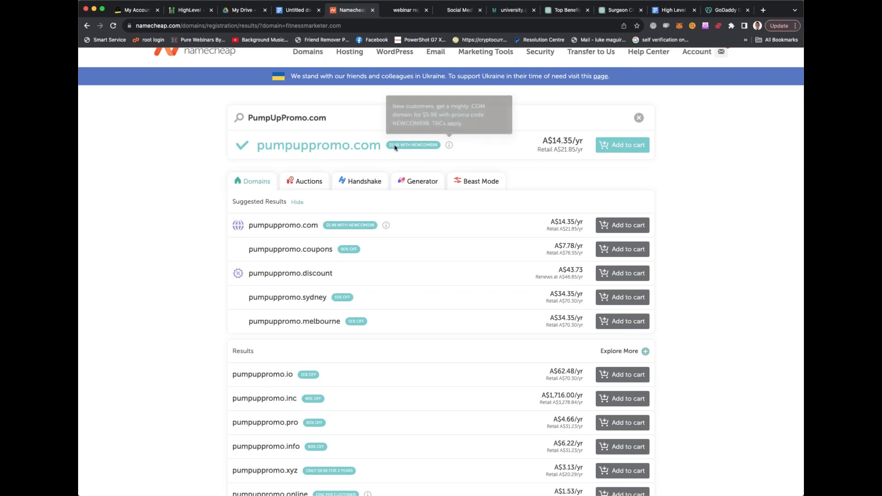
{"action": "left_click_drag", "start_coordinate": [301, 147], "coordinate": [322, 148]}
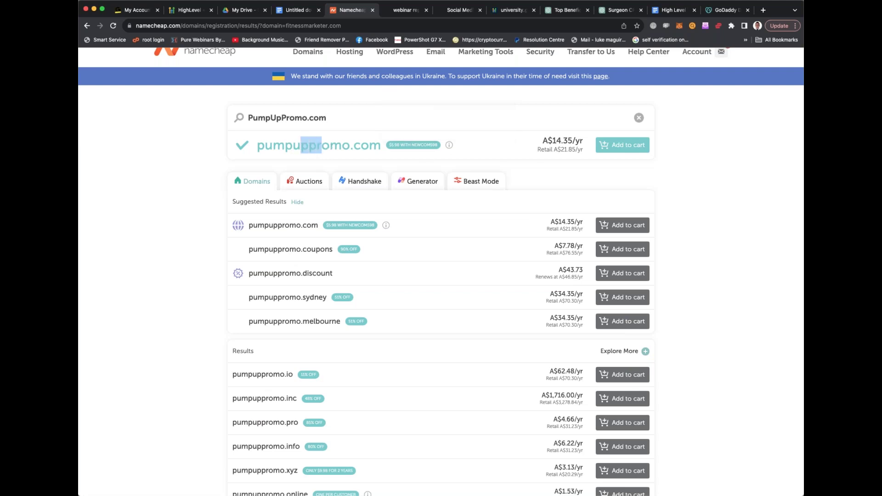
{"action": "left_click", "coordinate": [330, 147]}
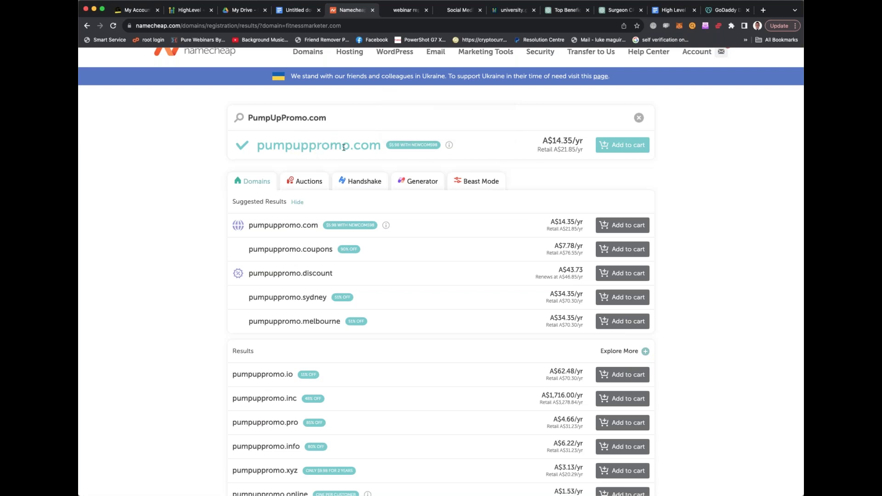
{"action": "left_click", "coordinate": [614, 146]}
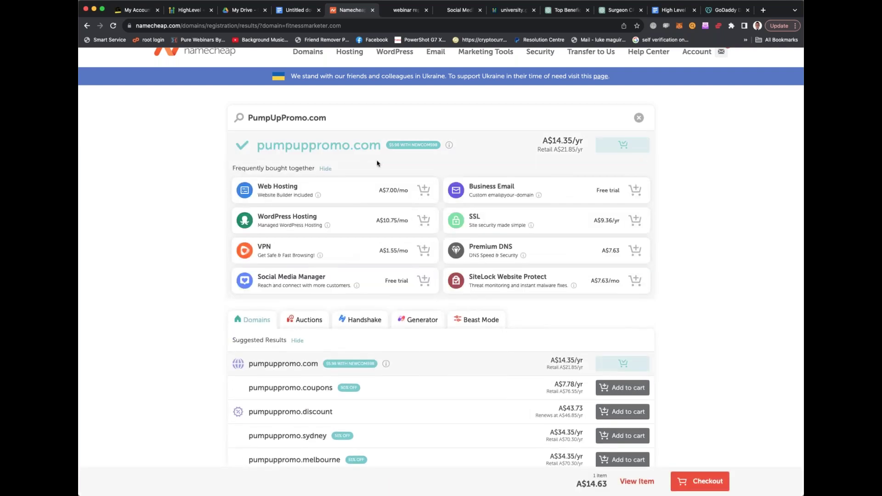
{"action": "left_click", "coordinate": [460, 10]}
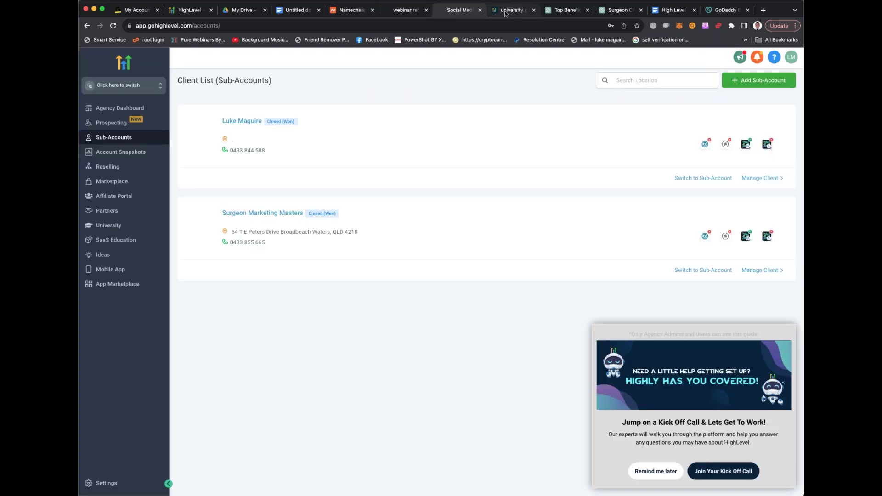
Go back through the open tabs to the surgeon domain chat and look at MedPageBuilderPro.com
{"action": "left_click", "coordinate": [506, 12]}
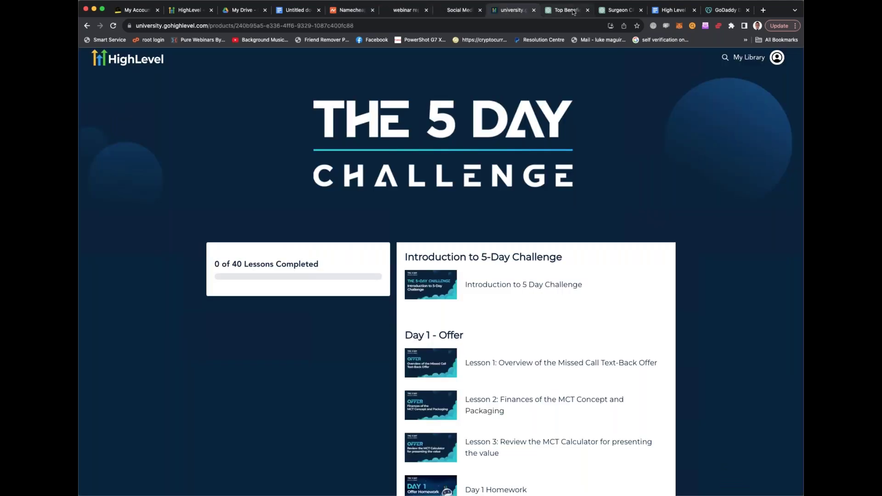
{"action": "left_click", "coordinate": [408, 11]}
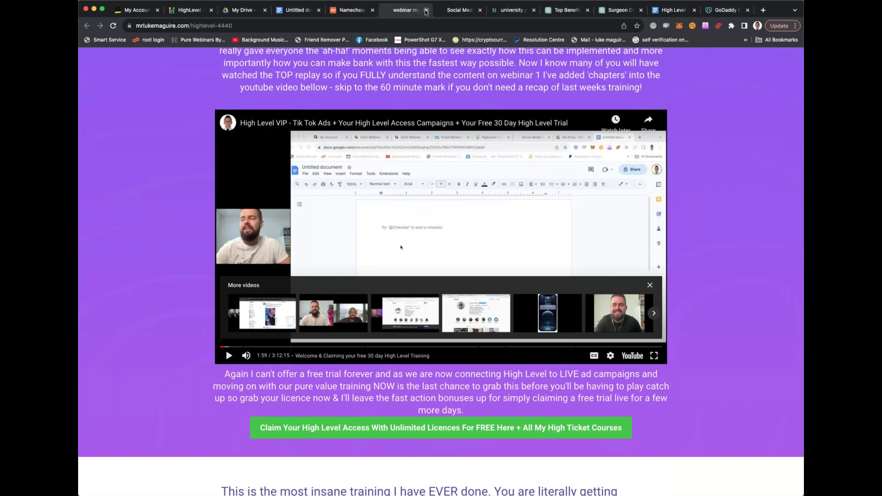
{"action": "left_click", "coordinate": [460, 10]}
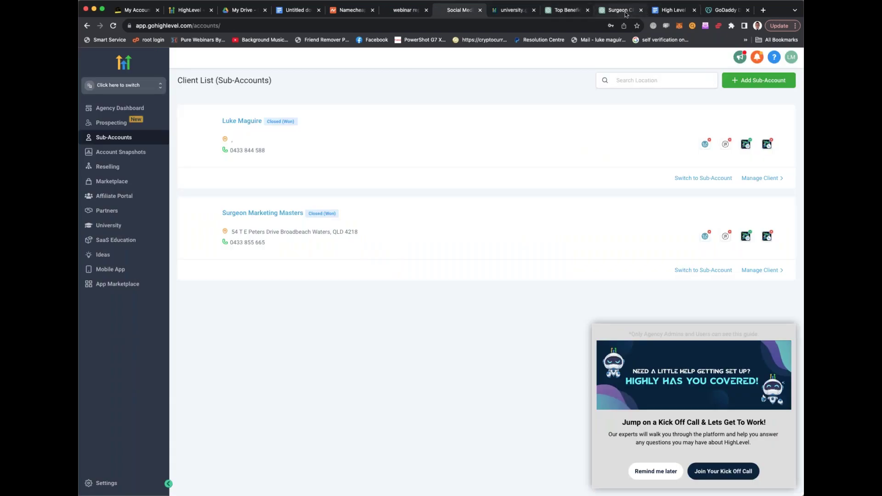
{"action": "left_click", "coordinate": [559, 11]}
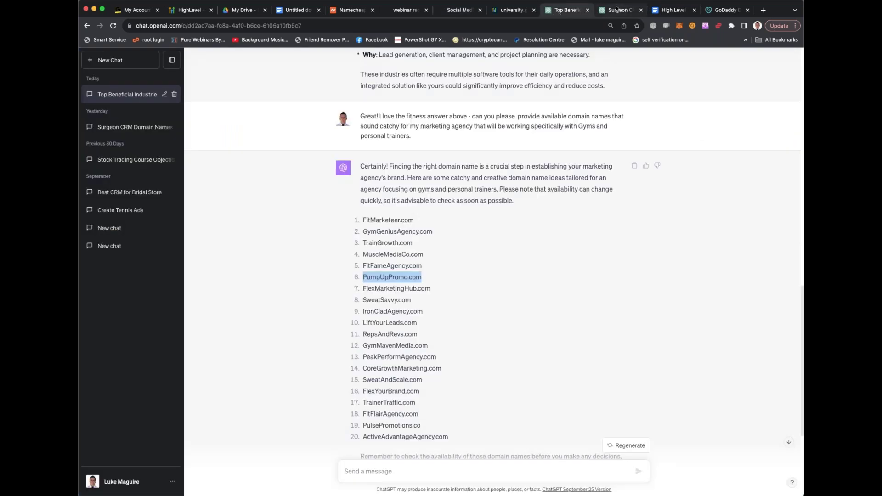
{"action": "left_click", "coordinate": [615, 11]}
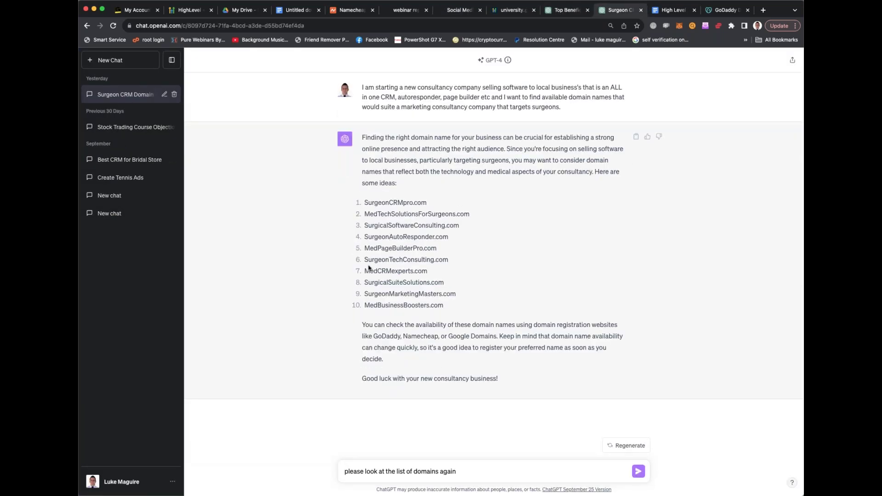
{"action": "double_click", "coordinate": [378, 249]}
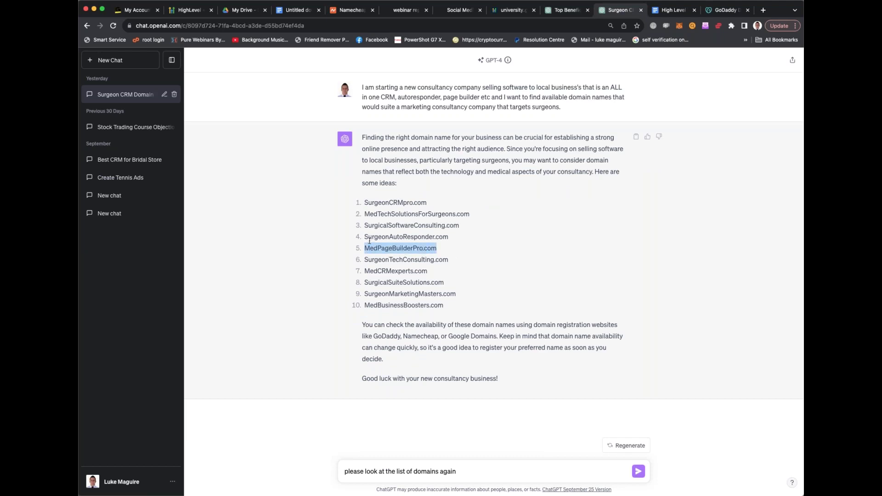
{"action": "left_click", "coordinate": [403, 249]}
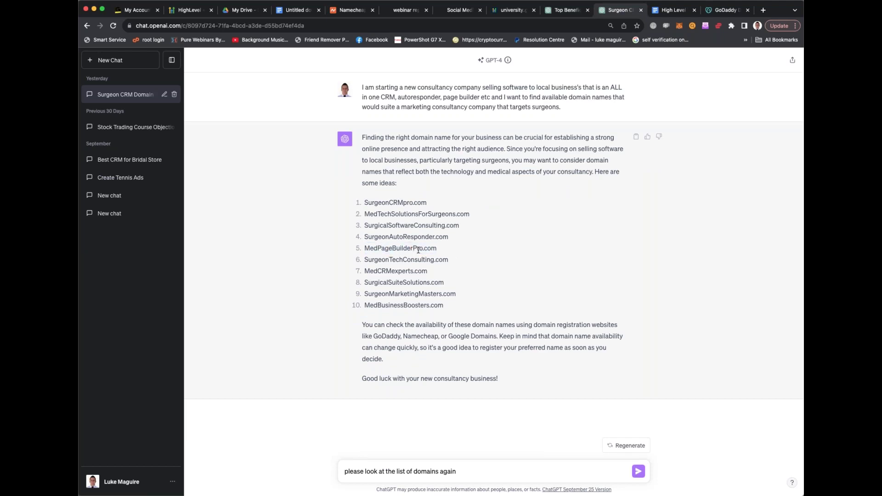
Select and copy SurgicalSuiteSolutions.com from item 8 of the surgeon domain list
{"action": "left_click_drag", "start_coordinate": [403, 203], "coordinate": [412, 204]}
{"action": "left_click_drag", "start_coordinate": [365, 283], "coordinate": [444, 283]}
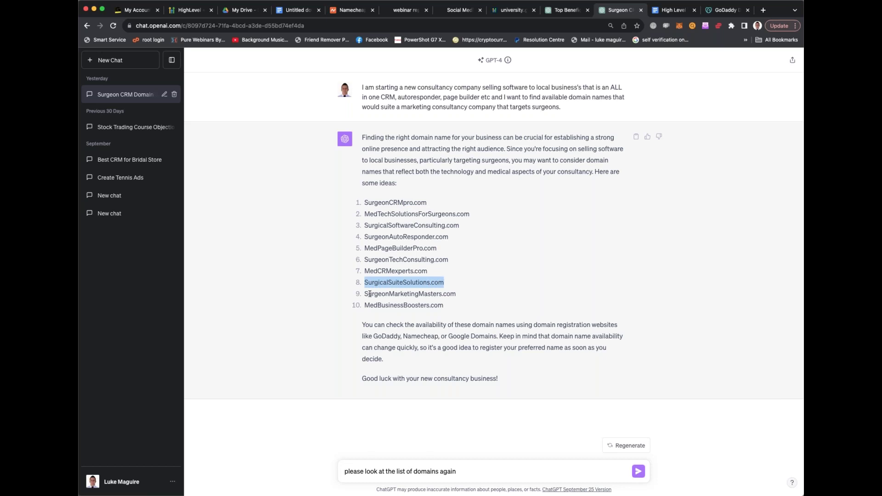
{"action": "left_click_drag", "start_coordinate": [366, 294], "coordinate": [460, 294]}
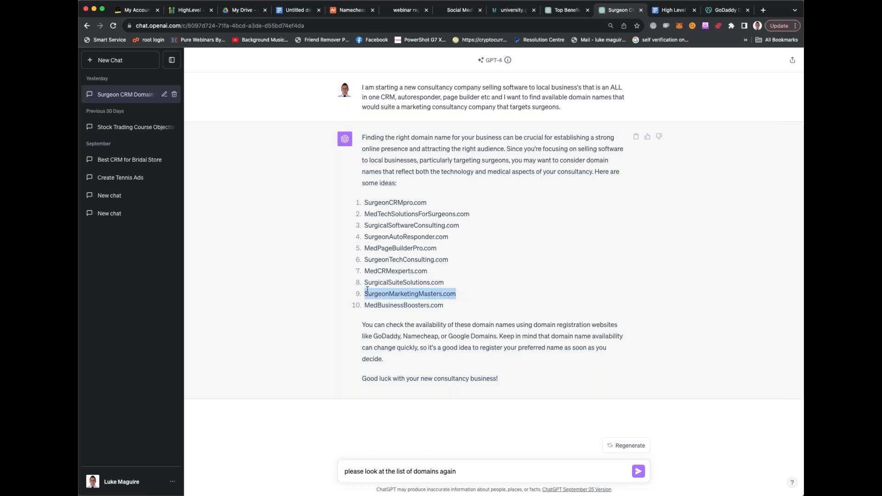
{"action": "left_click_drag", "start_coordinate": [366, 282], "coordinate": [444, 282]}
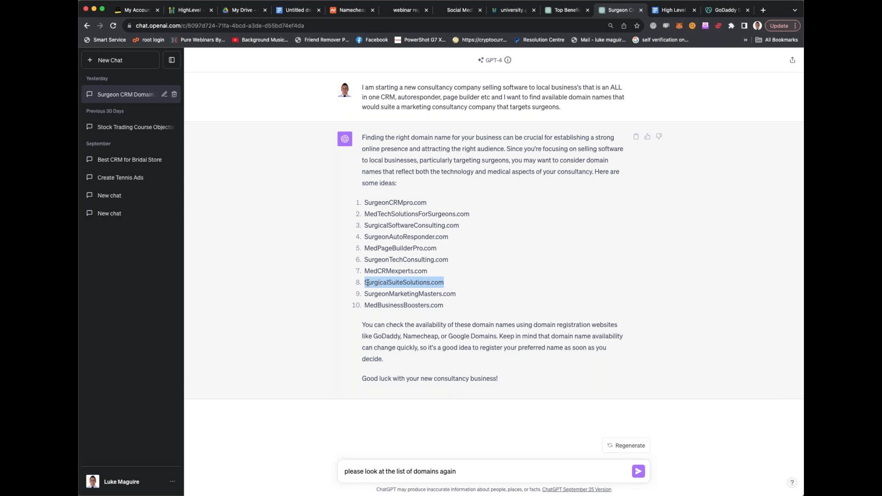
{"action": "left_click", "coordinate": [367, 283]}
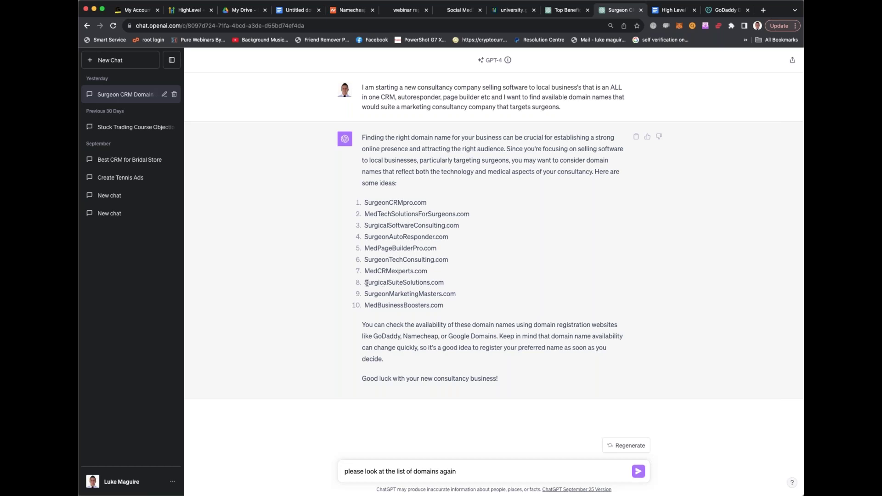
{"action": "left_click_drag", "start_coordinate": [368, 283], "coordinate": [448, 286]}
{"action": "left_click", "coordinate": [447, 286]}
{"action": "left_click_drag", "start_coordinate": [366, 283], "coordinate": [444, 282]}
{"action": "key", "text": "super+c"}
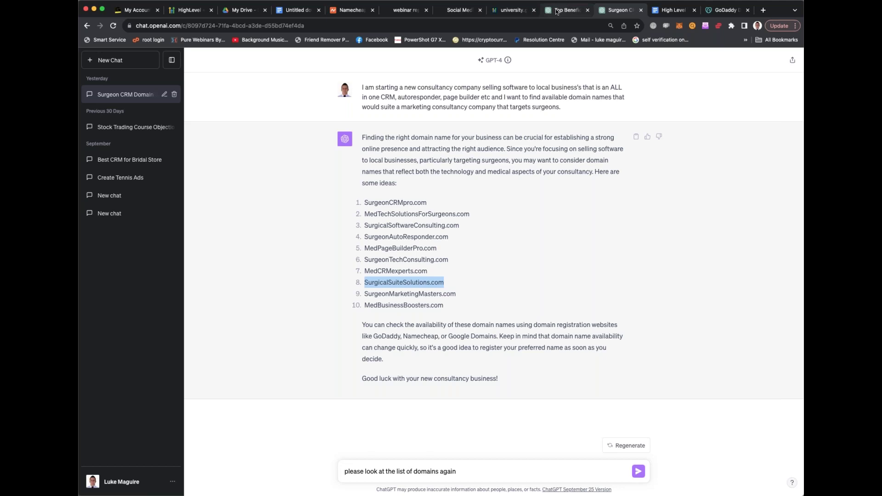
Search SurgicalSuiteSolutions.com on a new Namecheap tab and add it, making 2 cart items totalling A$29.26
{"action": "left_click", "coordinate": [350, 9]}
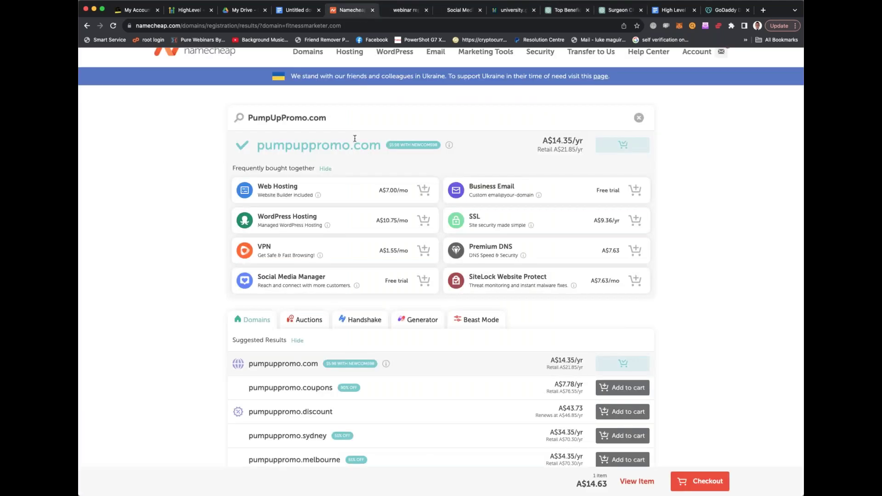
{"action": "scroll", "coordinate": [351, 133], "scroll_direction": "up", "scroll_amount": 2}
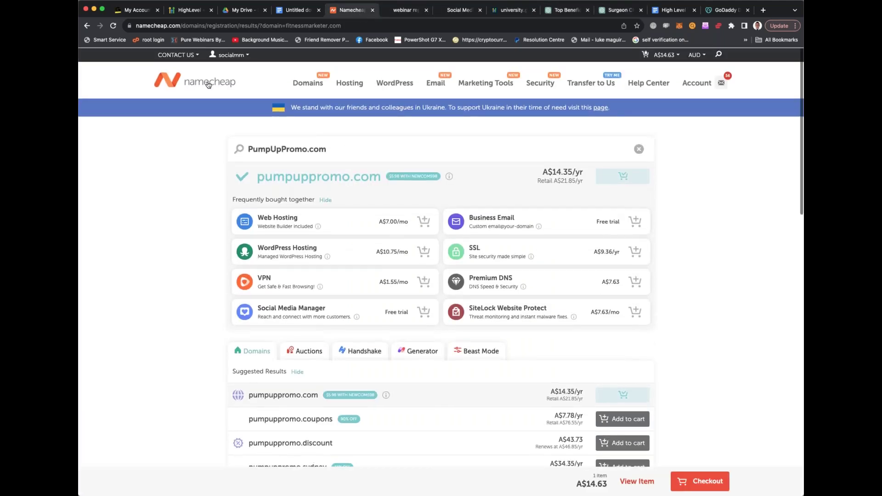
{"action": "left_click", "coordinate": [210, 84]}
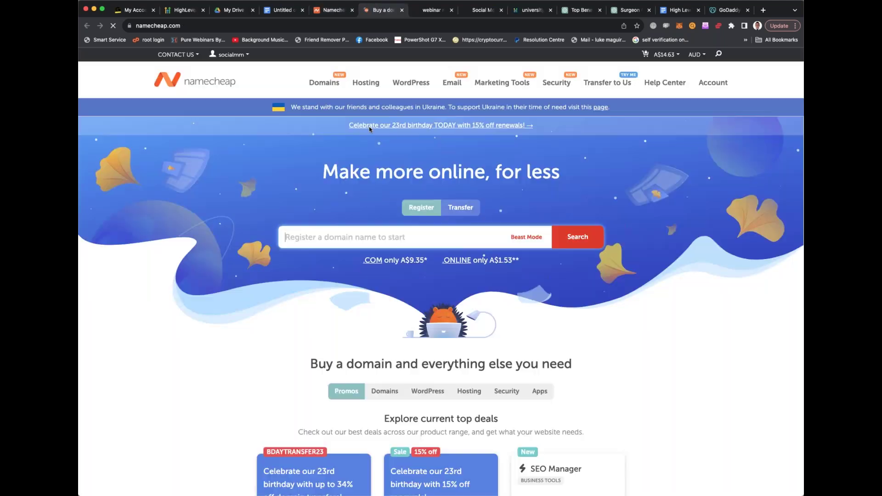
{"action": "left_click", "coordinate": [358, 236]}
{"action": "key", "text": "super+v"}
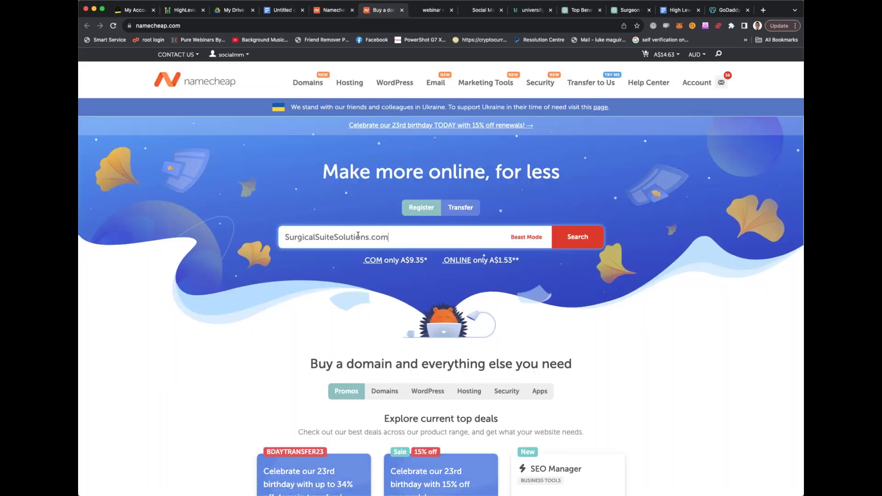
{"action": "left_click", "coordinate": [561, 239]}
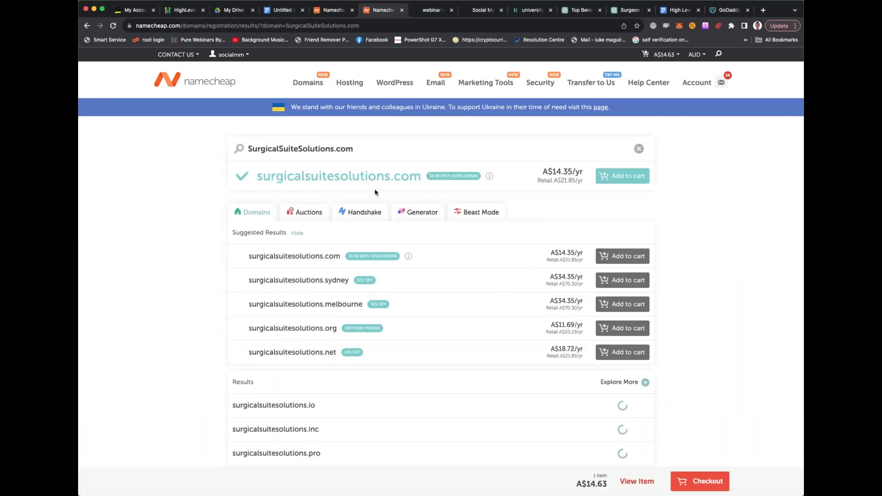
{"action": "left_click", "coordinate": [611, 181]}
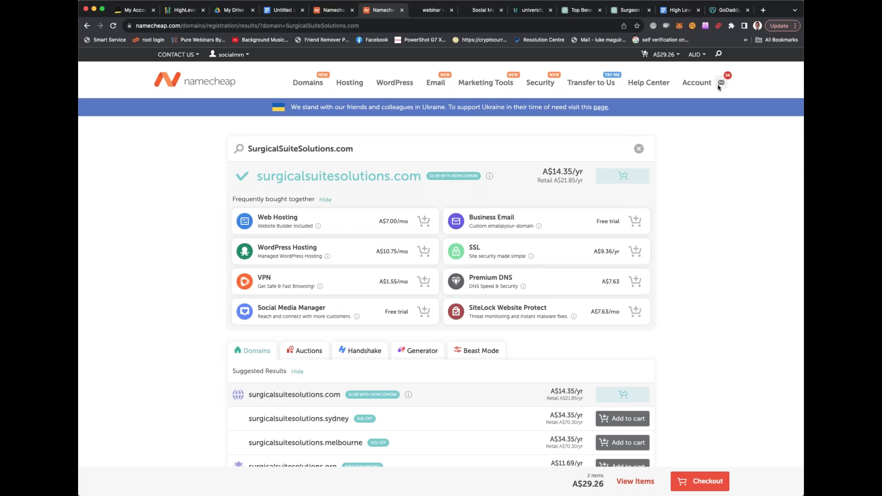
{"action": "mouse_move", "coordinate": [719, 87]}
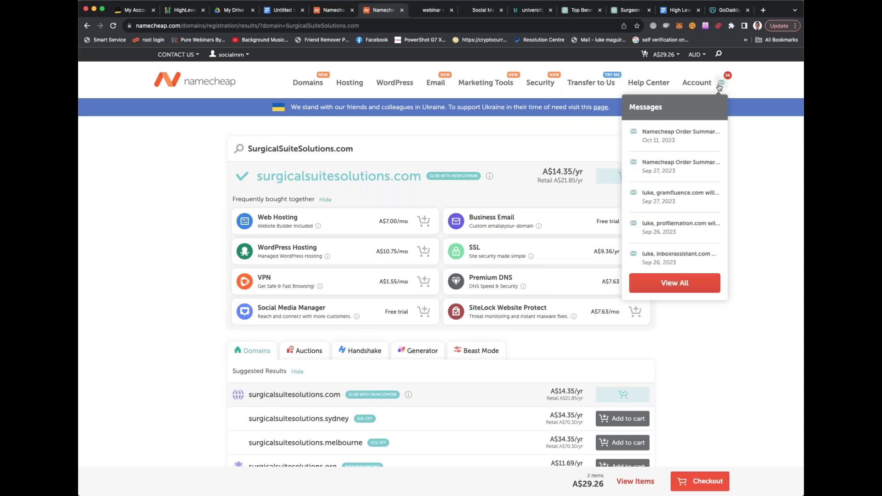
{"action": "left_click", "coordinate": [330, 10]}
Add surgicalsuitesolutions.com to the cart and confirm it holds 2 items totalling A$29.26
{"action": "mouse_move", "coordinate": [711, 83]}
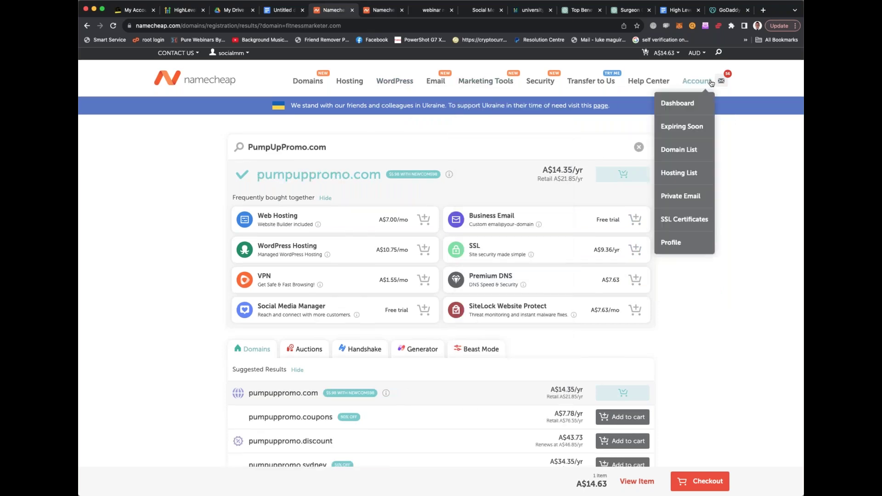
{"action": "mouse_move", "coordinate": [320, 84]}
{"action": "left_click", "coordinate": [318, 83]}
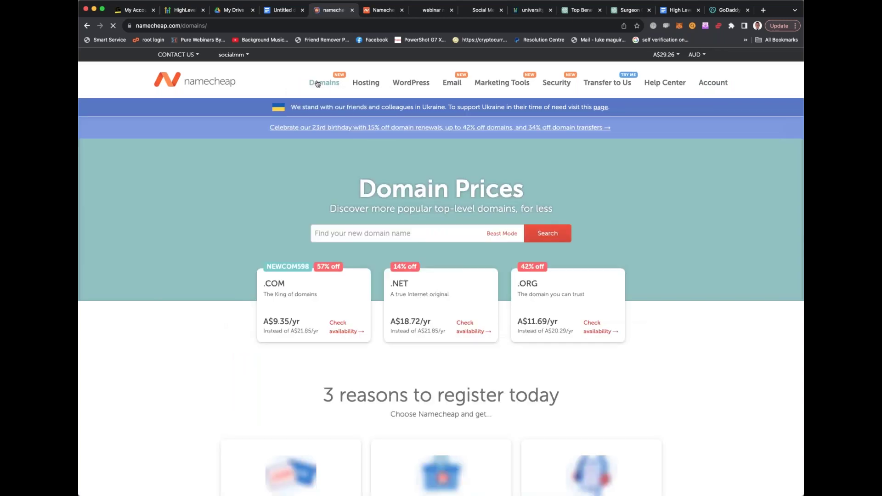
{"action": "mouse_move", "coordinate": [664, 55]}
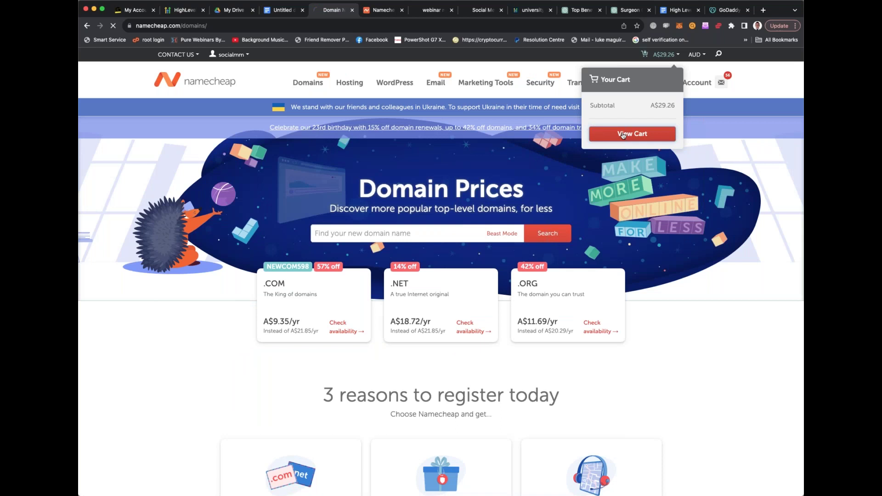
{"action": "left_click", "coordinate": [623, 134]}
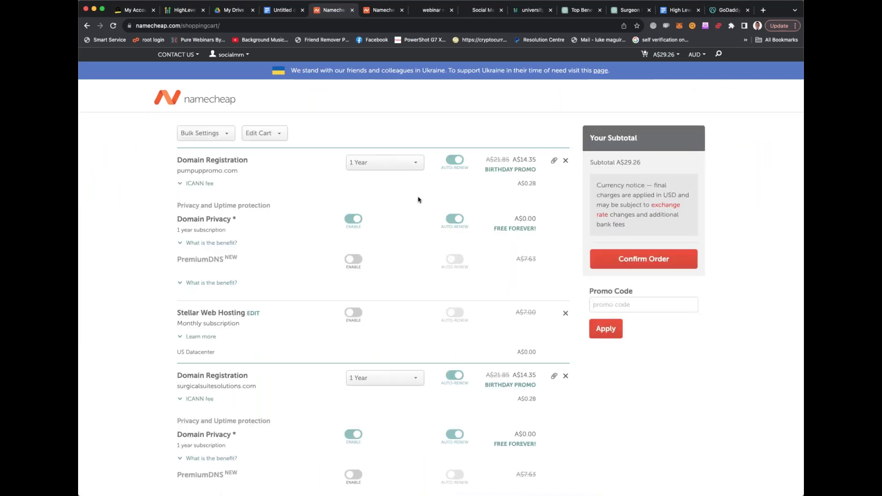
{"action": "scroll", "coordinate": [414, 197], "scroll_direction": "down", "scroll_amount": 5}
{"action": "scroll", "coordinate": [613, 285], "scroll_direction": "up", "scroll_amount": 5}
{"action": "left_click", "coordinate": [618, 263]}
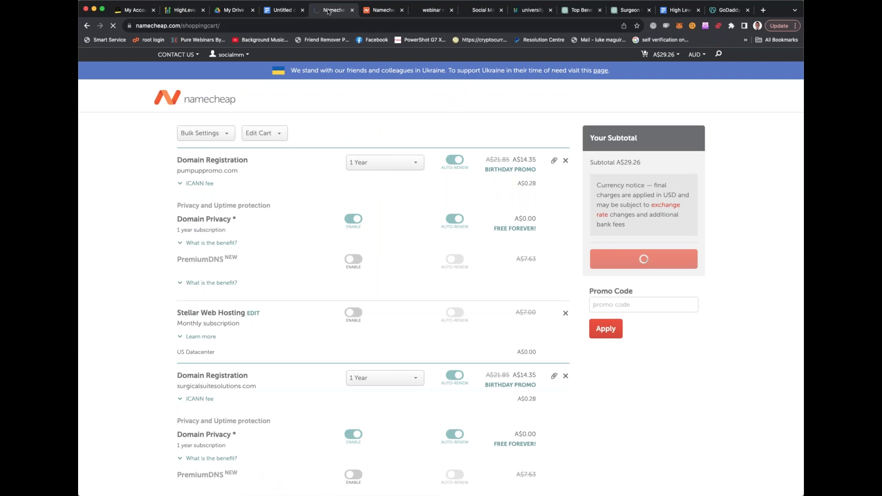
{"action": "left_click", "coordinate": [352, 9]}
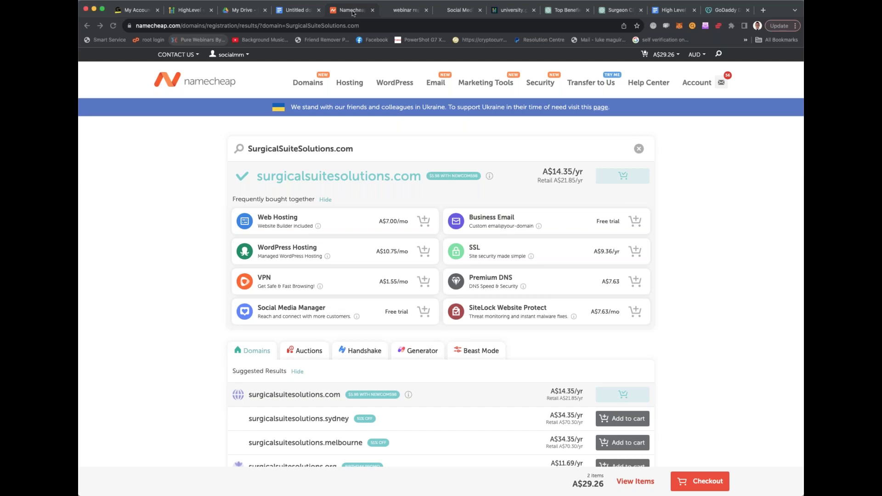
{"action": "key", "text": "ctrl+shift+t"}
Review the order confirmation for pumpuppromo.com and surgicalsuitesolutions.com against the domain search results
{"action": "left_click", "coordinate": [328, 11]}
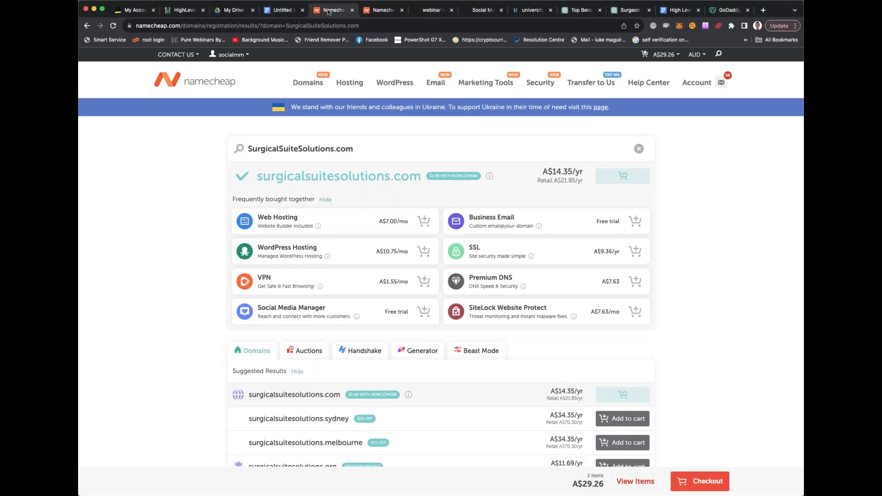
{"action": "left_click", "coordinate": [374, 11]}
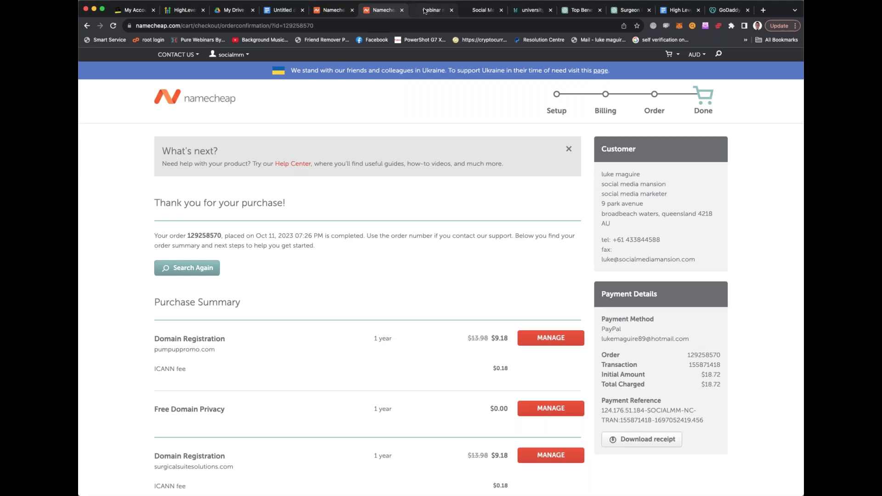
{"action": "left_click", "coordinate": [425, 11]}
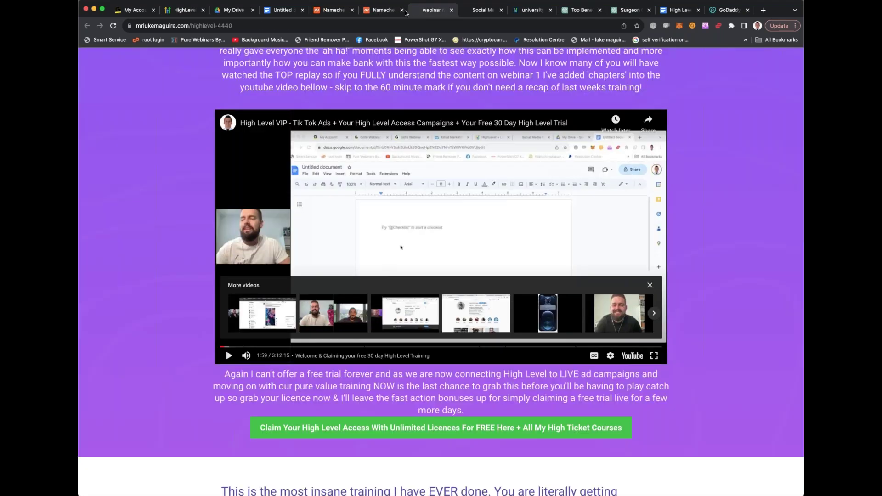
{"action": "left_click", "coordinate": [381, 8]}
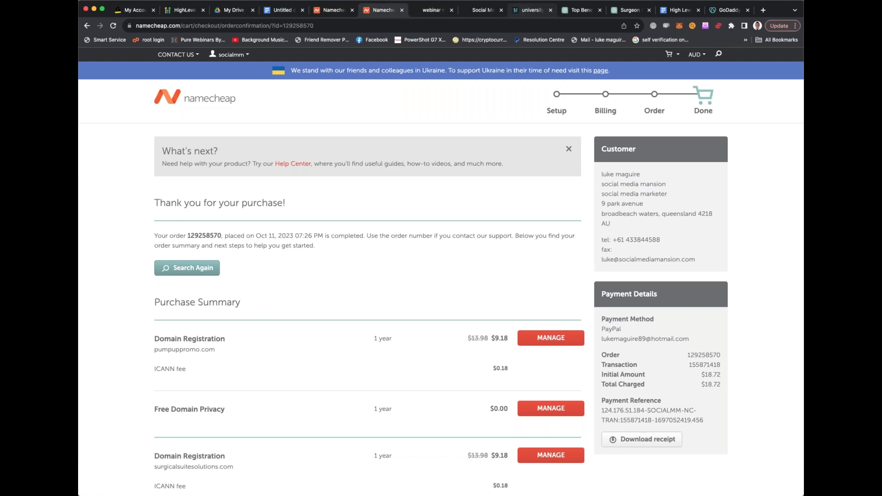
{"action": "left_click", "coordinate": [335, 12]}
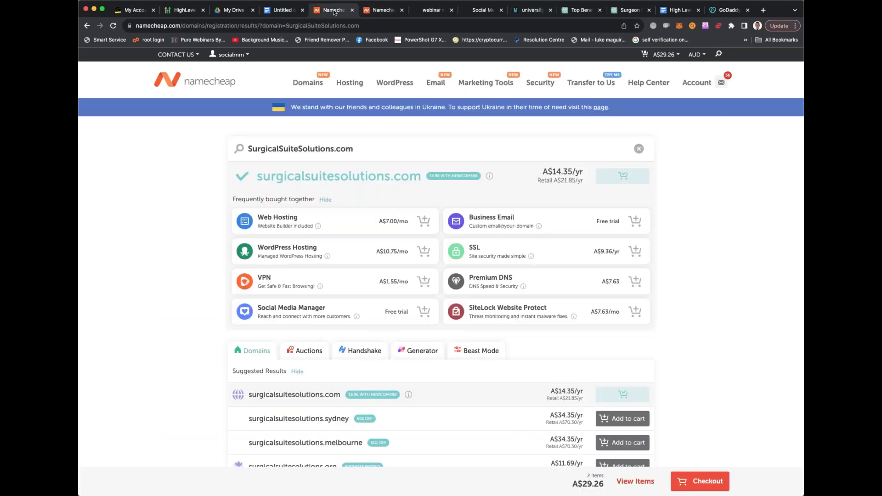
{"action": "left_click", "coordinate": [378, 10]}
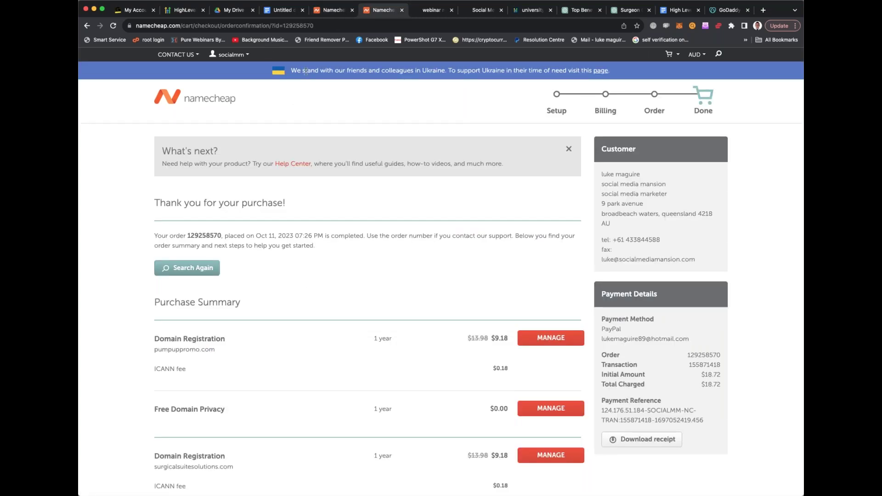
{"action": "left_click", "coordinate": [337, 14]}
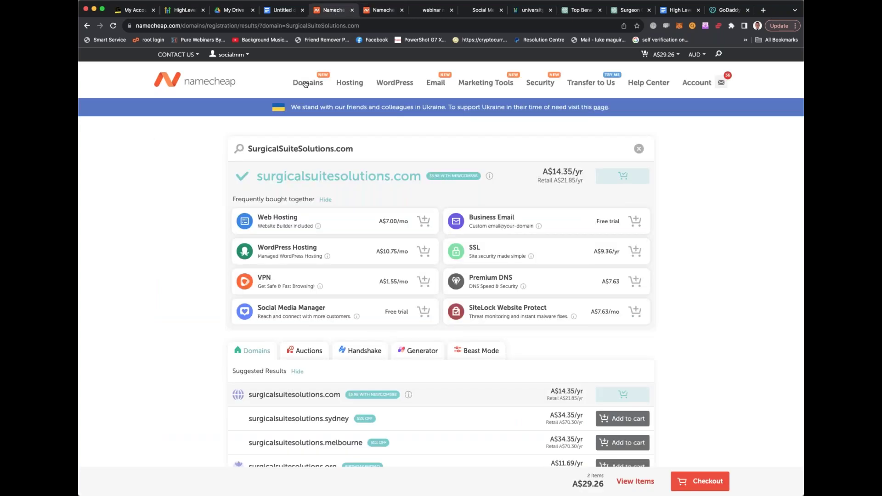
Go through Domains > Domain Transfer back to the Namecheap homepage
{"action": "mouse_move", "coordinate": [308, 84]}
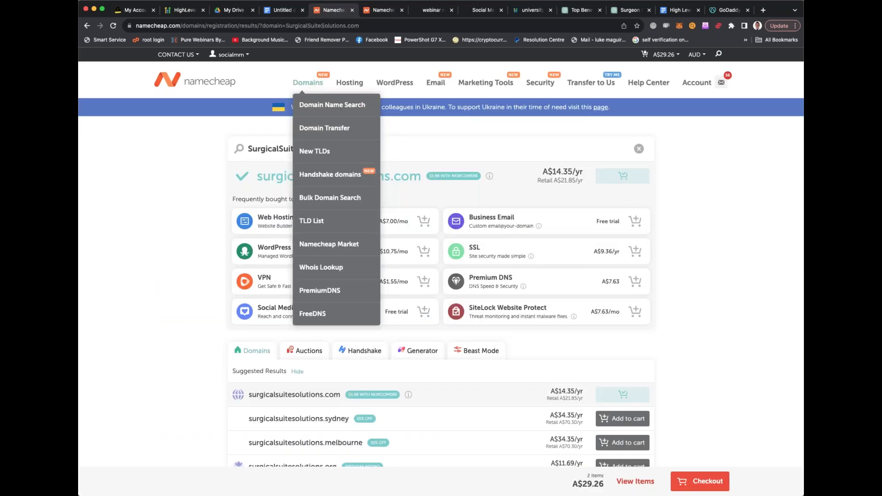
{"action": "left_click", "coordinate": [314, 82]}
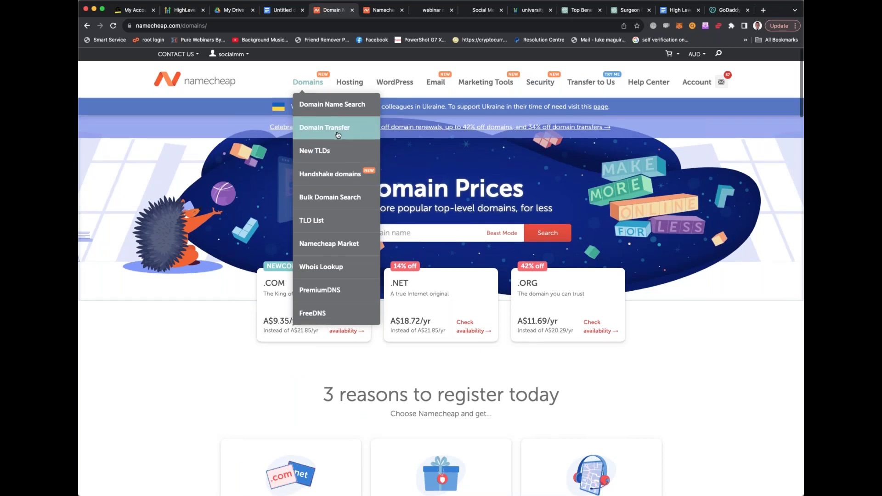
{"action": "left_click", "coordinate": [337, 133]}
{"action": "left_click", "coordinate": [228, 83]}
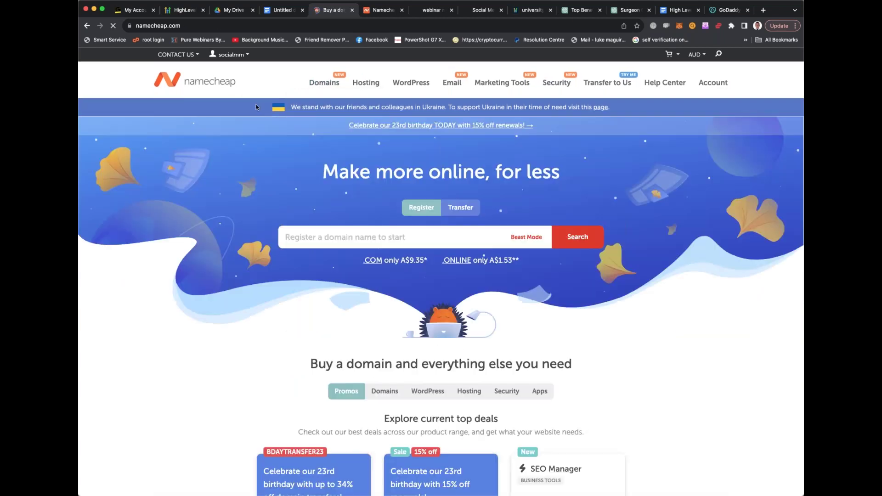
Open Account > Dashboard and check that surgicalsuitesolutions.com and pumpuppromo.com expire Oct 11, 2024
{"action": "mouse_move", "coordinate": [518, 86]}
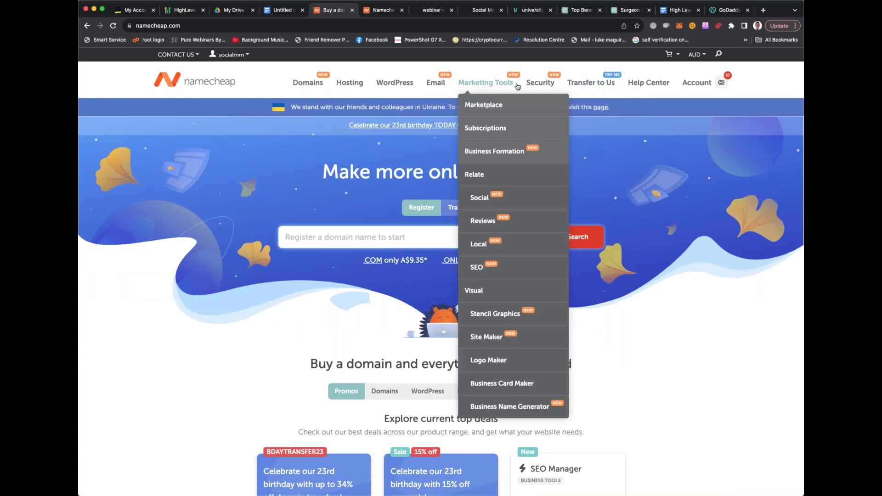
{"action": "mouse_move", "coordinate": [719, 86]}
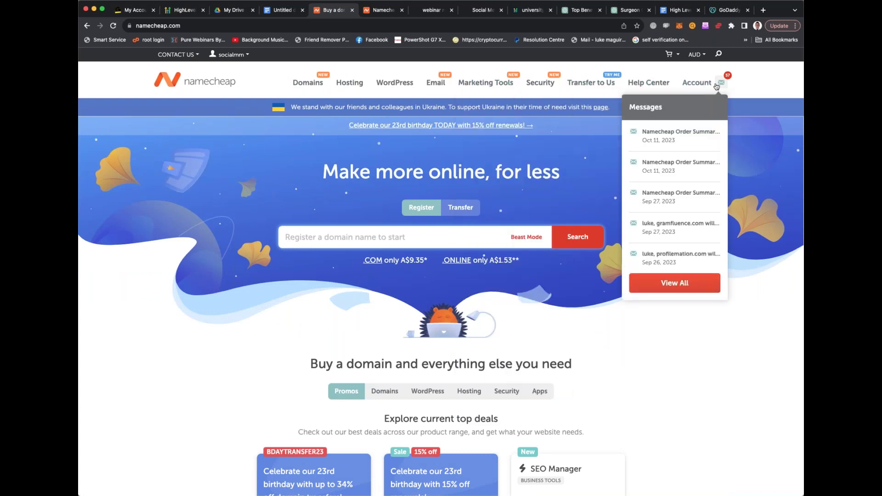
{"action": "left_click", "coordinate": [678, 102]}
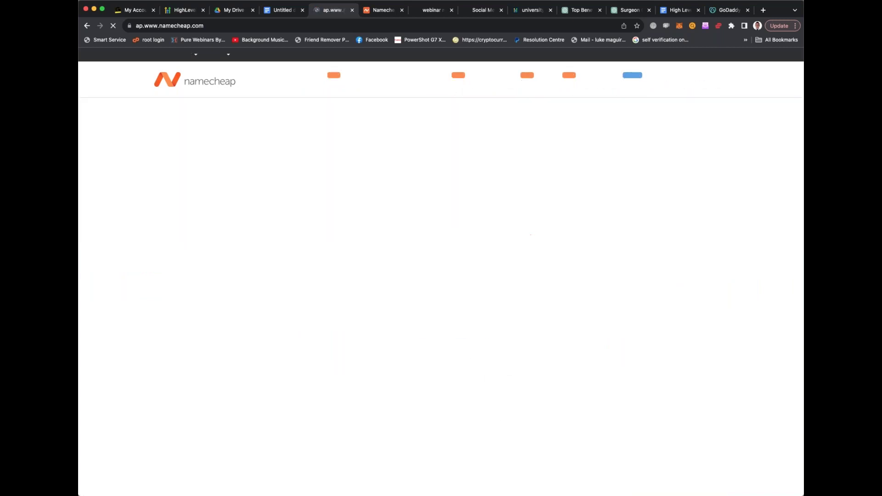
{"action": "mouse_move", "coordinate": [685, 84]}
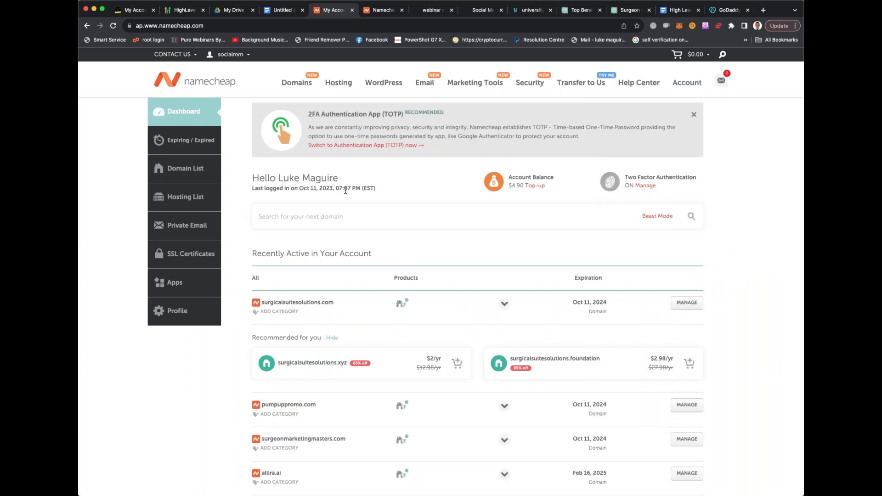
{"action": "scroll", "coordinate": [345, 191], "scroll_direction": "down", "scroll_amount": 1}
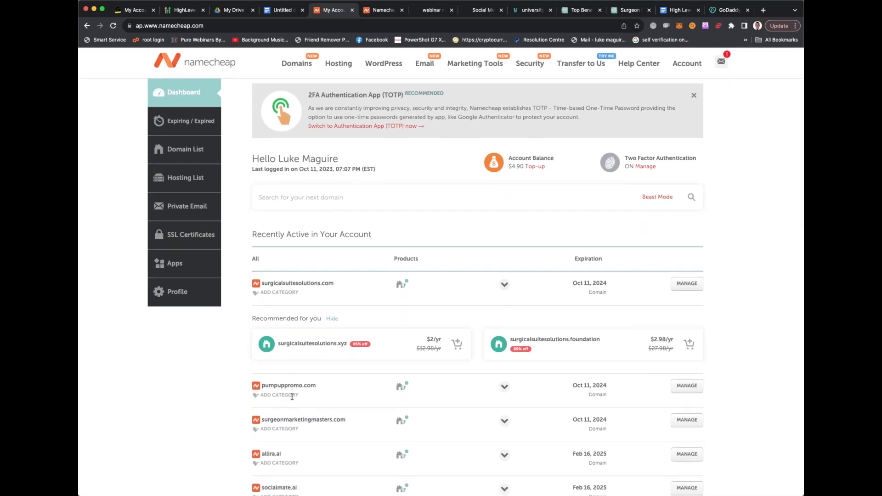
{"action": "scroll", "coordinate": [292, 397], "scroll_direction": "down", "scroll_amount": 3}
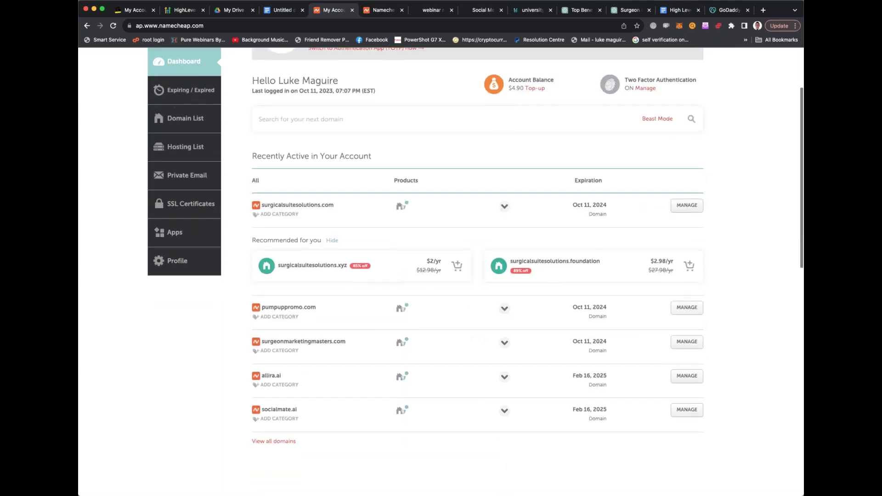
{"action": "scroll", "coordinate": [477, 248], "scroll_direction": "up", "scroll_amount": 3}
{"action": "scroll", "coordinate": [478, 248], "scroll_direction": "down", "scroll_amount": 10}
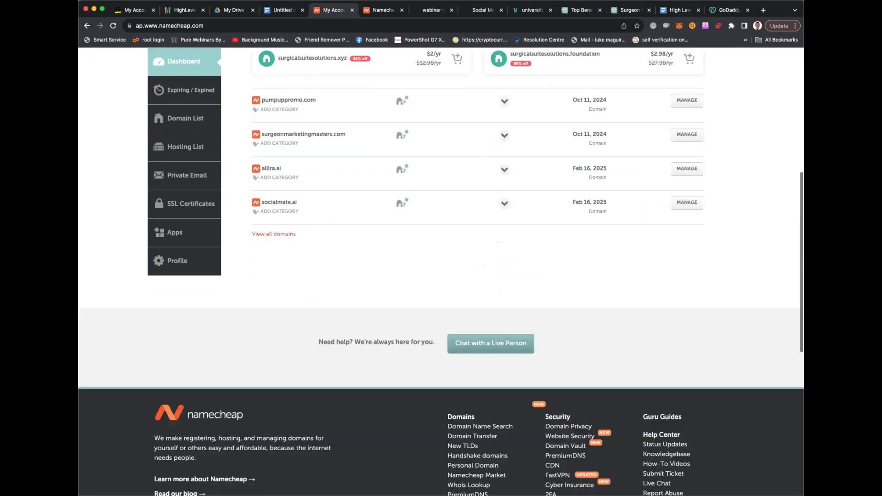
{"action": "scroll", "coordinate": [286, 262], "scroll_direction": "up", "scroll_amount": 2}
Open View all domains and scroll the 3-page Domain List starting with advertmate.com
{"action": "left_click", "coordinate": [284, 262]}
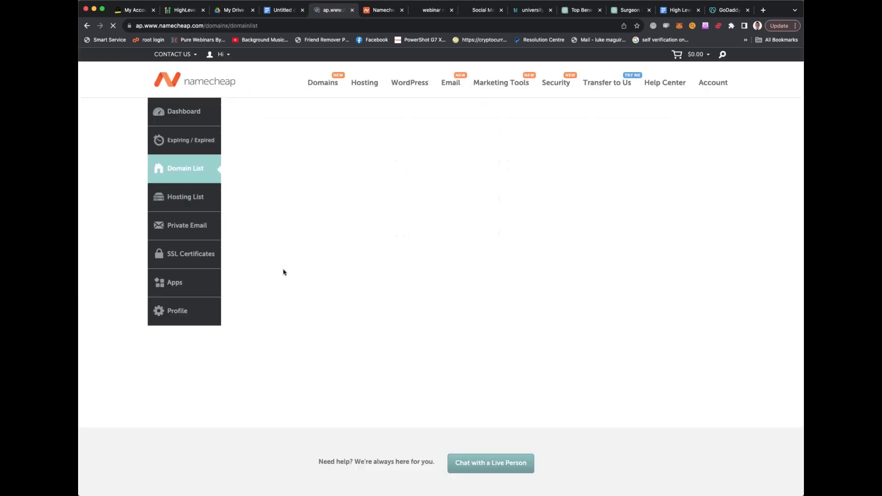
{"action": "scroll", "coordinate": [330, 253], "scroll_direction": "down", "scroll_amount": 10}
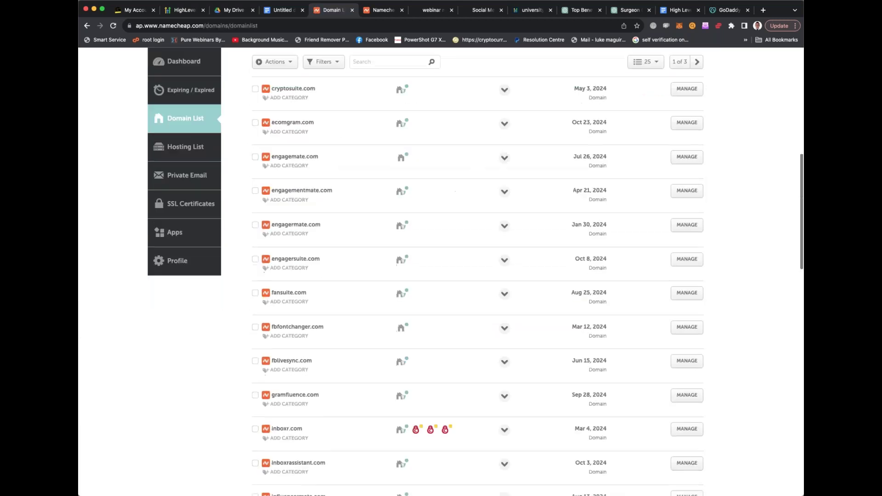
{"action": "scroll", "coordinate": [344, 327], "scroll_direction": "up", "scroll_amount": 10}
{"action": "scroll", "coordinate": [344, 327], "scroll_direction": "down", "scroll_amount": 1}
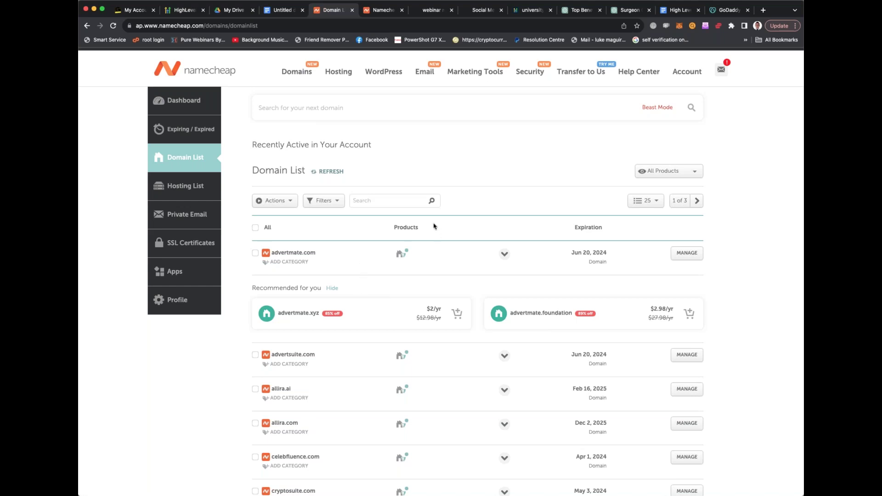
Check the product-type and per-page options, then apply the New domains filter
{"action": "left_click", "coordinate": [675, 170]}
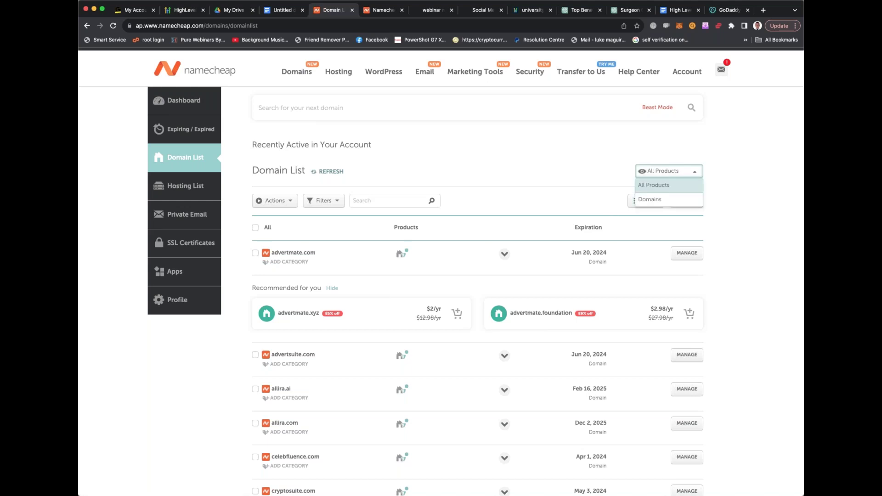
{"action": "left_click", "coordinate": [645, 200]}
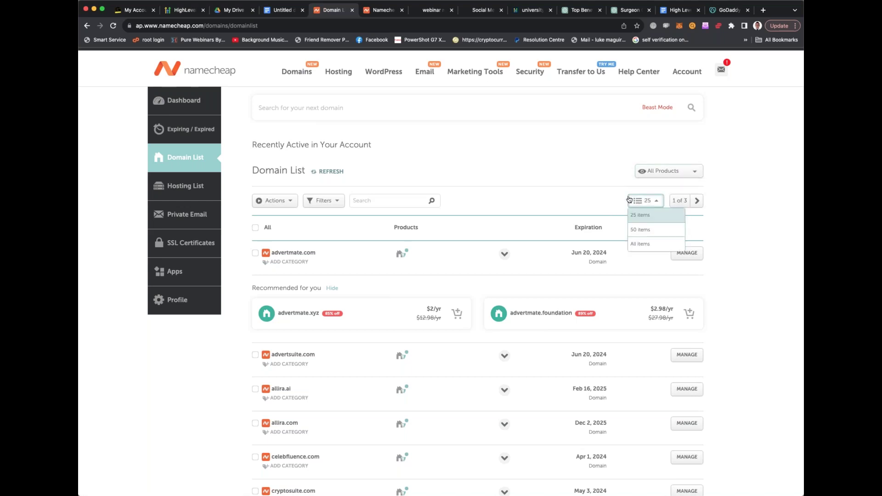
{"action": "left_click", "coordinate": [324, 201]}
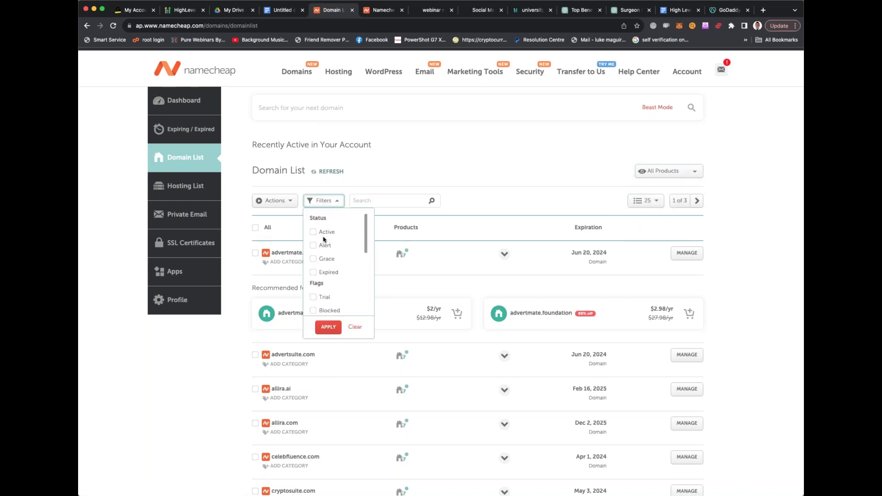
{"action": "scroll", "coordinate": [322, 237], "scroll_direction": "down", "scroll_amount": 5}
{"action": "scroll", "coordinate": [324, 232], "scroll_direction": "down", "scroll_amount": 5}
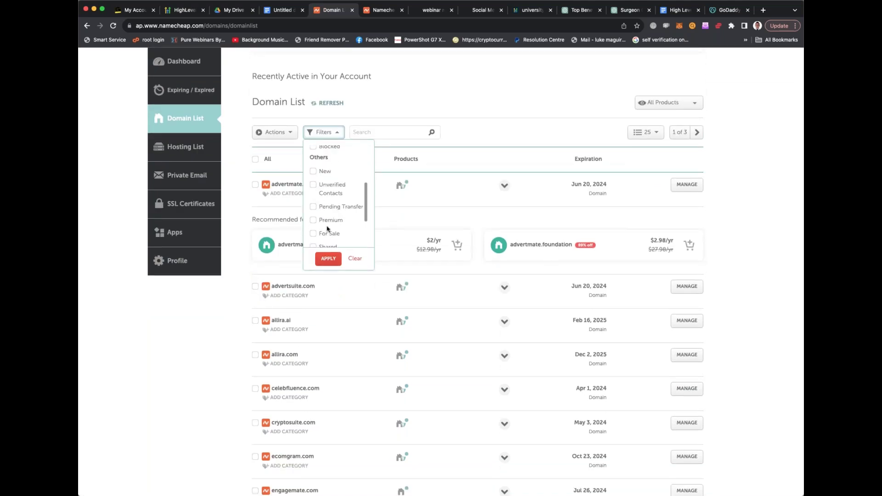
{"action": "left_click", "coordinate": [324, 158]}
{"action": "left_click", "coordinate": [328, 254]}
Filter by Namecheap as registrar and remove the status filter so all domains show
{"action": "left_click", "coordinate": [324, 101]}
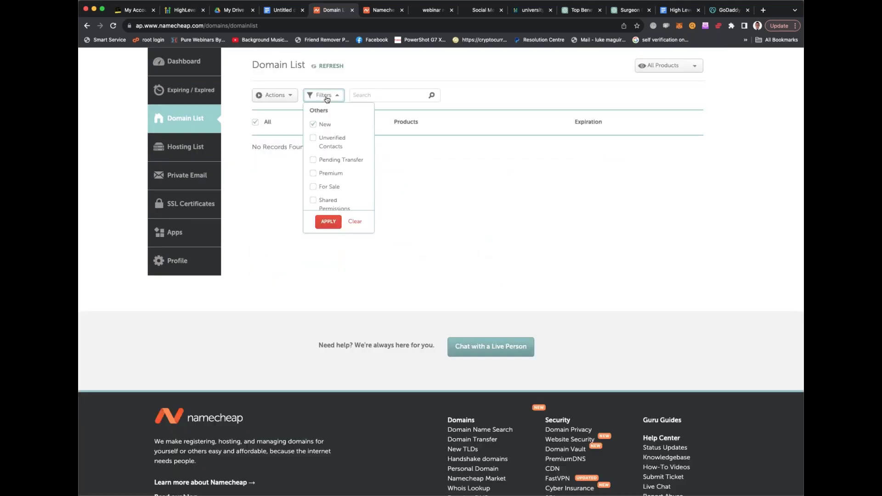
{"action": "scroll", "coordinate": [340, 182], "scroll_direction": "down", "scroll_amount": 5}
{"action": "scroll", "coordinate": [335, 162], "scroll_direction": "up", "scroll_amount": 5}
{"action": "left_click", "coordinate": [324, 156]}
{"action": "scroll", "coordinate": [339, 232], "scroll_direction": "down", "scroll_amount": 1}
{"action": "left_click", "coordinate": [338, 230]}
{"action": "scroll", "coordinate": [323, 257], "scroll_direction": "up", "scroll_amount": 5}
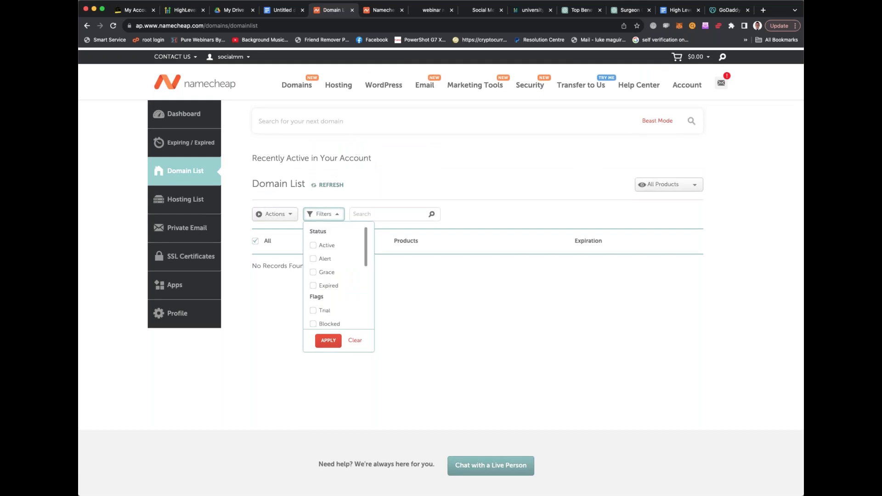
{"action": "left_click", "coordinate": [355, 338]}
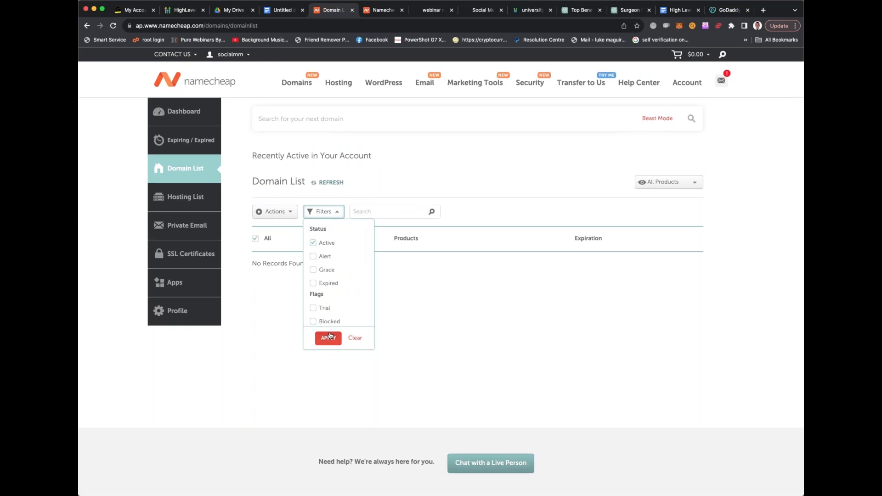
{"action": "scroll", "coordinate": [329, 271], "scroll_direction": "down", "scroll_amount": 4}
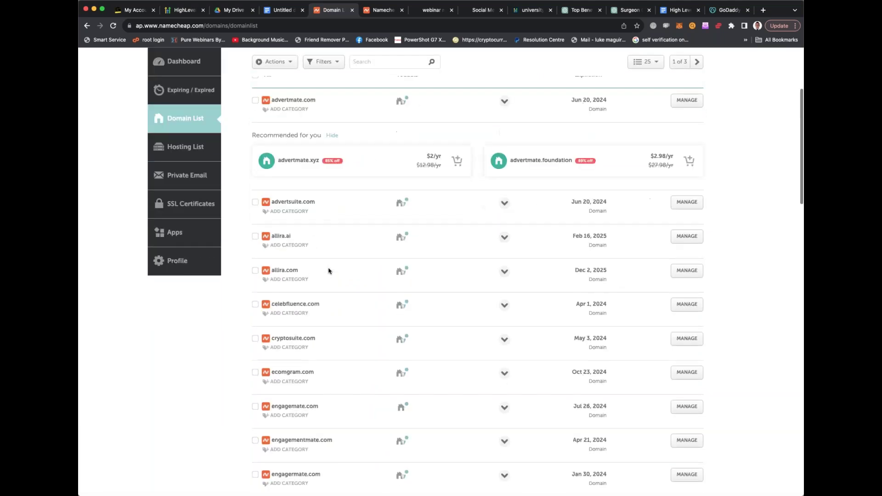
Open surgicalsuitesolutions.com's management page from page 2, showing it active Oct 11, 2023–Oct 11, 2024 with BasicDNS
{"action": "scroll", "coordinate": [329, 271], "scroll_direction": "down", "scroll_amount": 12}
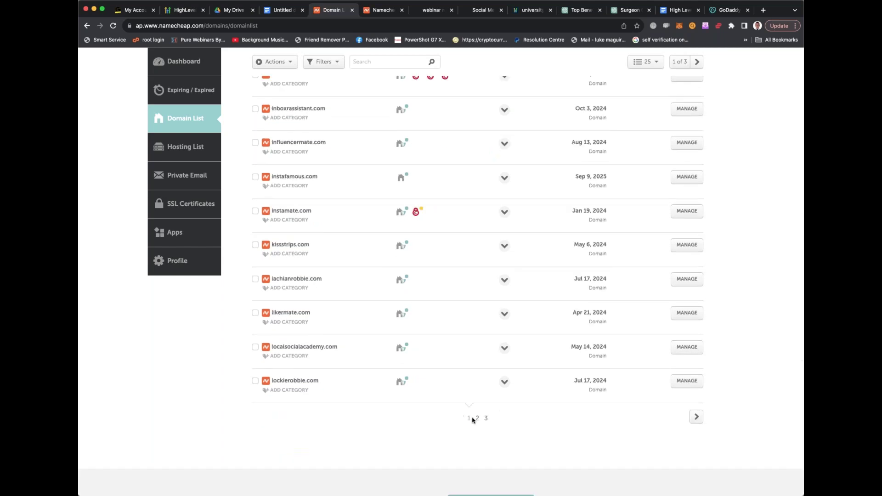
{"action": "left_click", "coordinate": [478, 418]}
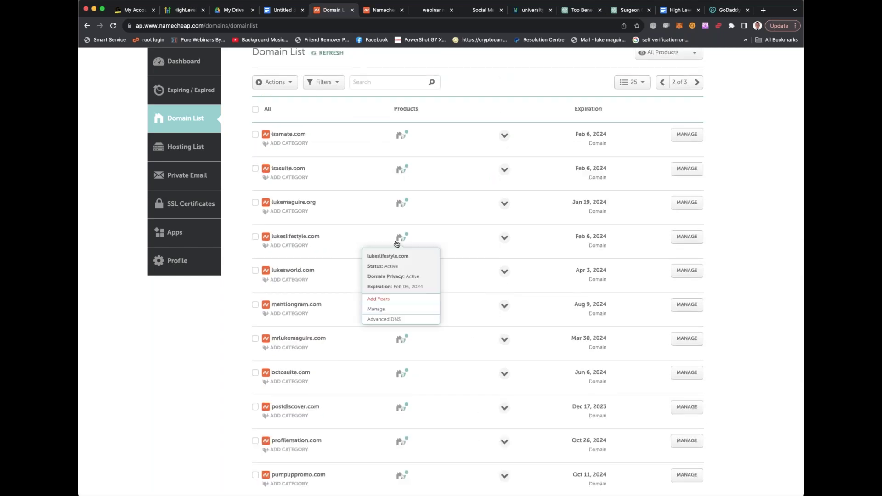
{"action": "scroll", "coordinate": [332, 211], "scroll_direction": "down", "scroll_amount": 5}
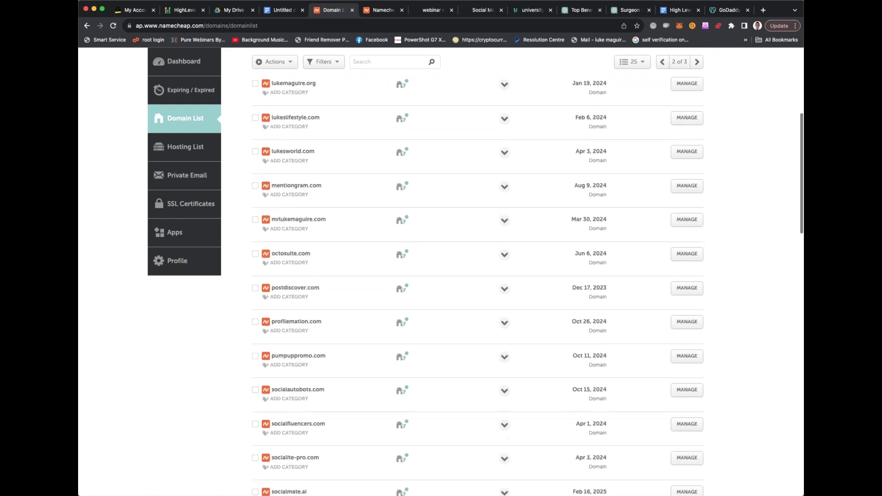
{"action": "scroll", "coordinate": [331, 211], "scroll_direction": "down", "scroll_amount": 7}
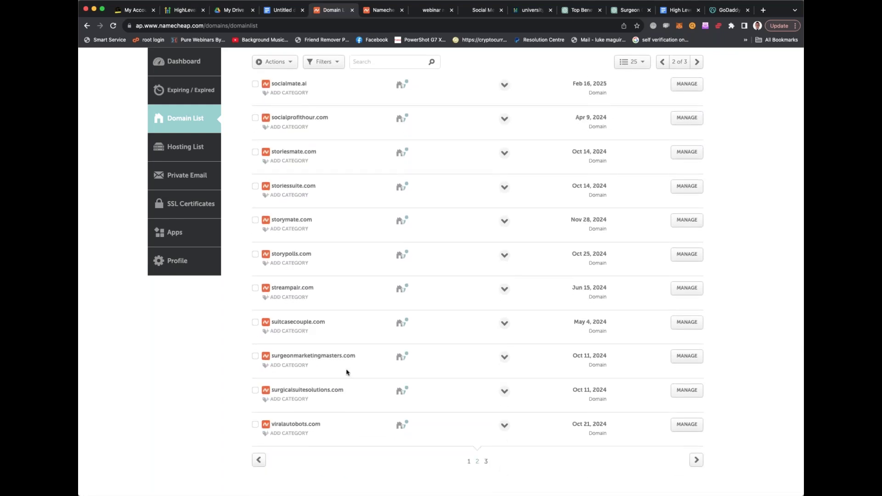
{"action": "mouse_move", "coordinate": [400, 391]}
{"action": "left_click", "coordinate": [688, 391], "text": "super"}
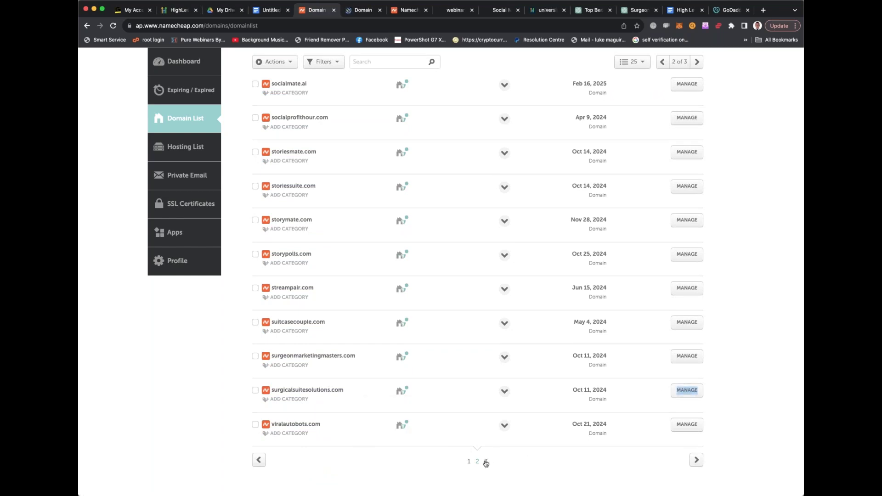
{"action": "left_click", "coordinate": [485, 461]}
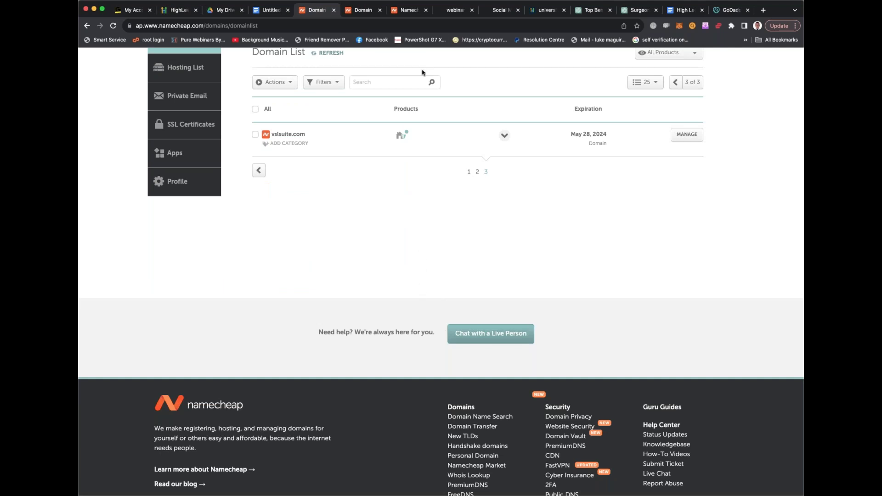
{"action": "left_click", "coordinate": [369, 11]}
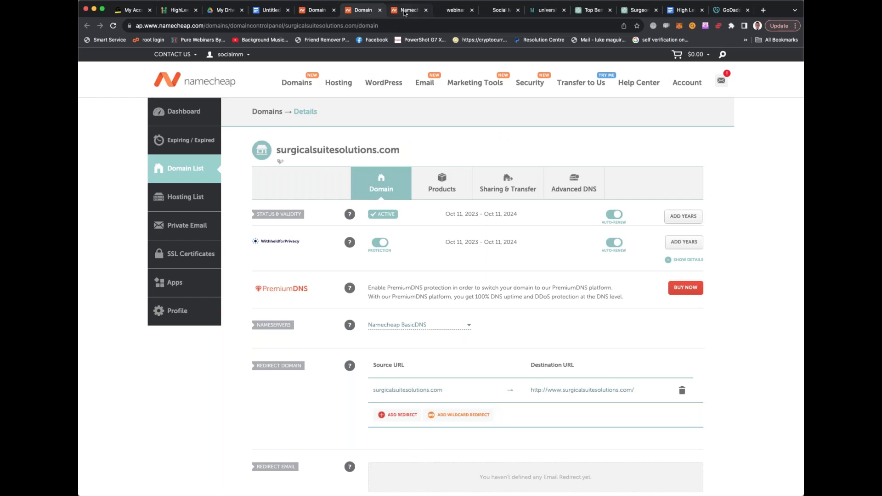
Switch back to the Domain List tab and return to page 1, starting with advertmate.com
{"action": "left_click", "coordinate": [405, 11]}
{"action": "left_click", "coordinate": [360, 11]}
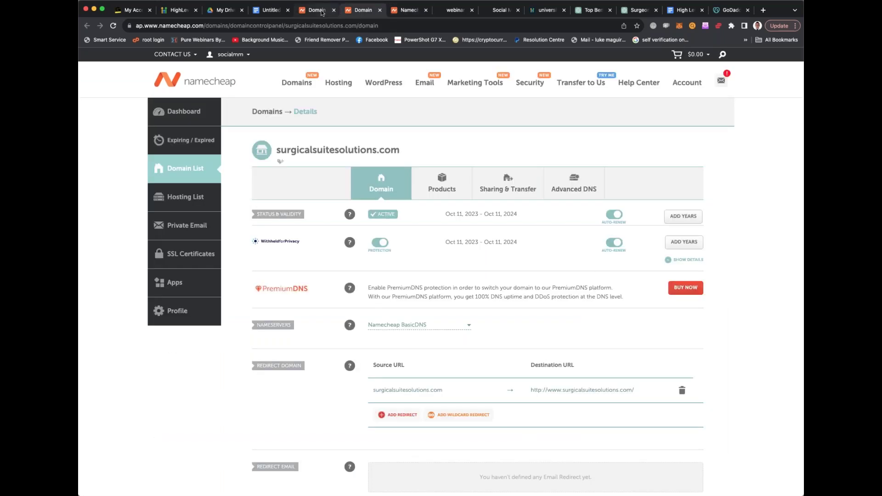
{"action": "left_click", "coordinate": [323, 11]}
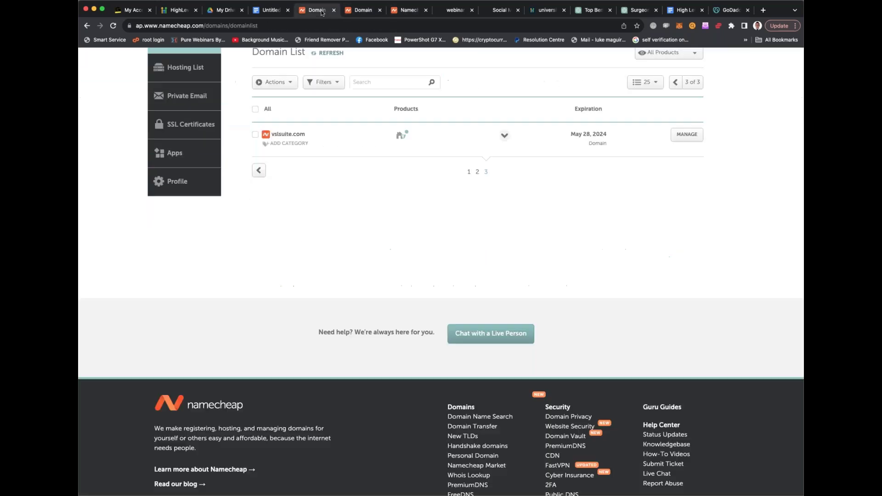
{"action": "left_click", "coordinate": [468, 172]}
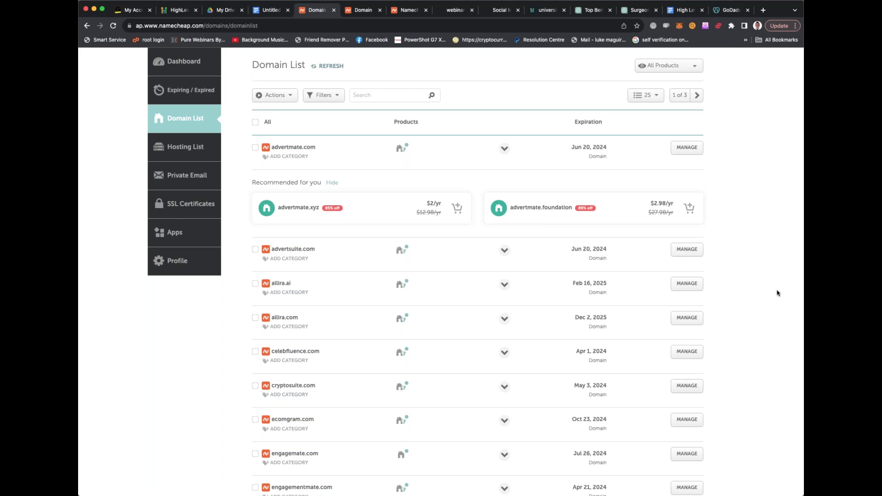
Check ChatGPT's suggested gym-agency domain names, then return to the Namecheap domain list
{"action": "left_click", "coordinate": [450, 12]}
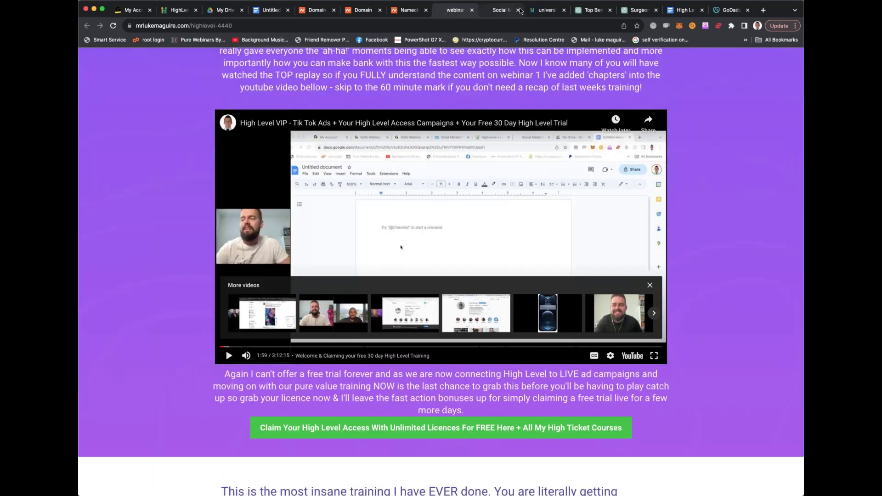
{"action": "left_click", "coordinate": [582, 11]}
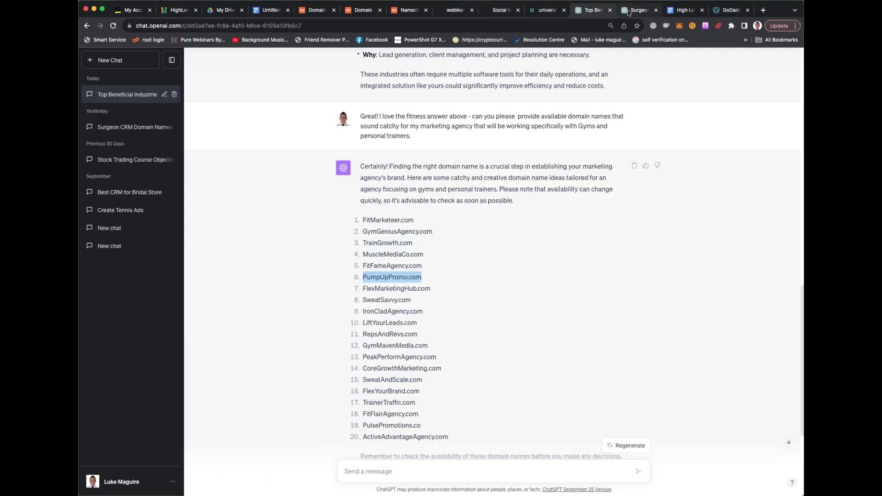
{"action": "left_click", "coordinate": [321, 12]}
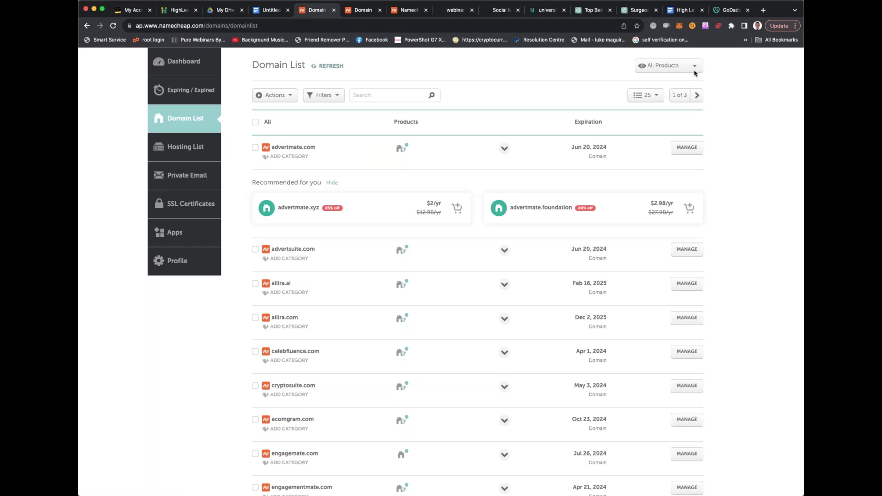
Go to page 2 and open the pumpuppromo.com management page
{"action": "scroll", "coordinate": [534, 196], "scroll_direction": "down", "scroll_amount": 1}
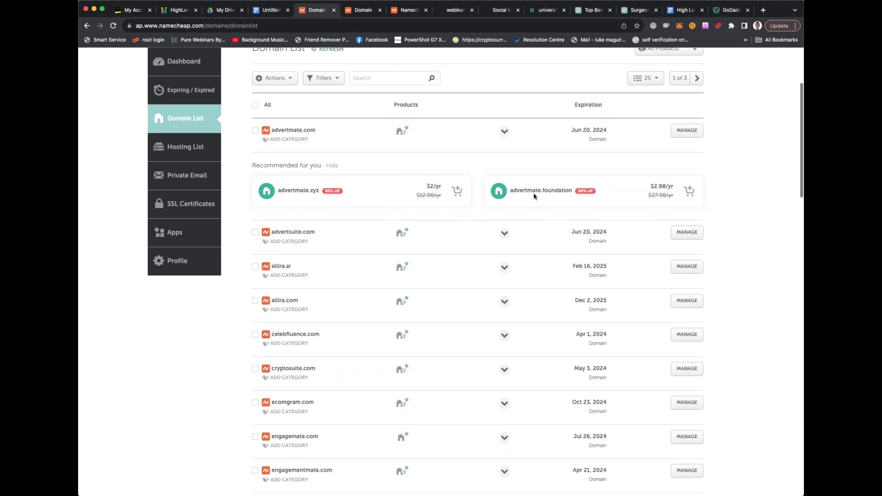
{"action": "scroll", "coordinate": [547, 136], "scroll_direction": "down", "scroll_amount": 10}
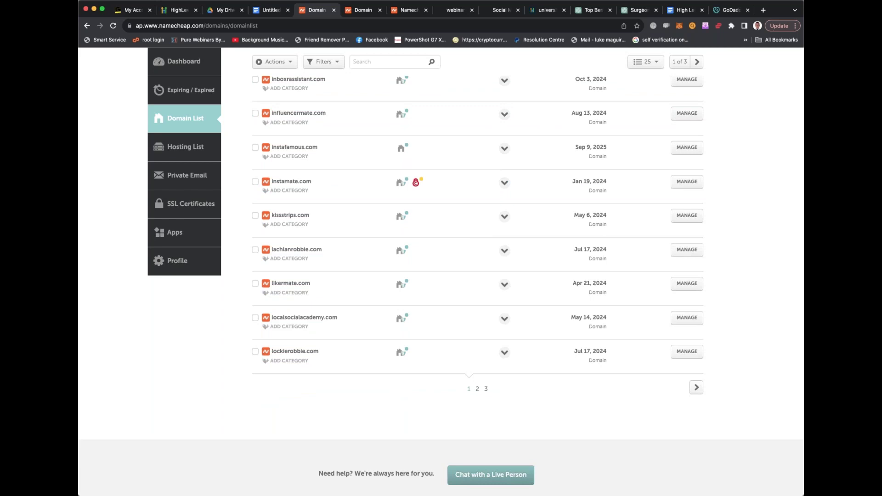
{"action": "left_click", "coordinate": [477, 388]}
{"action": "scroll", "coordinate": [448, 311], "scroll_direction": "down", "scroll_amount": 5}
{"action": "scroll", "coordinate": [448, 312], "scroll_direction": "down", "scroll_amount": 8}
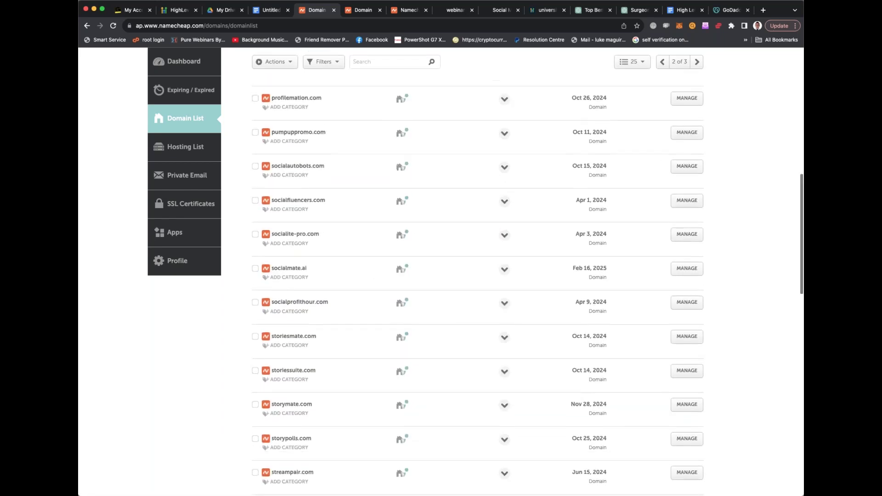
{"action": "scroll", "coordinate": [444, 178], "scroll_direction": "up", "scroll_amount": 2}
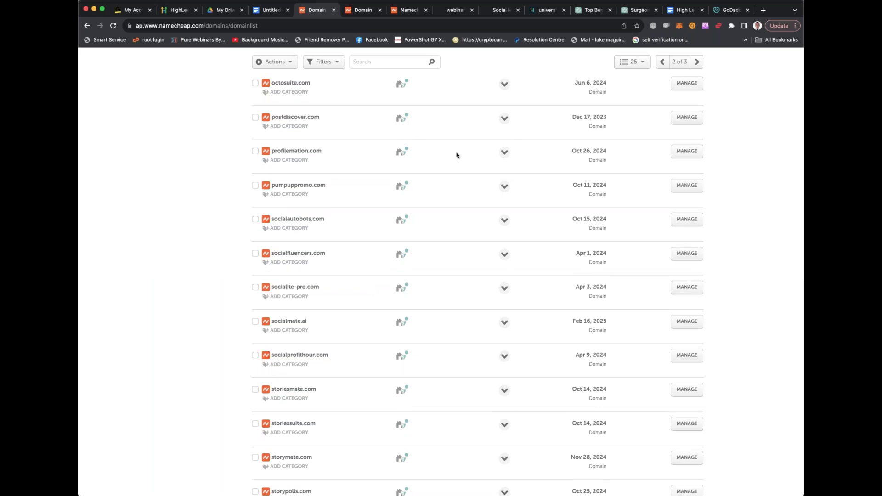
{"action": "left_click", "coordinate": [686, 187]}
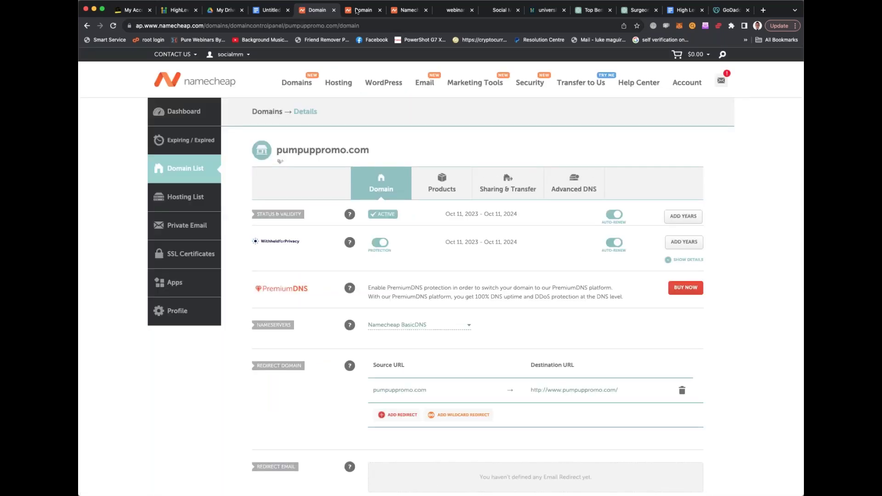
View the surgicalsuitesolutions.com details, then switch to HighLevel's Sub-Accounts client list
{"action": "left_click", "coordinate": [357, 11]}
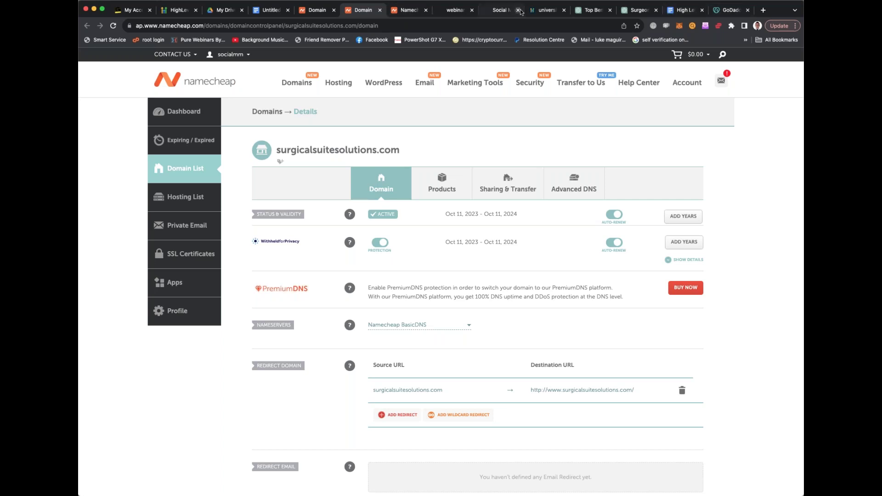
{"action": "left_click", "coordinate": [498, 16]}
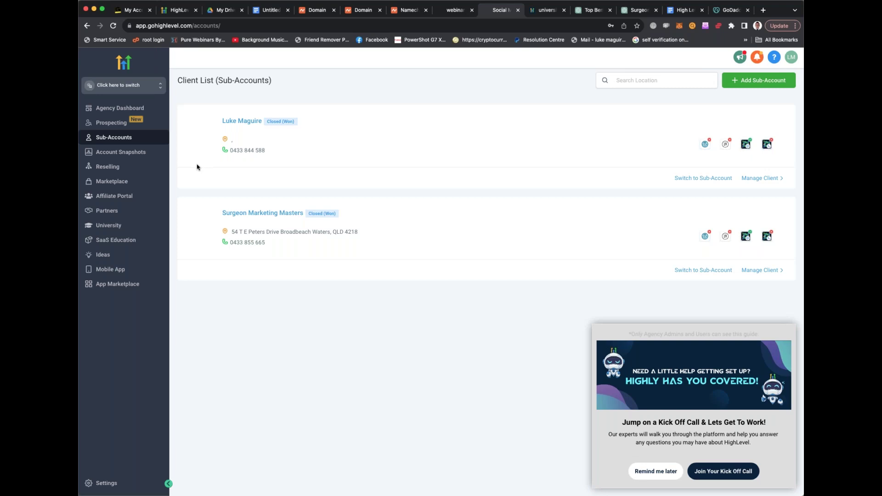
Review the Agency Dashboard, then return to Sub-Accounts showing two Closed (Won) clients
{"action": "left_click", "coordinate": [117, 109]}
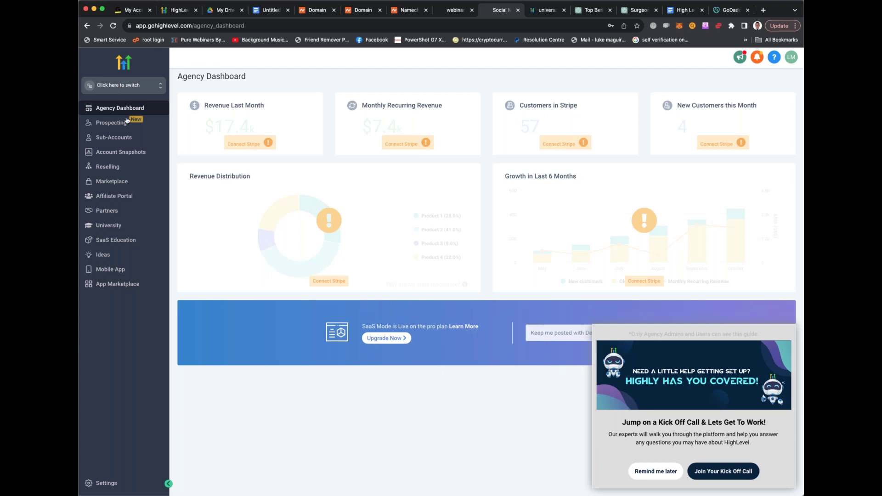
{"action": "left_click", "coordinate": [108, 139]}
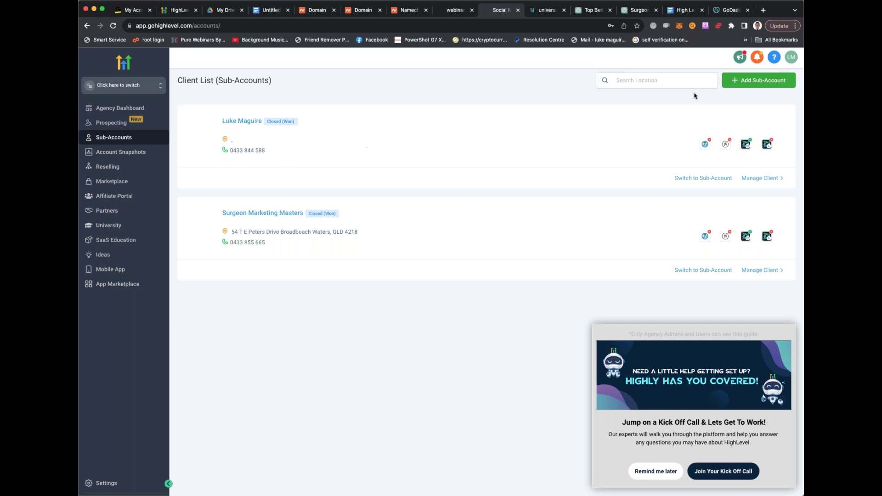
{"action": "left_click", "coordinate": [746, 81]}
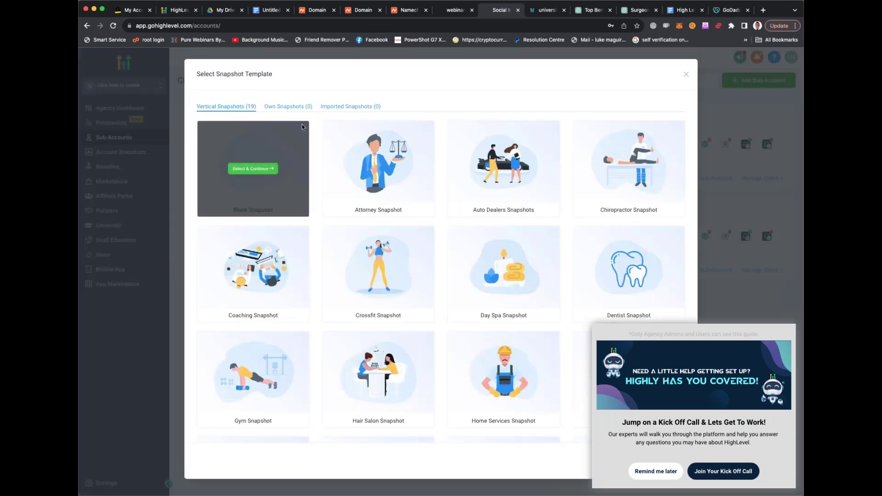
{"action": "left_click", "coordinate": [661, 471]}
{"action": "mouse_move", "coordinate": [426, 162]}
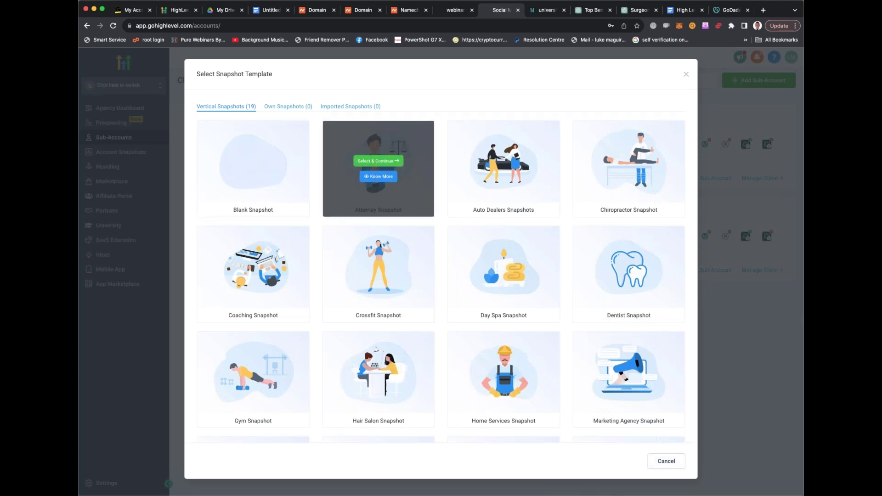
{"action": "scroll", "coordinate": [504, 166], "scroll_direction": "down", "scroll_amount": 1}
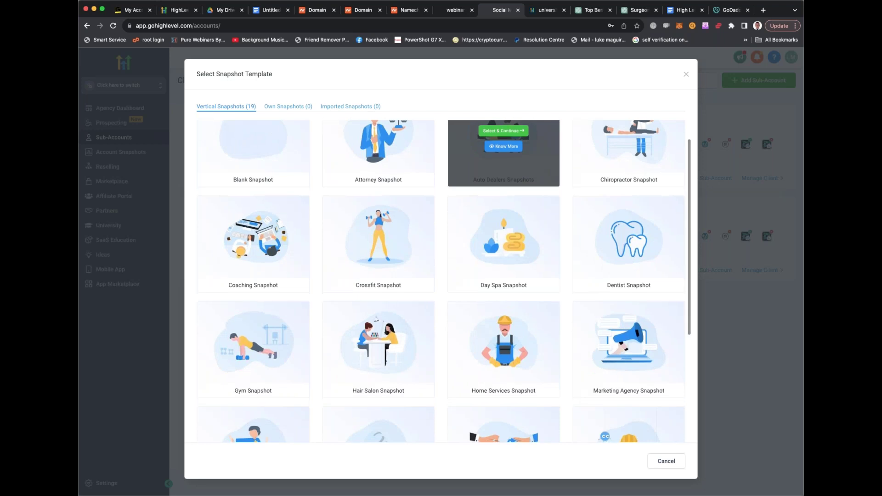
{"action": "left_click", "coordinate": [359, 10]}
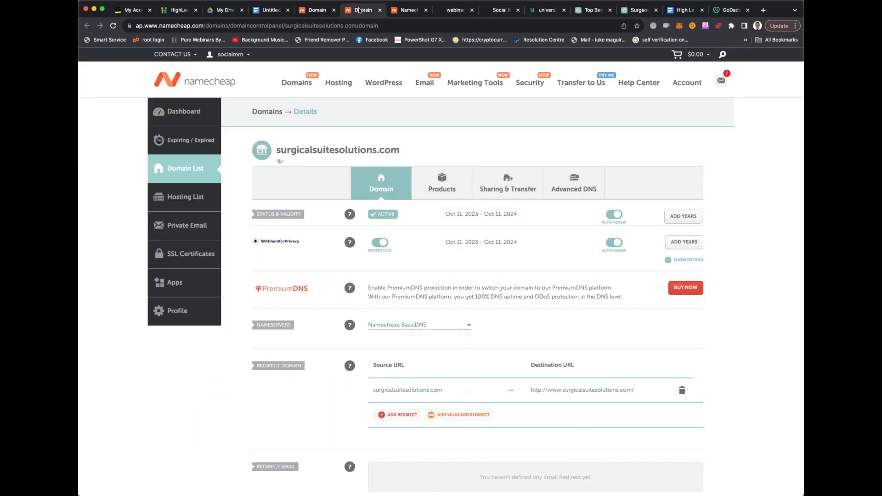
{"action": "left_click", "coordinate": [322, 10]}
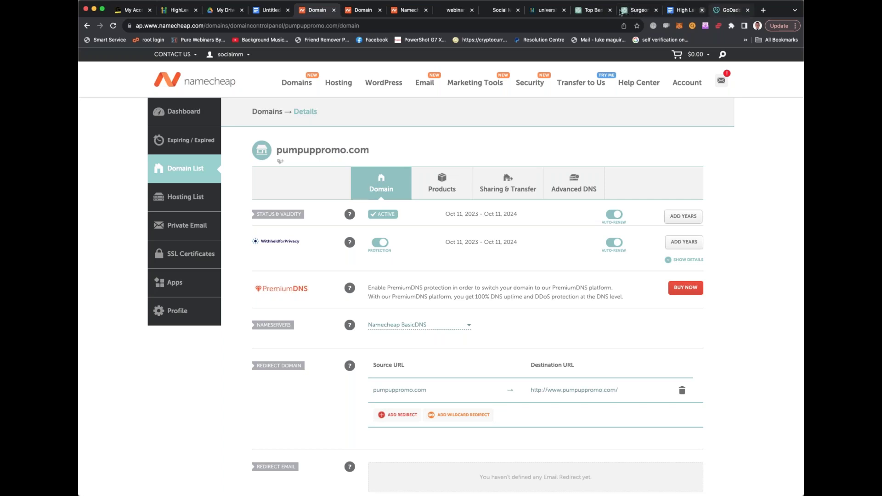
{"action": "left_click", "coordinate": [398, 10]}
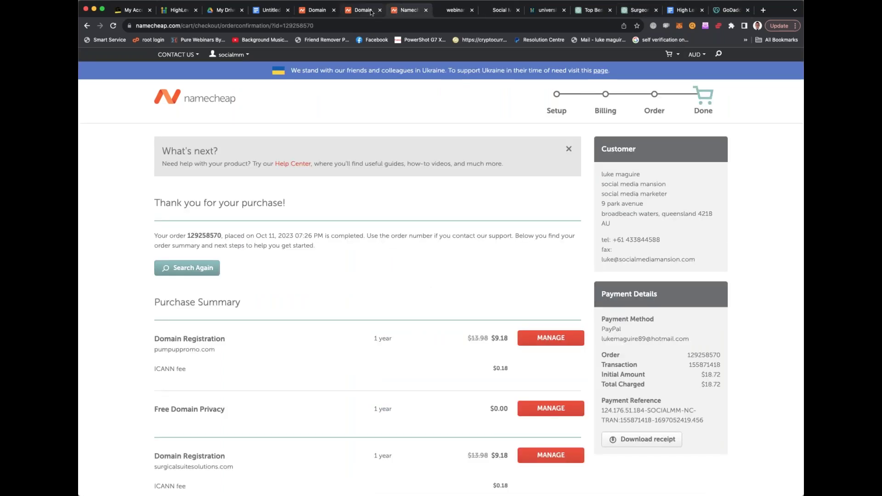
{"action": "left_click", "coordinate": [446, 10]}
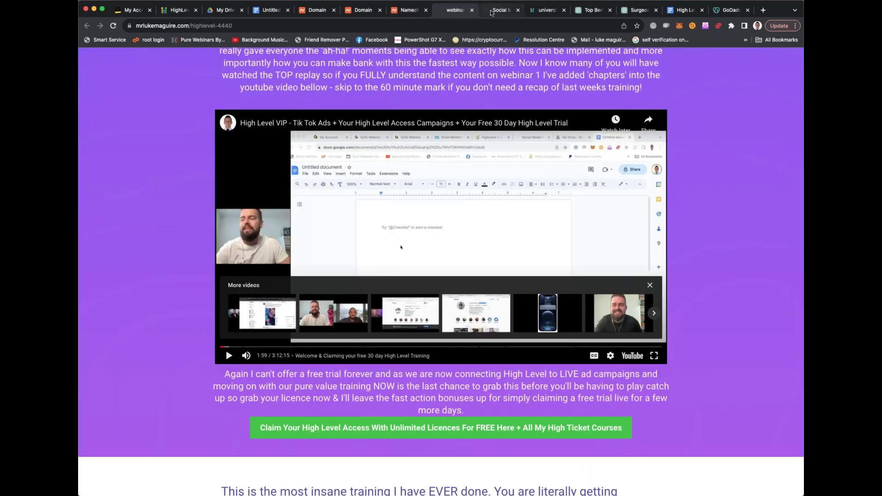
{"action": "left_click", "coordinate": [491, 10]}
{"action": "mouse_move", "coordinate": [500, 215]}
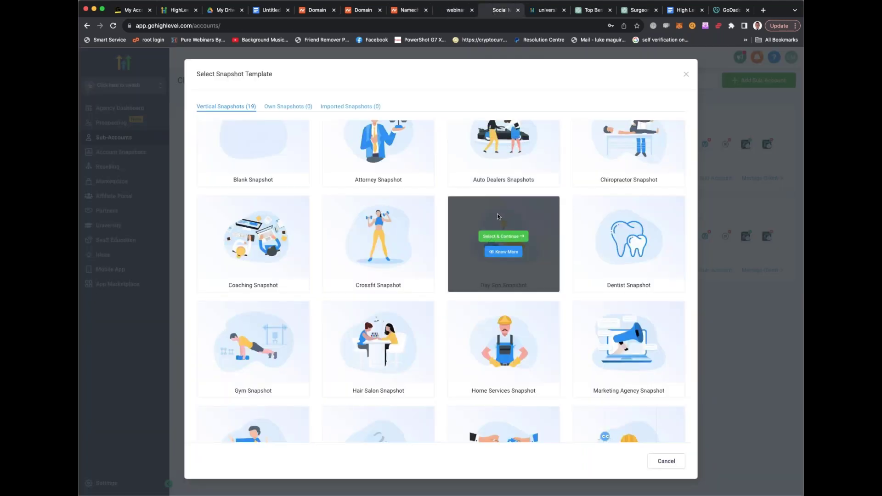
{"action": "scroll", "coordinate": [497, 213], "scroll_direction": "down", "scroll_amount": 2}
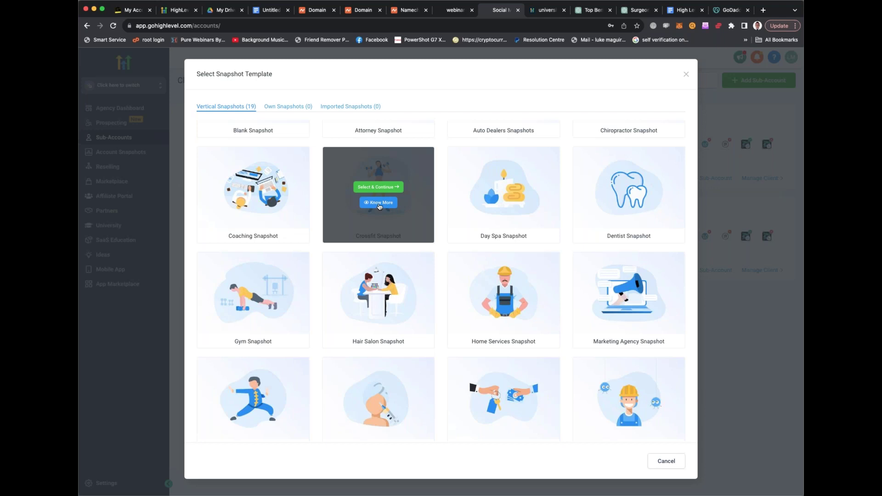
Open the Crossfit Snapshot details and watch its overview video, skipping ahead to 2:47
{"action": "left_click", "coordinate": [380, 203]}
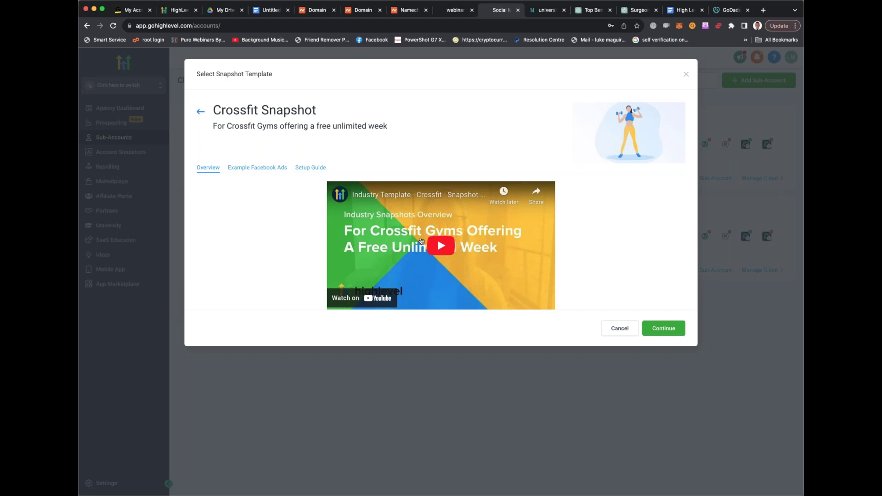
{"action": "left_click", "coordinate": [442, 248]}
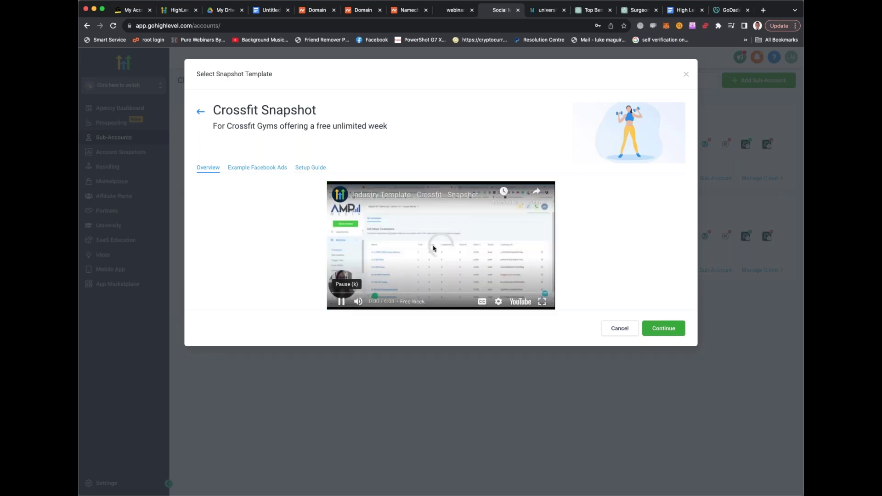
{"action": "left_click", "coordinate": [342, 291]}
{"action": "left_click_drag", "start_coordinate": [342, 293], "coordinate": [398, 294]}
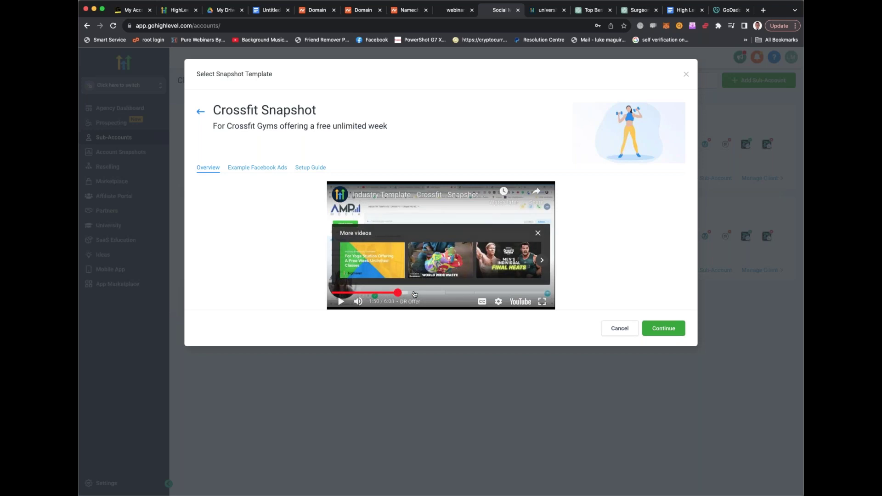
{"action": "left_click", "coordinate": [341, 302]}
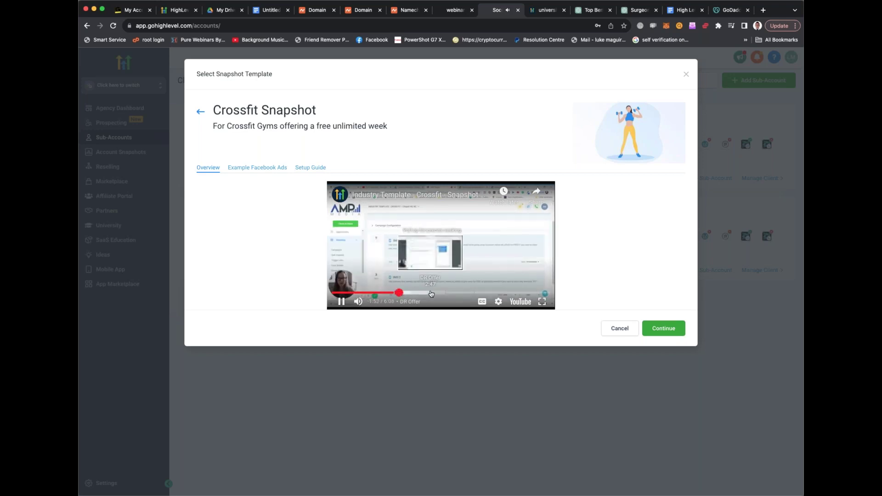
{"action": "left_click", "coordinate": [430, 294]}
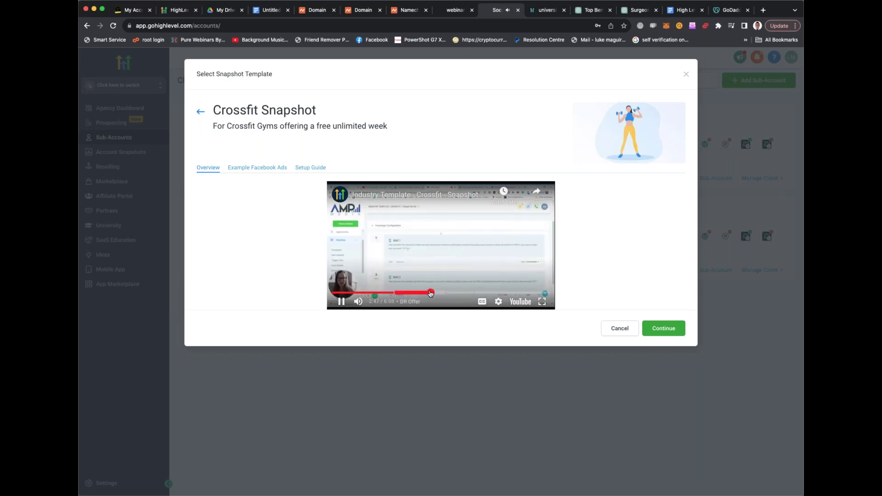
{"action": "left_click", "coordinate": [340, 302]}
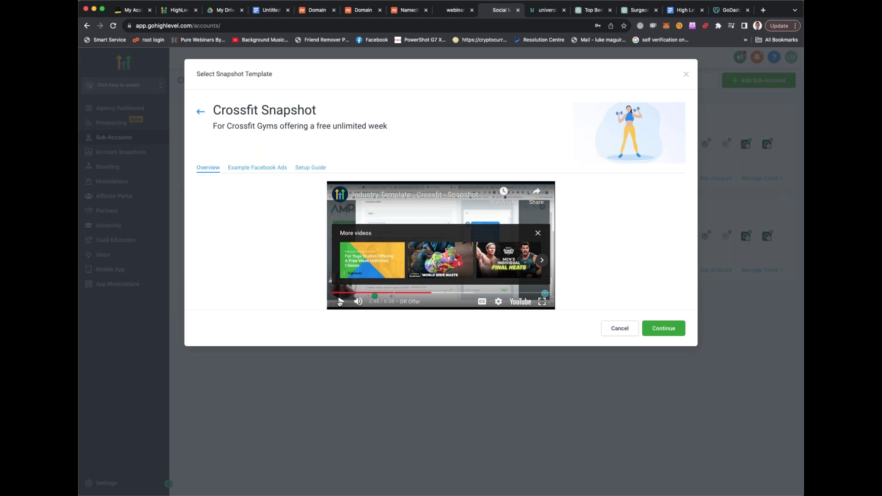
Review the Crossfit example Facebook ads, return to the overview, then close the details
{"action": "left_click", "coordinate": [266, 168]}
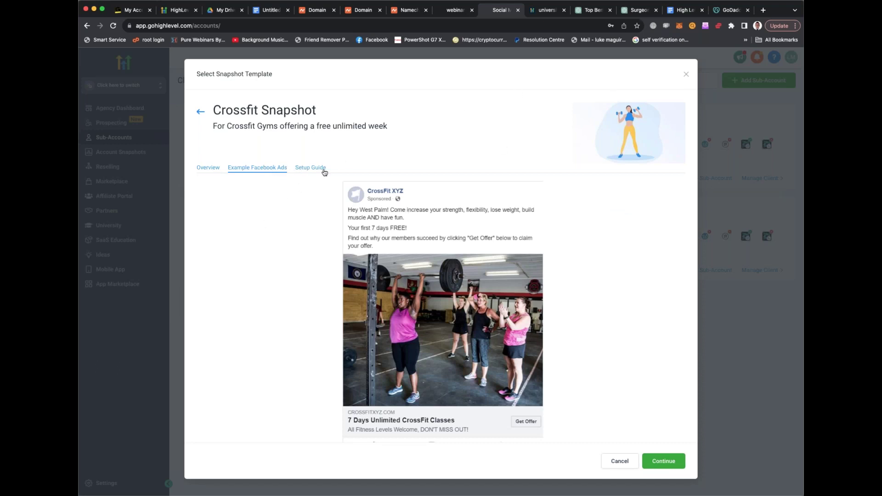
{"action": "left_click", "coordinate": [209, 168]}
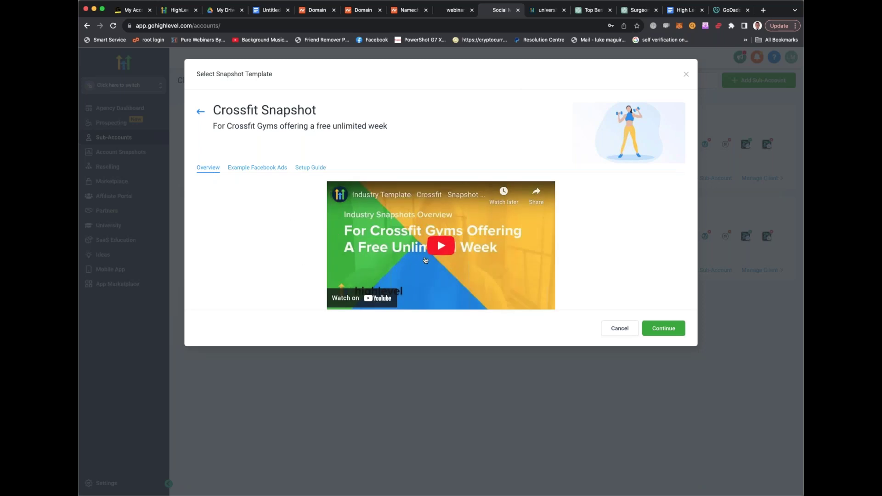
{"action": "left_click", "coordinate": [685, 75]}
Add a new sub-account using the Crossfit Snapshot, reaching the business search page
{"action": "left_click", "coordinate": [736, 82]}
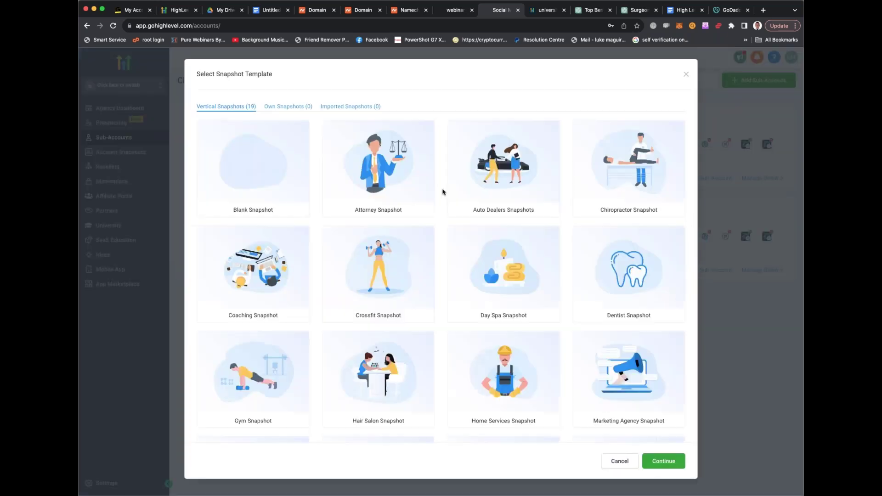
{"action": "scroll", "coordinate": [443, 192], "scroll_direction": "down", "scroll_amount": 2}
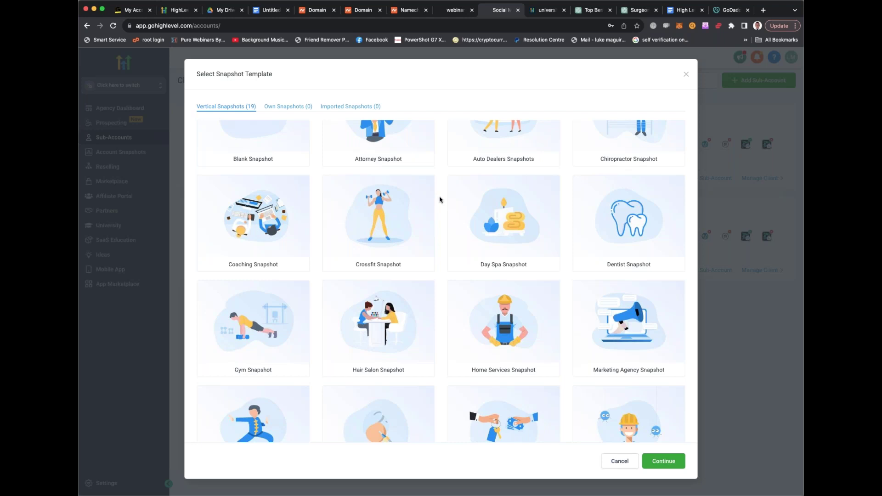
{"action": "mouse_move", "coordinate": [394, 203]}
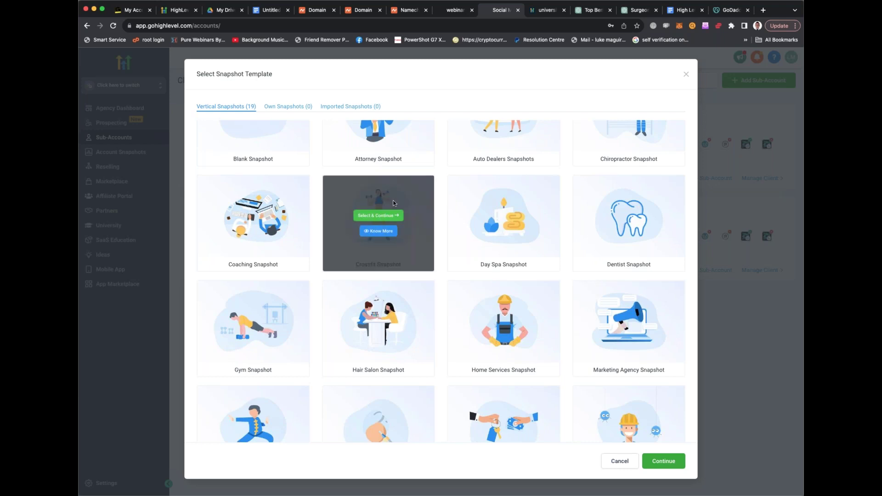
{"action": "mouse_move", "coordinate": [285, 324]}
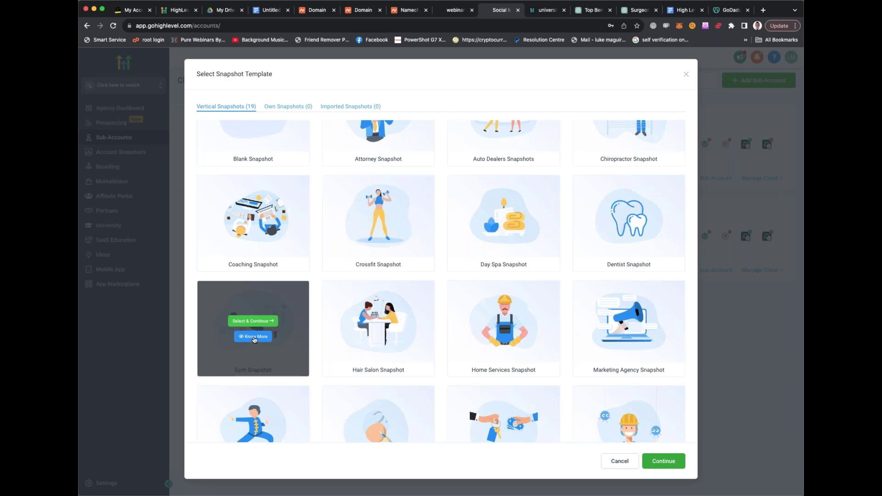
{"action": "mouse_move", "coordinate": [379, 234]}
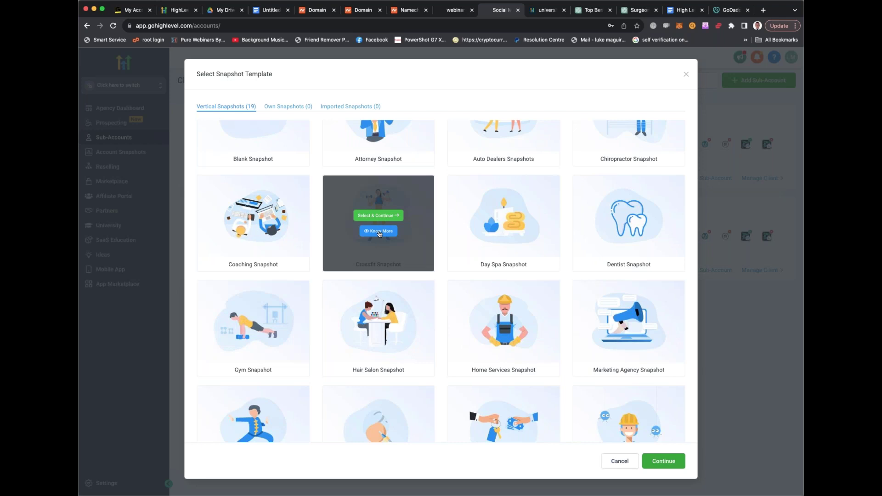
{"action": "left_click", "coordinate": [378, 215]}
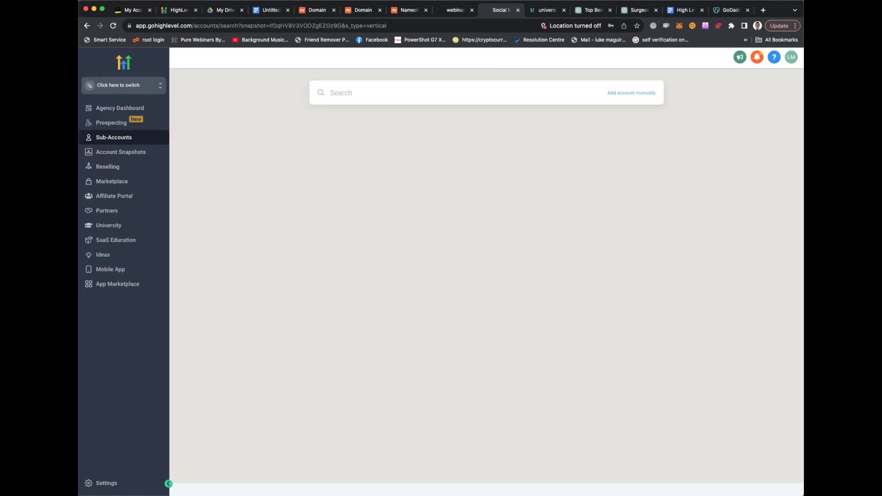
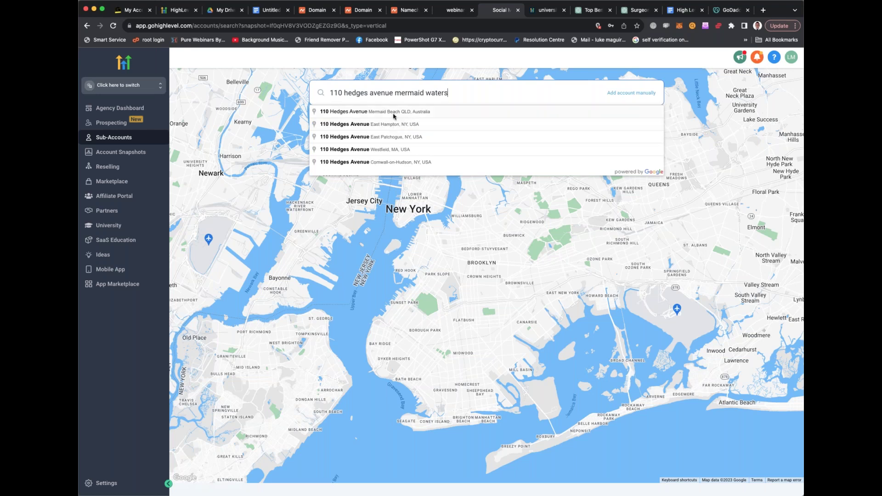
{"action": "left_click", "coordinate": [394, 115]}
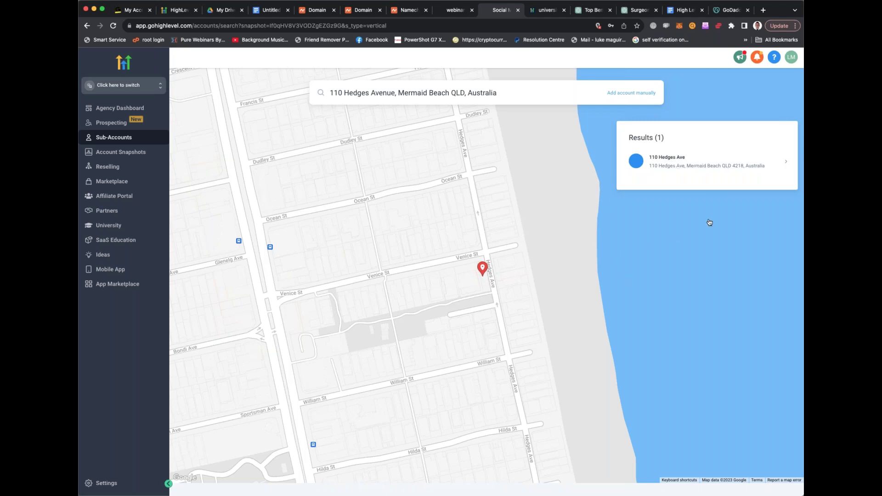
{"action": "left_click", "coordinate": [706, 165]}
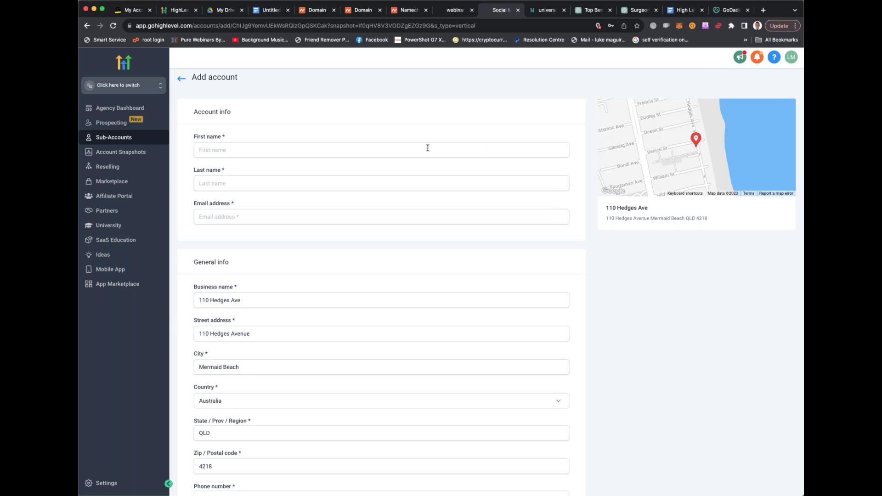
Enter the owner's first name, last name and e-mail address, replacing a mistyped e-mail
{"action": "left_click", "coordinate": [415, 149]}
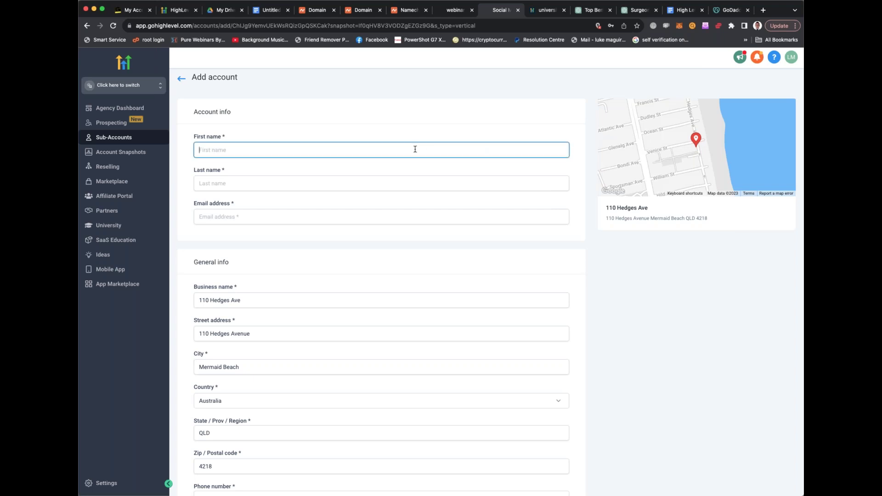
{"action": "type", "text": "Luke"}
{"action": "key", "text": "Tab"}
{"action": "type", "text": "Maguire"}
{"action": "key", "text": "Tab"}
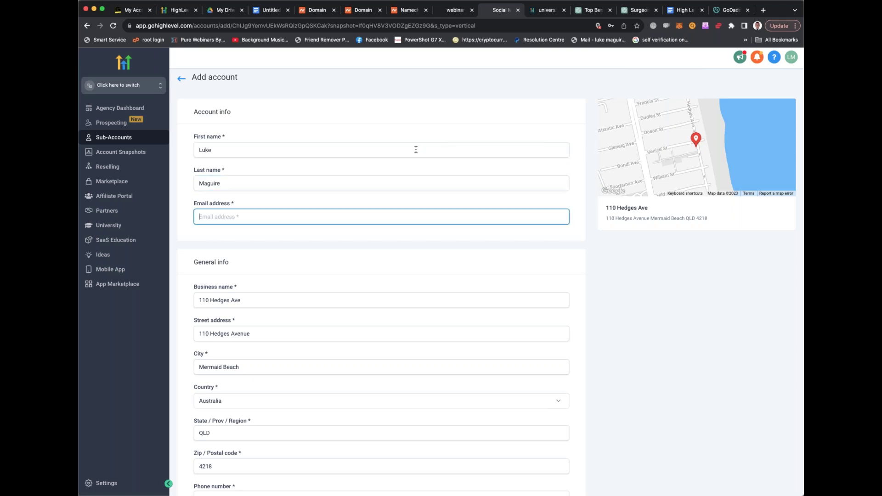
{"action": "triple_click", "coordinate": [216, 217]}
{"action": "key", "text": "BackSpace"}
Add the owner's phone number, set time zone to GMT+10:00 Australia/Brisbane (AEST), and save
{"action": "scroll", "coordinate": [240, 208], "scroll_direction": "down", "scroll_amount": 3}
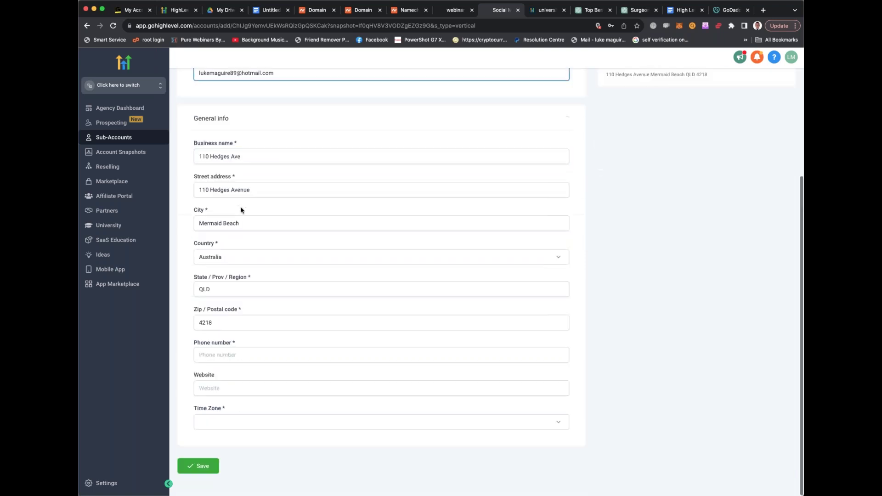
{"action": "left_click", "coordinate": [239, 354]}
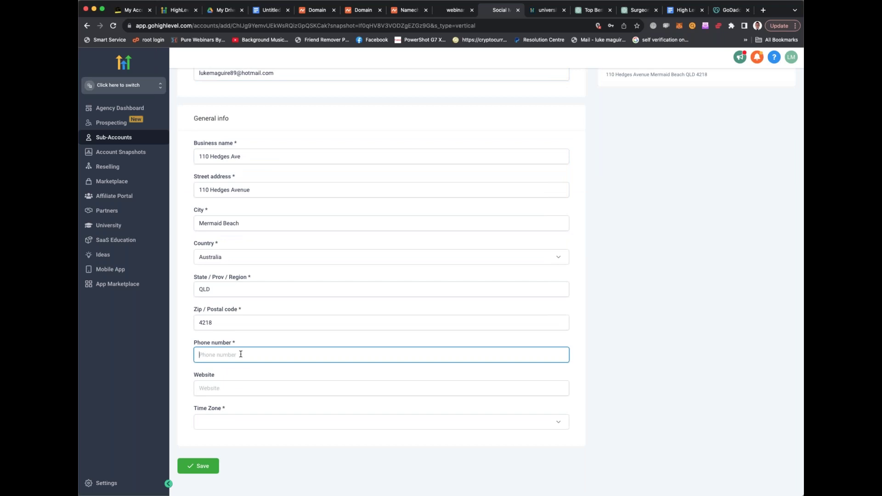
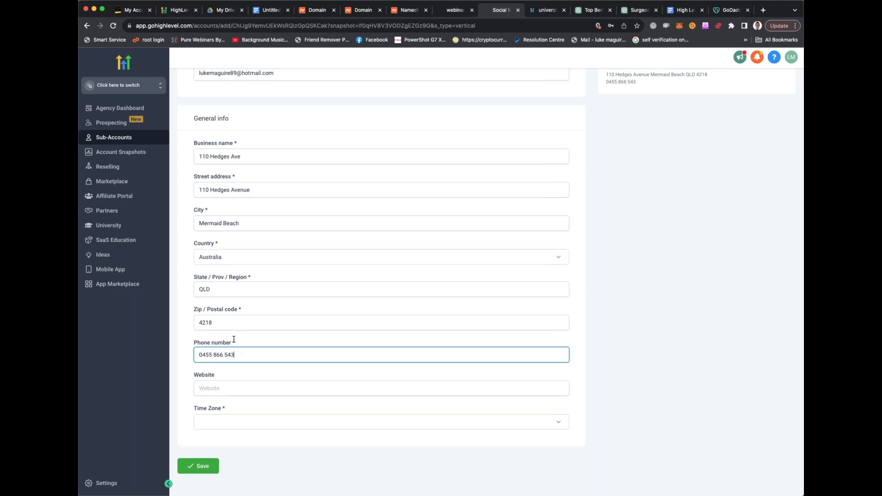
{"action": "key", "text": "Tab"}
{"action": "left_click", "coordinate": [232, 421]}
{"action": "scroll", "coordinate": [248, 375], "scroll_direction": "down", "scroll_amount": 5}
{"action": "scroll", "coordinate": [247, 376], "scroll_direction": "down", "scroll_amount": 10}
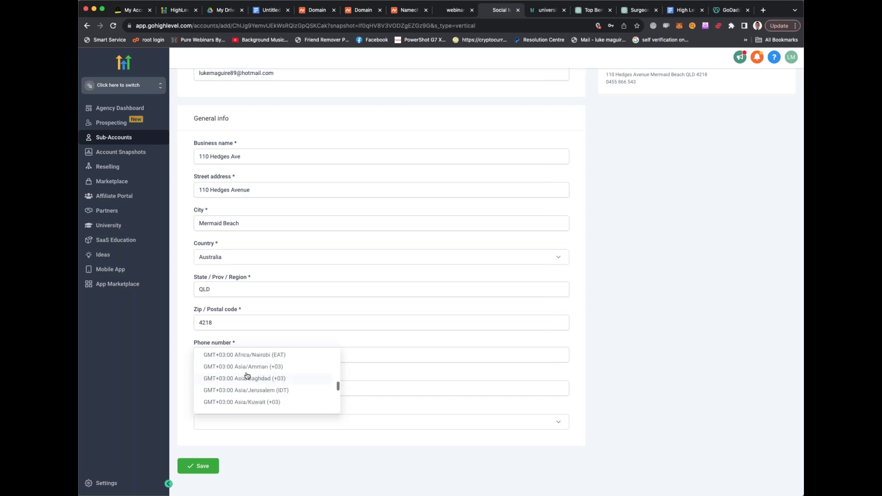
{"action": "scroll", "coordinate": [250, 386], "scroll_direction": "down", "scroll_amount": 4}
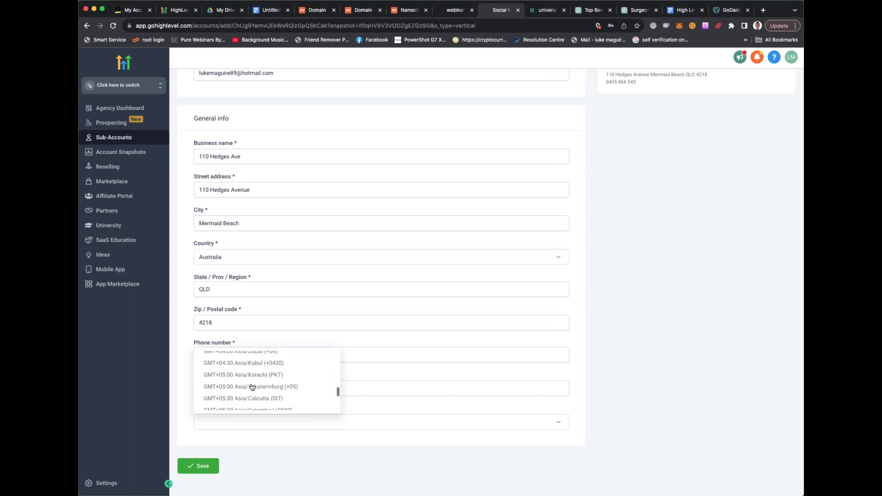
{"action": "scroll", "coordinate": [251, 387], "scroll_direction": "down", "scroll_amount": 5}
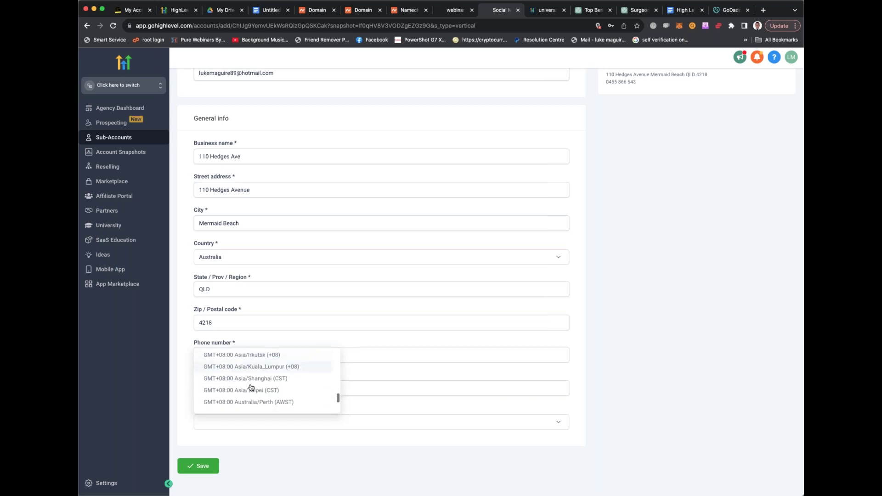
{"action": "scroll", "coordinate": [252, 387], "scroll_direction": "down", "scroll_amount": 1}
{"action": "scroll", "coordinate": [262, 390], "scroll_direction": "down", "scroll_amount": 3}
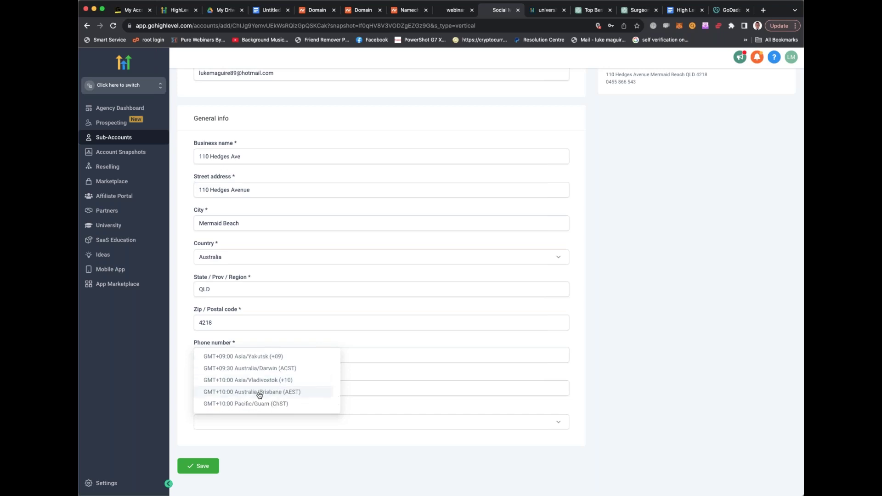
{"action": "left_click", "coordinate": [259, 394]}
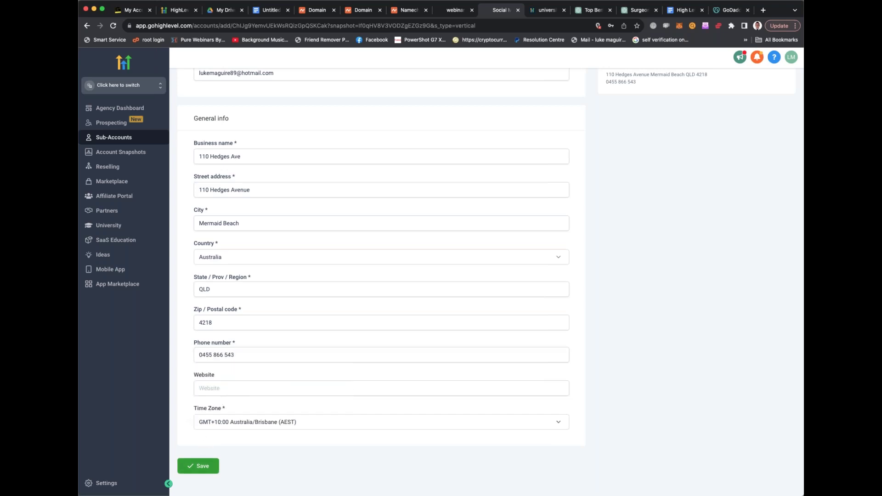
{"action": "left_click", "coordinate": [204, 466]}
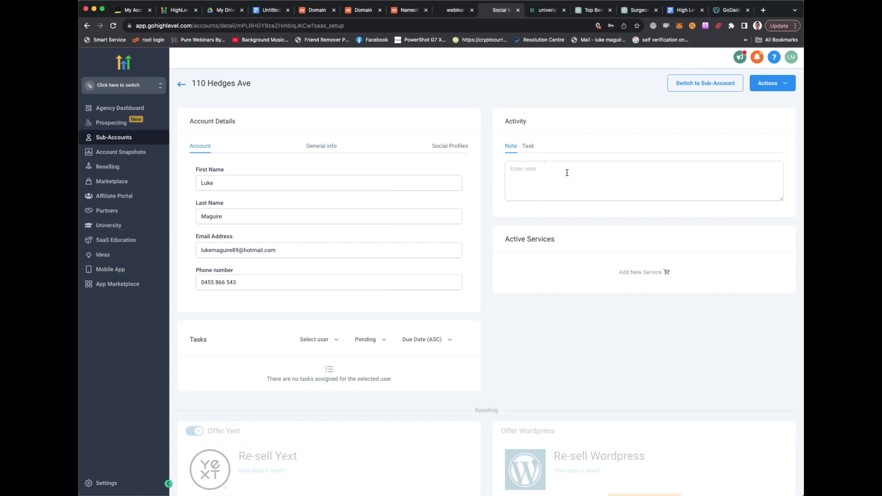
{"action": "scroll", "coordinate": [567, 189], "scroll_direction": "down", "scroll_amount": 4}
{"action": "scroll", "coordinate": [419, 175], "scroll_direction": "up", "scroll_amount": 4}
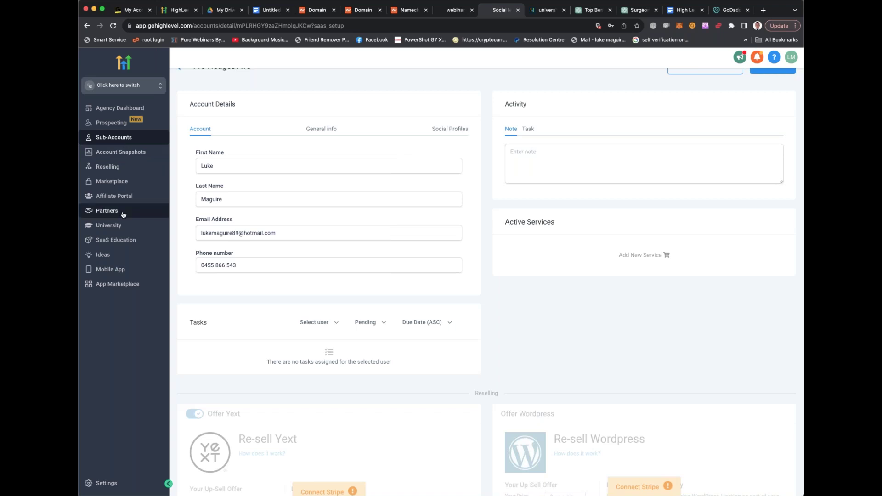
{"action": "left_click", "coordinate": [138, 90]}
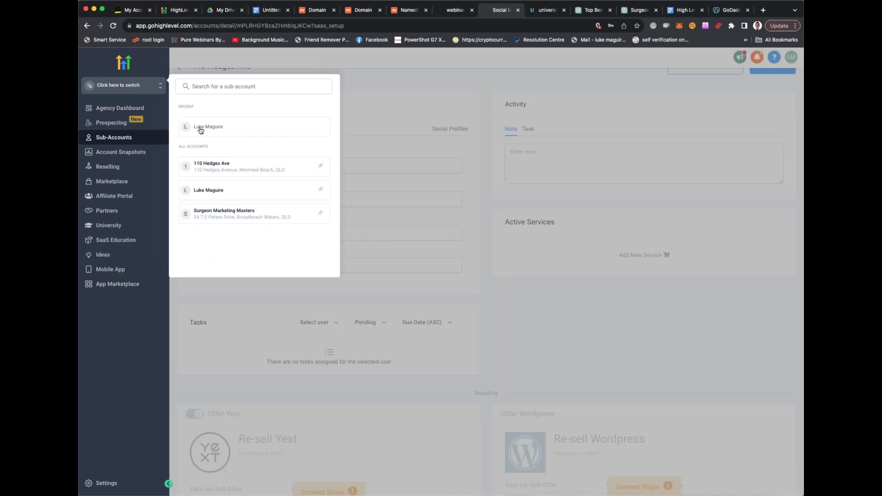
{"action": "left_click", "coordinate": [229, 170]}
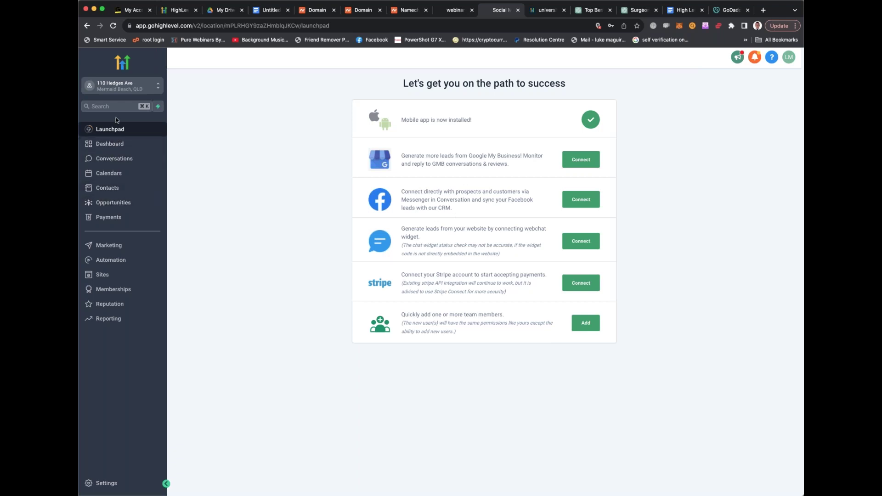
Tour the sub-account's Dashboard, weekly Calendar and Appointments list, ending on the empty Contacts list
{"action": "left_click", "coordinate": [115, 218]}
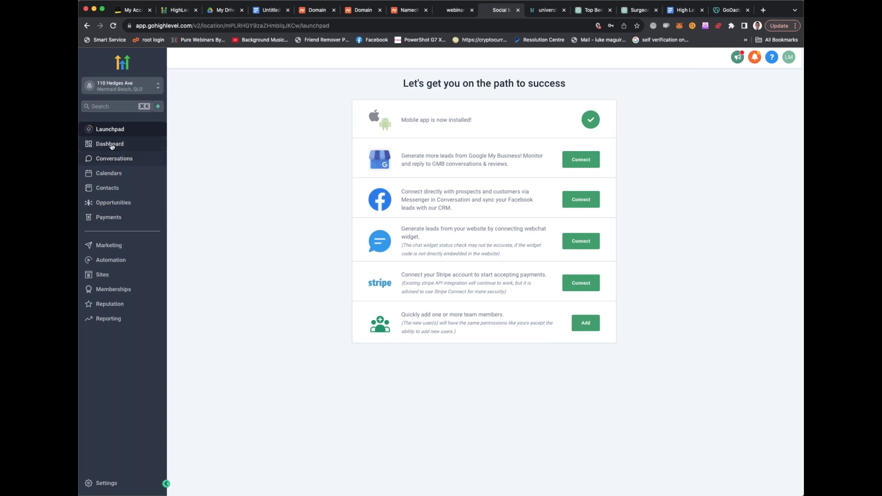
{"action": "left_click", "coordinate": [111, 145]}
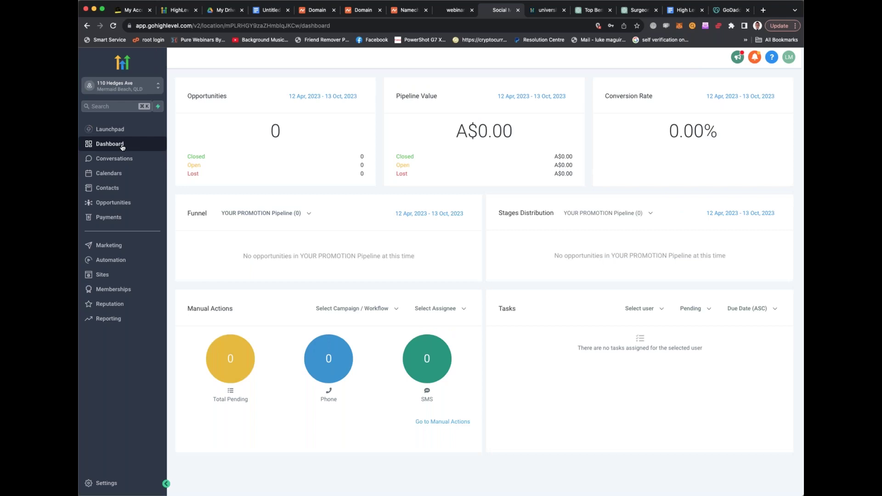
{"action": "left_click", "coordinate": [118, 177]}
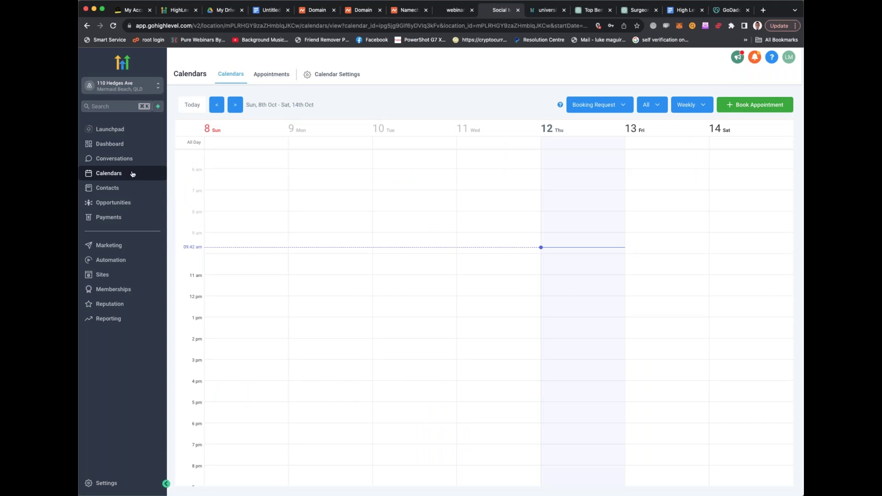
{"action": "left_click", "coordinate": [265, 75]}
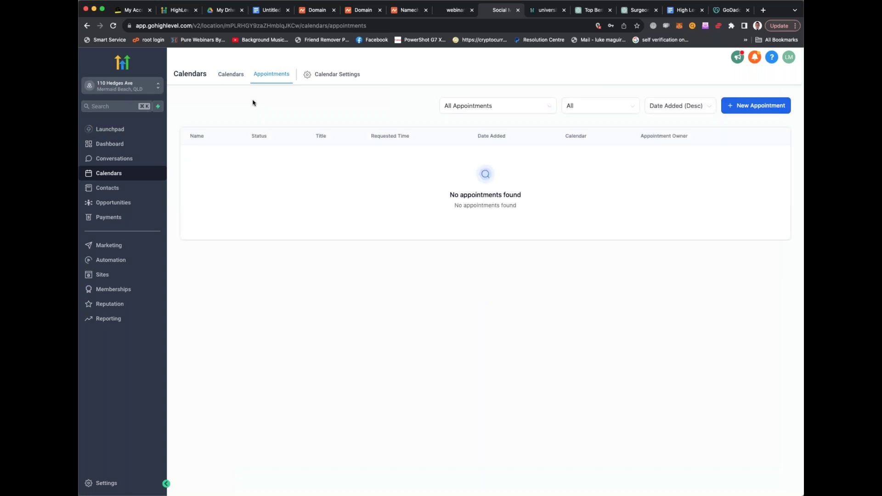
{"action": "left_click", "coordinate": [127, 190]}
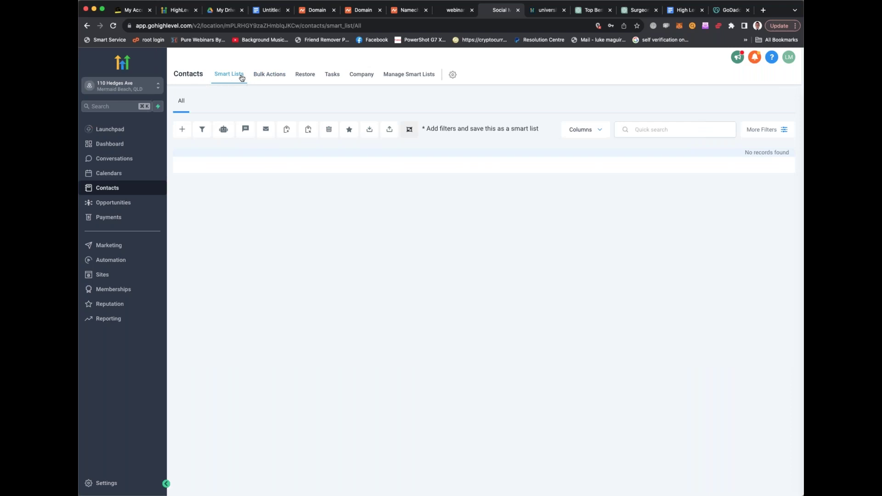
Check contacts' bulk actions, Opportunities pipelines and Payments, finishing on the empty Automation workflows list
{"action": "left_click", "coordinate": [267, 79]}
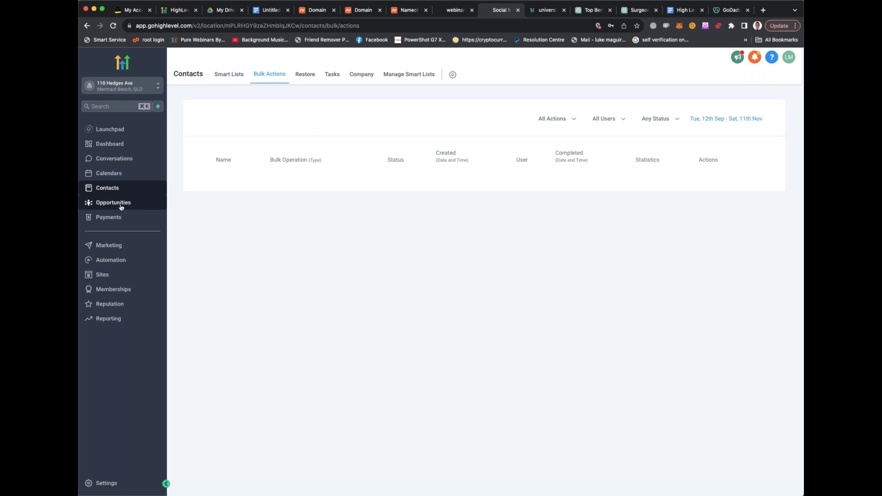
{"action": "left_click", "coordinate": [121, 207]}
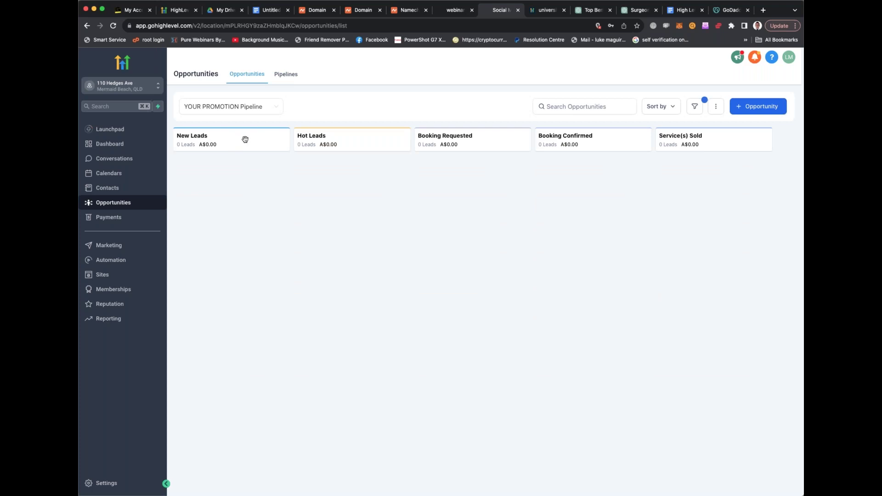
{"action": "left_click", "coordinate": [286, 76]}
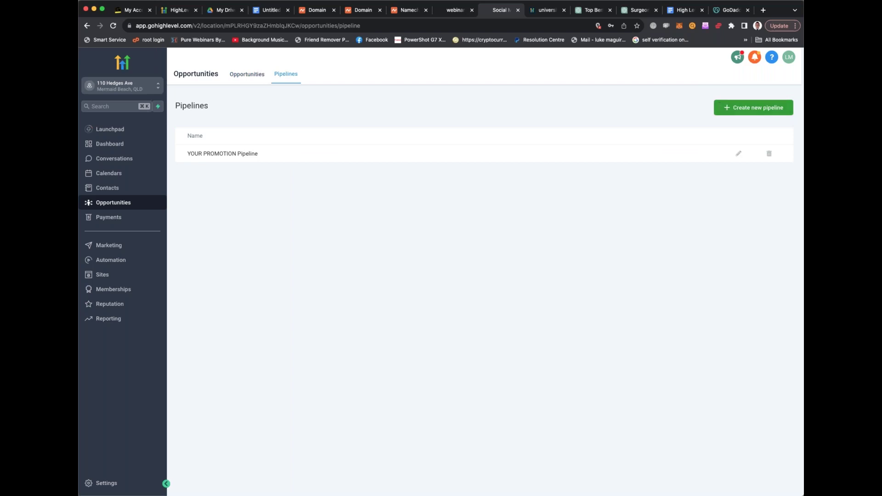
{"action": "left_click", "coordinate": [116, 219]}
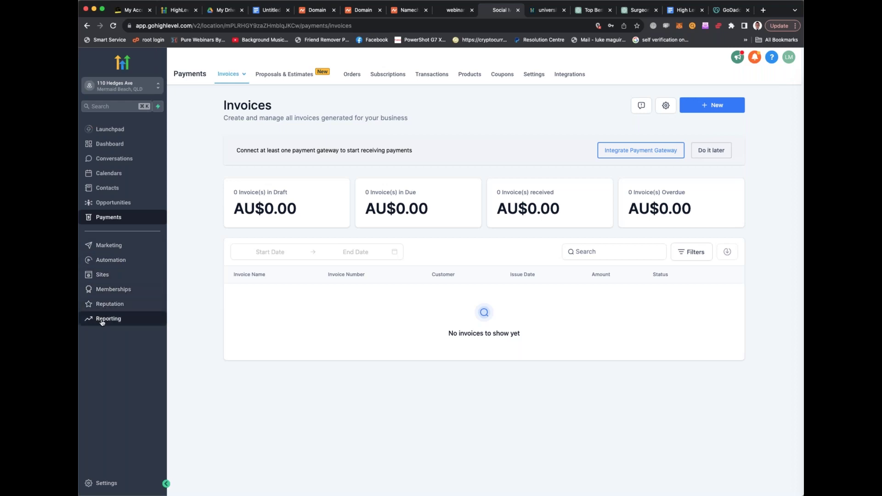
{"action": "left_click", "coordinate": [110, 261]}
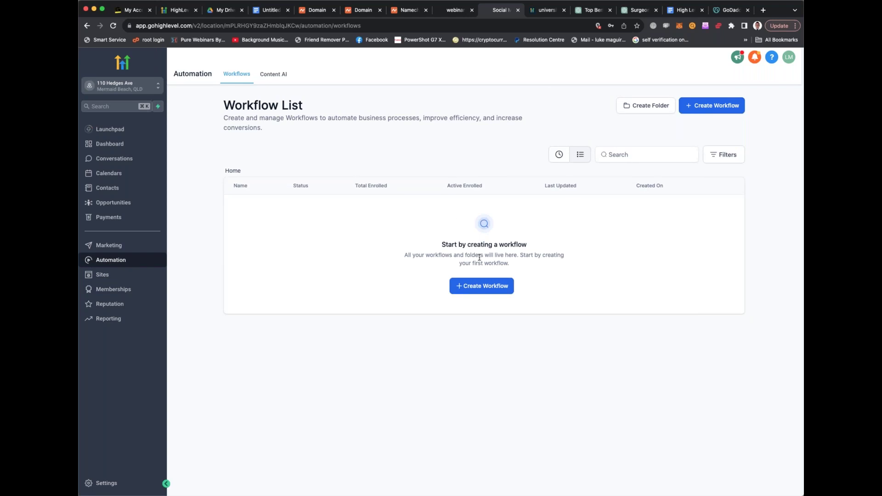
Create a new workflow by selecting the 'Recipe - Birthday Template' from the template grid
{"action": "left_click", "coordinate": [473, 285]}
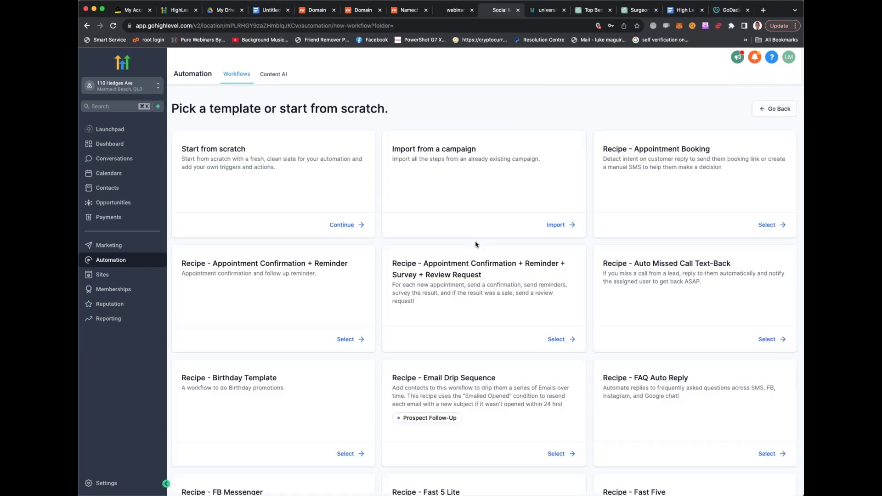
{"action": "scroll", "coordinate": [466, 215], "scroll_direction": "down", "scroll_amount": 2}
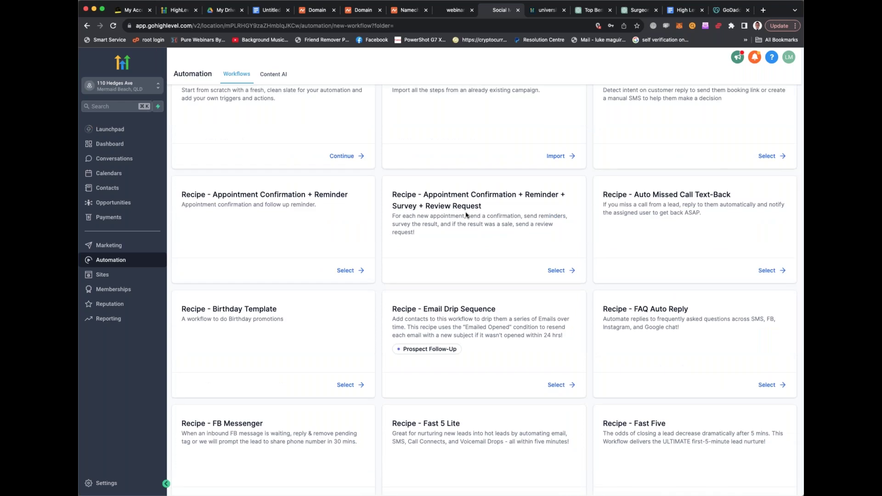
{"action": "scroll", "coordinate": [466, 215], "scroll_direction": "down", "scroll_amount": 4}
{"action": "scroll", "coordinate": [466, 215], "scroll_direction": "down", "scroll_amount": 2}
{"action": "scroll", "coordinate": [465, 215], "scroll_direction": "up", "scroll_amount": 7}
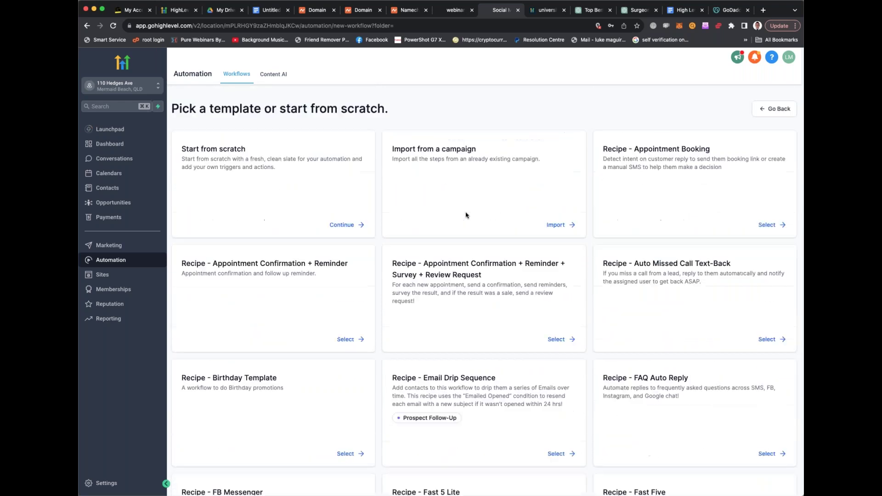
{"action": "scroll", "coordinate": [465, 215], "scroll_direction": "down", "scroll_amount": 1}
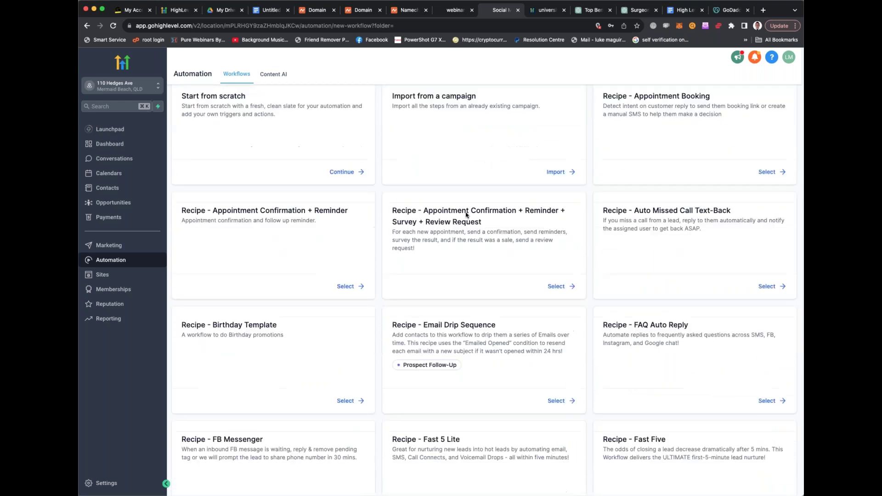
{"action": "scroll", "coordinate": [466, 215], "scroll_direction": "down", "scroll_amount": 1}
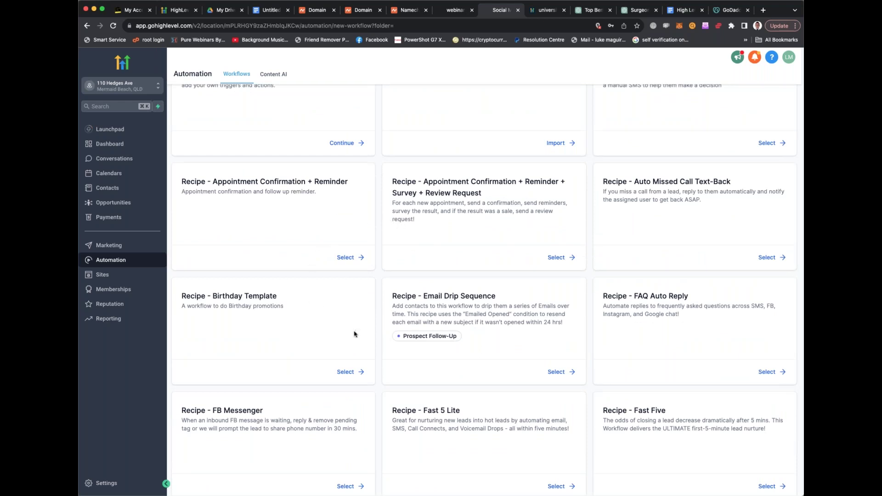
{"action": "left_click", "coordinate": [345, 372]}
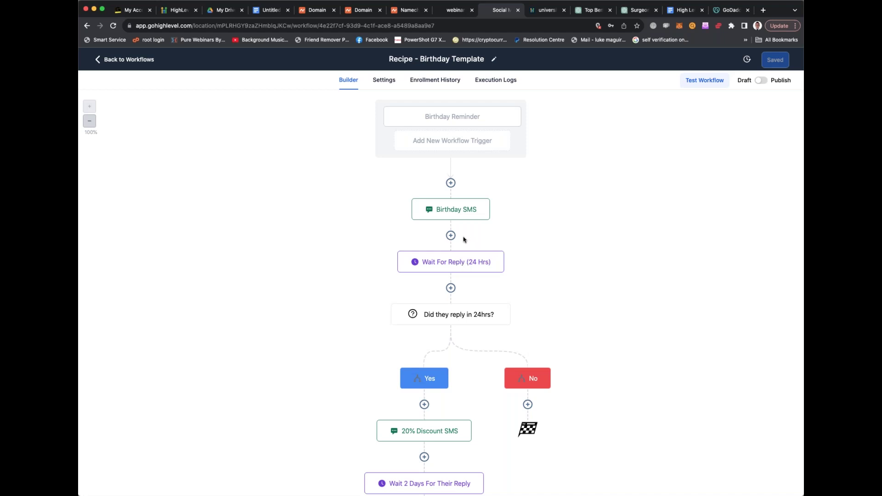
Scroll through the Birthday workflow to review its SMS, 24-hour wait and reply-check steps
{"action": "scroll", "coordinate": [463, 241], "scroll_direction": "down", "scroll_amount": 1}
{"action": "scroll", "coordinate": [464, 239], "scroll_direction": "down", "scroll_amount": 1}
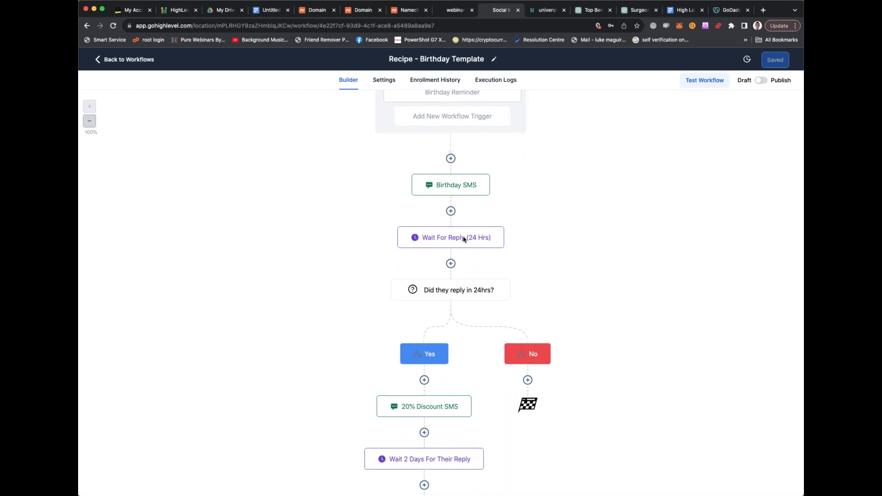
{"action": "scroll", "coordinate": [464, 239], "scroll_direction": "down", "scroll_amount": 1}
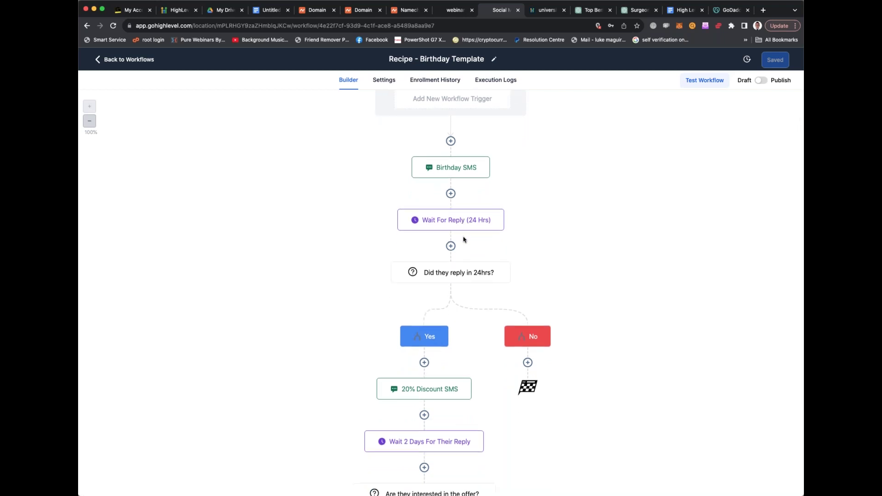
{"action": "scroll", "coordinate": [463, 240], "scroll_direction": "down", "scroll_amount": 3}
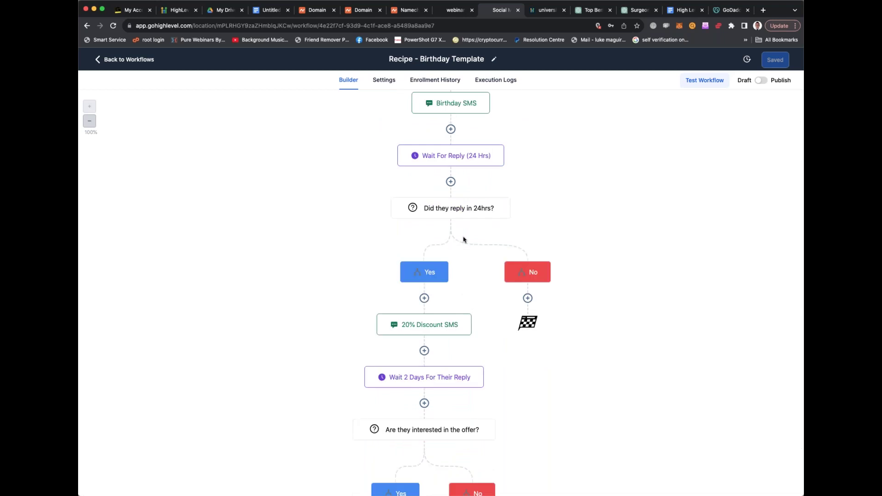
{"action": "scroll", "coordinate": [463, 239], "scroll_direction": "down", "scroll_amount": 3}
{"action": "scroll", "coordinate": [463, 238], "scroll_direction": "up", "scroll_amount": 8}
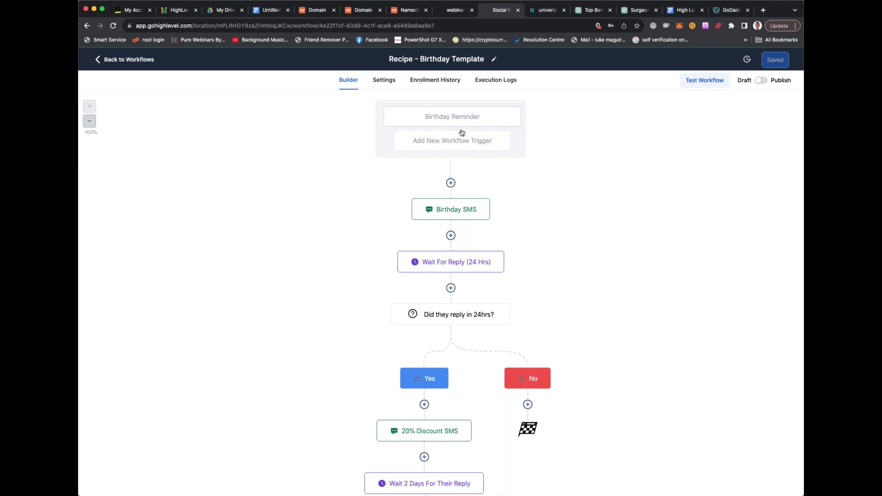
Open the Birthday SMS step, read its greeting message, and select the Test Phone Number field
{"action": "left_click", "coordinate": [445, 209]}
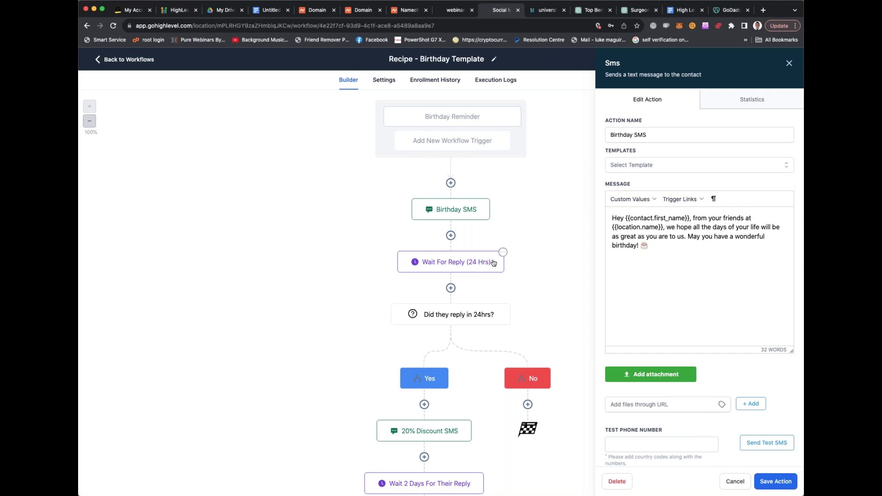
{"action": "scroll", "coordinate": [482, 262], "scroll_direction": "down", "scroll_amount": 1}
{"action": "scroll", "coordinate": [482, 263], "scroll_direction": "down", "scroll_amount": 1}
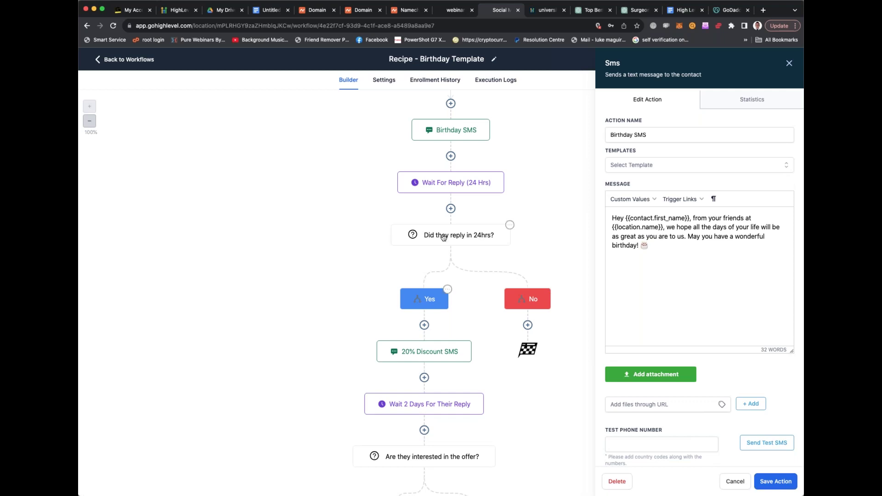
{"action": "scroll", "coordinate": [443, 236], "scroll_direction": "down", "scroll_amount": 2}
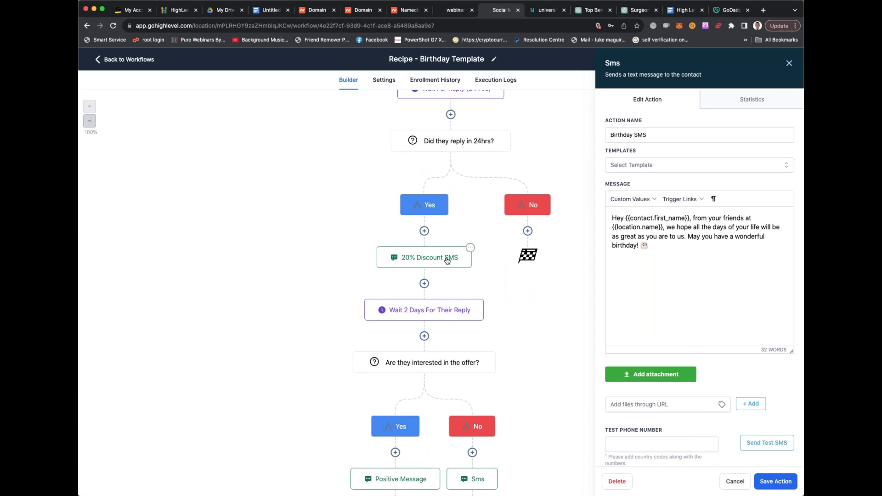
{"action": "scroll", "coordinate": [447, 261], "scroll_direction": "down", "scroll_amount": 1}
{"action": "scroll", "coordinate": [447, 260], "scroll_direction": "down", "scroll_amount": 1}
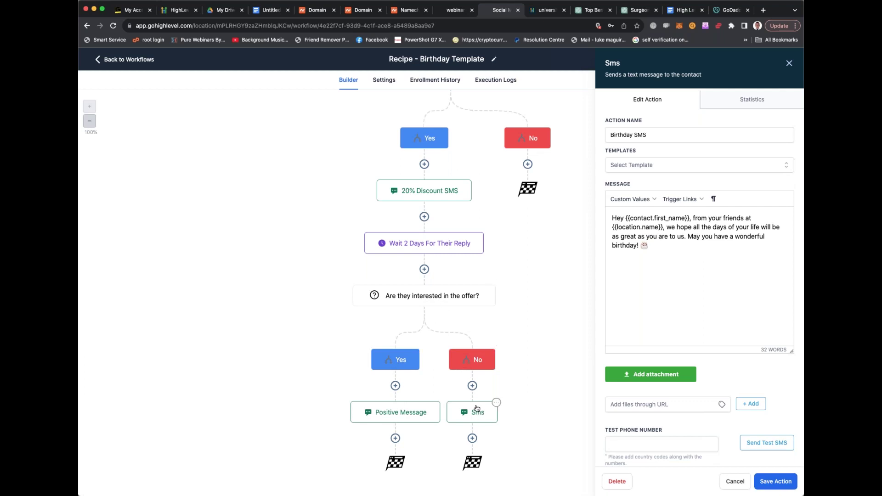
{"action": "left_click", "coordinate": [671, 445]}
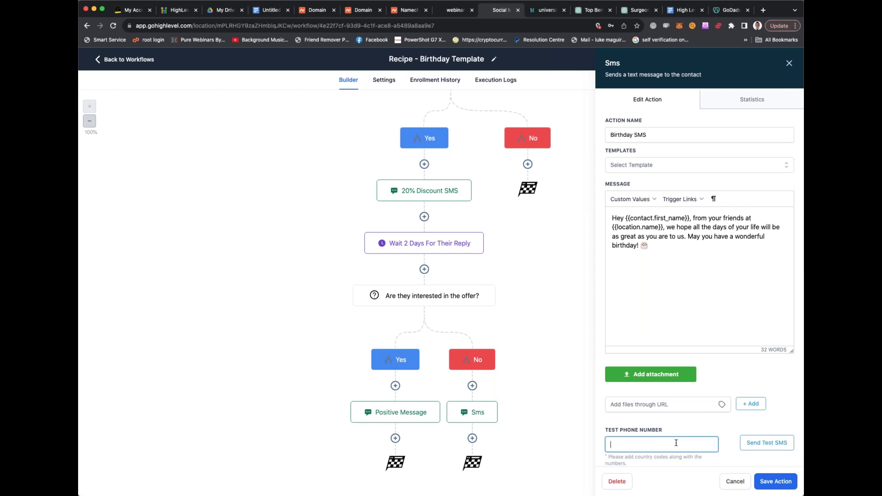
{"action": "scroll", "coordinate": [547, 338], "scroll_direction": "up", "scroll_amount": 5}
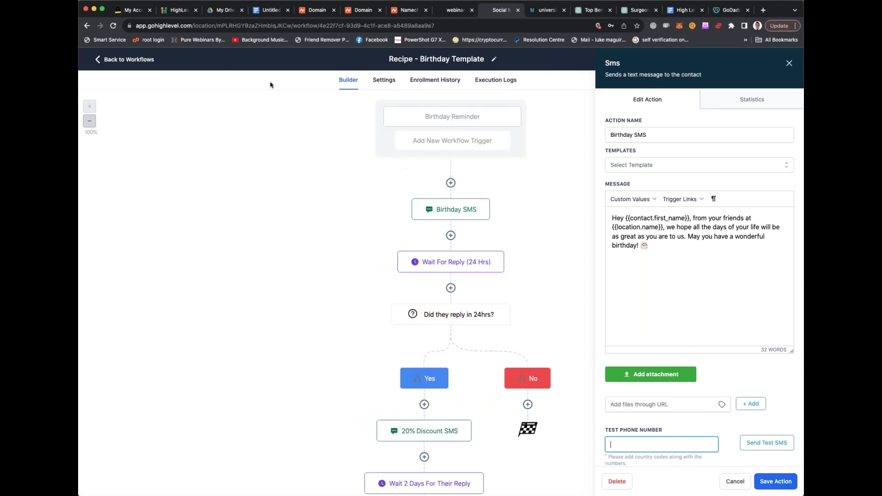
Return to Workflows, open Content AI, and filter by Social Planner, Blog, then Funnel
{"action": "left_click", "coordinate": [107, 60]}
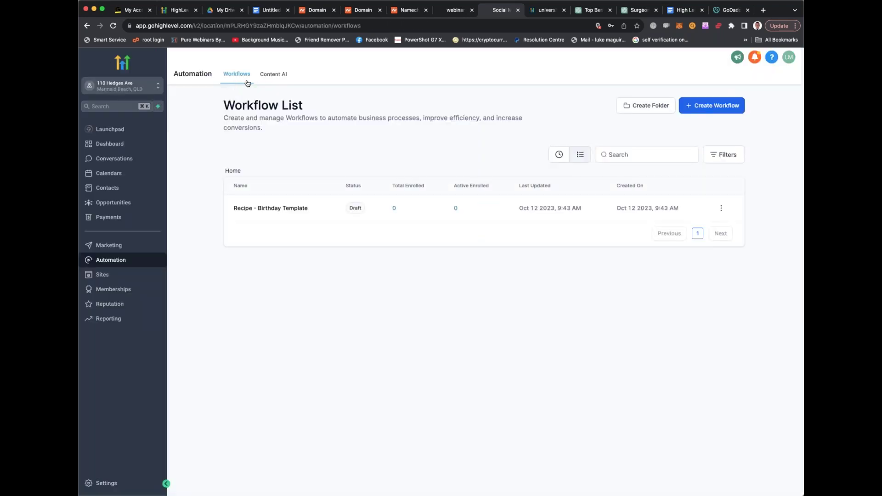
{"action": "left_click", "coordinate": [275, 77]}
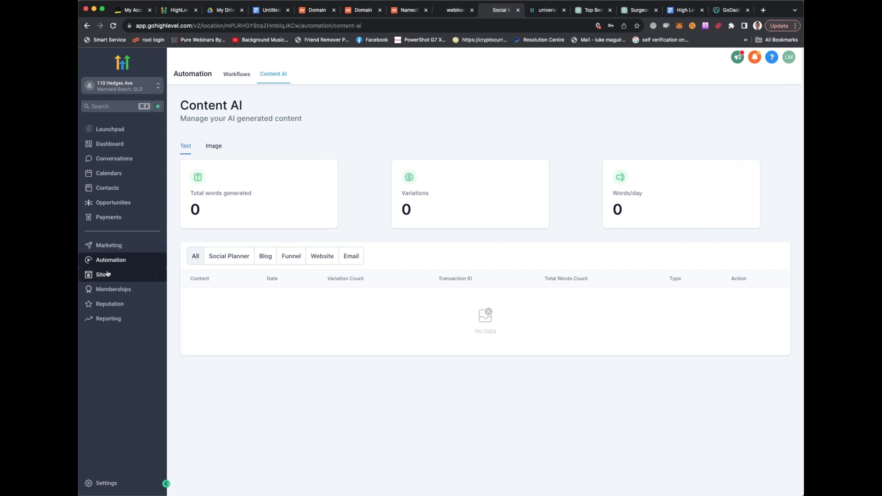
{"action": "left_click", "coordinate": [225, 259]}
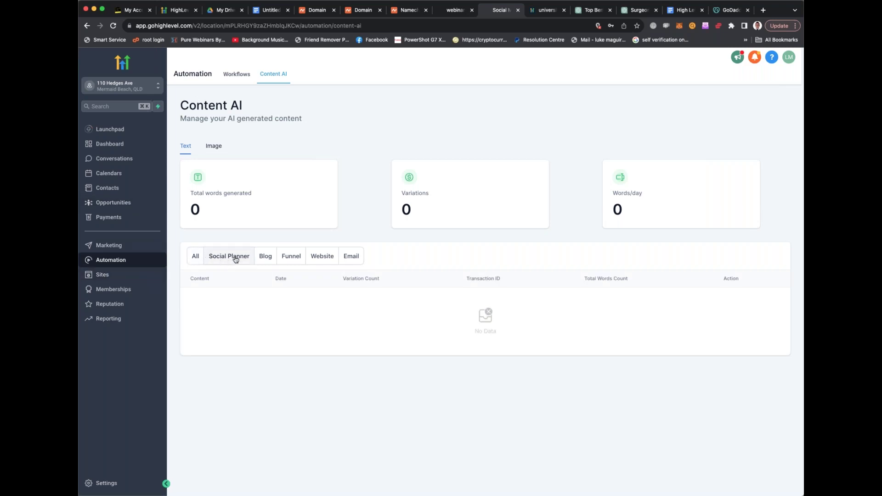
{"action": "left_click", "coordinate": [261, 261]}
{"action": "left_click", "coordinate": [294, 261]}
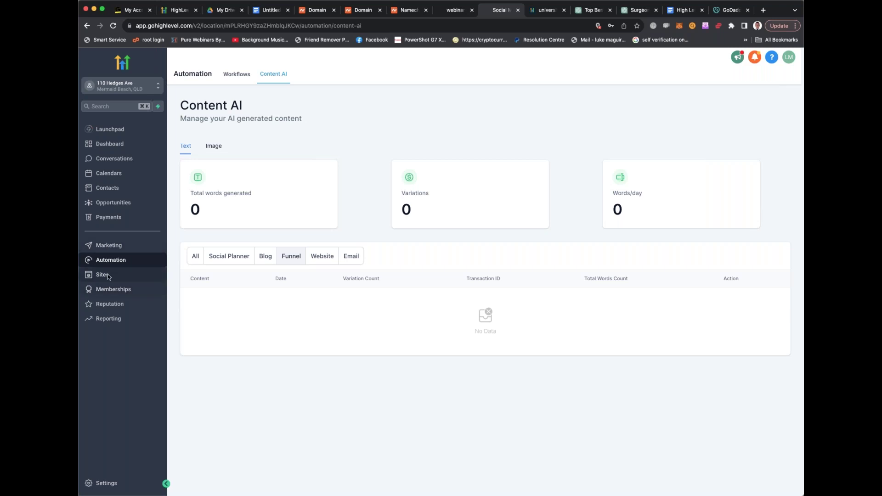
View the Sites funnels list, then use the location switcher to return to the agency Client List
{"action": "left_click", "coordinate": [106, 277]}
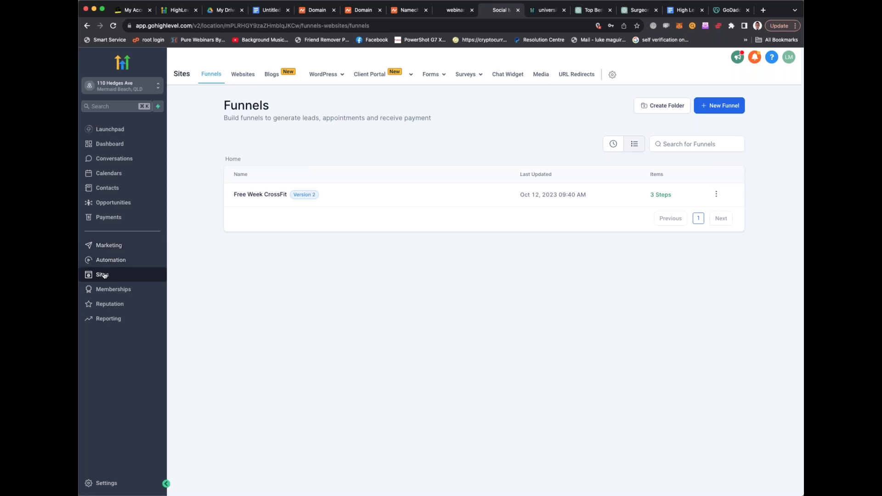
{"action": "left_click", "coordinate": [105, 88]}
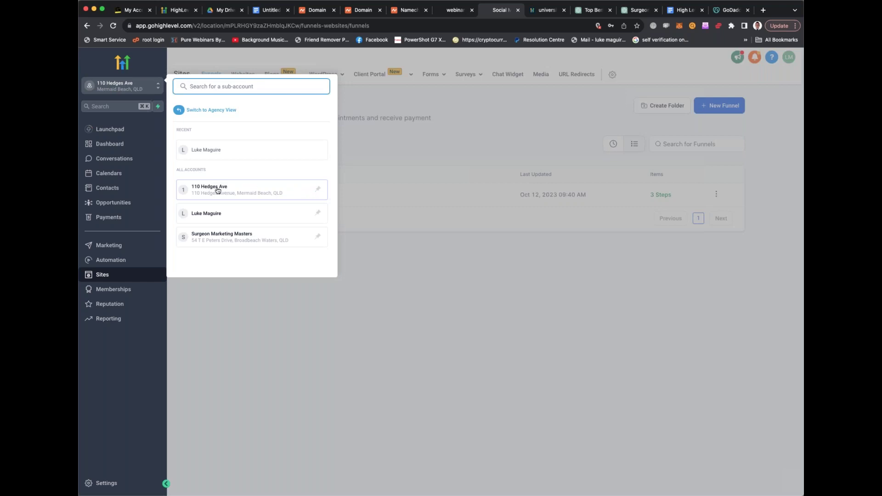
{"action": "left_click", "coordinate": [207, 190]}
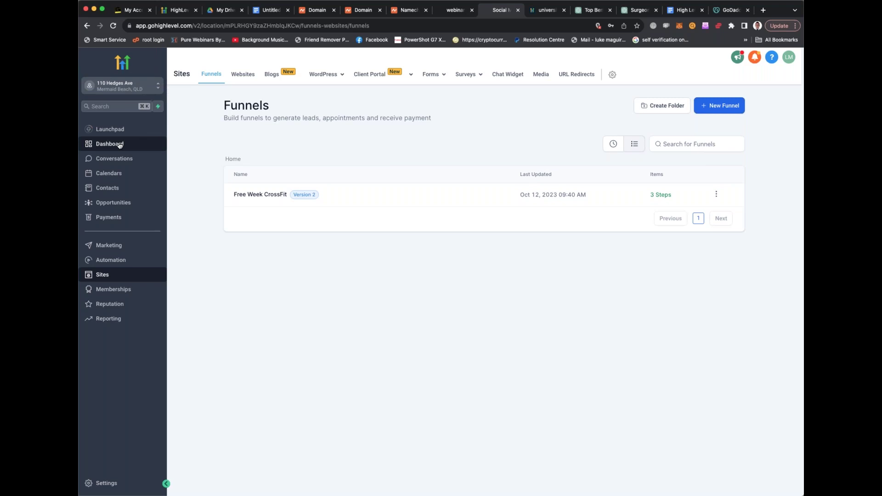
{"action": "left_click", "coordinate": [138, 92]}
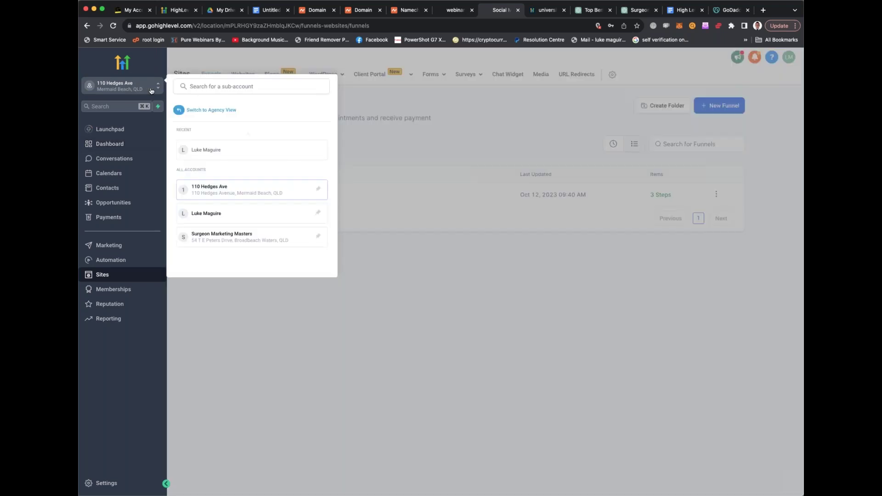
{"action": "key", "text": "Escape"}
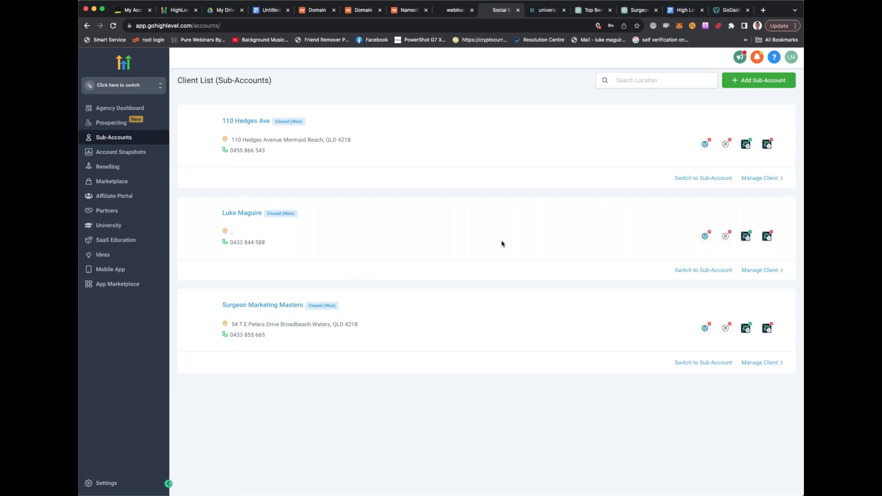
{"action": "left_click", "coordinate": [752, 180]}
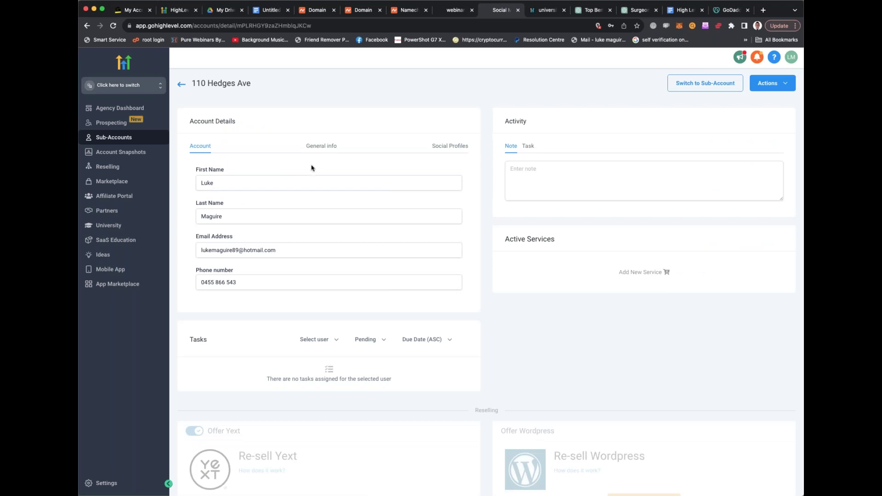
{"action": "left_click", "coordinate": [331, 146]}
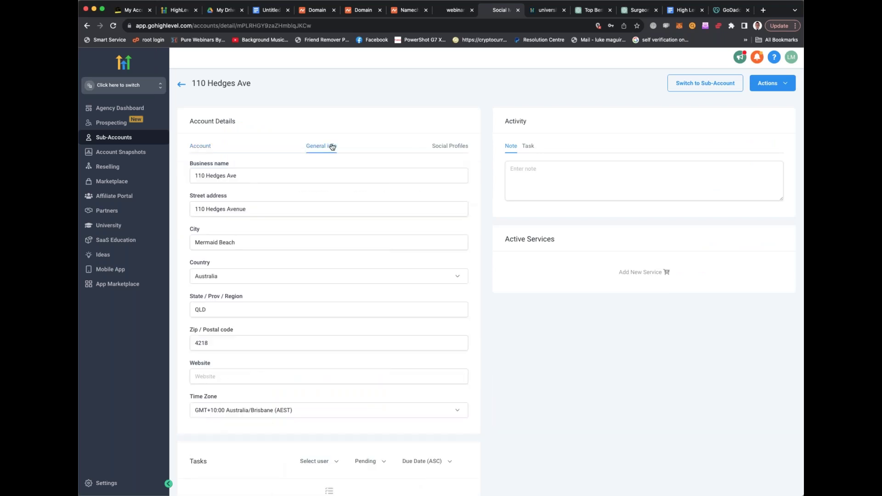
{"action": "left_click_drag", "start_coordinate": [242, 175], "coordinate": [177, 181]}
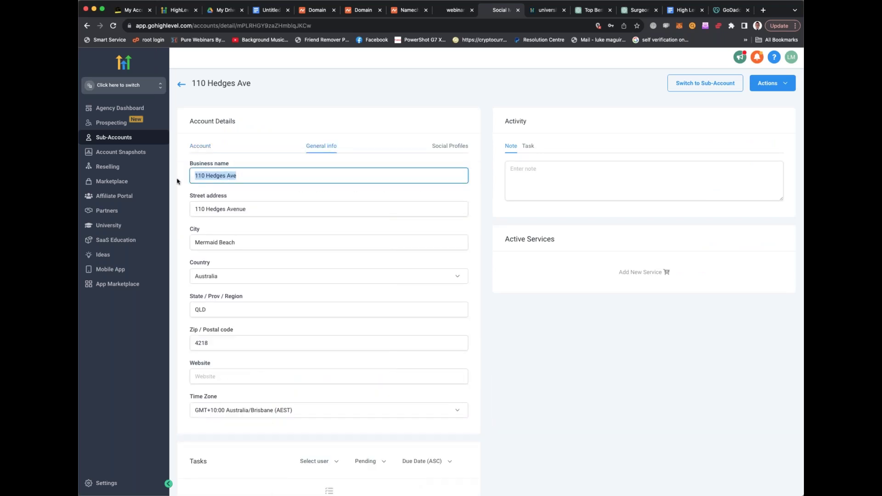
{"action": "key", "text": "BackSpace"}
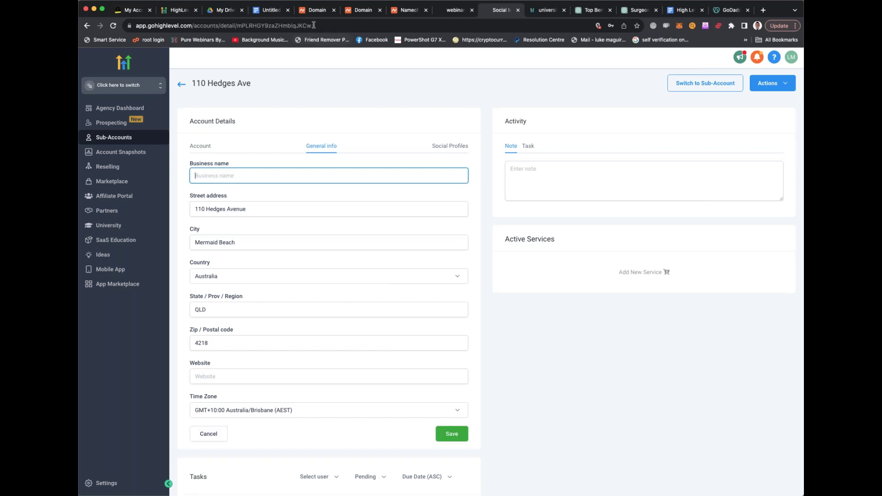
Copy pumpuppromo.com from Namecheap, paste it as the business name, and save
{"action": "left_click", "coordinate": [317, 9]}
{"action": "left_click_drag", "start_coordinate": [377, 151], "coordinate": [276, 150]}
{"action": "key", "text": "super+c"}
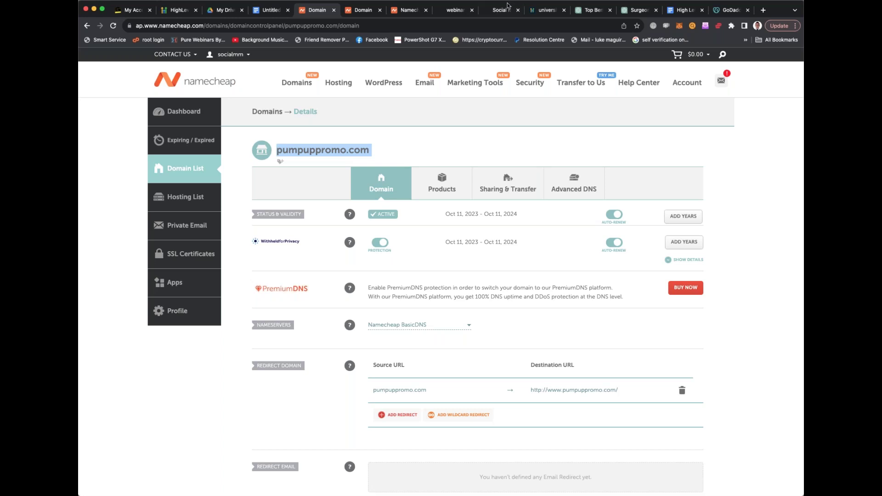
{"action": "left_click", "coordinate": [507, 6]}
{"action": "key", "text": "super+v"}
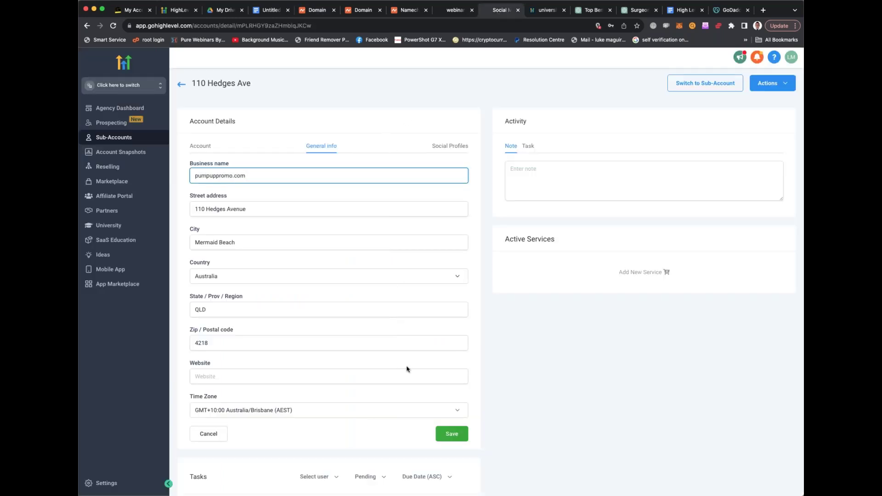
{"action": "left_click", "coordinate": [449, 435]}
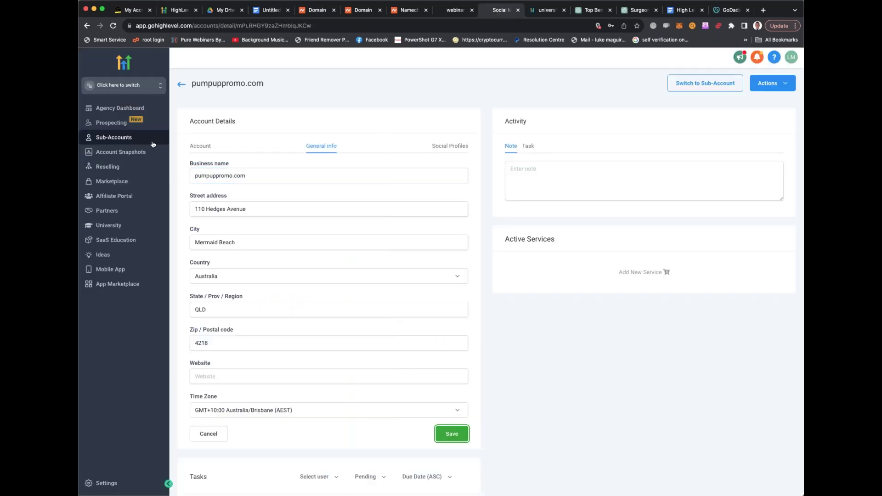
{"action": "left_click", "coordinate": [182, 86]}
{"action": "left_click", "coordinate": [142, 86]}
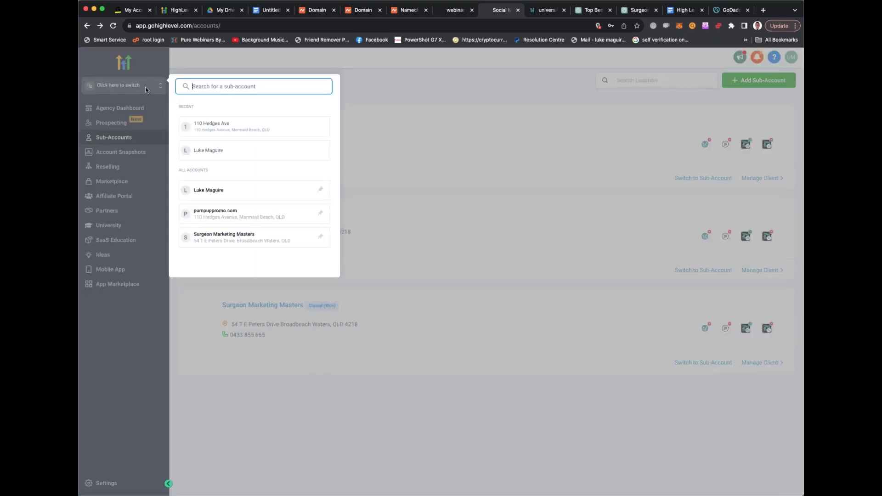
Switch into the pumpuppromo.com sub-account and open its Funnels under Sites
{"action": "left_click", "coordinate": [234, 214]}
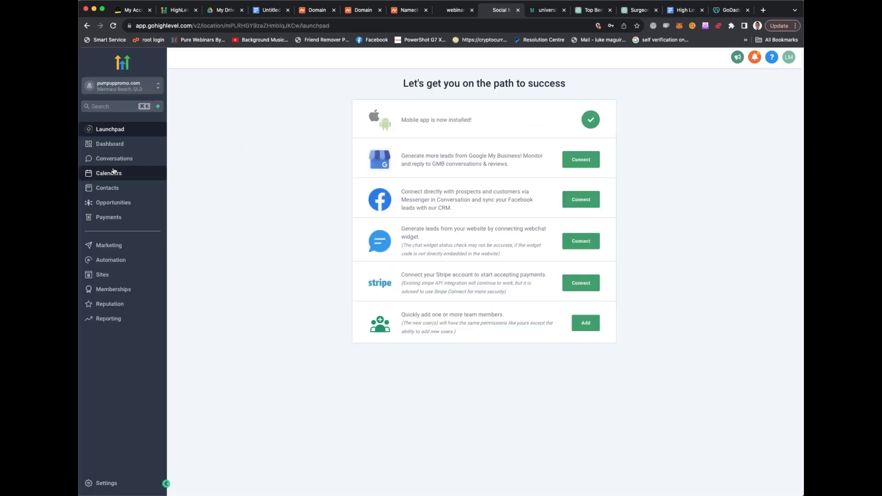
{"action": "left_click", "coordinate": [114, 278]}
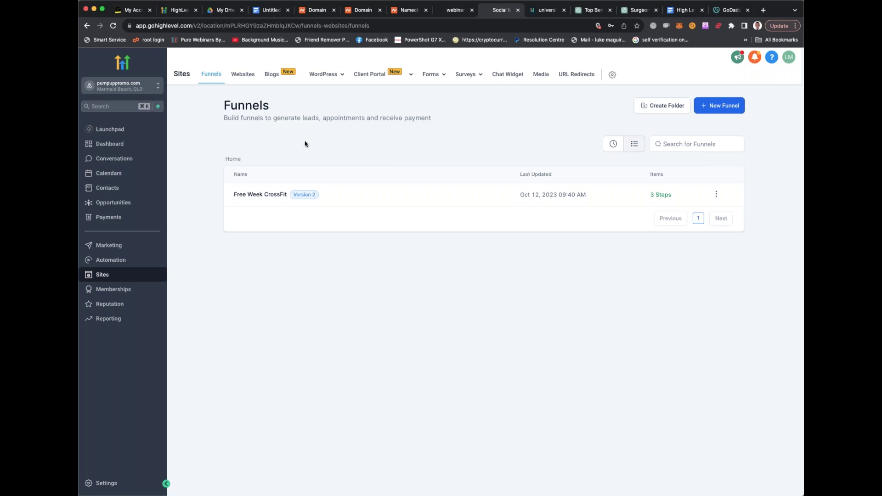
Open the Free Week CrossFit funnel from the Funnels list
{"action": "left_click", "coordinate": [263, 196]}
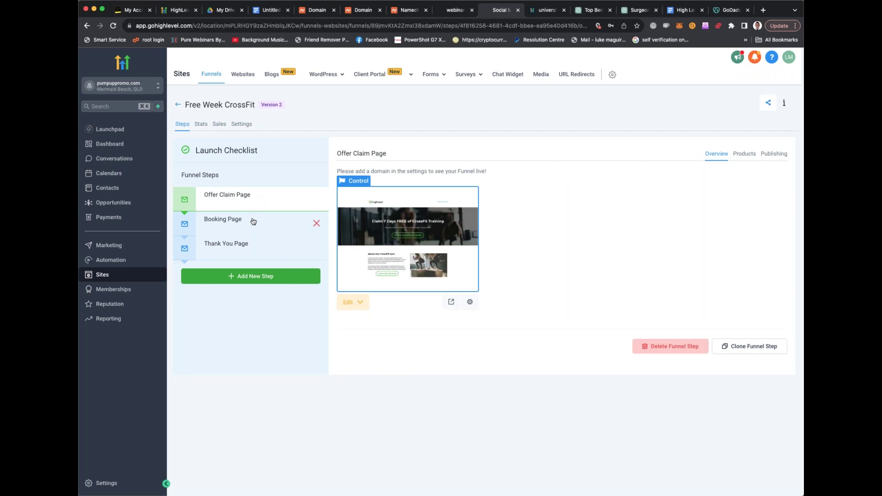
{"action": "left_click", "coordinate": [253, 222]}
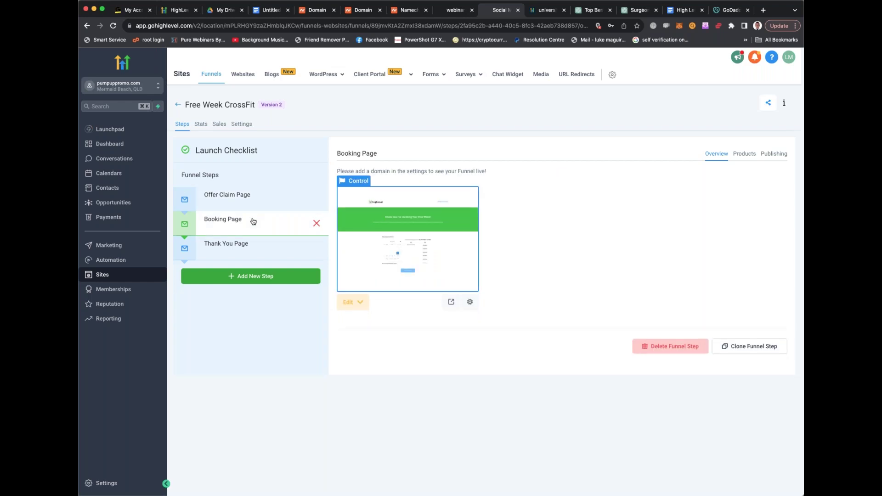
{"action": "left_click", "coordinate": [246, 244]}
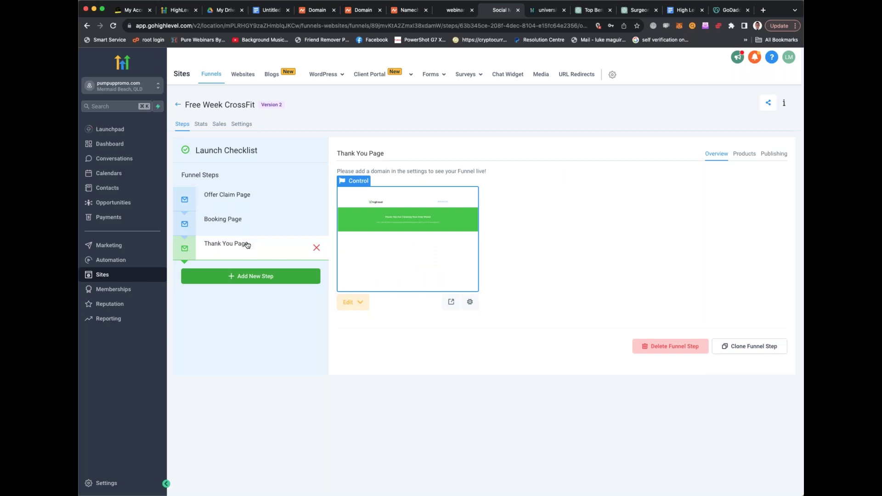
{"action": "left_click", "coordinate": [256, 197]}
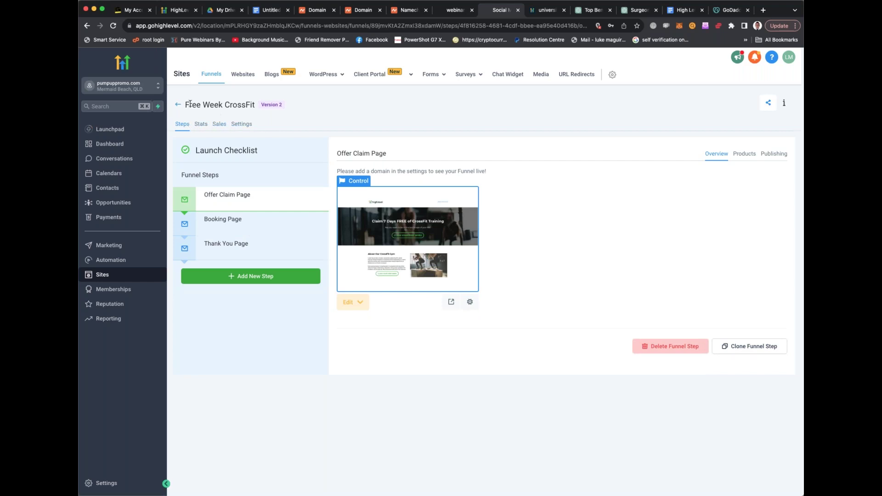
Look through the Websites and Blogs sections, then open the Chat Widget settings
{"action": "left_click", "coordinate": [241, 75]}
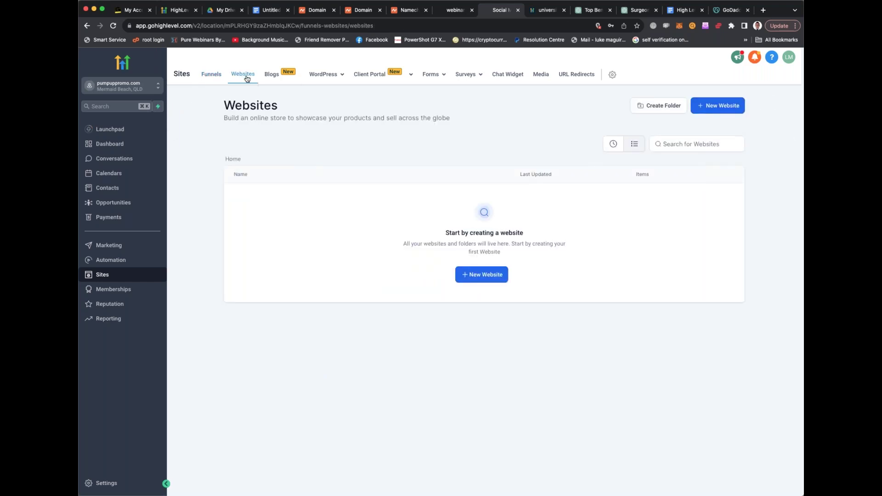
{"action": "left_click", "coordinate": [278, 78]}
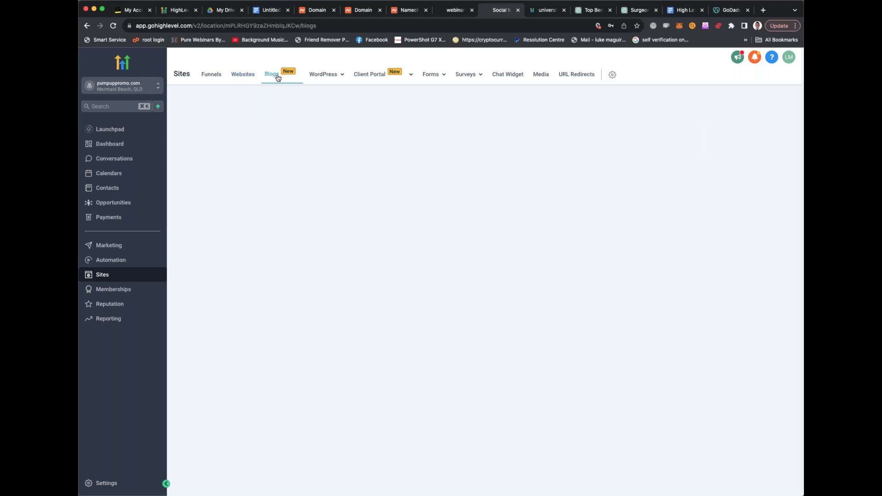
{"action": "mouse_move", "coordinate": [313, 77]}
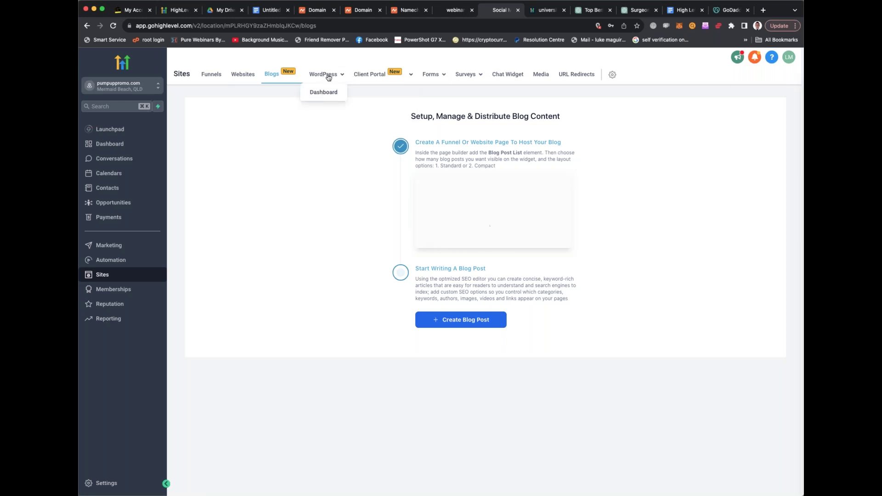
{"action": "mouse_move", "coordinate": [373, 78]}
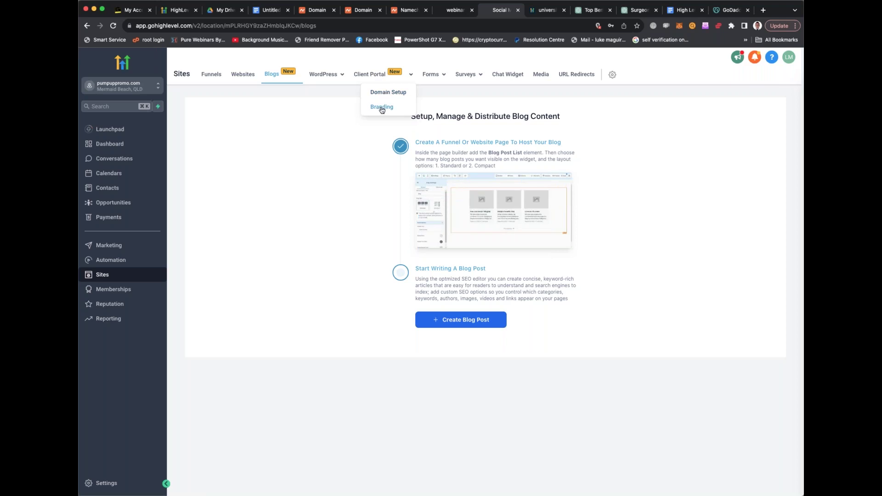
{"action": "mouse_move", "coordinate": [434, 76]}
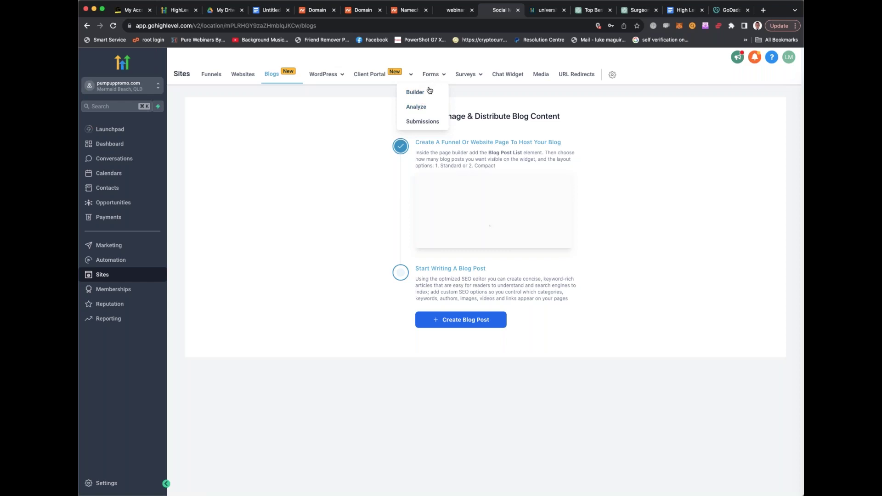
{"action": "mouse_move", "coordinate": [469, 75]}
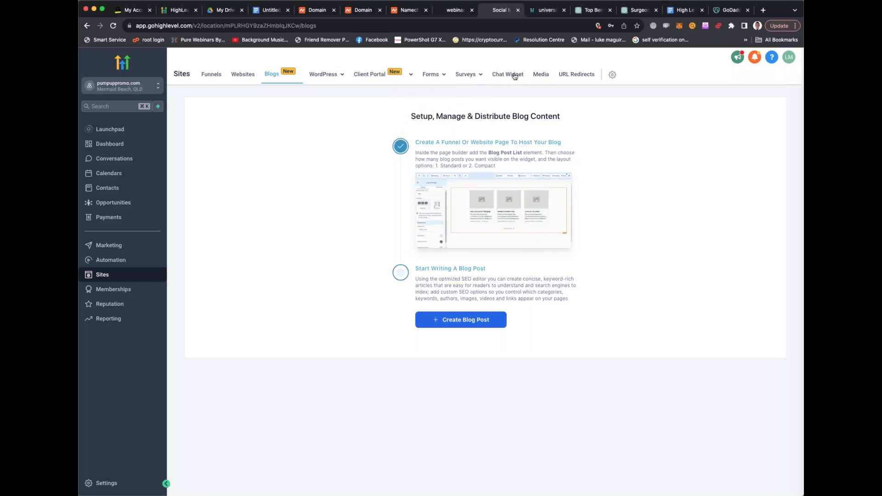
{"action": "left_click", "coordinate": [515, 75]}
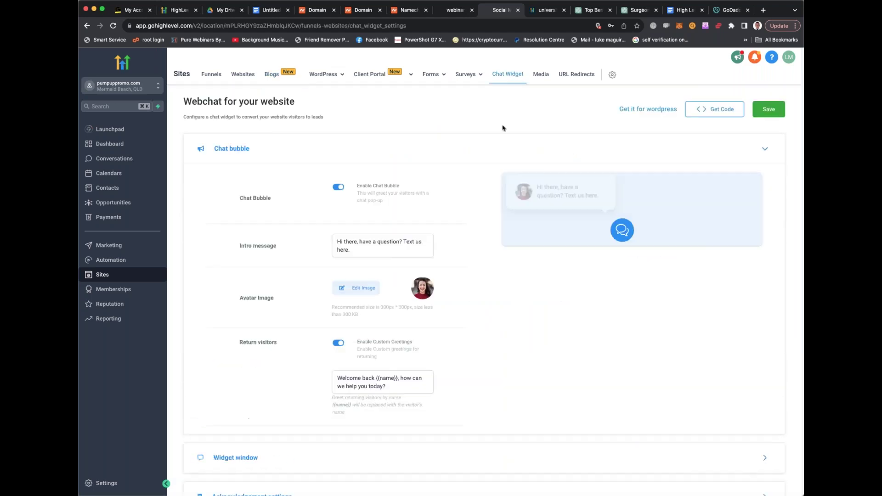
Review the chat widget intro message, then open the sub-account's Domains settings page
{"action": "scroll", "coordinate": [528, 137], "scroll_direction": "down", "scroll_amount": 2}
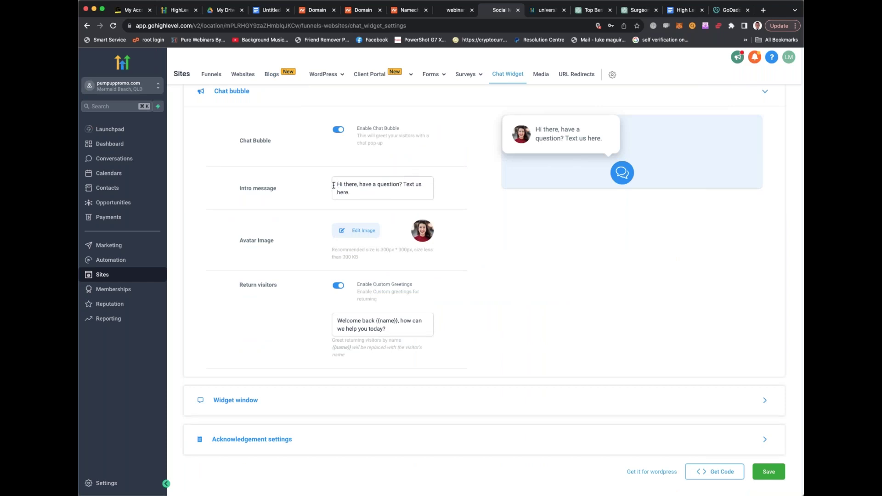
{"action": "left_click_drag", "start_coordinate": [336, 184], "coordinate": [363, 189]}
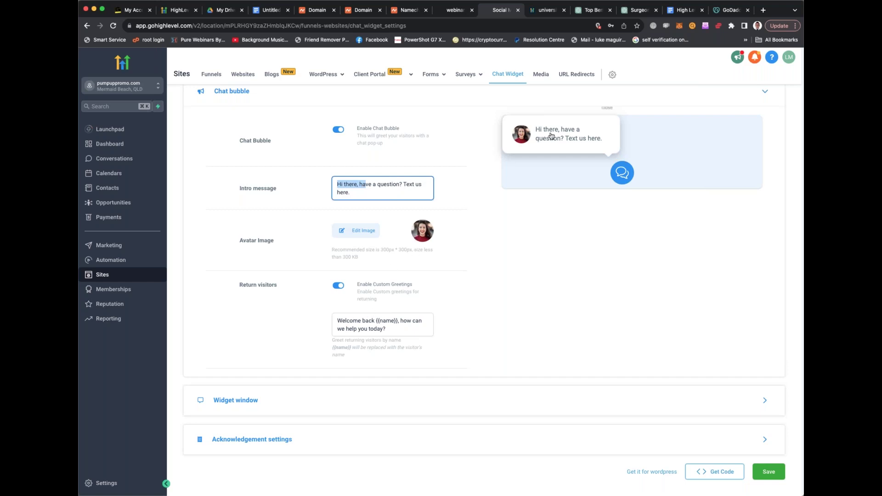
{"action": "left_click", "coordinate": [591, 141]}
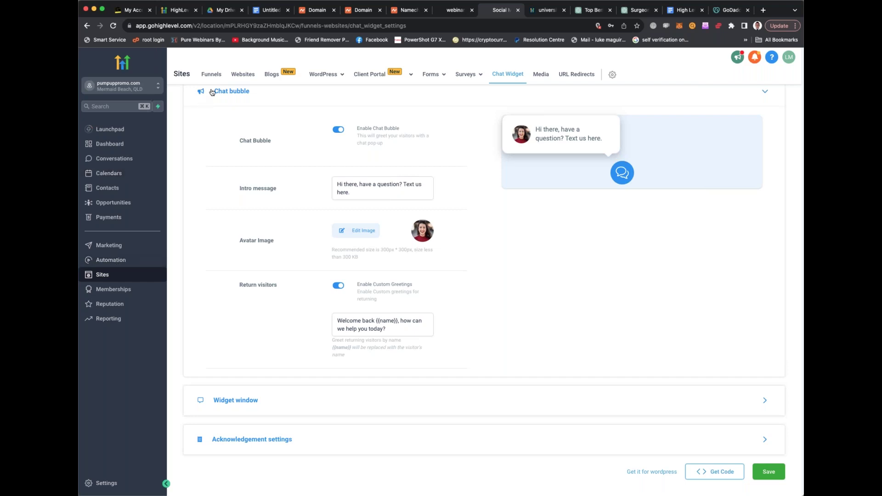
{"action": "left_click", "coordinate": [540, 76]}
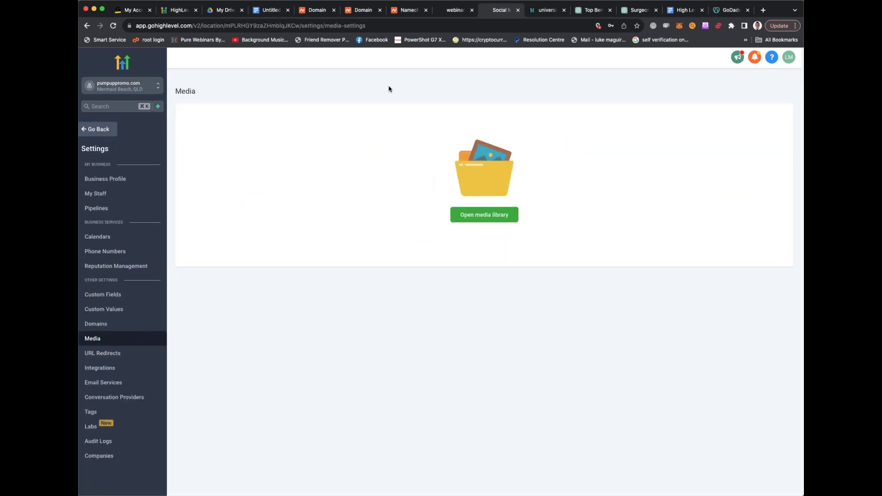
{"action": "left_click", "coordinate": [87, 26]}
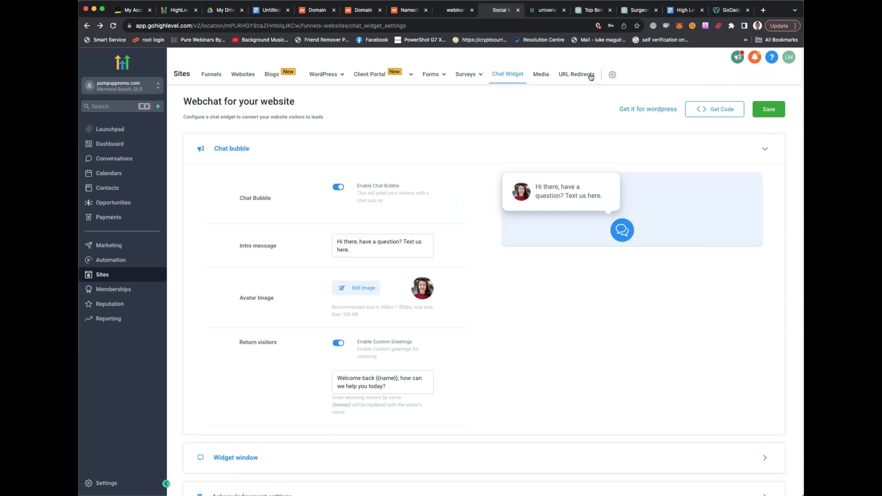
{"action": "left_click", "coordinate": [609, 75]}
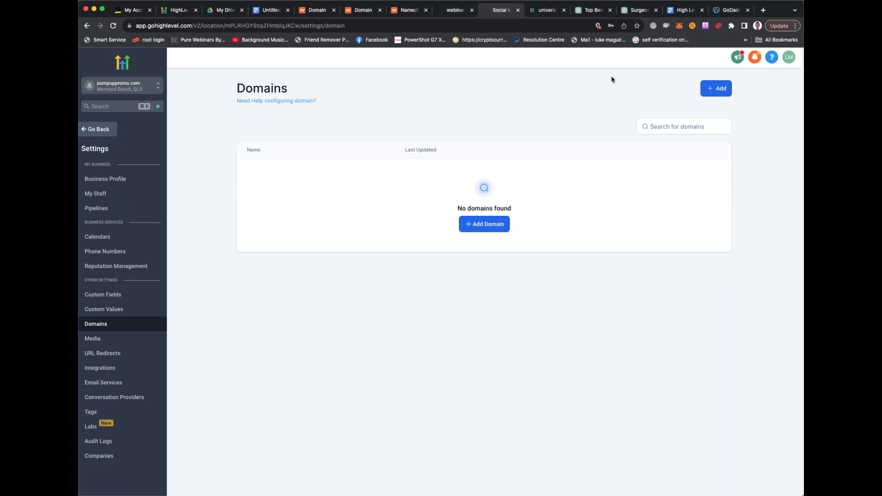
Connect pumpuppromo.com as a new domain to reveal the A record 34.68.234.4 and www CNAME
{"action": "left_click", "coordinate": [481, 229]}
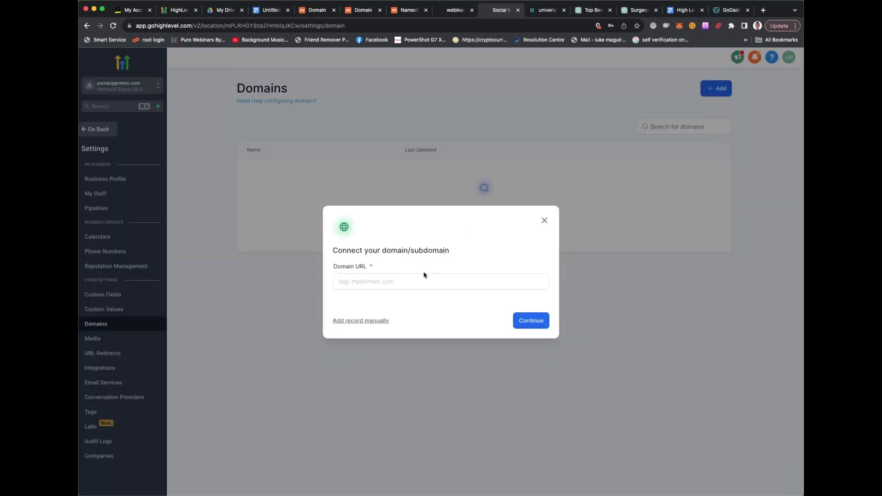
{"action": "left_click", "coordinate": [325, 12]}
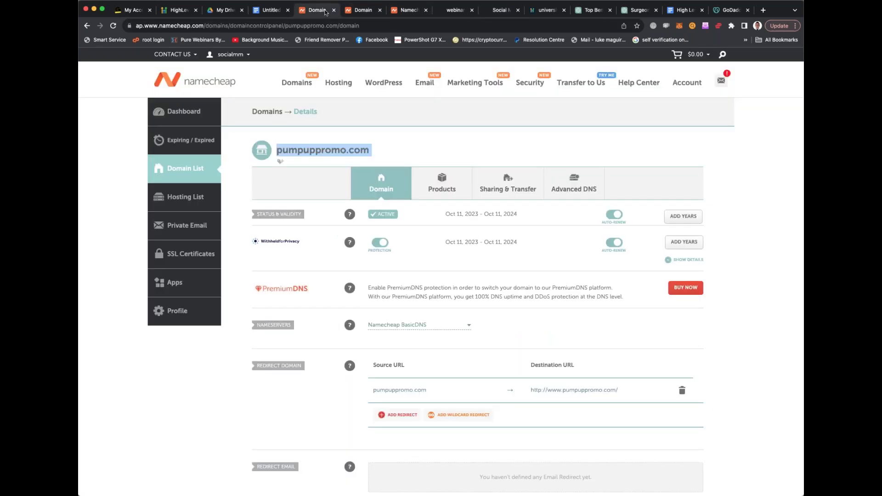
{"action": "left_click", "coordinate": [503, 10]}
{"action": "type", "text": "pumpuppromo.com"}
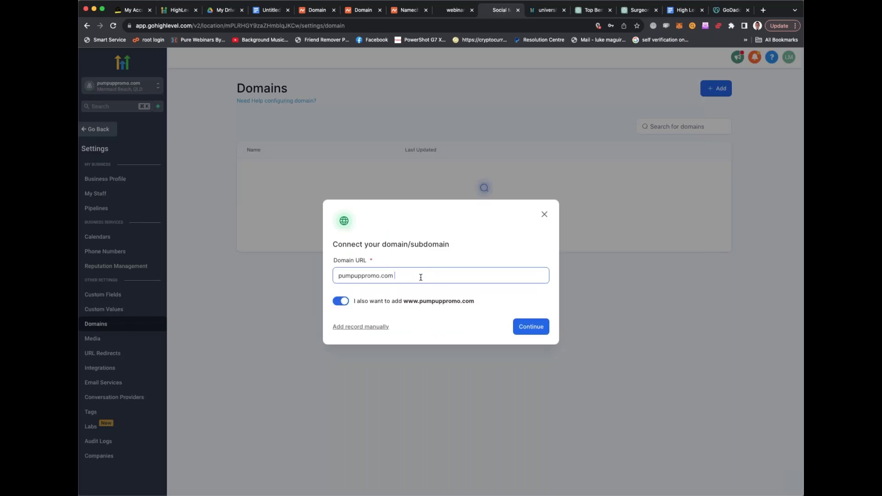
{"action": "left_click", "coordinate": [525, 327]}
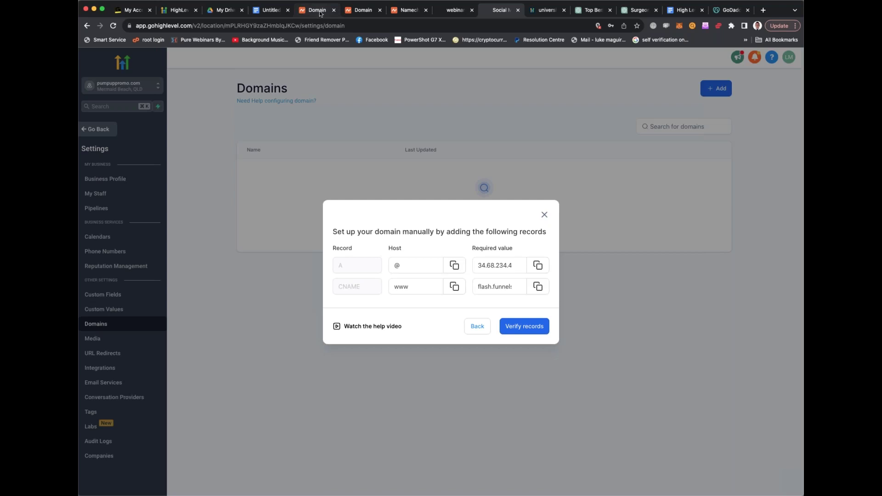
{"action": "left_click", "coordinate": [320, 11]}
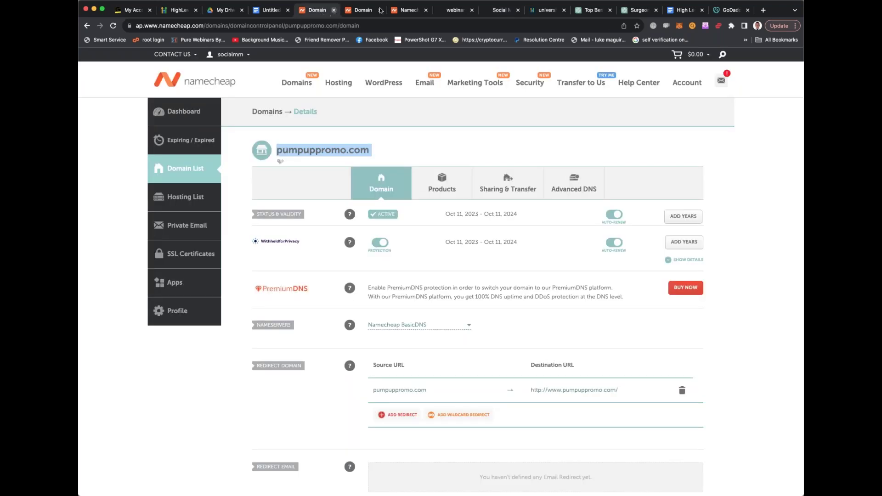
Place HighLevel's records beside Namecheap, open pumpuppromo.com's Advanced DNS, and copy the domain name
{"action": "left_click", "coordinate": [493, 11]}
{"action": "left_click_drag", "start_coordinate": [493, 11], "coordinate": [358, 11]}
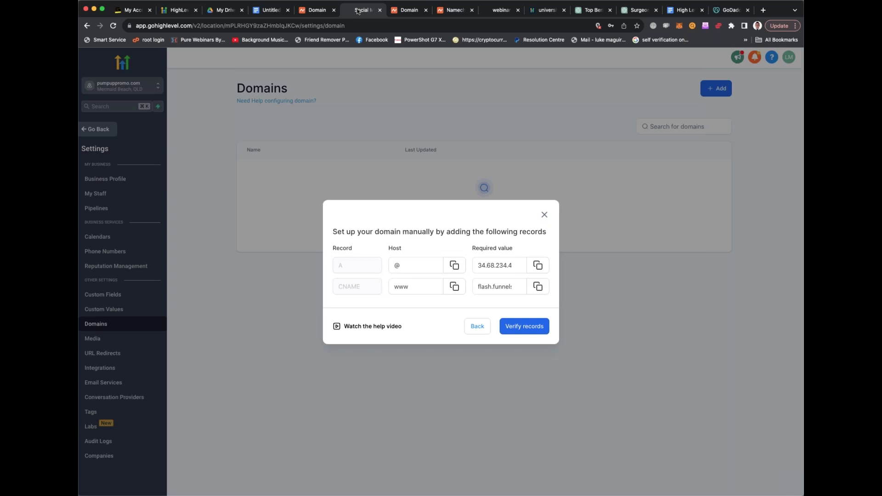
{"action": "left_click", "coordinate": [309, 14]}
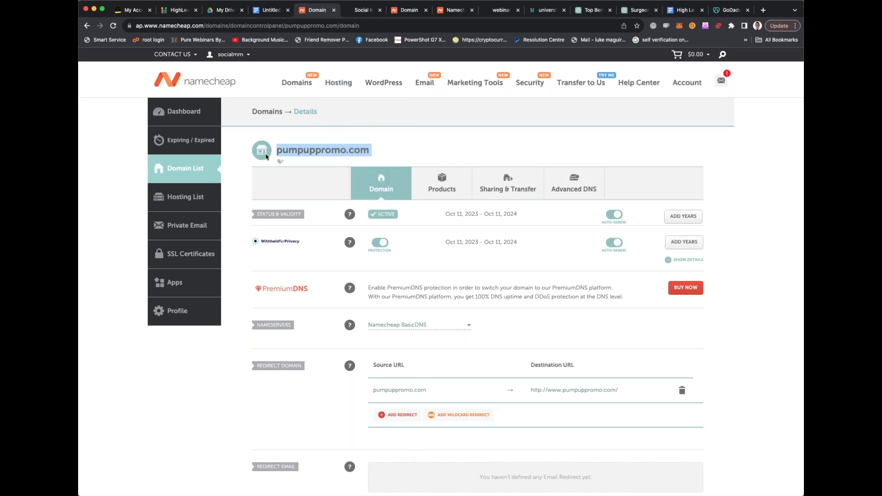
{"action": "left_click", "coordinate": [288, 151]}
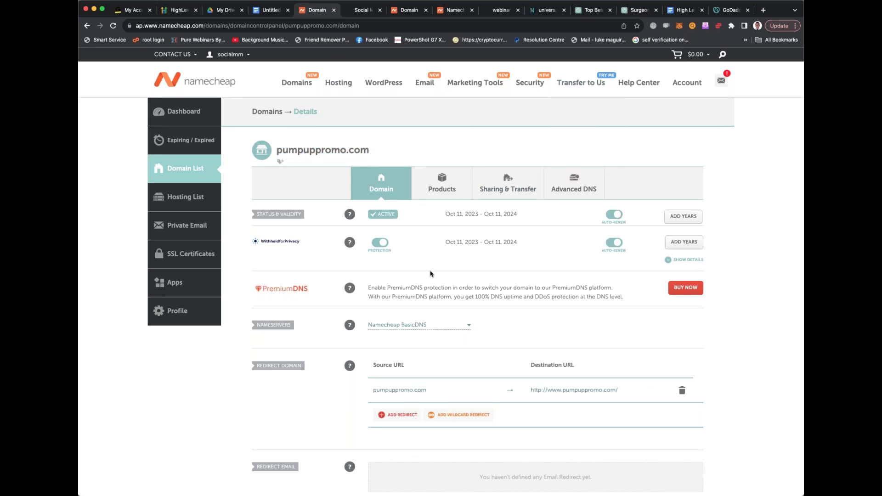
{"action": "scroll", "coordinate": [431, 274], "scroll_direction": "down", "scroll_amount": 1}
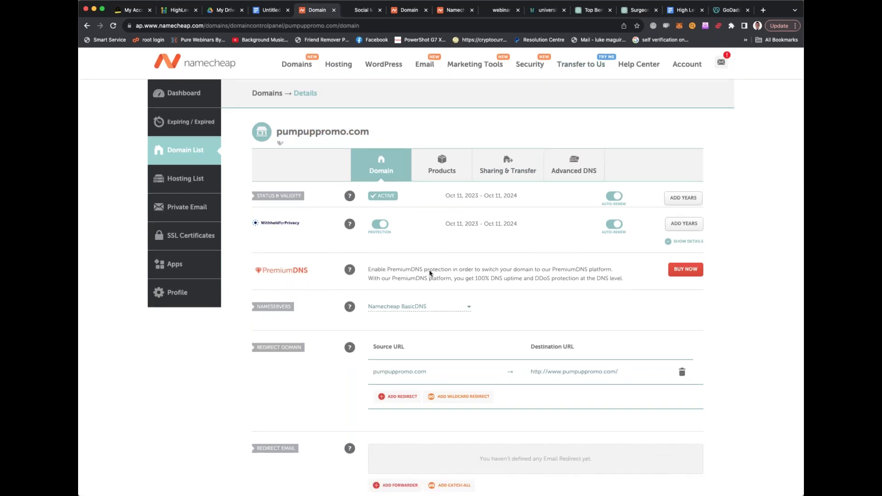
{"action": "left_click", "coordinate": [575, 165]}
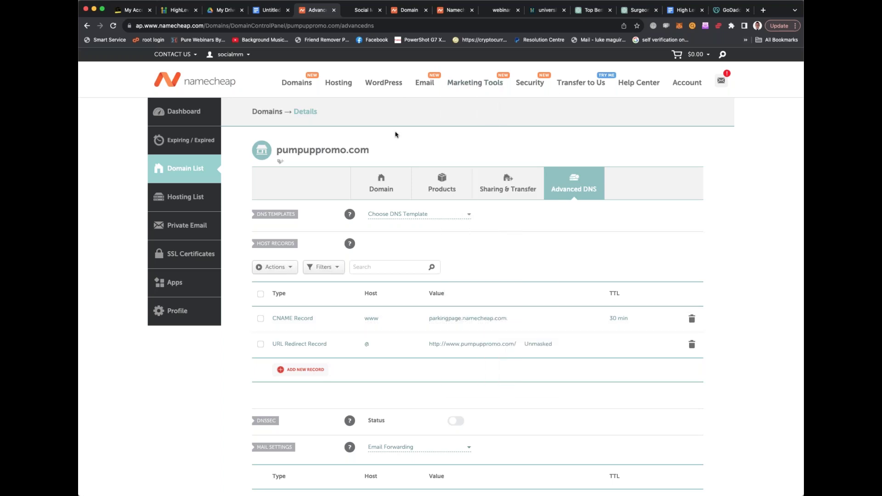
{"action": "left_click_drag", "start_coordinate": [372, 152], "coordinate": [275, 152]}
{"action": "key", "text": "super+c"}
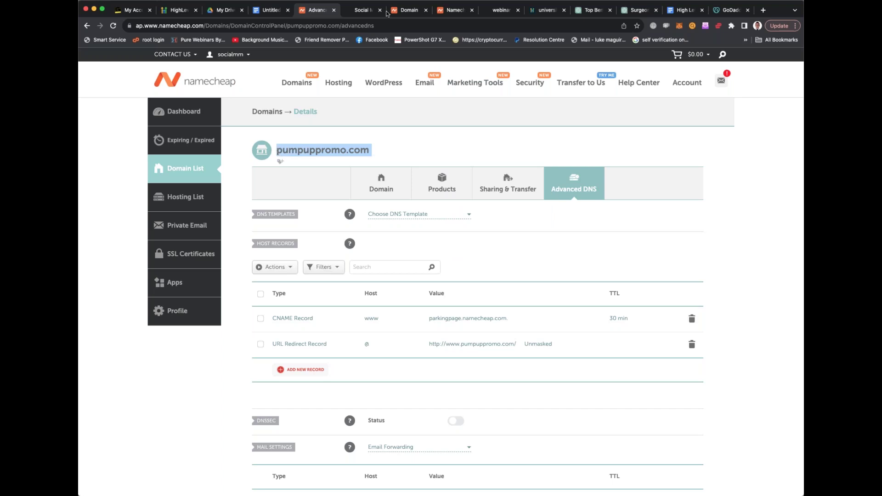
Load pumpuppromo.com in a new tab, confirming it still shows Namecheap's parking page
{"action": "left_click", "coordinate": [363, 13]}
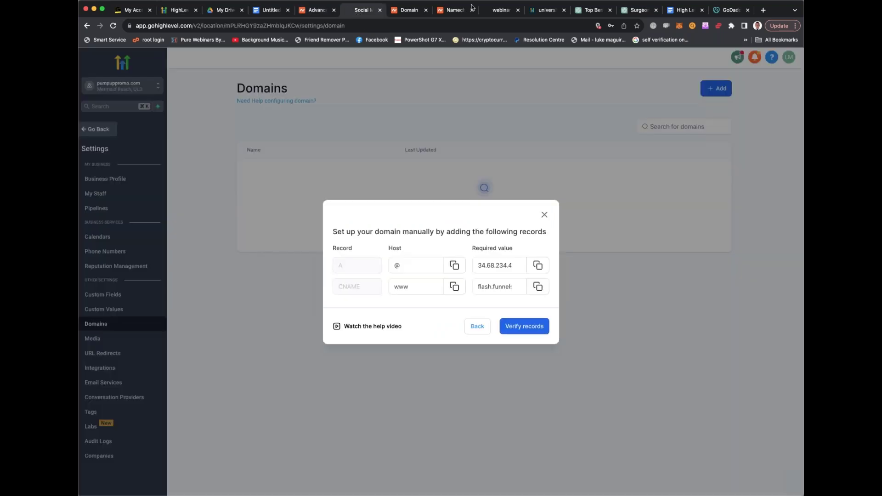
{"action": "left_click", "coordinate": [763, 10]}
{"action": "key", "text": "super+v"}
{"action": "key", "text": "Return"}
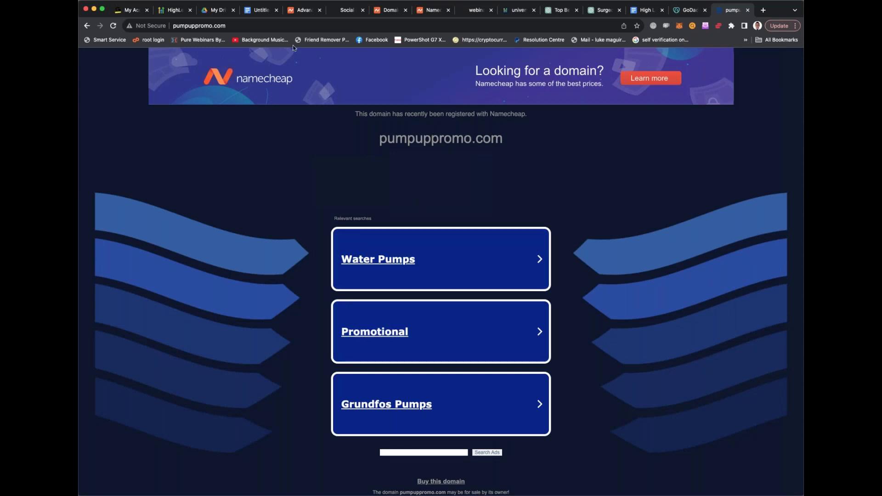
{"action": "left_click", "coordinate": [260, 11]}
Add the note 'Domain name is JUST THE NAME.' below the doctors/surgeons line
{"action": "left_click", "coordinate": [400, 402]}
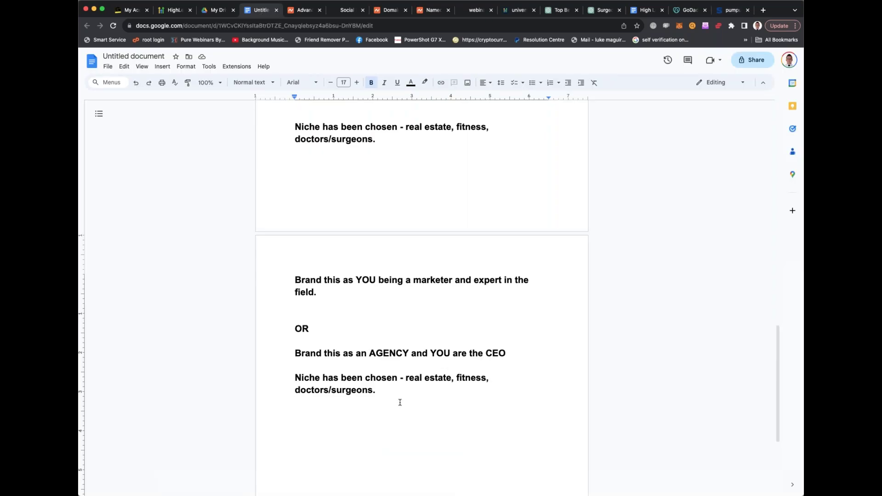
{"action": "key", "text": "Return"}
{"action": "key", "text": "Return"}
{"action": "key", "text": "Return"}
{"action": "type", "text": "Domain name"}
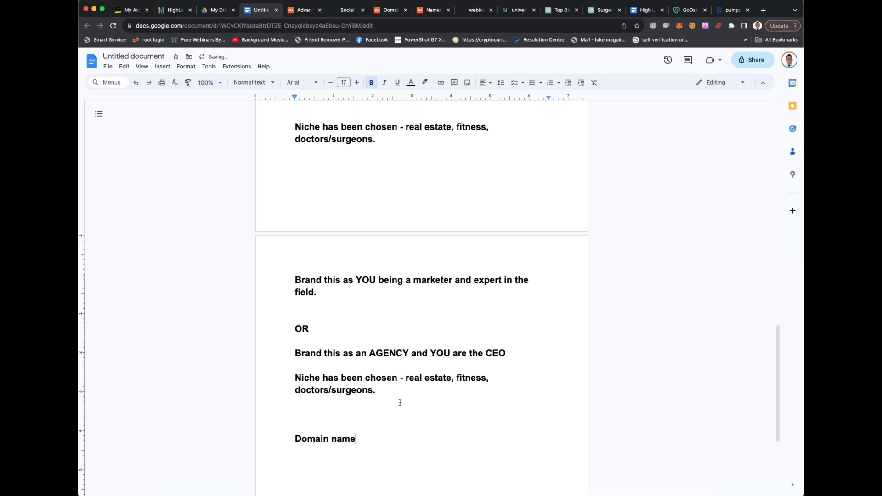
{"action": "type", "text": " is JUST THE NAME"}
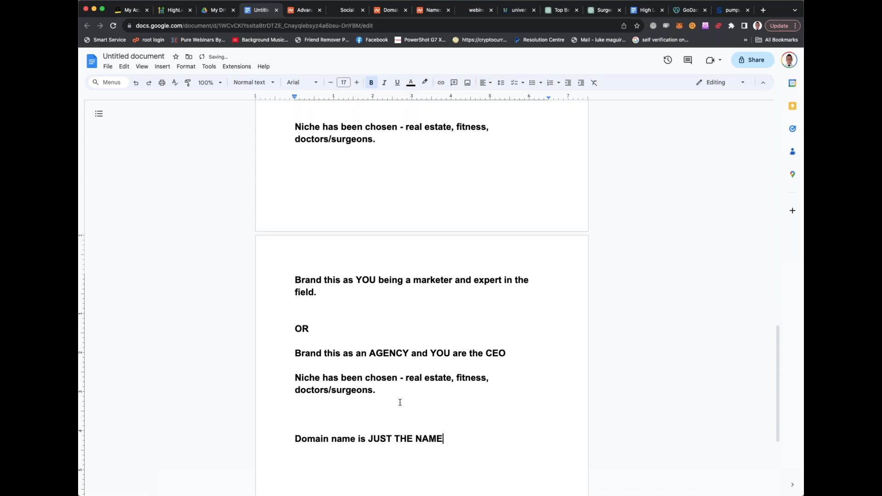
{"action": "type", "text": "."}
{"action": "left_click", "coordinate": [763, 10]}
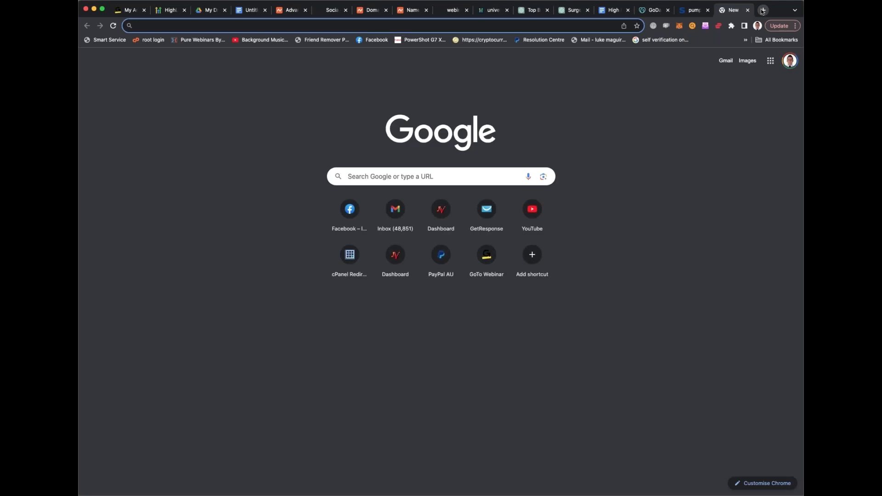
Search Google for 'domain valuation tool'
{"action": "left_click", "coordinate": [426, 168]}
{"action": "type", "text": "do"}
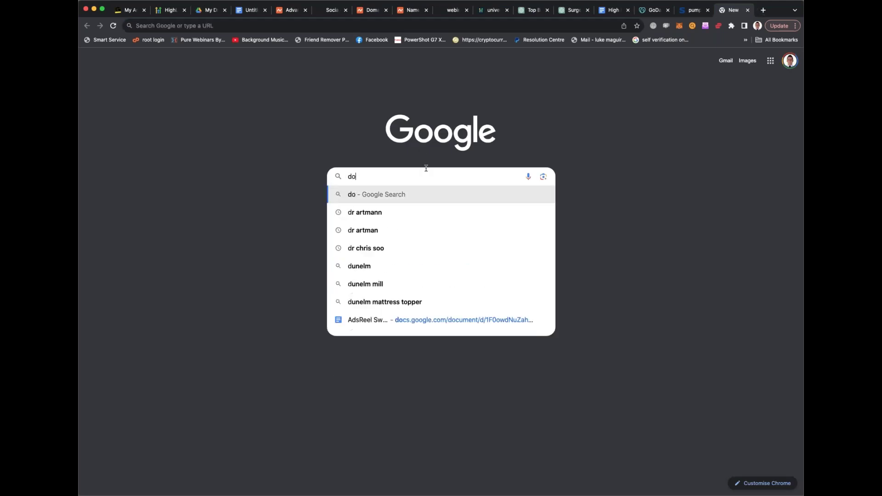
{"action": "type", "text": "main valuation tool"}
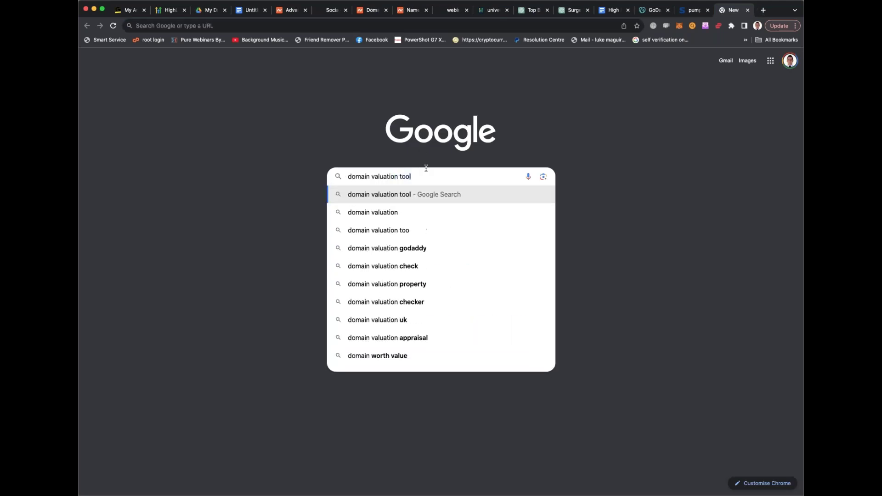
{"action": "key", "text": "Return"}
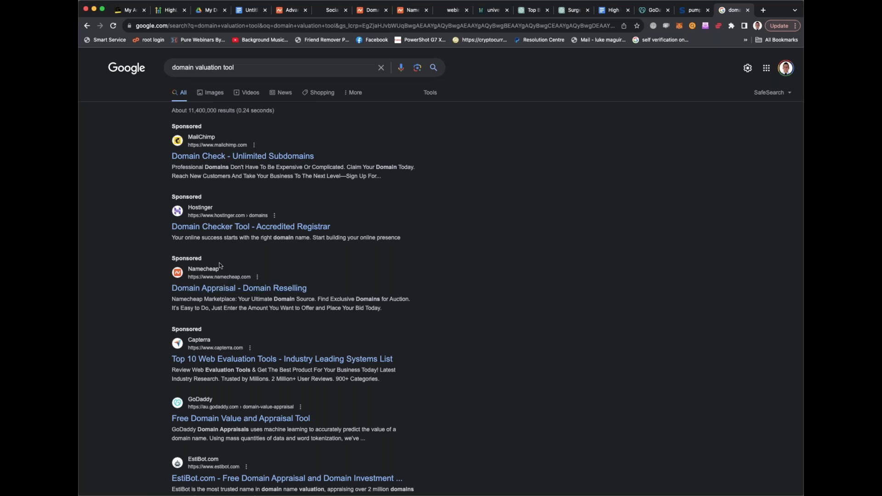
Open the Namecheap Market Auctions result and browse the auction listings
{"action": "left_click", "coordinate": [221, 289]}
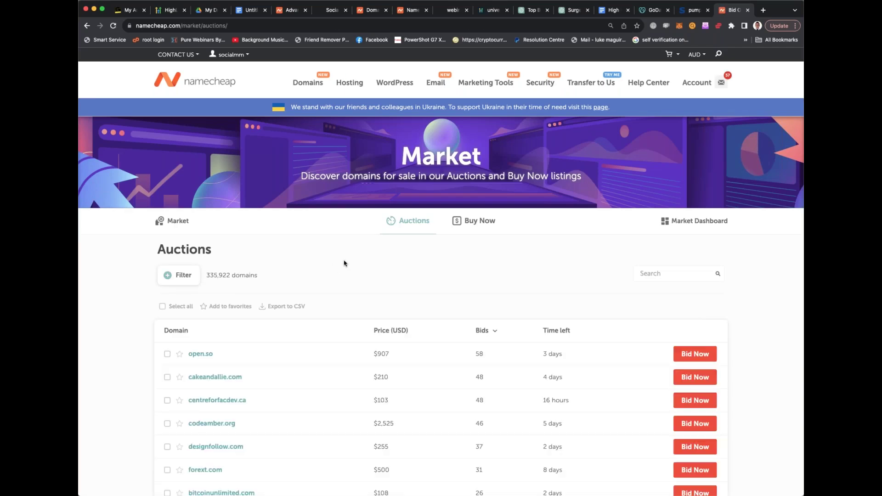
{"action": "scroll", "coordinate": [345, 263], "scroll_direction": "down", "scroll_amount": 1}
{"action": "scroll", "coordinate": [344, 263], "scroll_direction": "down", "scroll_amount": 2}
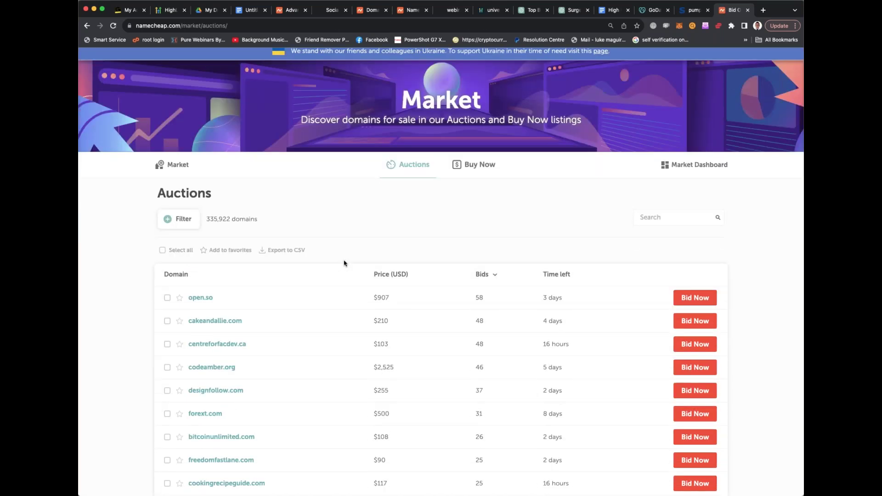
{"action": "scroll", "coordinate": [345, 262], "scroll_direction": "up", "scroll_amount": 1}
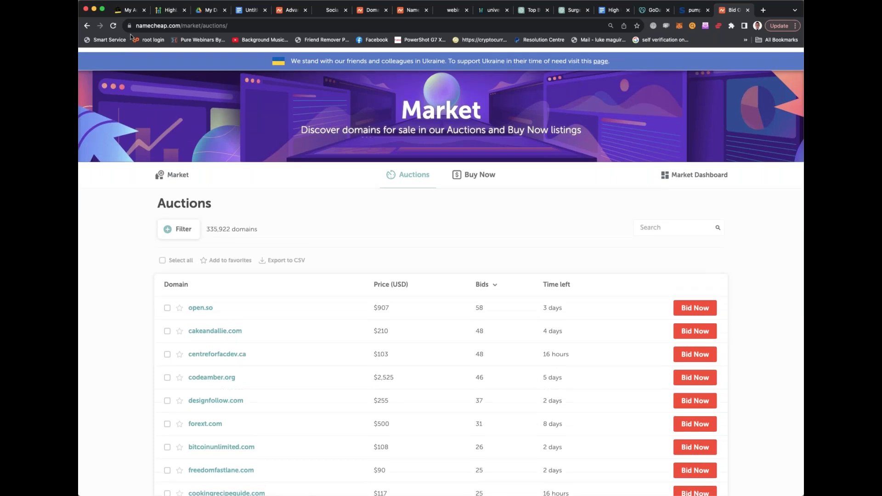
{"action": "scroll", "coordinate": [241, 248], "scroll_direction": "down", "scroll_amount": 4}
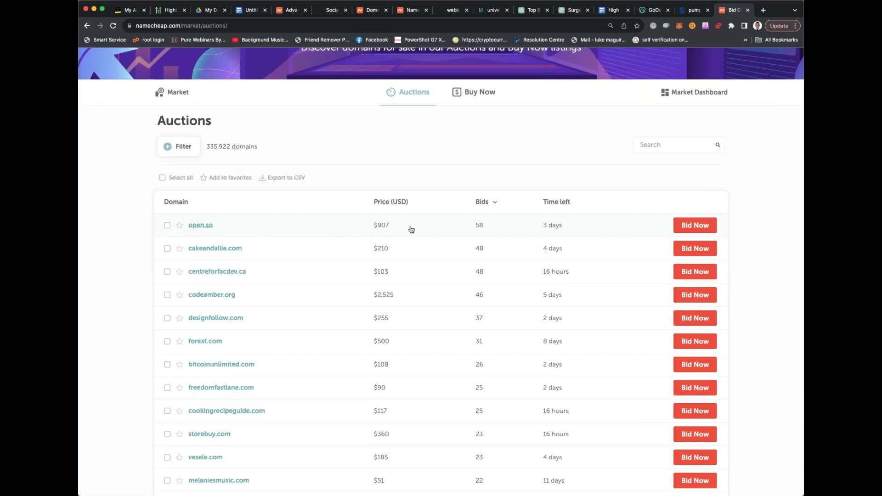
{"action": "scroll", "coordinate": [392, 230], "scroll_direction": "down", "scroll_amount": 5}
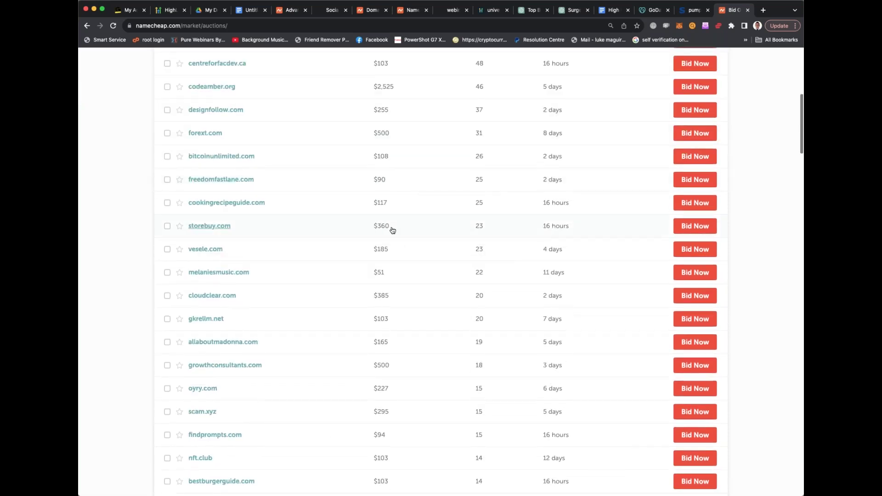
{"action": "scroll", "coordinate": [393, 231], "scroll_direction": "down", "scroll_amount": 3}
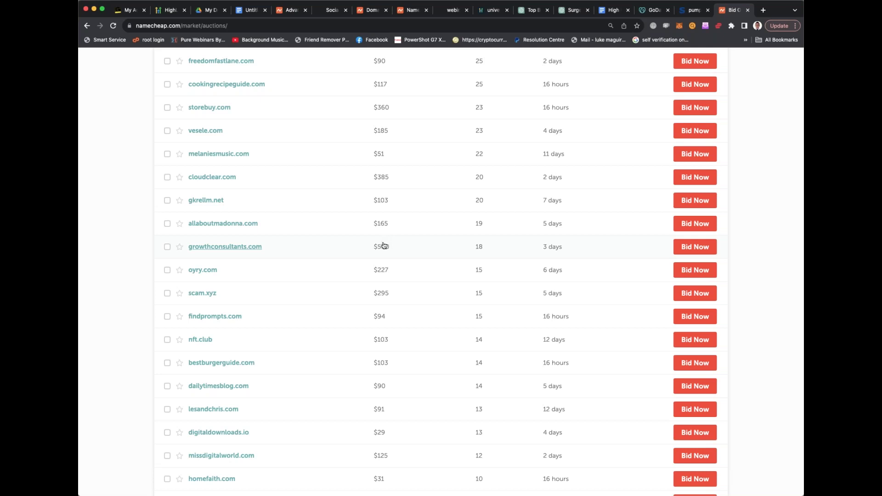
{"action": "scroll", "coordinate": [387, 249], "scroll_direction": "down", "scroll_amount": 1}
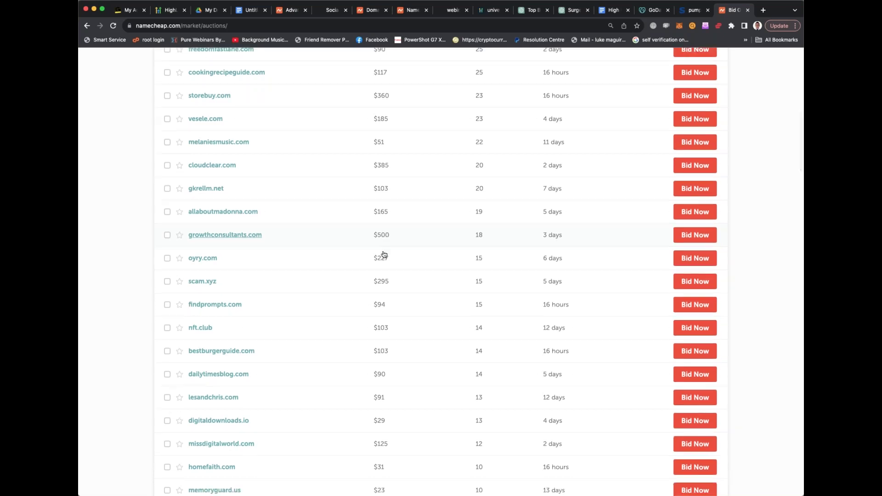
{"action": "scroll", "coordinate": [382, 302], "scroll_direction": "down", "scroll_amount": 3}
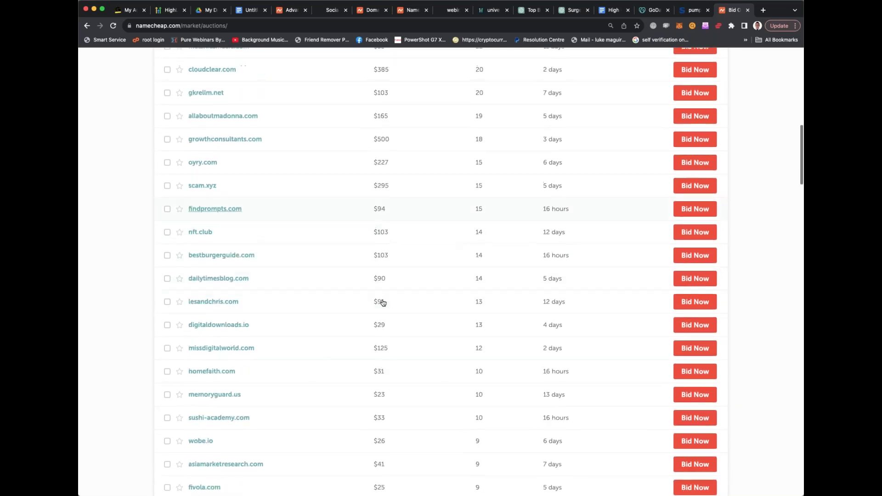
{"action": "scroll", "coordinate": [383, 303], "scroll_direction": "down", "scroll_amount": 3}
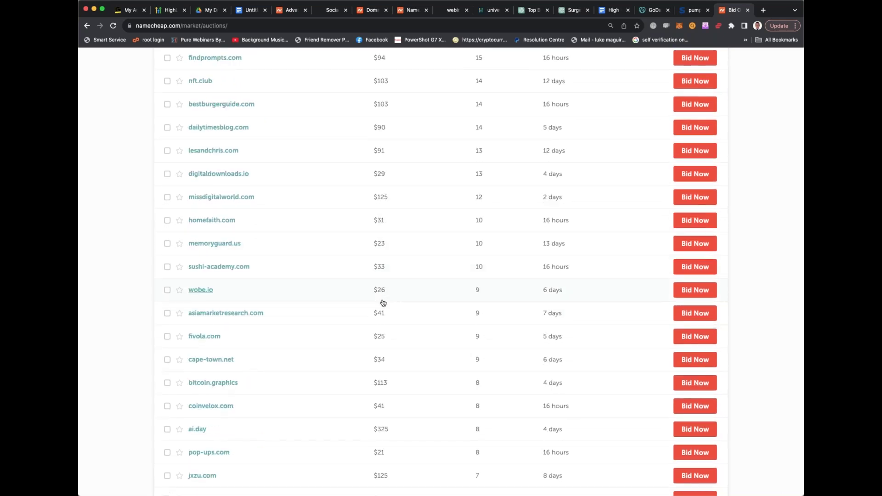
{"action": "scroll", "coordinate": [383, 303], "scroll_direction": "down", "scroll_amount": 4}
{"action": "scroll", "coordinate": [384, 302], "scroll_direction": "down", "scroll_amount": 8}
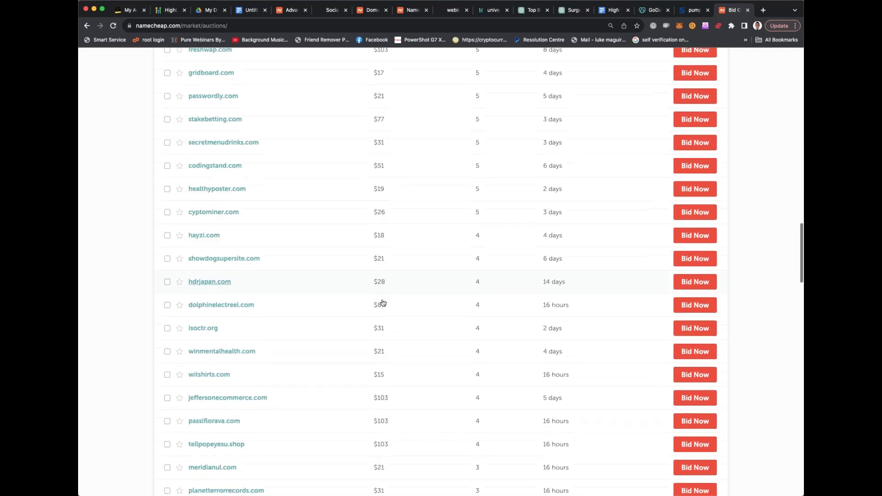
{"action": "scroll", "coordinate": [383, 303], "scroll_direction": "down", "scroll_amount": 8}
{"action": "scroll", "coordinate": [384, 303], "scroll_direction": "up", "scroll_amount": 20}
{"action": "scroll", "coordinate": [384, 303], "scroll_direction": "up", "scroll_amount": 6}
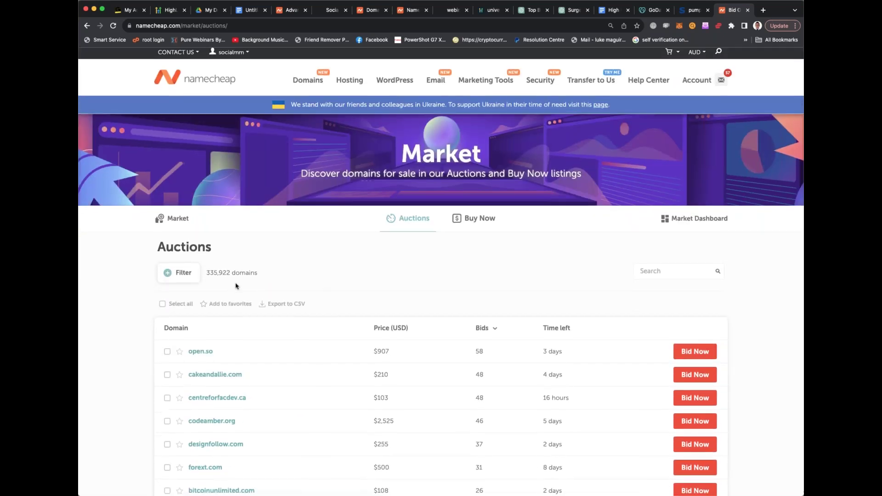
Filter the auctions to a $550 minimum price, leaving open.so and codeamber.org
{"action": "left_click", "coordinate": [193, 275]}
{"action": "left_click_drag", "start_coordinate": [167, 313], "coordinate": [220, 314]}
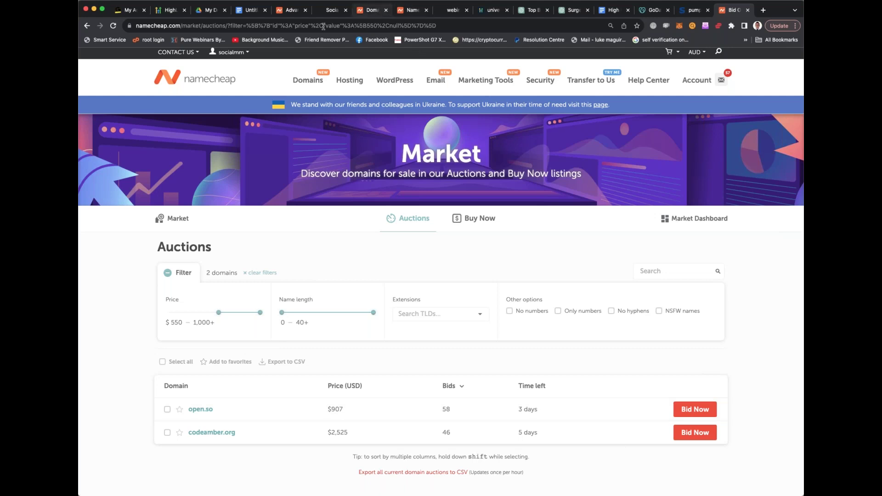
{"action": "left_click", "coordinate": [87, 26]}
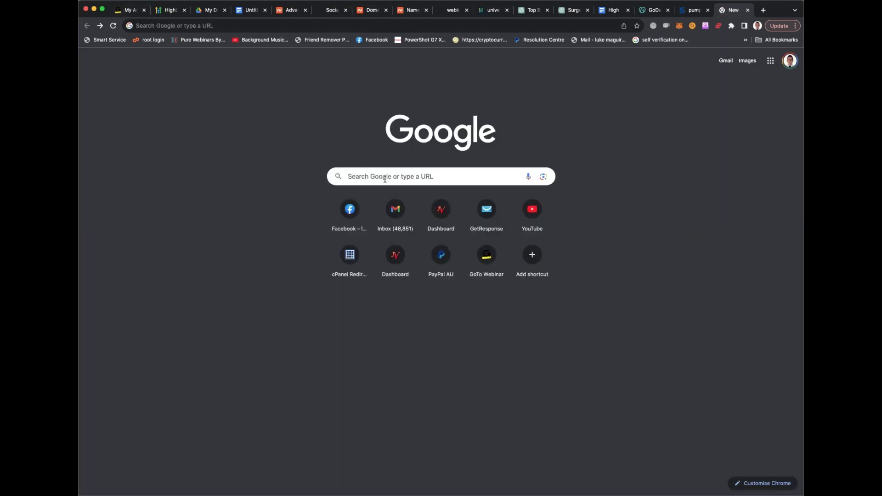
Google 'domain name valuation tool' and open the EstiBot.com free appraisal site
{"action": "left_click", "coordinate": [385, 177]}
{"action": "type", "text": "domain name"}
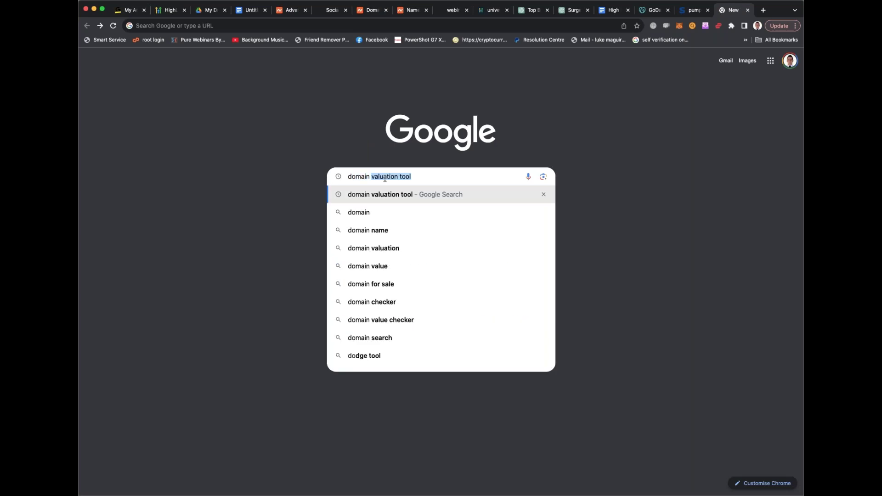
{"action": "type", "text": " valuation tool"}
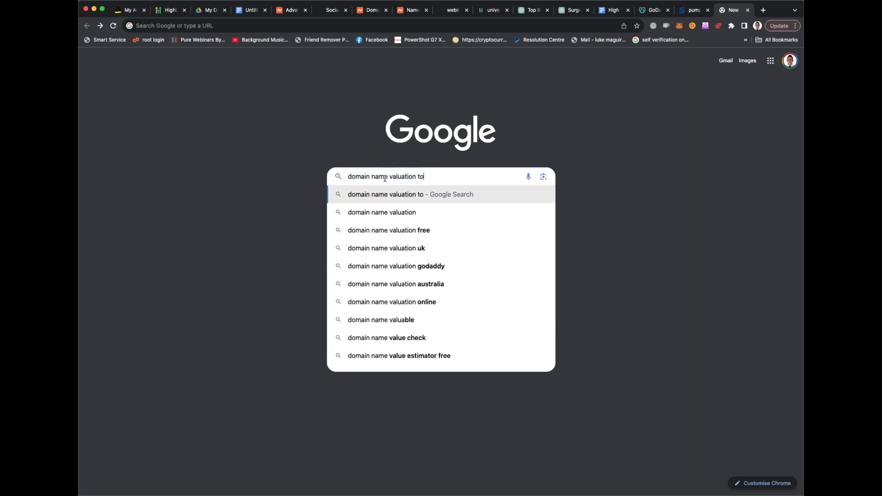
{"action": "key", "text": "Return"}
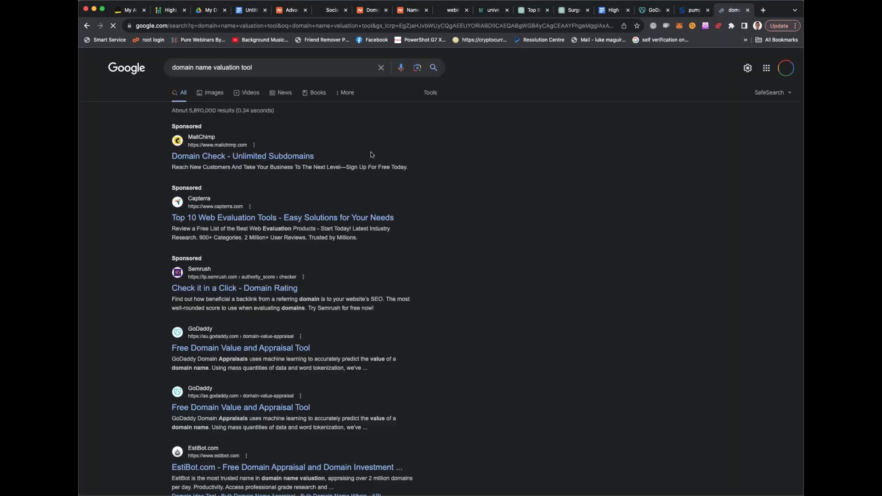
{"action": "scroll", "coordinate": [264, 172], "scroll_direction": "down", "scroll_amount": 2}
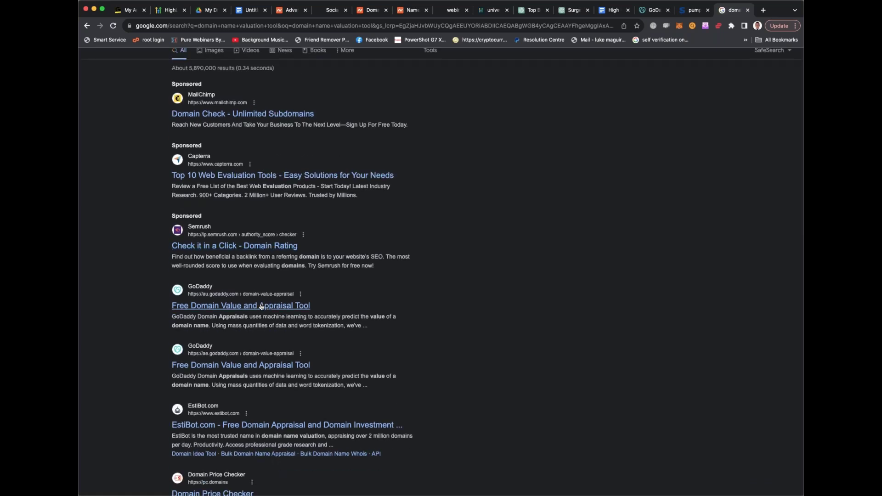
{"action": "scroll", "coordinate": [257, 309], "scroll_direction": "down", "scroll_amount": 1}
{"action": "scroll", "coordinate": [254, 317], "scroll_direction": "down", "scroll_amount": 3}
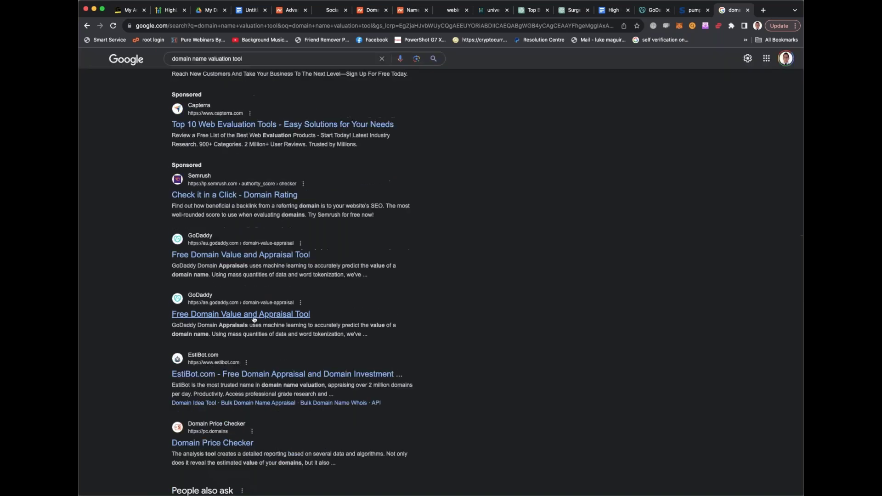
{"action": "scroll", "coordinate": [254, 319], "scroll_direction": "down", "scroll_amount": 3}
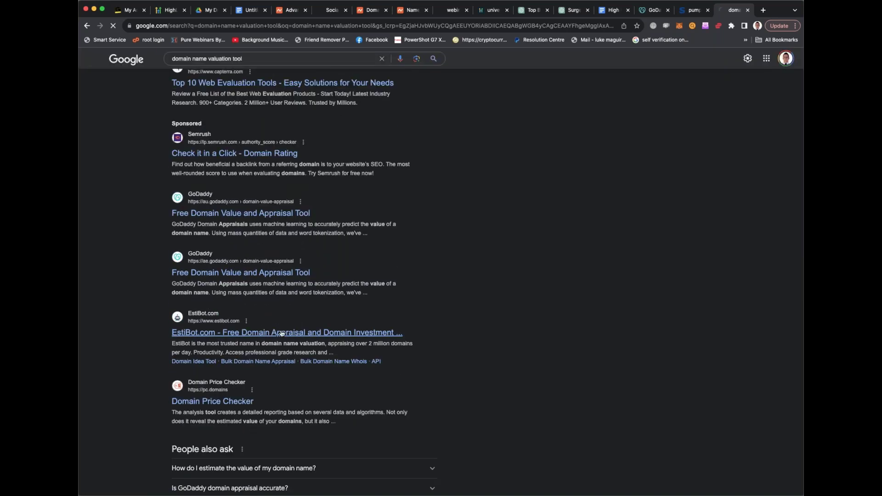
{"action": "left_click", "coordinate": [273, 334]}
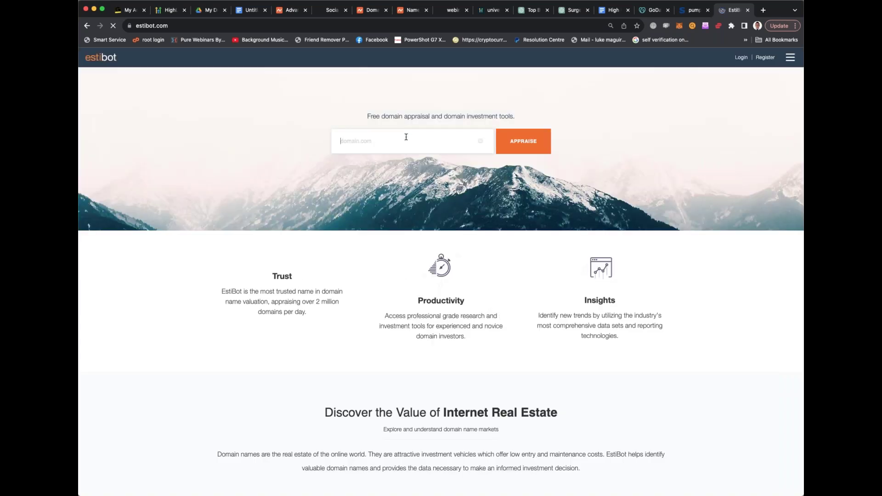
{"action": "type", "text": "ww"}
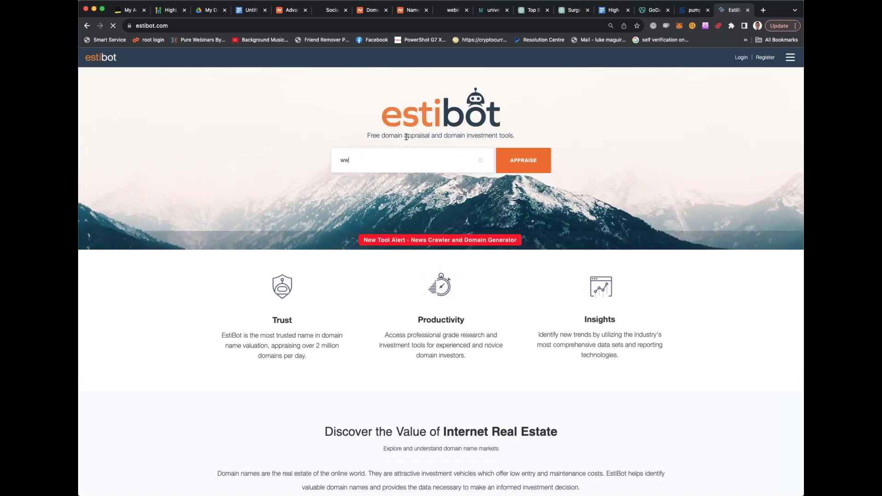
{"action": "type", "text": "w.instafamous.com"}
{"action": "left_click", "coordinate": [529, 162]}
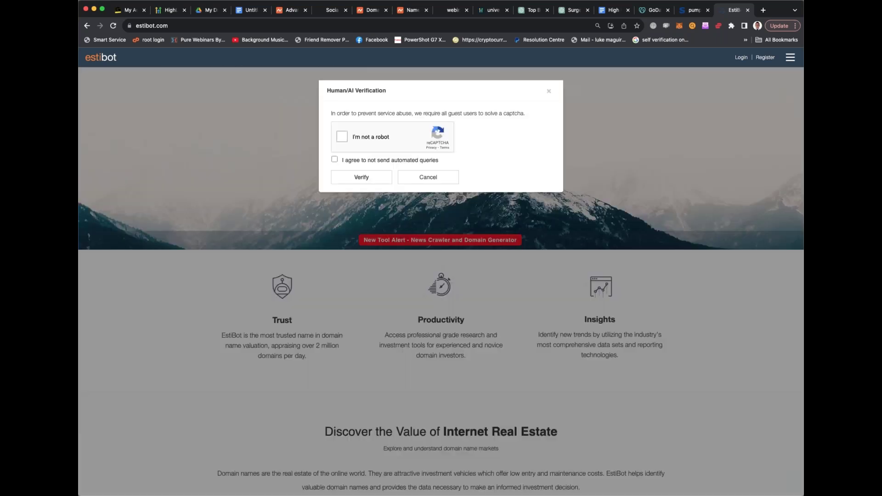
{"action": "left_click", "coordinate": [343, 137]}
{"action": "left_click", "coordinate": [335, 160]}
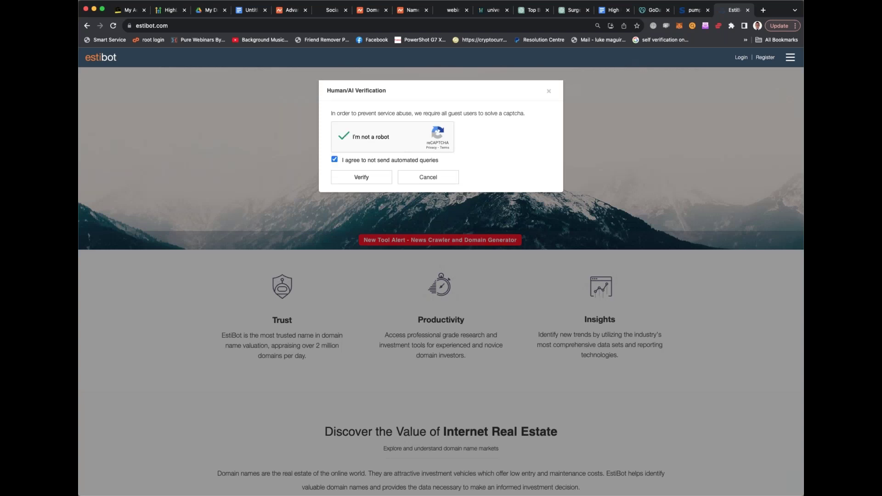
{"action": "left_click", "coordinate": [375, 179]}
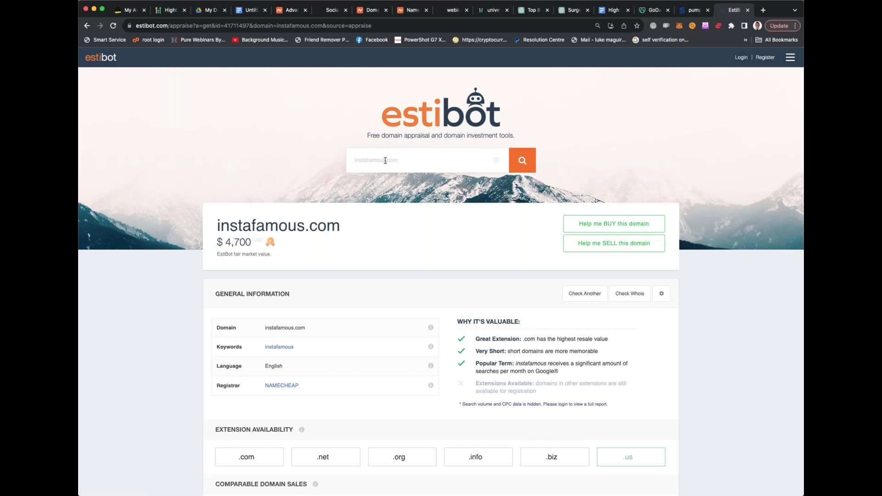
{"action": "left_click", "coordinate": [371, 160]}
{"action": "type", "text": "www.allira.com"}
{"action": "key", "text": "Return"}
{"action": "left_click", "coordinate": [342, 136]}
{"action": "left_click", "coordinate": [334, 159]}
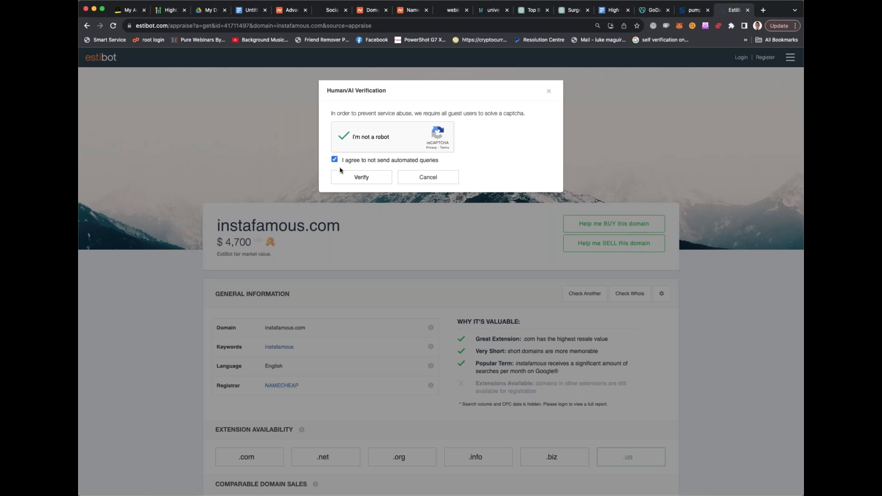
{"action": "left_click", "coordinate": [346, 177]}
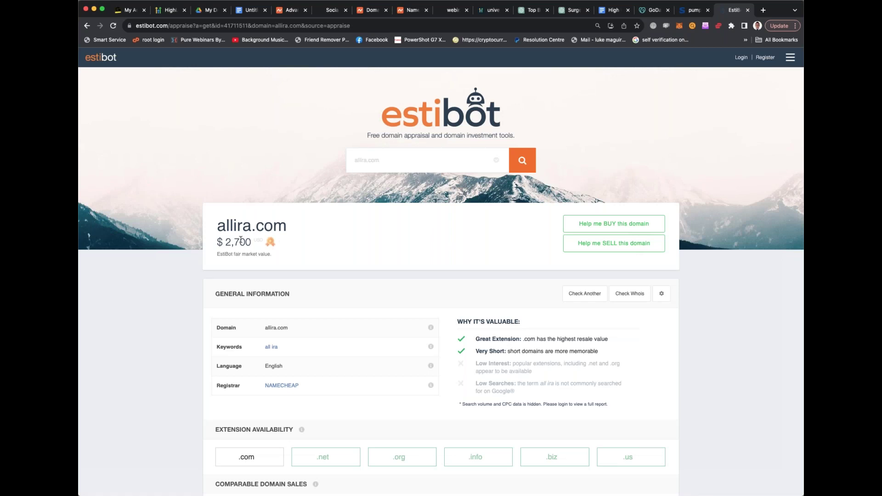
{"action": "scroll", "coordinate": [517, 332], "scroll_direction": "down", "scroll_amount": 1}
{"action": "scroll", "coordinate": [518, 332], "scroll_direction": "down", "scroll_amount": 2}
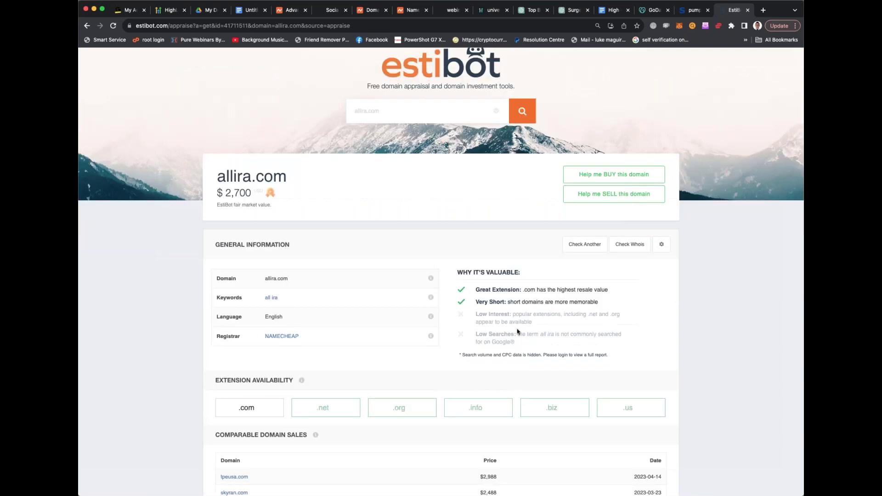
{"action": "scroll", "coordinate": [518, 332], "scroll_direction": "down", "scroll_amount": 1}
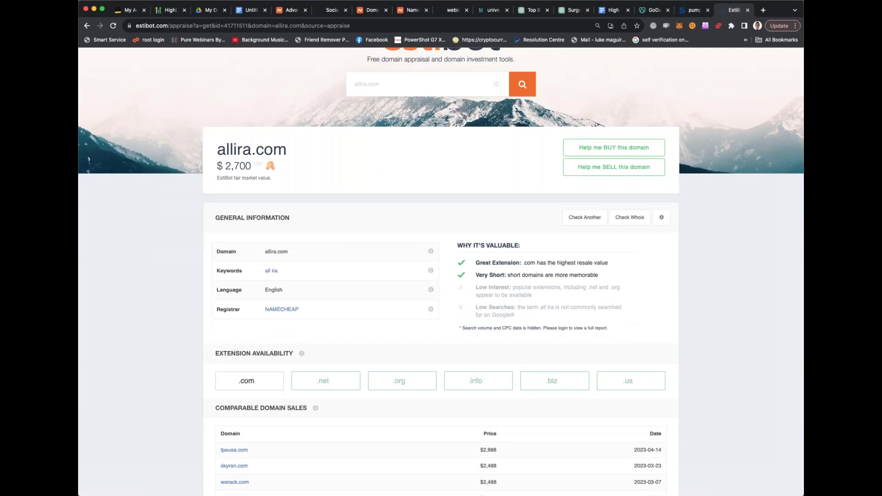
{"action": "scroll", "coordinate": [539, 270], "scroll_direction": "down", "scroll_amount": 2}
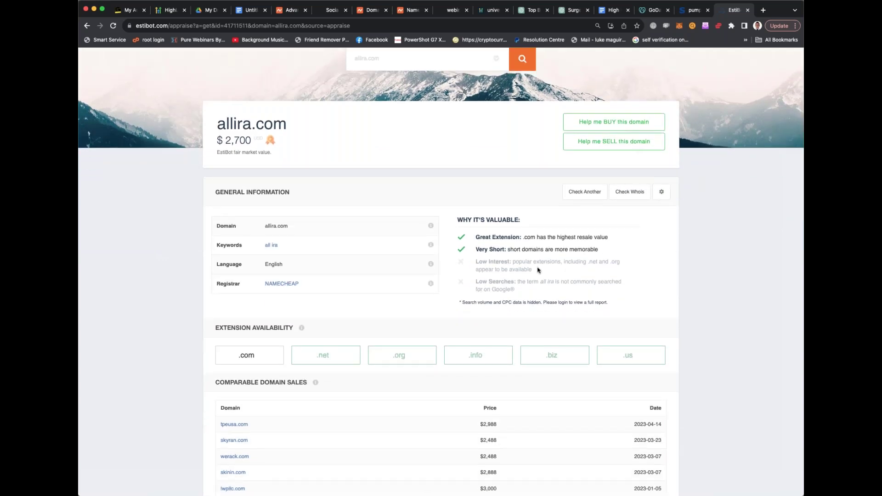
{"action": "scroll", "coordinate": [539, 270], "scroll_direction": "down", "scroll_amount": 2}
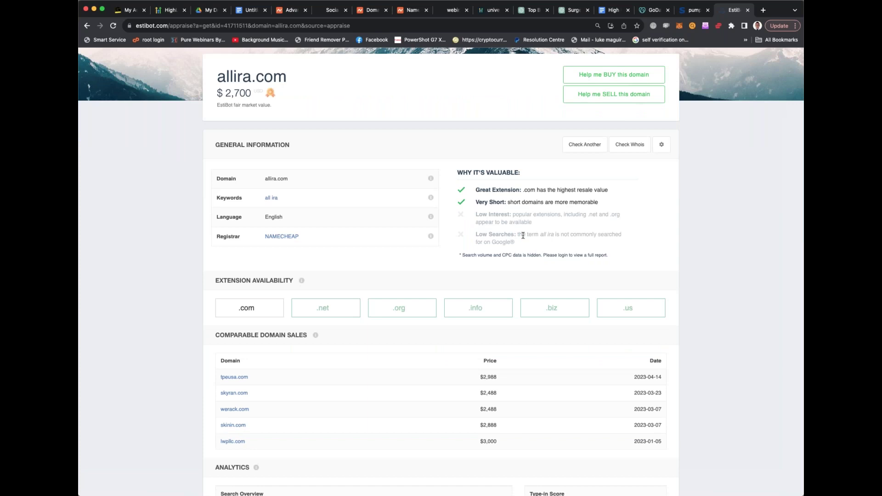
{"action": "scroll", "coordinate": [523, 235], "scroll_direction": "down", "scroll_amount": 5}
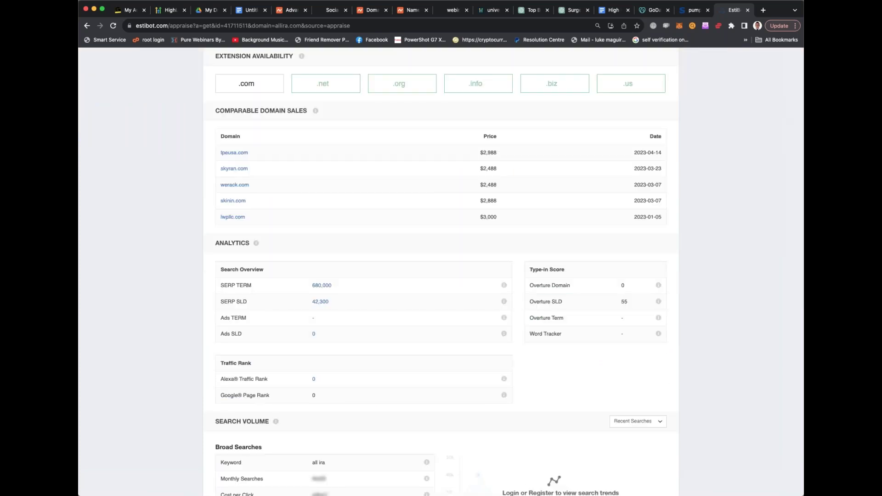
{"action": "scroll", "coordinate": [509, 272], "scroll_direction": "down", "scroll_amount": 5}
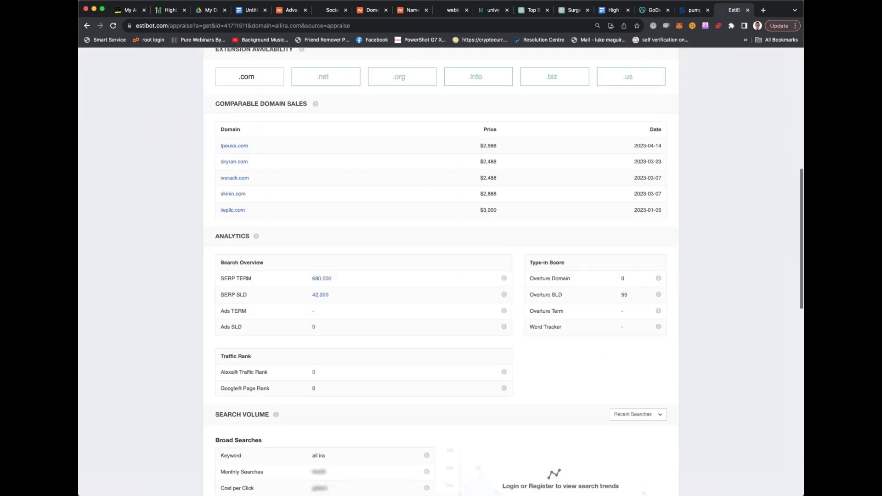
{"action": "scroll", "coordinate": [441, 271], "scroll_direction": "up", "scroll_amount": 10}
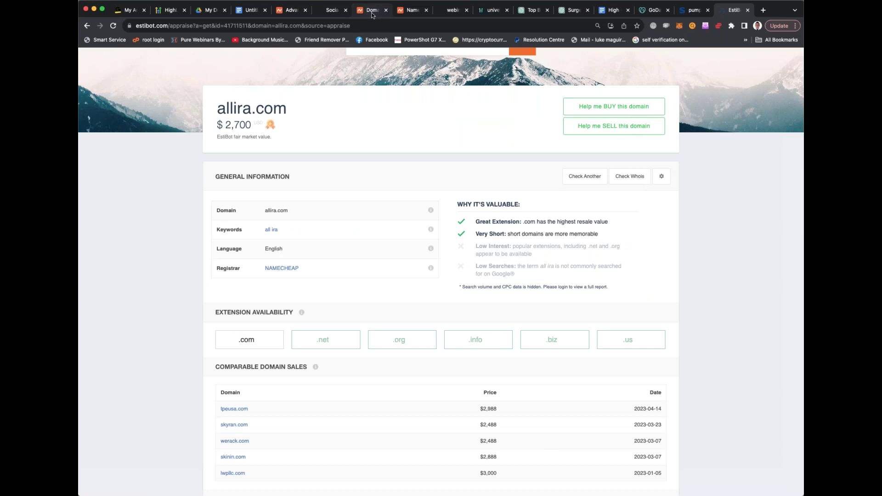
Copy surgicalsuitesolutions.com from Namecheap and submit it to EstiBot for appraisal with captcha verification
{"action": "left_click", "coordinate": [371, 10]}
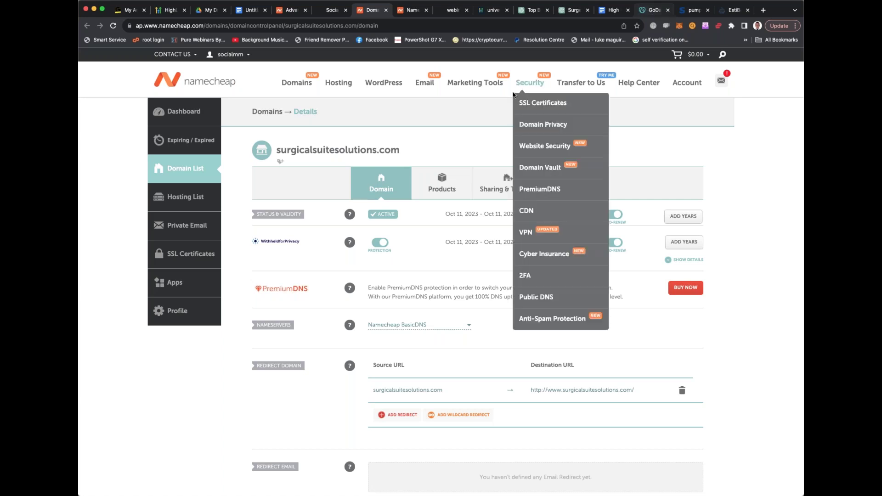
{"action": "left_click_drag", "start_coordinate": [404, 151], "coordinate": [276, 156]}
{"action": "key", "text": "ctrl+c"}
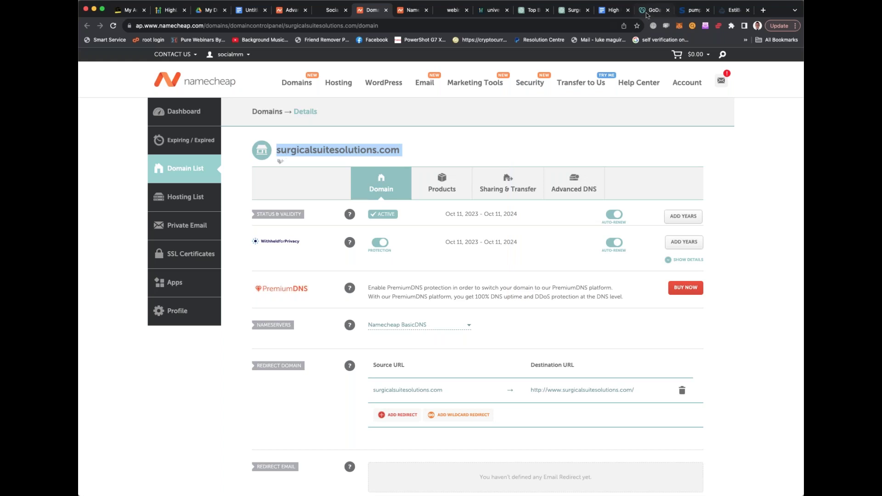
{"action": "left_click", "coordinate": [692, 10]}
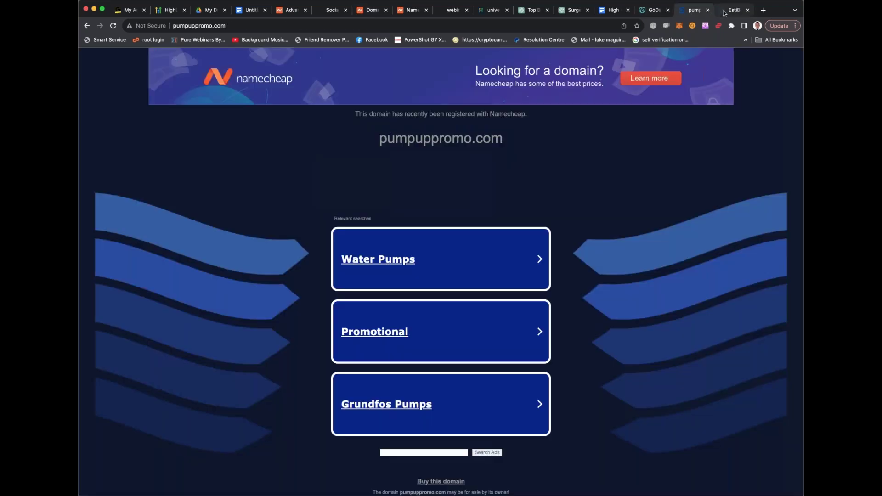
{"action": "left_click", "coordinate": [725, 13]}
{"action": "scroll", "coordinate": [343, 109], "scroll_direction": "up", "scroll_amount": 4}
{"action": "key", "text": "ctrl+v"}
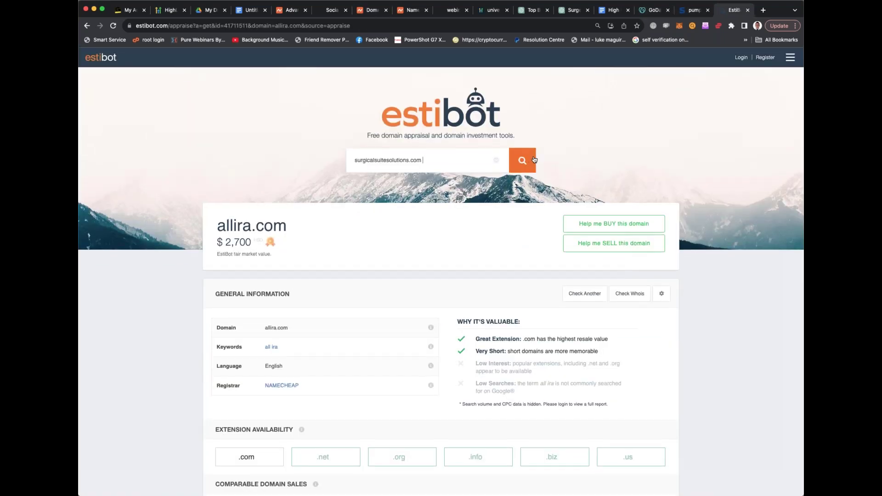
{"action": "left_click", "coordinate": [523, 161]}
{"action": "left_click", "coordinate": [341, 137]}
{"action": "left_click", "coordinate": [334, 159]}
{"action": "left_click", "coordinate": [348, 179]}
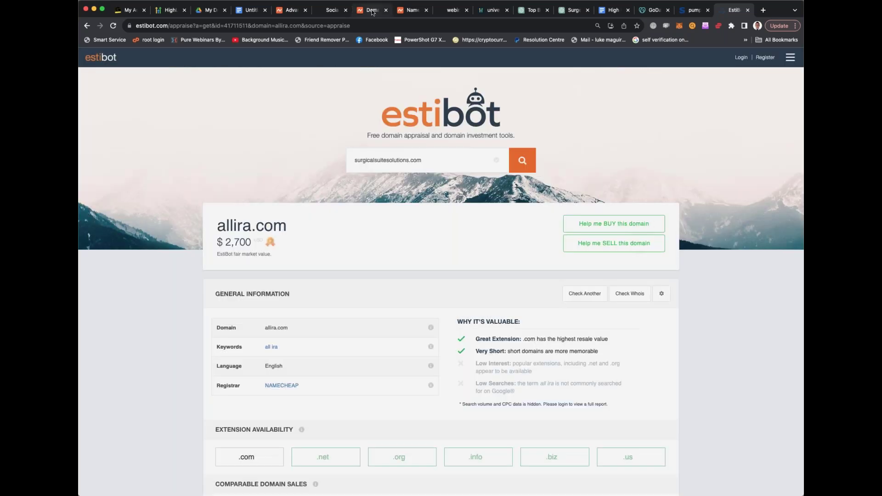
Return to the surgicalsuitesolutions.com details page in Namecheap, active until Oct 11, 2024
{"action": "left_click", "coordinate": [374, 12]}
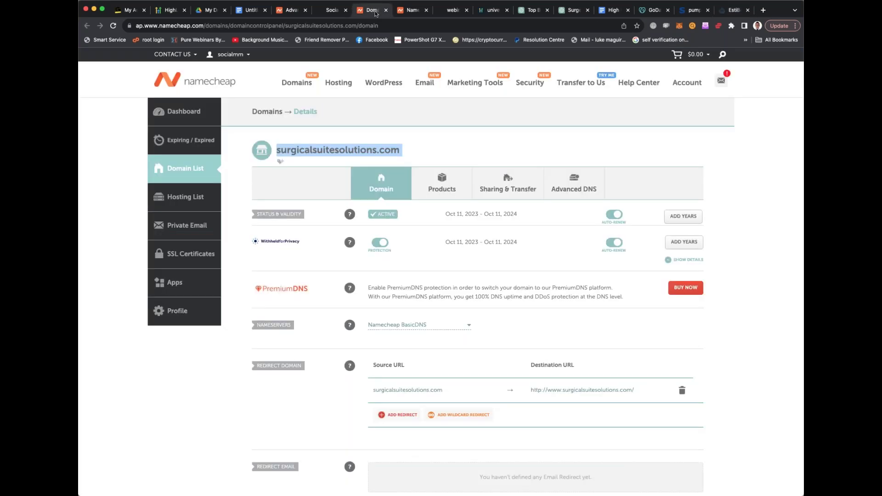
{"action": "left_click", "coordinate": [409, 10]}
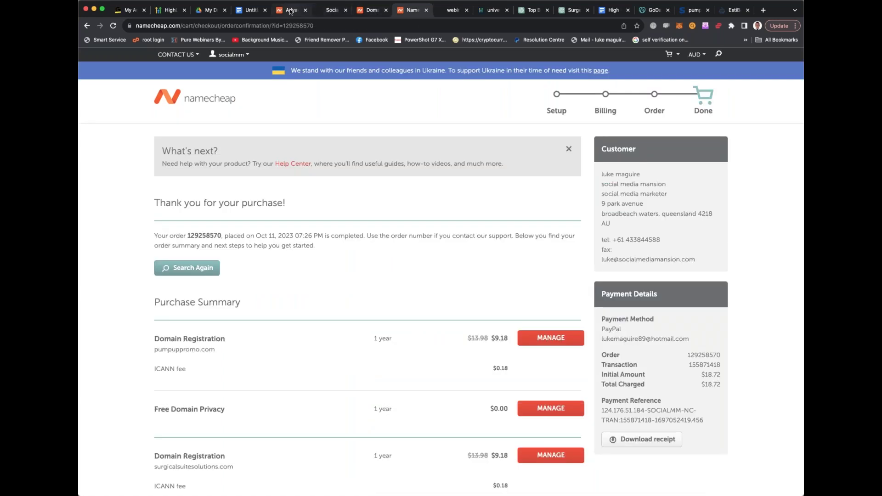
{"action": "left_click", "coordinate": [291, 10]}
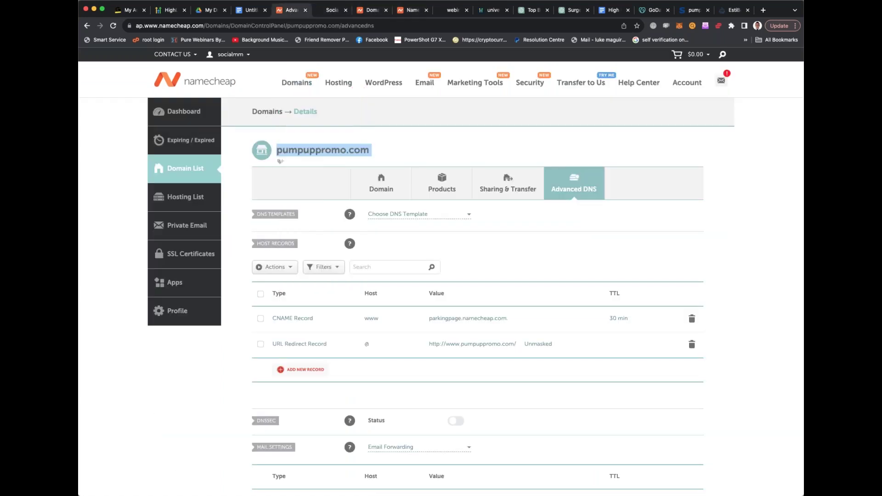
{"action": "left_click", "coordinate": [730, 10]}
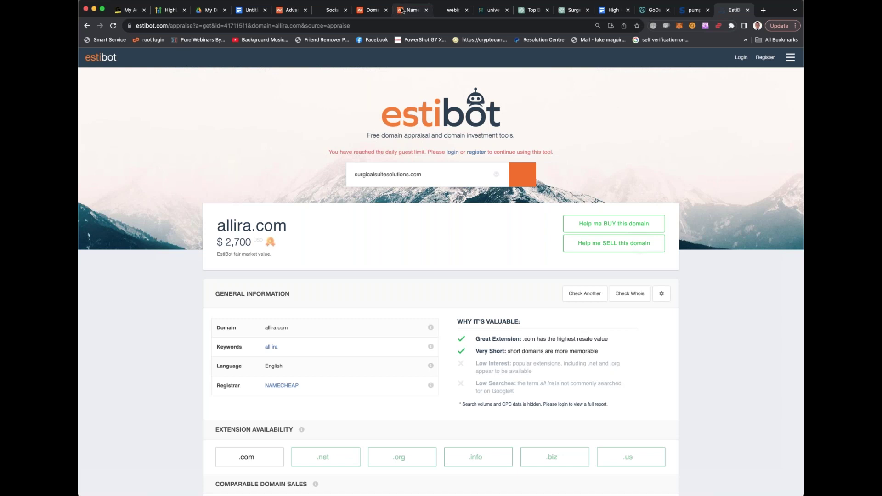
{"action": "left_click", "coordinate": [371, 11]}
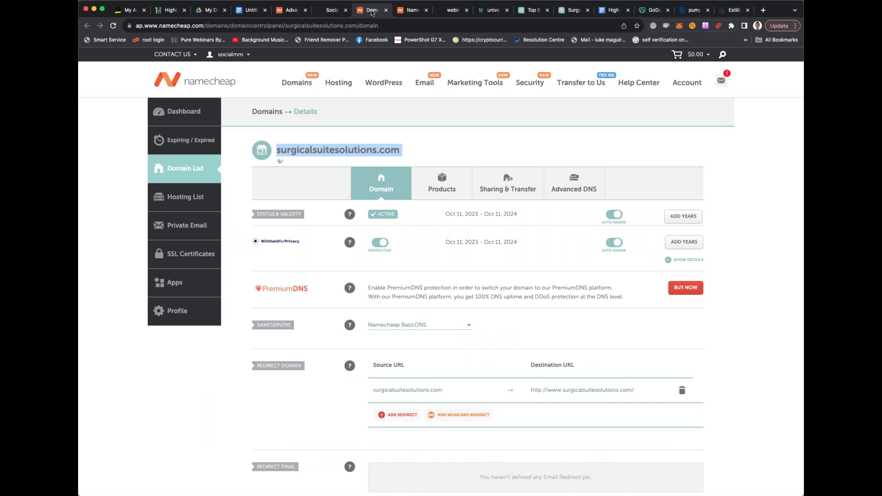
Copy the A-record value 34.68.234.4 from HighLevel's required DNS records
{"action": "left_click", "coordinate": [406, 11]}
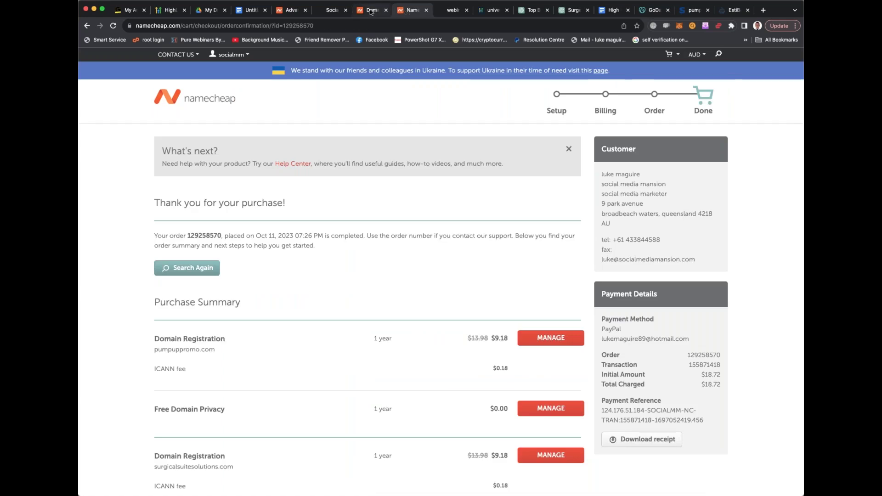
{"action": "left_click", "coordinate": [371, 11]}
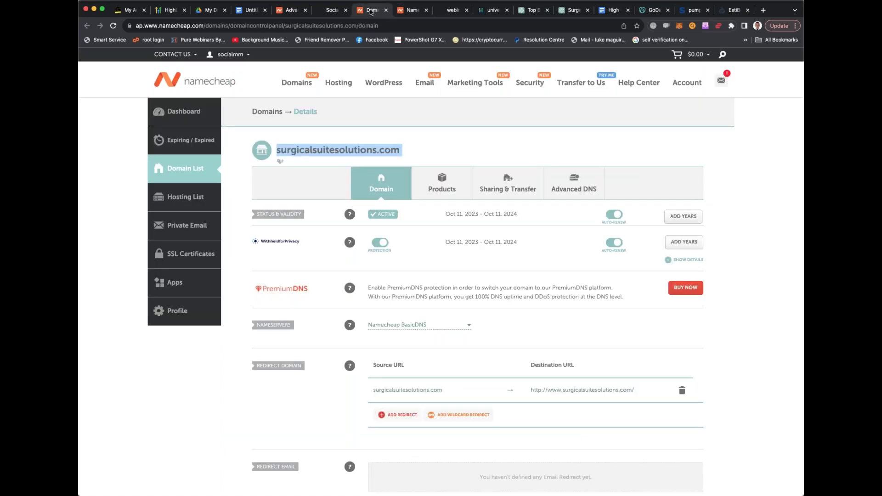
{"action": "left_click", "coordinate": [331, 11]}
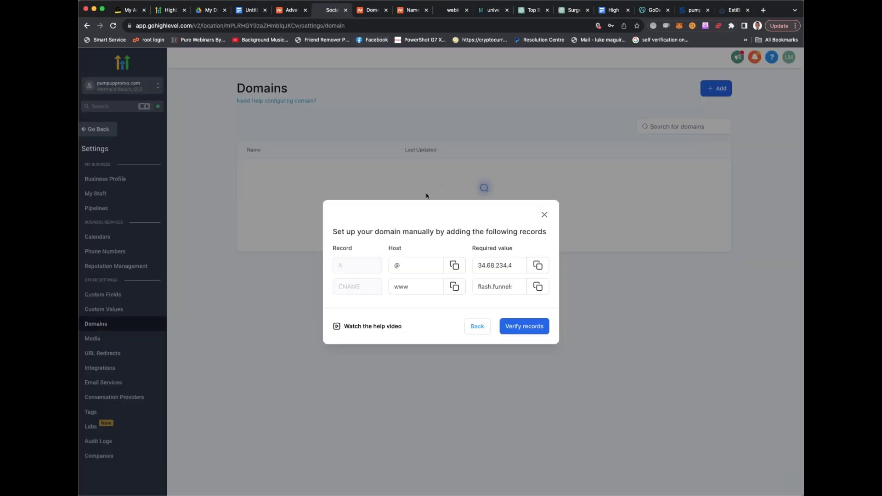
{"action": "left_click", "coordinate": [406, 287]}
{"action": "left_click", "coordinate": [409, 265]}
{"action": "left_click", "coordinate": [482, 267]}
{"action": "left_click", "coordinate": [538, 266]}
Close Namecheap's order confirmation to reach pumpuppromo.com's Advanced DNS records
{"action": "left_click", "coordinate": [375, 11]}
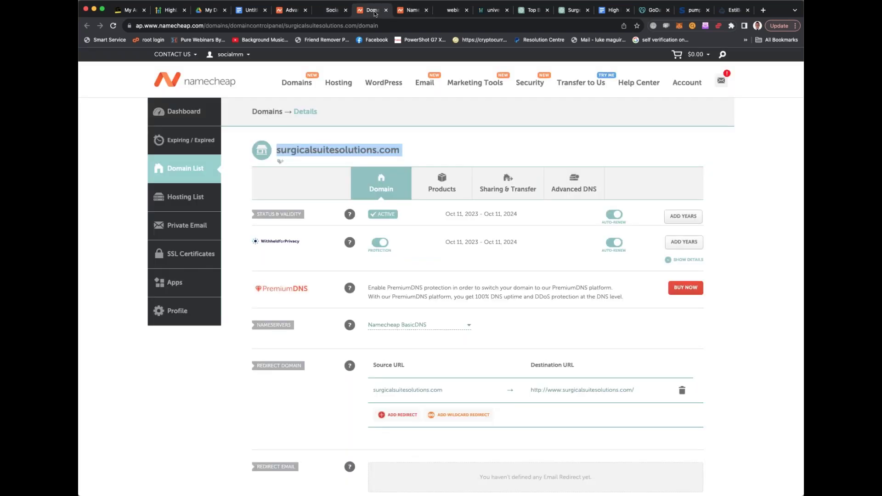
{"action": "left_click", "coordinate": [404, 12]}
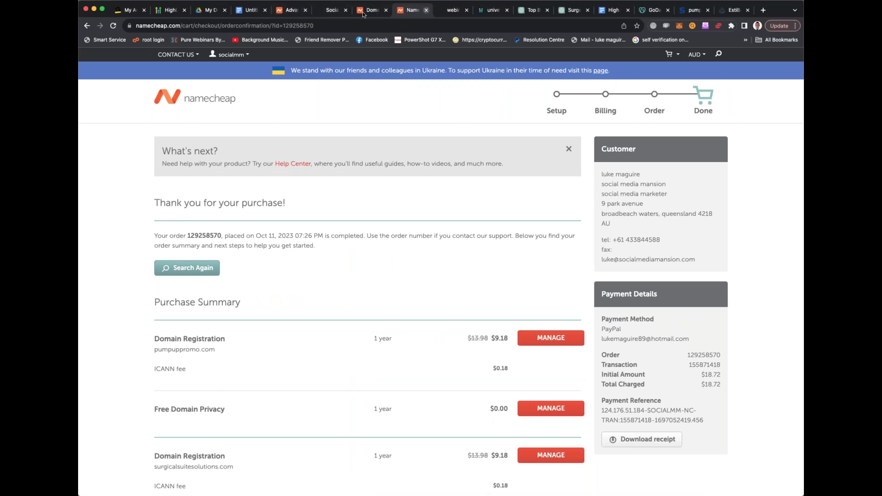
{"action": "left_click", "coordinate": [427, 11]}
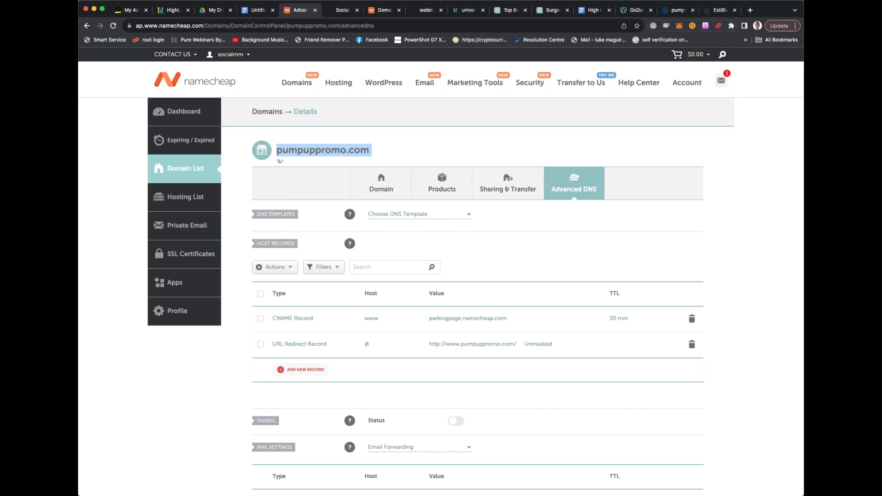
Set the www CNAME record's target to flash.funnels.msgsndr.com, copied from HighLevel
{"action": "left_click", "coordinate": [472, 319]}
{"action": "key", "text": "super+a"}
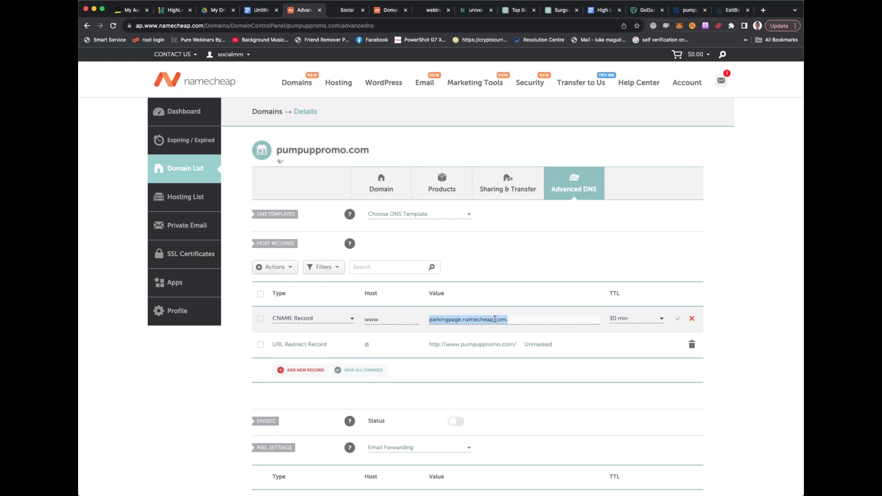
{"action": "key", "text": "super+v"}
{"action": "key", "text": "super+a"}
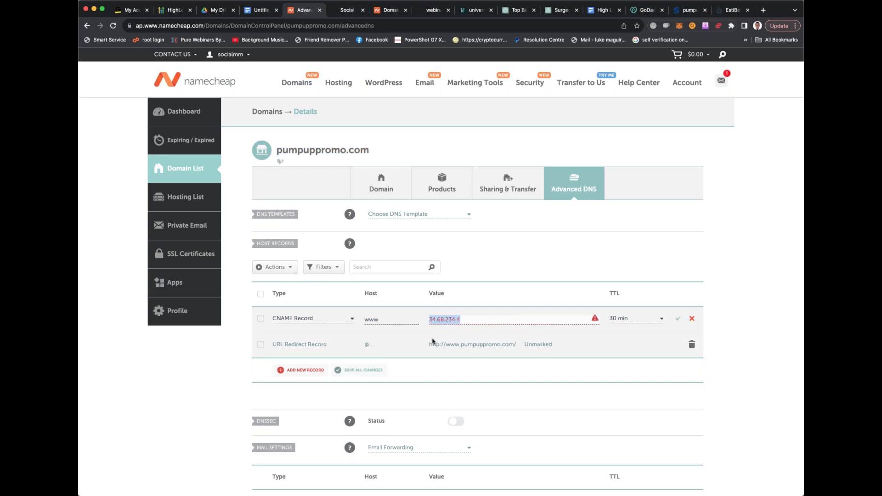
{"action": "key", "text": "BackSpace"}
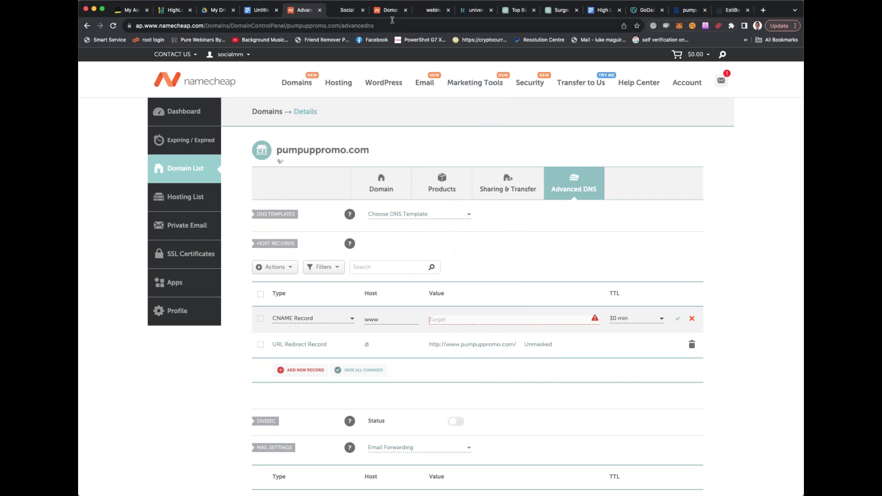
{"action": "left_click", "coordinate": [388, 10]}
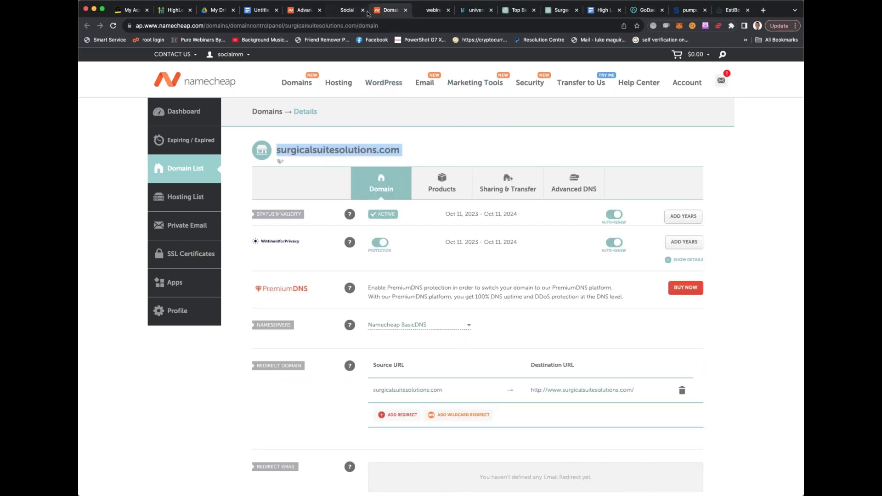
{"action": "left_click", "coordinate": [426, 11]}
{"action": "left_click", "coordinate": [347, 11]}
{"action": "left_click", "coordinate": [420, 288]}
{"action": "left_click", "coordinate": [498, 287]}
{"action": "double_click", "coordinate": [499, 287]}
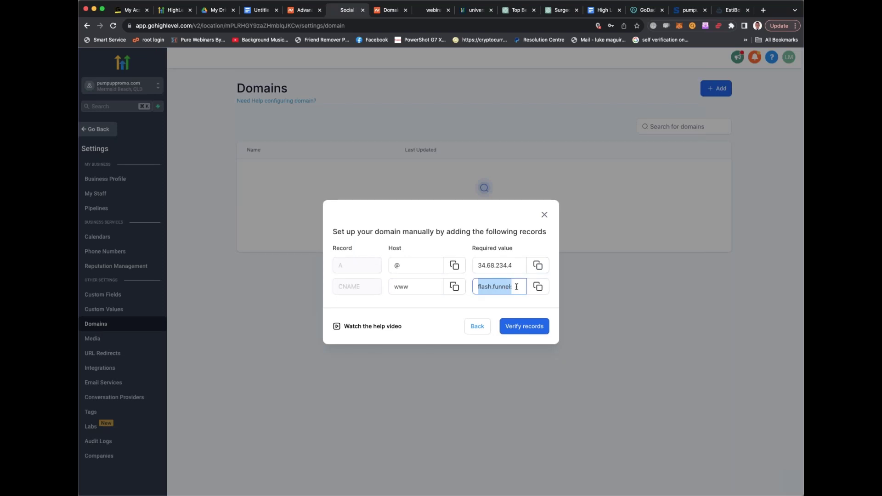
{"action": "left_click", "coordinate": [303, 11]}
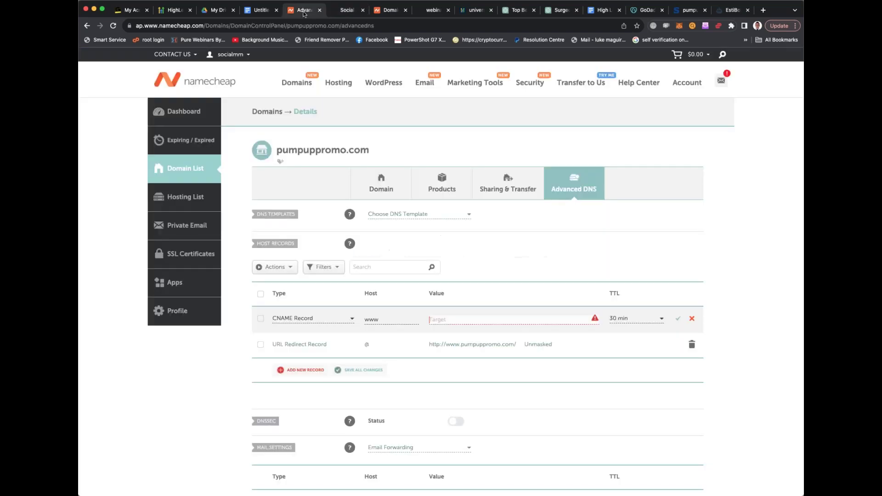
{"action": "key", "text": "super+v"}
Change the @ URL redirect into an A Record for 34.68.234.4 and save
{"action": "left_click", "coordinate": [347, 10]}
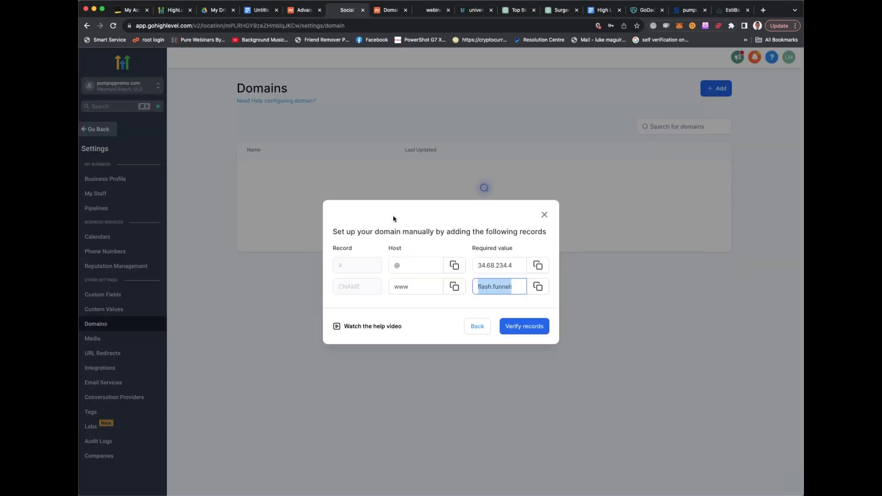
{"action": "double_click", "coordinate": [489, 266]}
{"action": "key", "text": "super+c"}
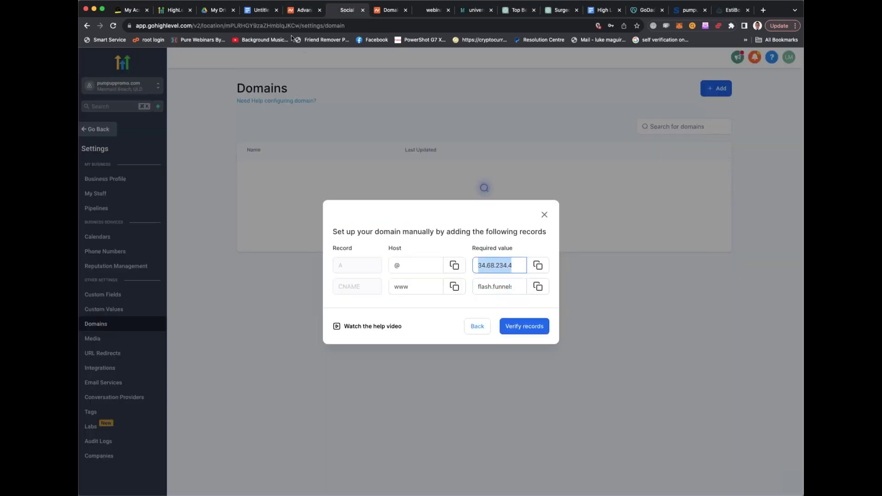
{"action": "left_click", "coordinate": [304, 10]}
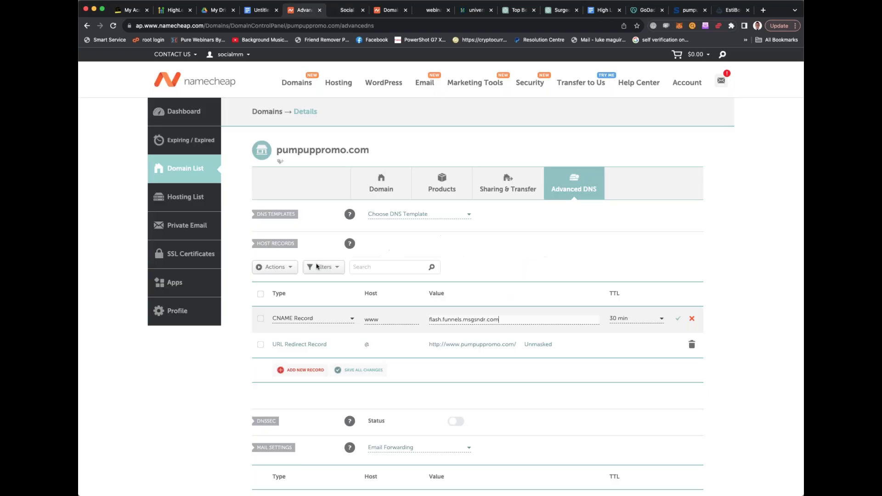
{"action": "left_click", "coordinate": [303, 348]}
{"action": "left_click", "coordinate": [304, 344]}
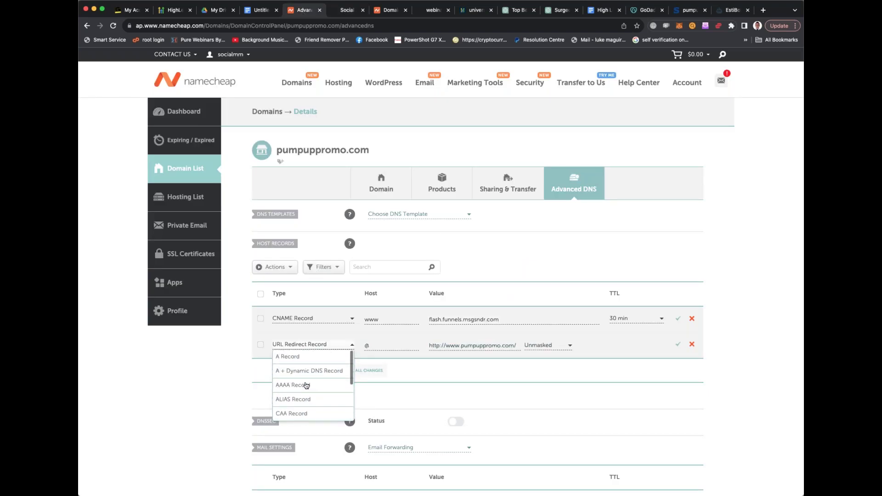
{"action": "left_click", "coordinate": [335, 340]}
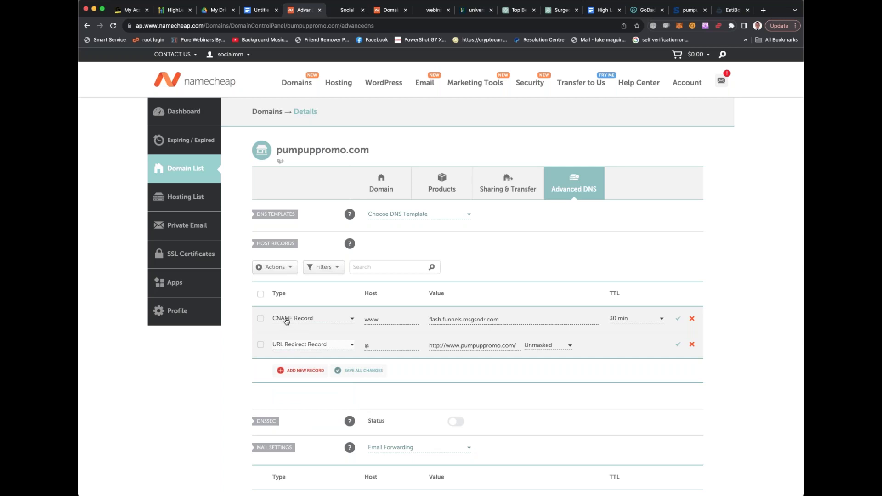
{"action": "left_click", "coordinate": [321, 350]}
{"action": "scroll", "coordinate": [317, 375], "scroll_direction": "up", "scroll_amount": 5}
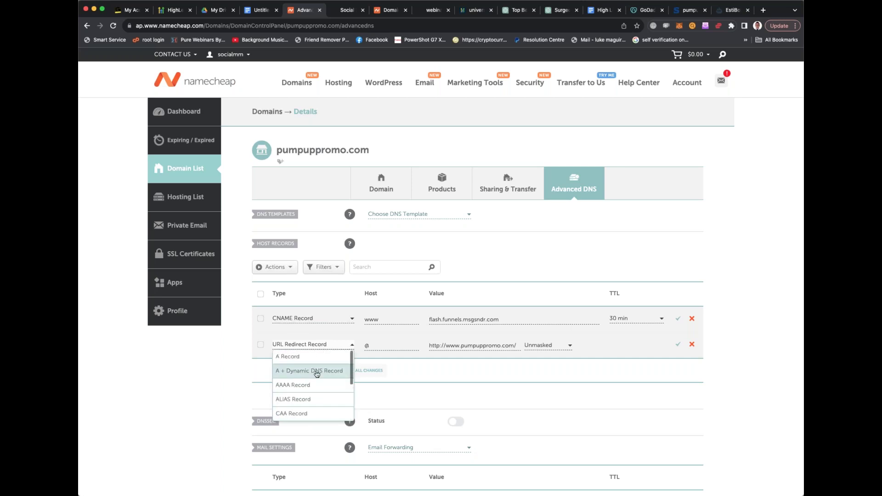
{"action": "left_click", "coordinate": [294, 356]}
{"action": "triple_click", "coordinate": [457, 343]}
{"action": "key", "text": "super+v"}
{"action": "left_click", "coordinate": [678, 319]}
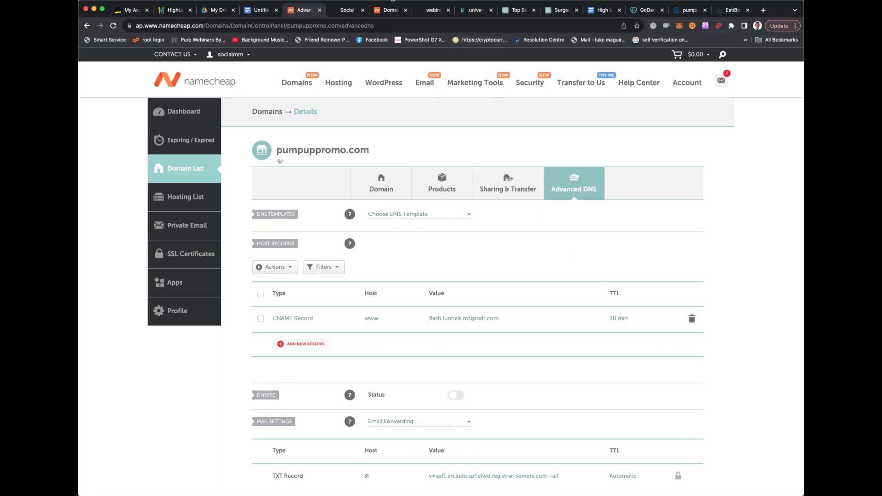
Verify pumpuppromo.com's DNS records in HighLevel, retrying after the first error
{"action": "left_click", "coordinate": [346, 12]}
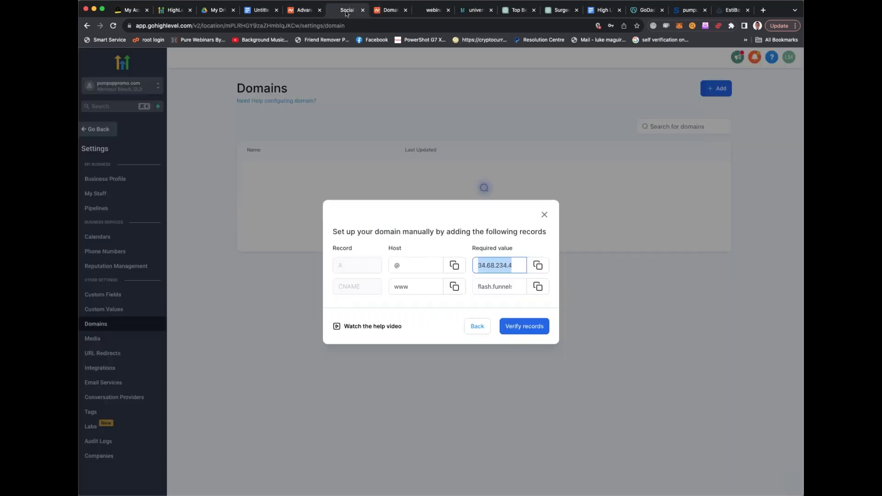
{"action": "left_click", "coordinate": [530, 329]}
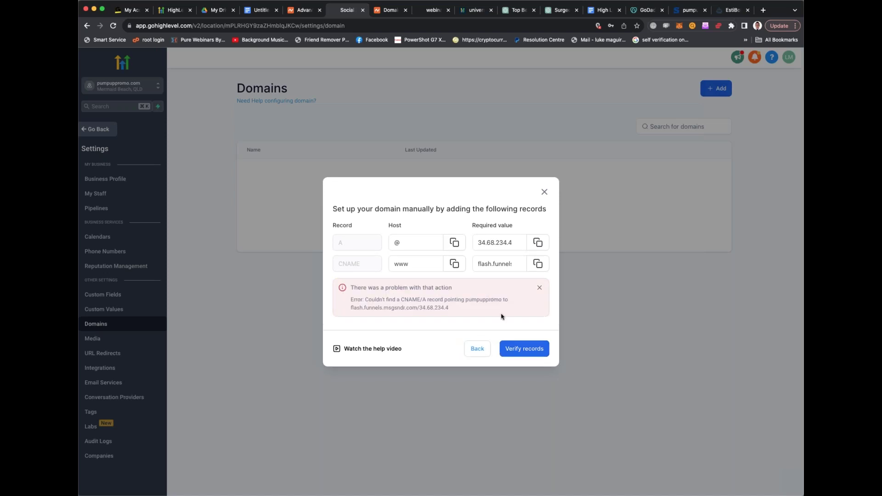
{"action": "left_click", "coordinate": [517, 350]}
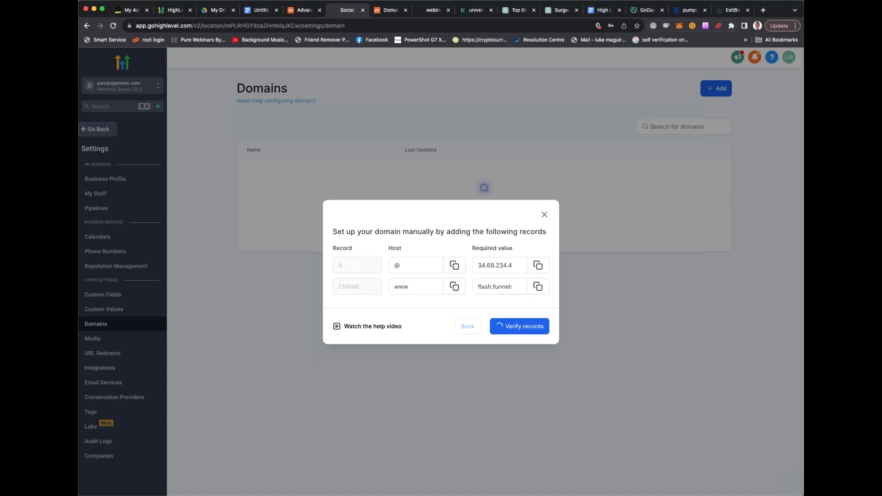
{"action": "left_click", "coordinate": [449, 274]}
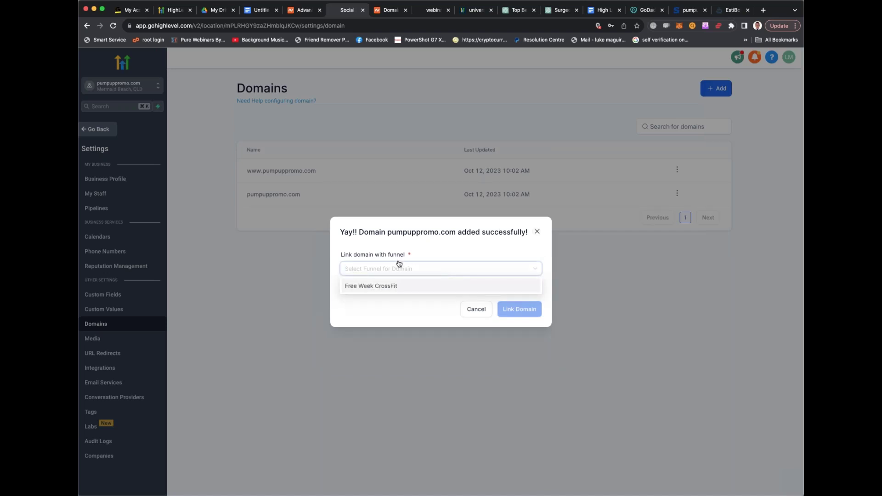
Pick the Free Week CrossFit funnel with Offer Claim Page as default step, then link it
{"action": "left_click", "coordinate": [393, 286]}
{"action": "left_click", "coordinate": [393, 286]}
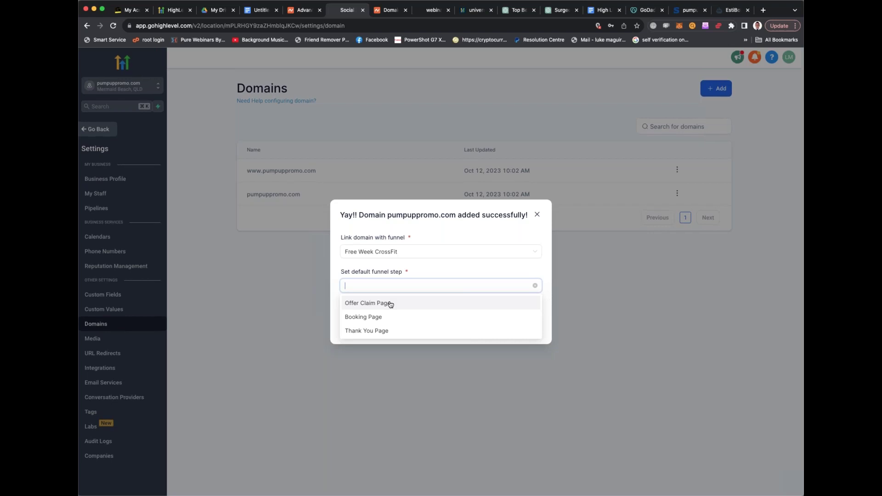
{"action": "left_click", "coordinate": [391, 304]}
{"action": "left_click", "coordinate": [514, 327]}
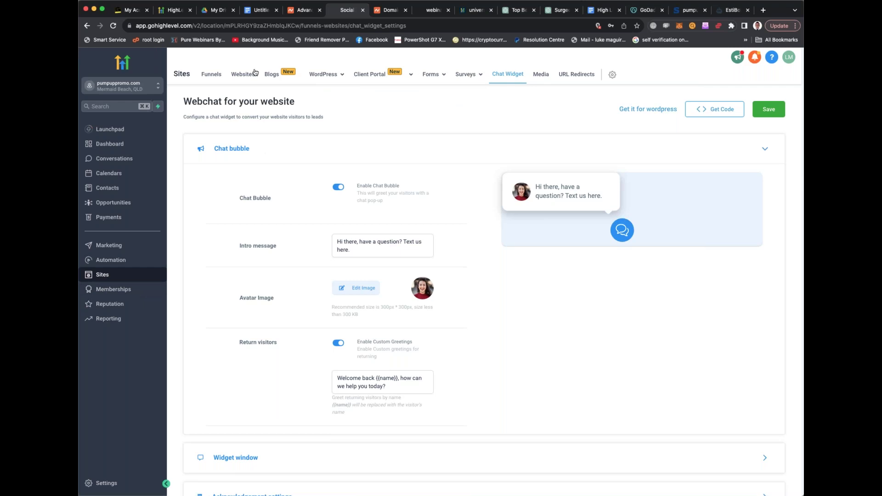
{"action": "left_click", "coordinate": [214, 75]}
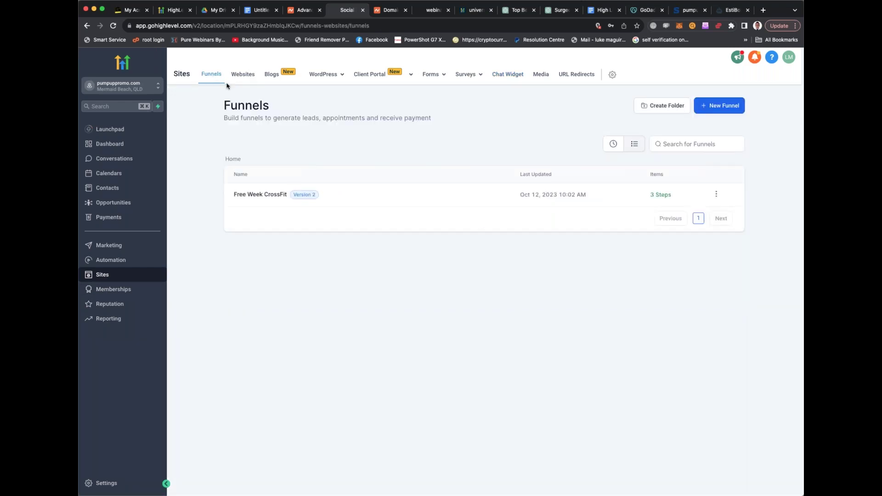
{"action": "left_click", "coordinate": [380, 198]}
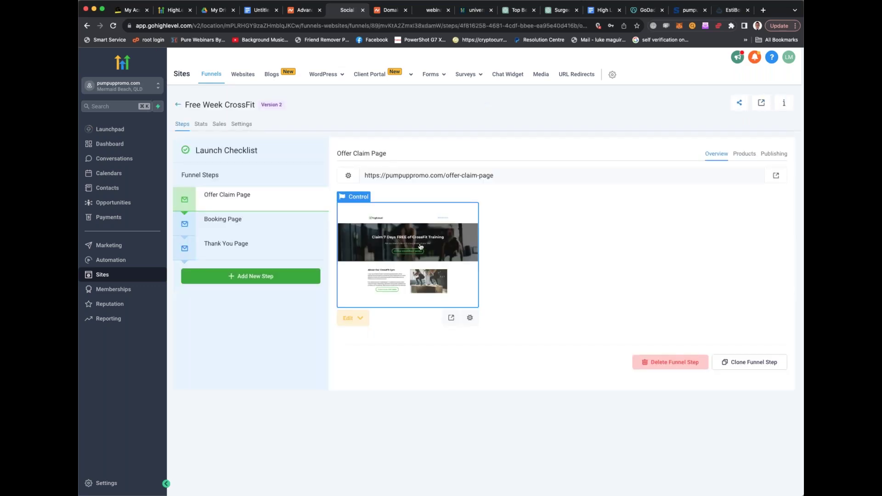
{"action": "left_click", "coordinate": [417, 247]}
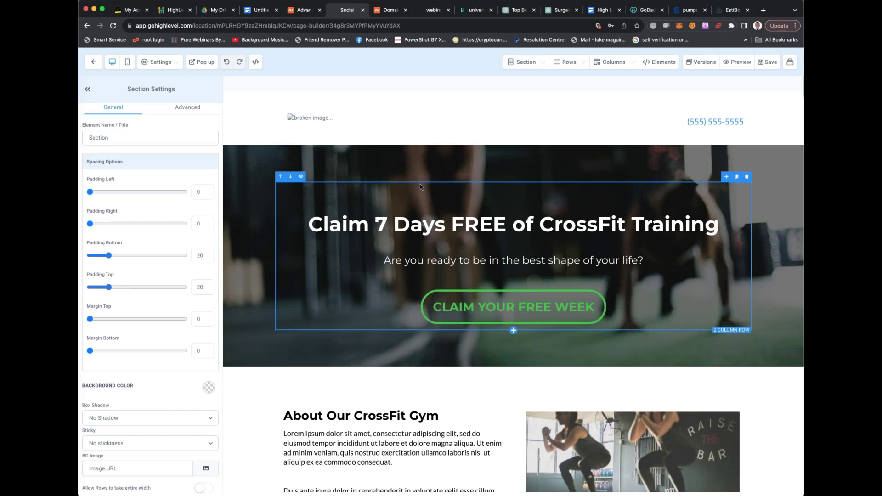
{"action": "scroll", "coordinate": [442, 179], "scroll_direction": "down", "scroll_amount": 2}
{"action": "scroll", "coordinate": [442, 179], "scroll_direction": "down", "scroll_amount": 10}
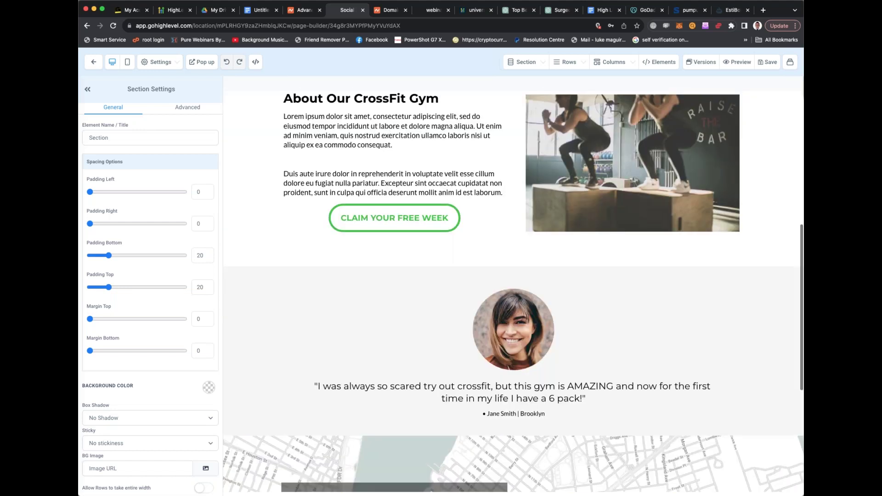
{"action": "scroll", "coordinate": [513, 229], "scroll_direction": "down", "scroll_amount": 3}
{"action": "scroll", "coordinate": [514, 230], "scroll_direction": "up", "scroll_amount": 13}
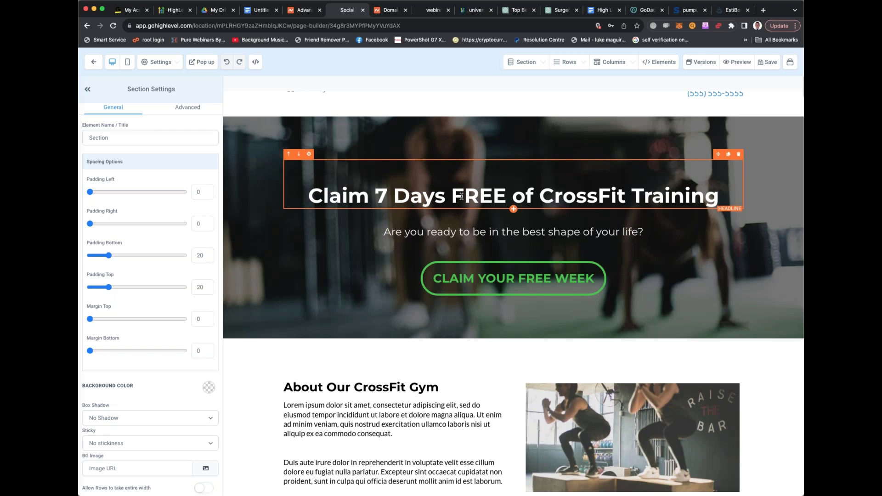
Edit the hero headline, trying wording such as 'Summer SHRED Mens challenge'
{"action": "left_click", "coordinate": [402, 196]}
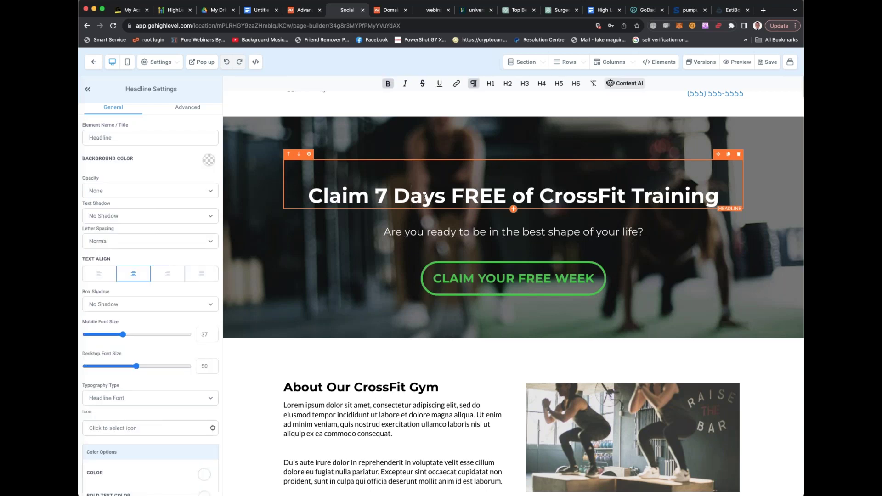
{"action": "scroll", "coordinate": [423, 197], "scroll_direction": "down", "scroll_amount": 5}
{"action": "scroll", "coordinate": [432, 207], "scroll_direction": "up", "scroll_amount": 6}
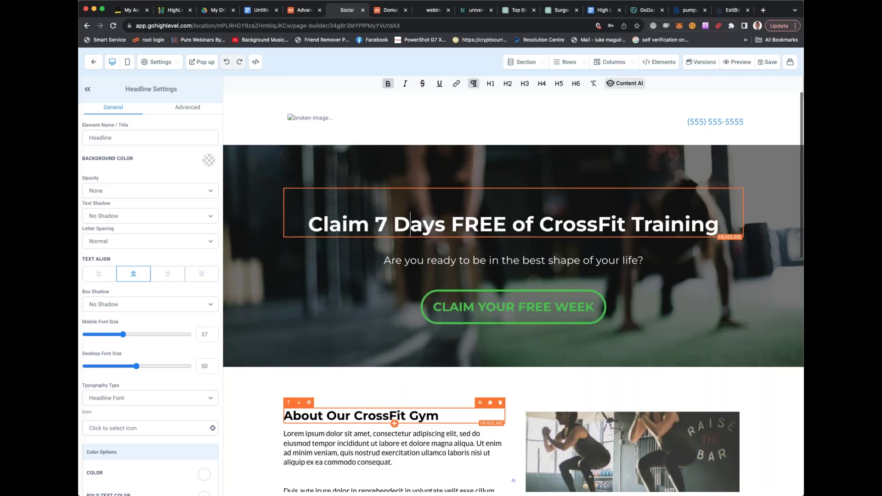
{"action": "left_click_drag", "start_coordinate": [539, 221], "coordinate": [620, 222]}
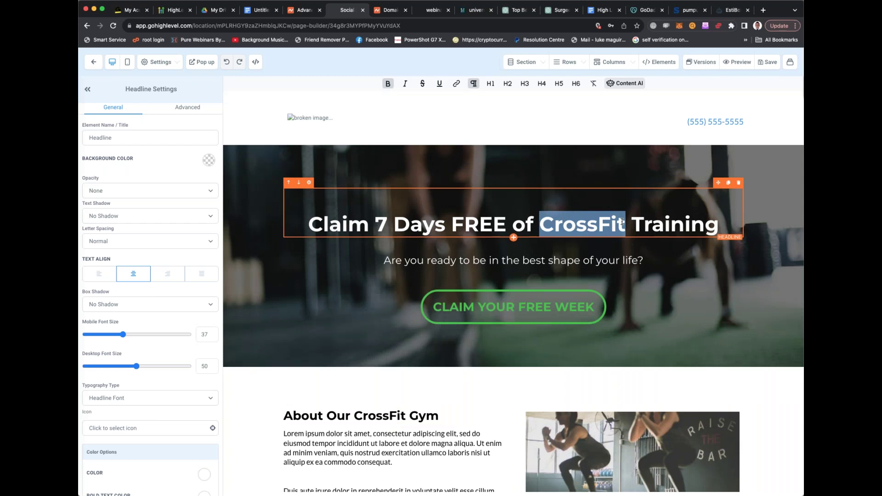
{"action": "type", "text": "H"}
{"action": "key", "text": "BackSpace"}
{"action": "type", "text": "Your Half"}
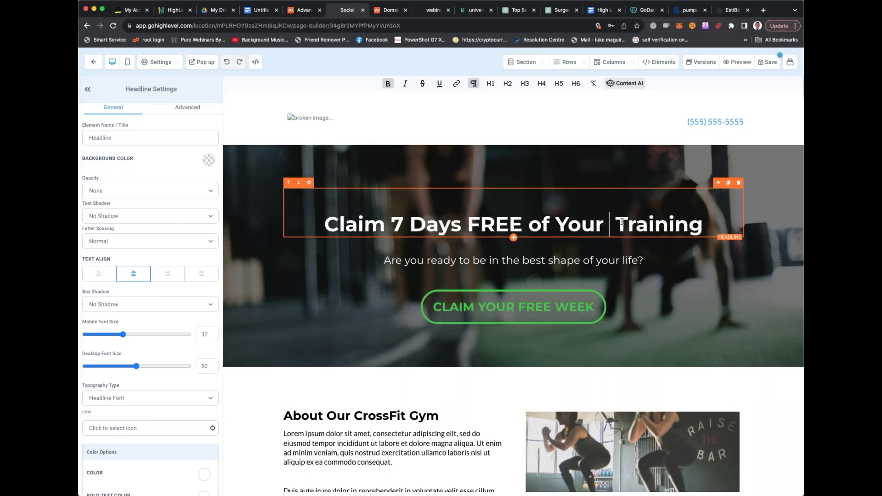
{"action": "type", "text": " Marathon"}
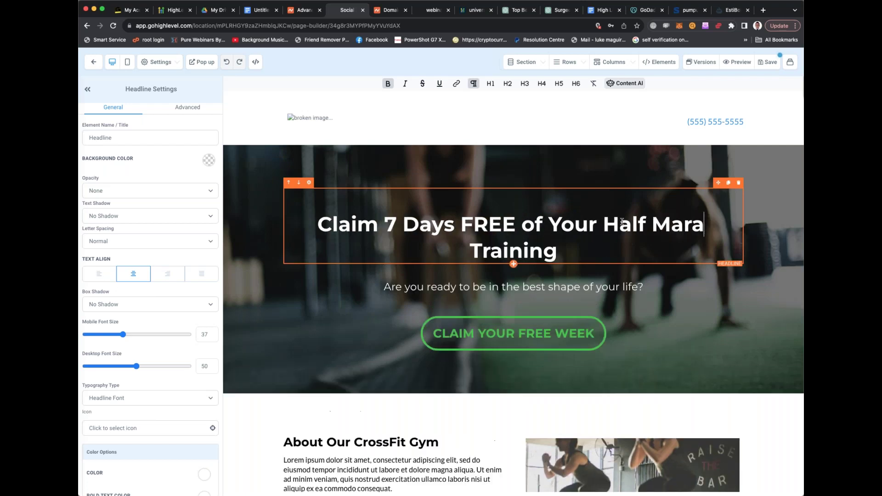
{"action": "key", "text": "BackSpace"}
{"action": "key", "text": "BackSpace"}
{"action": "key", "text": "BackSpace"}
{"action": "key", "text": "BackSpace"}
{"action": "key", "text": "BackSpace"}
{"action": "key", "text": "BackSpace"}
{"action": "key", "text": "BackSpace"}
{"action": "key", "text": "BackSpace"}
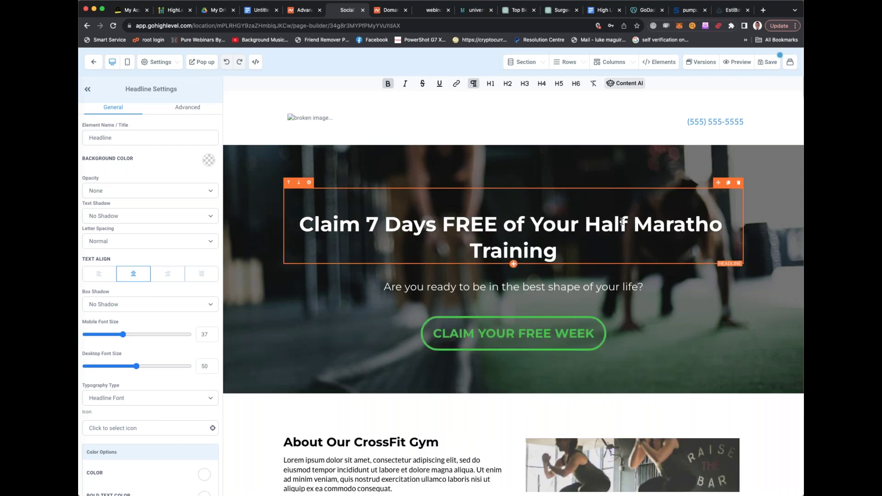
{"action": "key", "text": "BackSpace"}
{"action": "key", "text": "BackSpace"}
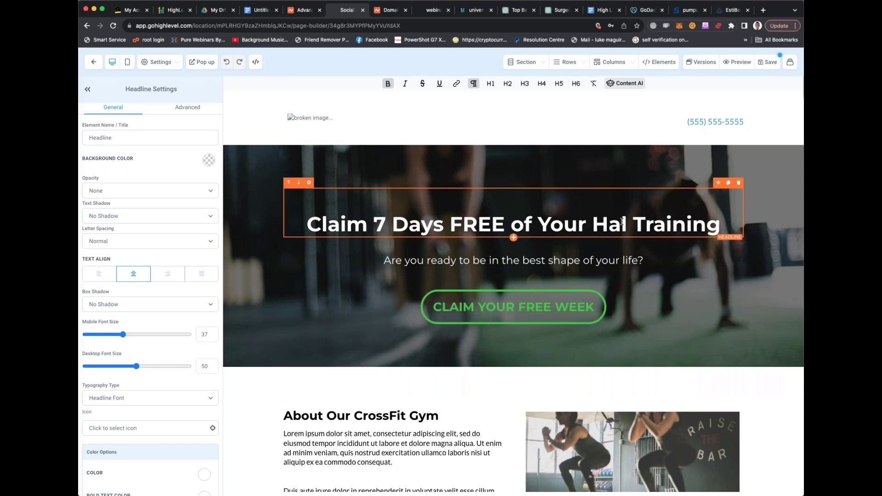
{"action": "key", "text": "BackSpace"}
{"action": "key", "text": "BackSpace"}
{"action": "key", "text": "BackSpace"}
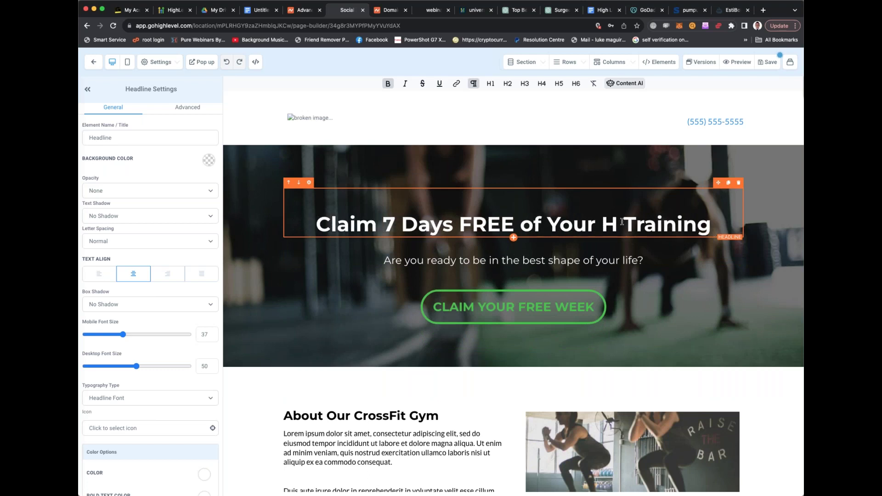
{"action": "type", "text": "Summer SHRED "}
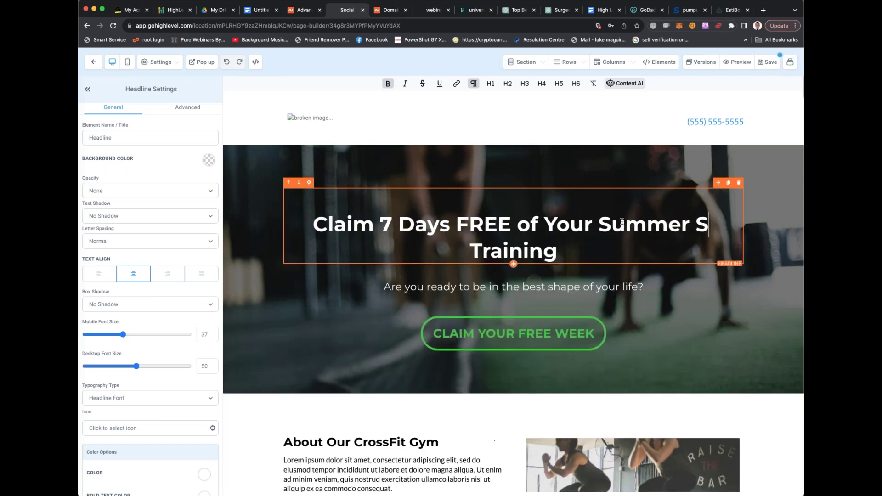
{"action": "type", "text": "Mens"}
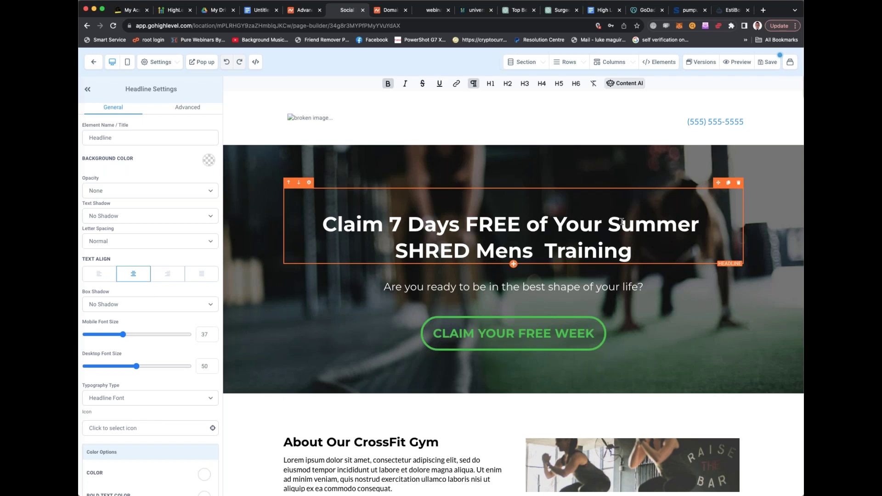
{"action": "type", "text": "challenge"}
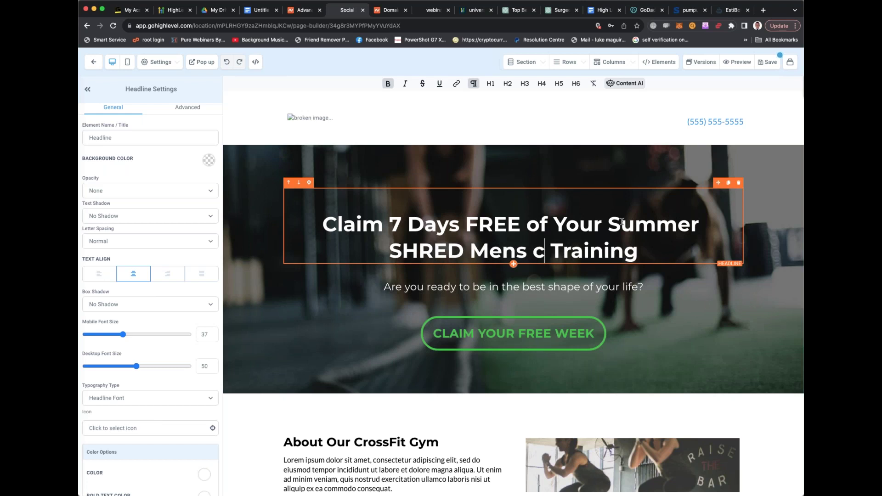
Replace the whole headline with 'Are YOU A Gym Owner? Well We have a very special surprise for you.'
{"action": "mouse_move", "coordinate": [597, 251]}
{"action": "left_mouse_down"}
{"action": "mouse_move", "coordinate": [681, 250]}
{"action": "mouse_move", "coordinate": [605, 250]}
{"action": "left_mouse_up"}
{"action": "left_click", "coordinate": [604, 251]}
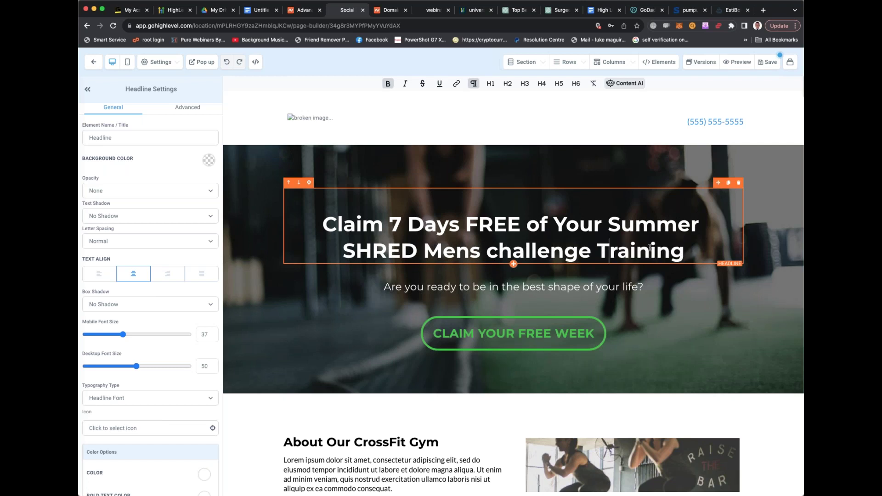
{"action": "left_click_drag", "start_coordinate": [685, 250], "coordinate": [326, 224]}
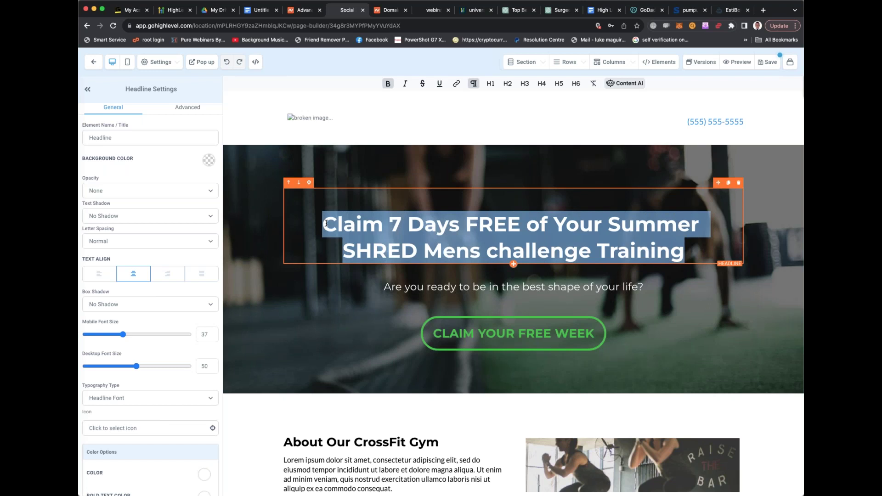
{"action": "type", "text": "Are YOU a"}
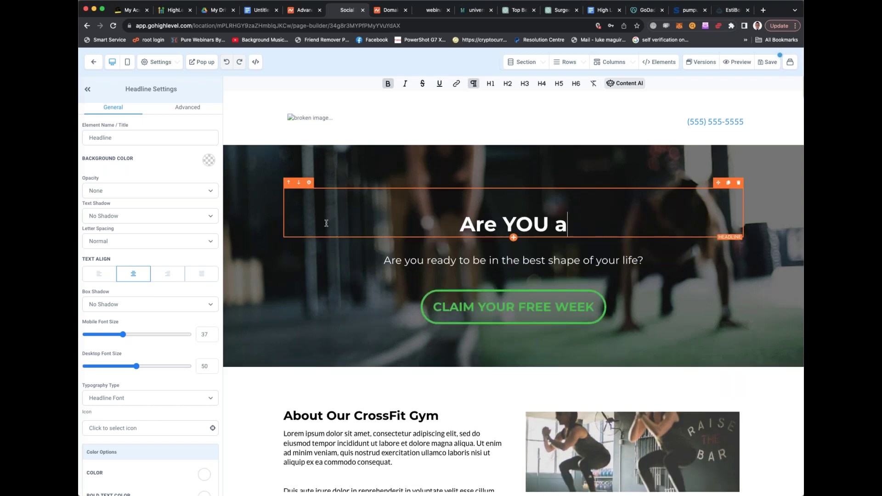
{"action": "key", "text": "BackSpace"}
{"action": "type", "text": "A Gym Ow"}
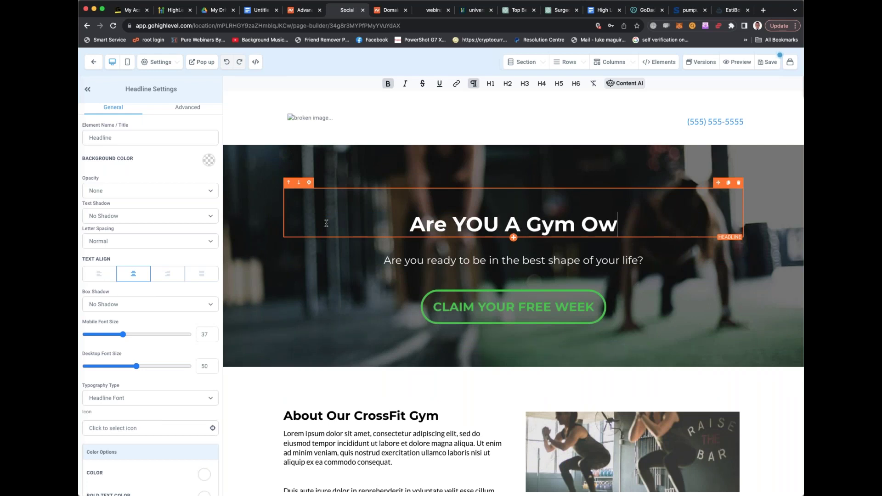
{"action": "type", "text": "ner? Well We "}
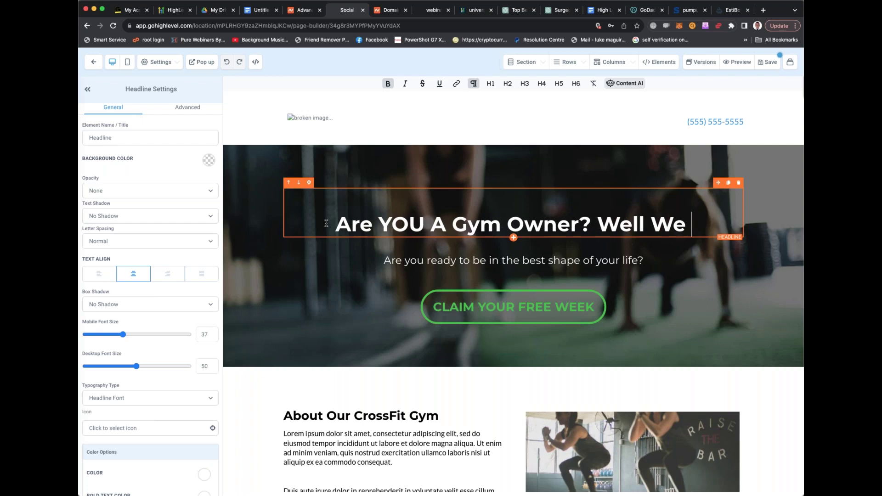
{"action": "type", "text": "have a very specia"}
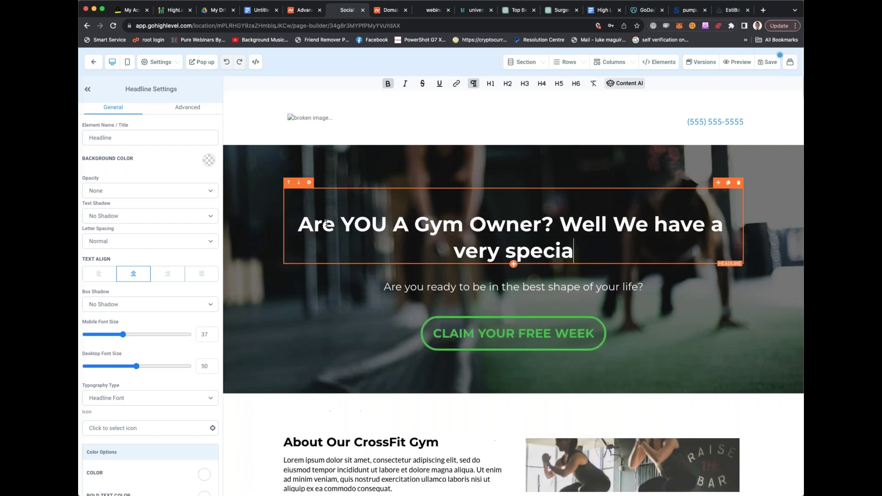
{"action": "type", "text": "l surprise for you."}
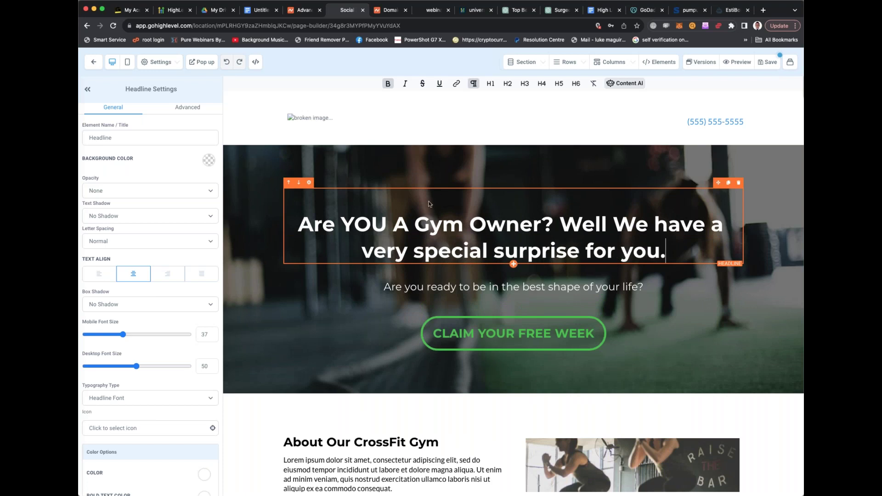
{"action": "left_click", "coordinate": [679, 165]}
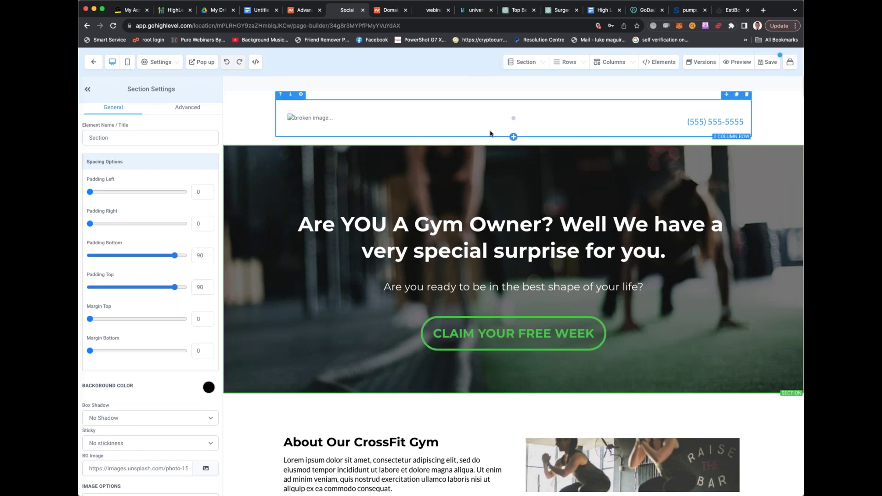
Add an empty 2 Column row below the CLAIM YOUR FREE WEEK button
{"action": "scroll", "coordinate": [490, 133], "scroll_direction": "down", "scroll_amount": 2}
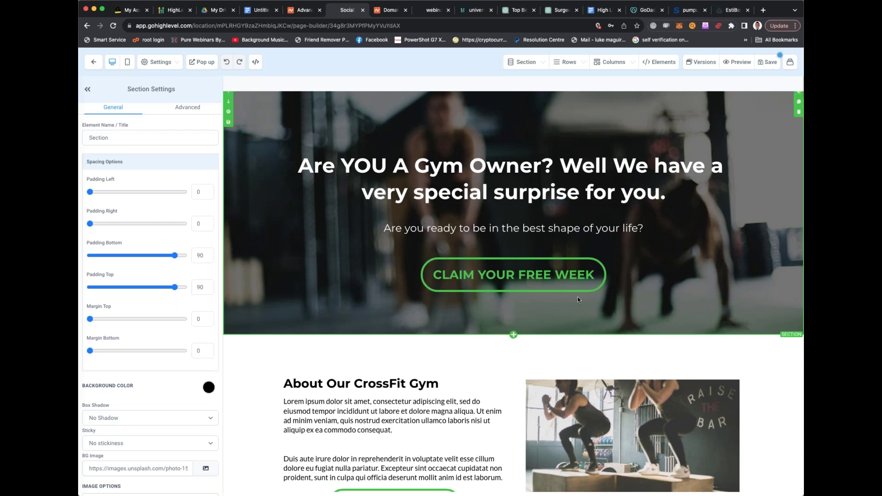
{"action": "left_click", "coordinate": [513, 297]}
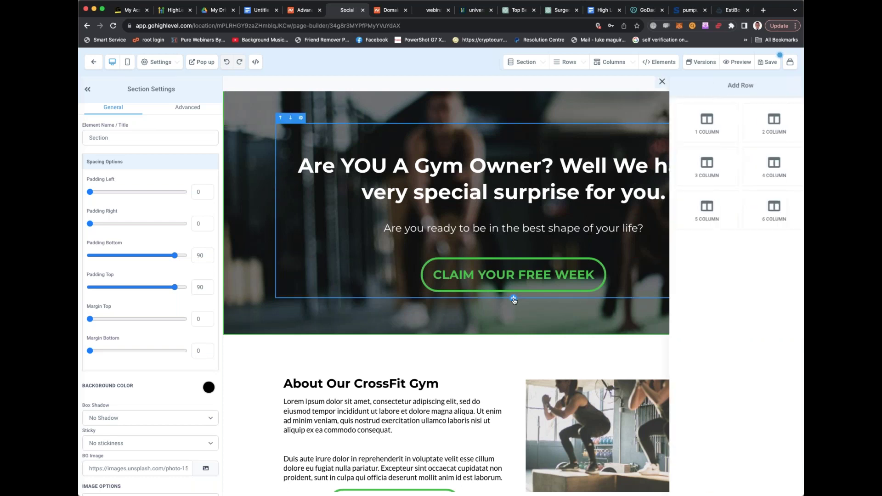
{"action": "left_click", "coordinate": [759, 132]}
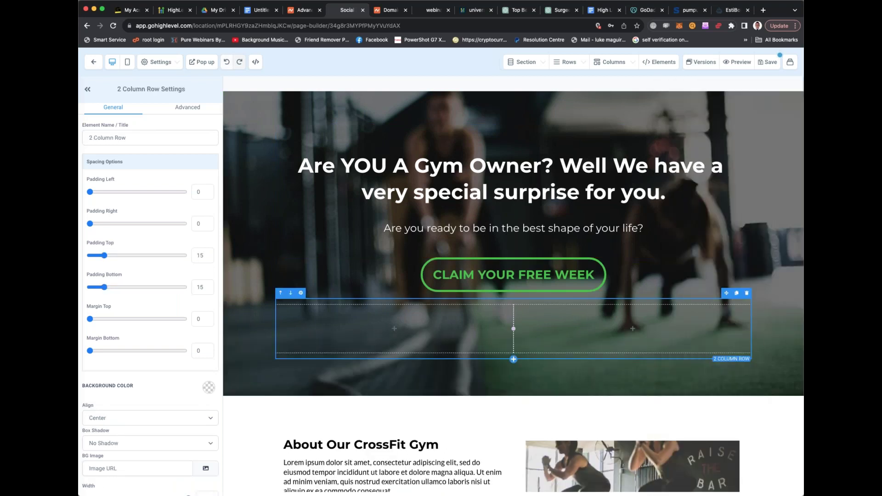
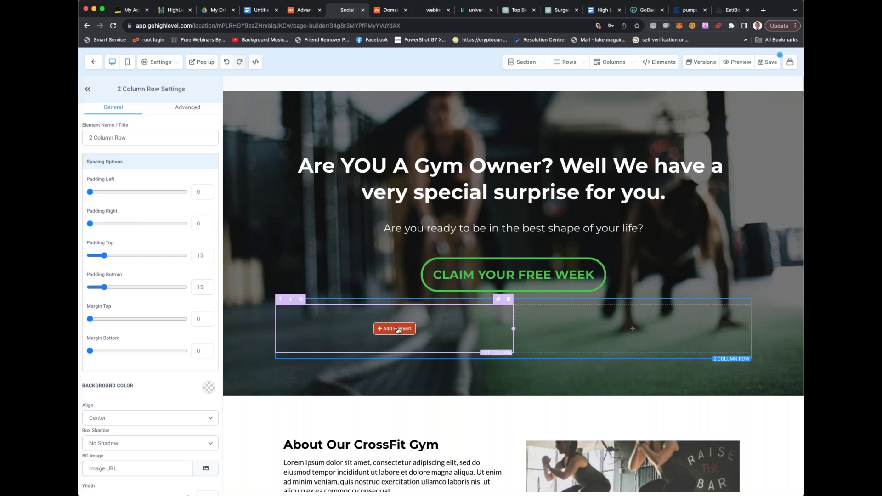
Add an image element to the left column under the hero
{"action": "left_click", "coordinate": [396, 329]}
{"action": "scroll", "coordinate": [648, 224], "scroll_direction": "down", "scroll_amount": 3}
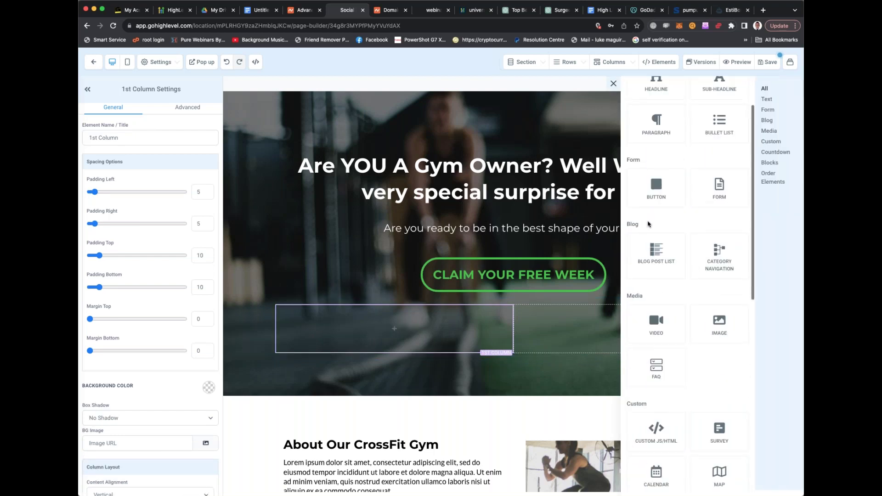
{"action": "scroll", "coordinate": [648, 224], "scroll_direction": "down", "scroll_amount": 1}
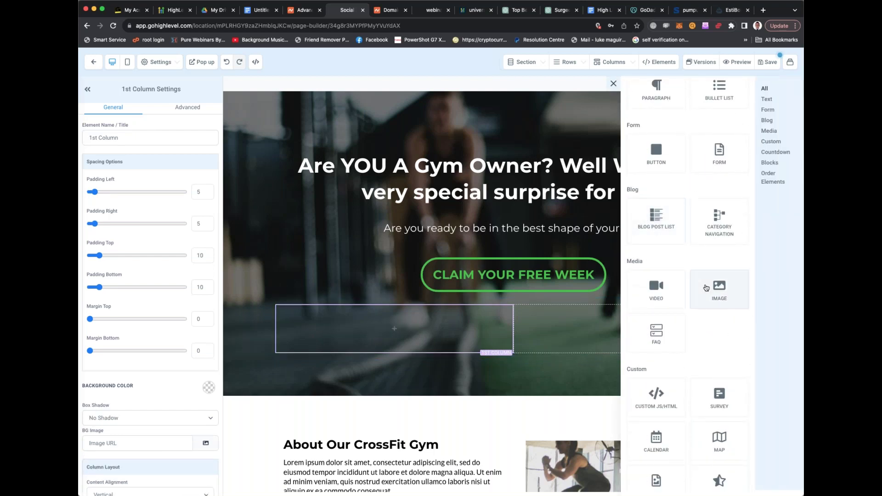
{"action": "left_click", "coordinate": [706, 288]}
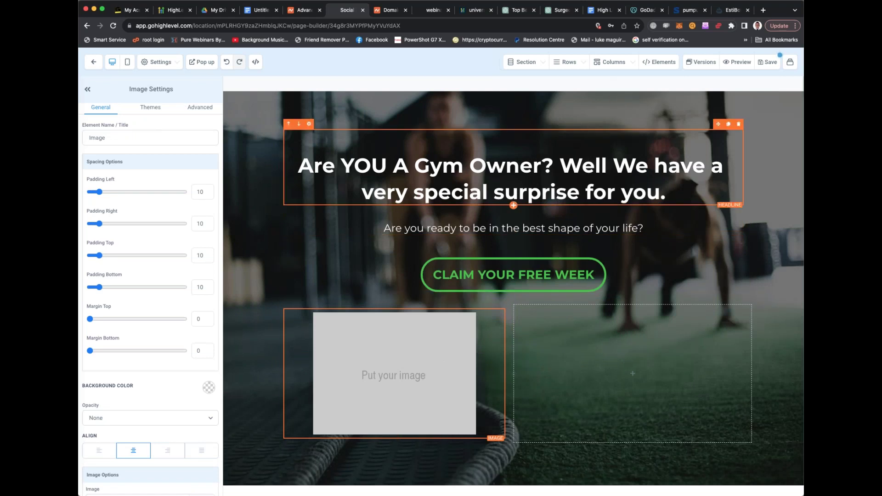
{"action": "left_click", "coordinate": [566, 272]}
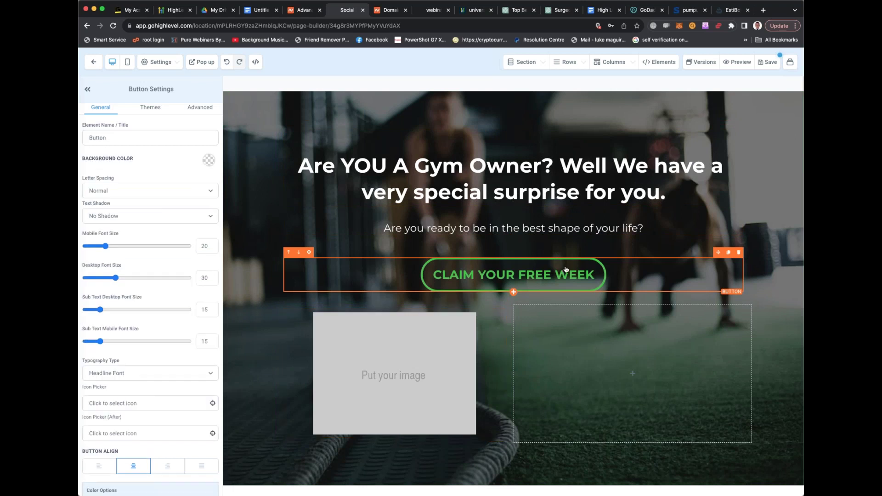
{"action": "left_click", "coordinate": [440, 323]}
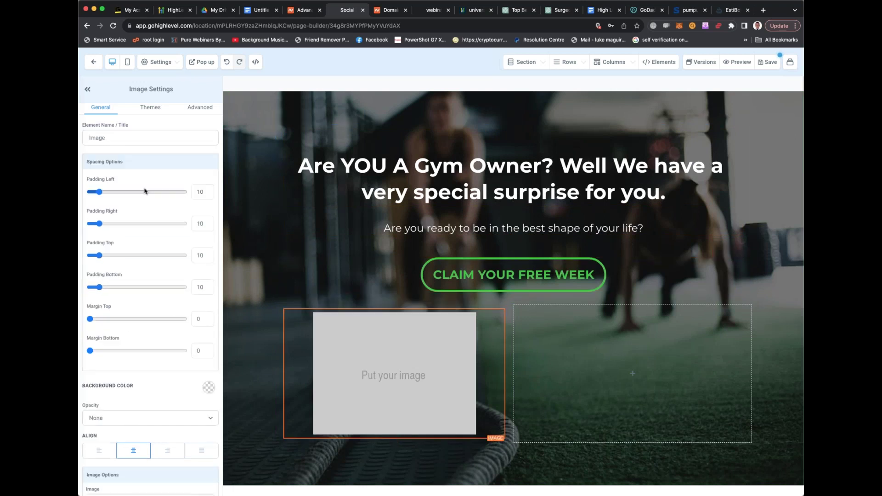
Rename the image element 'Fitness' and open the media library from its Image URL
{"action": "left_click_drag", "start_coordinate": [115, 137], "coordinate": [82, 137]}
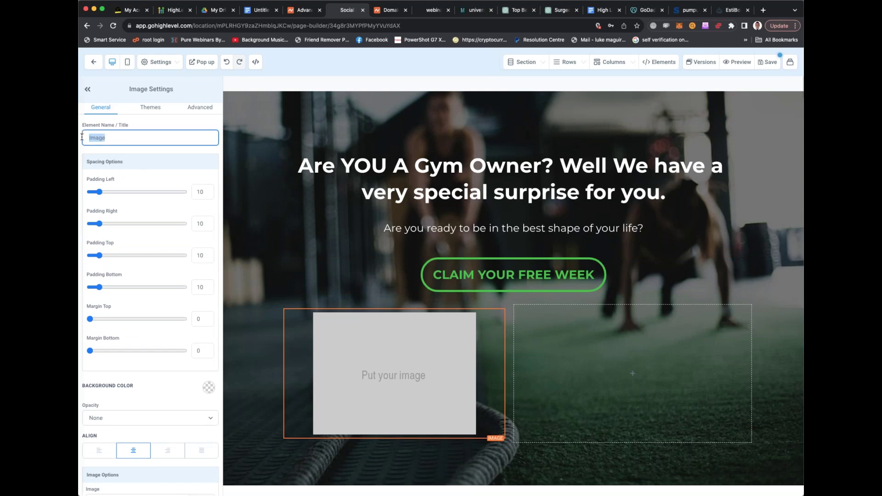
{"action": "type", "text": "fir"}
{"action": "type", "text": "ness"}
{"action": "scroll", "coordinate": [129, 169], "scroll_direction": "down", "scroll_amount": 3}
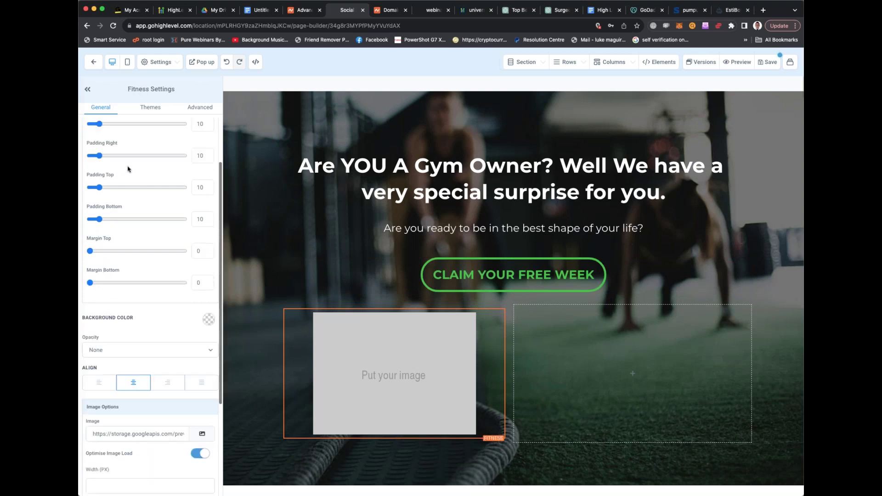
{"action": "scroll", "coordinate": [129, 175], "scroll_direction": "down", "scroll_amount": 3}
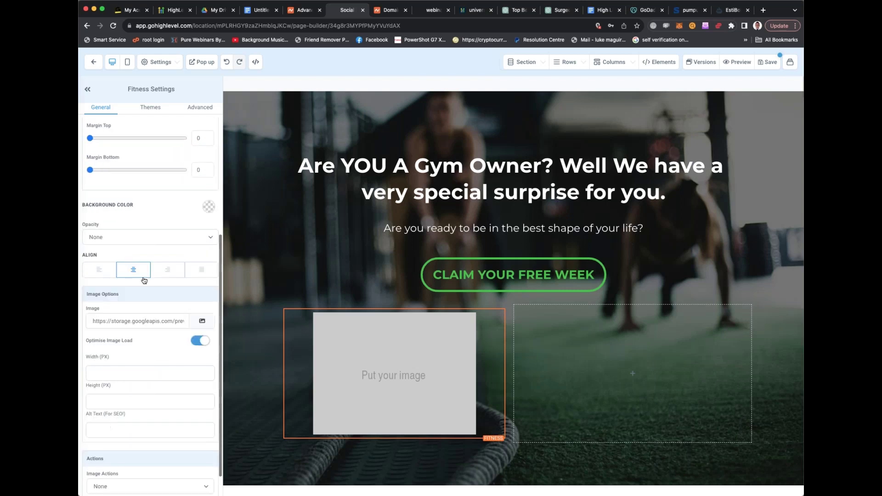
{"action": "left_click", "coordinate": [128, 322]}
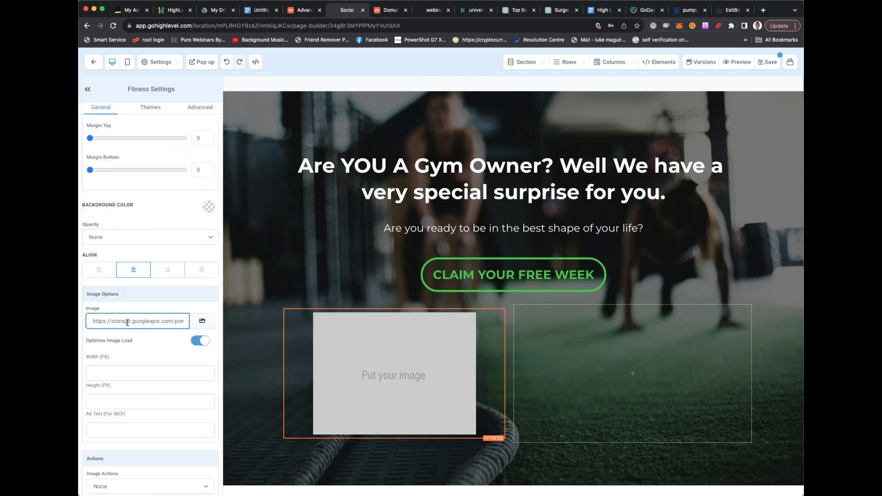
{"action": "left_click", "coordinate": [202, 321]}
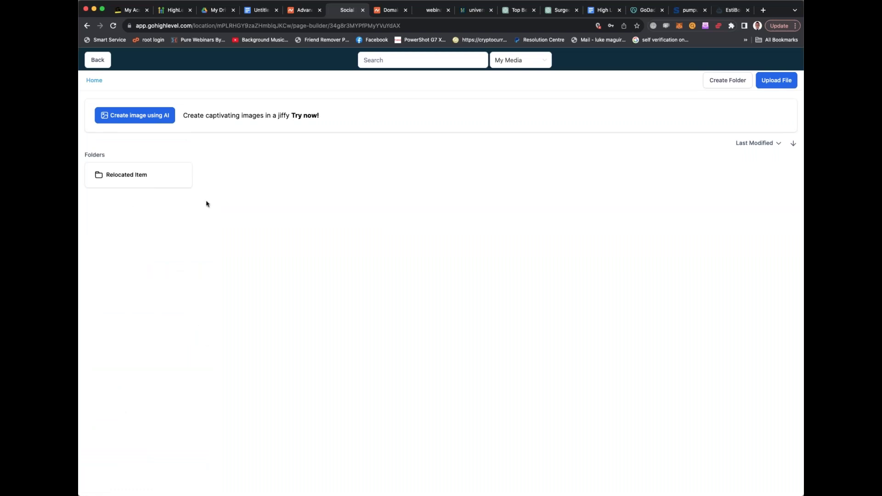
Start an AI image, try and discard a 'fitness dog' description, and expand all styles
{"action": "left_click", "coordinate": [158, 114]}
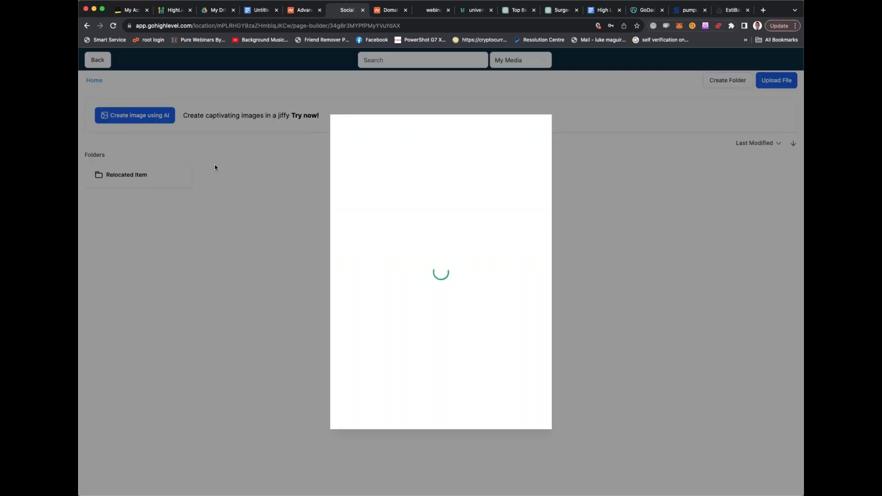
{"action": "left_click", "coordinate": [410, 201]}
{"action": "type", "text": "i want a fitness "}
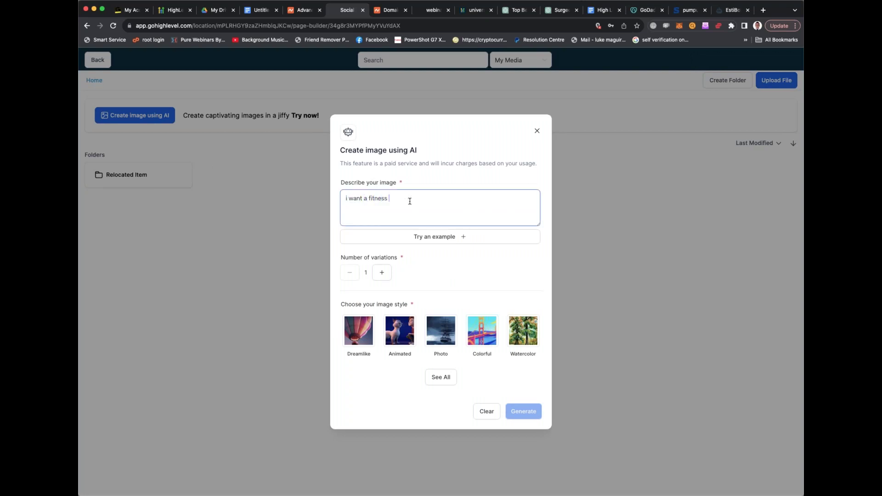
{"action": "type", "text": "dog to be designerd"}
{"action": "left_click_drag", "start_coordinate": [445, 198], "coordinate": [341, 199]}
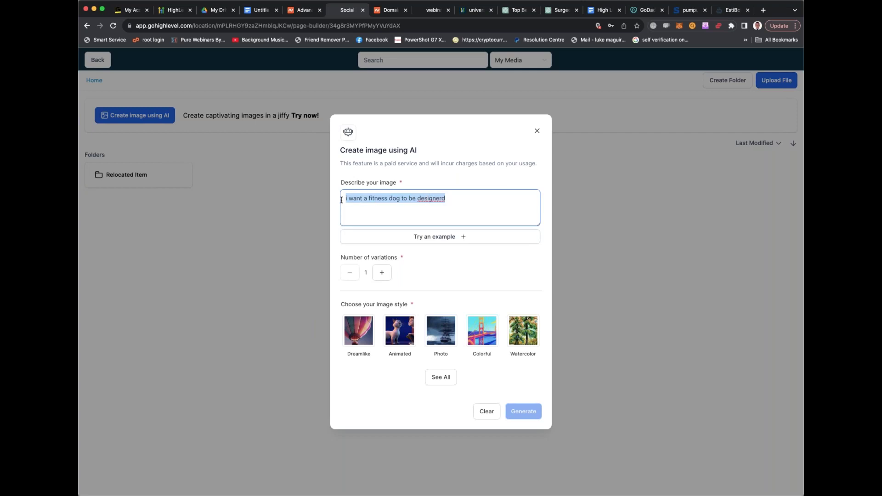
{"action": "key", "text": "BackSpace"}
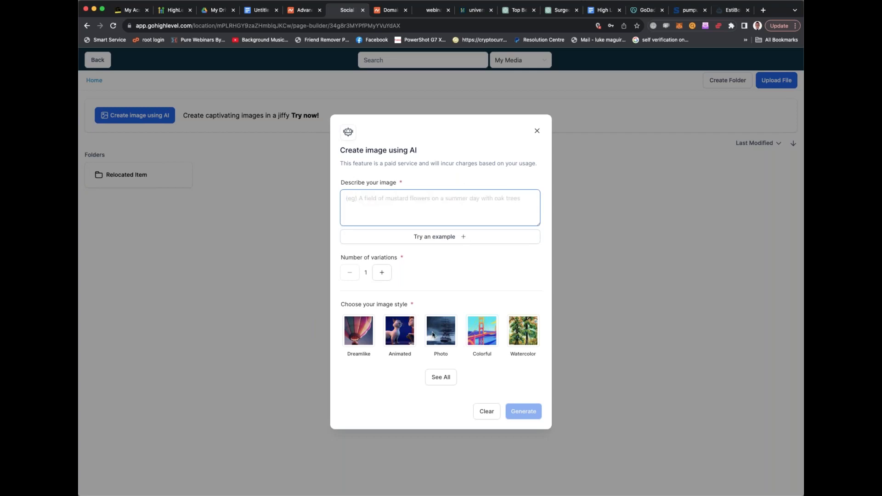
{"action": "left_click", "coordinate": [441, 377]}
{"action": "scroll", "coordinate": [431, 349], "scroll_direction": "down", "scroll_amount": 2}
{"action": "scroll", "coordinate": [431, 349], "scroll_direction": "down", "scroll_amount": 3}
{"action": "scroll", "coordinate": [432, 349], "scroll_direction": "up", "scroll_amount": 2}
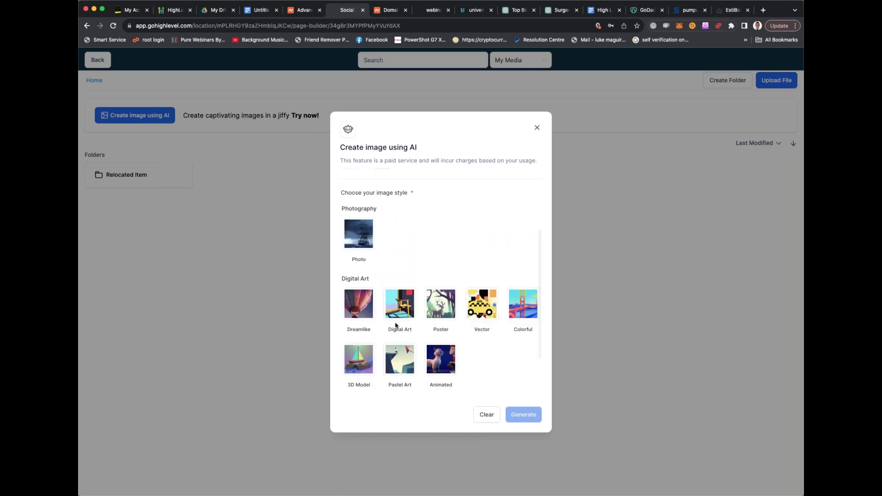
{"action": "scroll", "coordinate": [397, 325], "scroll_direction": "up", "scroll_amount": 5}
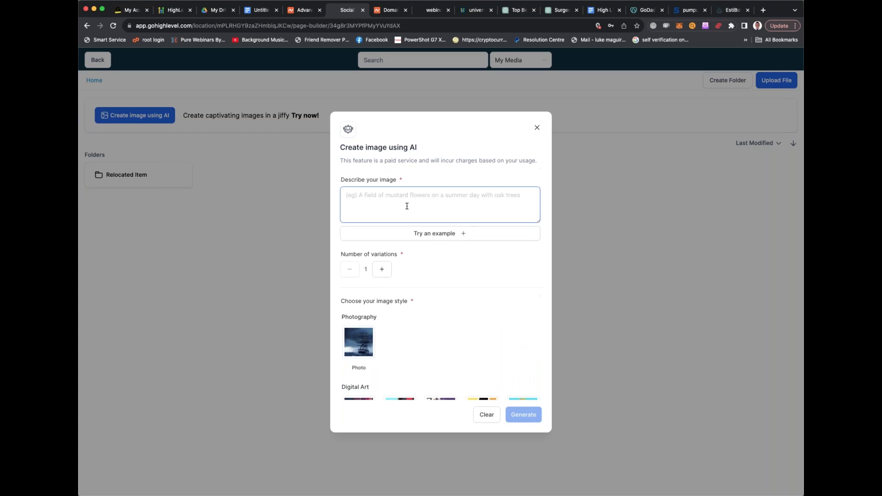
Describe excited gym owners with office equipment and happy smiles, then load an example prompt
{"action": "type", "text": "I want"}
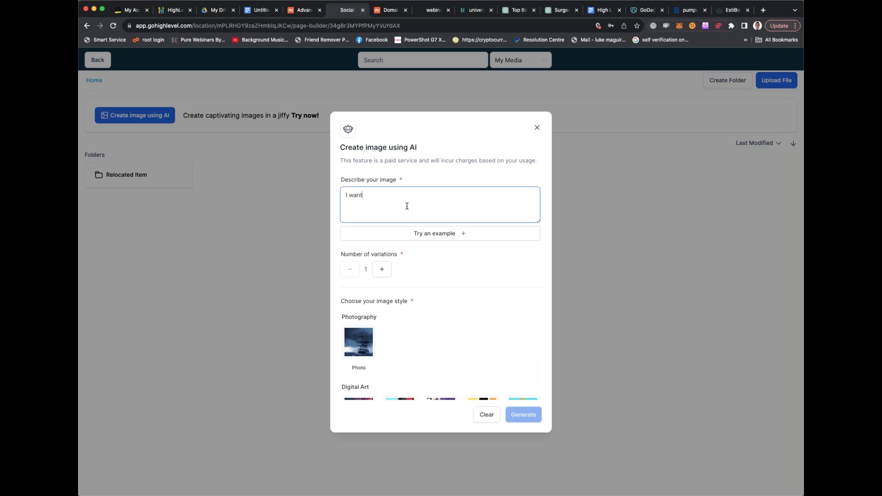
{"action": "type", "text": " a picture that shares a group of gym owners being supr"}
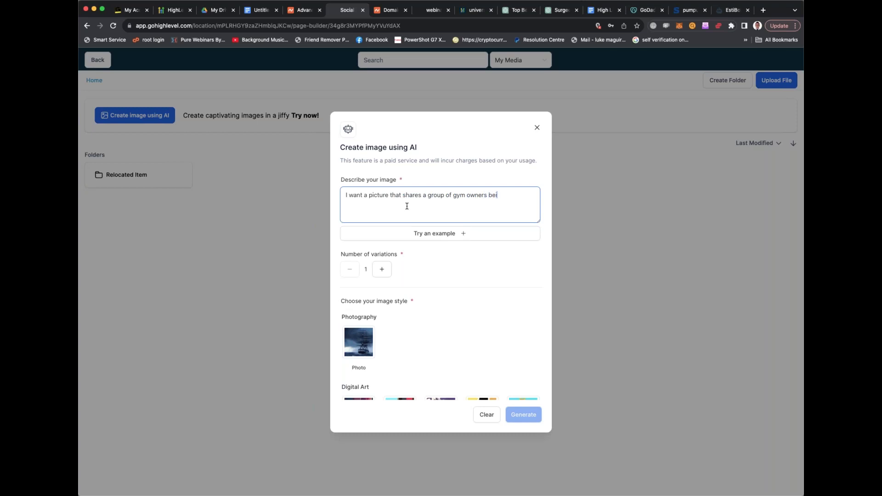
{"action": "key", "text": "BackSpace"}
{"action": "type", "text": "er excited about working with us. Office eq"}
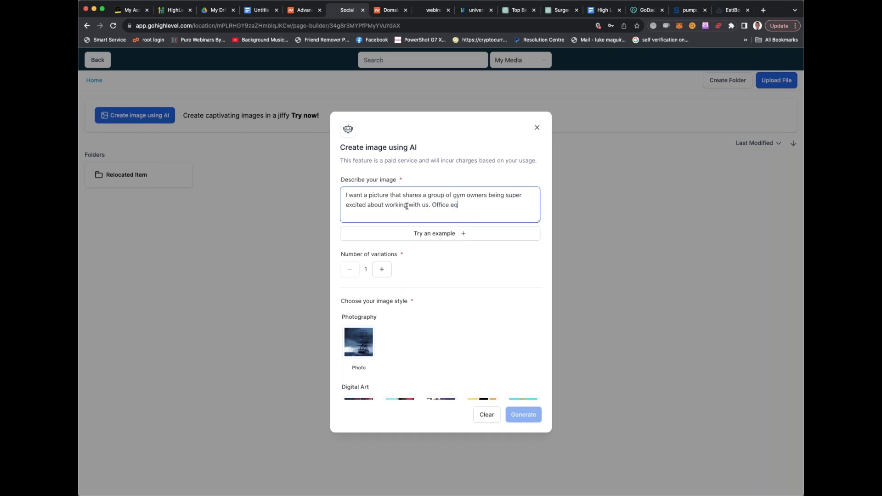
{"action": "type", "text": "uipment, fitwith hapyp"}
{"action": "key", "text": "BackSpace"}
{"action": "key", "text": "BackSpace"}
{"action": "type", "text": "smile"}
{"action": "left_click", "coordinate": [464, 236]}
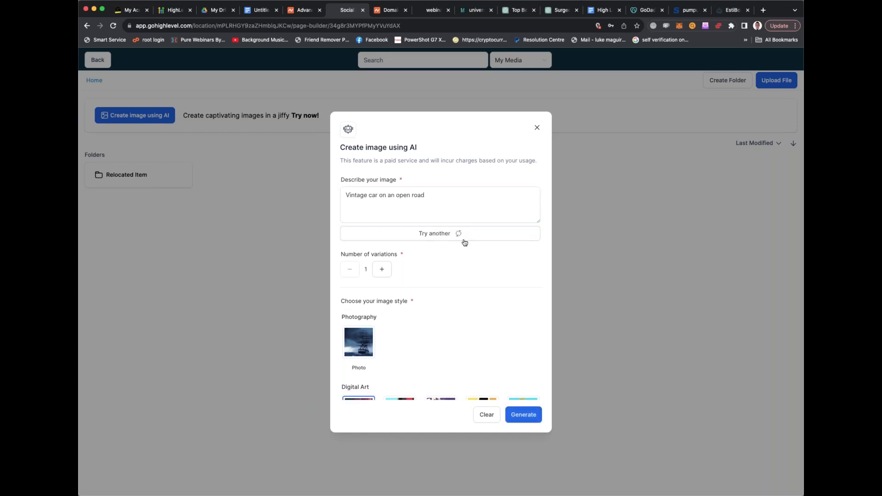
Replace the example prompt with 'an image of 5 fitness influencers with fit bodies'
{"action": "left_click", "coordinate": [437, 207]}
{"action": "type", "text": "z"}
{"action": "left_click_drag", "start_coordinate": [430, 199], "coordinate": [329, 195]}
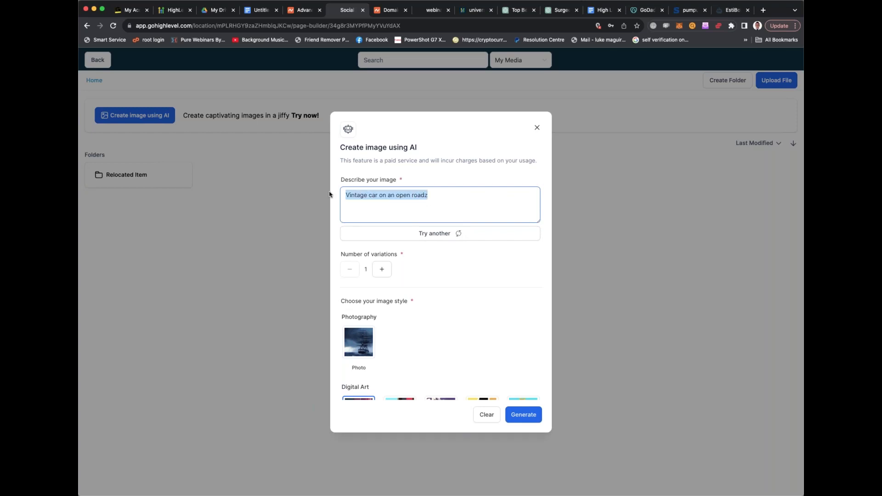
{"action": "key", "text": "BackSpace"}
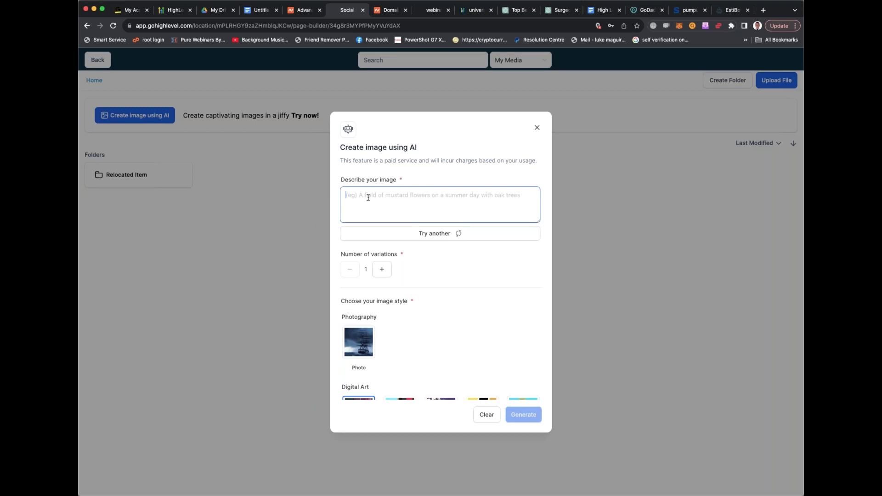
{"action": "type", "text": "an office space"}
{"action": "key", "text": "super+a"}
{"action": "type", "text": "and "}
{"action": "type", "text": "mage of "}
{"action": "type", "text": "5 fitness "}
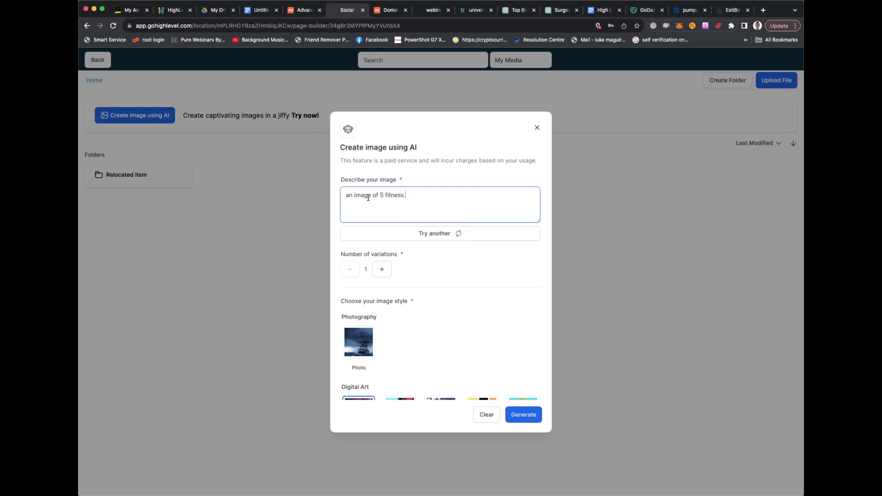
{"action": "type", "text": "iinfleucners w"}
{"action": "type", "text": "ith fit bodies"}
Correct the spelling of 'influencers' and generate the AI image
{"action": "right_click", "coordinate": [412, 197]}
{"action": "left_click", "coordinate": [492, 201]}
{"action": "scroll", "coordinate": [478, 290], "scroll_direction": "down", "scroll_amount": 1}
{"action": "left_click", "coordinate": [516, 415]}
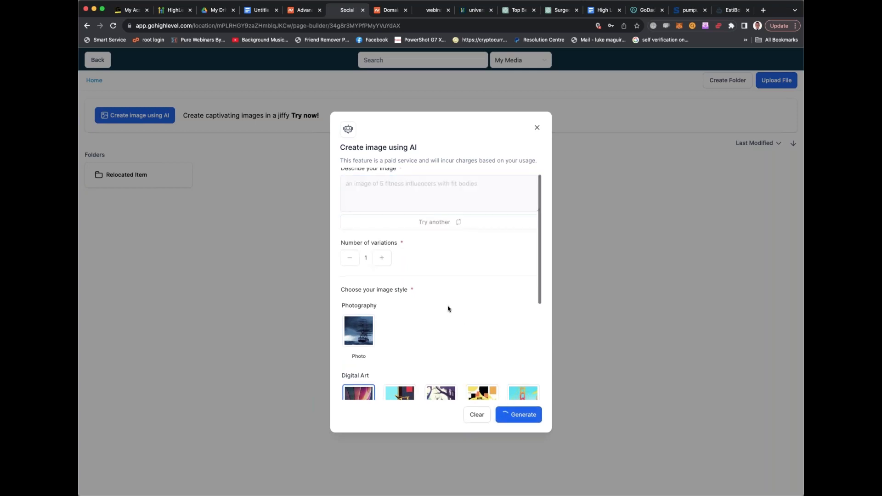
{"action": "scroll", "coordinate": [448, 309], "scroll_direction": "down", "scroll_amount": 5}
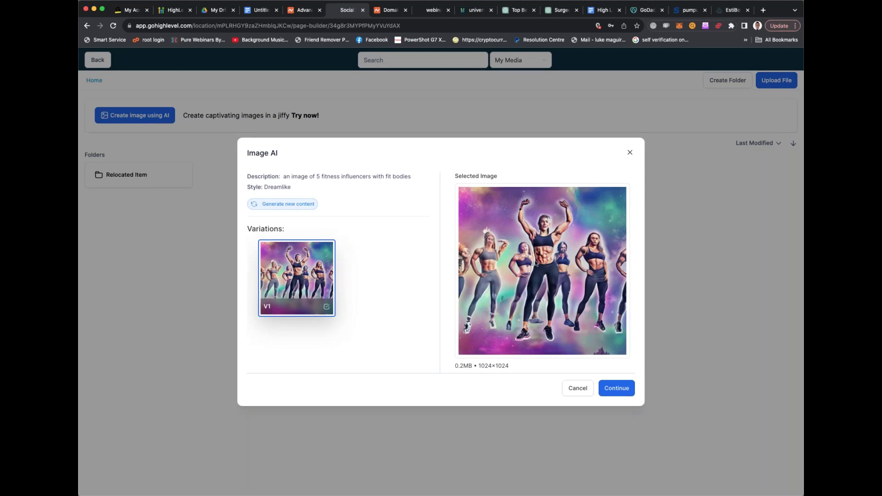
Accept the V1 image and insert it from the Content AI folder into the Fitness element
{"action": "left_click", "coordinate": [618, 390]}
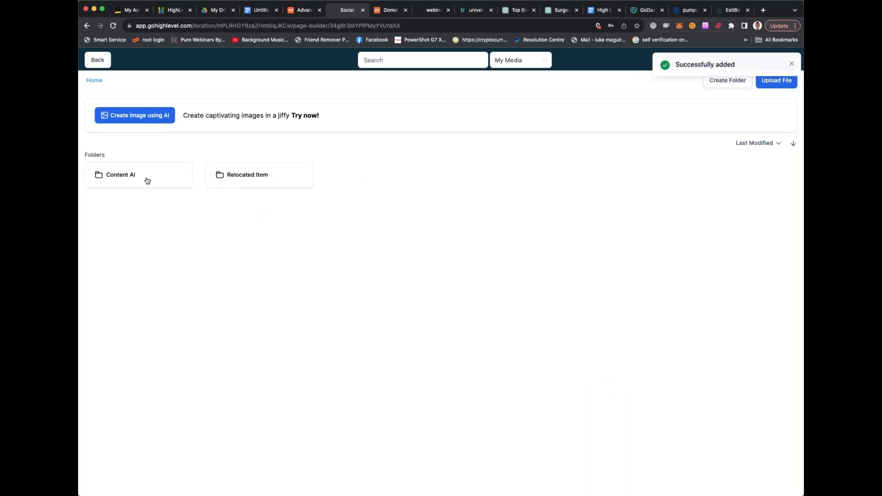
{"action": "left_click", "coordinate": [147, 180]}
{"action": "left_click", "coordinate": [125, 178]}
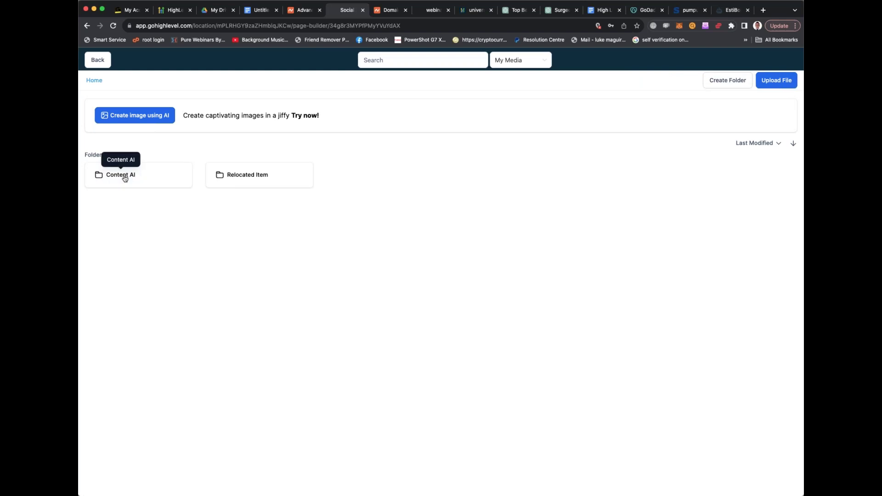
{"action": "left_click", "coordinate": [125, 178]}
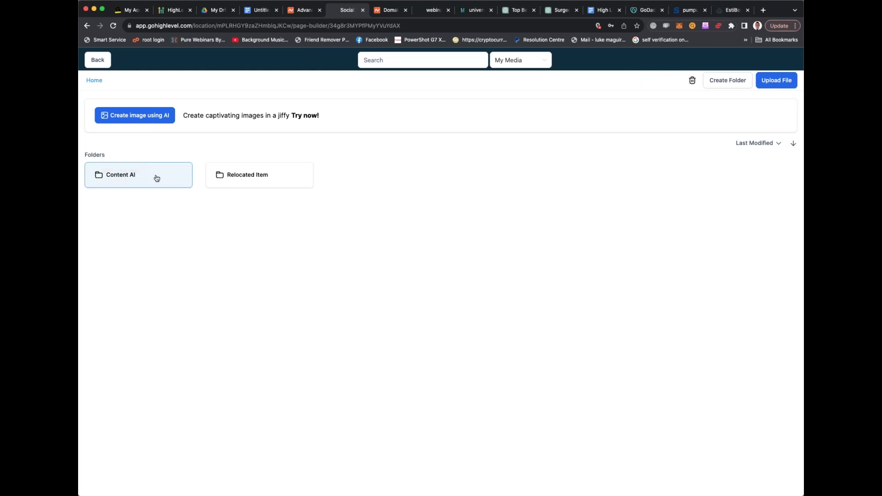
{"action": "double_click", "coordinate": [156, 179]}
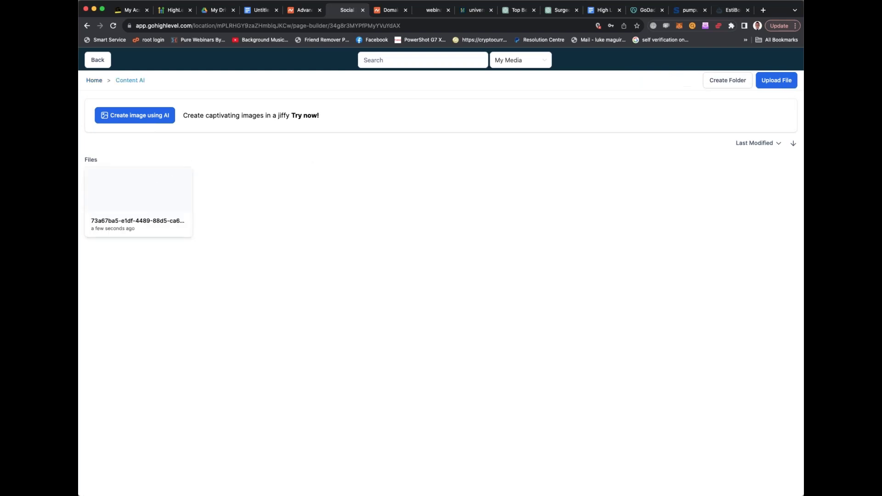
{"action": "left_click", "coordinate": [138, 198]}
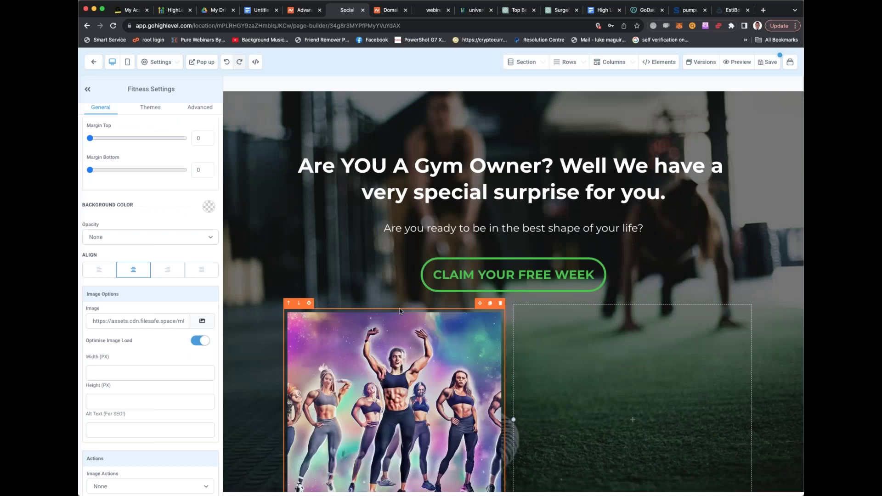
Select the hero section to show its Section Settings
{"action": "scroll", "coordinate": [400, 311], "scroll_direction": "down", "scroll_amount": 3}
{"action": "scroll", "coordinate": [407, 219], "scroll_direction": "up", "scroll_amount": 1}
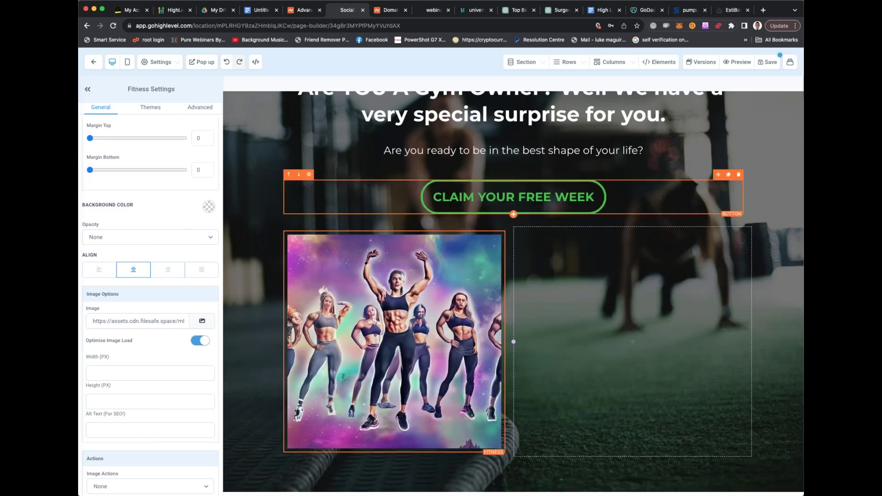
{"action": "scroll", "coordinate": [407, 138], "scroll_direction": "up", "scroll_amount": 2}
{"action": "left_click", "coordinate": [770, 153]}
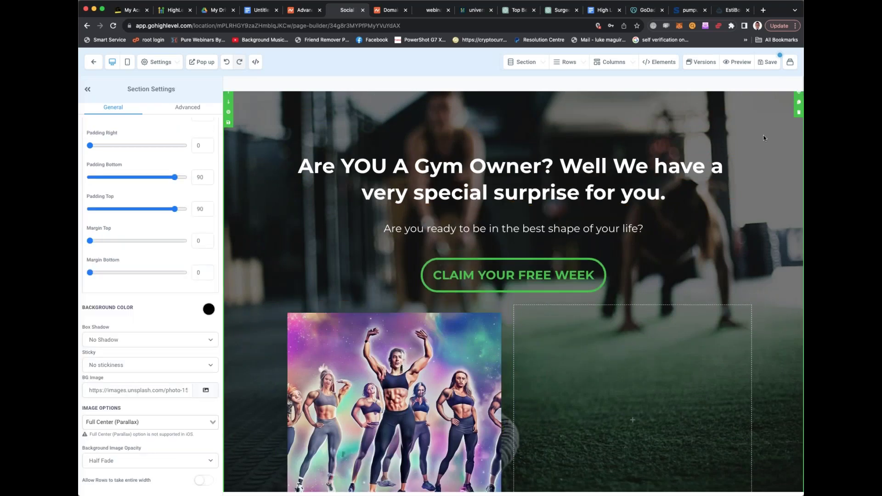
Start adding a new section below the hero, then dismiss the layout choices
{"action": "scroll", "coordinate": [771, 153], "scroll_direction": "up", "scroll_amount": 2}
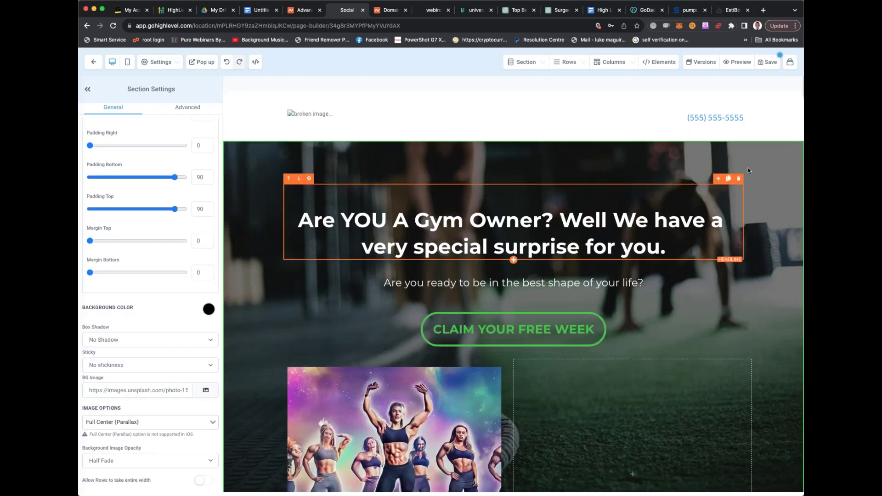
{"action": "scroll", "coordinate": [748, 167], "scroll_direction": "down", "scroll_amount": 3}
{"action": "scroll", "coordinate": [750, 193], "scroll_direction": "down", "scroll_amount": 5}
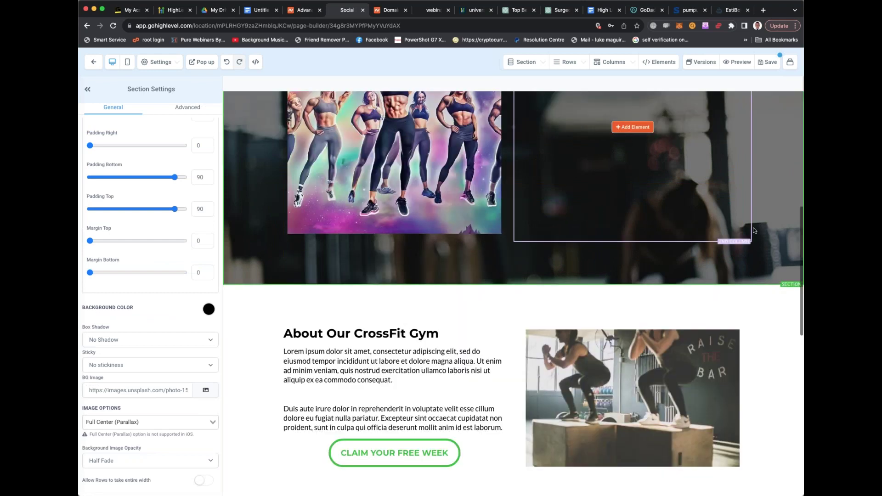
{"action": "left_click", "coordinate": [513, 285]}
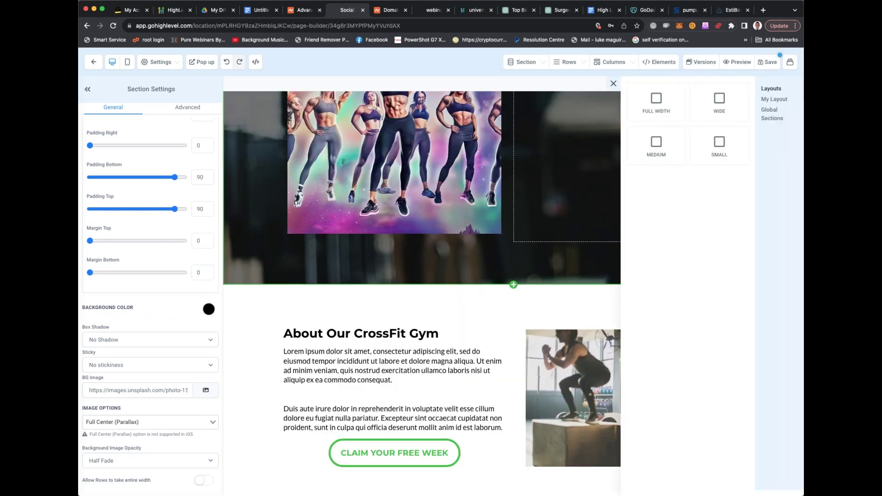
{"action": "left_click", "coordinate": [512, 275]}
{"action": "scroll", "coordinate": [481, 260], "scroll_direction": "up", "scroll_amount": 7}
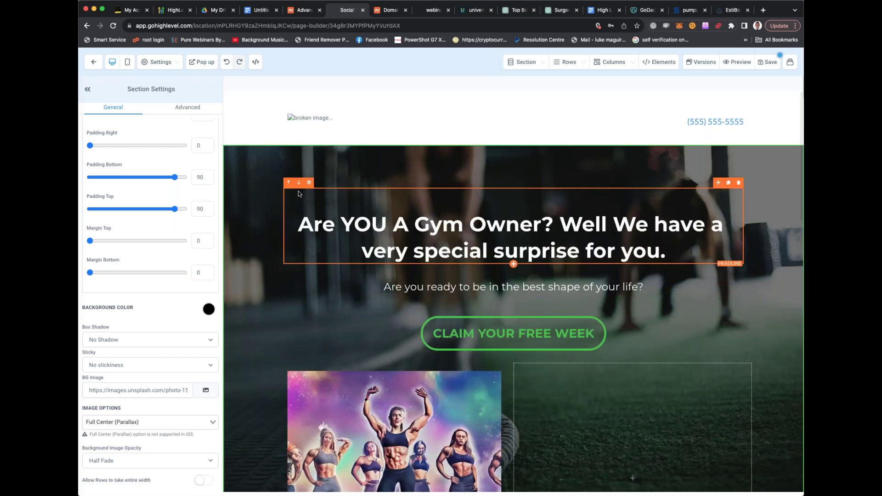
Set the hero background image to the fitness group picture from Content AI
{"action": "left_click", "coordinate": [205, 390]}
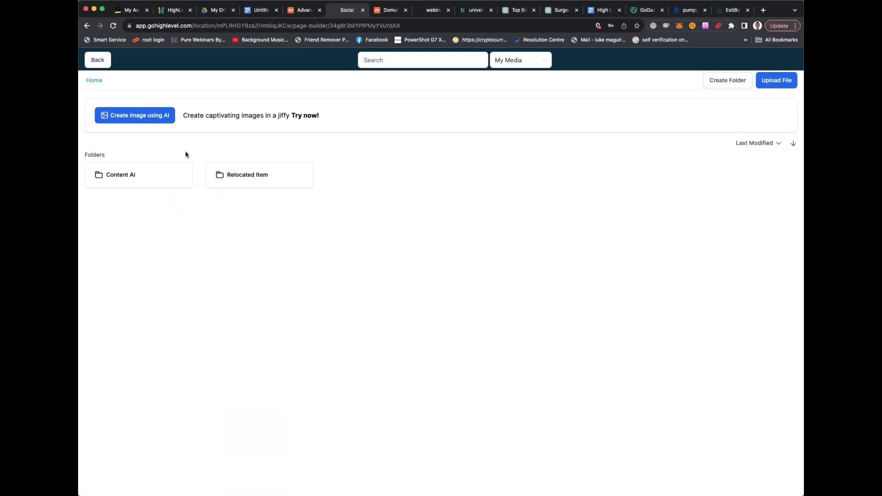
{"action": "left_click", "coordinate": [165, 177]}
{"action": "left_click", "coordinate": [148, 193]}
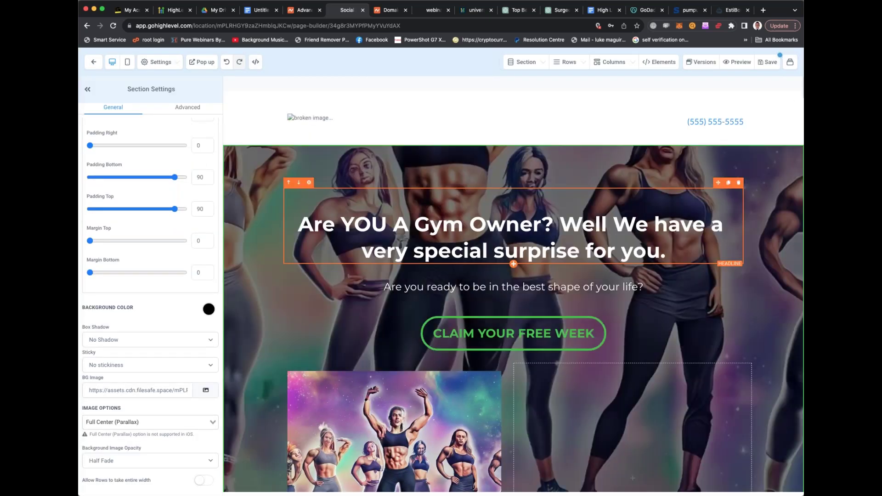
{"action": "scroll", "coordinate": [401, 263], "scroll_direction": "down", "scroll_amount": 3}
{"action": "scroll", "coordinate": [400, 263], "scroll_direction": "up", "scroll_amount": 3}
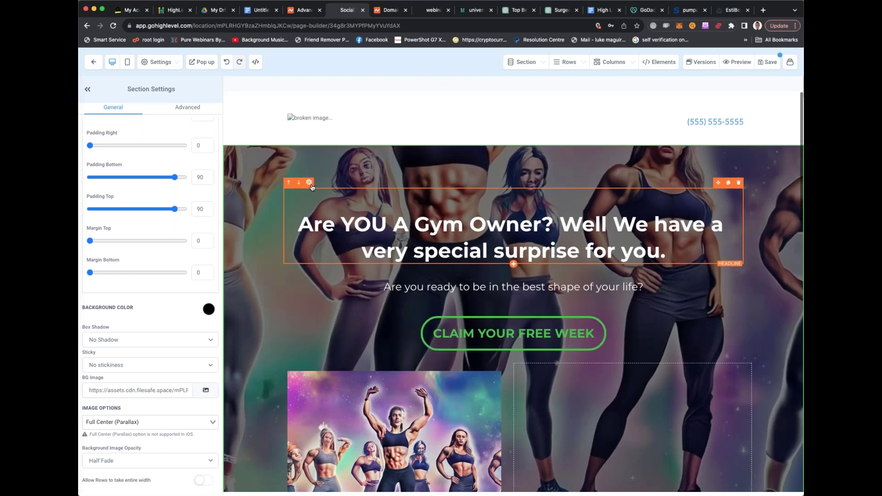
{"action": "scroll", "coordinate": [311, 186], "scroll_direction": "down", "scroll_amount": 6}
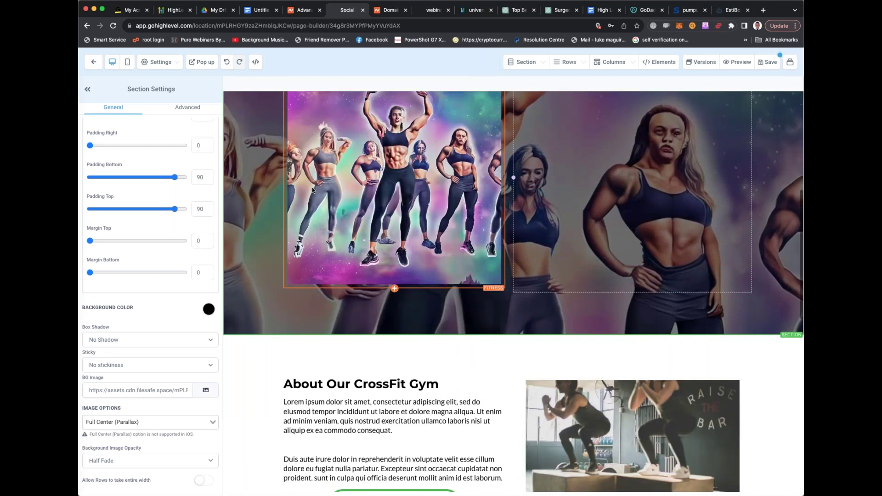
{"action": "scroll", "coordinate": [312, 190], "scroll_direction": "up", "scroll_amount": 6}
Lower bottom padding to 82, use Fill 100% Width & Height, and delete the left-column image
{"action": "mouse_move", "coordinate": [174, 177]}
{"action": "left_mouse_down"}
{"action": "mouse_move", "coordinate": [129, 177]}
{"action": "mouse_move", "coordinate": [167, 177]}
{"action": "left_mouse_up"}
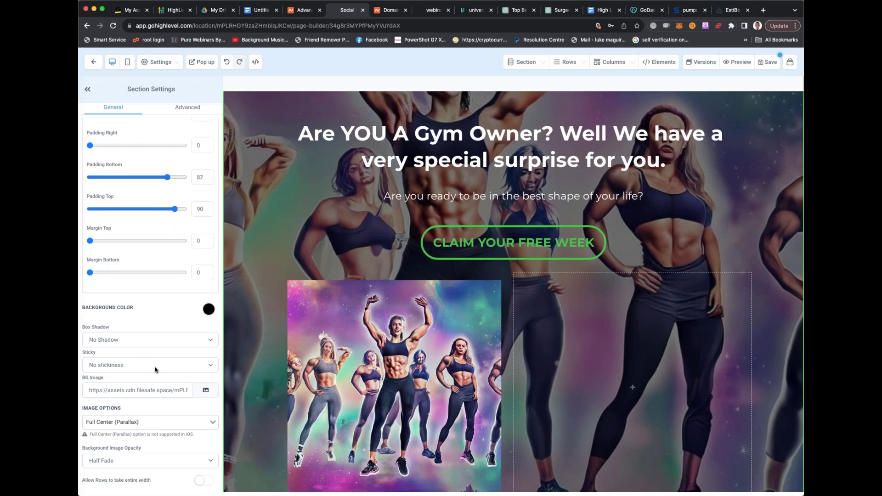
{"action": "left_click", "coordinate": [168, 422]}
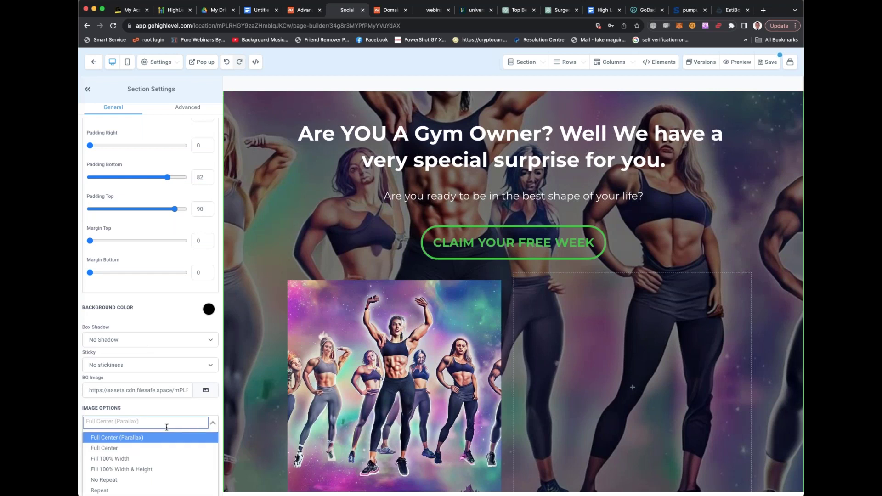
{"action": "scroll", "coordinate": [165, 431], "scroll_direction": "down", "scroll_amount": 1}
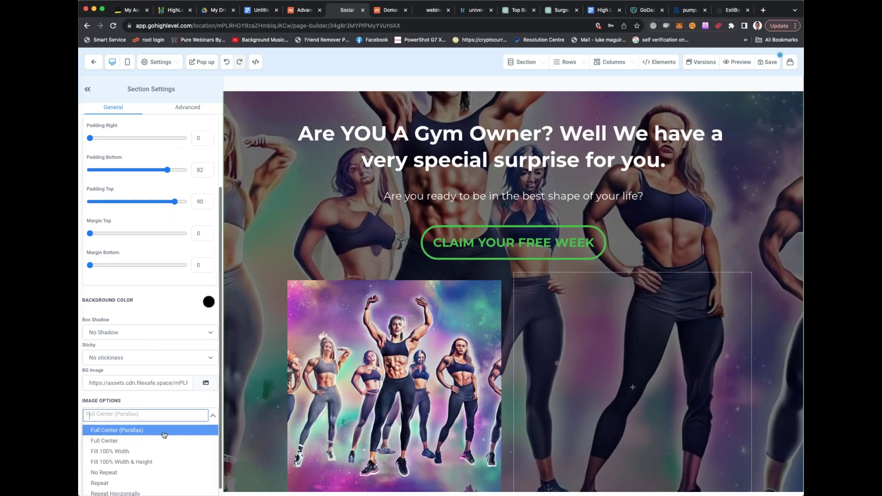
{"action": "left_click", "coordinate": [160, 462]}
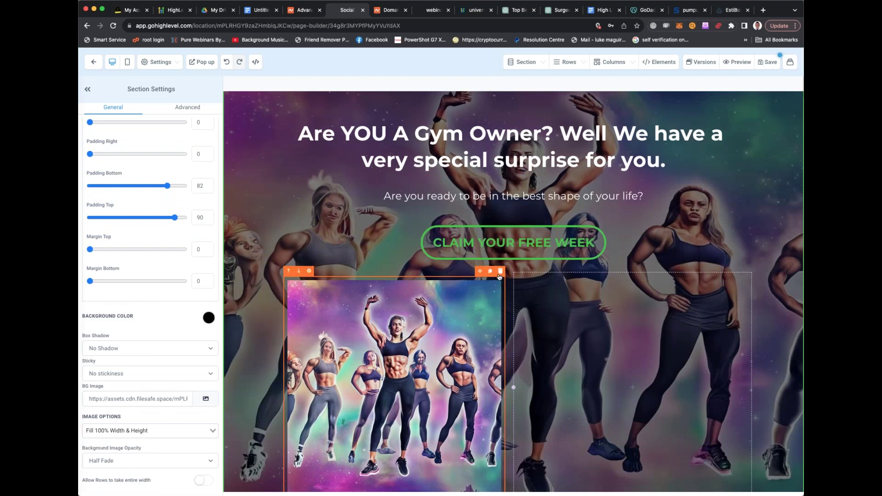
{"action": "left_click", "coordinate": [501, 276]}
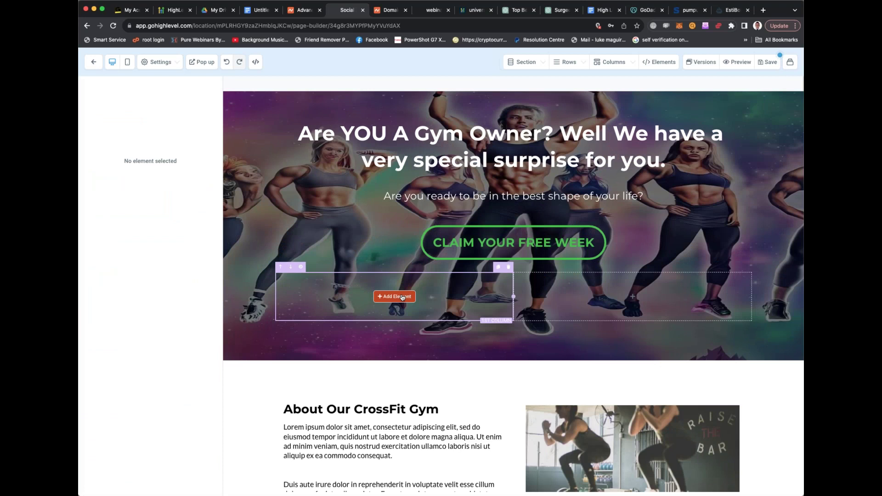
Insert a Video element on its own full-width row, with the CLAIM YOUR FREE WEEK button below
{"action": "left_click", "coordinate": [403, 297]}
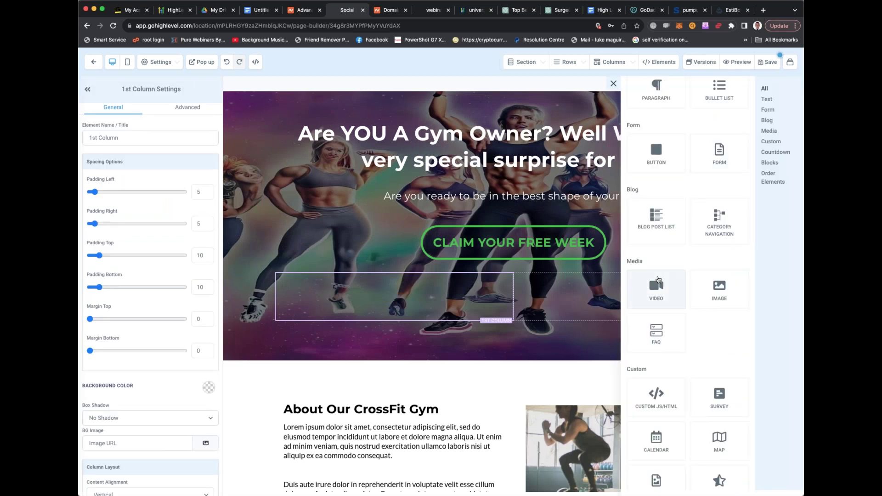
{"action": "left_click", "coordinate": [657, 281]}
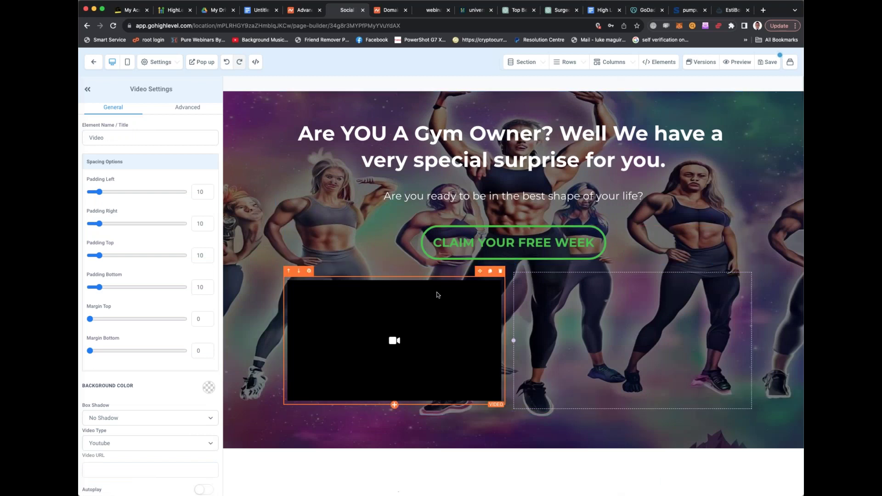
{"action": "left_click_drag", "start_coordinate": [483, 272], "coordinate": [542, 252]}
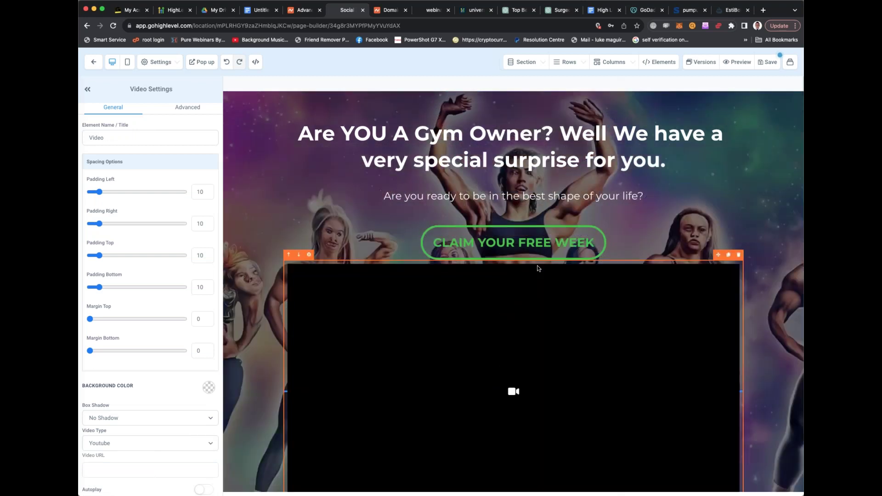
{"action": "scroll", "coordinate": [539, 268], "scroll_direction": "down", "scroll_amount": 3}
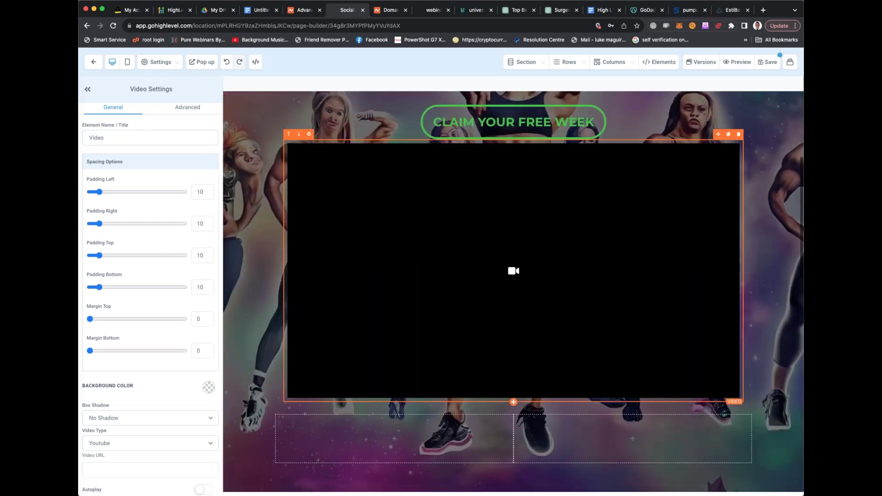
{"action": "left_click_drag", "start_coordinate": [719, 132], "coordinate": [693, 379]}
Set the CTA button's sub text to 'This will only be available for the next 24 hours'
{"action": "left_click", "coordinate": [691, 409]}
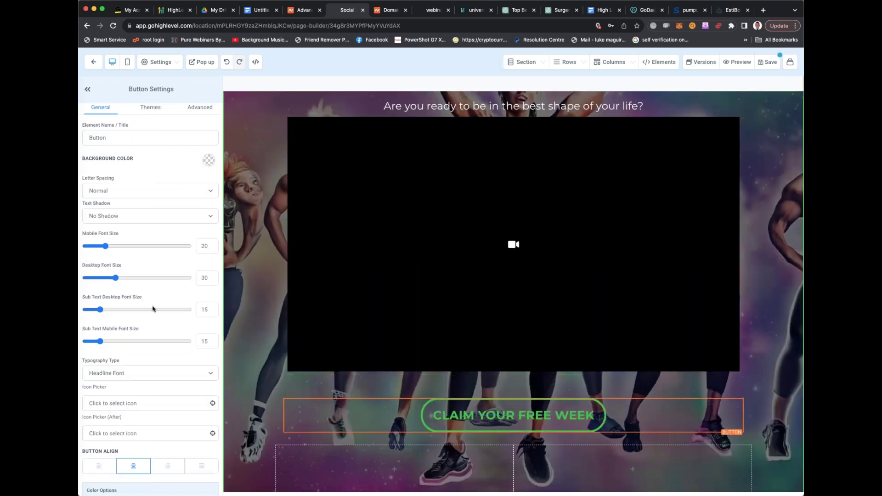
{"action": "scroll", "coordinate": [151, 306], "scroll_direction": "down", "scroll_amount": 5}
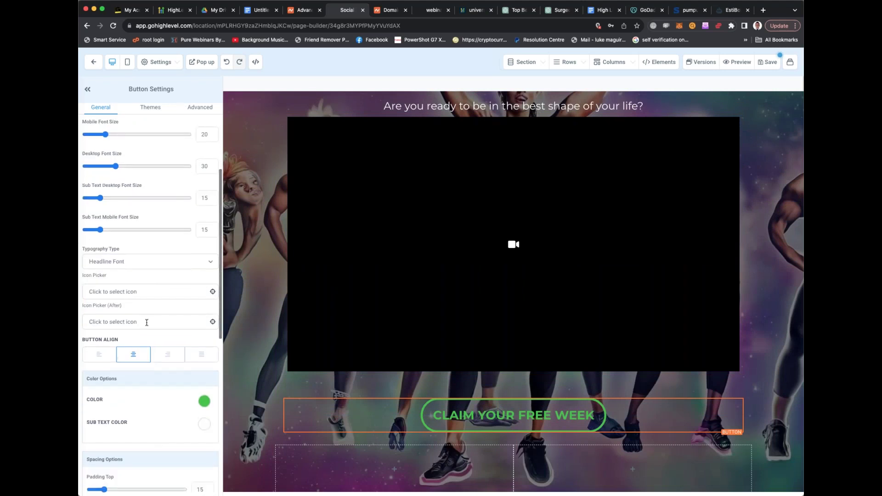
{"action": "scroll", "coordinate": [147, 321], "scroll_direction": "down", "scroll_amount": 4}
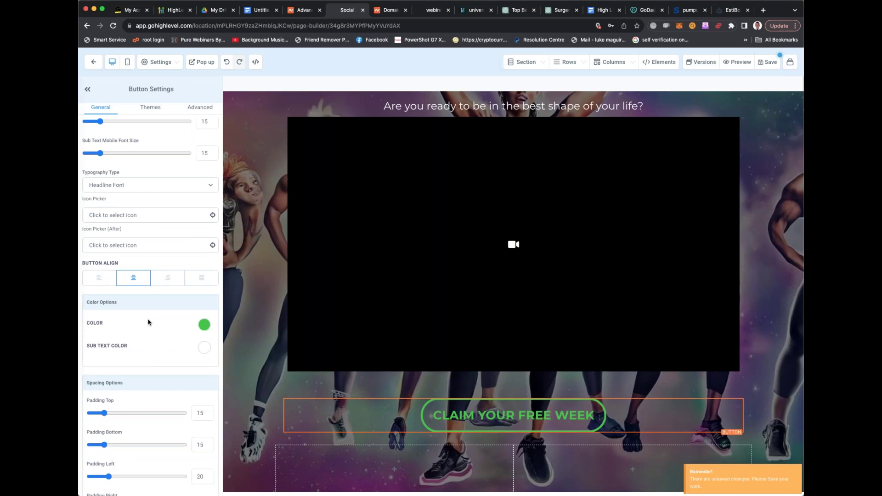
{"action": "scroll", "coordinate": [153, 337], "scroll_direction": "down", "scroll_amount": 2}
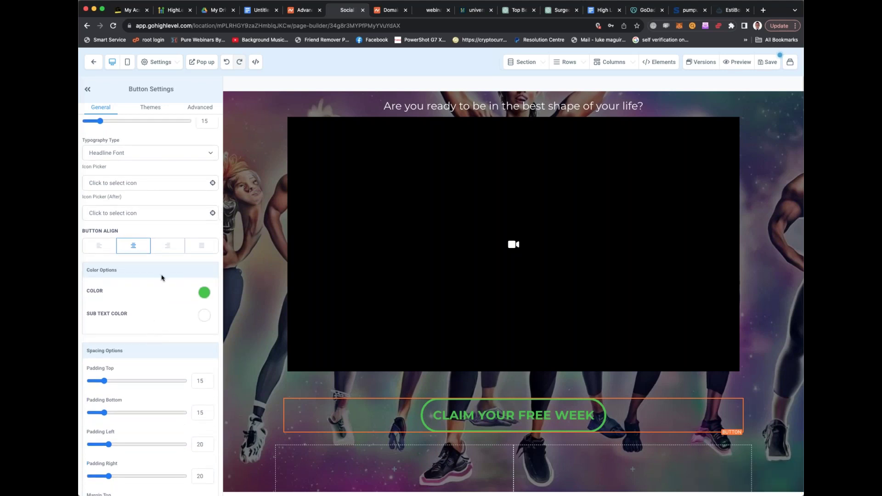
{"action": "scroll", "coordinate": [162, 278], "scroll_direction": "up", "scroll_amount": 3}
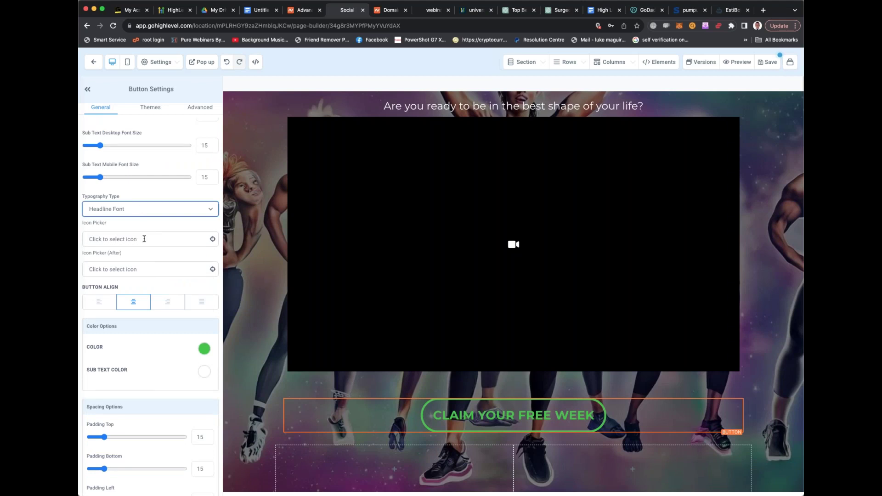
{"action": "scroll", "coordinate": [151, 239], "scroll_direction": "up", "scroll_amount": 3}
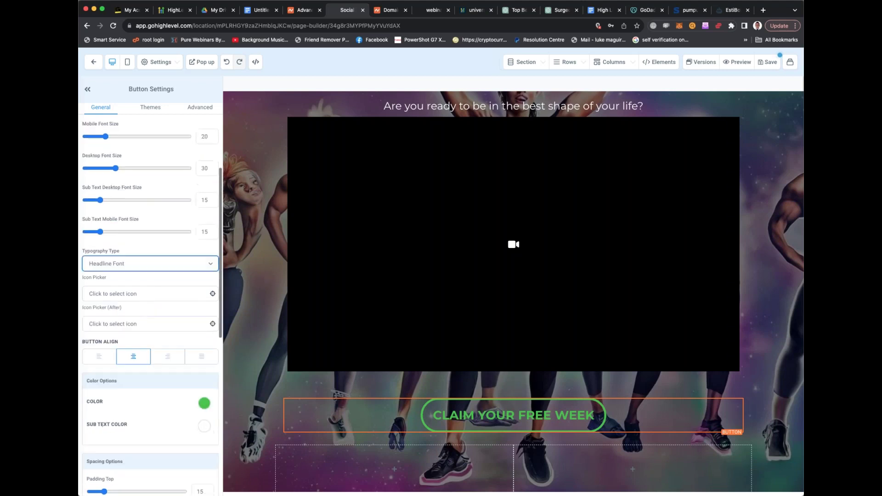
{"action": "scroll", "coordinate": [150, 303], "scroll_direction": "up", "scroll_amount": 5}
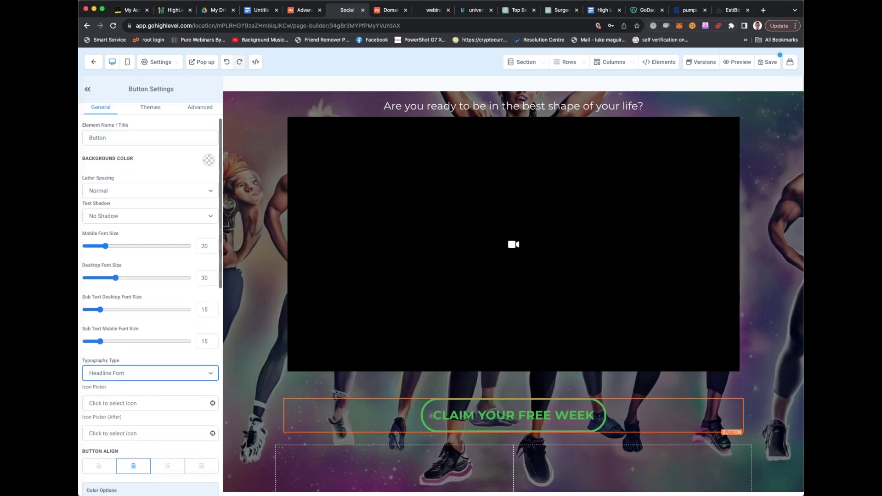
{"action": "scroll", "coordinate": [151, 239], "scroll_direction": "down", "scroll_amount": 10}
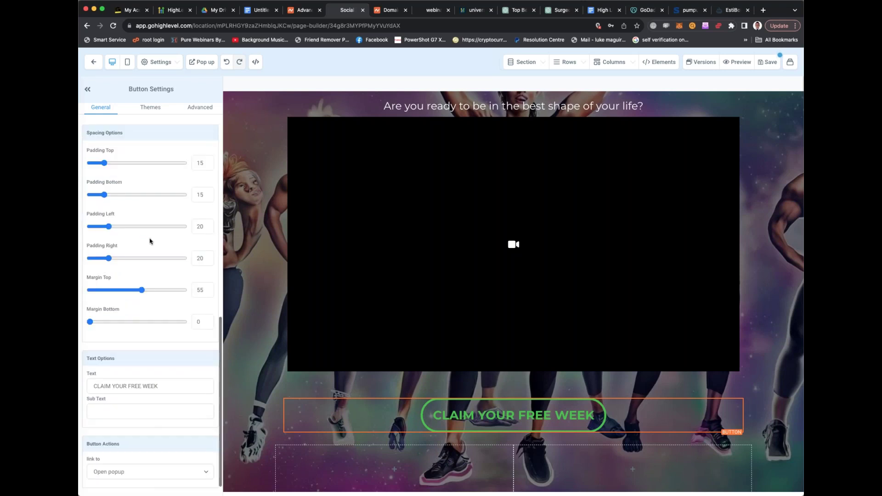
{"action": "left_click", "coordinate": [134, 404]}
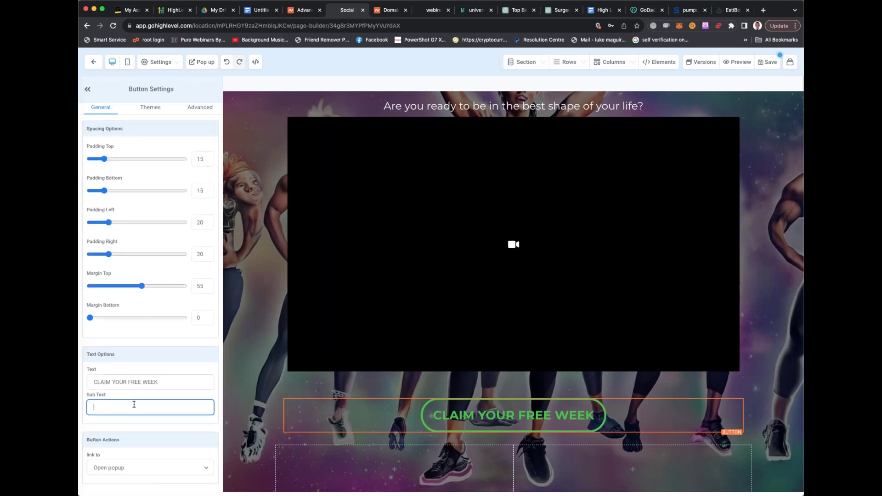
{"action": "type", "text": "Ths wil"}
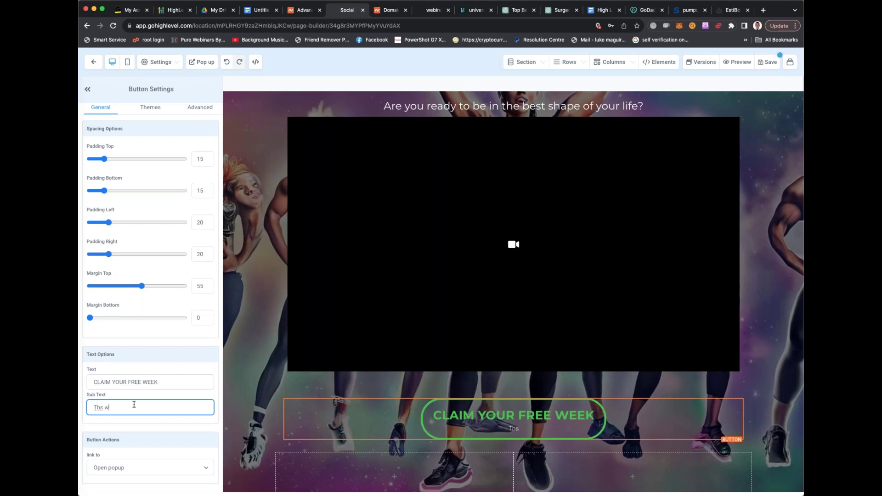
{"action": "key", "text": "BackSpace"}
{"action": "key", "text": "BackSpace"}
{"action": "key", "text": "BackSpace"}
{"action": "key", "text": "BackSpace"}
{"action": "key", "text": "BackSpace"}
{"action": "key", "text": "BackSpace"}
{"action": "type", "text": "his will only be available for the next 24 hours"}
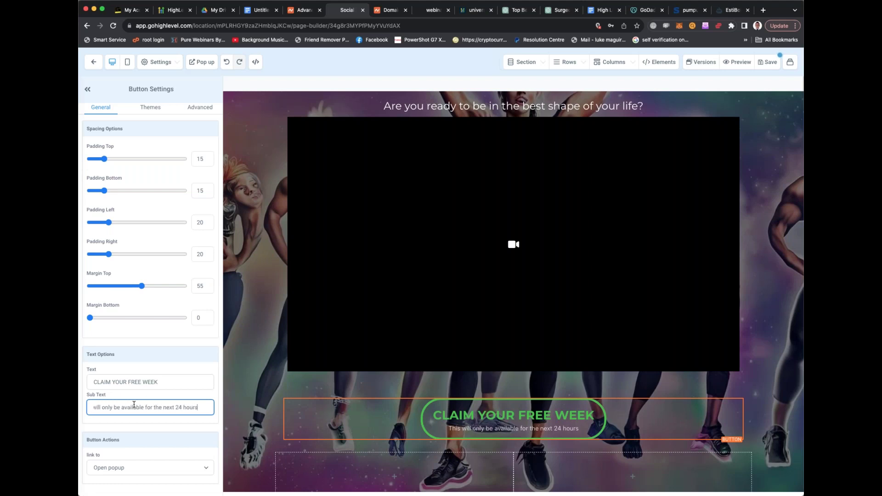
{"action": "left_click", "coordinate": [149, 467]}
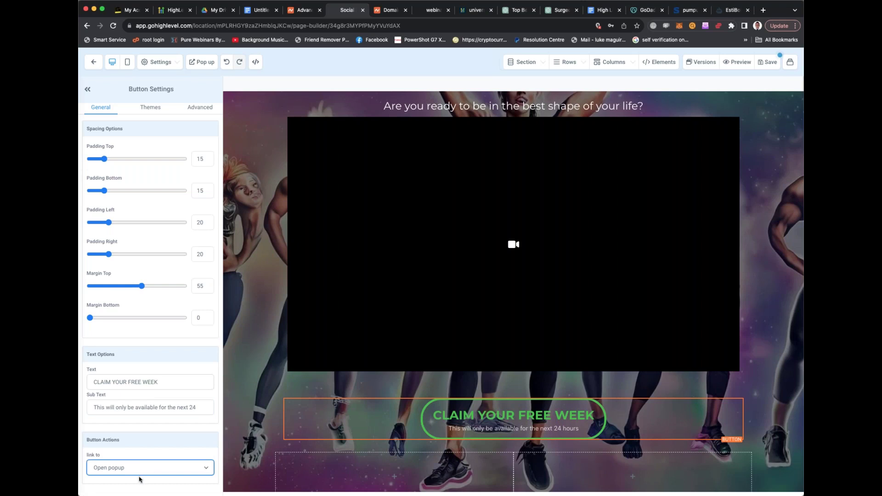
{"action": "key", "text": "w"}
{"action": "key", "text": "Tab"}
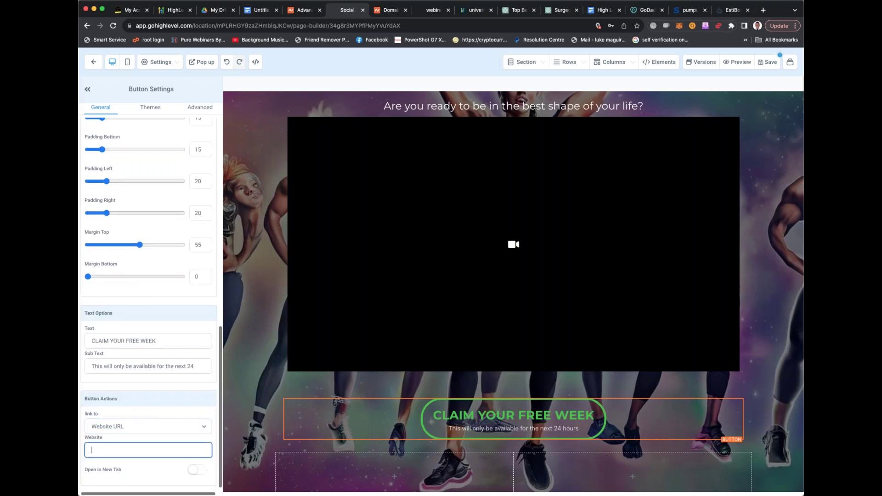
{"action": "type", "text": "www.google.com"}
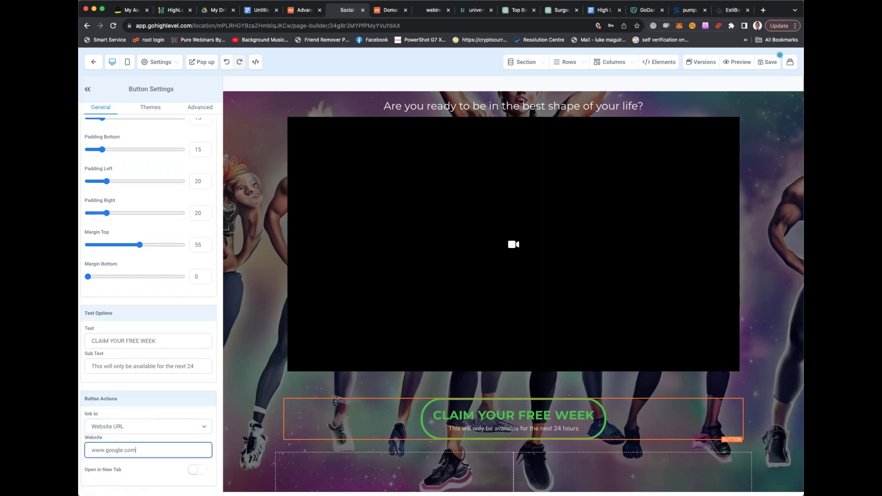
{"action": "left_click", "coordinate": [197, 470]}
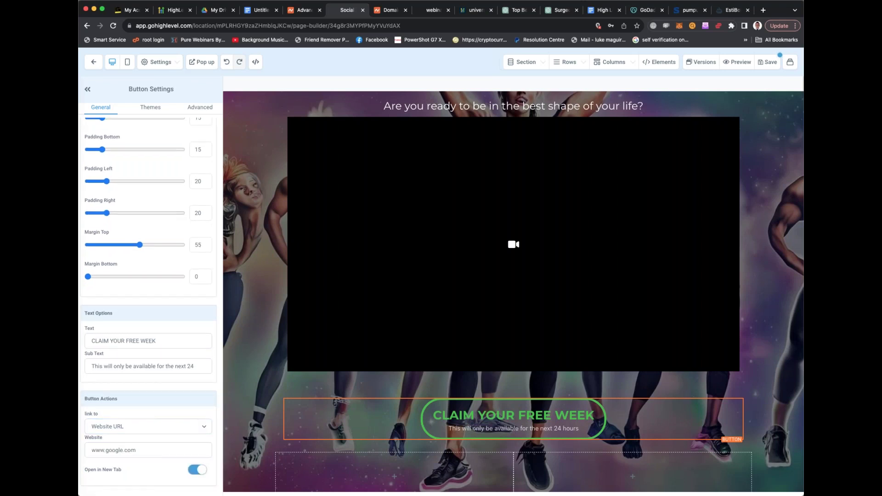
{"action": "scroll", "coordinate": [370, 385], "scroll_direction": "down", "scroll_amount": 3}
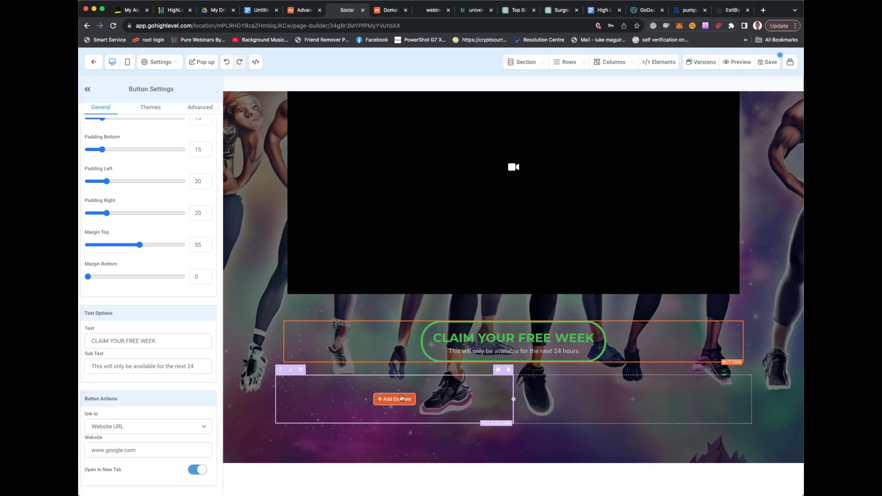
Delete the About section's gym photo, undo to restore it, and select the hero section
{"action": "scroll", "coordinate": [453, 385], "scroll_direction": "down", "scroll_amount": 9}
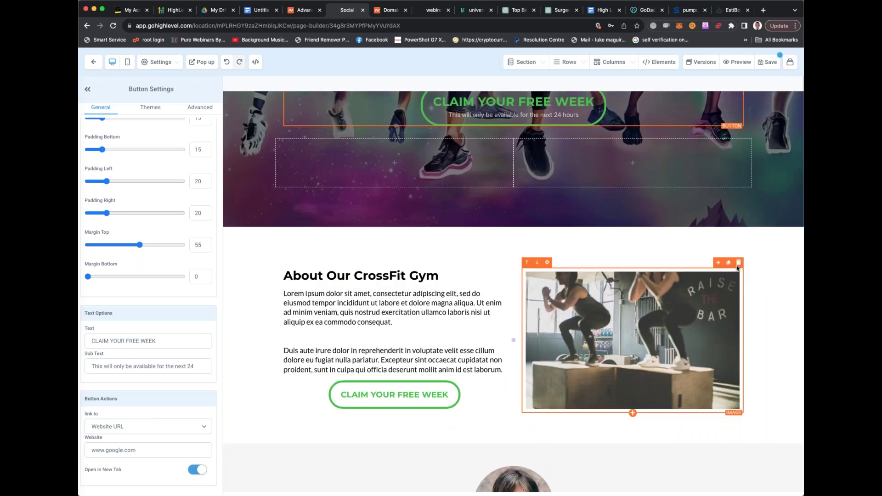
{"action": "left_click", "coordinate": [739, 263]}
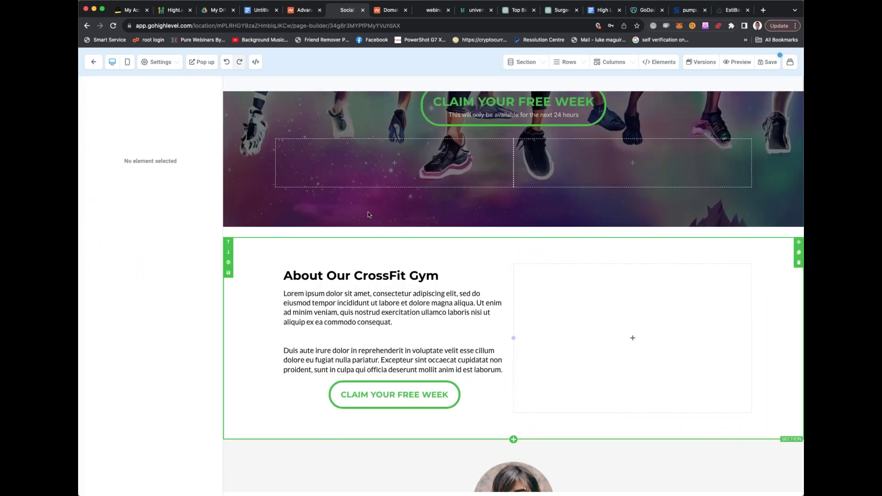
{"action": "left_click", "coordinate": [226, 64]}
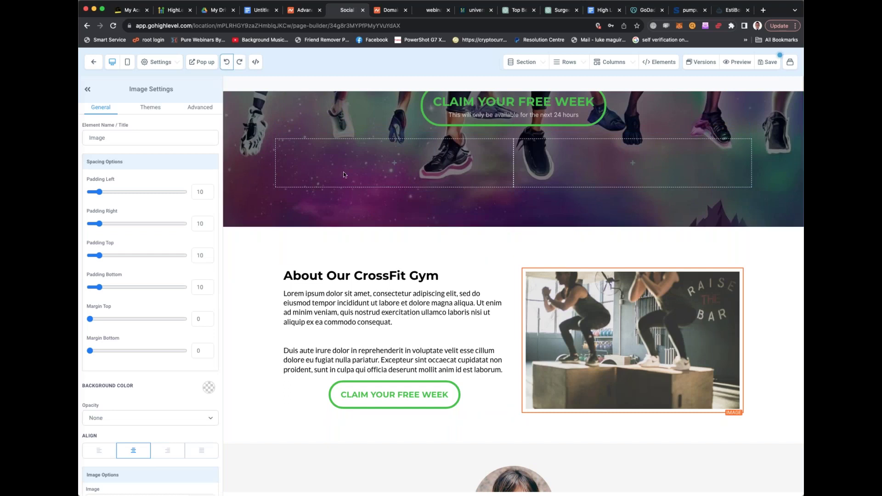
{"action": "scroll", "coordinate": [257, 192], "scroll_direction": "up", "scroll_amount": 7}
{"action": "left_click", "coordinate": [258, 191]}
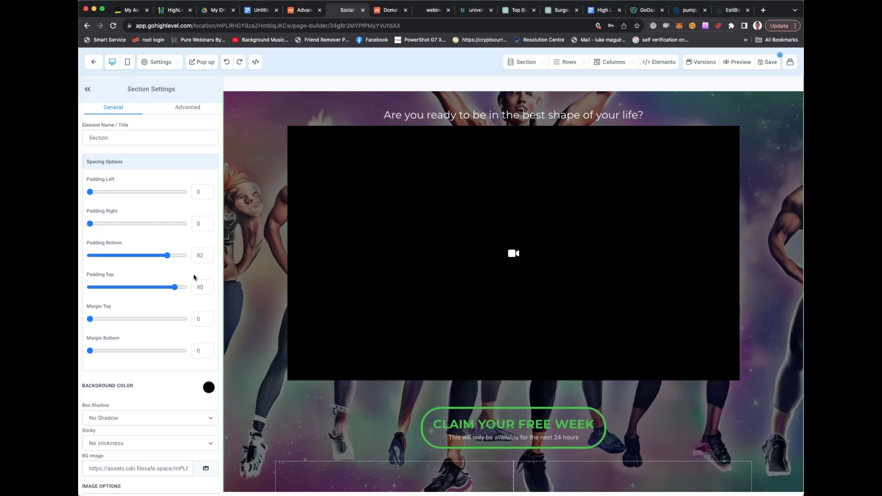
Search the hero background media library for 'fitness', clear it, and open a new browser tab
{"action": "scroll", "coordinate": [197, 281], "scroll_direction": "down", "scroll_amount": 2}
{"action": "left_click", "coordinate": [205, 420]}
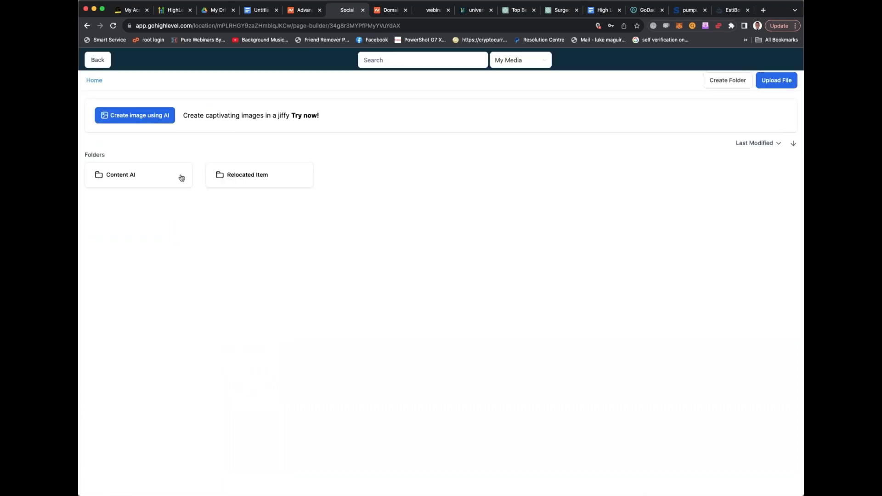
{"action": "type", "text": "fitness"}
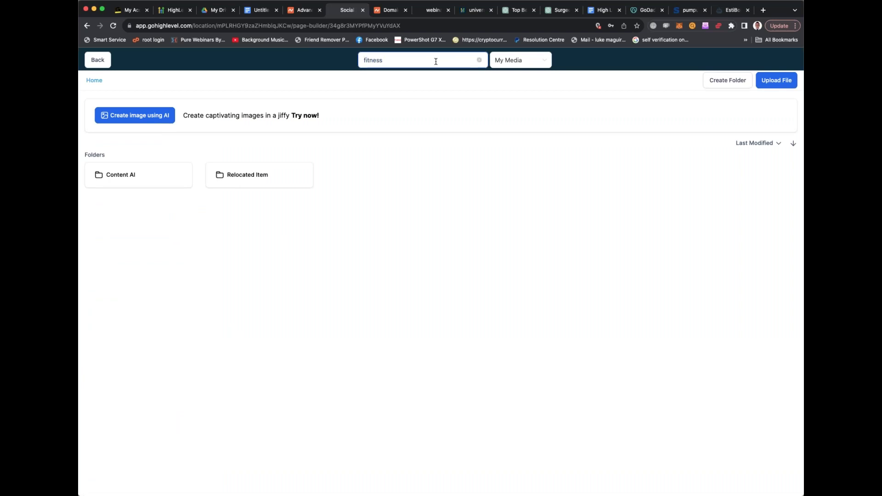
{"action": "key", "text": "BackSpace"}
{"action": "key", "text": "BackSpace"}
{"action": "key", "text": "BackSpace"}
{"action": "key", "text": "BackSpace"}
{"action": "key", "text": "BackSpace"}
{"action": "key", "text": "BackSpace"}
{"action": "key", "text": "BackSpace"}
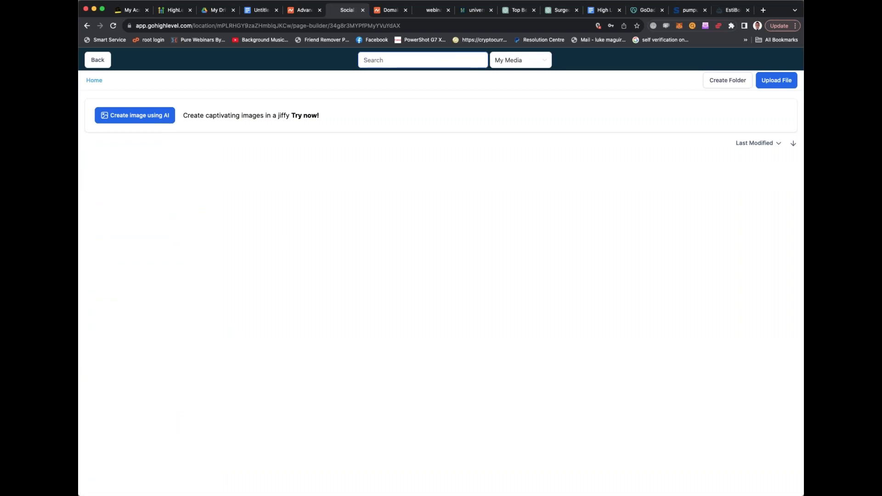
{"action": "left_click", "coordinate": [764, 10]}
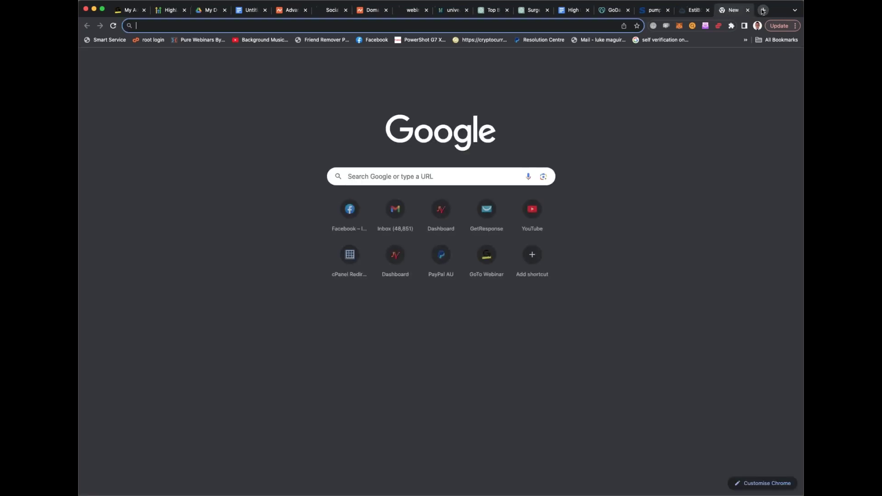
Search Google for 'fitness background'
{"action": "left_click", "coordinate": [439, 172]}
{"action": "type", "text": "fitness "}
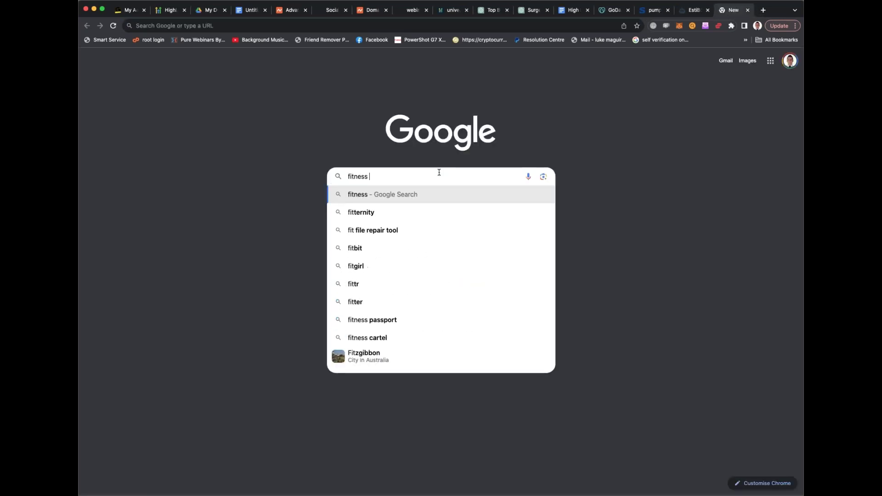
{"action": "type", "text": "gym owner"}
{"action": "key", "text": "BackSpace"}
{"action": "key", "text": "BackSpace"}
{"action": "key", "text": "BackSpace"}
{"action": "key", "text": "BackSpace"}
{"action": "key", "text": "BackSpace"}
{"action": "key", "text": "BackSpace"}
{"action": "key", "text": "BackSpace"}
{"action": "key", "text": "BackSpace"}
{"action": "key", "text": "BackSpace"}
{"action": "key", "text": "BackSpace"}
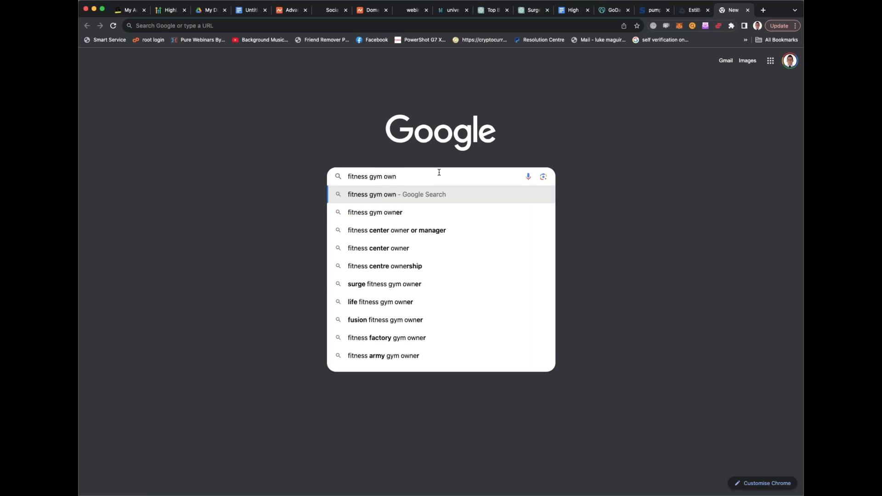
{"action": "type", "text": "background"}
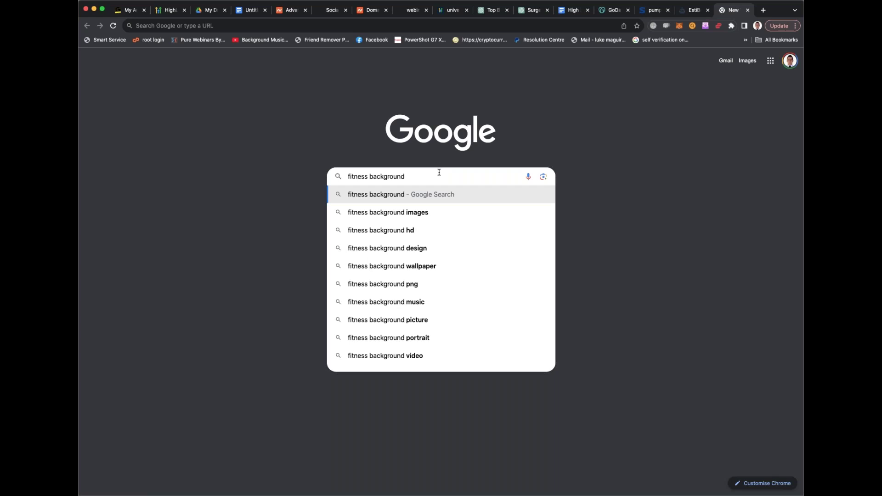
{"action": "key", "text": "Return"}
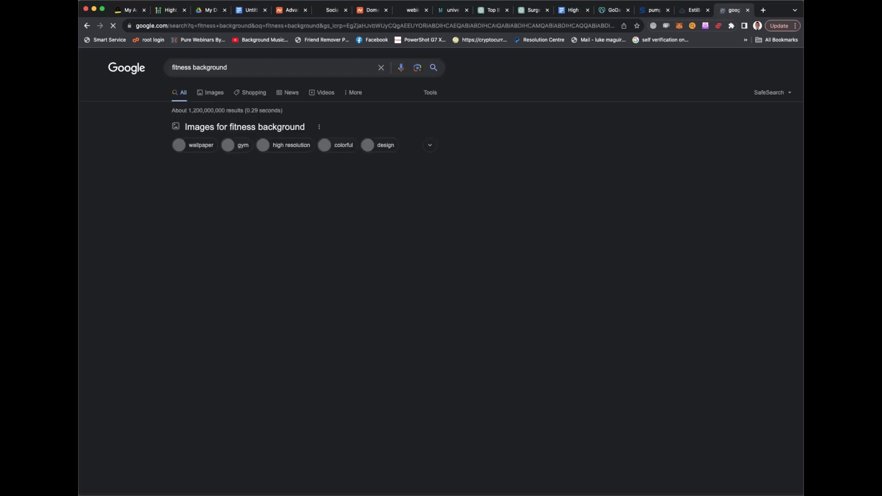
Preview the pink dumbbell Dreamstime image, then return to the HighLevel media library
{"action": "left_click", "coordinate": [253, 68]}
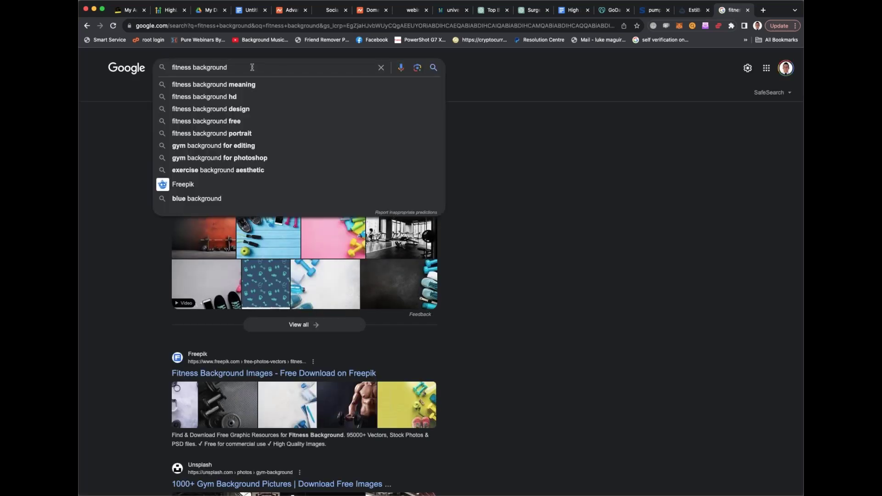
{"action": "left_click", "coordinate": [533, 150]}
{"action": "left_click", "coordinate": [345, 237]}
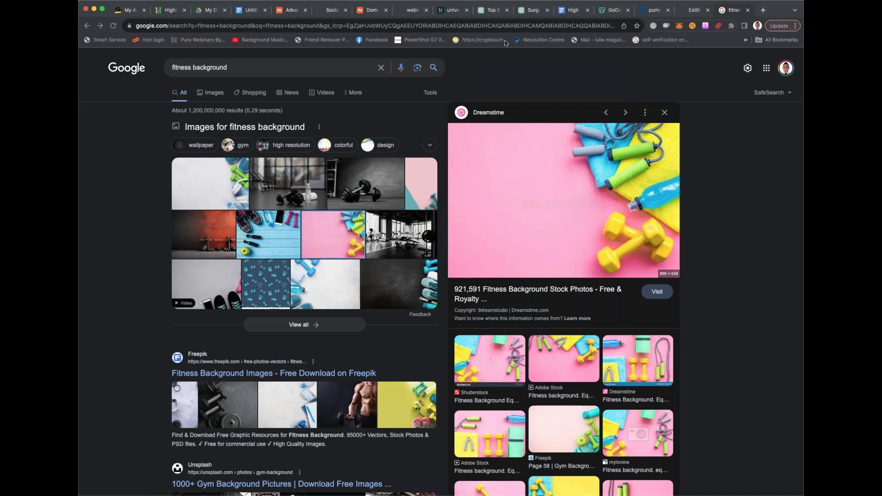
{"action": "left_click", "coordinate": [320, 11]}
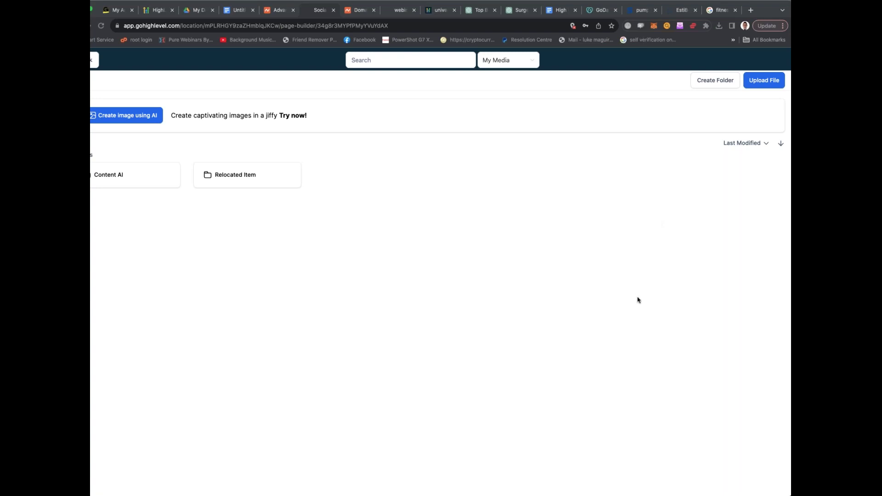
Upload the screenshot PNG to My Media, then open the pink dumbbell photo's source page
{"action": "left_click_drag", "start_coordinate": [470, 166], "coordinate": [471, 166]}
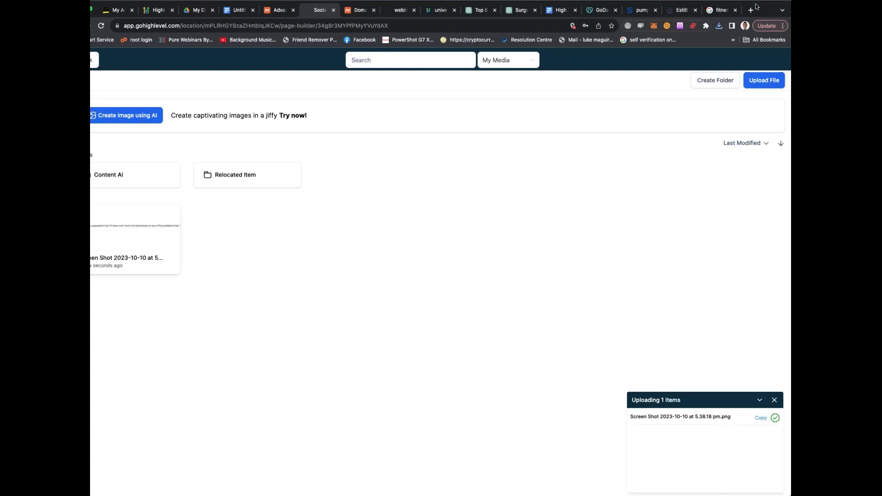
{"action": "left_click", "coordinate": [774, 402]}
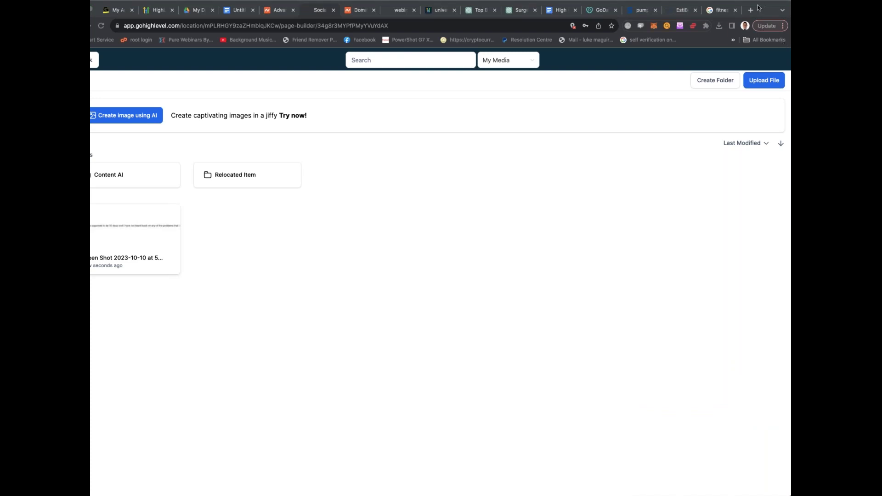
{"action": "left_click_drag", "start_coordinate": [758, 8], "coordinate": [771, 6]}
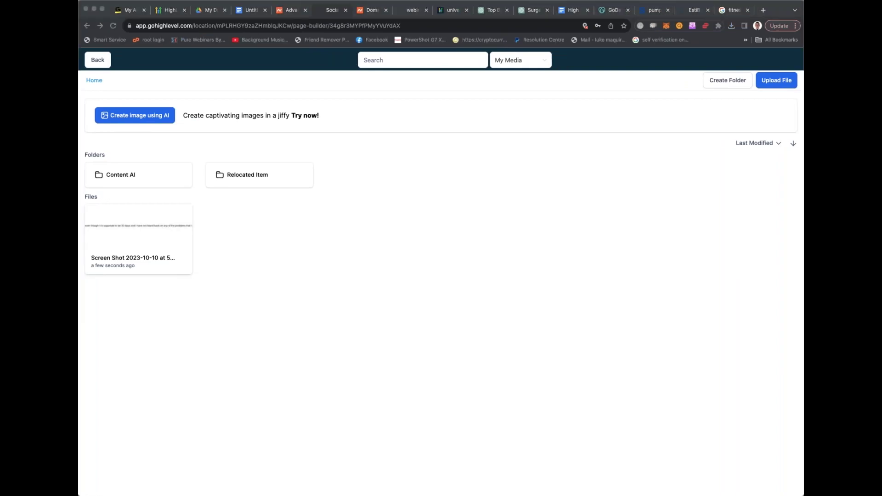
{"action": "left_click", "coordinate": [723, 10]}
{"action": "left_click", "coordinate": [569, 190]}
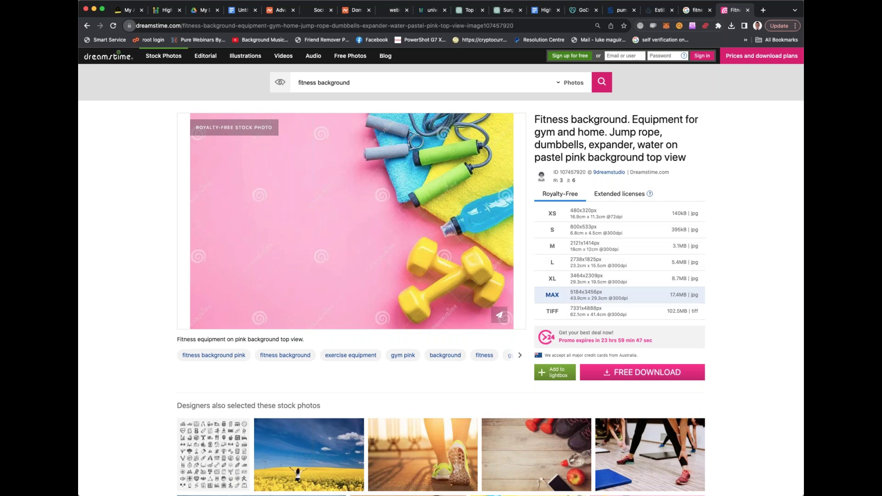
Browse the Dreamstime pink fitness photo's sizes and similar images, then return to HighLevel
{"action": "scroll", "coordinate": [620, 278], "scroll_direction": "down", "scroll_amount": 3}
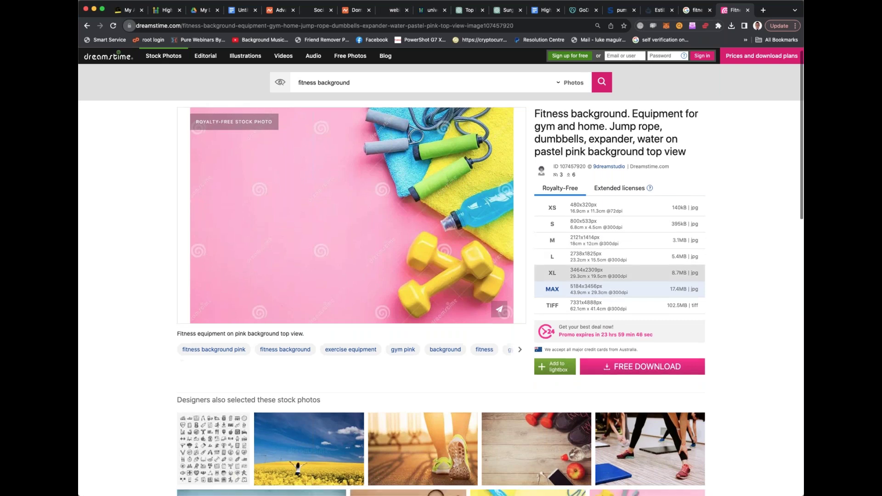
{"action": "scroll", "coordinate": [489, 285], "scroll_direction": "down", "scroll_amount": 2}
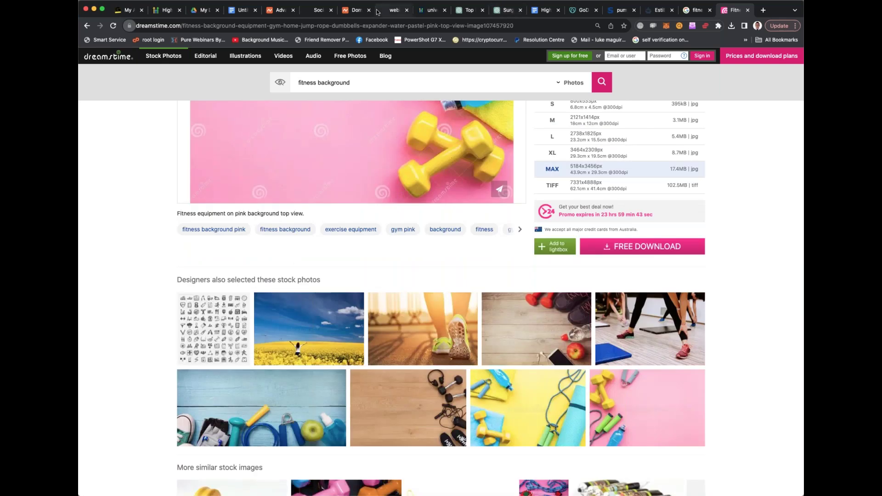
{"action": "left_click", "coordinate": [315, 11]}
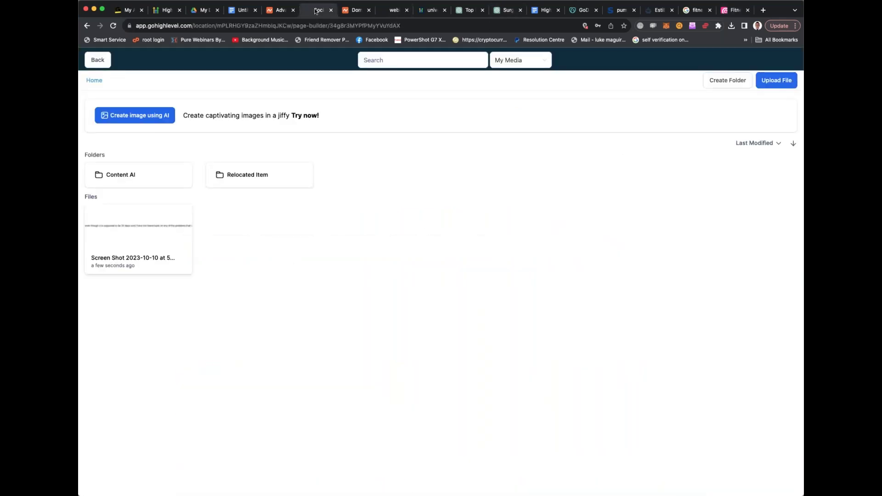
Close My Media and open the element list below the CLAIM YOUR FREE WEEK button
{"action": "key", "text": "Escape"}
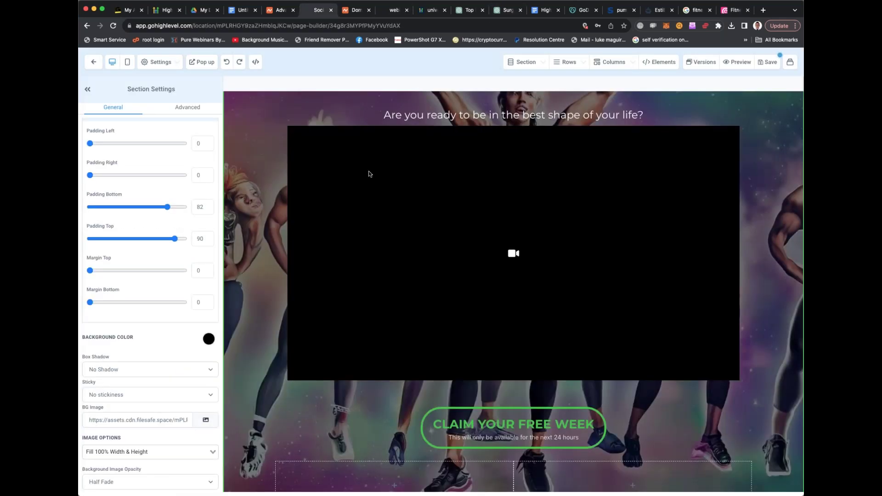
{"action": "scroll", "coordinate": [370, 170], "scroll_direction": "down", "scroll_amount": 10}
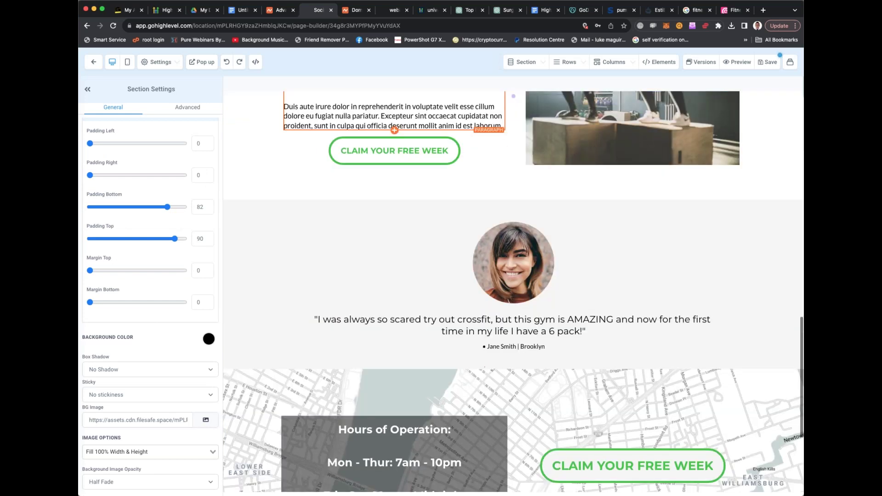
{"action": "scroll", "coordinate": [513, 293], "scroll_direction": "down", "scroll_amount": 4}
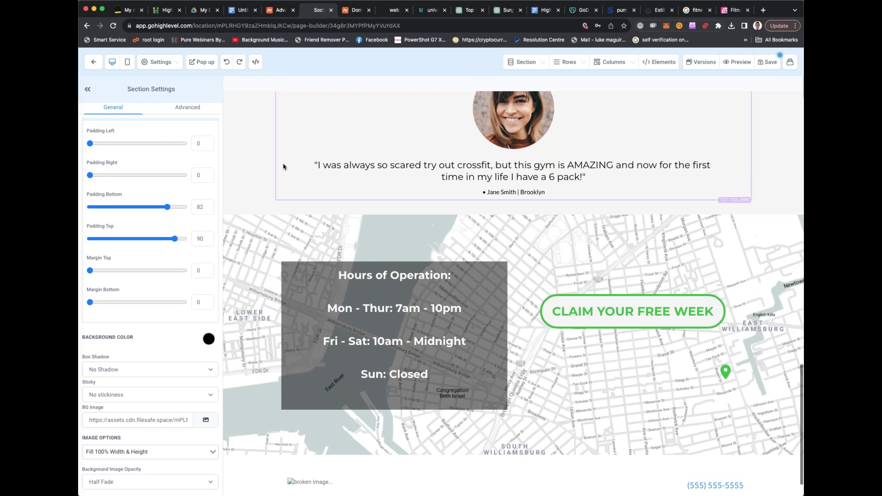
{"action": "scroll", "coordinate": [283, 166], "scroll_direction": "up", "scroll_amount": 10}
{"action": "scroll", "coordinate": [283, 166], "scroll_direction": "down", "scroll_amount": 2}
{"action": "scroll", "coordinate": [510, 365], "scroll_direction": "up", "scroll_amount": 6}
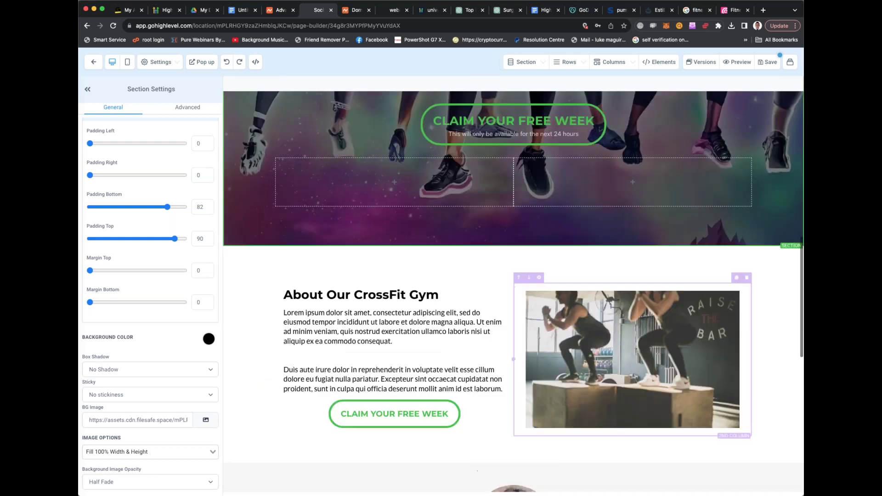
{"action": "scroll", "coordinate": [514, 264], "scroll_direction": "down", "scroll_amount": 2}
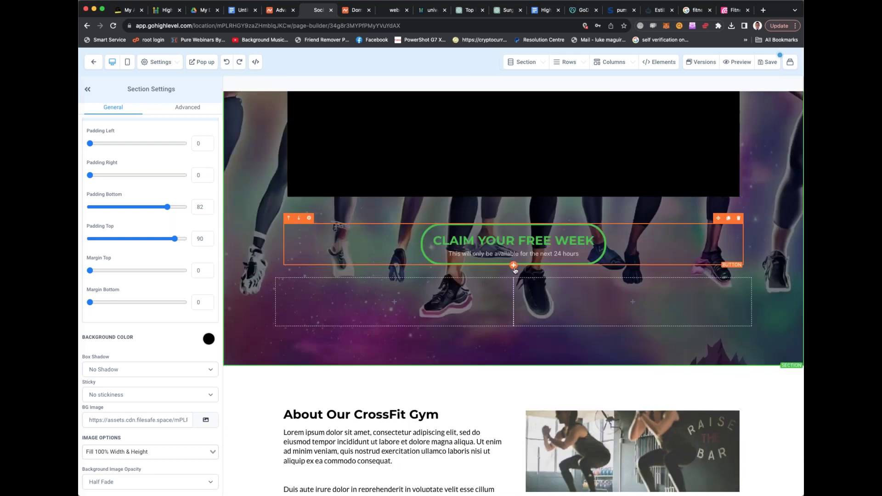
{"action": "left_click", "coordinate": [514, 266]}
Insert a Countdown element under the CLAIM YOUR FREE WEEK button
{"action": "scroll", "coordinate": [714, 229], "scroll_direction": "down", "scroll_amount": 3}
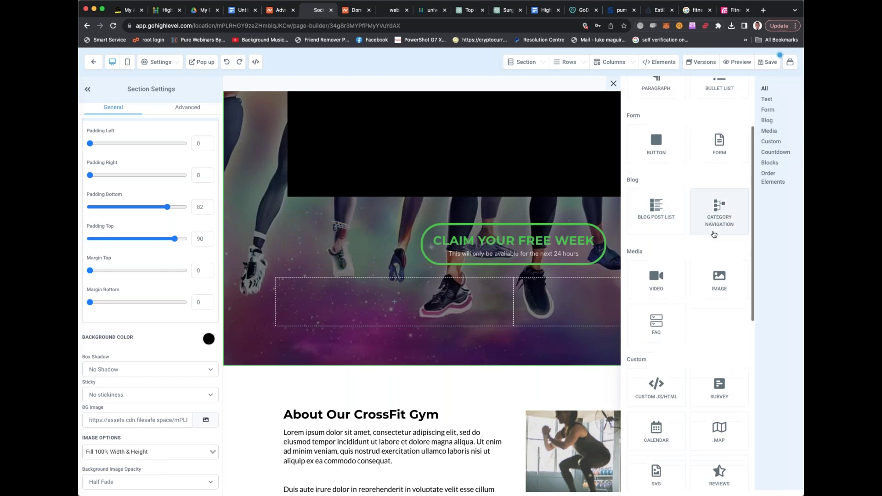
{"action": "scroll", "coordinate": [678, 262], "scroll_direction": "down", "scroll_amount": 1}
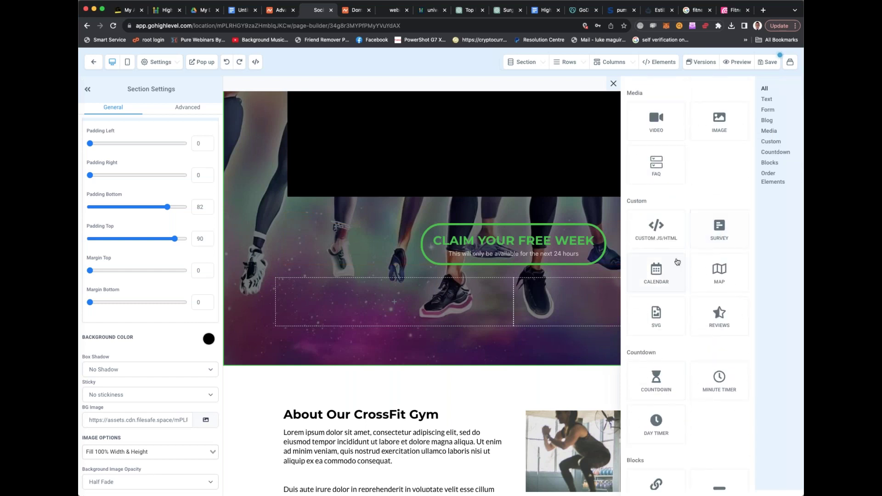
{"action": "scroll", "coordinate": [657, 317], "scroll_direction": "down", "scroll_amount": 2}
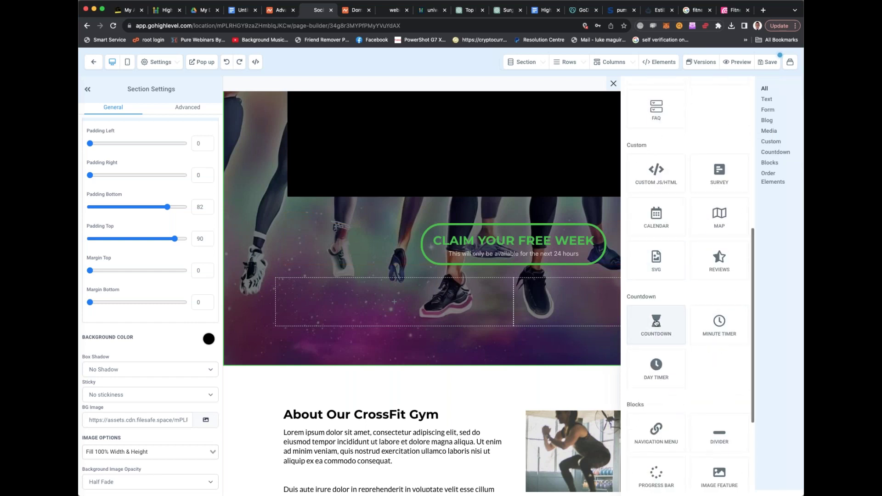
{"action": "left_click", "coordinate": [656, 323]}
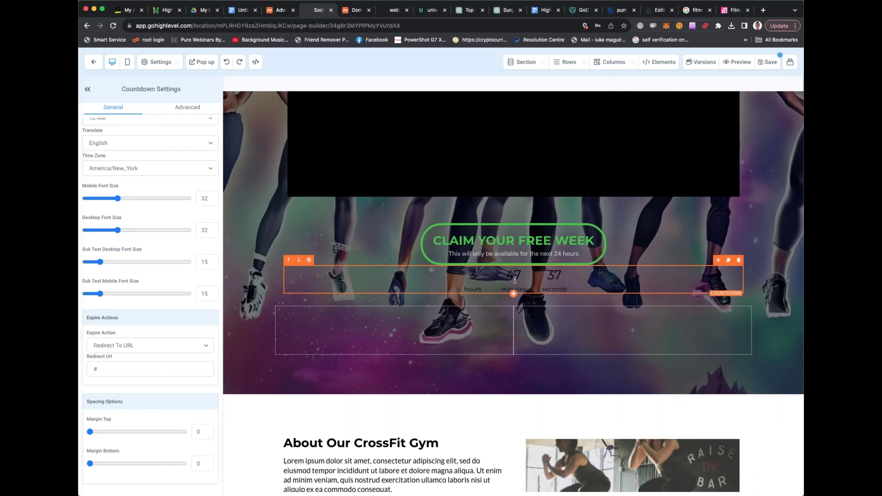
{"action": "double_click", "coordinate": [517, 274]}
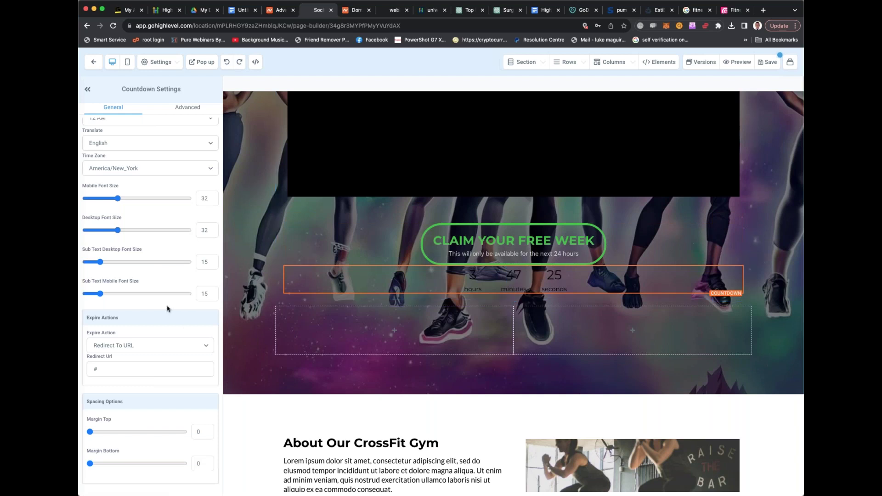
Make the countdown numbers blue and its hours/minutes/seconds labels green
{"action": "scroll", "coordinate": [168, 308], "scroll_direction": "up", "scroll_amount": 5}
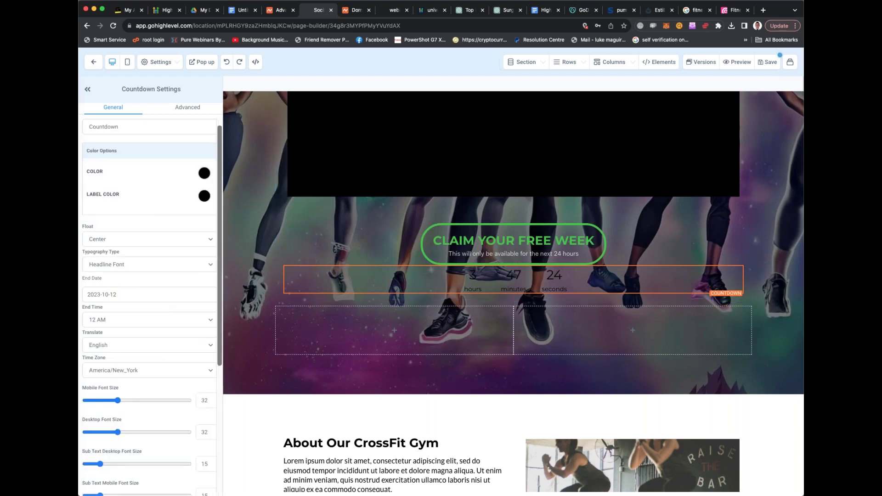
{"action": "left_click", "coordinate": [204, 174]}
{"action": "left_click", "coordinate": [109, 194]}
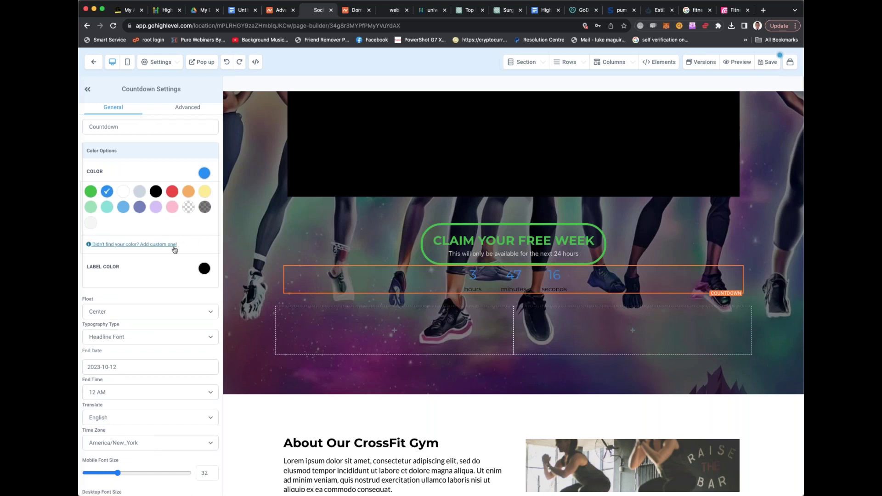
{"action": "left_click", "coordinate": [204, 270]}
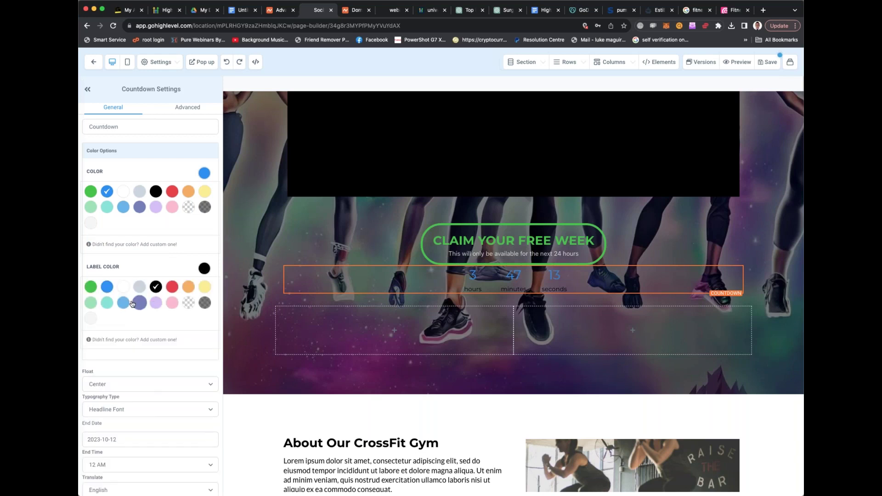
{"action": "left_click", "coordinate": [92, 288]}
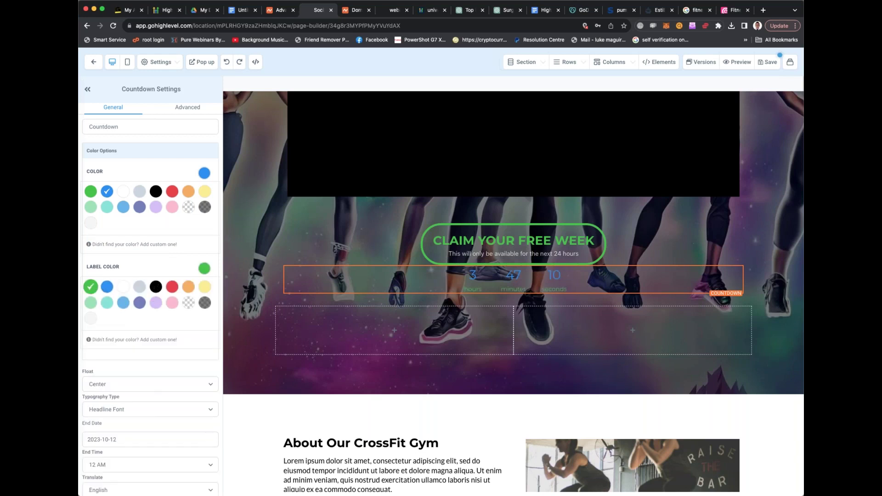
{"action": "left_click", "coordinate": [514, 396]}
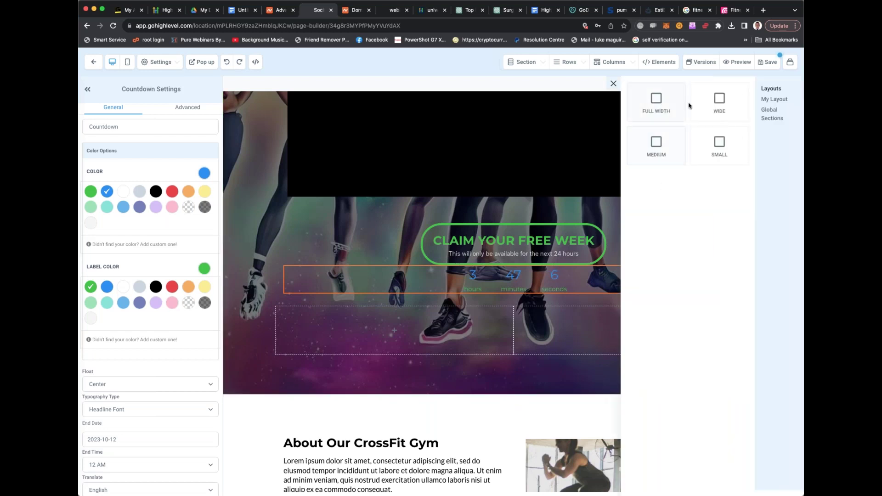
Add a Wide section below the hero with a one-column row
{"action": "left_click", "coordinate": [719, 103]}
{"action": "scroll", "coordinate": [624, 310], "scroll_direction": "down", "scroll_amount": 2}
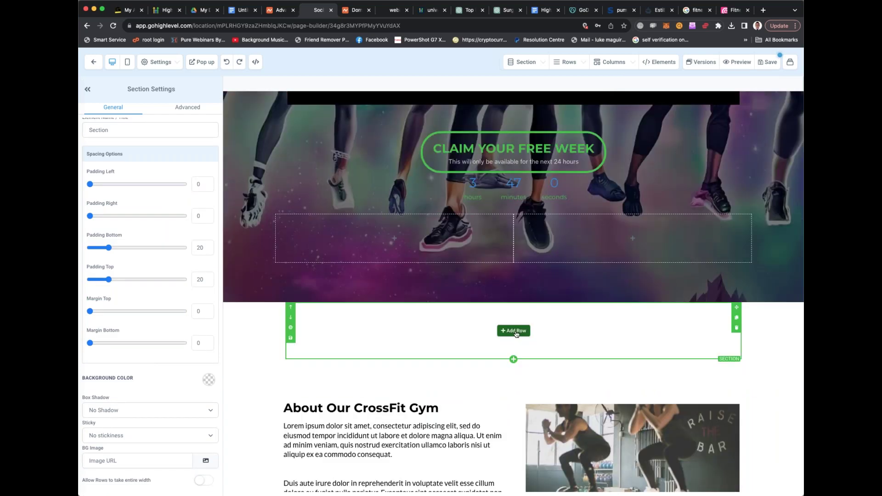
{"action": "left_click", "coordinate": [516, 331]}
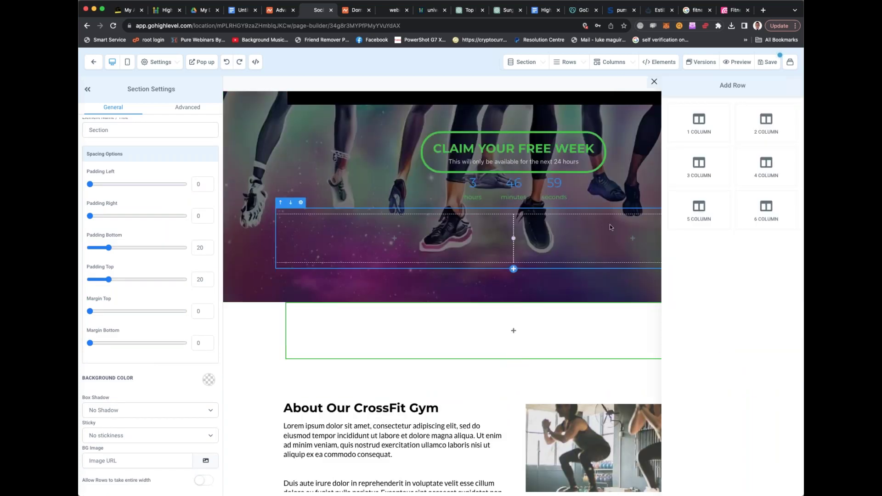
{"action": "left_click", "coordinate": [708, 129]}
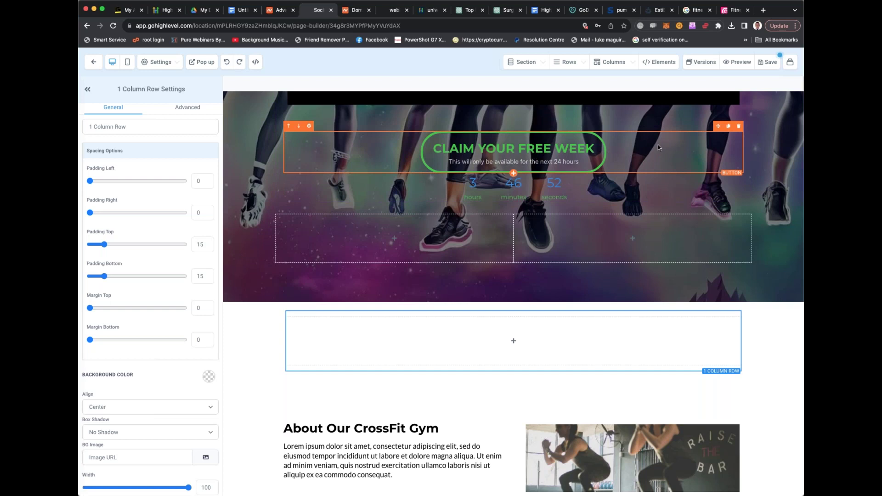
Move the Claim Your Free Week button and the countdown into the new row
{"action": "left_click_drag", "start_coordinate": [682, 263], "coordinate": [674, 319]}
{"action": "left_click", "coordinate": [676, 283]}
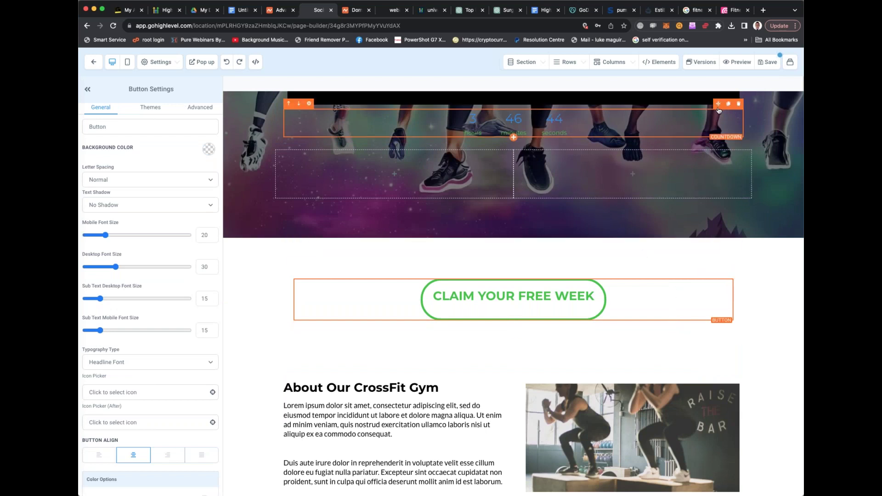
{"action": "left_click_drag", "start_coordinate": [680, 215], "coordinate": [693, 300]}
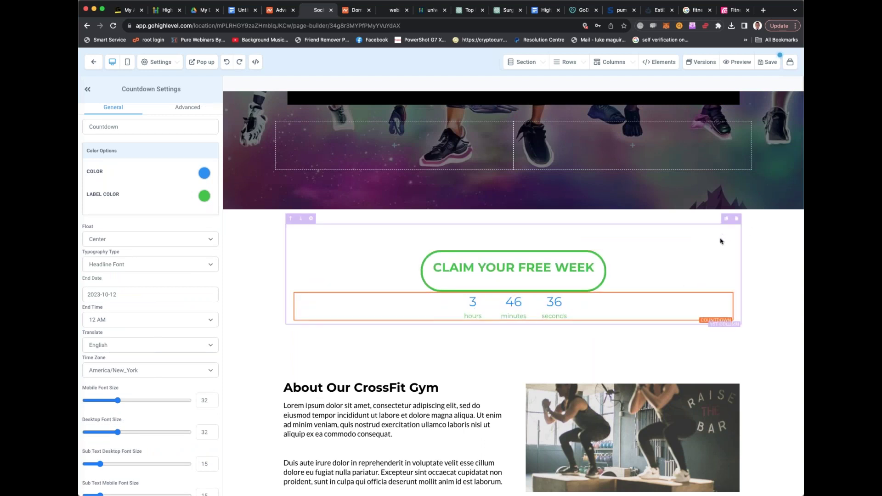
Set the button-and-countdown column's background color to lavender
{"action": "left_click", "coordinate": [312, 220]}
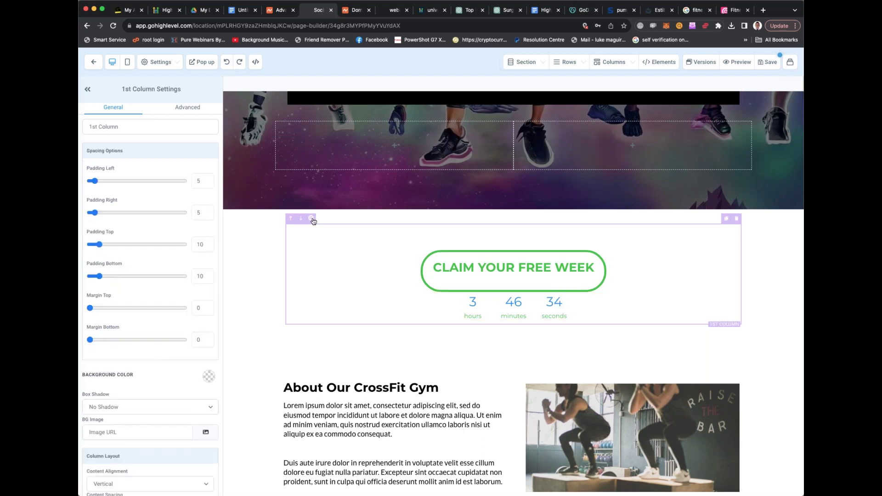
{"action": "scroll", "coordinate": [167, 248], "scroll_direction": "down", "scroll_amount": 3}
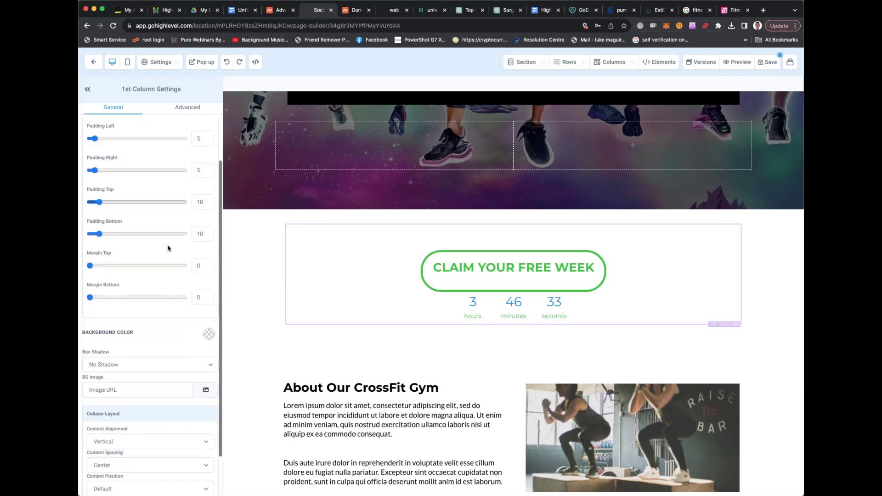
{"action": "left_click", "coordinate": [207, 329]}
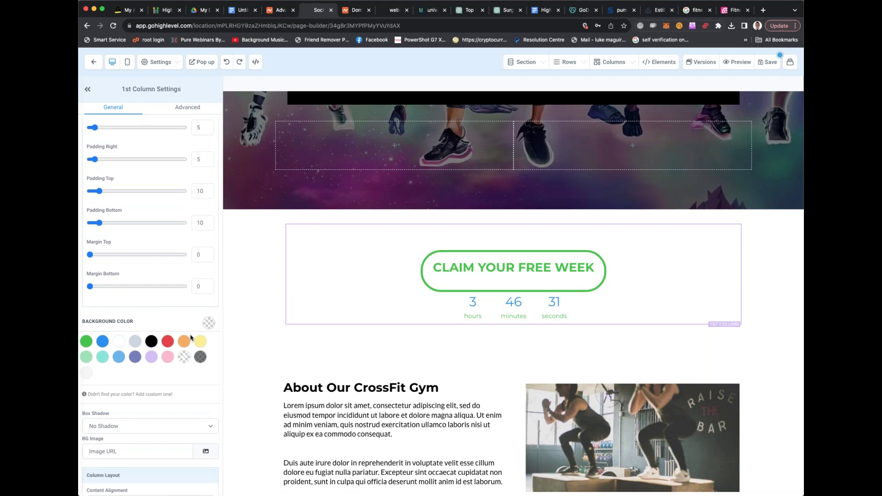
{"action": "left_click", "coordinate": [151, 359]}
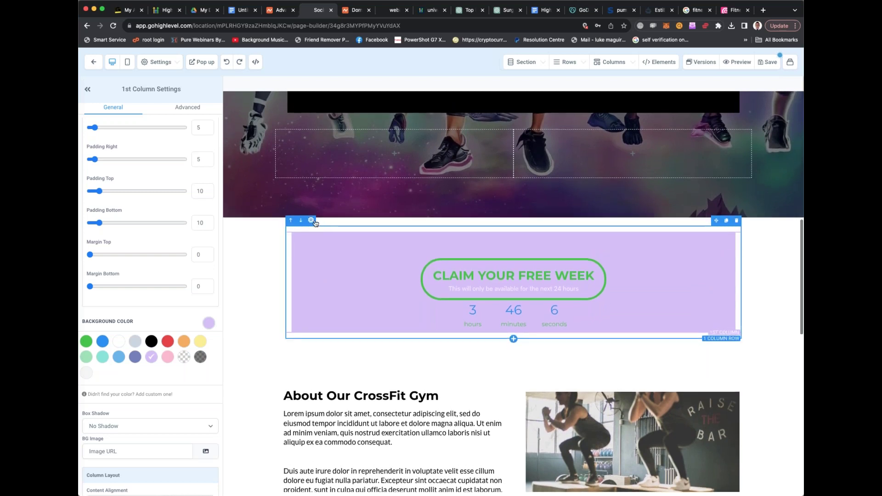
{"action": "left_click", "coordinate": [314, 223]}
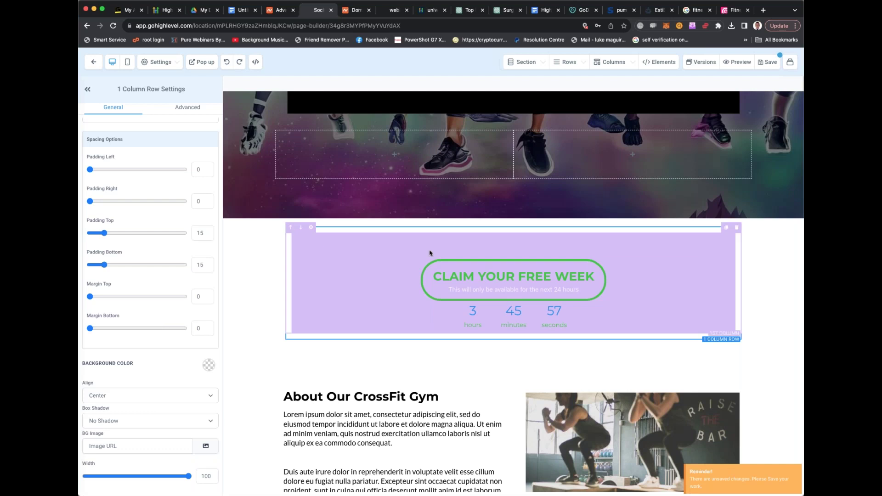
Add an empty Full Width section below the lavender block with a 30% Drop Shadow
{"action": "left_click", "coordinate": [682, 266]}
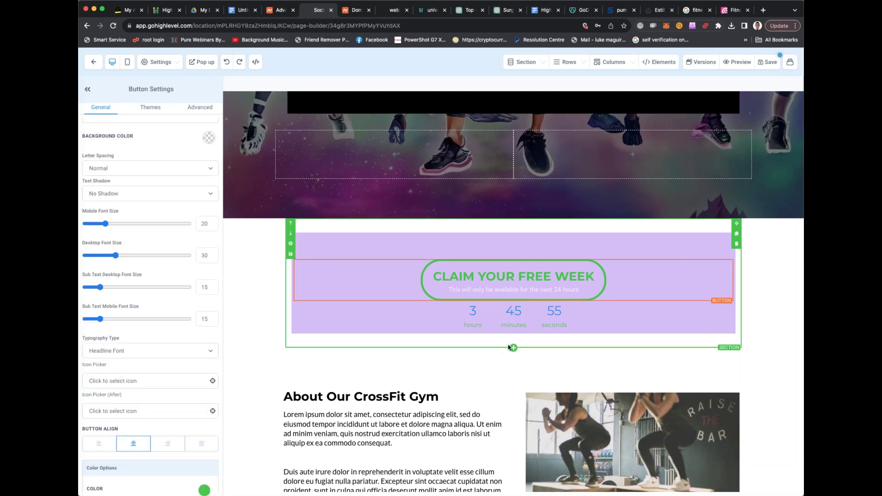
{"action": "left_click", "coordinate": [514, 348]}
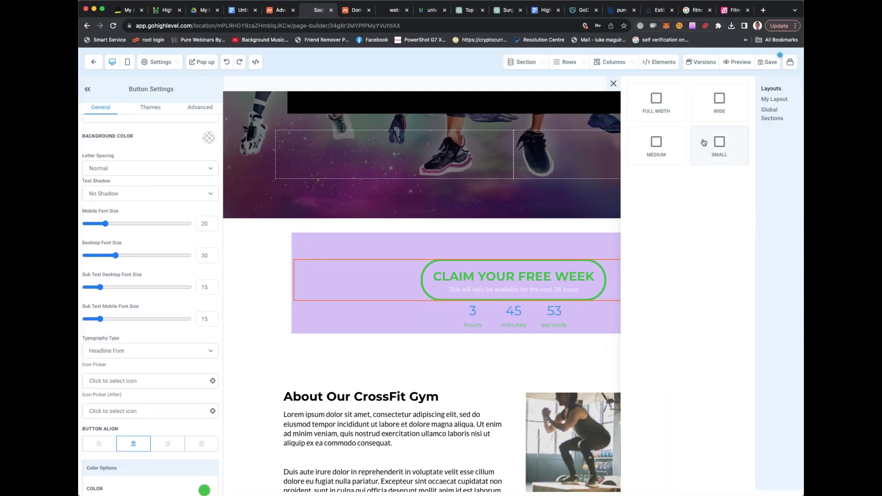
{"action": "left_click", "coordinate": [676, 116]}
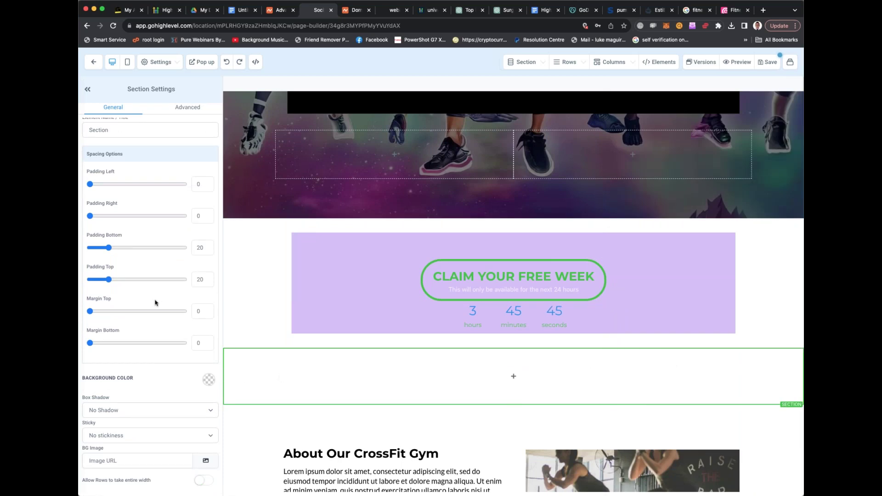
{"action": "left_click", "coordinate": [146, 410]}
{"action": "left_click", "coordinate": [142, 442]}
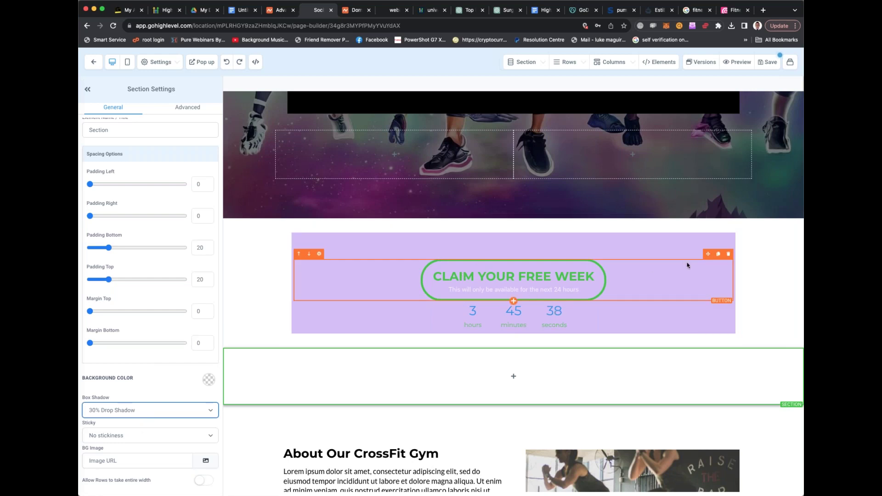
Duplicate the Claim Your Free Week button and place the copy below the countdown
{"action": "left_click", "coordinate": [719, 255]}
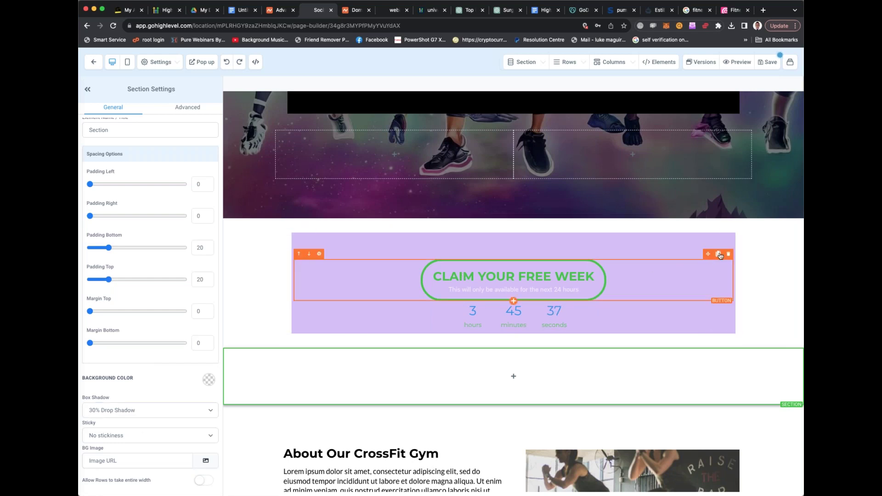
{"action": "scroll", "coordinate": [644, 276], "scroll_direction": "down", "scroll_amount": 2}
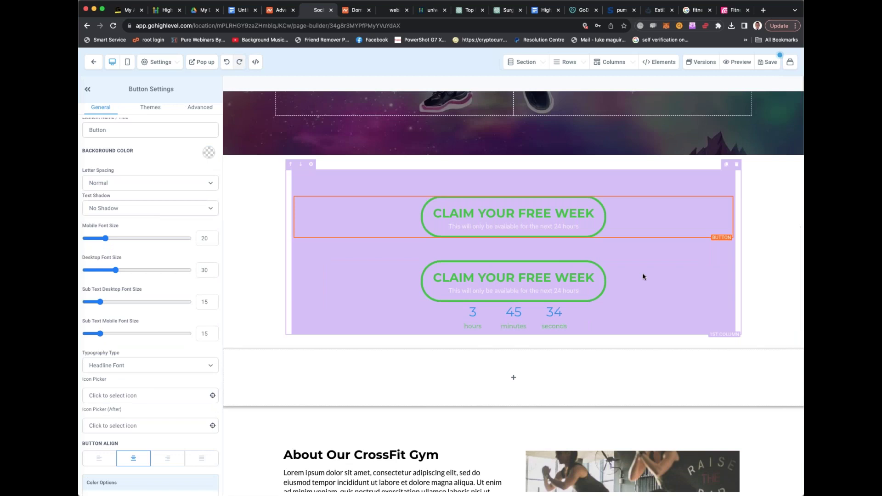
{"action": "left_click_drag", "start_coordinate": [708, 255], "coordinate": [688, 348]}
{"action": "left_click_drag", "start_coordinate": [709, 290], "coordinate": [530, 369]}
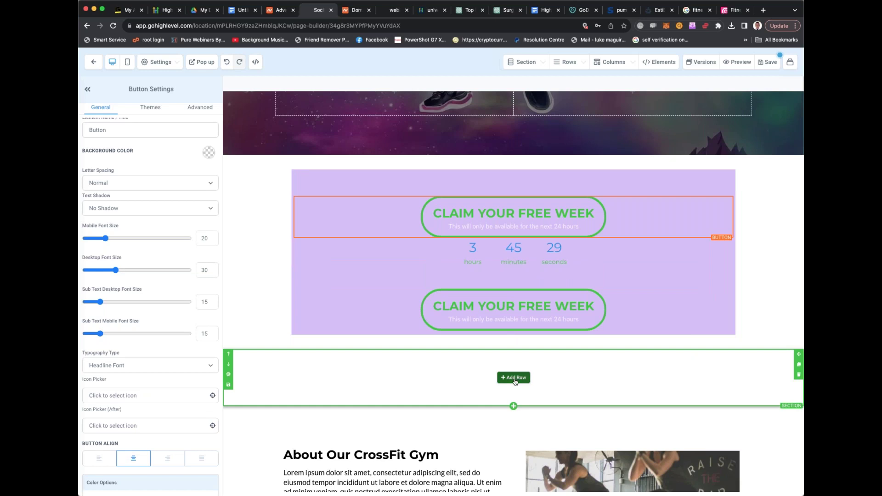
Give the empty section a one-column row and move the button copy into it
{"action": "left_click", "coordinate": [513, 375]}
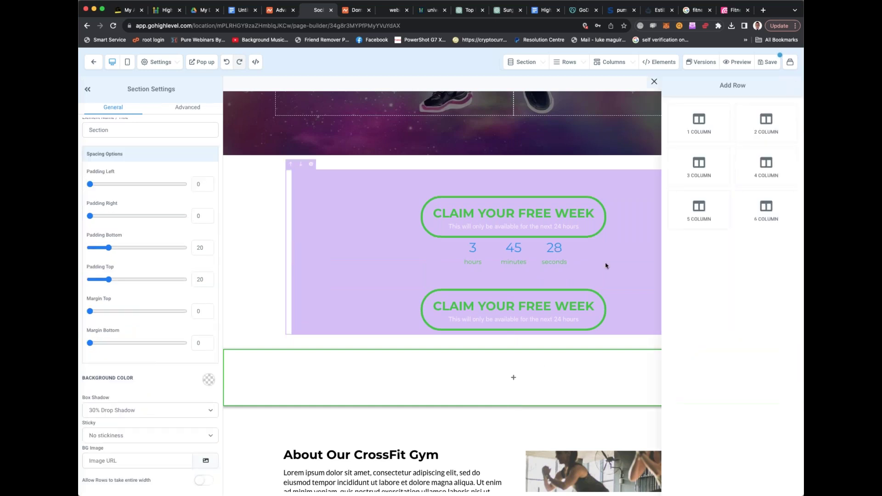
{"action": "left_click", "coordinate": [698, 125]}
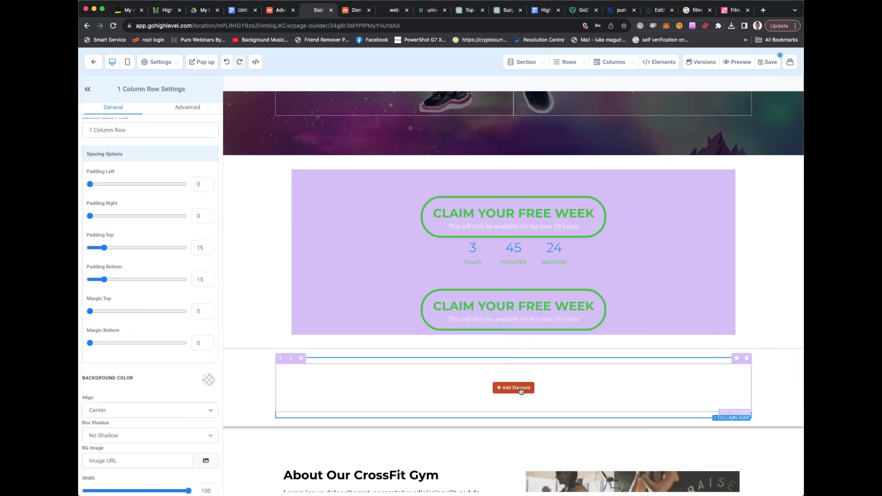
{"action": "left_click", "coordinate": [520, 389]}
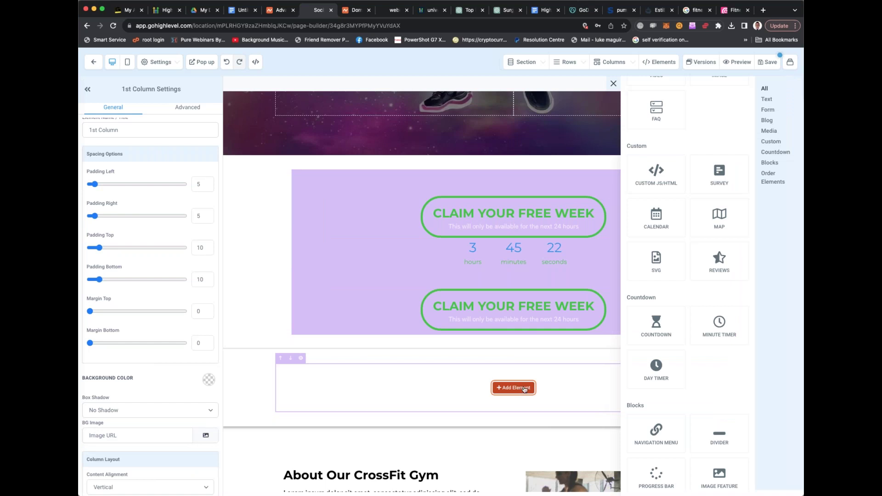
{"action": "left_click", "coordinate": [549, 386]}
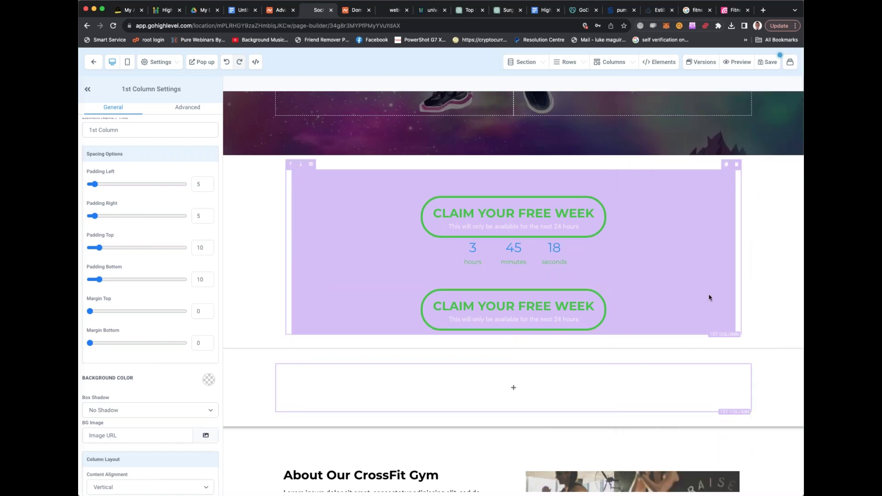
{"action": "left_click_drag", "start_coordinate": [663, 365], "coordinate": [660, 371]}
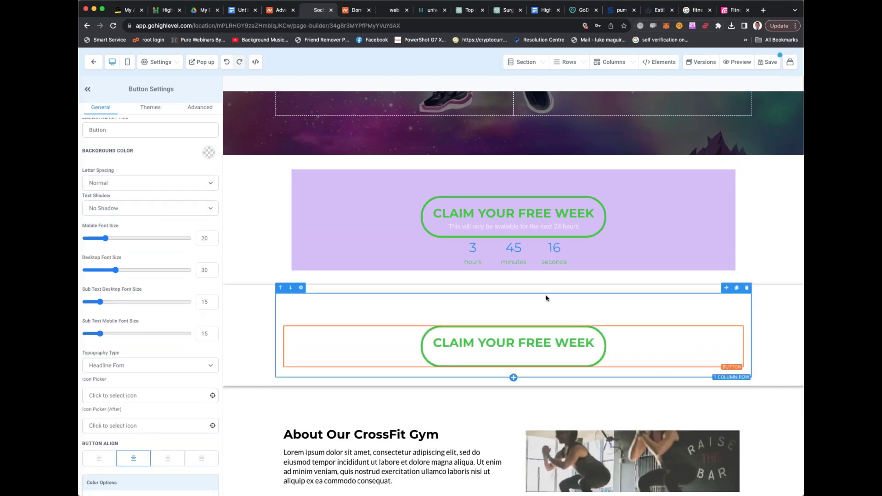
Move a countdown copy below the second button, deleting the original and the empty purple section
{"action": "left_click", "coordinate": [717, 233]}
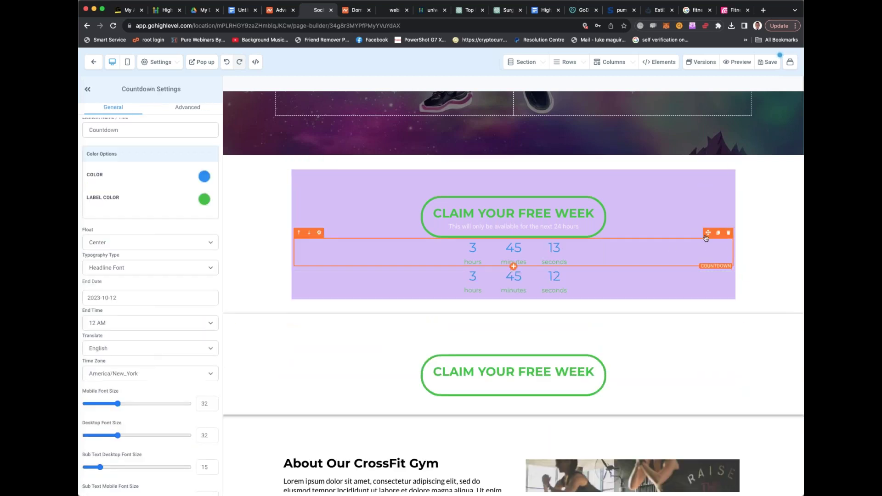
{"action": "left_click_drag", "start_coordinate": [707, 236], "coordinate": [661, 365]}
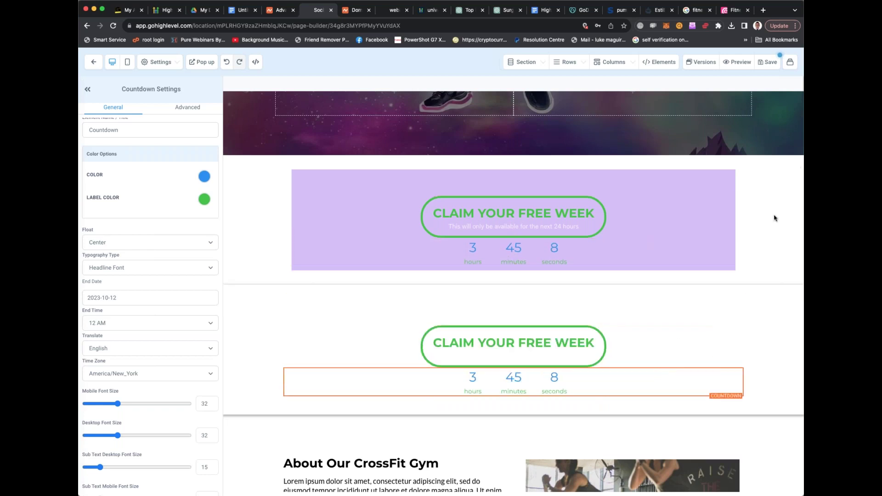
{"action": "left_click", "coordinate": [737, 168]}
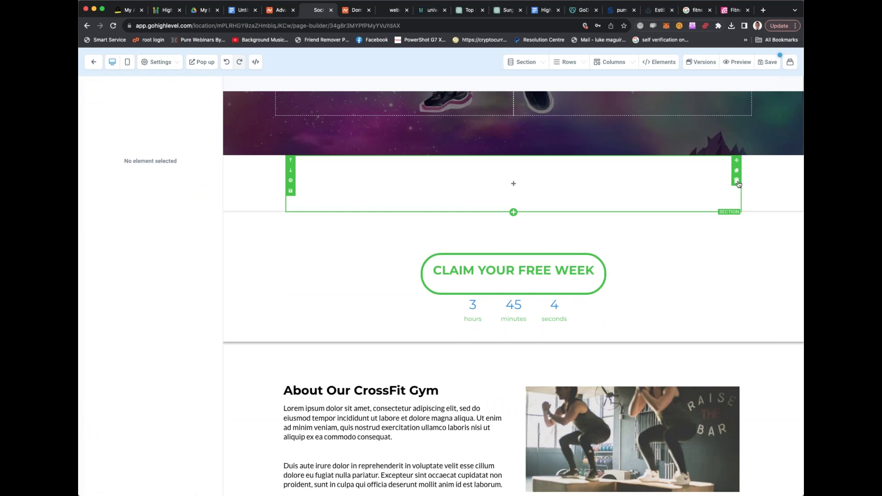
{"action": "left_click", "coordinate": [737, 180]}
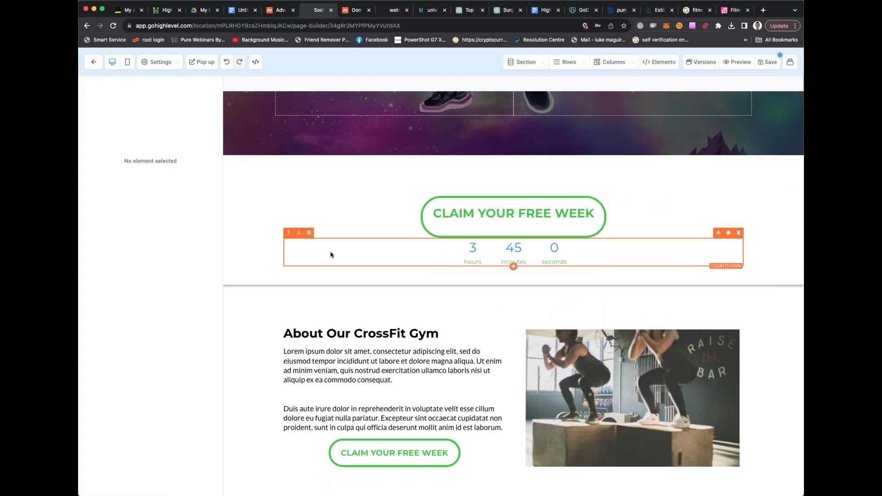
Open the Claim Your Free Week button's settings and scroll through them
{"action": "left_click", "coordinate": [266, 239]}
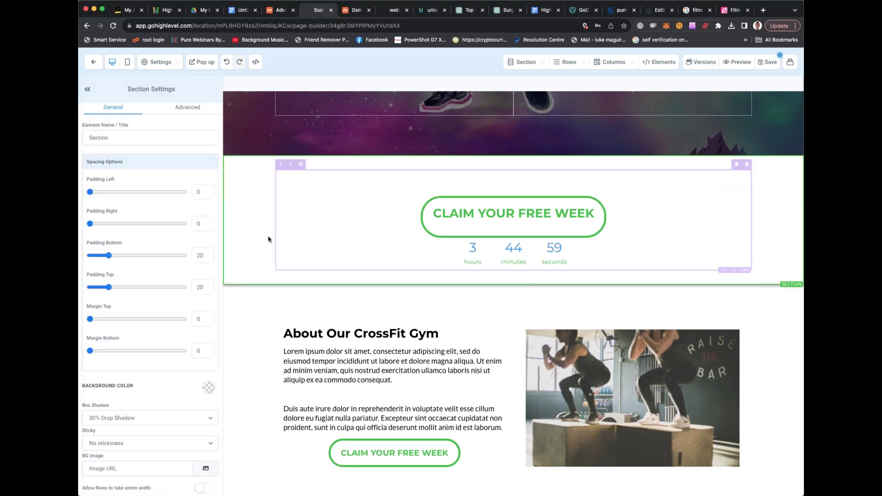
{"action": "scroll", "coordinate": [191, 237], "scroll_direction": "down", "scroll_amount": 1}
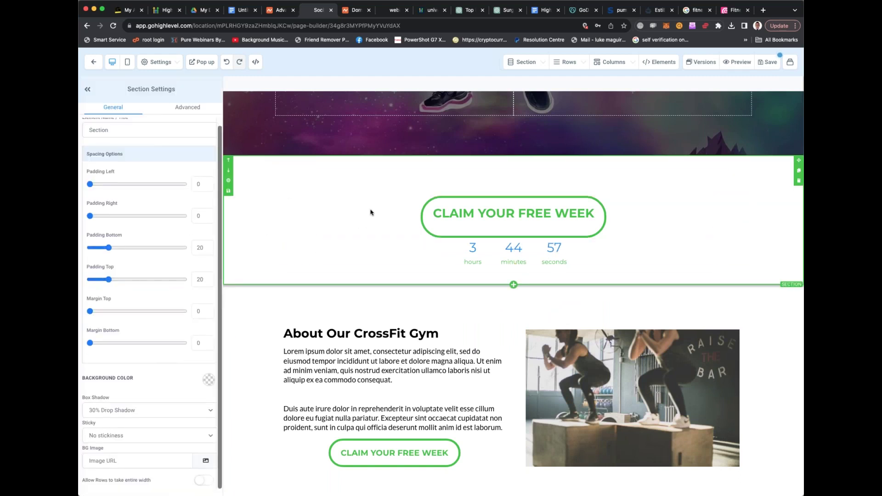
{"action": "left_click", "coordinate": [425, 207]}
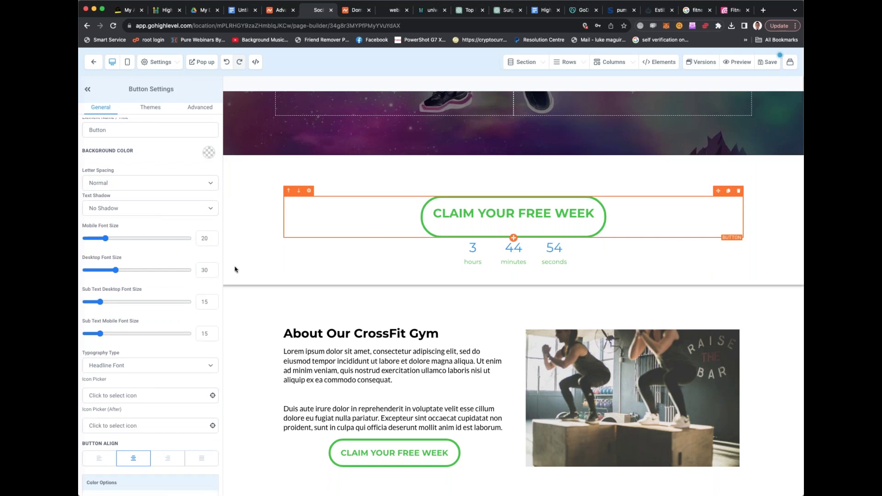
{"action": "scroll", "coordinate": [146, 269], "scroll_direction": "down", "scroll_amount": 5}
{"action": "scroll", "coordinate": [145, 269], "scroll_direction": "down", "scroll_amount": 3}
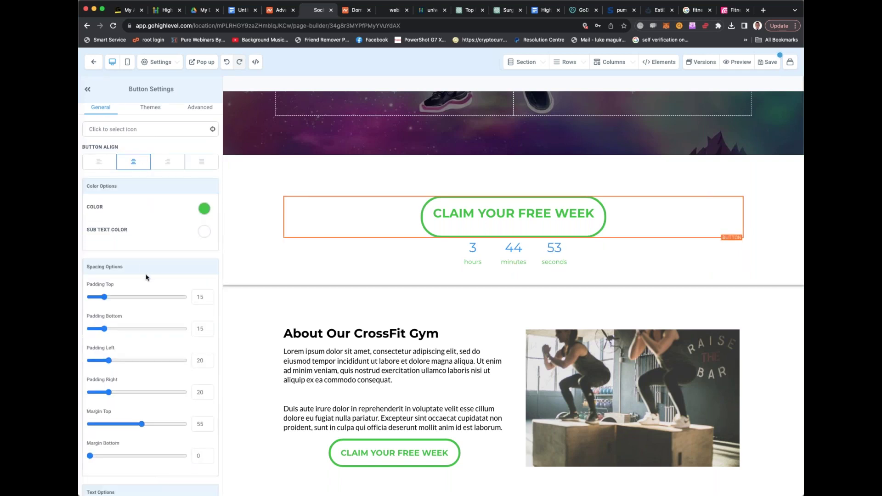
{"action": "scroll", "coordinate": [148, 293], "scroll_direction": "down", "scroll_amount": 5}
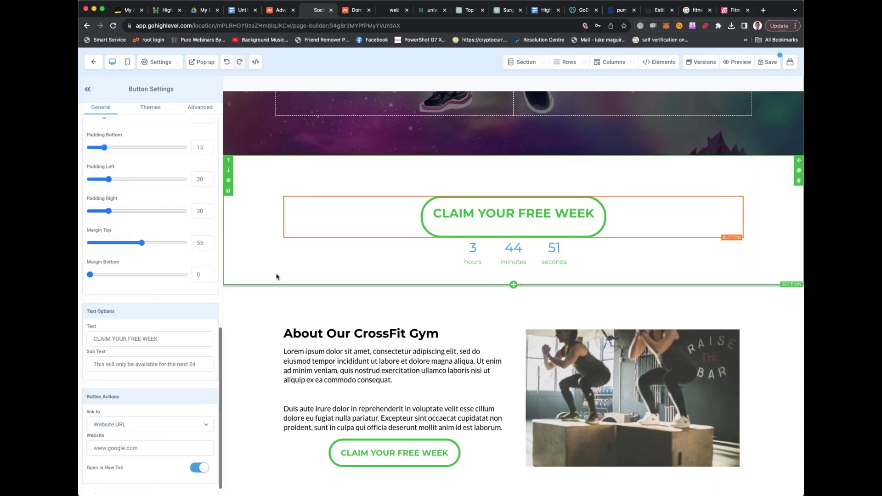
{"action": "scroll", "coordinate": [310, 273], "scroll_direction": "up", "scroll_amount": 10}
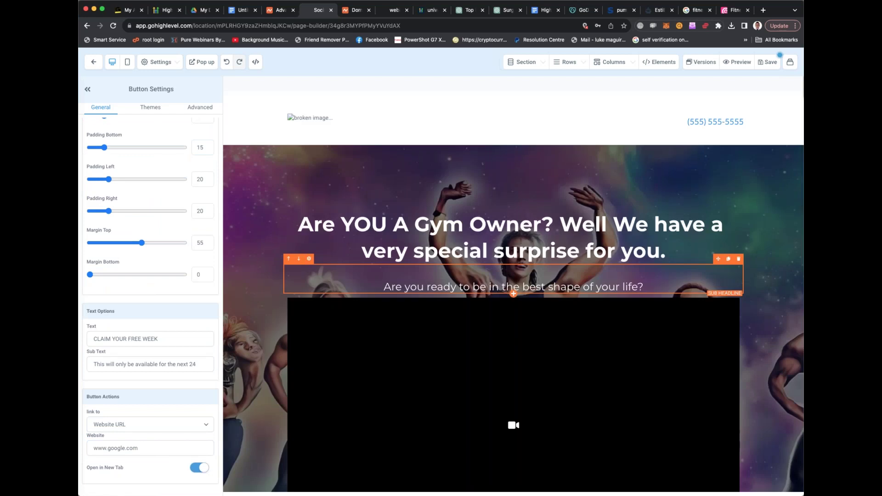
{"action": "scroll", "coordinate": [363, 258], "scroll_direction": "down", "scroll_amount": 3}
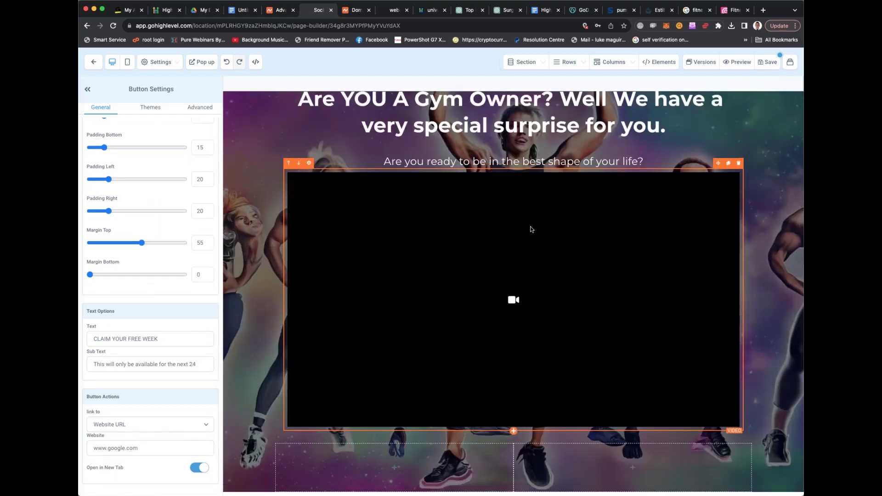
Open the hero video block's settings, which show YouTube as the video type
{"action": "left_click", "coordinate": [531, 229]}
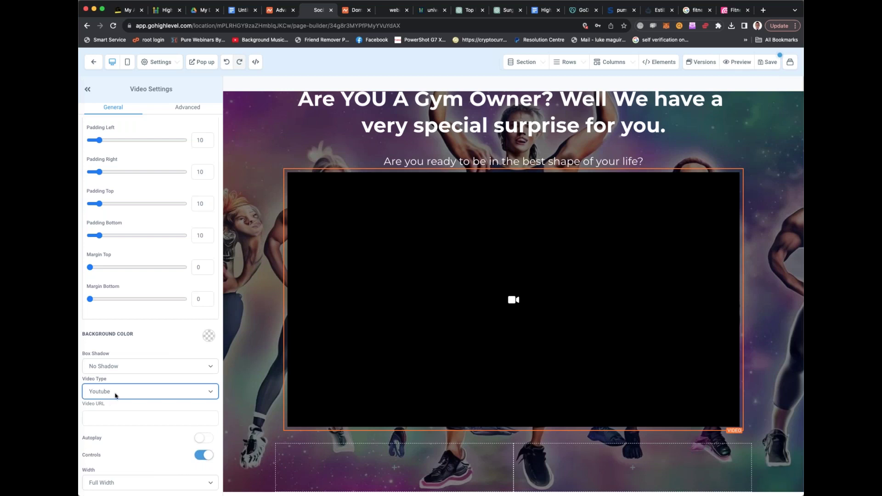
{"action": "left_click", "coordinate": [391, 11]}
Open the I VOICED THE BUTTON (again) video on YouTube and copy its address
{"action": "left_click", "coordinate": [376, 27]}
{"action": "type", "text": "youtube.com"}
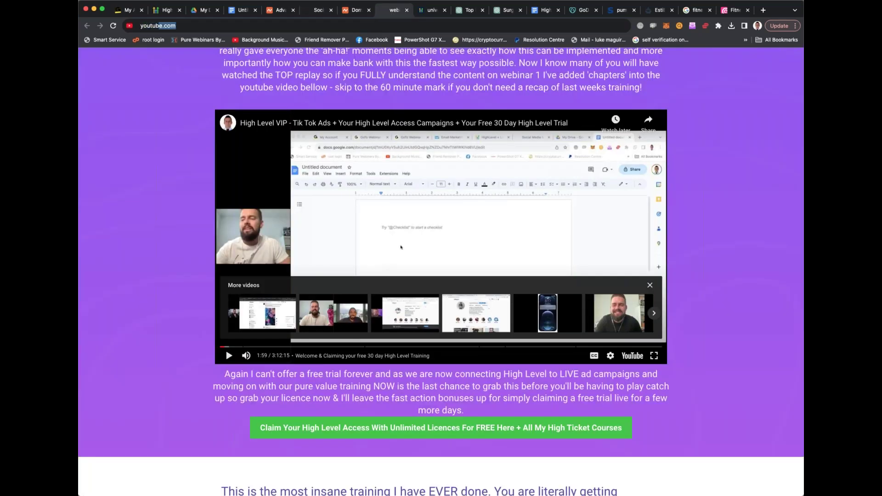
{"action": "key", "text": "Return"}
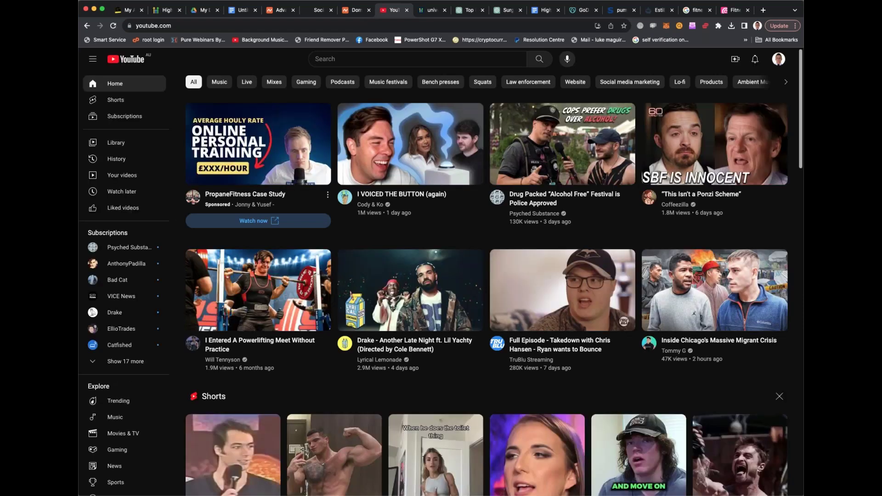
{"action": "left_click", "coordinate": [411, 198]}
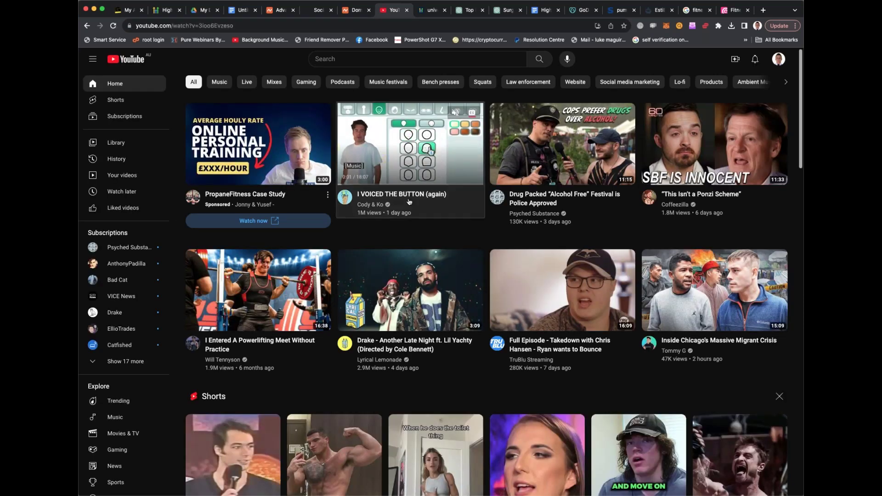
{"action": "left_click", "coordinate": [289, 27]}
{"action": "key", "text": "super+c"}
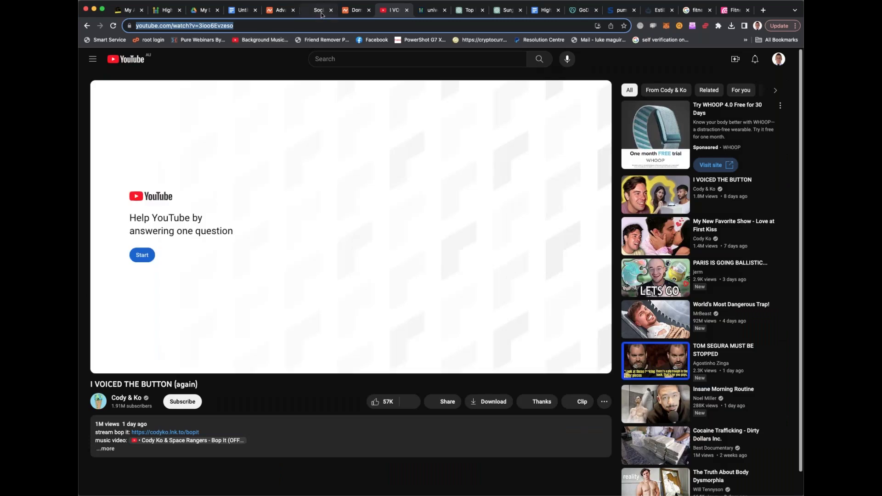
{"action": "left_click", "coordinate": [318, 10]}
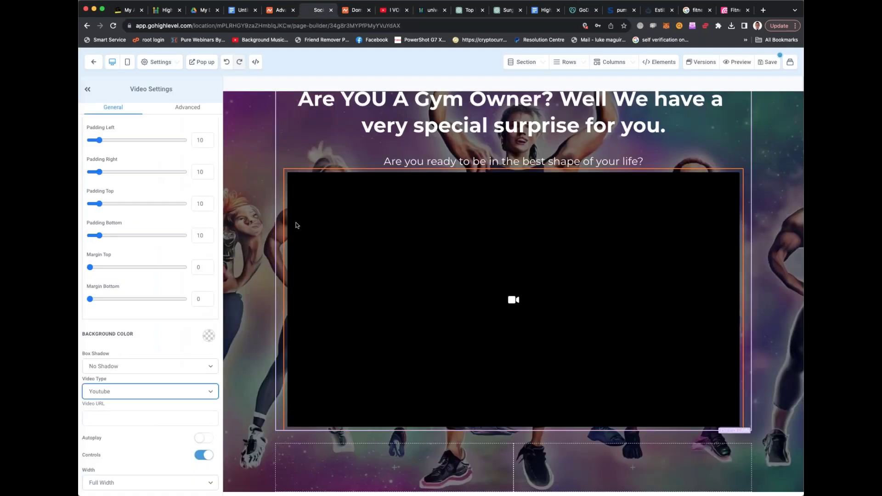
{"action": "left_click", "coordinate": [122, 419]}
{"action": "key", "text": "super+v"}
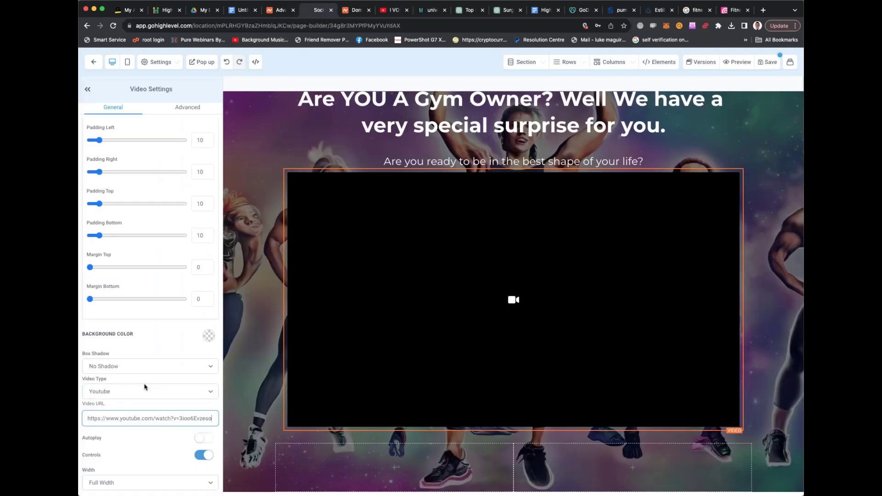
Turn on Autoplay for the embedded YouTube video and save to preview the landing page
{"action": "left_click", "coordinate": [203, 438]}
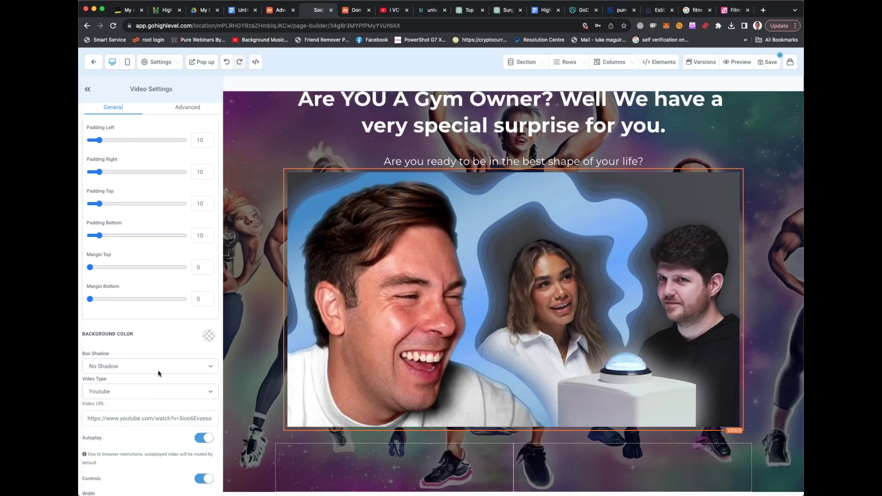
{"action": "scroll", "coordinate": [159, 373], "scroll_direction": "down", "scroll_amount": 1}
{"action": "scroll", "coordinate": [159, 373], "scroll_direction": "down", "scroll_amount": 1}
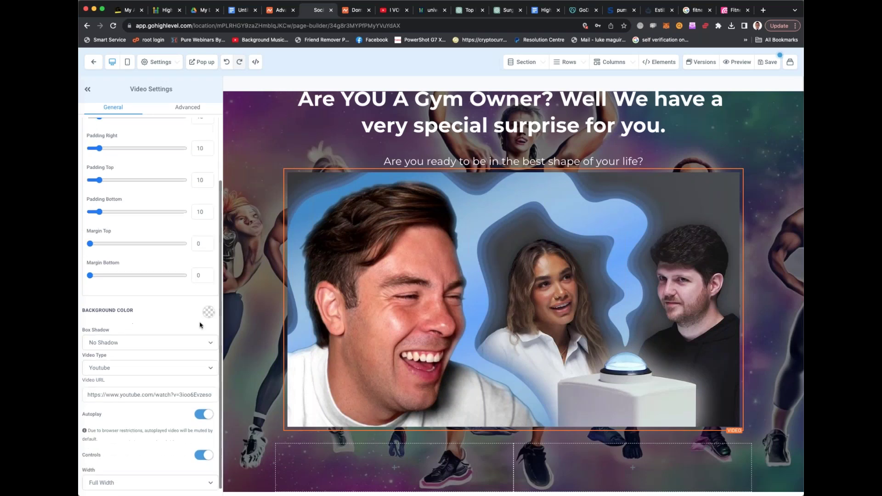
{"action": "scroll", "coordinate": [174, 255], "scroll_direction": "up", "scroll_amount": 2}
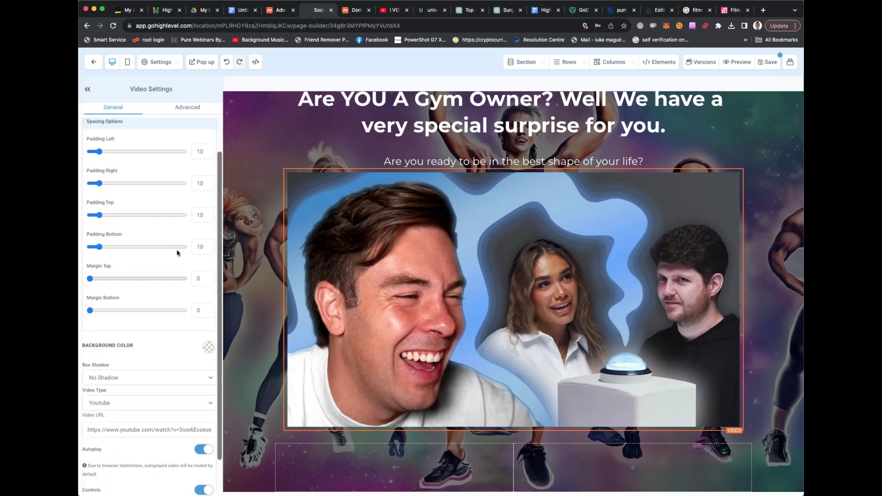
{"action": "scroll", "coordinate": [177, 252], "scroll_direction": "up", "scroll_amount": 3}
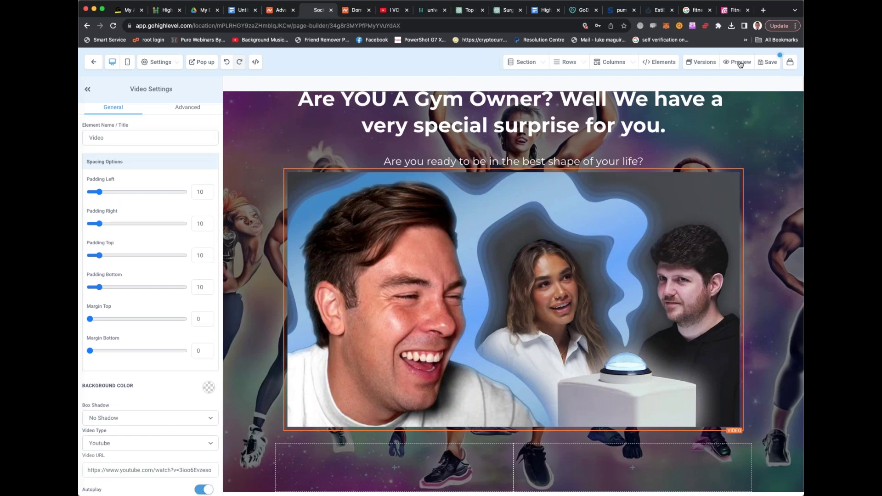
{"action": "left_click", "coordinate": [768, 62]}
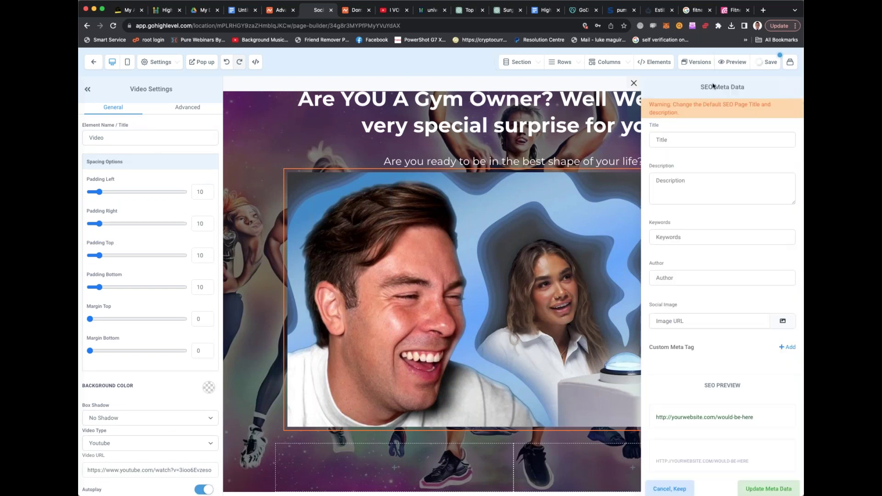
{"action": "left_click", "coordinate": [681, 139]}
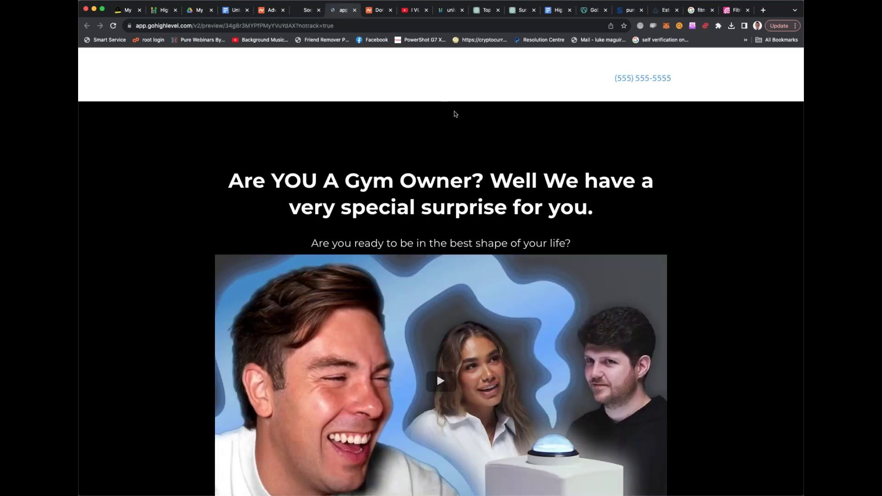
{"action": "scroll", "coordinate": [460, 130], "scroll_direction": "down", "scroll_amount": 15}
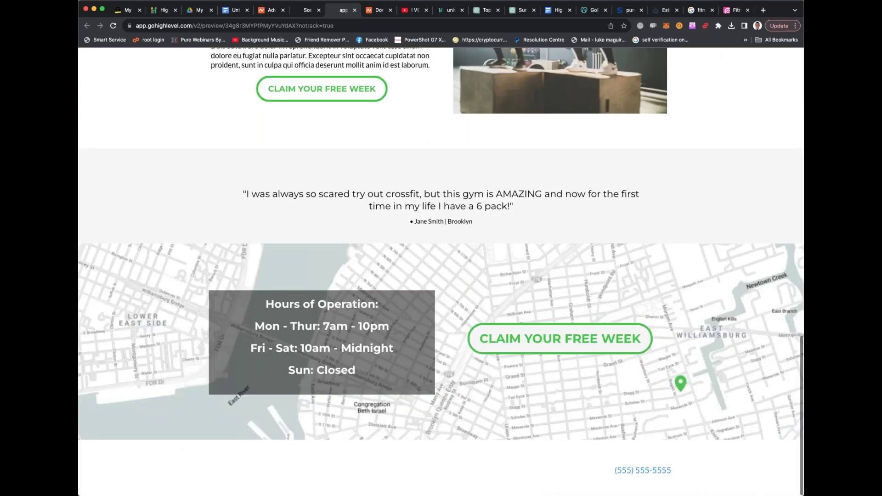
{"action": "scroll", "coordinate": [441, 276], "scroll_direction": "up", "scroll_amount": 20}
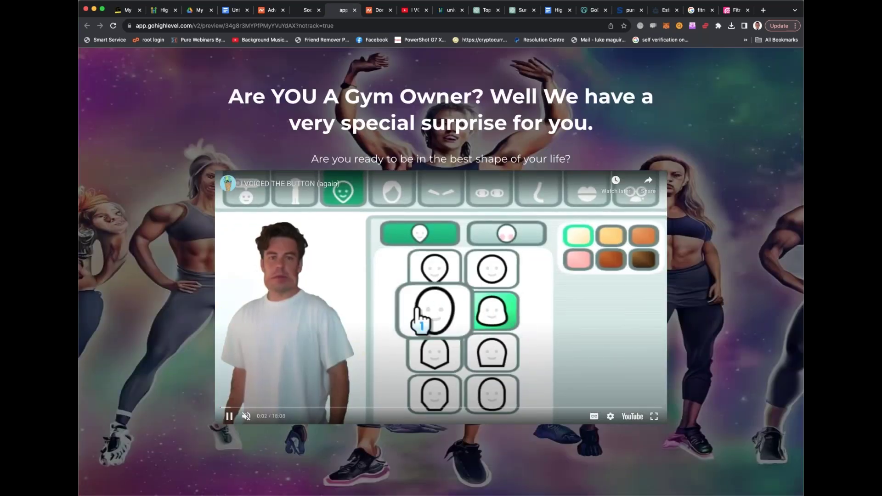
{"action": "scroll", "coordinate": [441, 275], "scroll_direction": "down", "scroll_amount": 15}
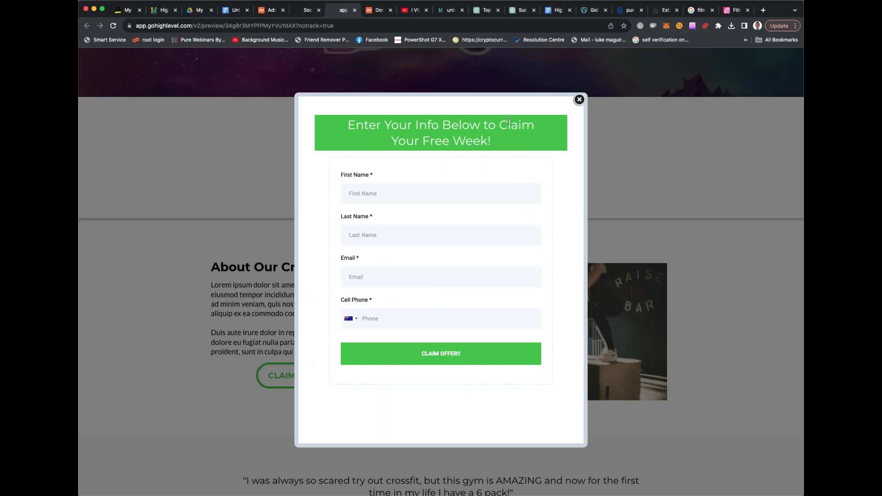
{"action": "left_click", "coordinate": [579, 99]}
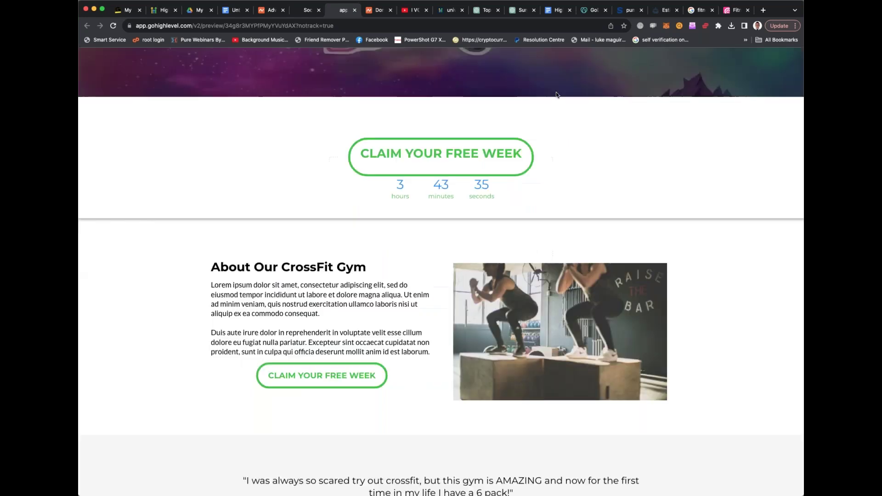
{"action": "left_click", "coordinate": [312, 11]}
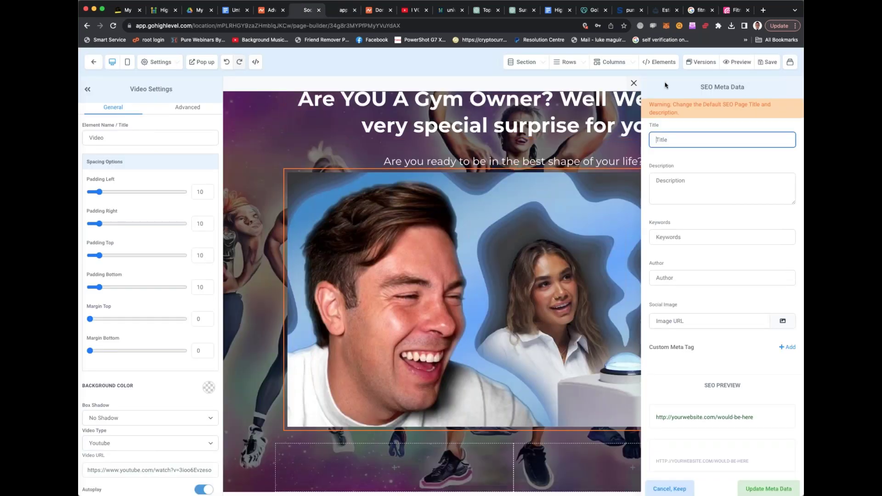
Close the YouTube video tab and return to the page builder tab
{"action": "scroll", "coordinate": [432, 285], "scroll_direction": "down", "scroll_amount": 7}
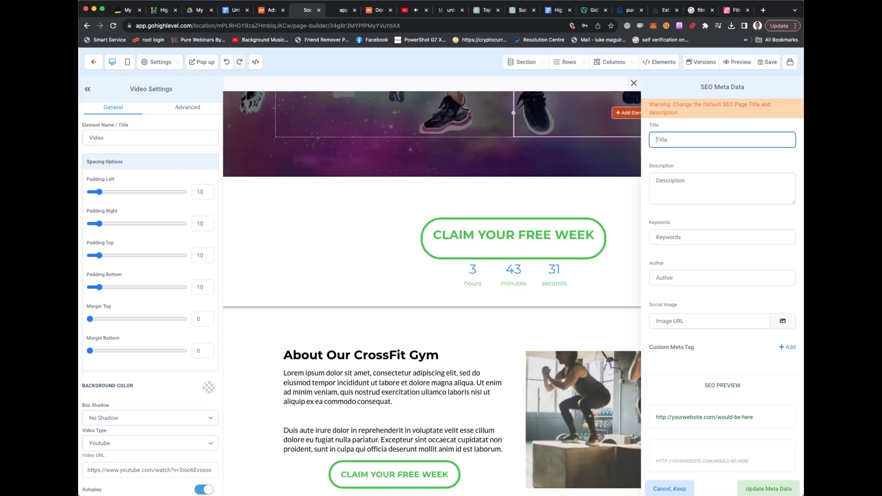
{"action": "scroll", "coordinate": [432, 285], "scroll_direction": "up", "scroll_amount": 4}
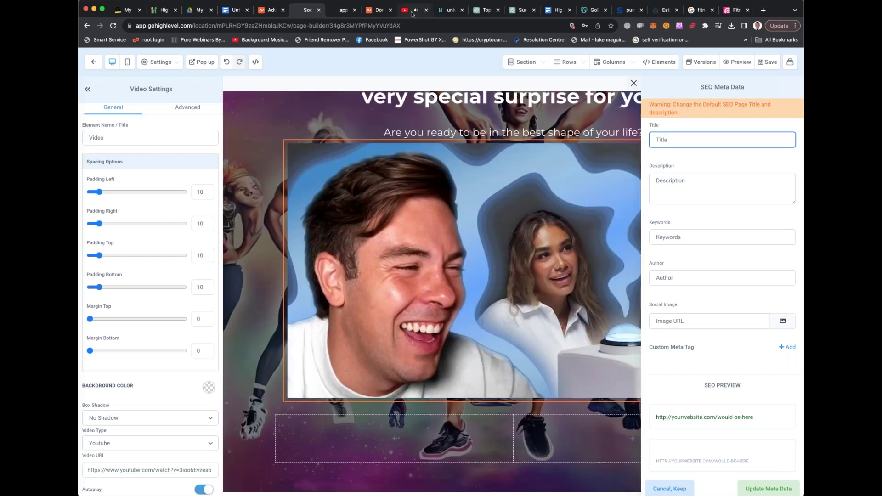
{"action": "left_click", "coordinate": [423, 11]}
{"action": "left_click", "coordinate": [425, 10]}
{"action": "left_click", "coordinate": [301, 11]}
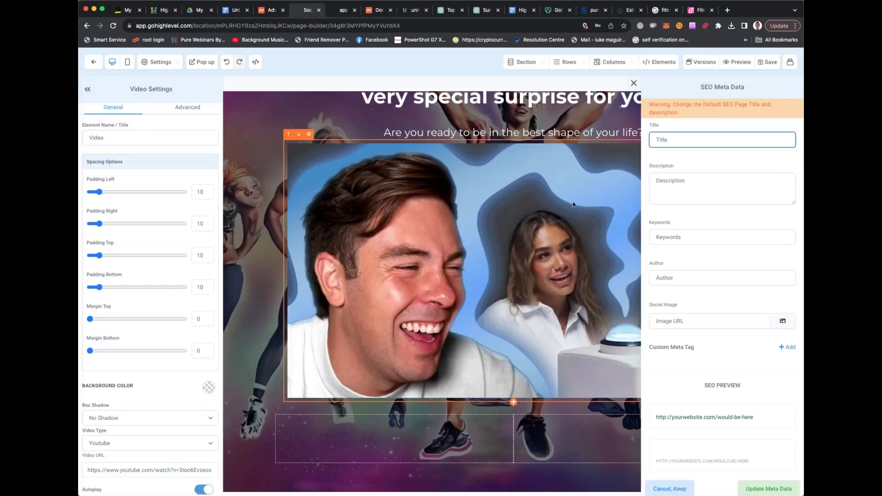
Open the About column's settings, browse the addable elements, and view its advanced options
{"action": "scroll", "coordinate": [572, 213], "scroll_direction": "down", "scroll_amount": 10}
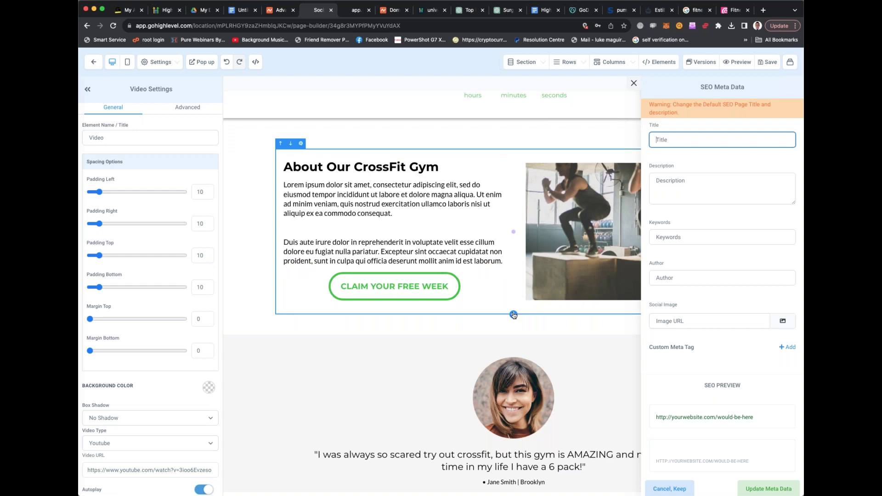
{"action": "left_click", "coordinate": [513, 315]}
{"action": "left_click", "coordinate": [455, 297]}
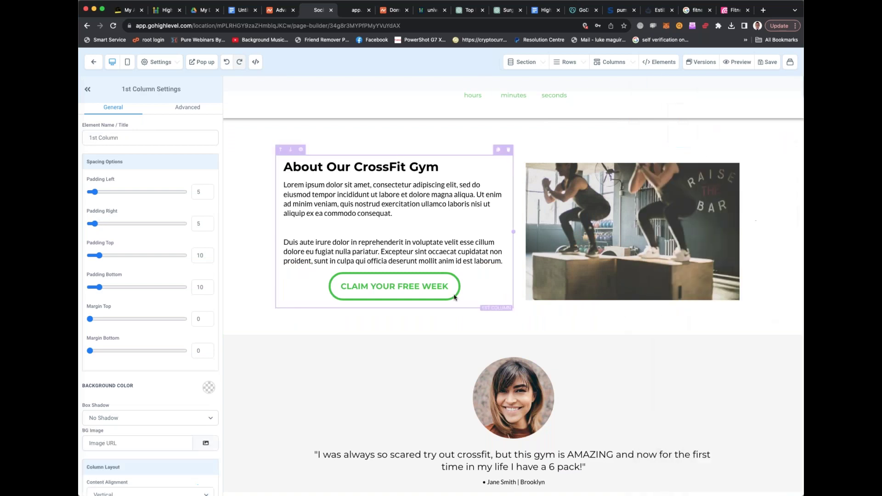
{"action": "left_click", "coordinate": [395, 302]}
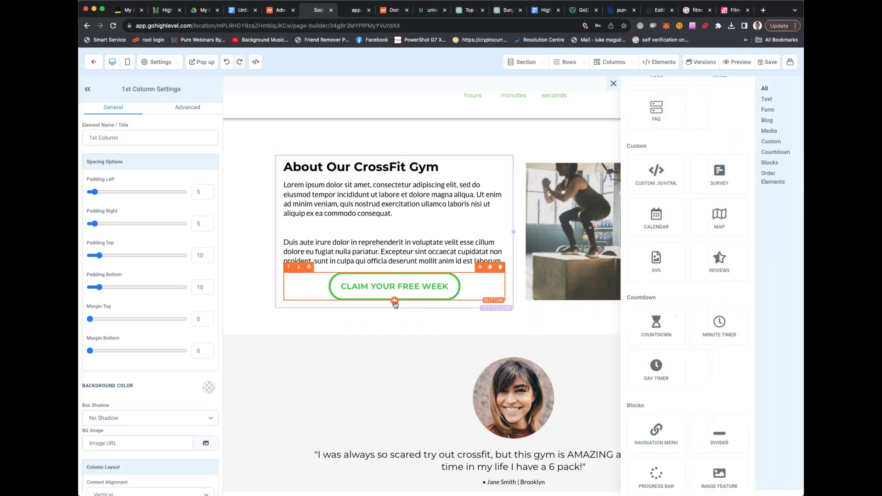
{"action": "scroll", "coordinate": [693, 306], "scroll_direction": "down", "scroll_amount": 3}
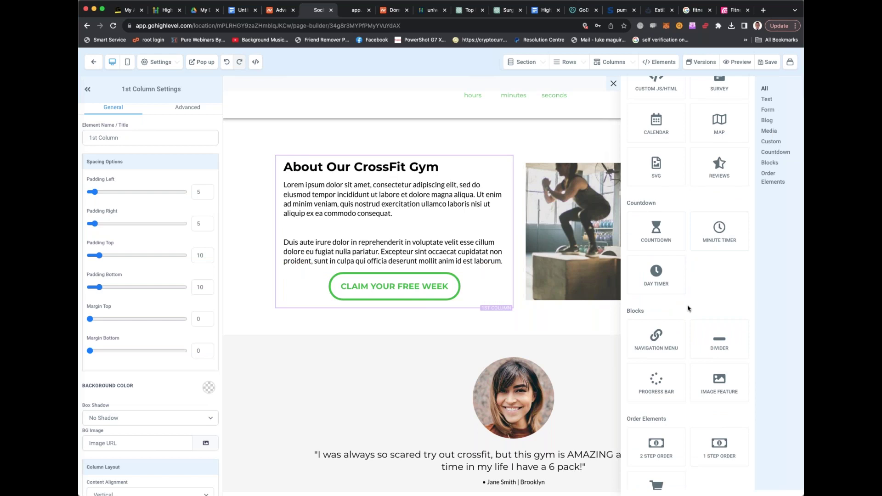
{"action": "scroll", "coordinate": [689, 307], "scroll_direction": "down", "scroll_amount": 2}
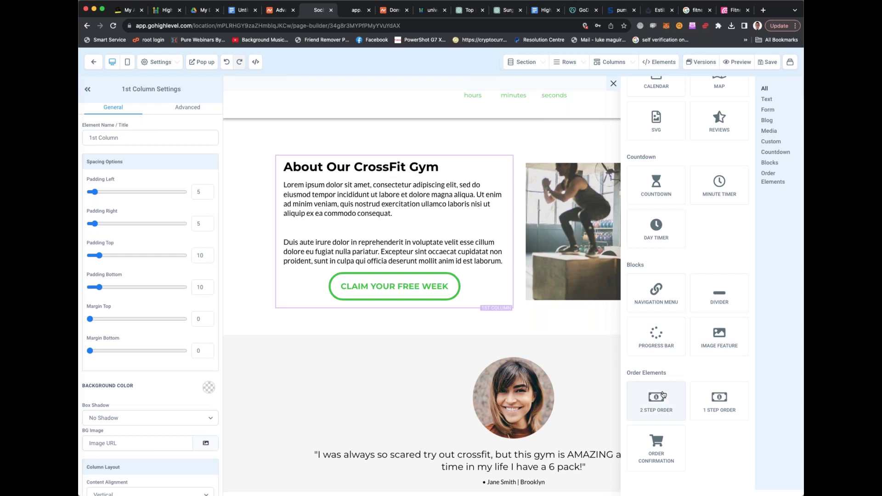
{"action": "scroll", "coordinate": [658, 388], "scroll_direction": "up", "scroll_amount": 7}
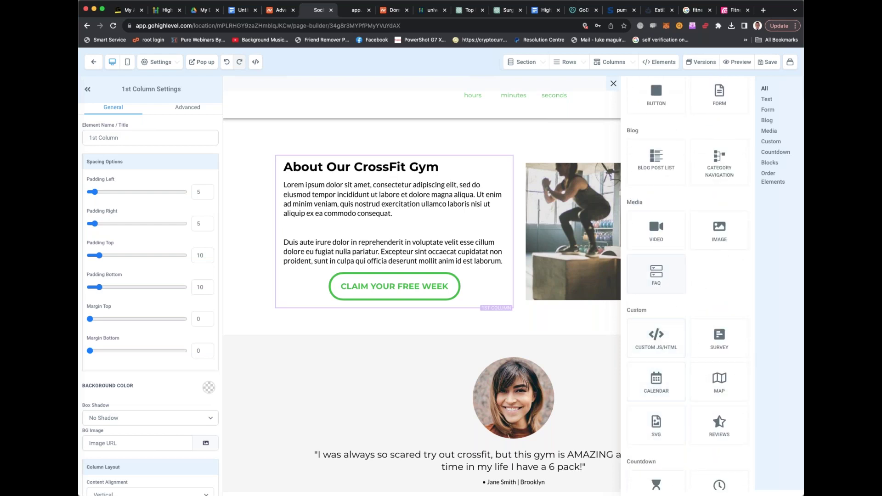
{"action": "scroll", "coordinate": [681, 295], "scroll_direction": "up", "scroll_amount": 4}
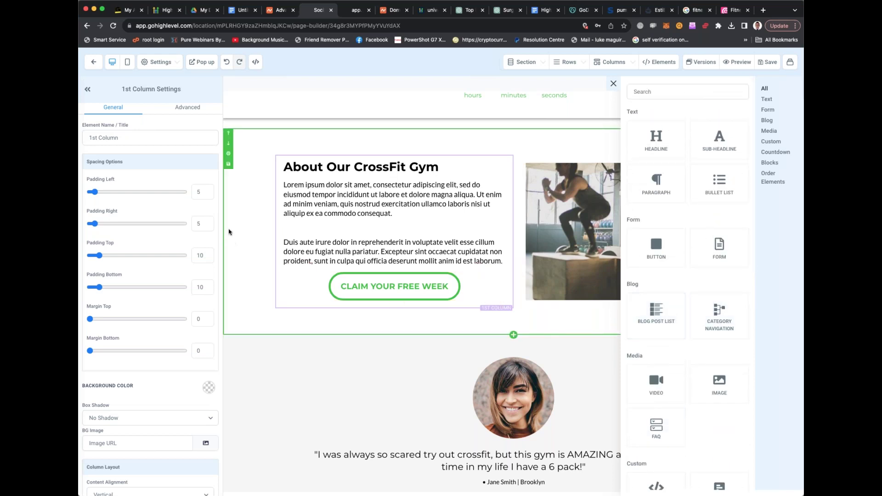
{"action": "left_click", "coordinate": [191, 108]}
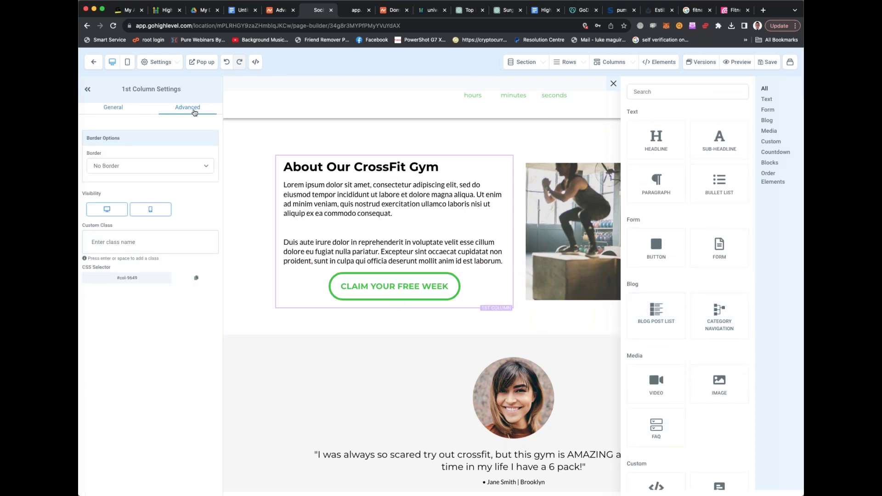
{"action": "scroll", "coordinate": [253, 156], "scroll_direction": "up", "scroll_amount": 1}
{"action": "scroll", "coordinate": [253, 157], "scroll_direction": "up", "scroll_amount": 10}
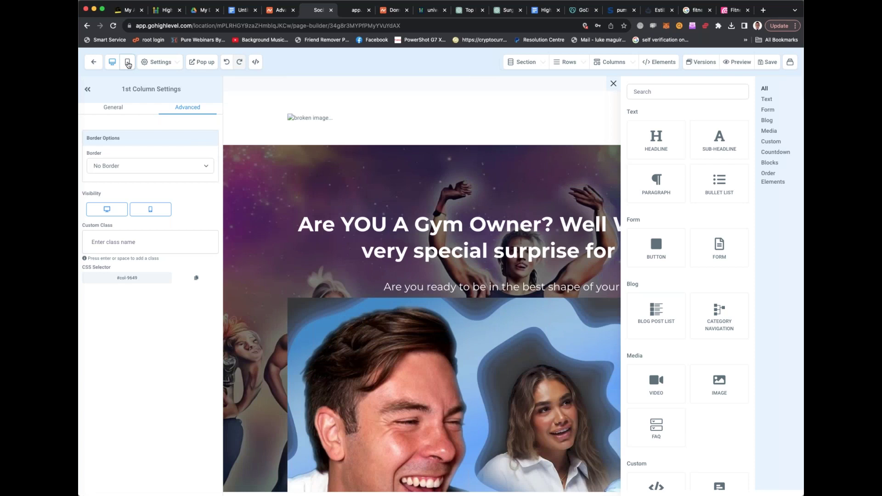
Preview the landing page in mobile layout, switch back to desktop, and save the page
{"action": "left_click", "coordinate": [128, 63]}
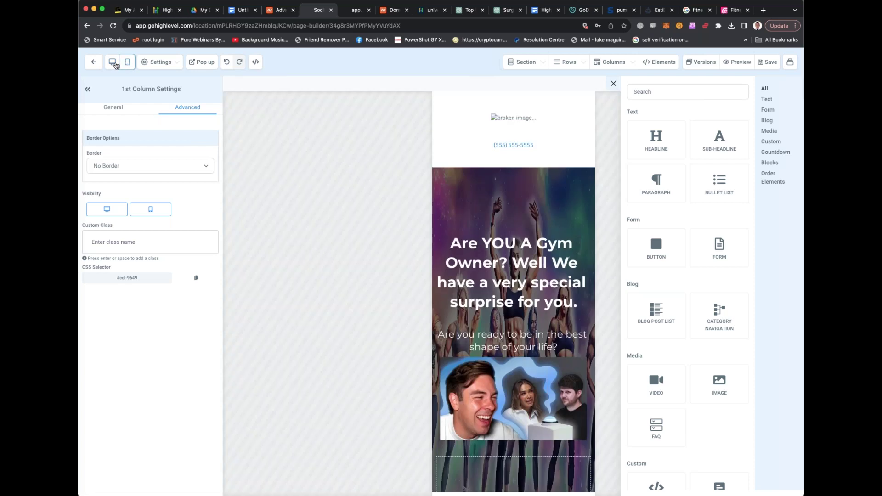
{"action": "left_click", "coordinate": [112, 63]}
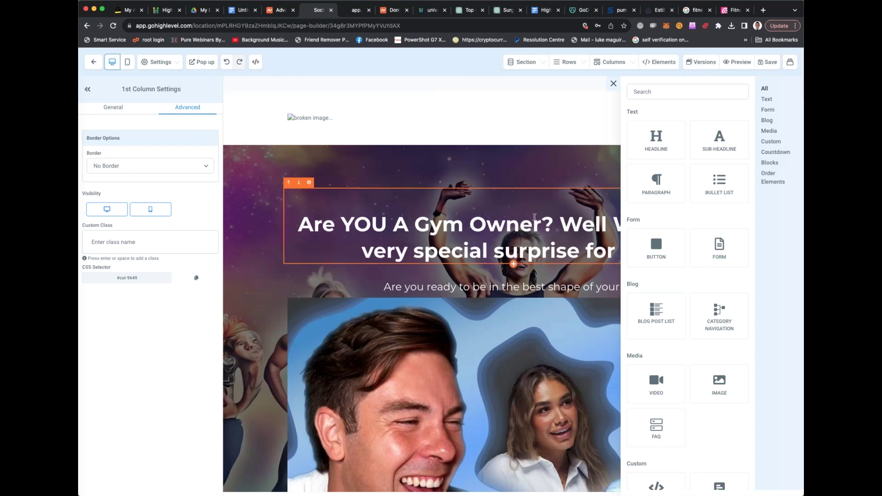
{"action": "left_click", "coordinate": [763, 66]}
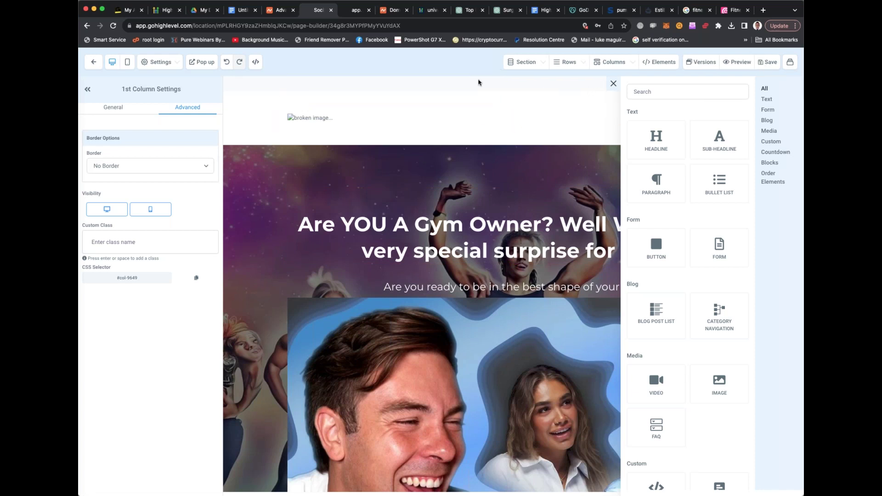
Exit the editor, review the Booking Page and Thank You Page steps, then return to the Funnels list
{"action": "left_click", "coordinate": [94, 63]}
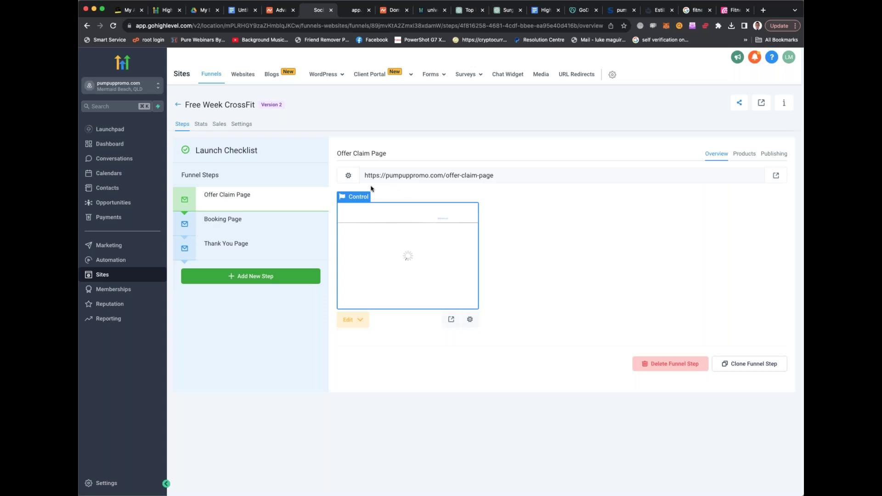
{"action": "left_click", "coordinate": [238, 218]}
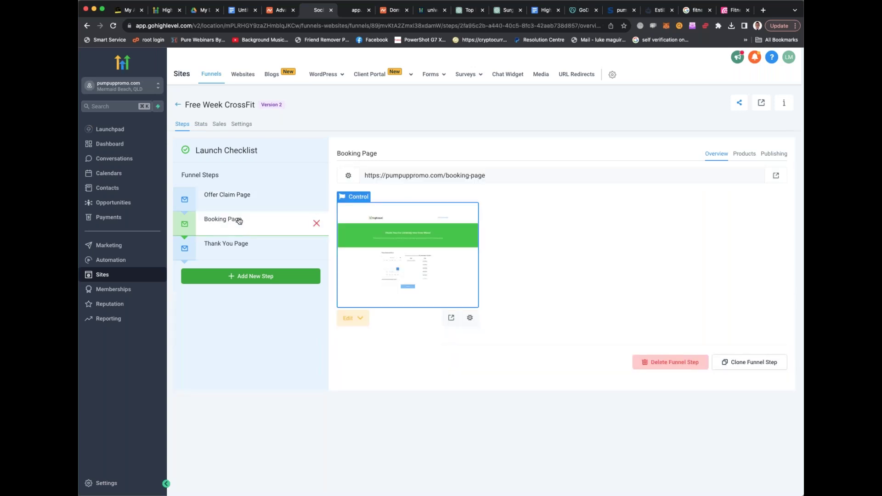
{"action": "left_click", "coordinate": [238, 244]}
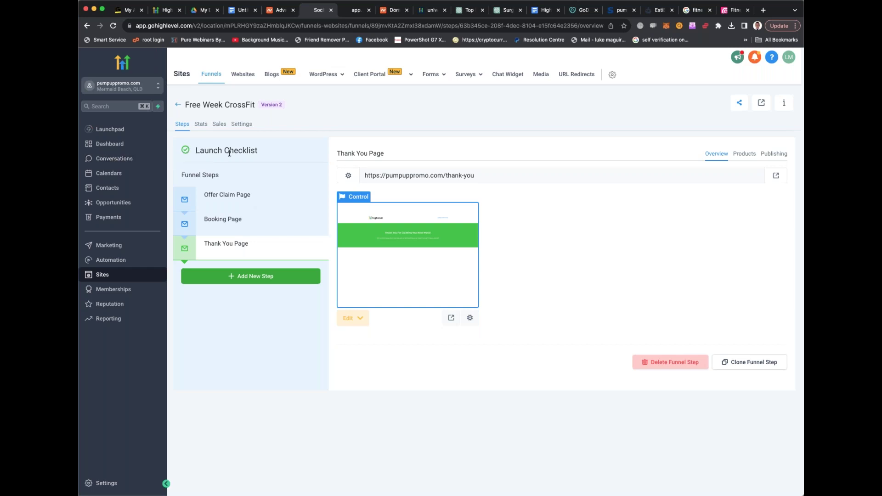
{"action": "left_click", "coordinate": [178, 105]}
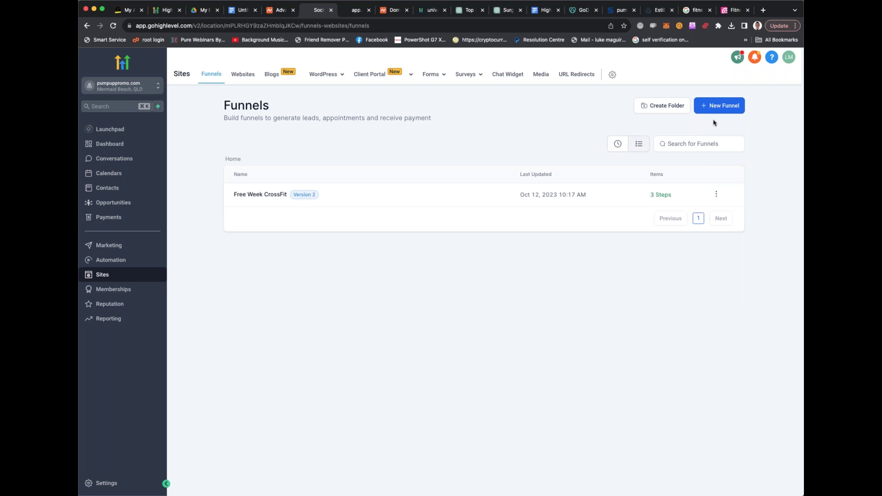
Start a new funnel from templates and expand the full list of template Types
{"action": "left_click", "coordinate": [719, 107]}
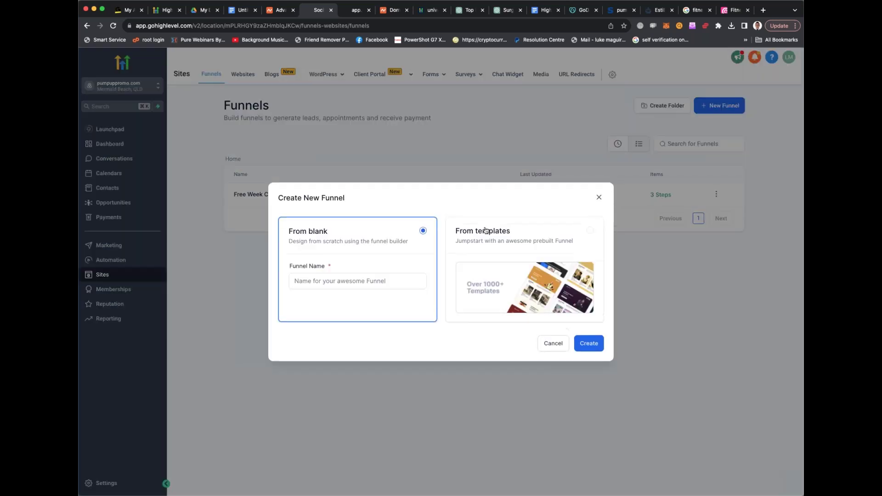
{"action": "left_click", "coordinate": [491, 259]}
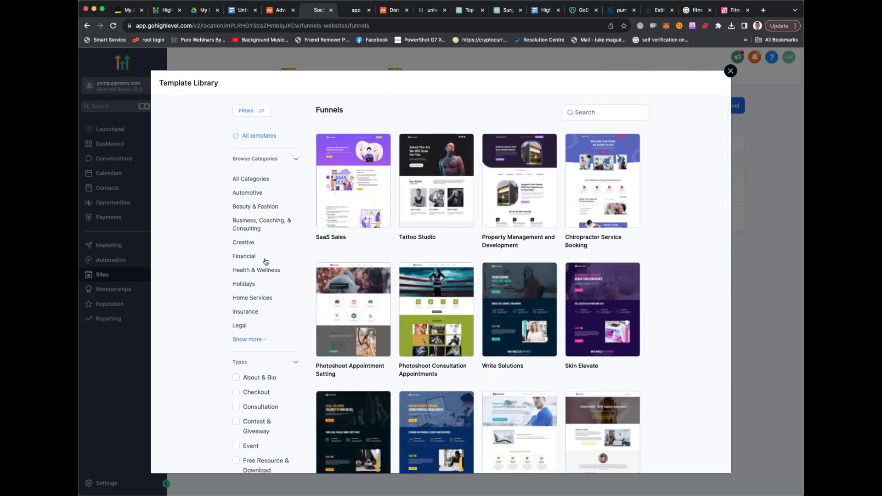
{"action": "scroll", "coordinate": [265, 261], "scroll_direction": "down", "scroll_amount": 3}
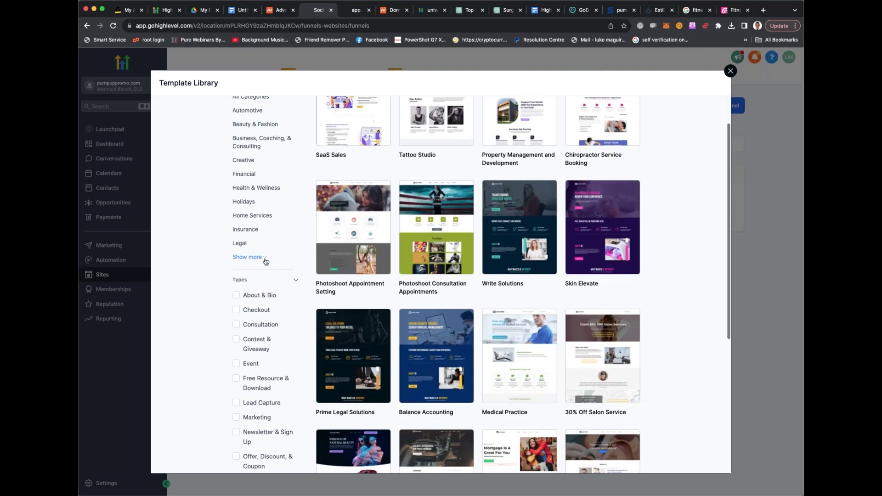
{"action": "scroll", "coordinate": [264, 262], "scroll_direction": "down", "scroll_amount": 2}
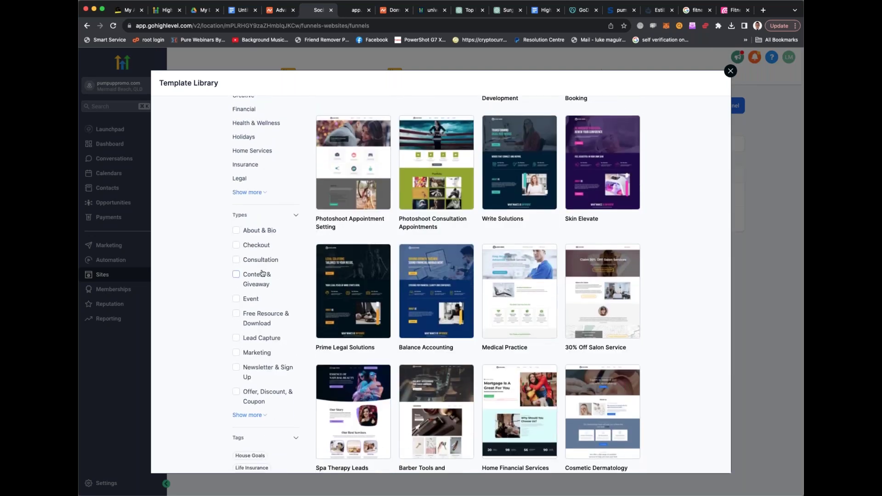
{"action": "scroll", "coordinate": [262, 299], "scroll_direction": "down", "scroll_amount": 1}
{"action": "left_click", "coordinate": [257, 382]}
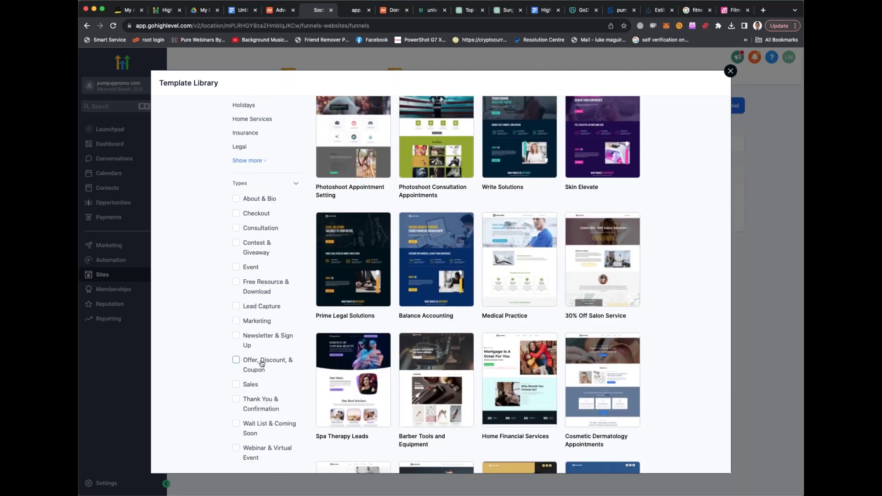
Load more templates in the Template Library, such as SaaS Sales and Tattoo Studio
{"action": "scroll", "coordinate": [261, 364], "scroll_direction": "down", "scroll_amount": 4}
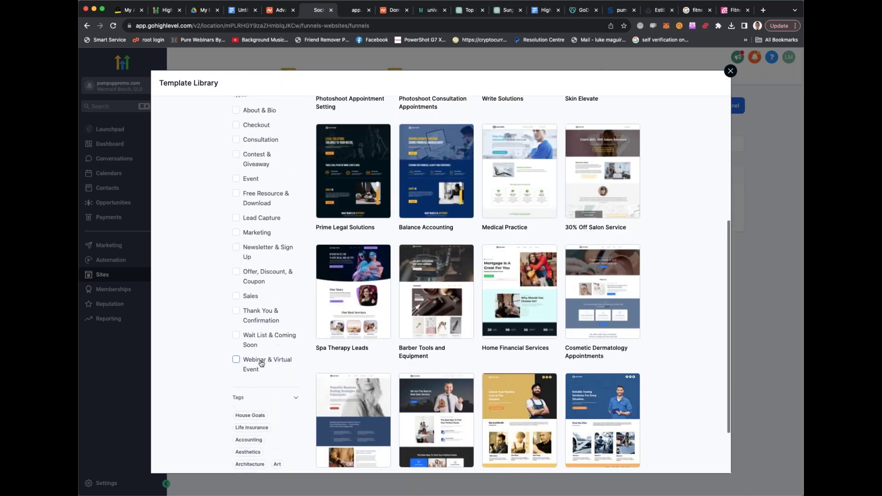
{"action": "scroll", "coordinate": [261, 363], "scroll_direction": "up", "scroll_amount": 1}
{"action": "scroll", "coordinate": [461, 437], "scroll_direction": "down", "scroll_amount": 1}
{"action": "left_click", "coordinate": [478, 433]}
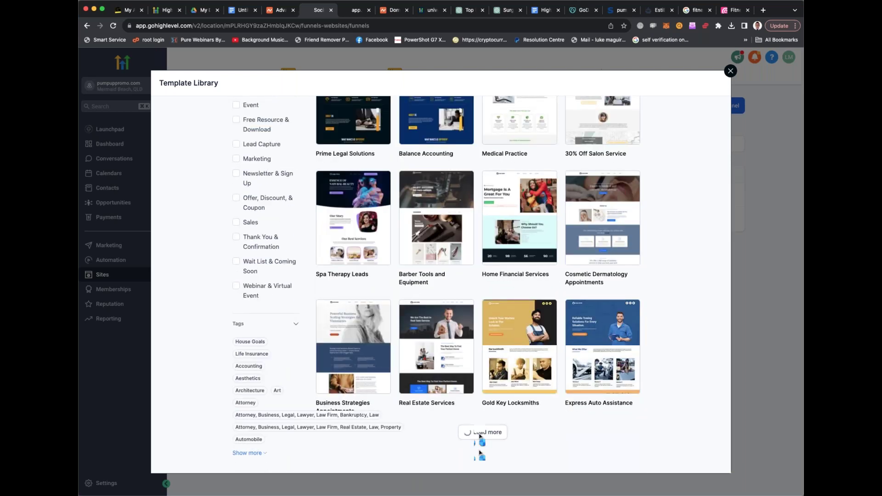
{"action": "scroll", "coordinate": [498, 414], "scroll_direction": "down", "scroll_amount": 8}
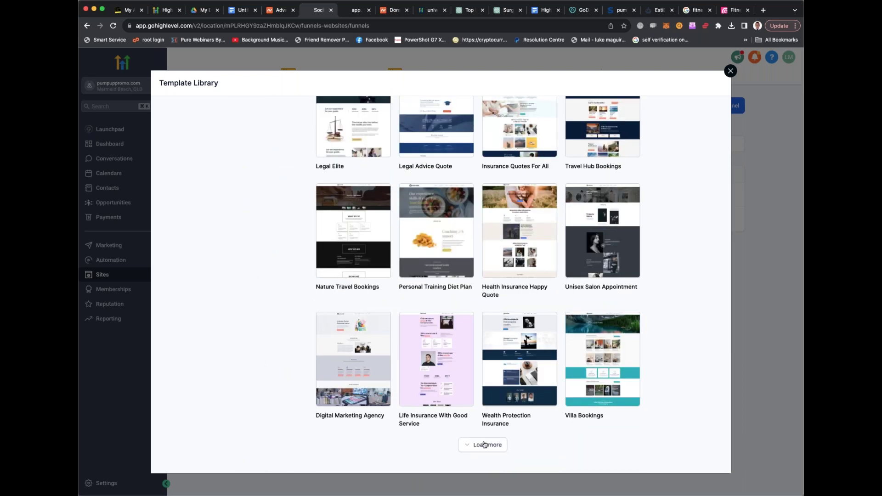
{"action": "scroll", "coordinate": [499, 382], "scroll_direction": "down", "scroll_amount": 4}
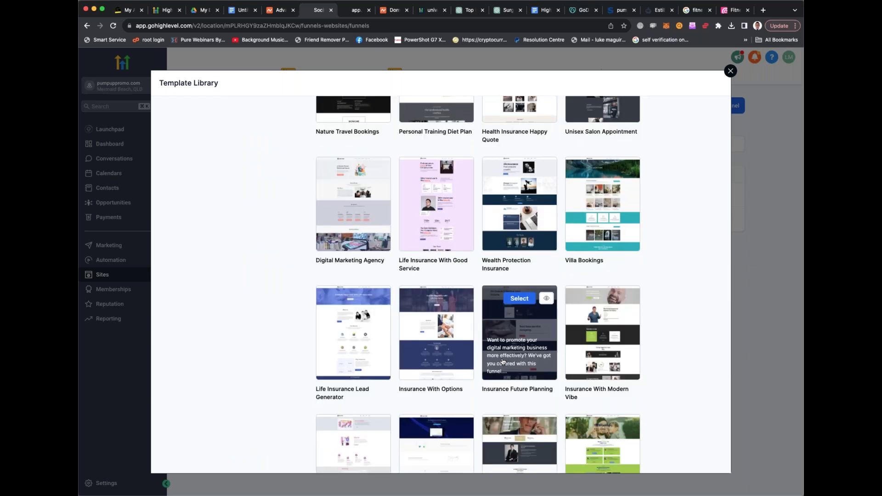
{"action": "scroll", "coordinate": [503, 361], "scroll_direction": "up", "scroll_amount": 15}
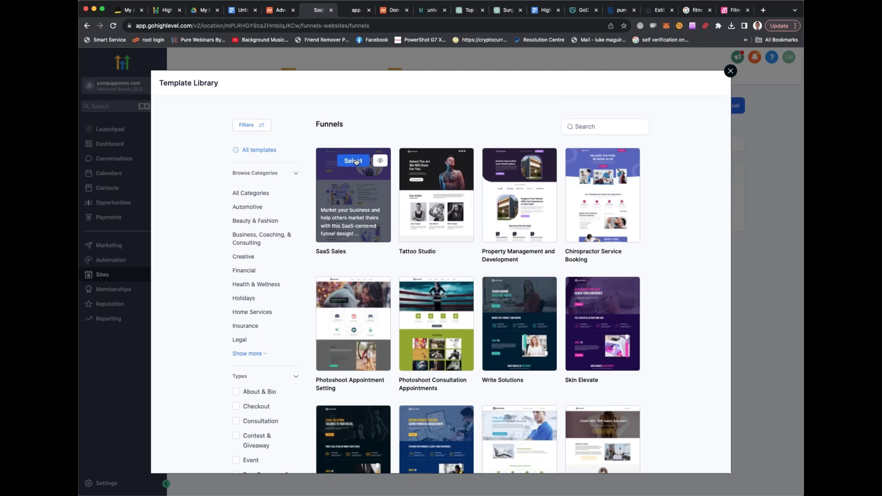
Open the SaaS Sales template preview and scroll down through it to the footer
{"action": "left_click", "coordinate": [356, 161]}
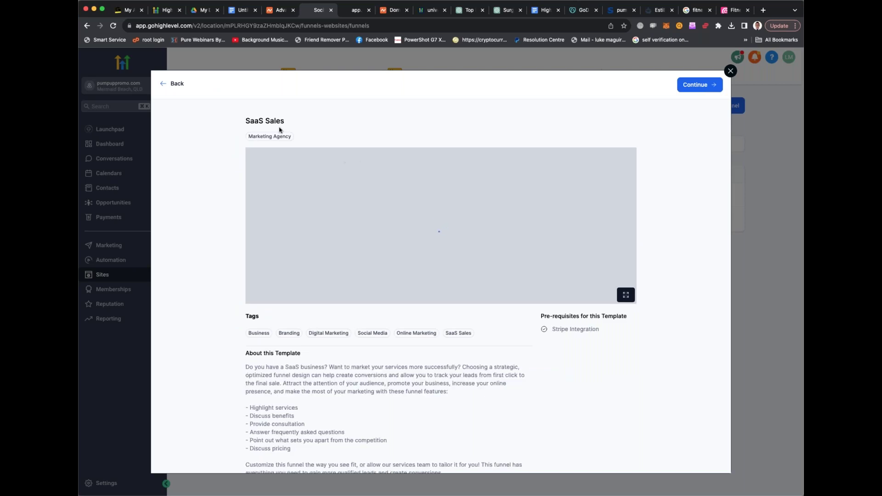
{"action": "left_click", "coordinate": [181, 85]}
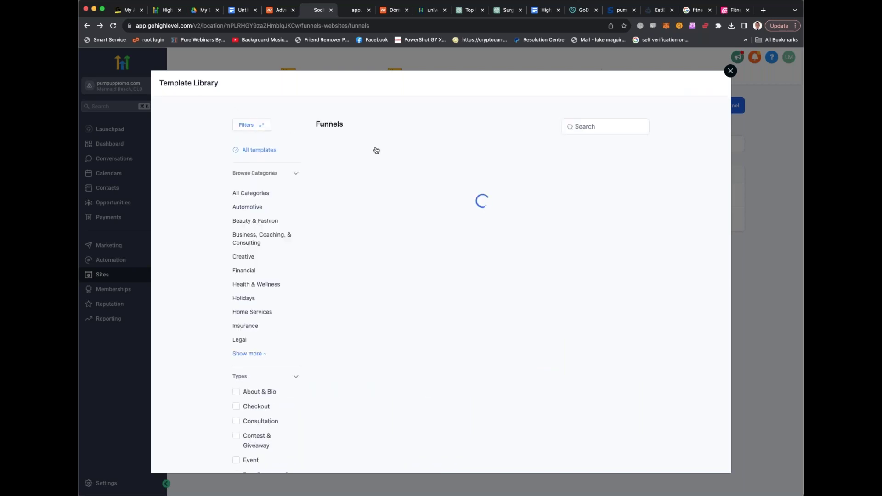
{"action": "left_click", "coordinate": [380, 160]}
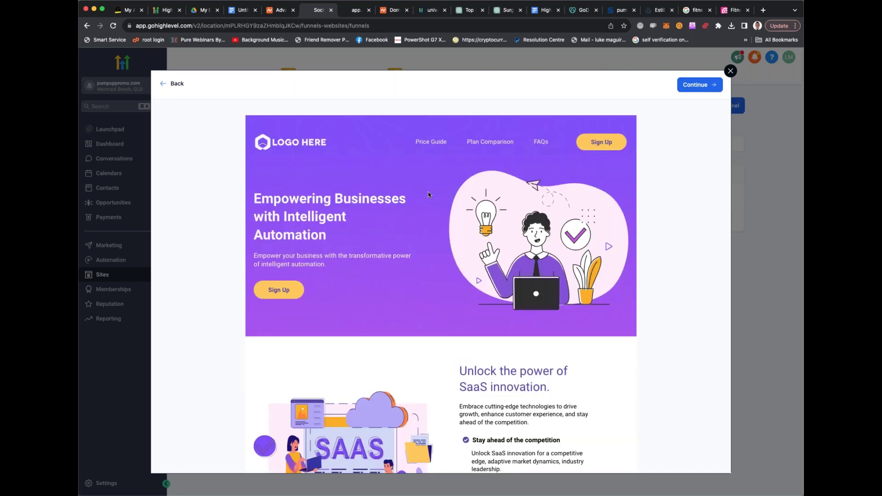
{"action": "scroll", "coordinate": [400, 188], "scroll_direction": "down", "scroll_amount": 2}
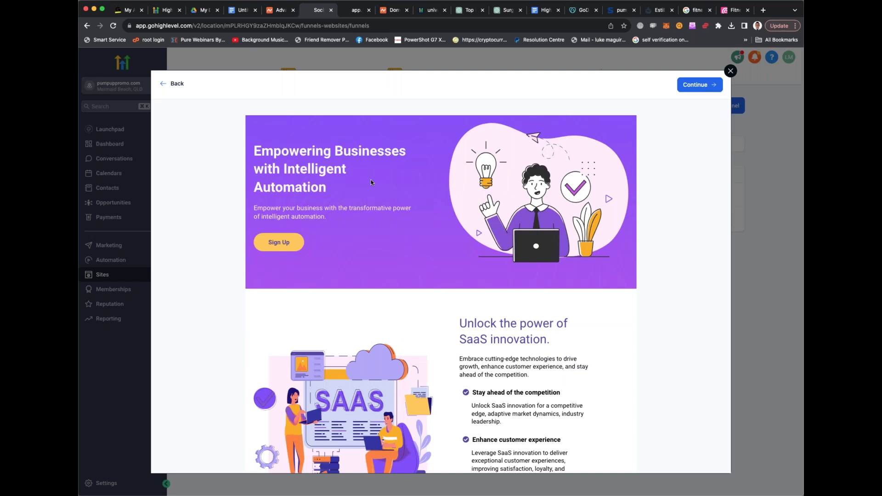
{"action": "scroll", "coordinate": [479, 177], "scroll_direction": "down", "scroll_amount": 8}
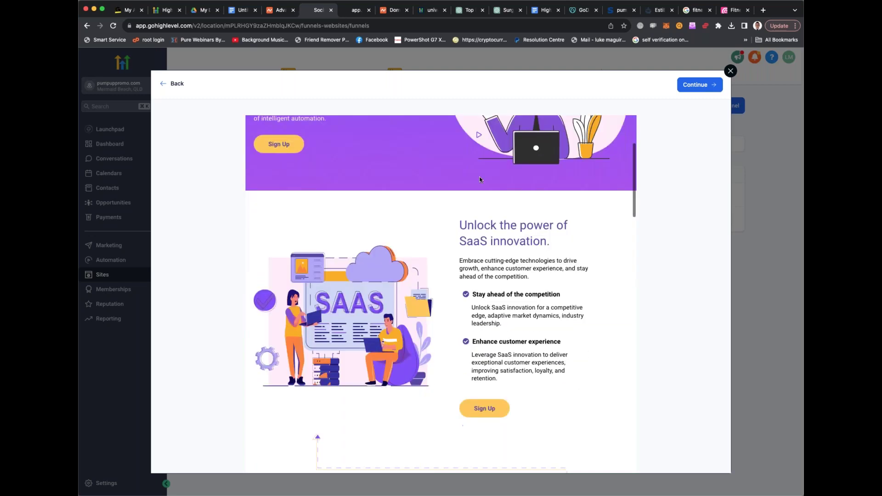
{"action": "scroll", "coordinate": [479, 178], "scroll_direction": "down", "scroll_amount": 8}
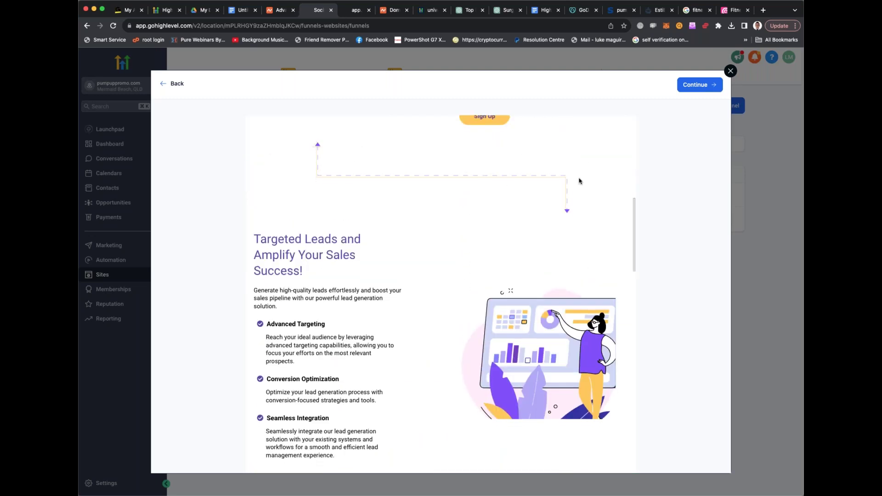
{"action": "scroll", "coordinate": [555, 213], "scroll_direction": "down", "scroll_amount": 9}
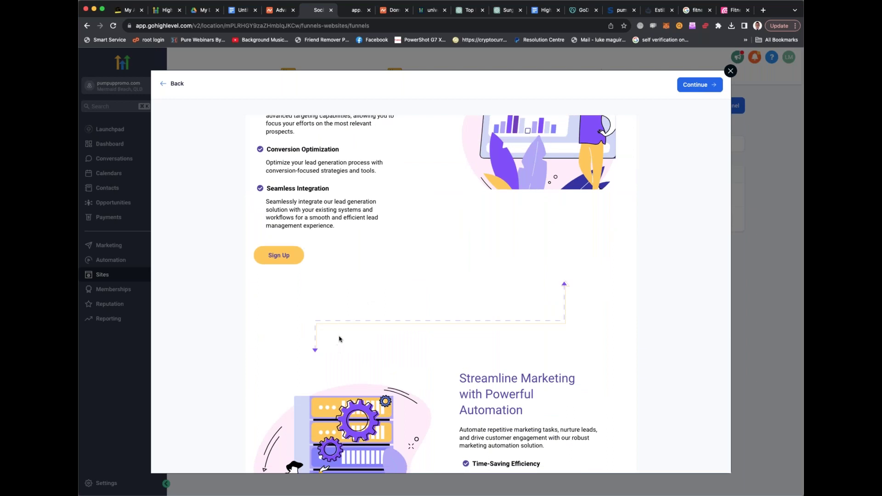
{"action": "scroll", "coordinate": [414, 304], "scroll_direction": "down", "scroll_amount": 11}
{"action": "scroll", "coordinate": [411, 298], "scroll_direction": "down", "scroll_amount": 7}
{"action": "scroll", "coordinate": [411, 298], "scroll_direction": "down", "scroll_amount": 12}
Scroll back to the top of the preview and switch to the CrossFit gym preview tab
{"action": "scroll", "coordinate": [413, 299], "scroll_direction": "up", "scroll_amount": 4}
{"action": "scroll", "coordinate": [423, 299], "scroll_direction": "down", "scroll_amount": 20}
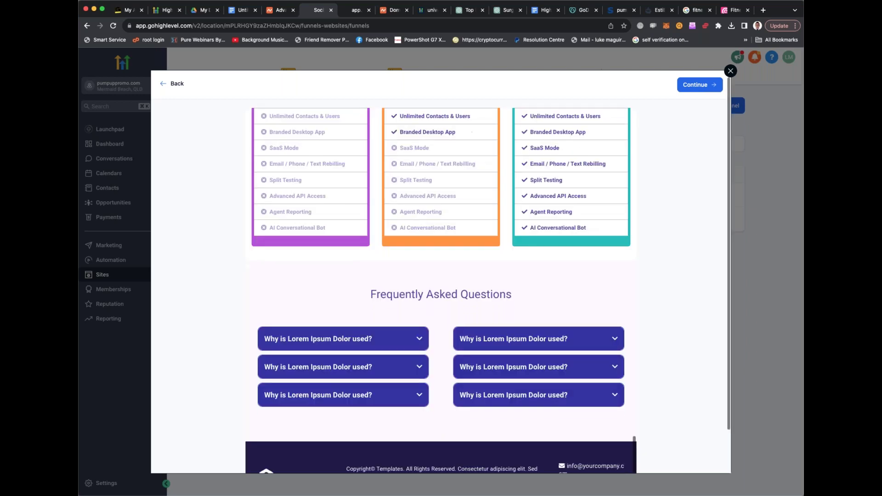
{"action": "scroll", "coordinate": [409, 227], "scroll_direction": "up", "scroll_amount": 20}
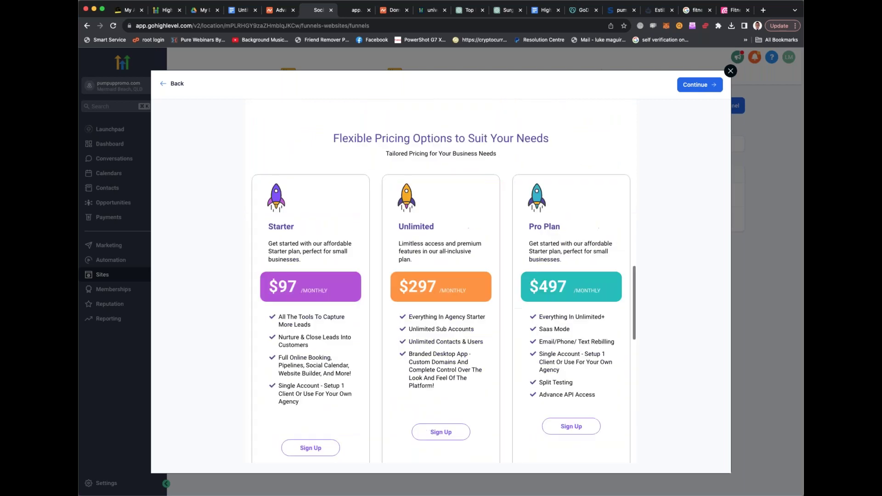
{"action": "scroll", "coordinate": [409, 227], "scroll_direction": "up", "scroll_amount": 10}
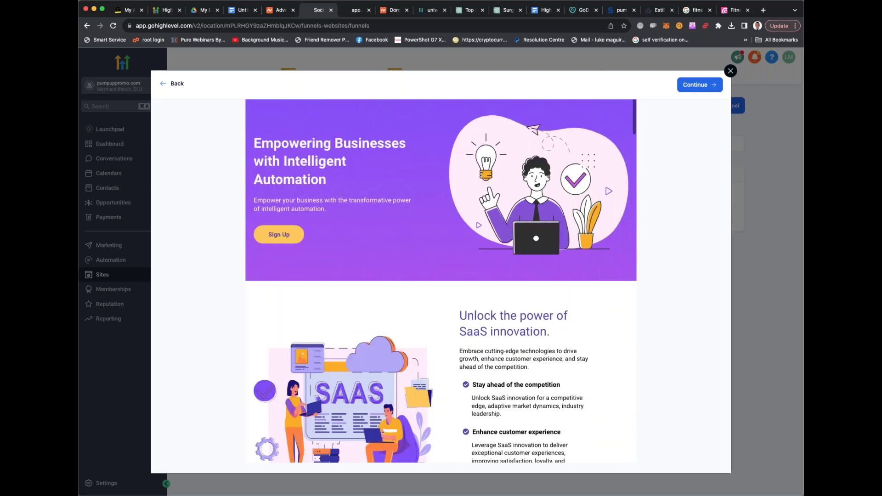
{"action": "left_click", "coordinate": [355, 10]}
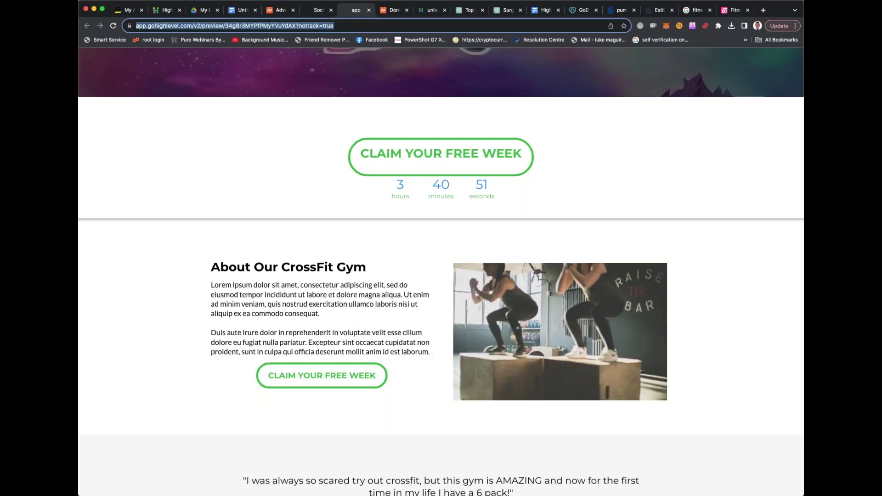
Go to the webinar replay page by entering its web address in Chrome's address bar
{"action": "type", "text": "www.lu"}
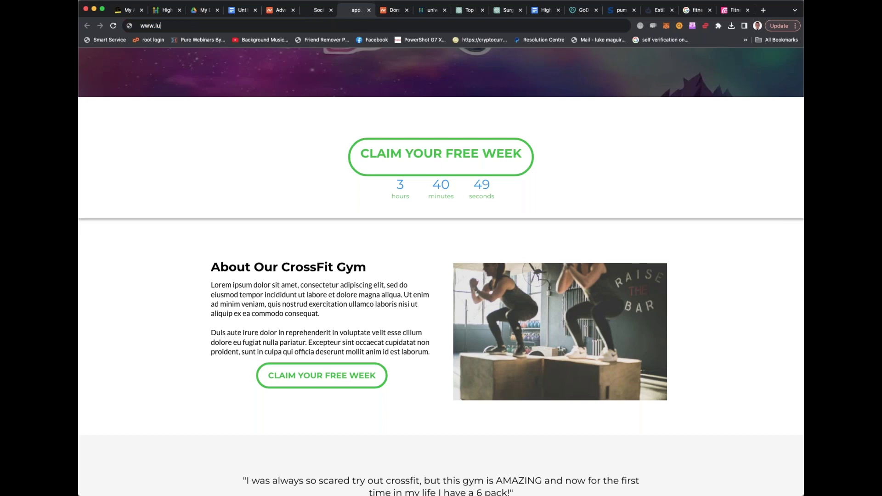
{"action": "key", "text": "BackSpace"}
{"action": "key", "text": "BackSpace"}
{"action": "type", "text": "mrlu"}
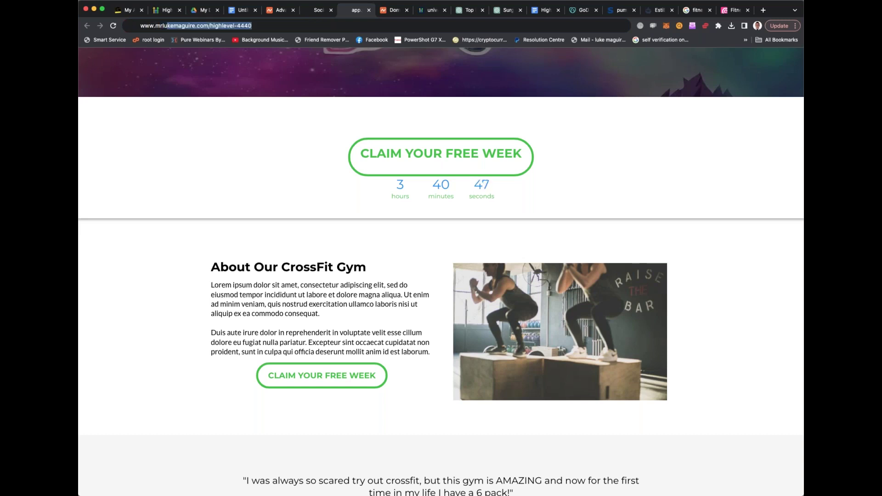
{"action": "key", "text": "Return"}
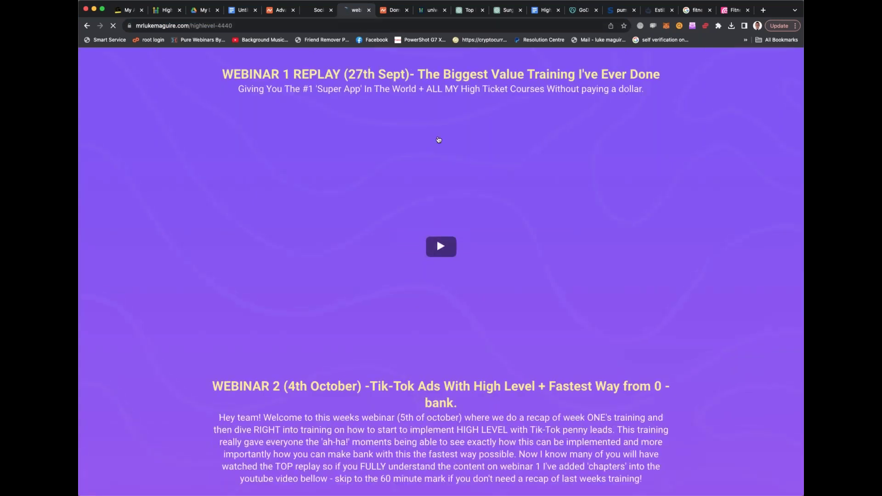
{"action": "scroll", "coordinate": [438, 140], "scroll_direction": "down", "scroll_amount": 2}
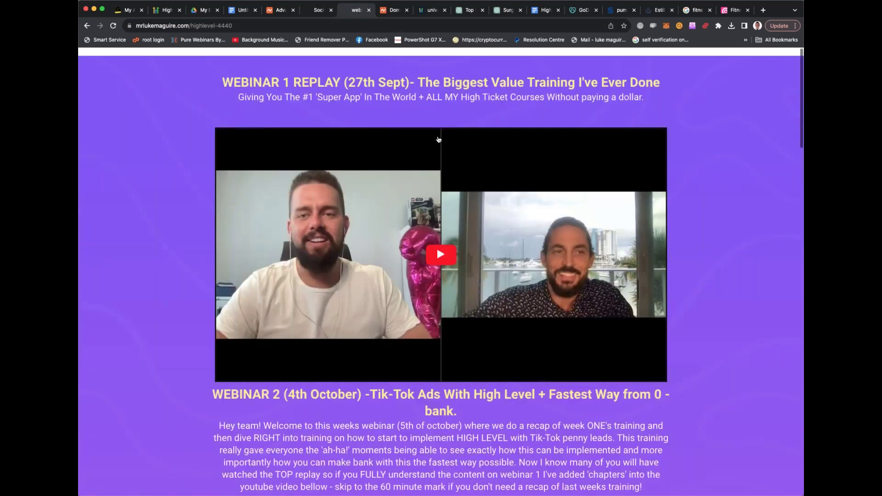
{"action": "scroll", "coordinate": [437, 247], "scroll_direction": "down", "scroll_amount": 10}
{"action": "scroll", "coordinate": [442, 271], "scroll_direction": "down", "scroll_amount": 5}
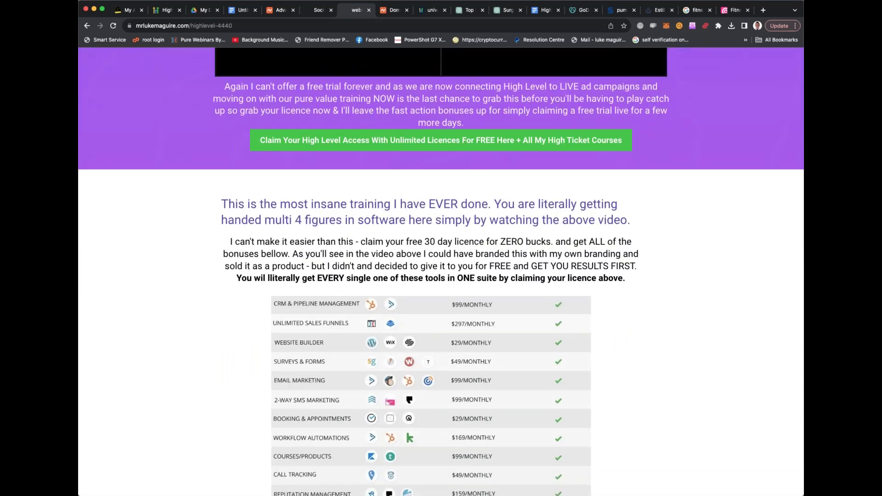
{"action": "left_click", "coordinate": [317, 10]}
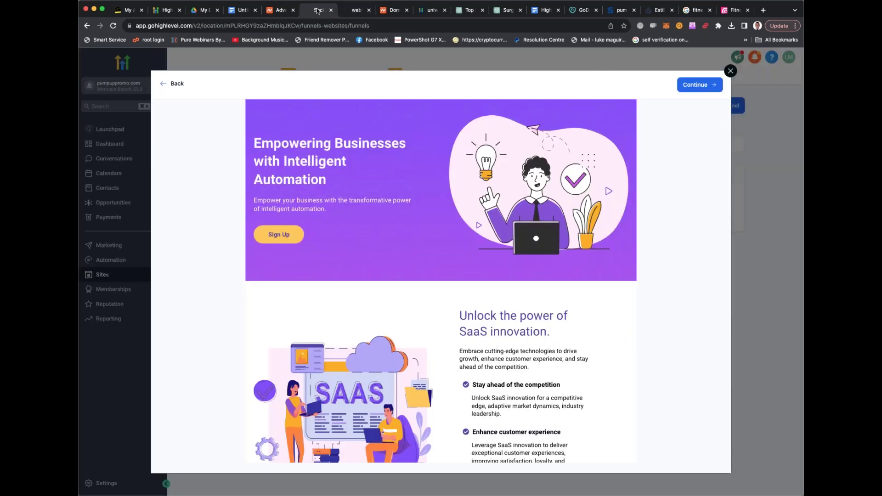
{"action": "left_click", "coordinate": [348, 11]}
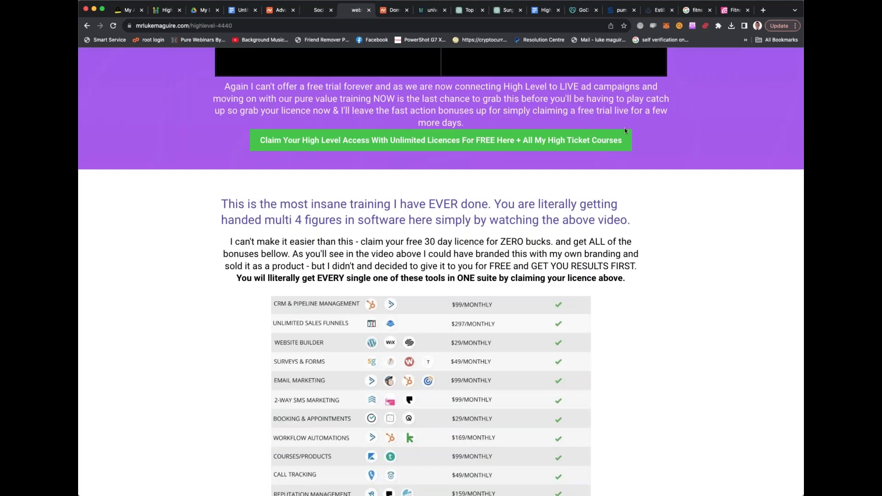
Expand all four FAQ answers, from 'Is this actually legit?' to 'I'm on the fence'
{"action": "scroll", "coordinate": [623, 181], "scroll_direction": "down", "scroll_amount": 8}
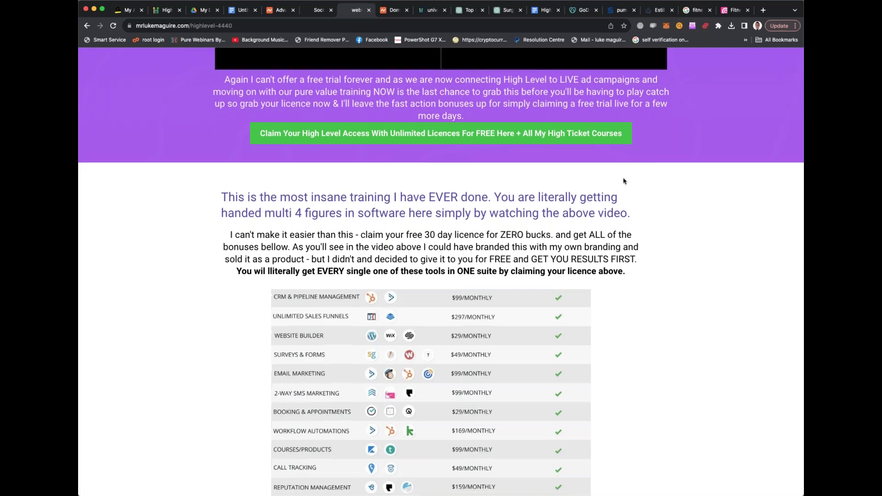
{"action": "scroll", "coordinate": [547, 175], "scroll_direction": "down", "scroll_amount": 3}
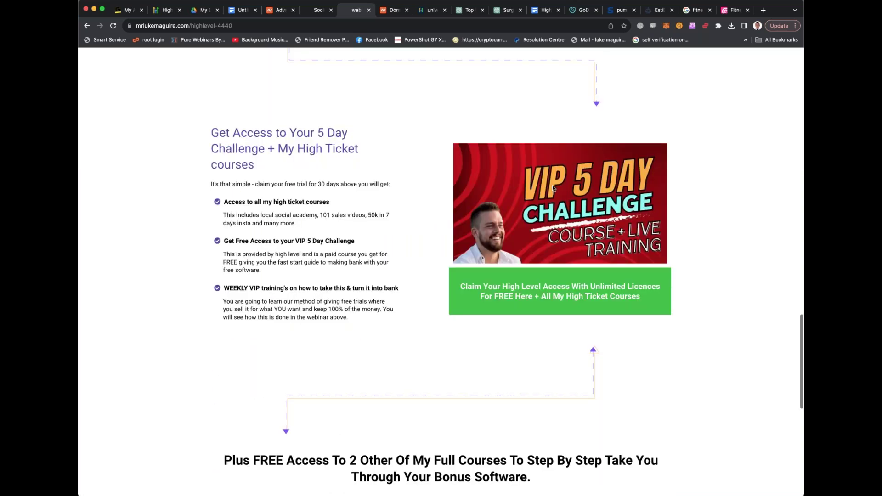
{"action": "scroll", "coordinate": [580, 189], "scroll_direction": "down", "scroll_amount": 3}
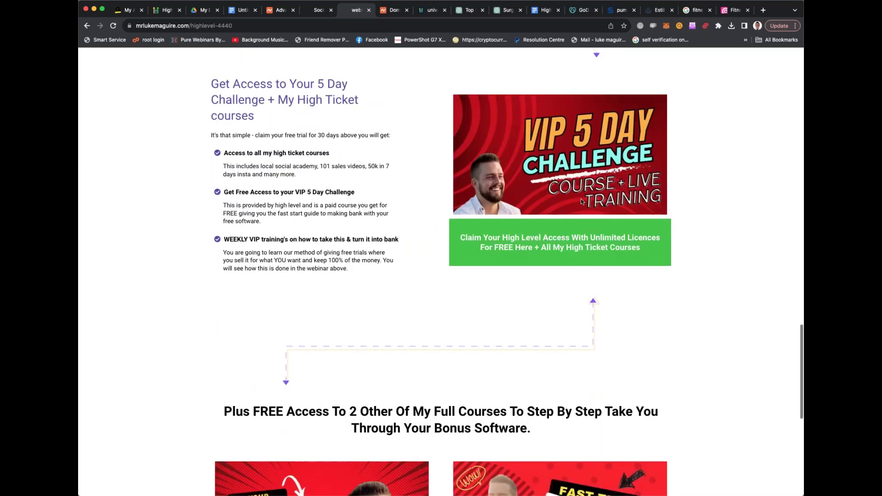
{"action": "scroll", "coordinate": [341, 336], "scroll_direction": "down", "scroll_amount": 3}
{"action": "scroll", "coordinate": [341, 336], "scroll_direction": "down", "scroll_amount": 6}
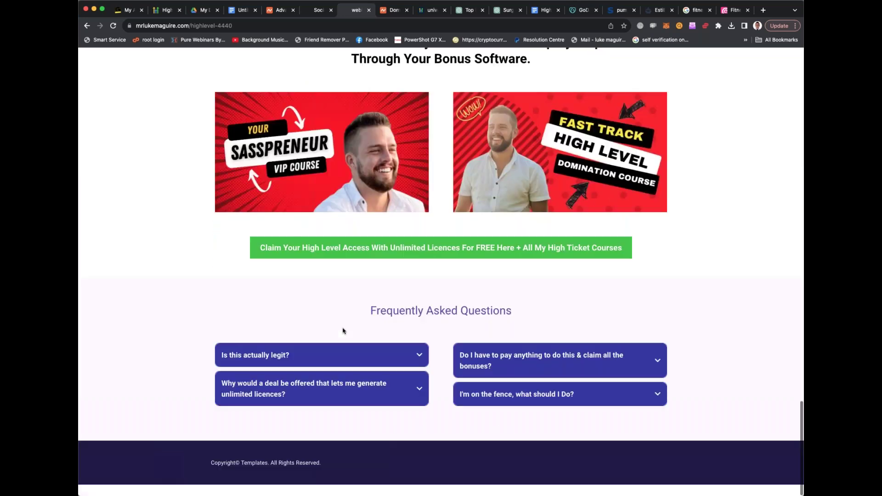
{"action": "left_click", "coordinate": [367, 366]}
{"action": "left_click", "coordinate": [520, 373]}
{"action": "left_click", "coordinate": [411, 430]}
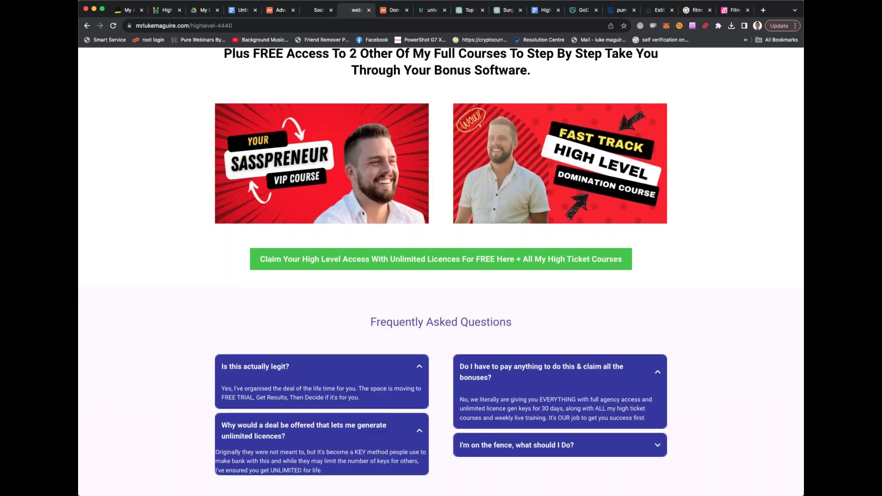
{"action": "left_click", "coordinate": [506, 442]}
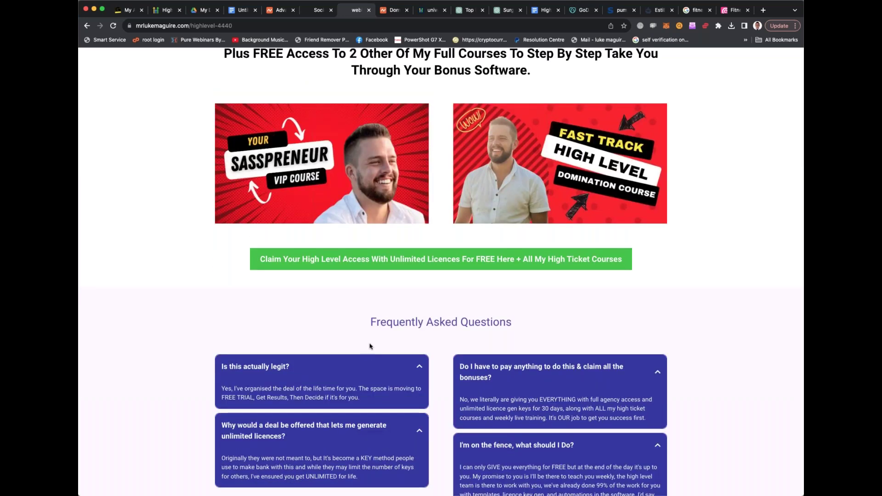
Scroll back up and return to the HighLevel funnels tab
{"action": "scroll", "coordinate": [369, 346], "scroll_direction": "up", "scroll_amount": 15}
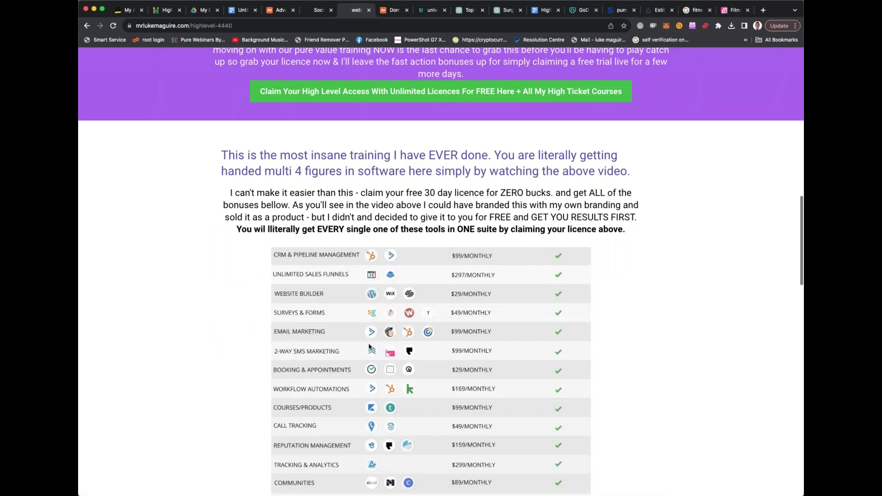
{"action": "scroll", "coordinate": [370, 348], "scroll_direction": "up", "scroll_amount": 15}
{"action": "left_click", "coordinate": [318, 10]}
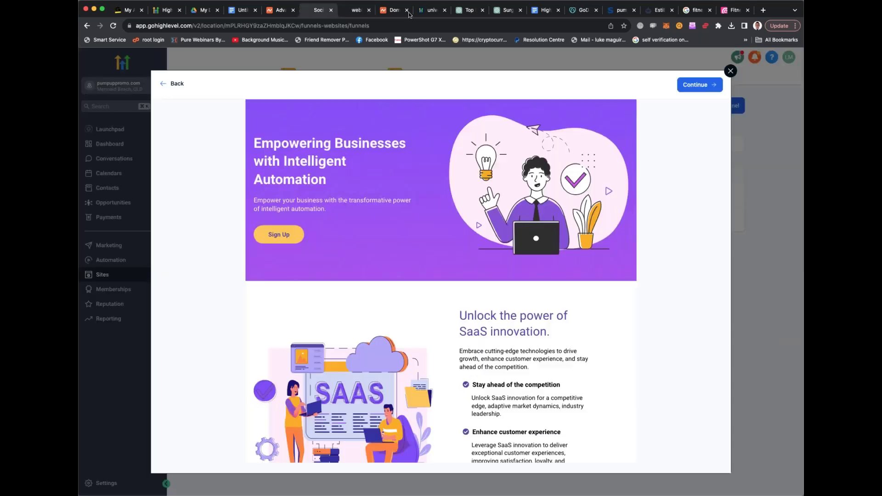
Close the template preview and create a new funnel from templates, continuing to the Template Library
{"action": "left_click", "coordinate": [731, 71]}
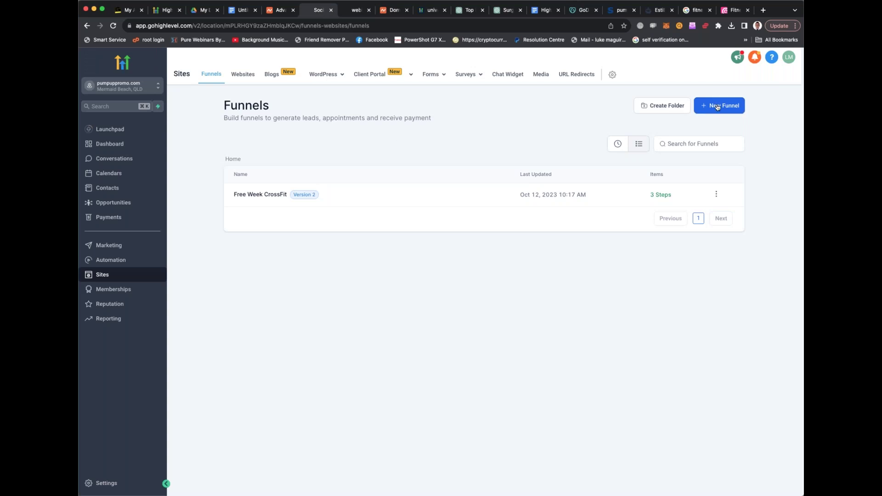
{"action": "left_click", "coordinate": [717, 107]}
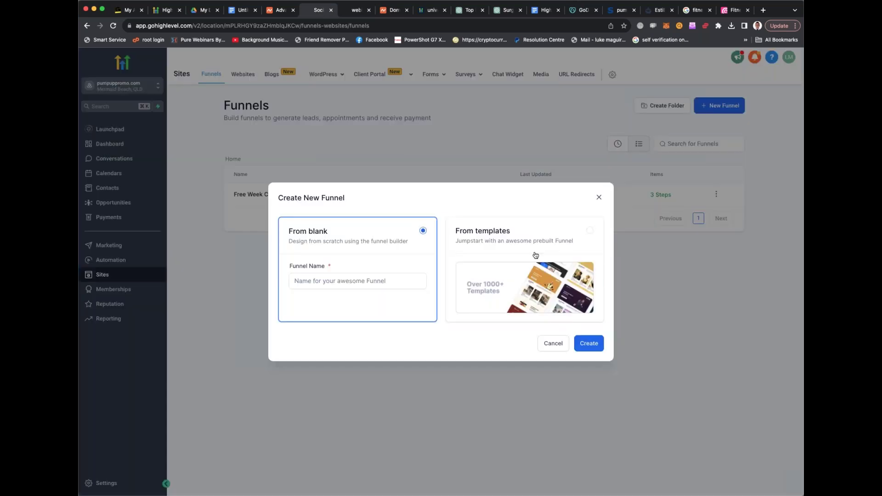
{"action": "left_click", "coordinate": [531, 254]}
{"action": "left_click", "coordinate": [586, 346]}
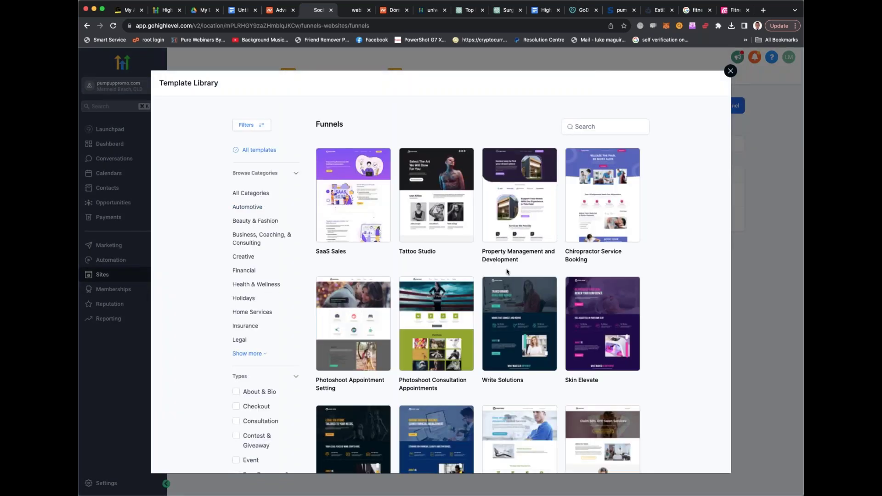
{"action": "mouse_move", "coordinate": [523, 250]}
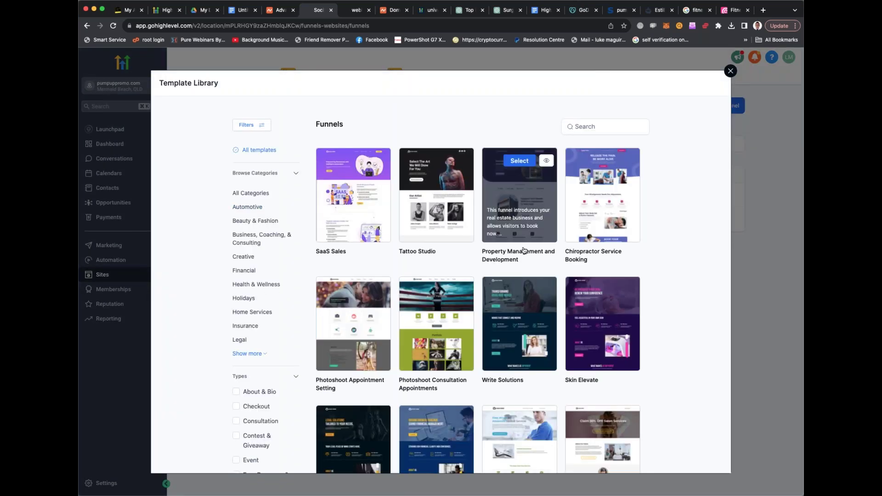
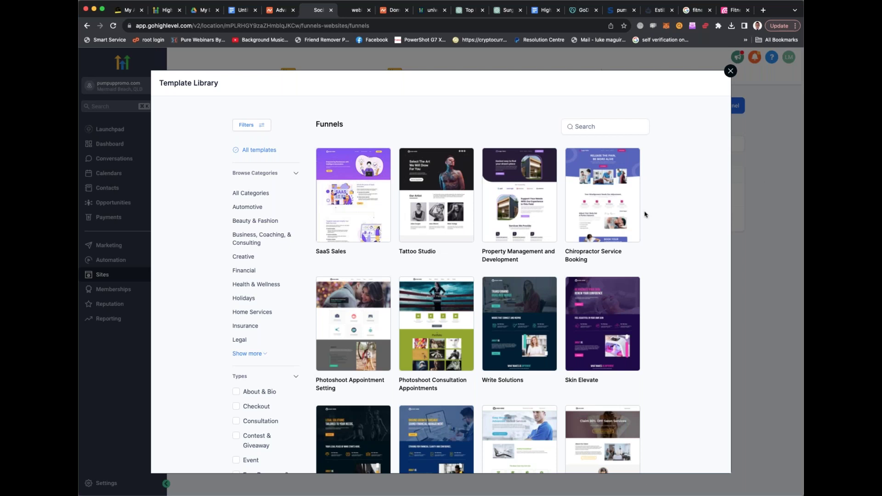
Select the Property Management and Development template and continue to add it to the funnel
{"action": "mouse_move", "coordinate": [600, 206]}
{"action": "mouse_move", "coordinate": [512, 205]}
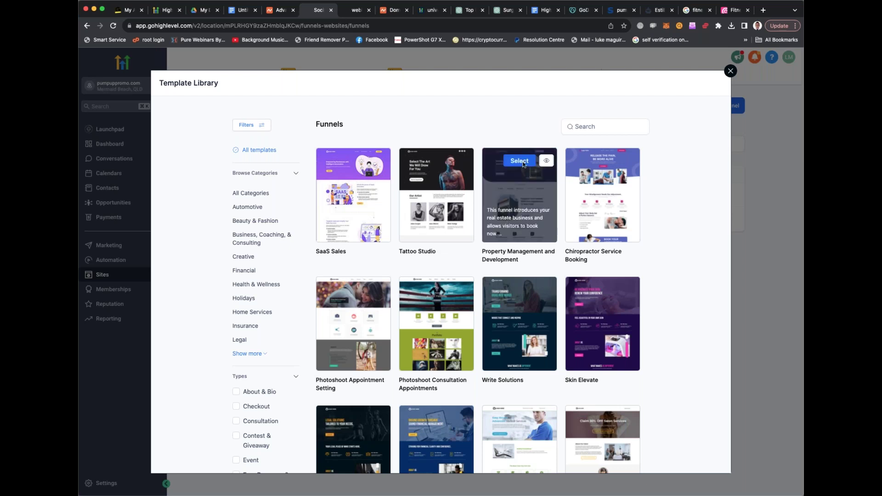
{"action": "left_click", "coordinate": [524, 196]}
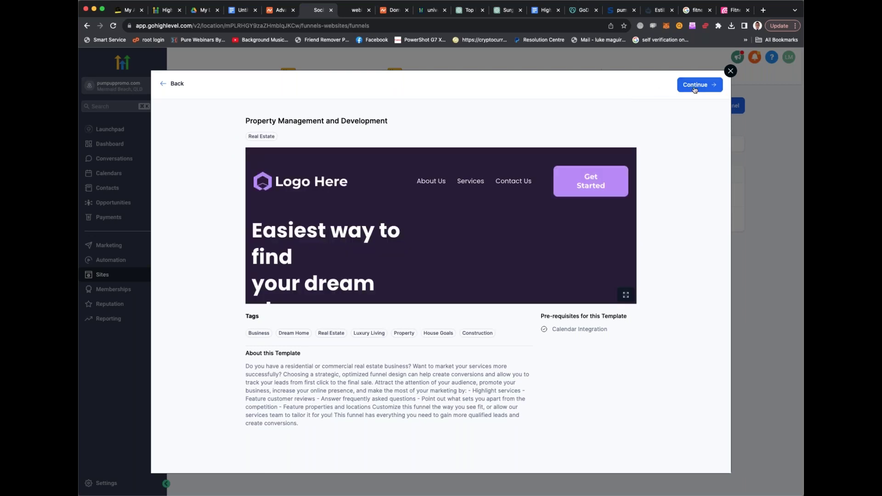
{"action": "left_click", "coordinate": [695, 87]}
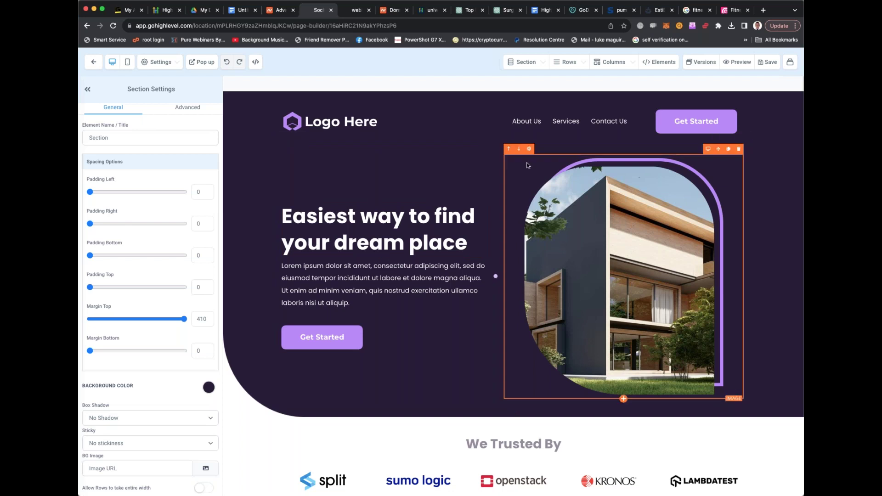
Delete the hero's house image and insert a Video element in the emptied column
{"action": "left_click", "coordinate": [600, 226]}
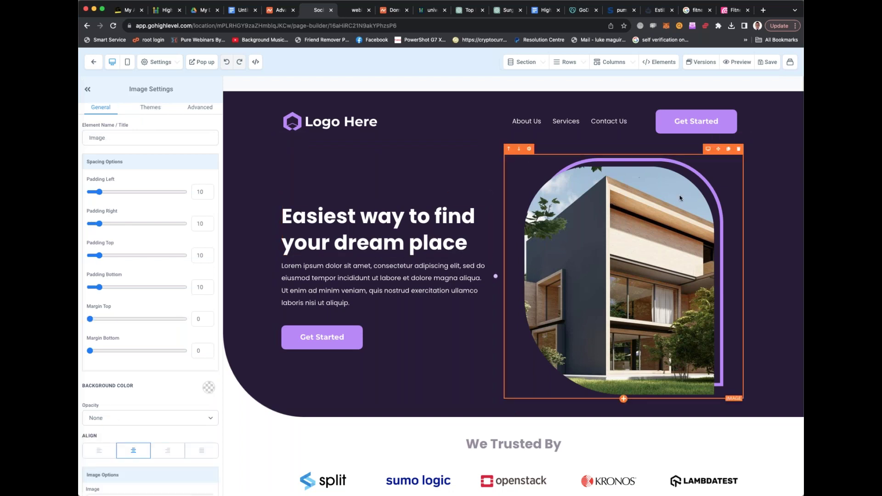
{"action": "left_click", "coordinate": [738, 150]}
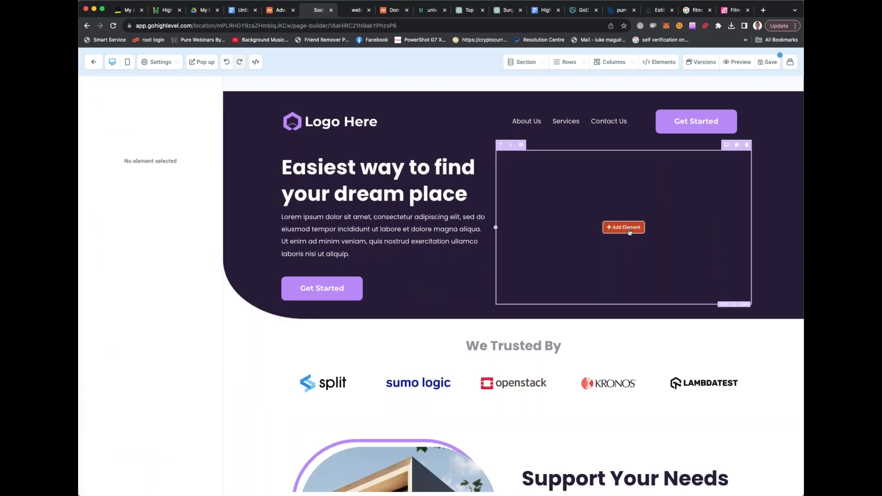
{"action": "left_click", "coordinate": [624, 227]}
{"action": "scroll", "coordinate": [656, 263], "scroll_direction": "down", "scroll_amount": 2}
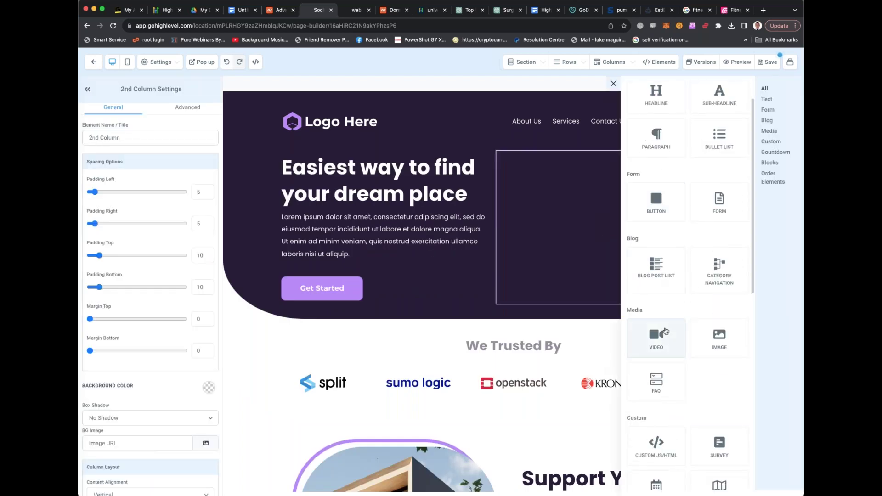
{"action": "left_click", "coordinate": [665, 331]}
{"action": "scroll", "coordinate": [170, 392], "scroll_direction": "down", "scroll_amount": 2}
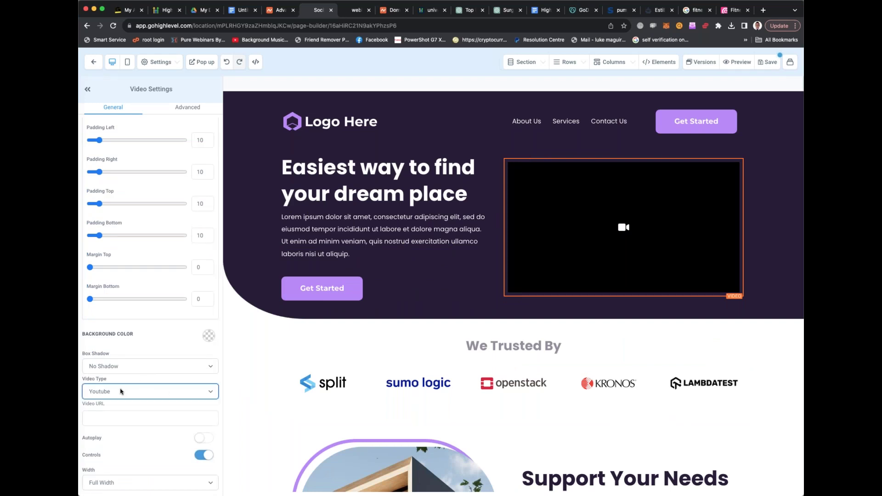
Open YouTube's home page in a new browser tab
{"action": "left_click", "coordinate": [762, 10]}
{"action": "type", "text": "youtu"}
{"action": "key", "text": "Return"}
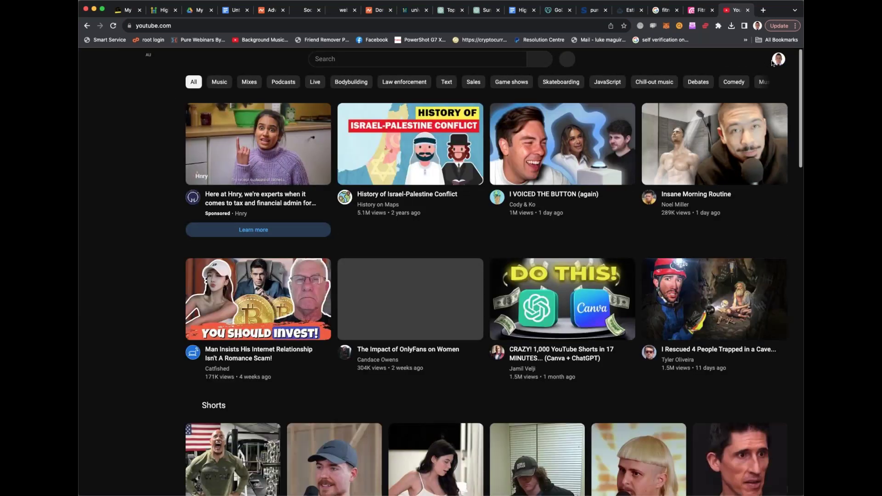
Open and pause the latest High Level VIP TikTok Ads video from your own channel, then go back to the builder
{"action": "left_click", "coordinate": [776, 62]}
{"action": "left_click", "coordinate": [707, 120]}
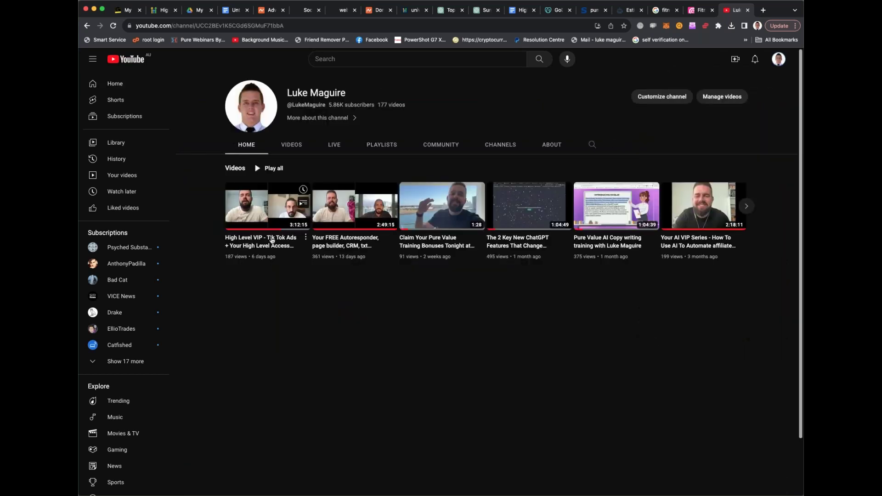
{"action": "left_click", "coordinate": [271, 240]}
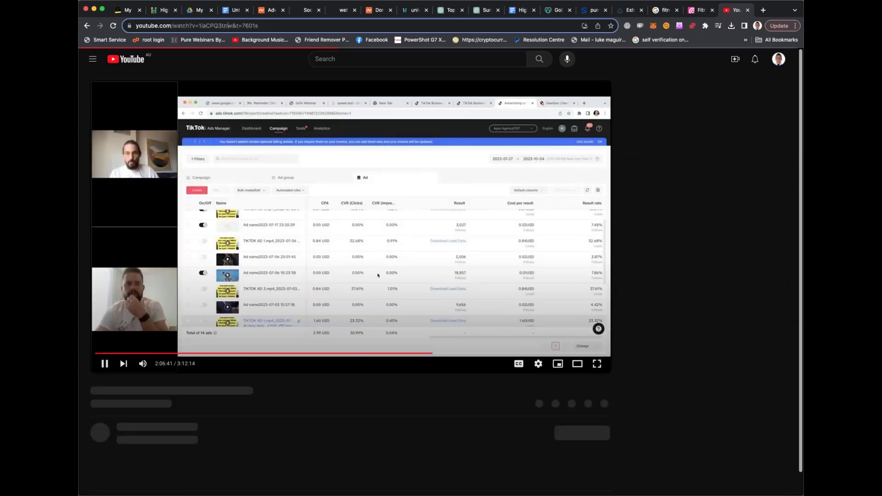
{"action": "left_click", "coordinate": [105, 364]}
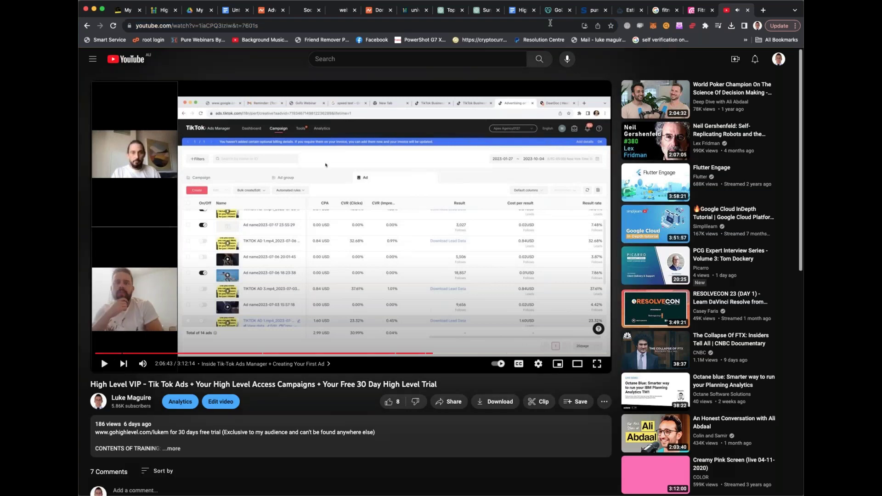
{"action": "left_click", "coordinate": [308, 9]}
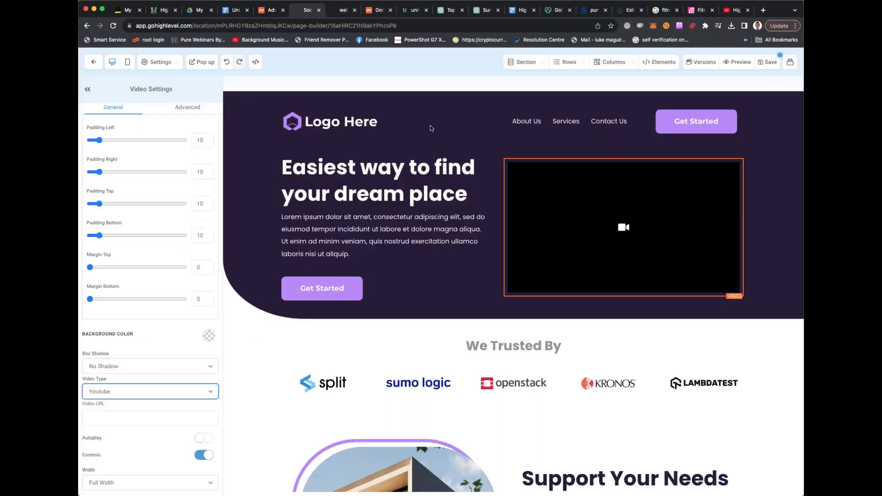
Paste the YouTube video link into the Video URL field and turn player controls off
{"action": "left_click", "coordinate": [117, 421]}
{"action": "key", "text": "super+v"}
{"action": "left_click", "coordinate": [208, 456]}
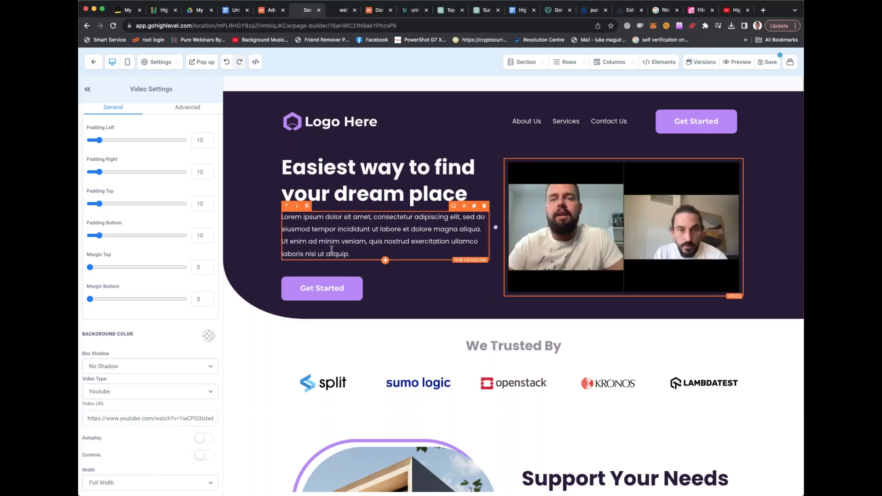
Retitle the hero headline 'The #1 Fitness Marketing Agency In Australia'
{"action": "triple_click", "coordinate": [389, 189]}
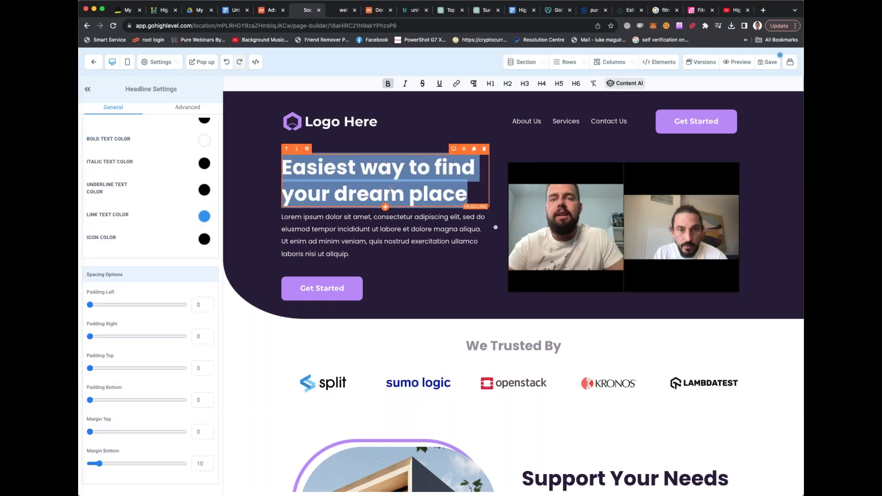
{"action": "type", "text": "The $"}
{"action": "key", "text": "BackSpace"}
{"action": "type", "text": "#1 "}
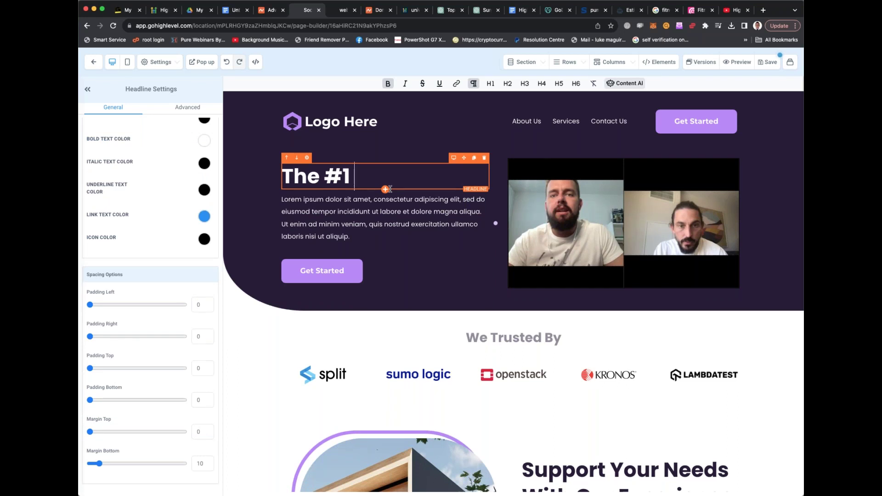
{"action": "type", "text": "Fitness"}
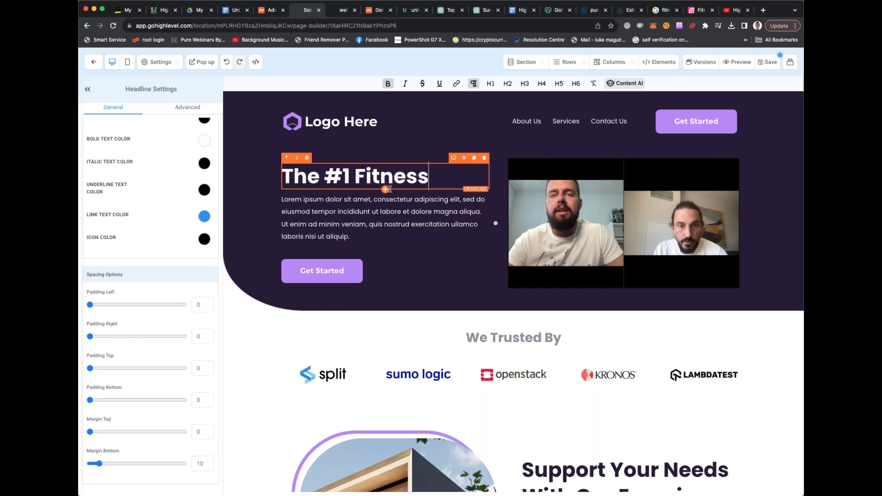
{"action": "type", "text": " Marketing Agency In Australia"}
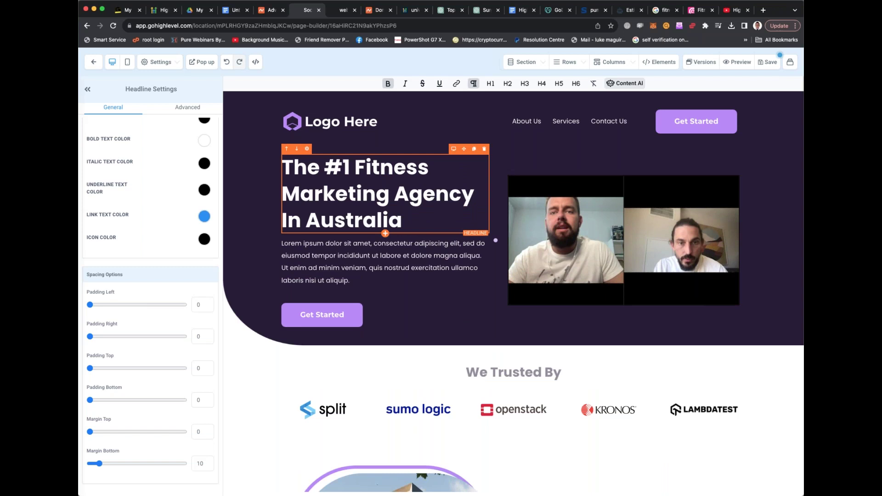
Replace the paragraph with a sub-headline offering 30 days free with an agency that 'gets it'
{"action": "left_click", "coordinate": [384, 262]}
{"action": "key", "text": "ctrl+a"}
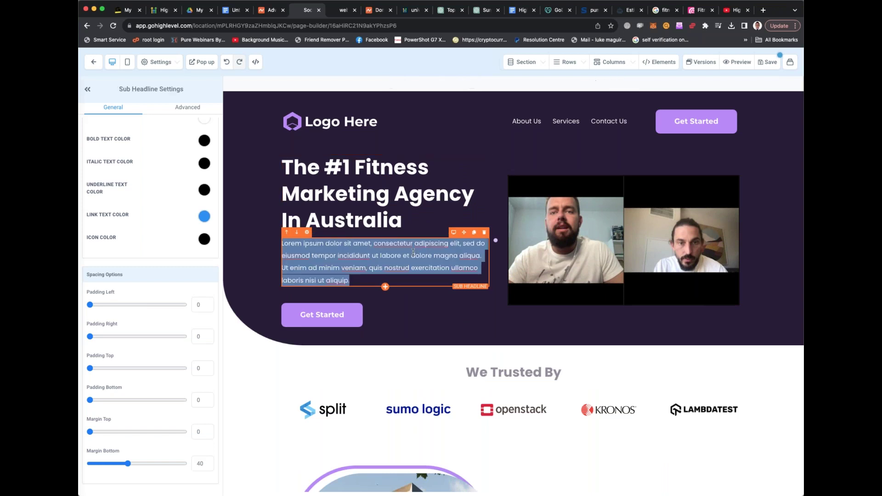
{"action": "type", "text": "Let us prov"}
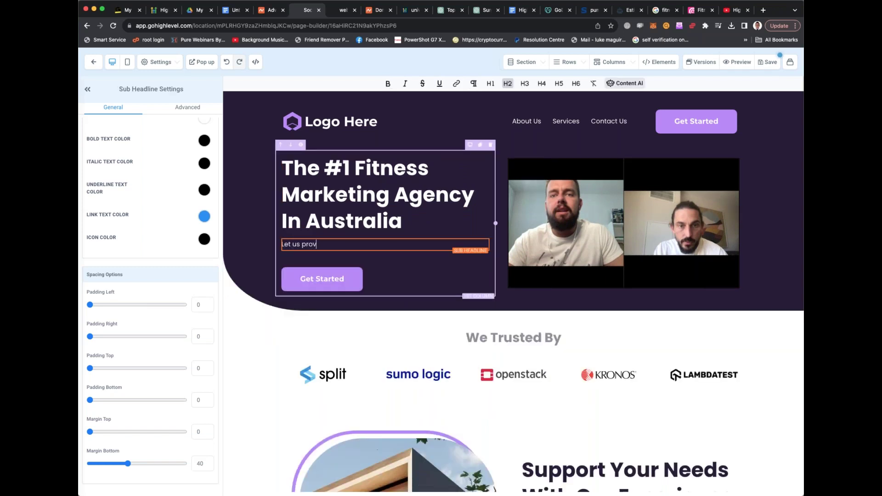
{"action": "type", "text": "e to you"}
{"action": "key", "text": "BackSpace"}
{"action": "key", "text": "BackSpace"}
{"action": "key", "text": "BackSpace"}
{"action": "key", "text": "BackSpace"}
{"action": "key", "text": "BackSpace"}
{"action": "key", "text": "BackSpace"}
{"action": "key", "text": "BackSpace"}
{"action": "key", "text": "BackSpace"}
{"action": "key", "text": "BackSpace"}
{"action": "key", "text": "BackSpace"}
{"action": "key", "text": "BackSpace"}
{"action": "type", "text": "work with you for 30 days for free to expee"}
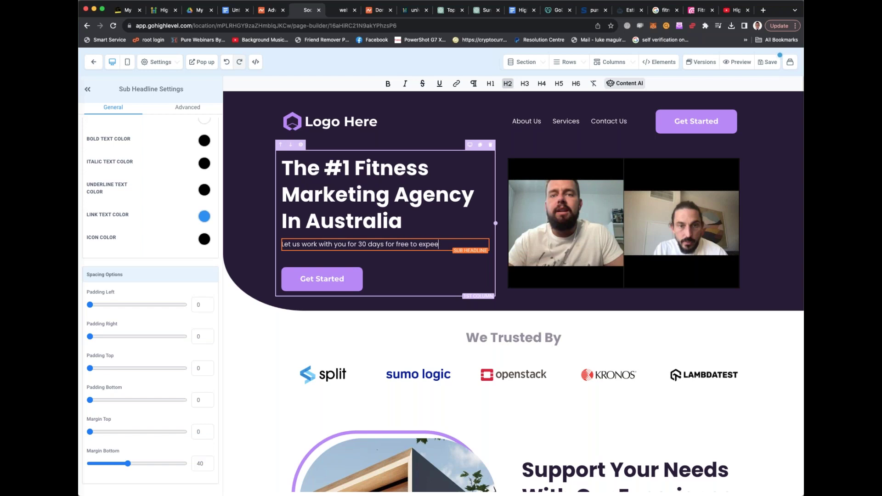
{"action": "key", "text": "BackSpace"}
{"action": "type", "text": "rience a"}
{"action": "key", "text": "BackSpace"}
{"action": "type", "text": "a"}
{"action": "type", "text": "n agency t"}
{"action": "type", "text": "hat simply 'gets"}
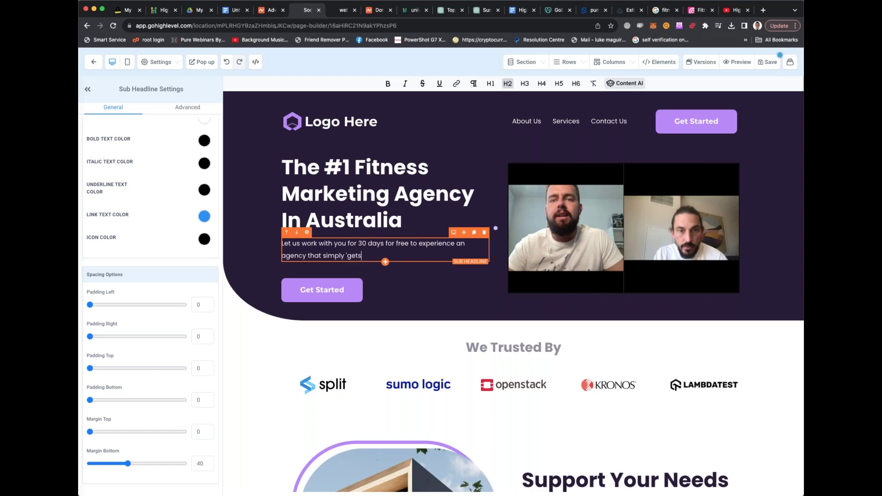
{"action": "type", "text": " it"}
Relabel the hero button 'Claim your spot now (5 left)' and check its sub text and link action
{"action": "left_click", "coordinate": [356, 289]}
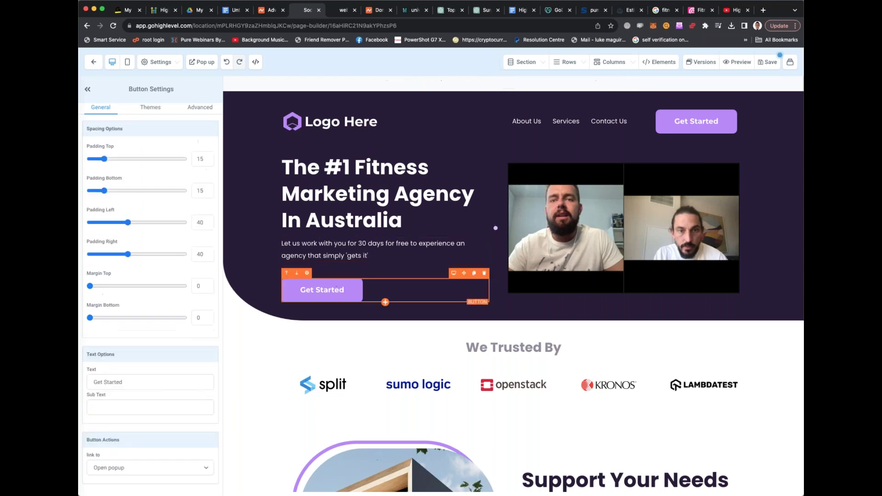
{"action": "left_click", "coordinate": [133, 379]}
{"action": "triple_click", "coordinate": [137, 377]}
{"action": "type", "text": "Claim your spot n"}
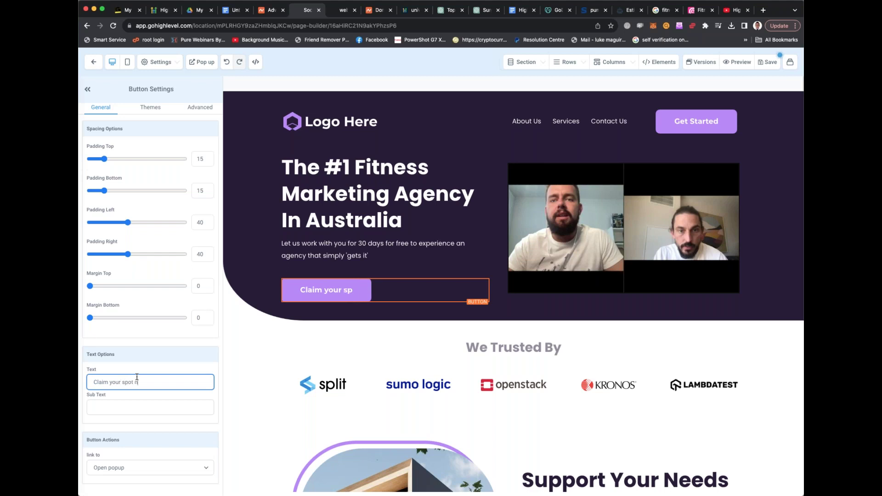
{"action": "type", "text": "ow (5 left)"}
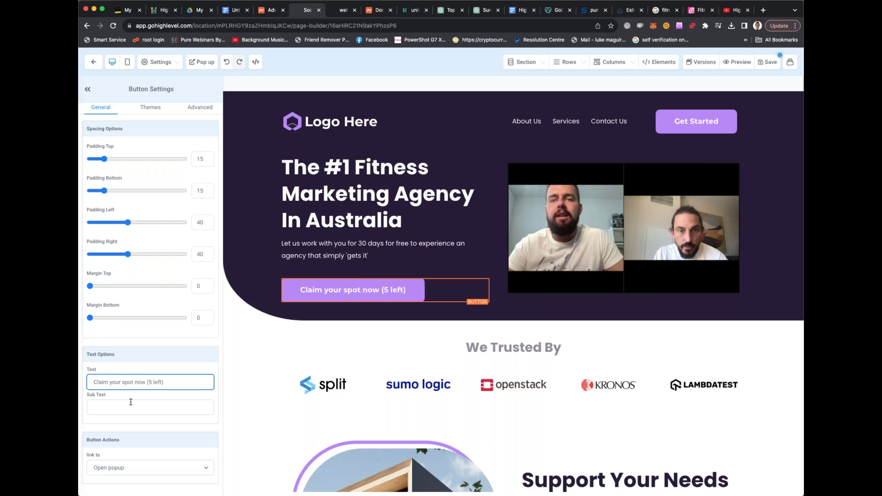
{"action": "left_click", "coordinate": [134, 405]}
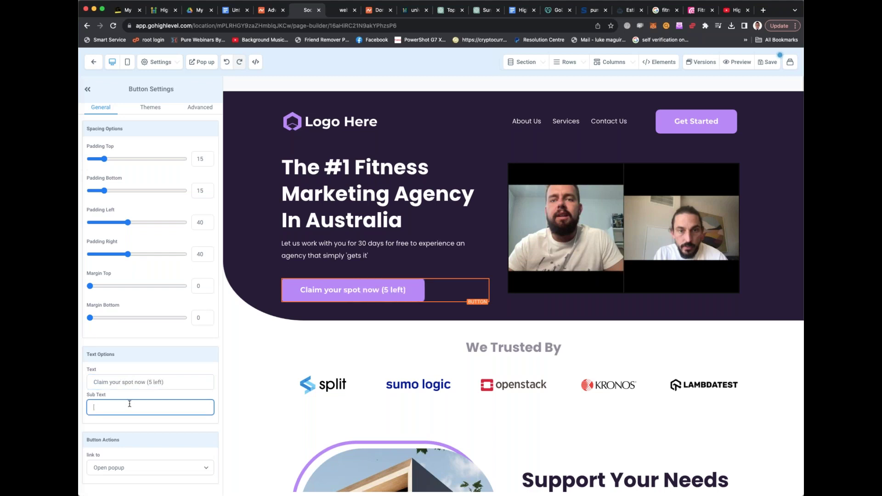
{"action": "left_click", "coordinate": [122, 468]}
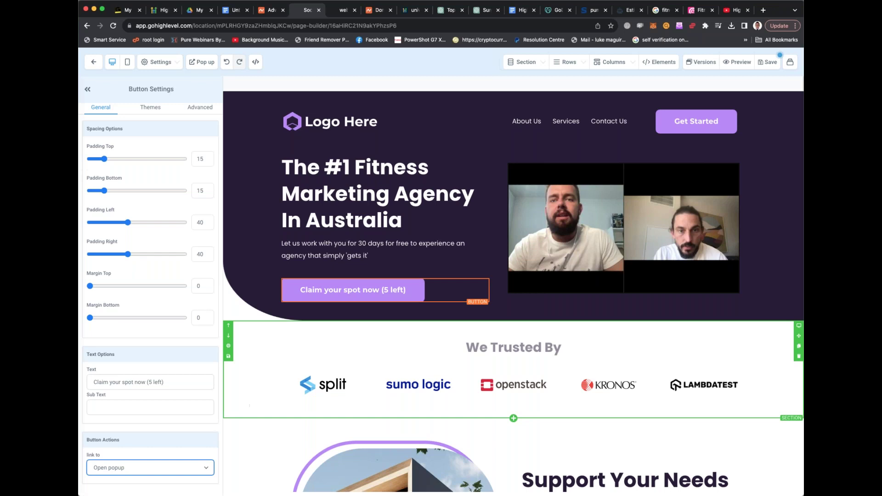
Delete the 'We Trusted By' logo section from the page
{"action": "scroll", "coordinate": [377, 307], "scroll_direction": "down", "scroll_amount": 3}
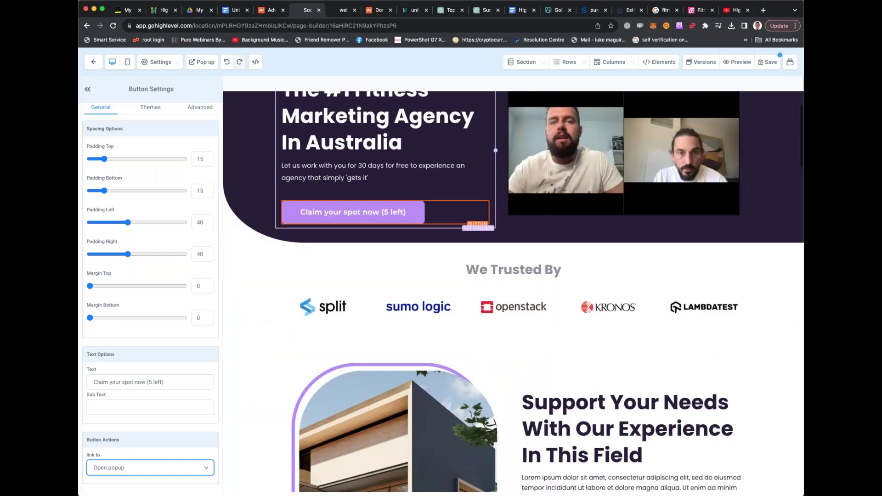
{"action": "left_click", "coordinate": [389, 307]}
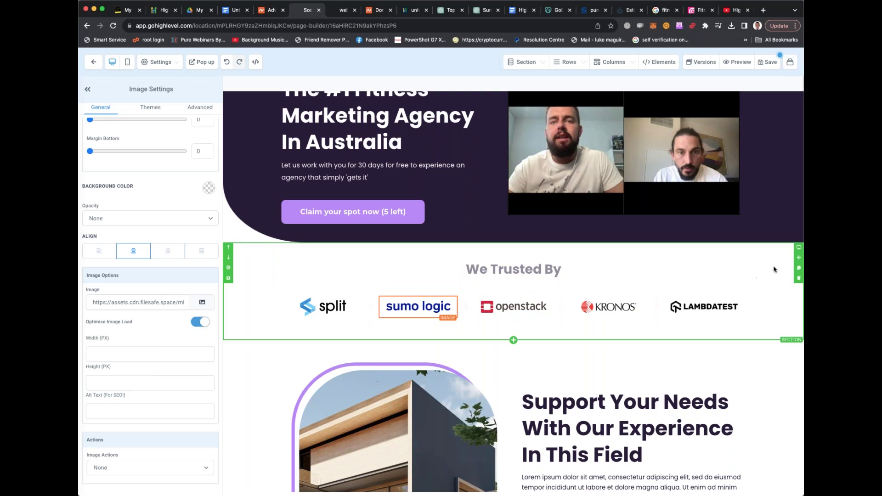
{"action": "left_click", "coordinate": [799, 278]}
Bring up the building photo's Image Settings, glance at Themes, and return to General's Image Options
{"action": "scroll", "coordinate": [409, 295], "scroll_direction": "down", "scroll_amount": 3}
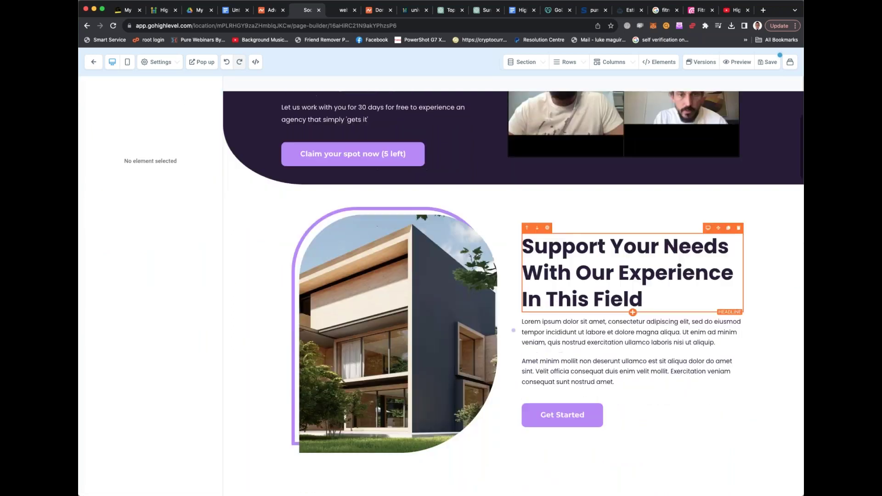
{"action": "left_click", "coordinate": [408, 296]}
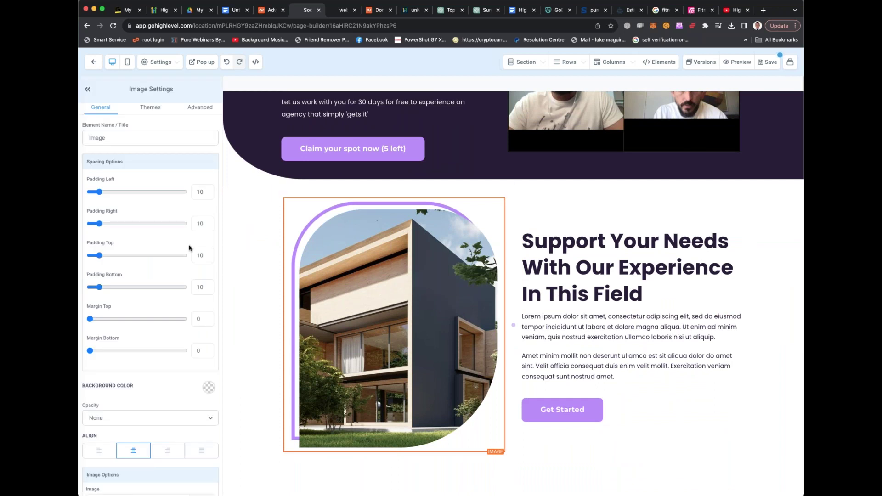
{"action": "scroll", "coordinate": [150, 298], "scroll_direction": "down", "scroll_amount": 3}
{"action": "scroll", "coordinate": [163, 177], "scroll_direction": "up", "scroll_amount": 2}
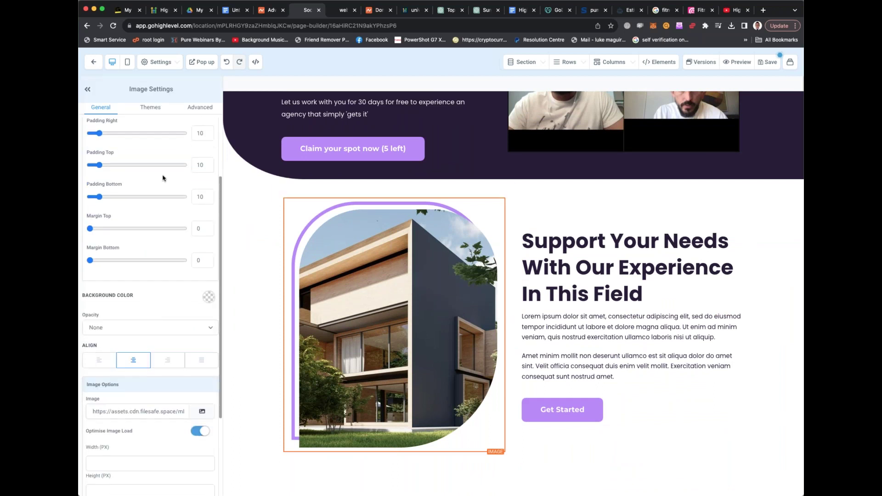
{"action": "left_click", "coordinate": [152, 109]}
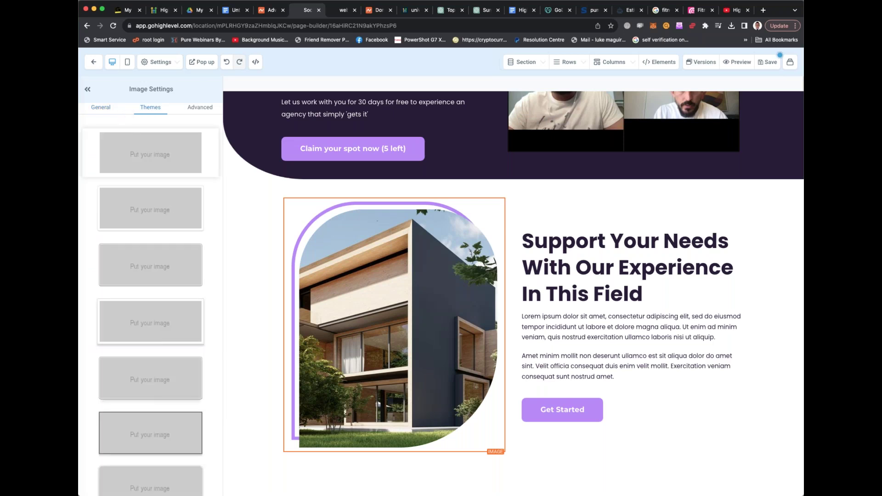
{"action": "left_click", "coordinate": [106, 111]}
{"action": "scroll", "coordinate": [159, 189], "scroll_direction": "down", "scroll_amount": 4}
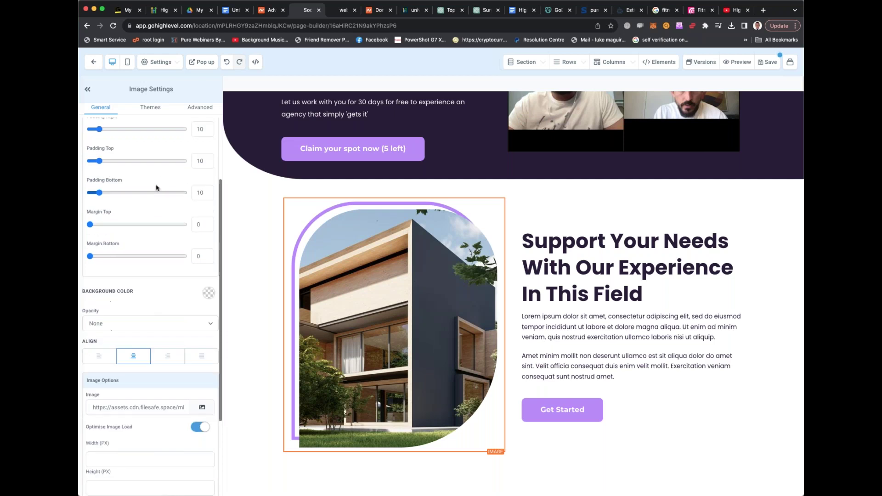
Search Google for 'fitness influencer' in a new tab and show image results
{"action": "left_click", "coordinate": [762, 11]}
{"action": "type", "text": "fitness "}
{"action": "type", "text": "influencer"}
{"action": "key", "text": "Return"}
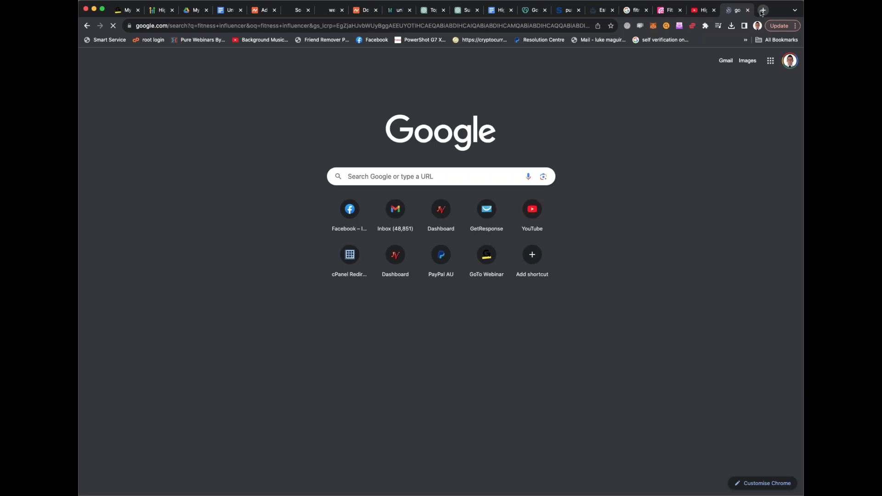
{"action": "left_click", "coordinate": [207, 92]}
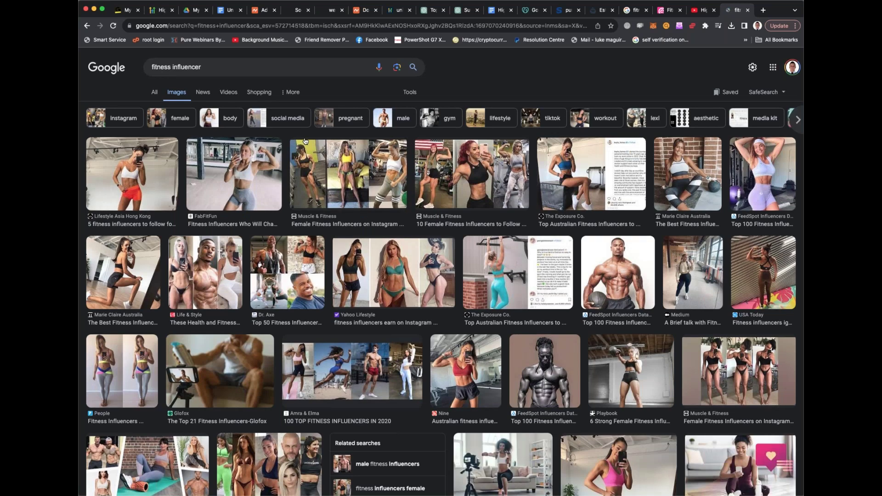
Browse fitness influencer photos, previewing FeedSpot and Cairns Post images and their source pages
{"action": "scroll", "coordinate": [305, 141], "scroll_direction": "down", "scroll_amount": 3}
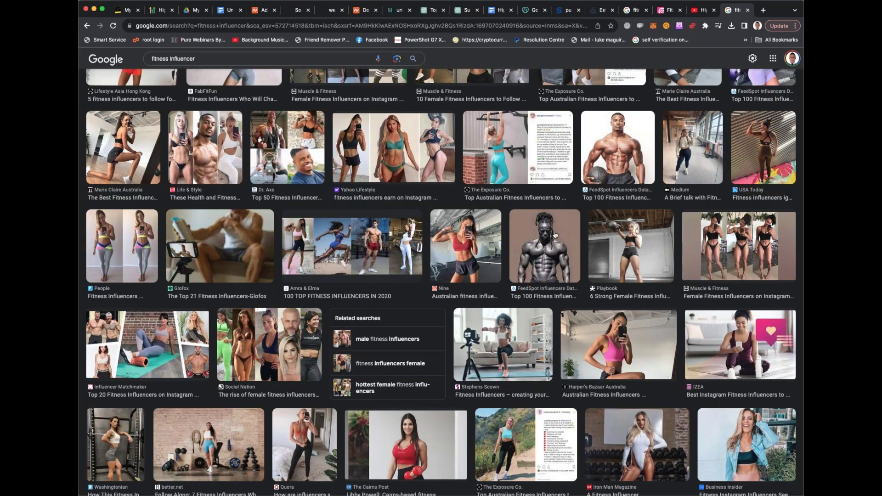
{"action": "left_click", "coordinate": [555, 236]}
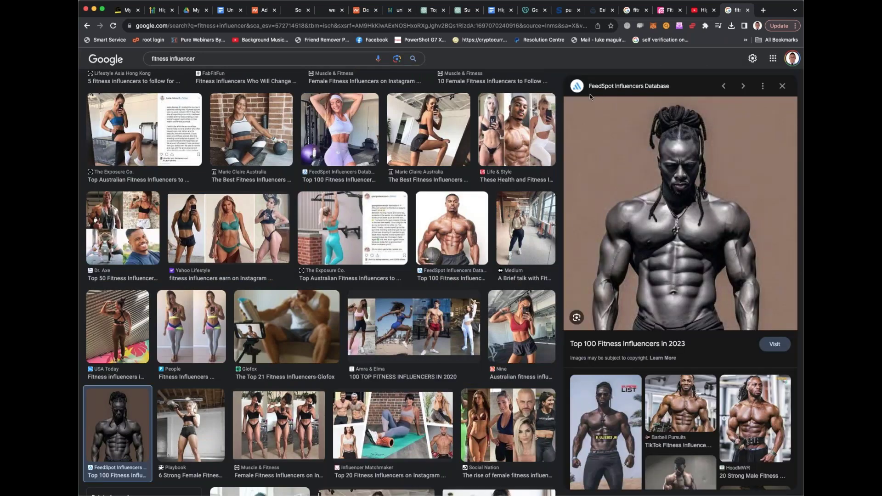
{"action": "scroll", "coordinate": [537, 203], "scroll_direction": "down", "scroll_amount": 1}
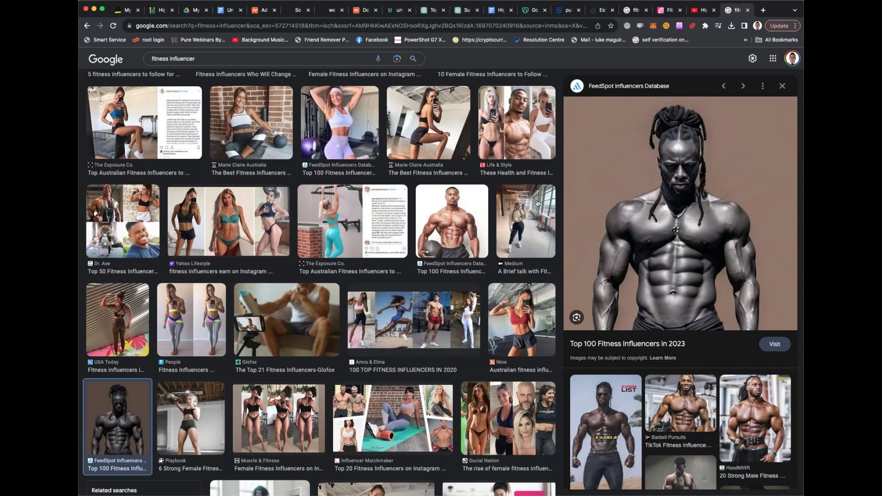
{"action": "scroll", "coordinate": [537, 203], "scroll_direction": "down", "scroll_amount": 4}
{"action": "scroll", "coordinate": [537, 203], "scroll_direction": "down", "scroll_amount": 2}
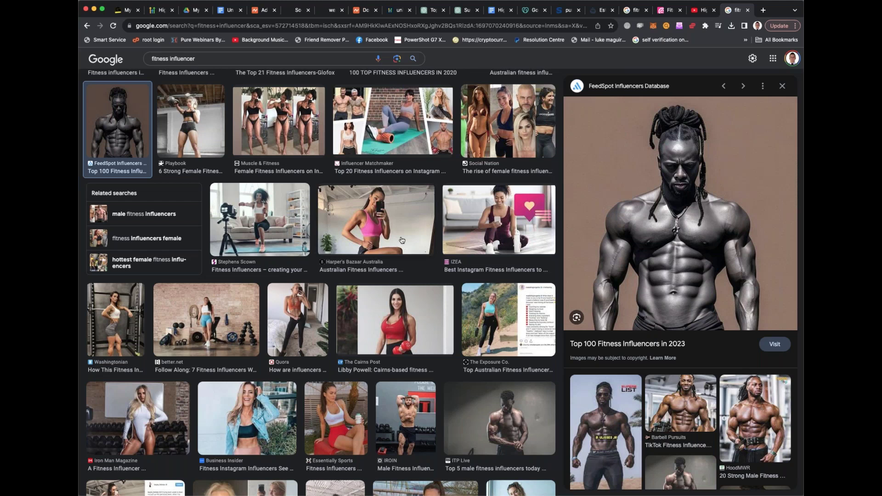
{"action": "left_click", "coordinate": [392, 302]}
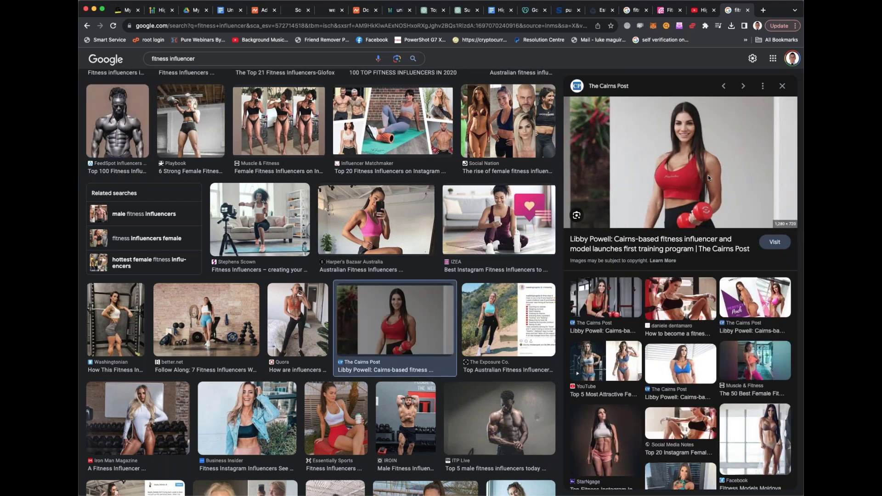
{"action": "left_click", "coordinate": [654, 248]}
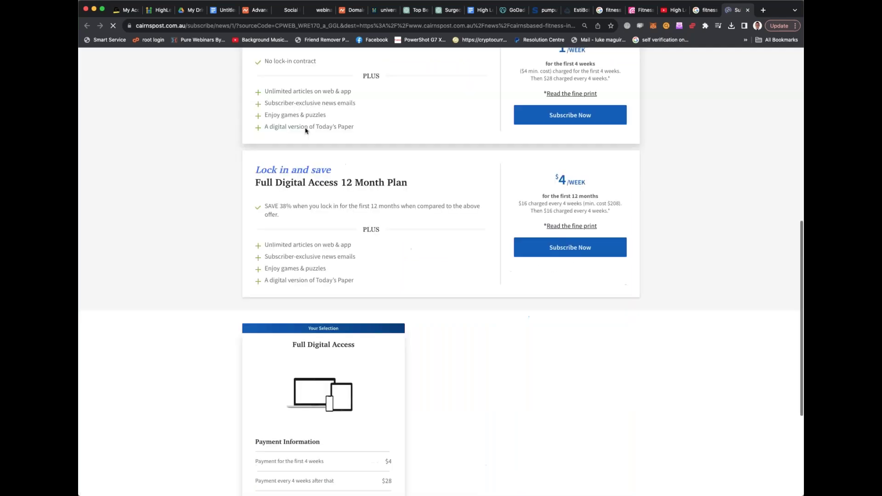
{"action": "left_click", "coordinate": [747, 10]}
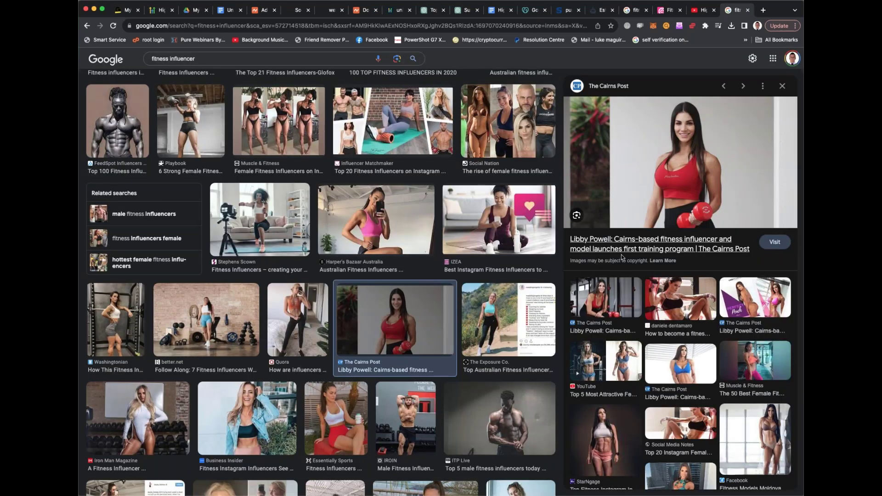
{"action": "scroll", "coordinate": [595, 263], "scroll_direction": "down", "scroll_amount": 2}
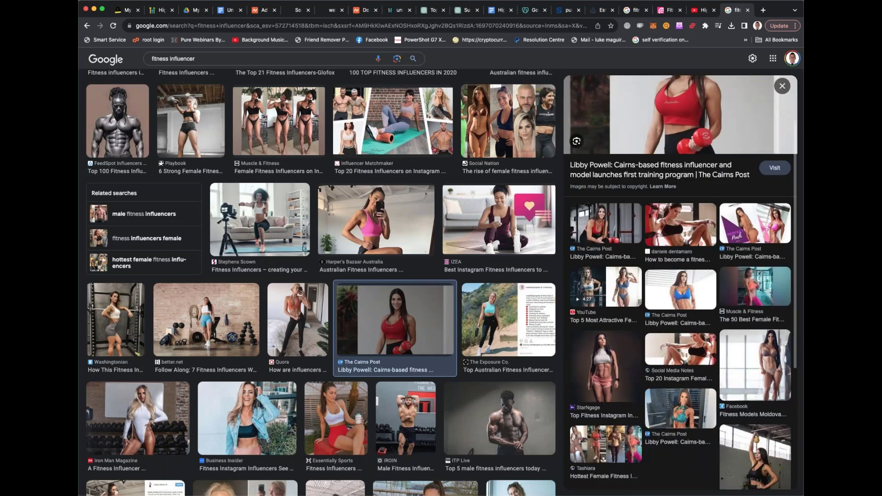
{"action": "left_click", "coordinate": [615, 232]}
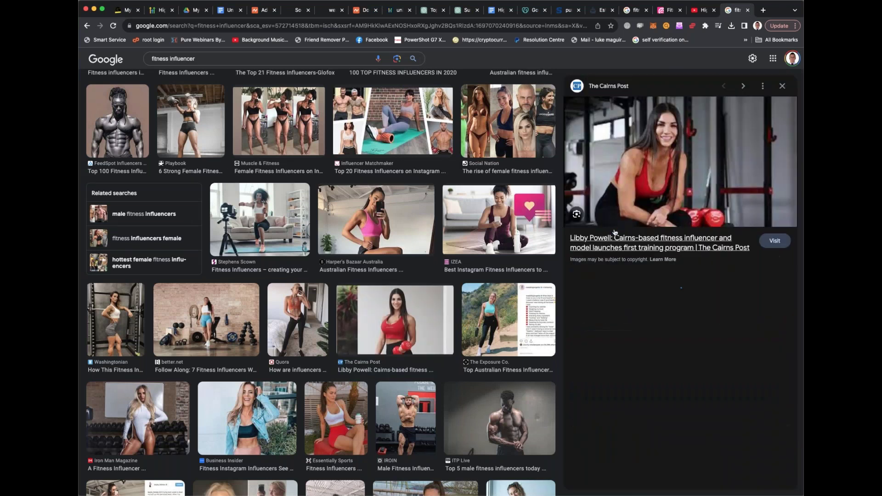
{"action": "left_click", "coordinate": [614, 233]}
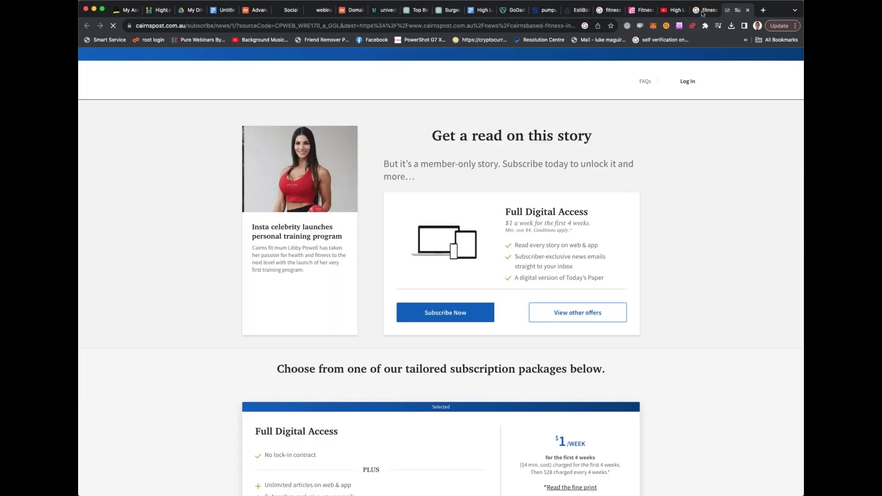
{"action": "left_click", "coordinate": [702, 11]}
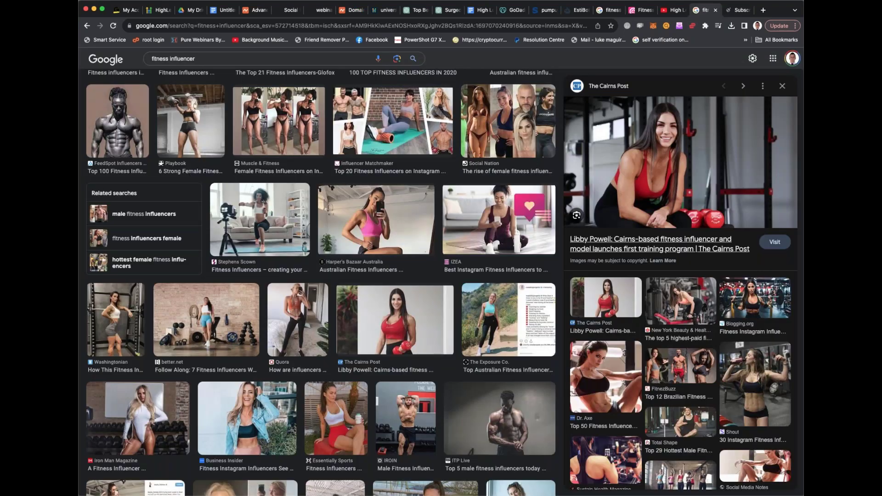
Choose the Exercise.com woman on a purple background, then switch back to the page builder
{"action": "scroll", "coordinate": [660, 244], "scroll_direction": "down", "scroll_amount": 3}
{"action": "scroll", "coordinate": [460, 242], "scroll_direction": "down", "scroll_amount": 1}
{"action": "scroll", "coordinate": [460, 241], "scroll_direction": "down", "scroll_amount": 7}
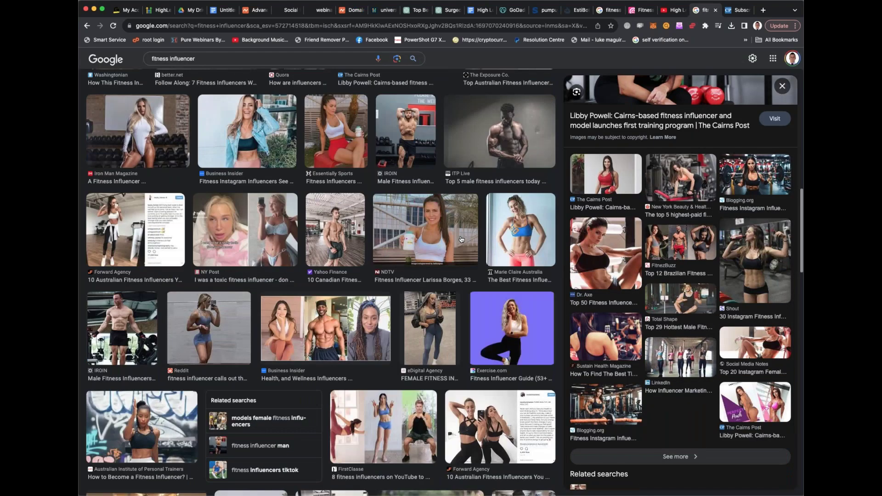
{"action": "scroll", "coordinate": [461, 239], "scroll_direction": "down", "scroll_amount": 2}
{"action": "scroll", "coordinate": [461, 239], "scroll_direction": "down", "scroll_amount": 1}
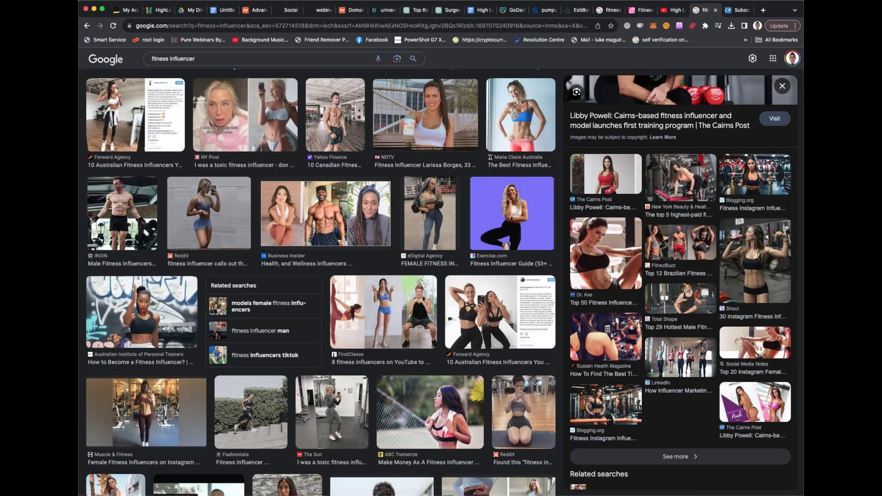
{"action": "left_click", "coordinate": [513, 213]}
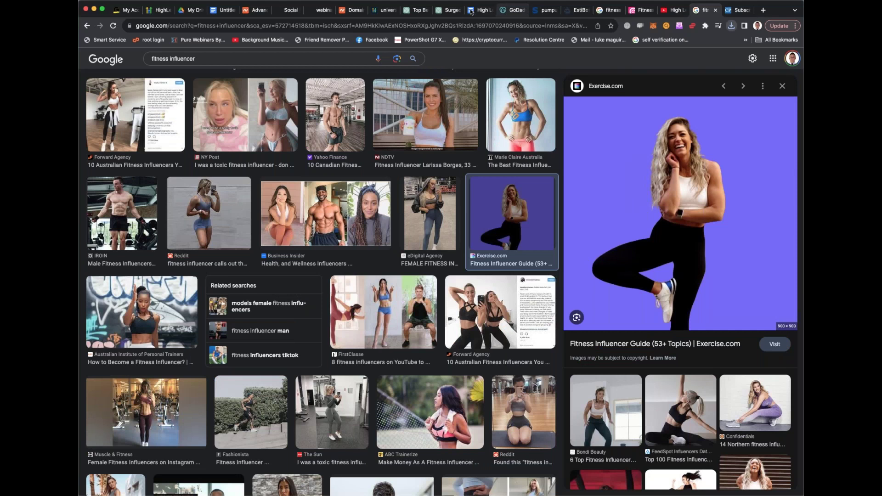
{"action": "left_click", "coordinate": [290, 10]}
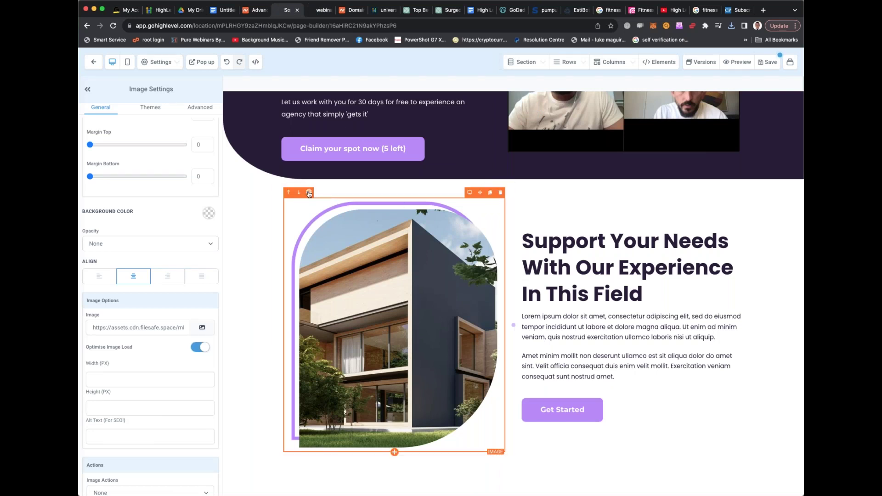
Upload the purple-background influencer photo to the media library and insert it in place of the building image
{"action": "left_click", "coordinate": [199, 328]}
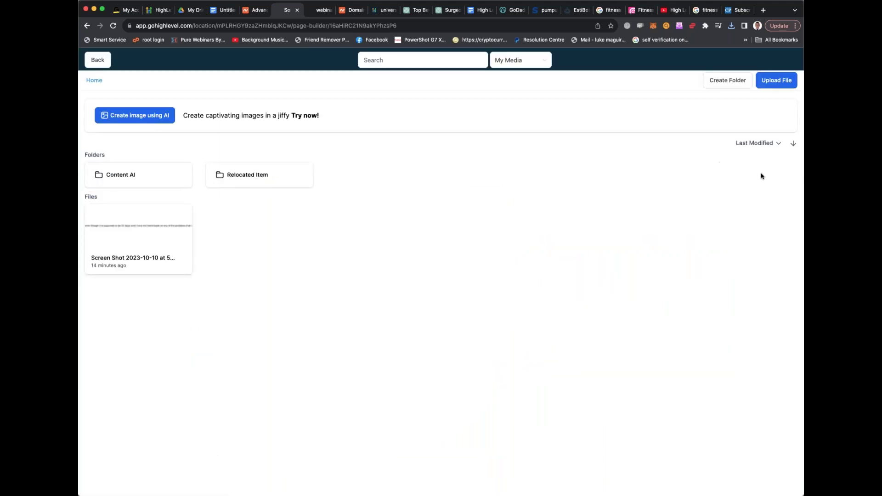
{"action": "left_click", "coordinate": [775, 81]}
{"action": "left_click_drag", "start_coordinate": [482, 217], "coordinate": [483, 218]}
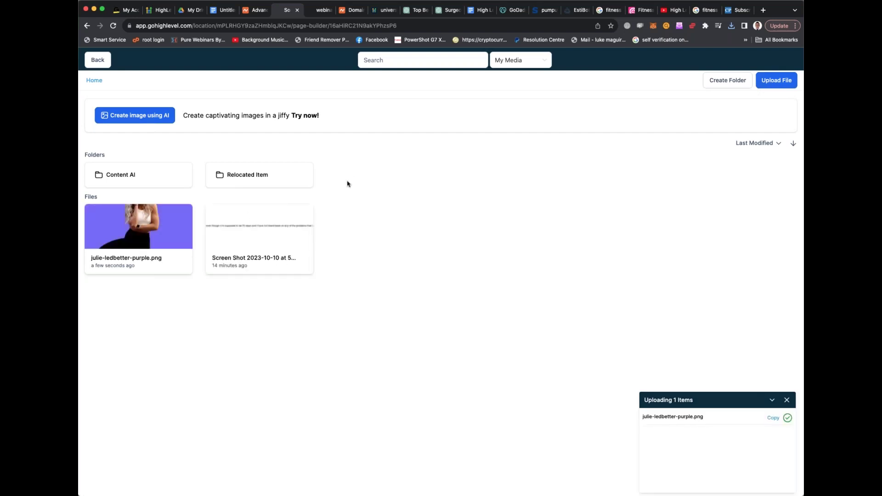
{"action": "left_click", "coordinate": [143, 228]}
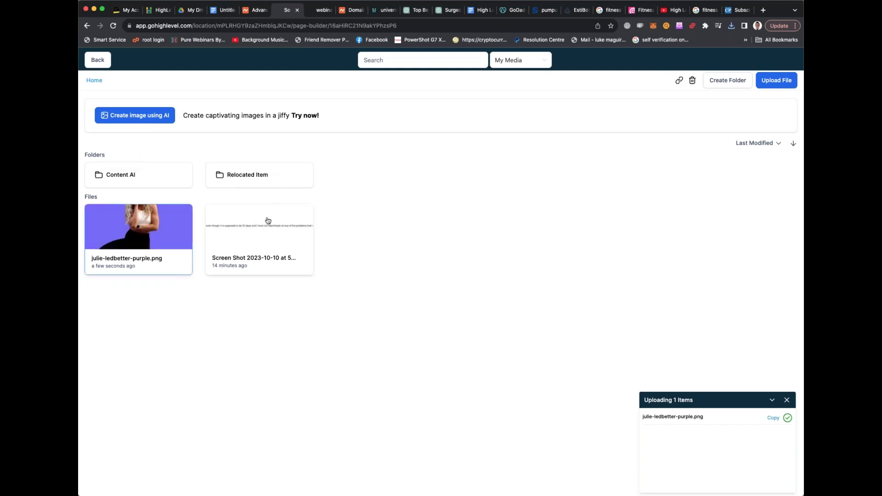
{"action": "left_click", "coordinate": [141, 232]}
{"action": "left_click", "coordinate": [141, 232]}
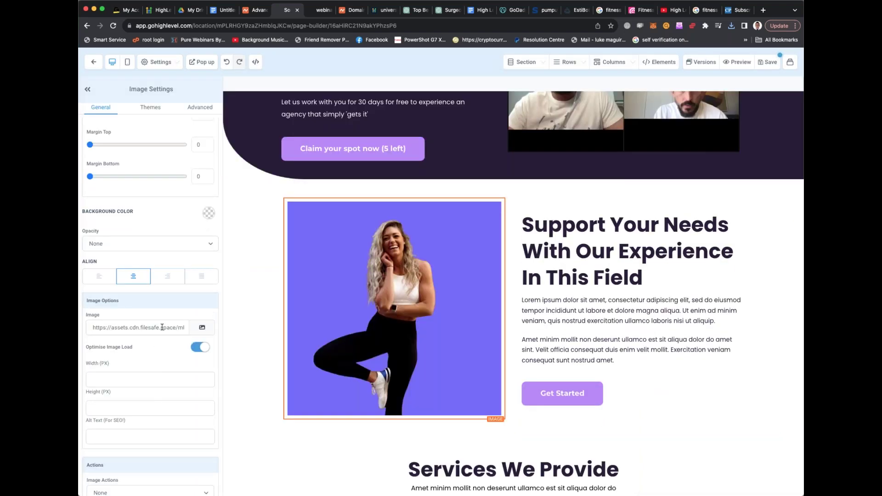
{"action": "scroll", "coordinate": [126, 329], "scroll_direction": "down", "scroll_amount": 1}
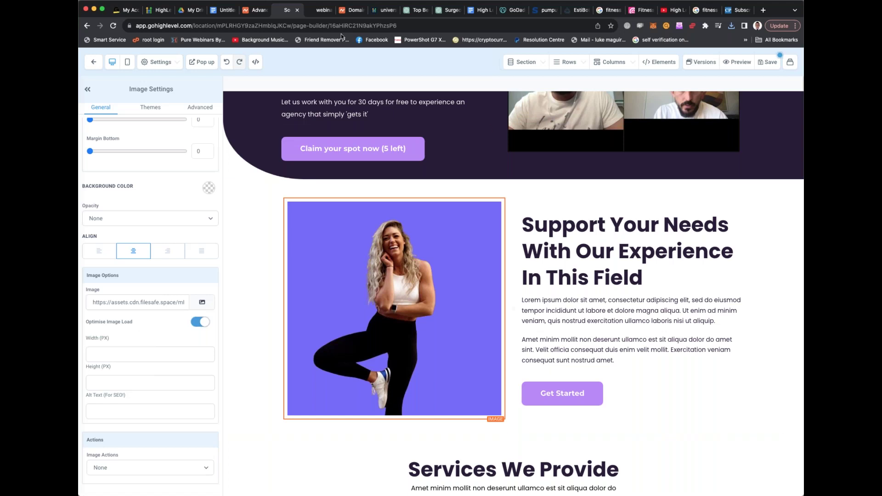
{"action": "left_click", "coordinate": [323, 10]}
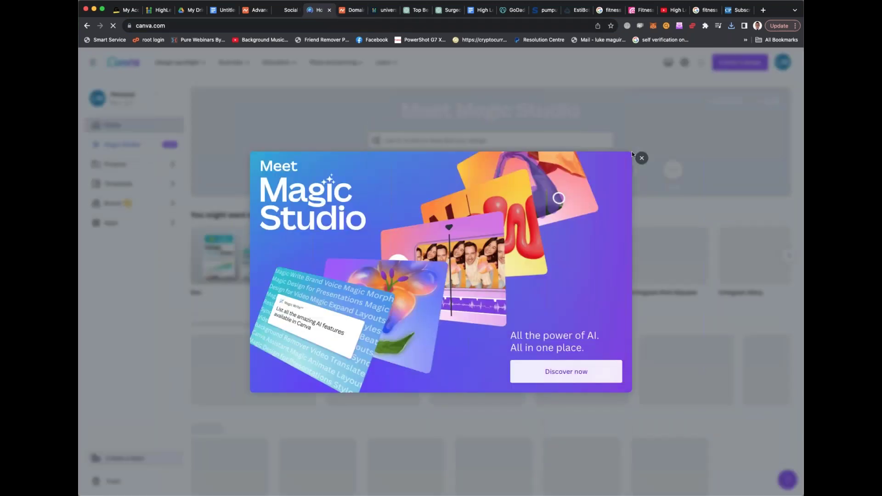
Dismiss the Magic Studio promotion and open the Fast Track High Level thumbnail from recent designs
{"action": "left_click", "coordinate": [642, 159]}
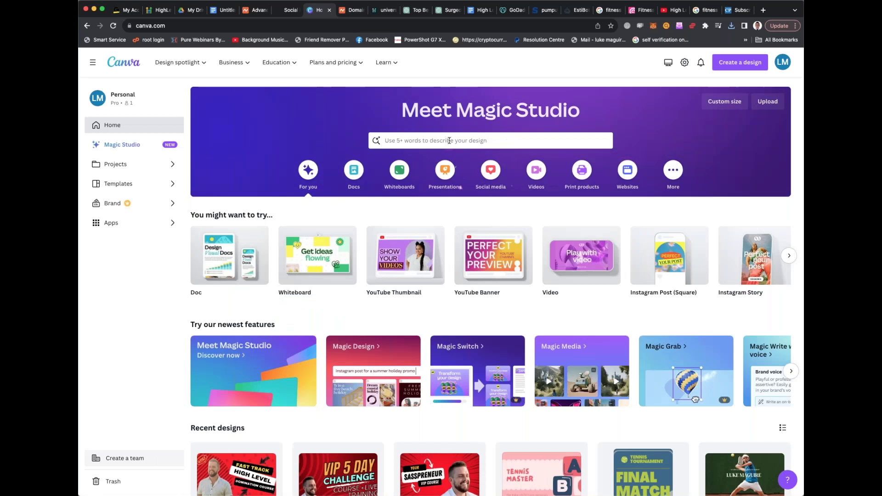
{"action": "left_click", "coordinate": [449, 140]}
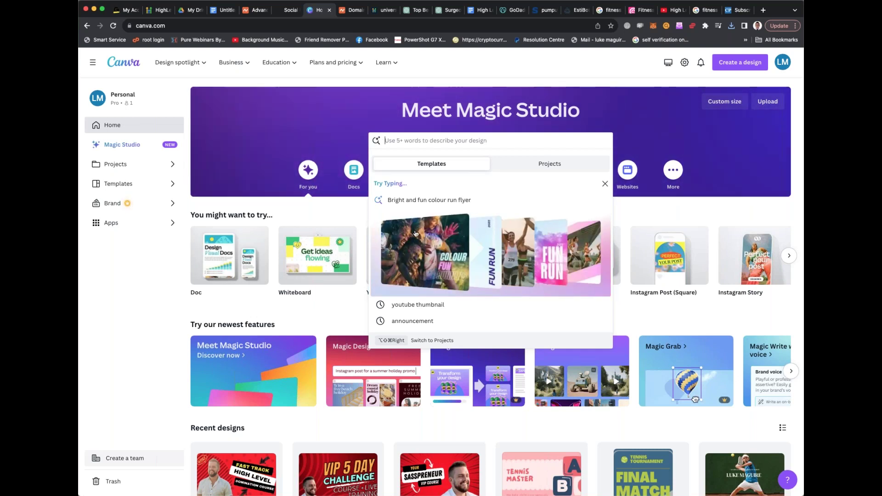
{"action": "scroll", "coordinate": [437, 141], "scroll_direction": "down", "scroll_amount": 5}
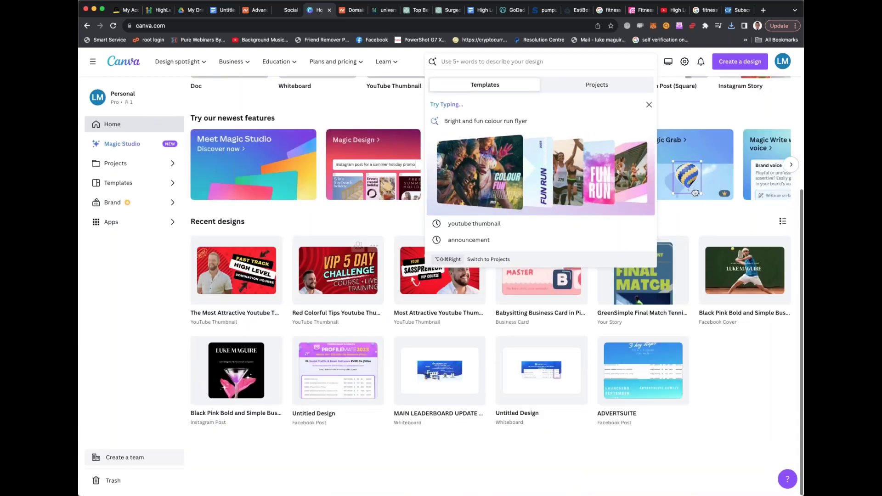
{"action": "left_click", "coordinate": [378, 291]}
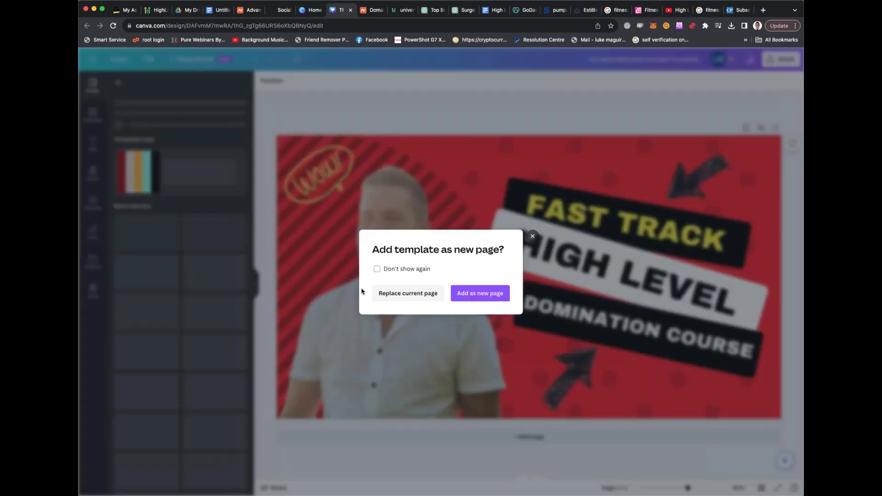
Add the SECRETS YOU SHOULD KNOW template as page 2, swapping its photo for your uploaded man photo
{"action": "left_click", "coordinate": [466, 294]}
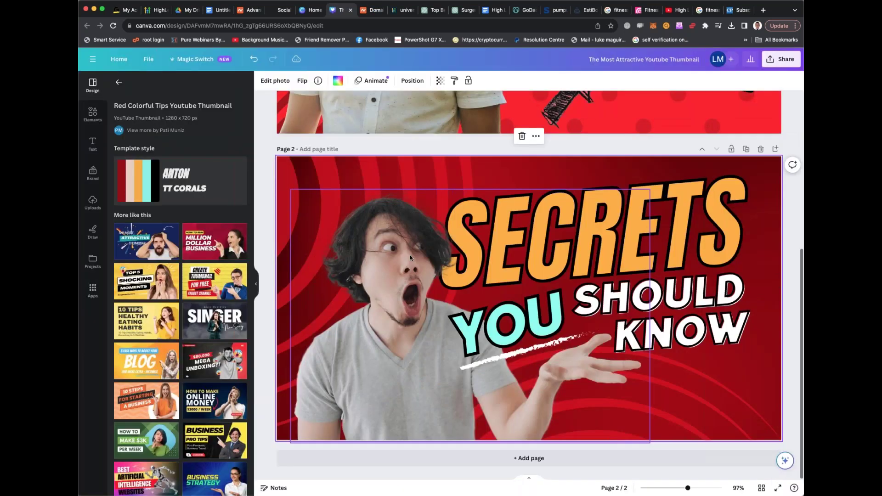
{"action": "left_click", "coordinate": [410, 255]}
{"action": "key", "text": "Delete"}
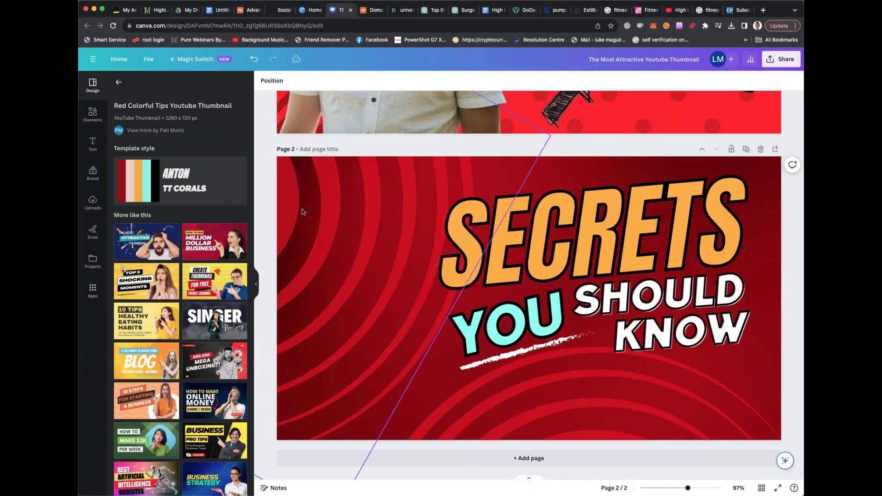
{"action": "left_click", "coordinate": [92, 113]}
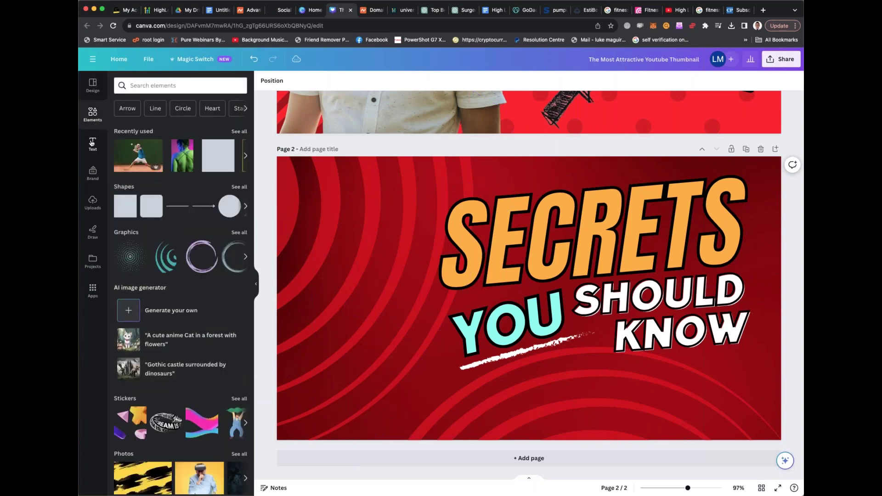
{"action": "left_click", "coordinate": [92, 144]}
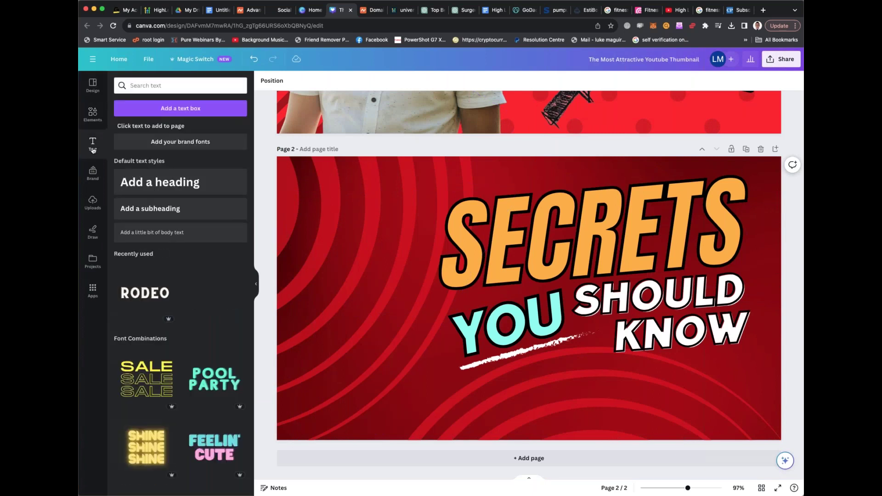
{"action": "left_click", "coordinate": [92, 202]}
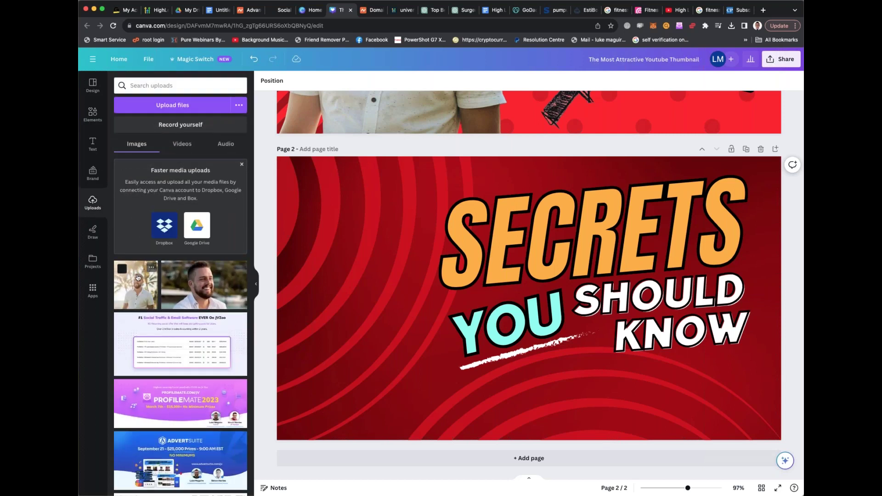
{"action": "left_click", "coordinate": [144, 277]}
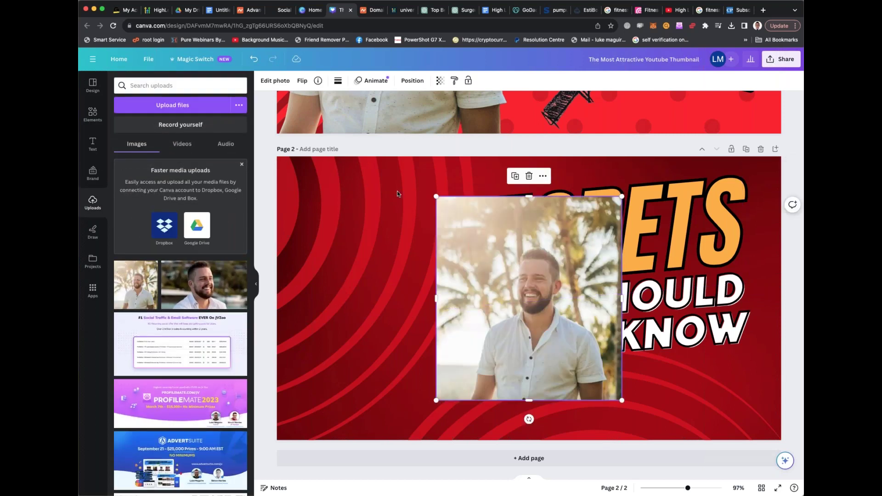
Remove the man photo's background with BG Remover and drag the cut-out toward the left
{"action": "left_click", "coordinate": [279, 81]}
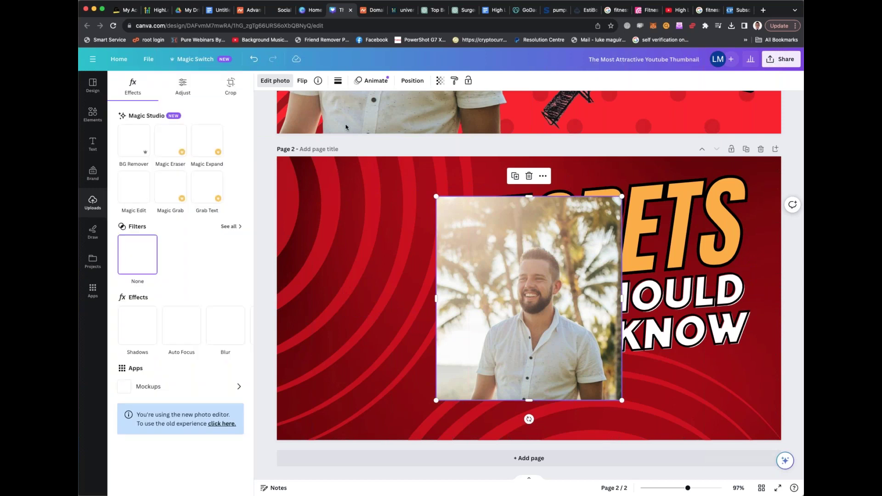
{"action": "left_click", "coordinate": [140, 148]}
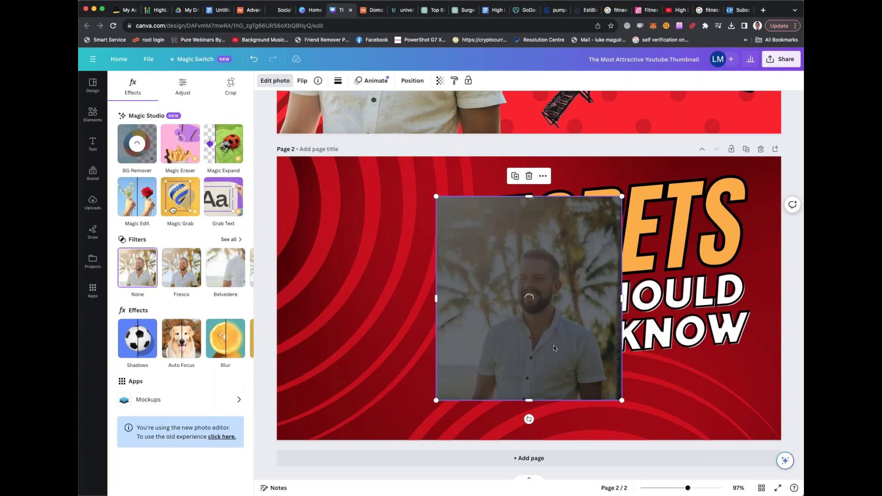
{"action": "left_click_drag", "start_coordinate": [439, 214], "coordinate": [342, 211]}
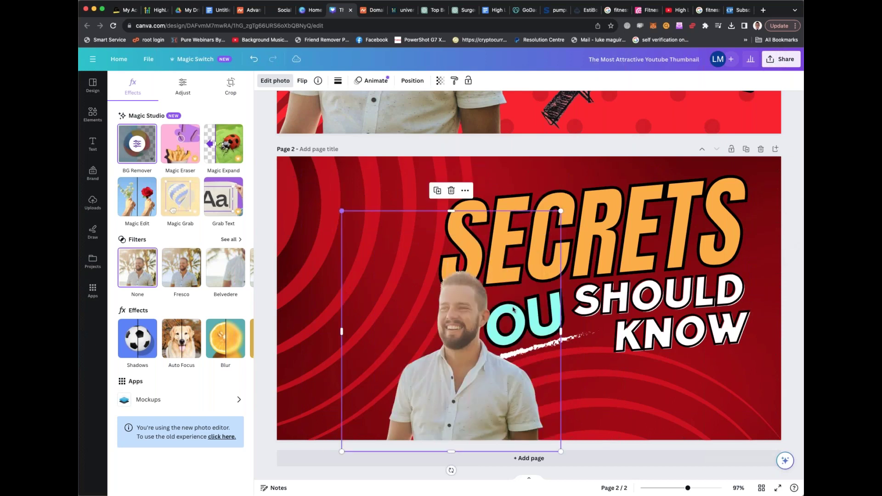
{"action": "left_click_drag", "start_coordinate": [463, 316], "coordinate": [357, 308]}
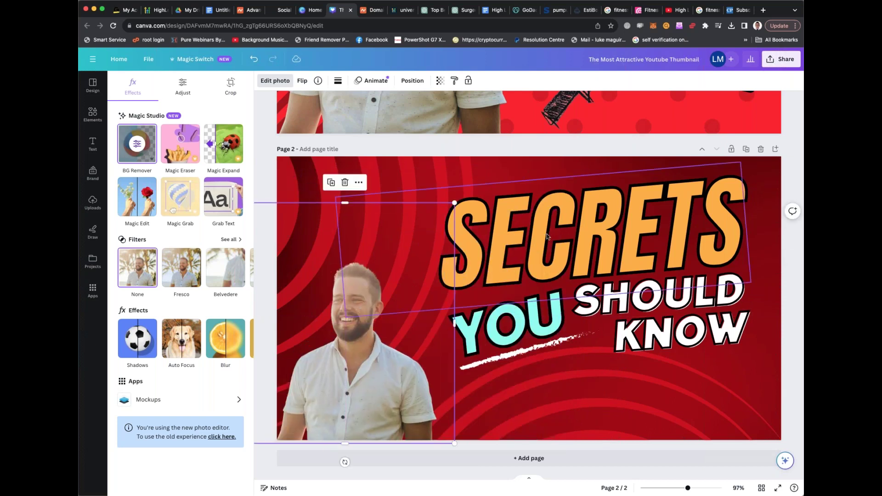
{"action": "key", "text": "ctrl+z"}
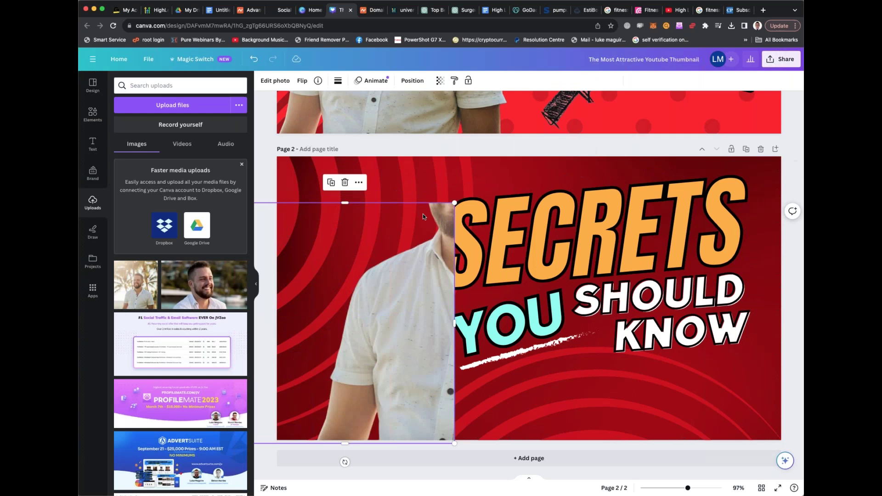
Try resizing the cut-out photo, then undo the recent changes to it
{"action": "mouse_move", "coordinate": [455, 203]}
{"action": "left_mouse_down"}
{"action": "mouse_move", "coordinate": [374, 291]}
{"action": "mouse_move", "coordinate": [456, 201]}
{"action": "left_mouse_up"}
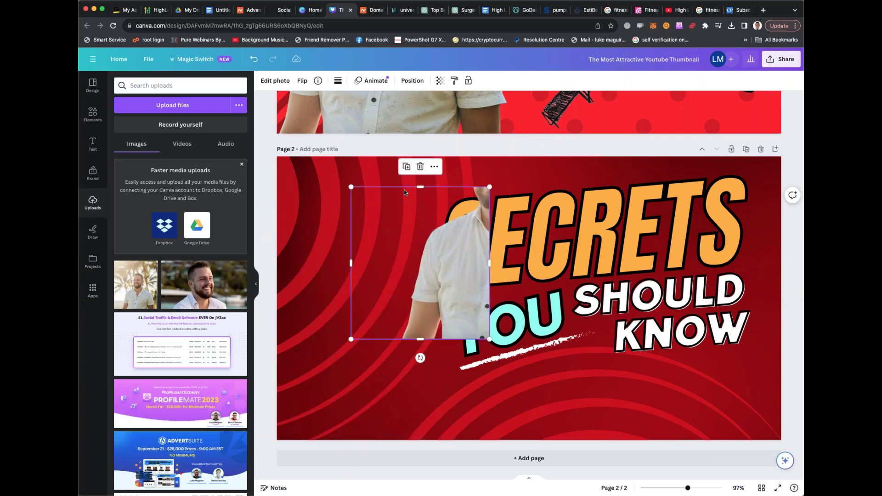
{"action": "left_click", "coordinate": [256, 59]}
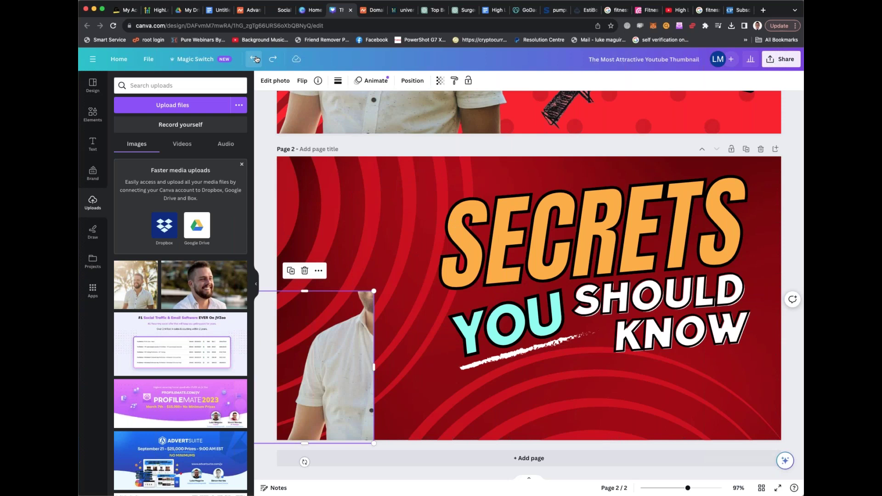
{"action": "left_click", "coordinate": [255, 59]}
{"action": "left_click", "coordinate": [256, 59]}
{"action": "left_click", "coordinate": [255, 59]}
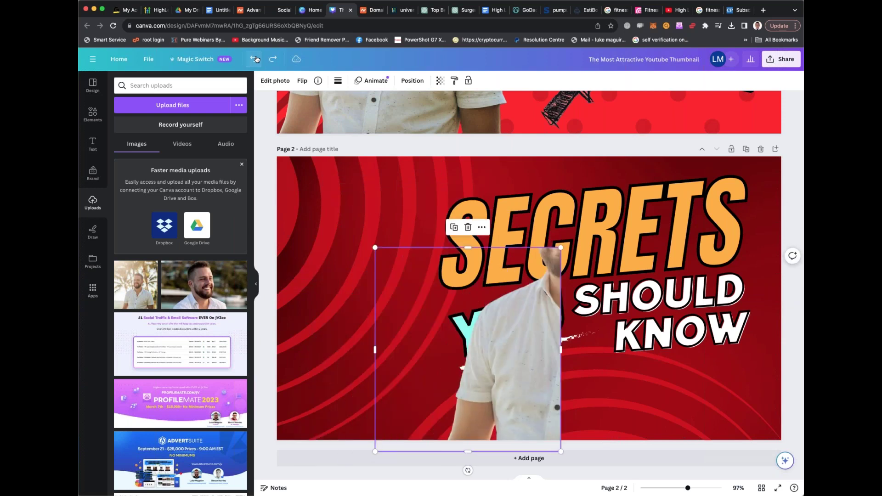
{"action": "left_click", "coordinate": [256, 59]}
{"action": "left_click", "coordinate": [256, 59]}
{"action": "left_click", "coordinate": [273, 58]}
Position the man photo at page 2's left edge, then return to the HighLevel builder
{"action": "left_click_drag", "start_coordinate": [558, 278], "coordinate": [382, 320]}
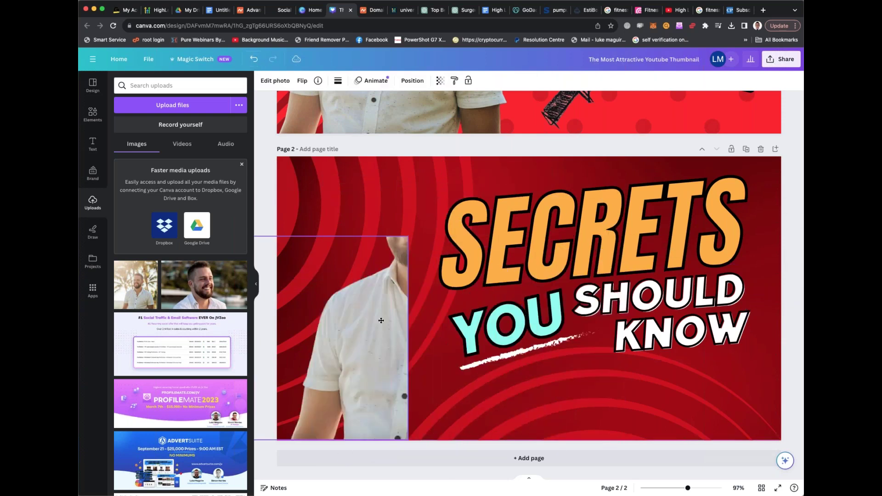
{"action": "double_click", "coordinate": [389, 320]}
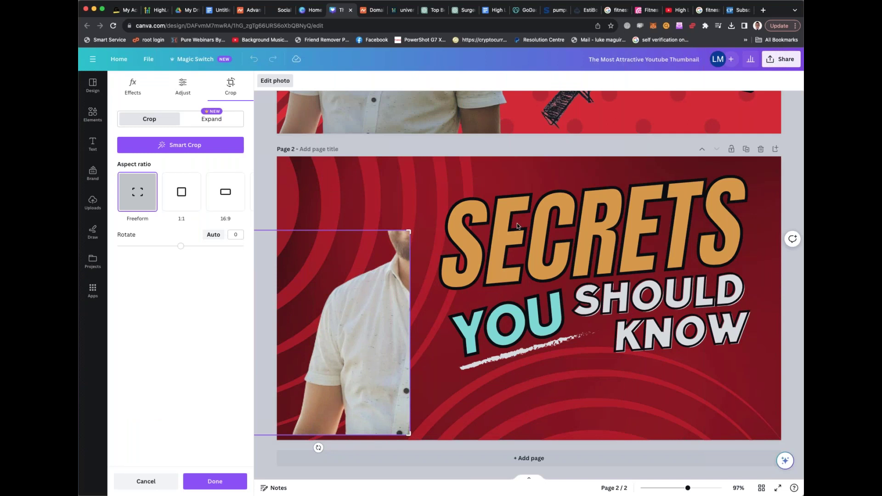
{"action": "key", "text": "Escape"}
{"action": "scroll", "coordinate": [517, 225], "scroll_direction": "up", "scroll_amount": 7}
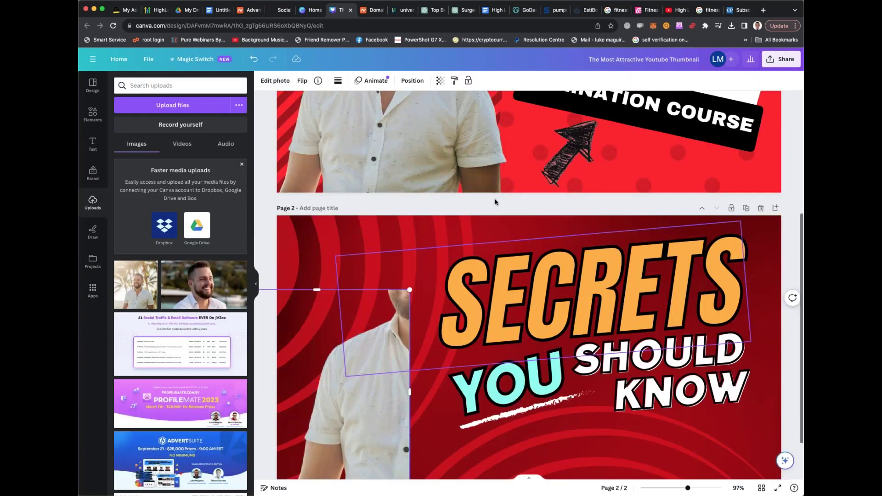
{"action": "scroll", "coordinate": [516, 226], "scroll_direction": "down", "scroll_amount": 7}
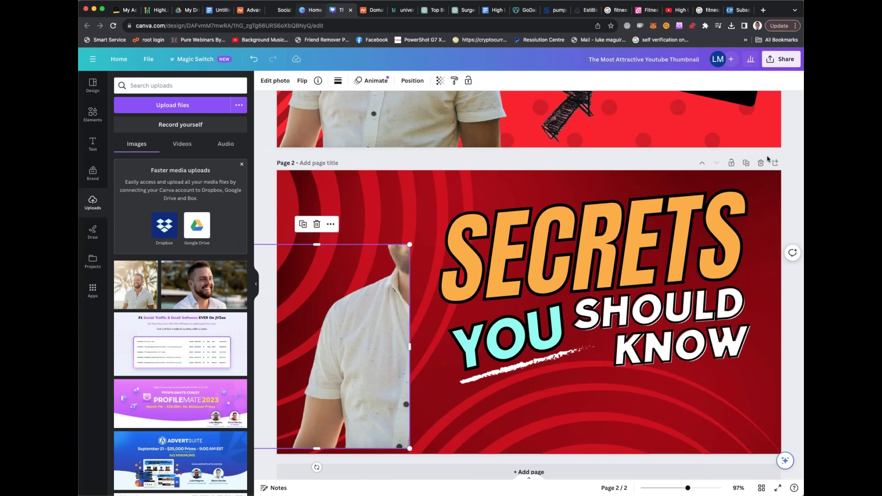
{"action": "left_click", "coordinate": [283, 10]}
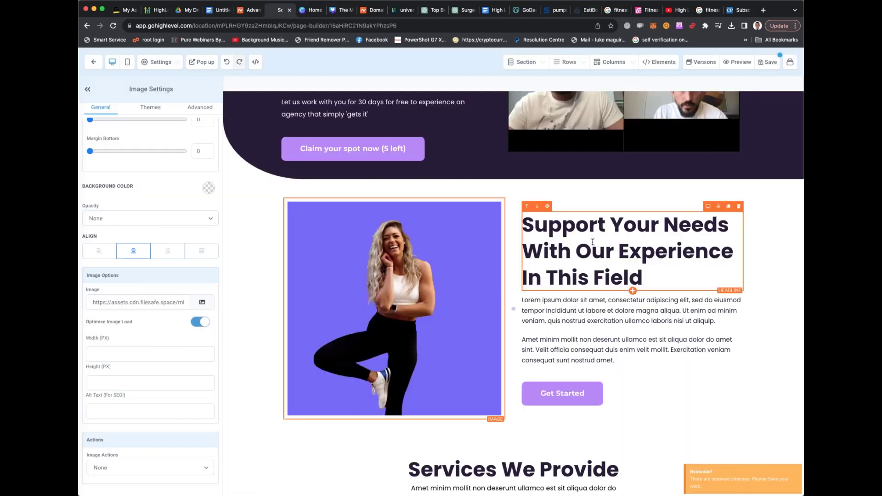
Scroll the fitness agency landing page past Services We Provide and Just Connect with us to Best Popular Properties
{"action": "scroll", "coordinate": [592, 243], "scroll_direction": "down", "scroll_amount": 10}
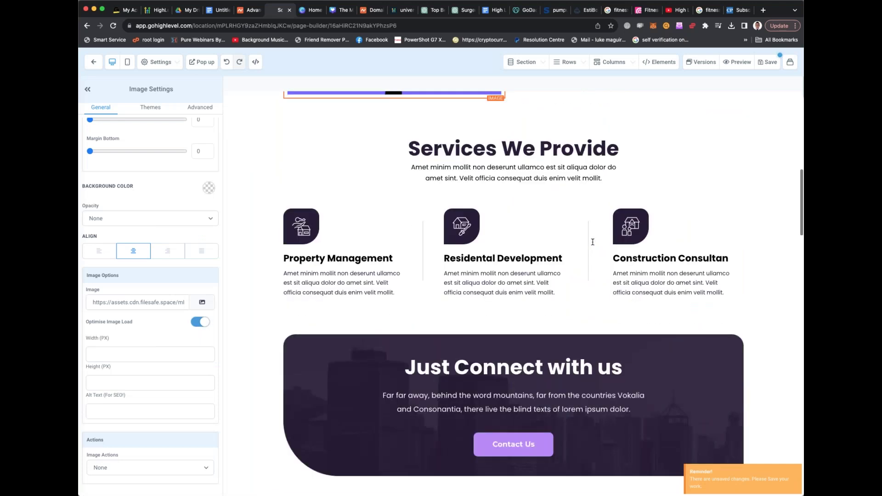
{"action": "scroll", "coordinate": [592, 242], "scroll_direction": "down", "scroll_amount": 2}
{"action": "scroll", "coordinate": [593, 242], "scroll_direction": "down", "scroll_amount": 5}
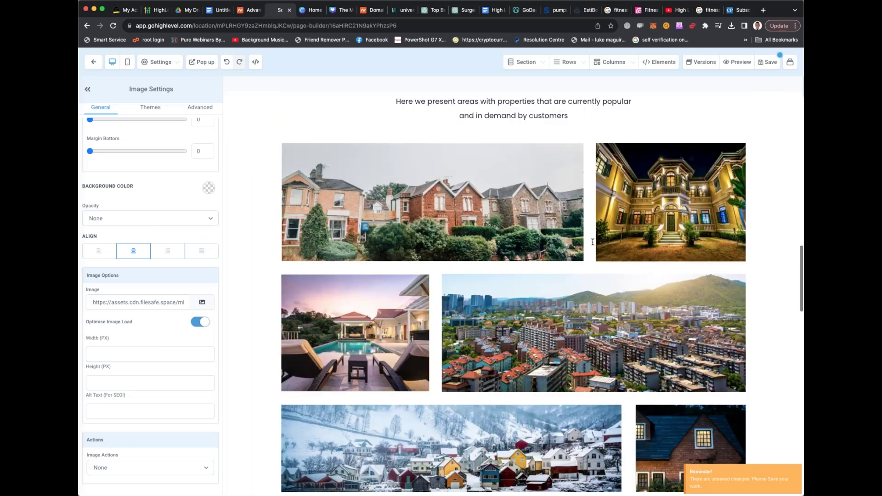
{"action": "scroll", "coordinate": [593, 242], "scroll_direction": "down", "scroll_amount": 1}
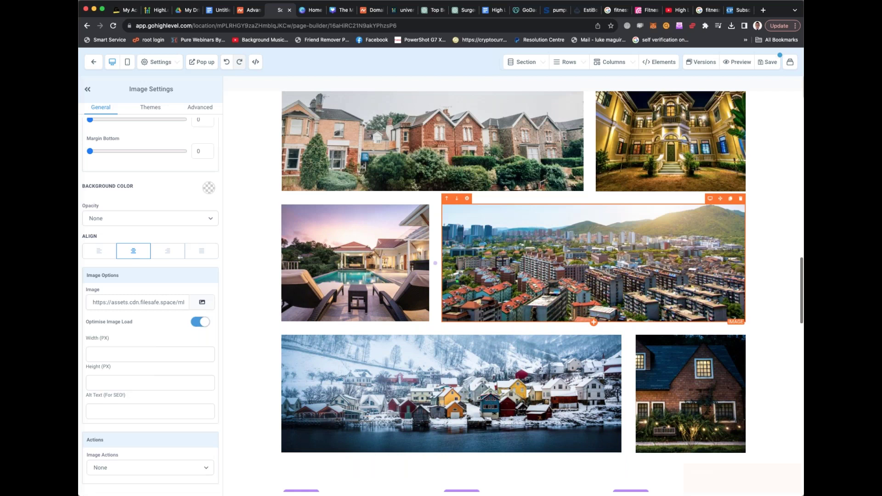
{"action": "scroll", "coordinate": [727, 102], "scroll_direction": "up", "scroll_amount": 15}
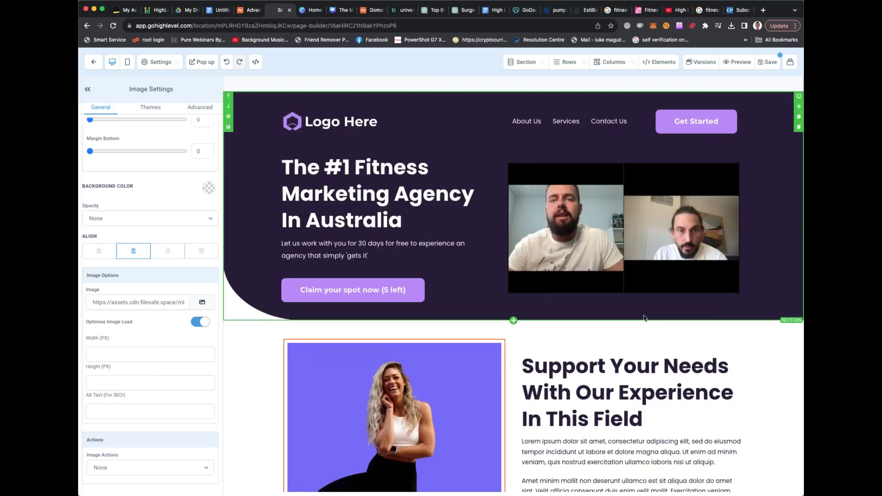
{"action": "scroll", "coordinate": [645, 318], "scroll_direction": "down", "scroll_amount": 10}
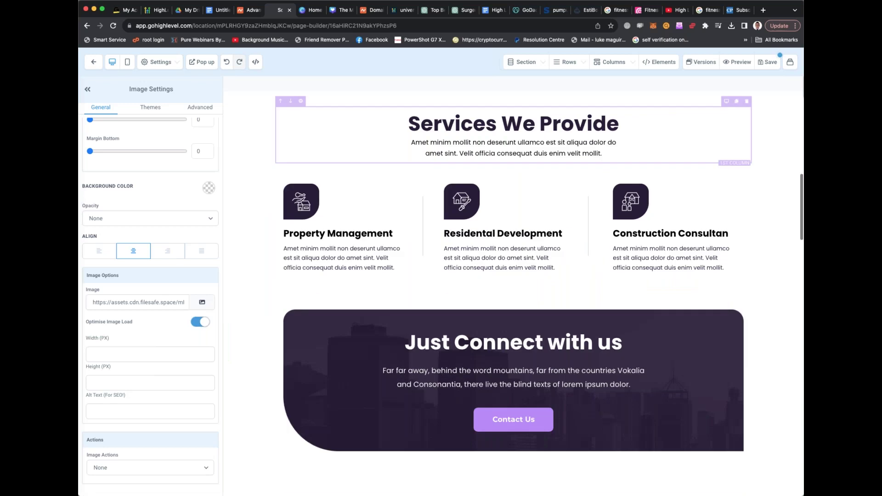
{"action": "scroll", "coordinate": [679, 247], "scroll_direction": "down", "scroll_amount": 2}
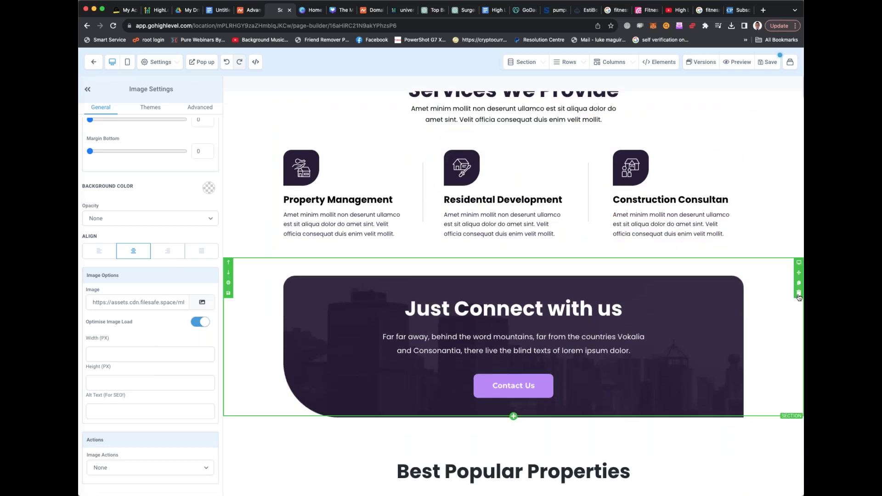
{"action": "scroll", "coordinate": [712, 248], "scroll_direction": "down", "scroll_amount": 3}
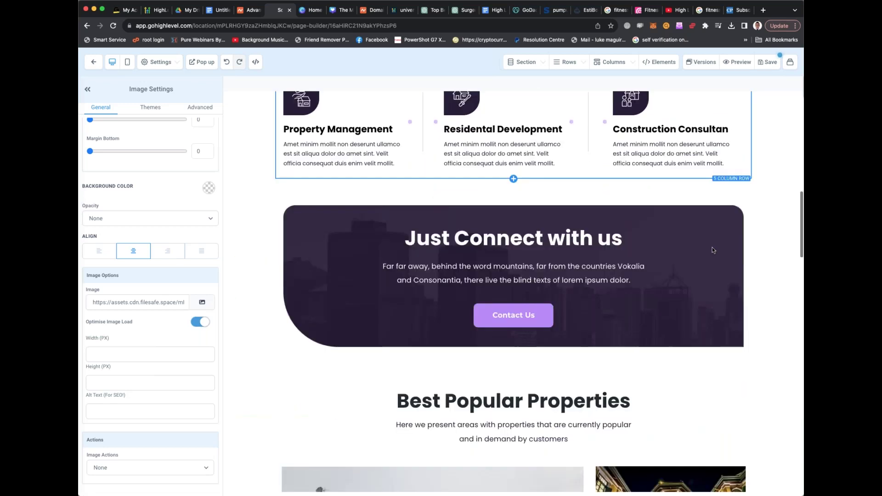
{"action": "scroll", "coordinate": [713, 250], "scroll_direction": "down", "scroll_amount": 5}
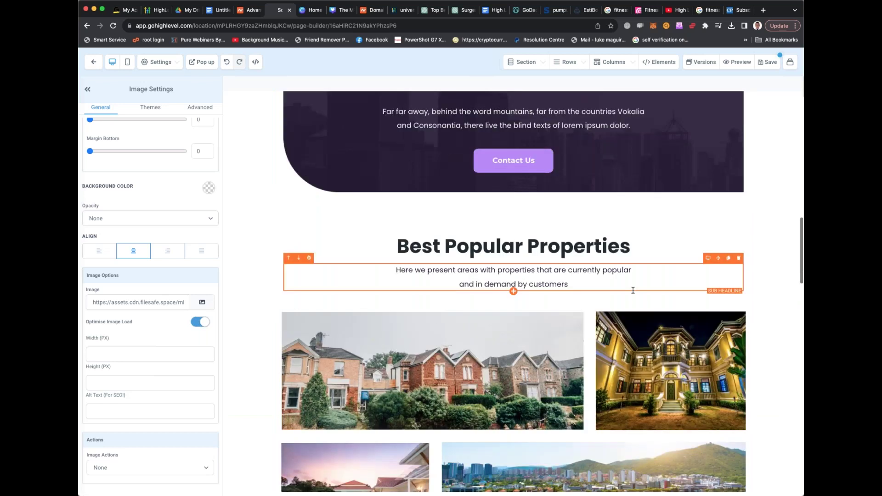
{"action": "scroll", "coordinate": [632, 290], "scroll_direction": "down", "scroll_amount": 8}
Save the landing page to bring up its SEO Meta Data panel
{"action": "scroll", "coordinate": [627, 288], "scroll_direction": "up", "scroll_amount": 15}
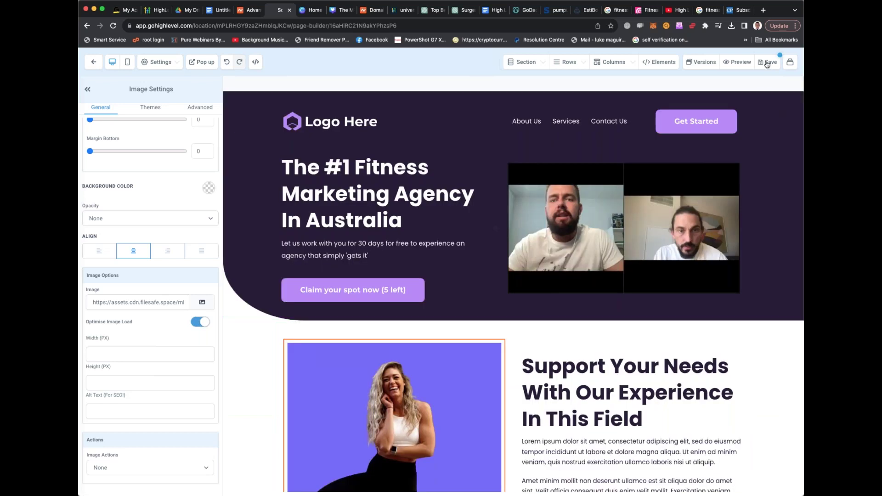
{"action": "left_click", "coordinate": [767, 64]}
{"action": "left_click", "coordinate": [767, 64]}
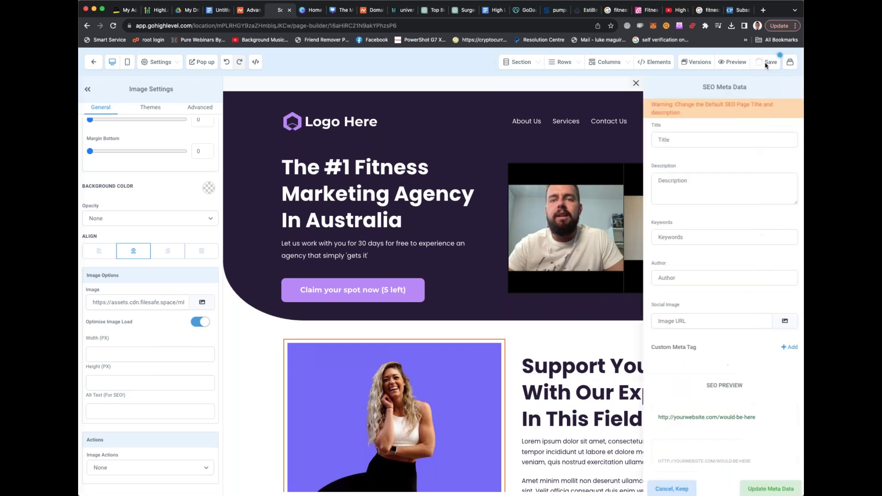
Replace the draft 'Fitness agency 1' title with 'We are the leaders in fitness marketing and online reputation management.'
{"action": "left_click", "coordinate": [684, 140]}
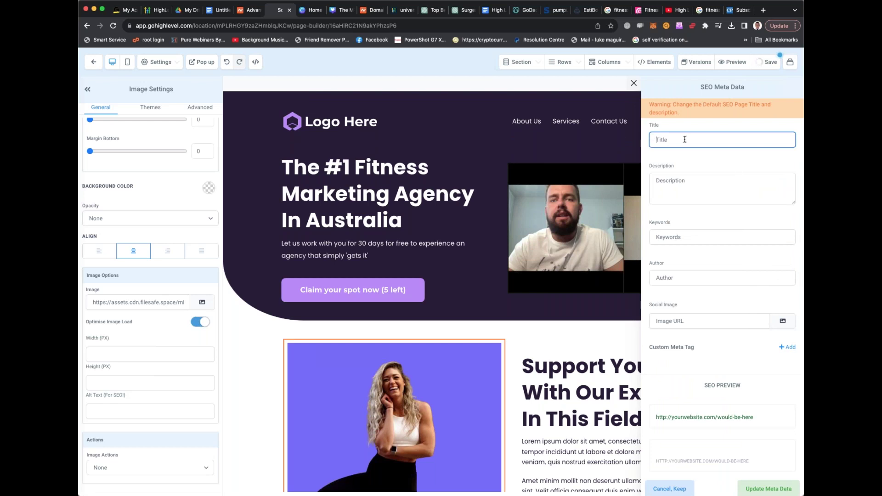
{"action": "type", "text": "Fitness a"}
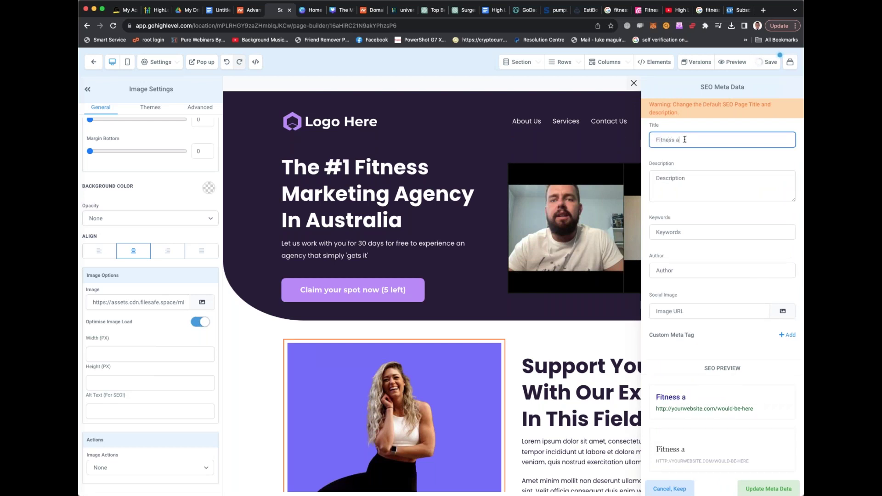
{"action": "type", "text": "gency 1"}
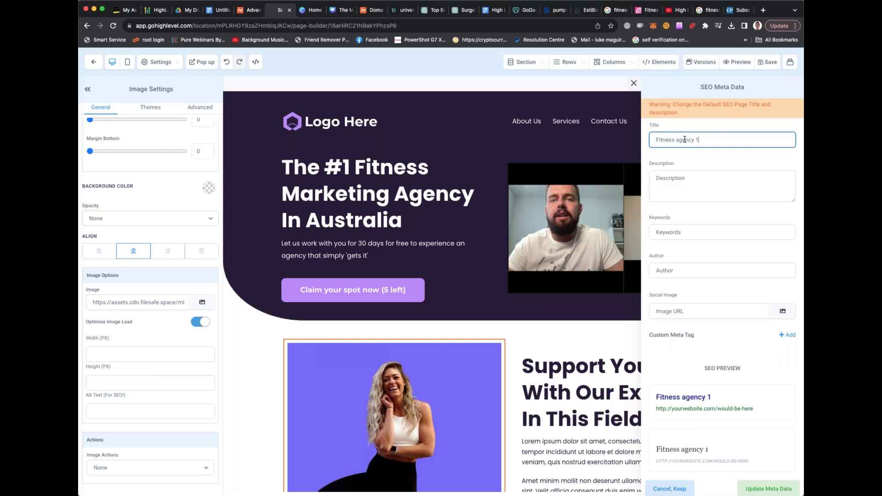
{"action": "left_click", "coordinate": [708, 185]}
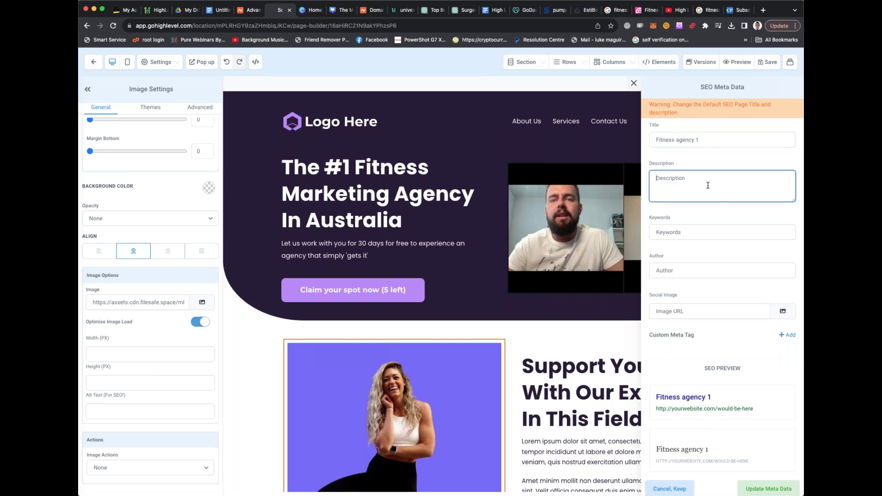
{"action": "left_click", "coordinate": [719, 143]}
{"action": "type", "text": "the numb"}
{"action": "key", "text": "super+a"}
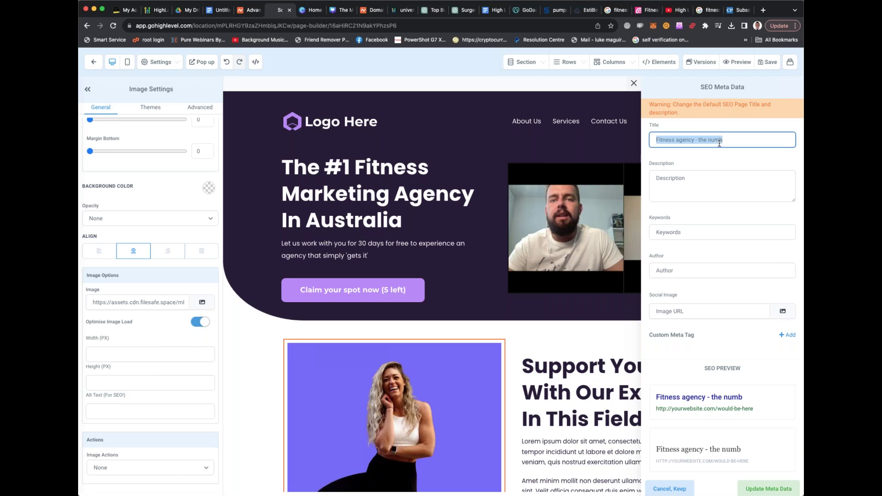
{"action": "type", "text": "We are the leaders "}
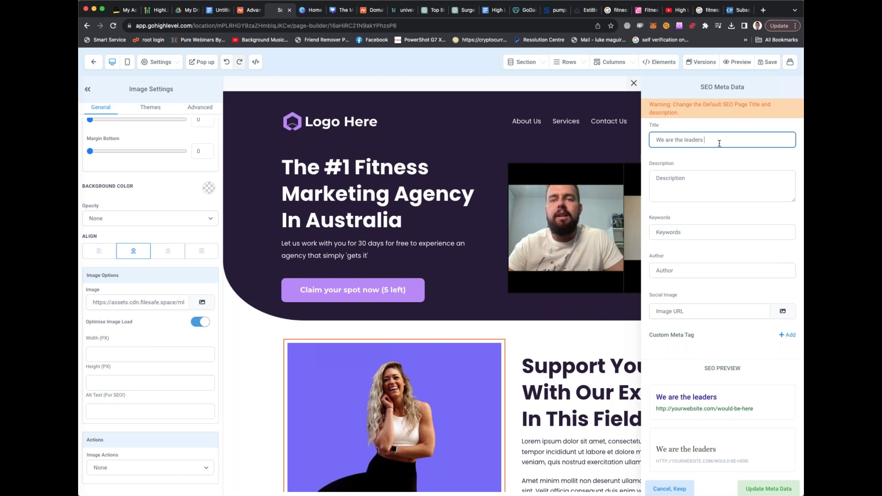
{"action": "type", "text": "in fitness mark"}
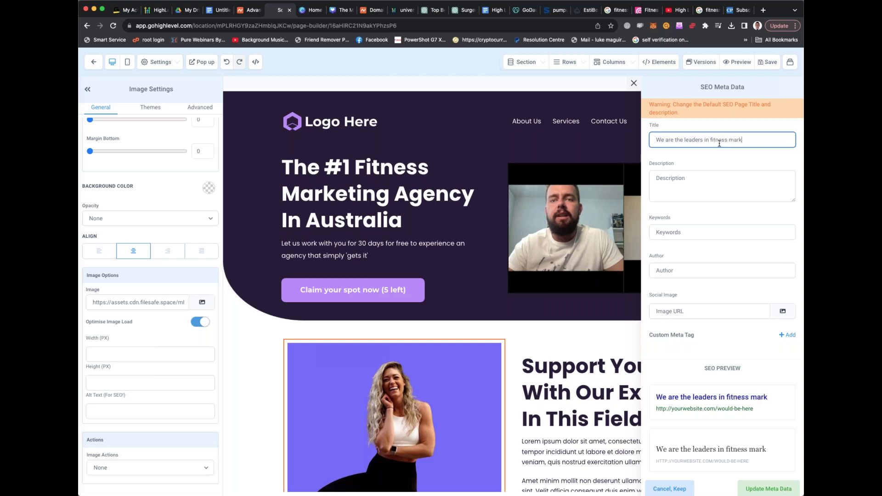
{"action": "type", "text": "eting and online"}
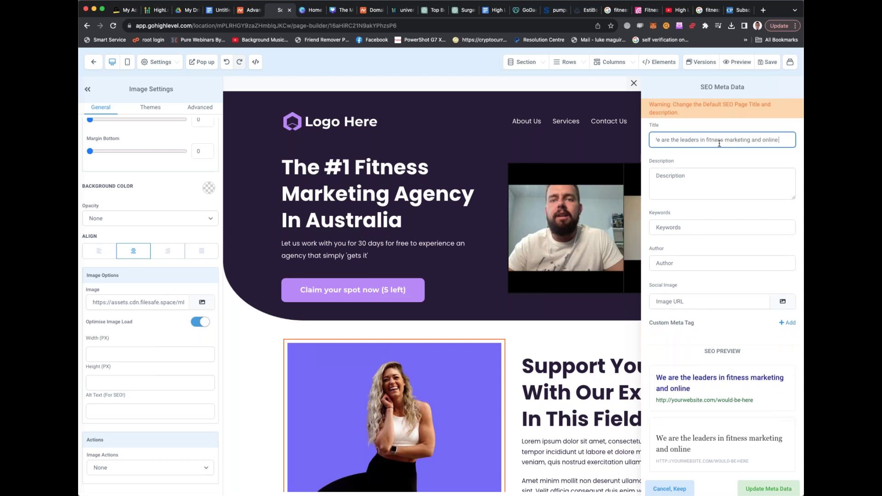
{"action": "type", "text": " reputa"}
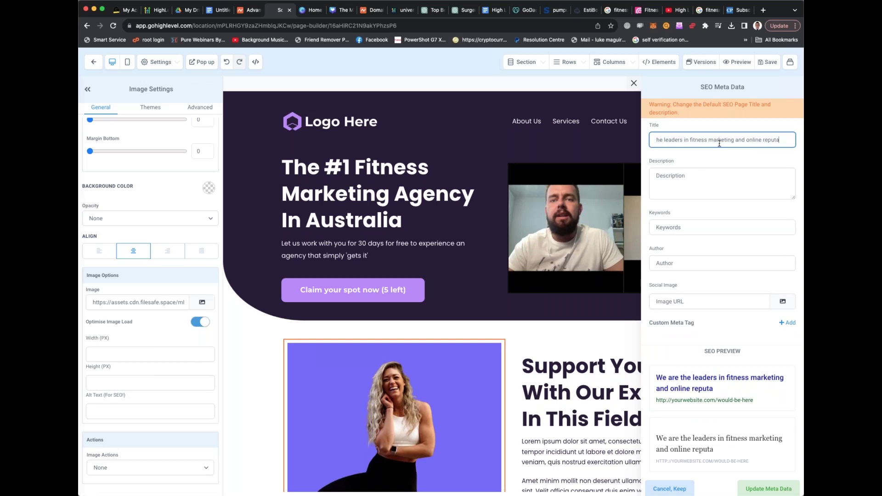
{"action": "type", "text": "tion management."}
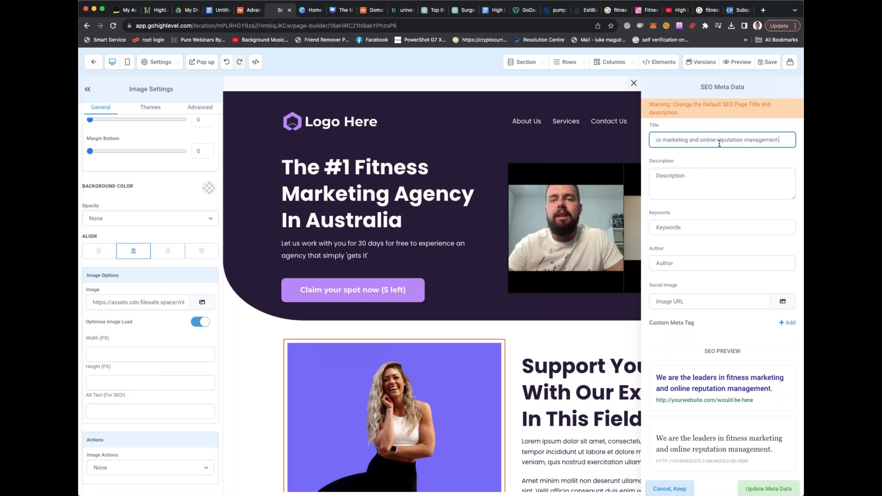
Describe bringing clients and traffic to fitness clubs with automation software, ending 'Try us for 30 days free'
{"action": "left_click", "coordinate": [727, 173]}
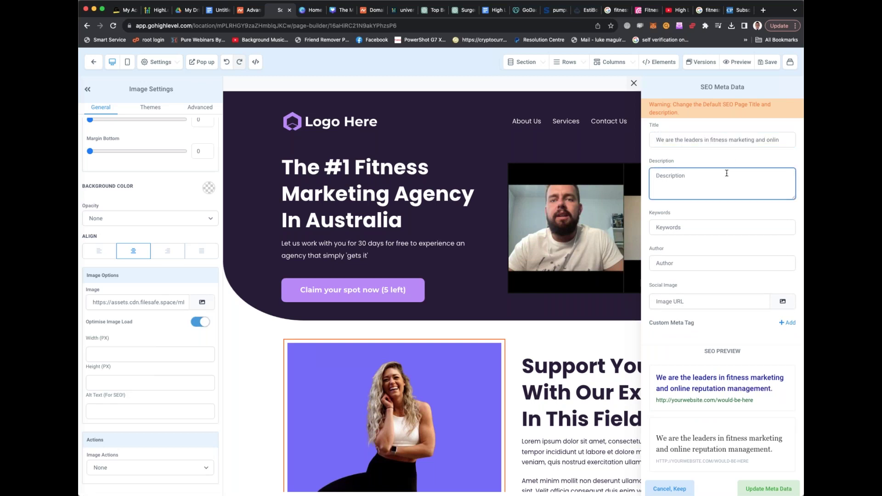
{"action": "type", "text": "We bring new clients and traffic to your"}
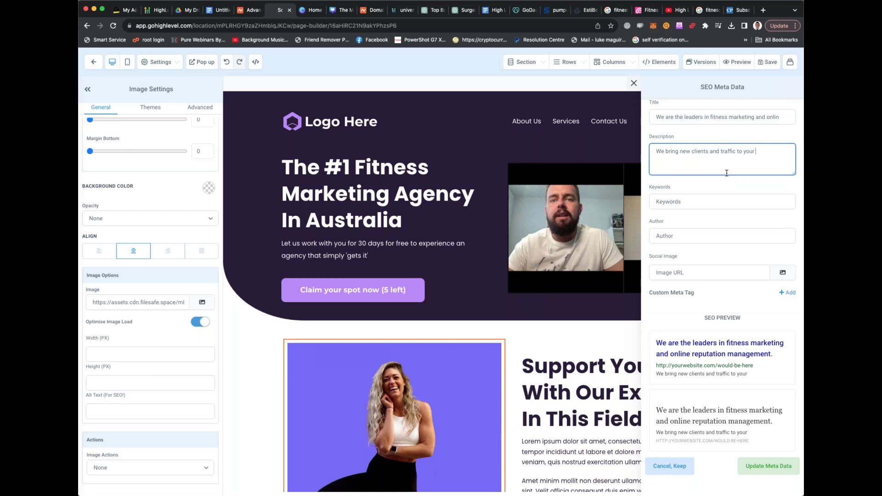
{"action": "type", "text": " fitness clubs along with"}
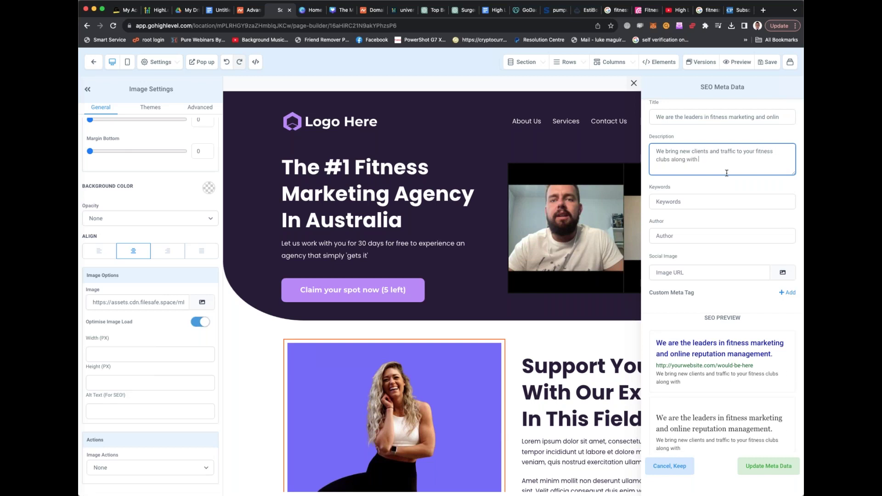
{"action": "type", "text": " setting you up systems"}
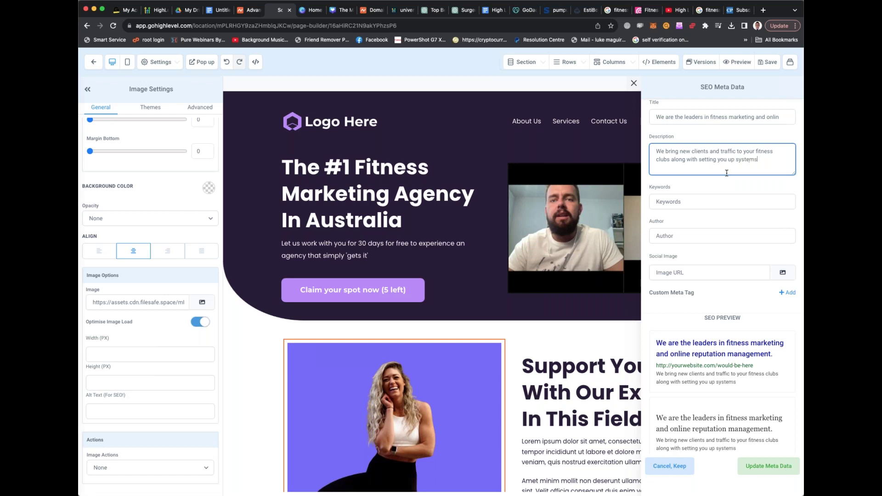
{"action": "type", "text": " with software that wi"}
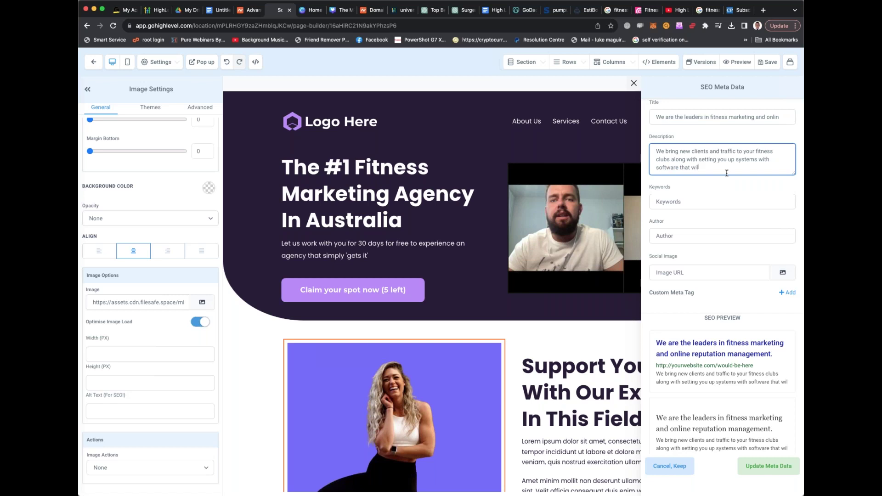
{"action": "type", "text": "l automate and imorove your"}
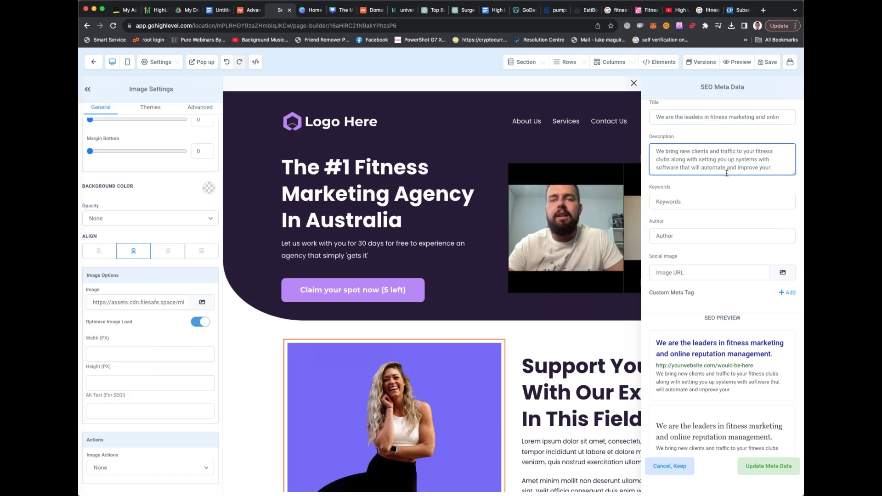
{"action": "type", "text": " onli"}
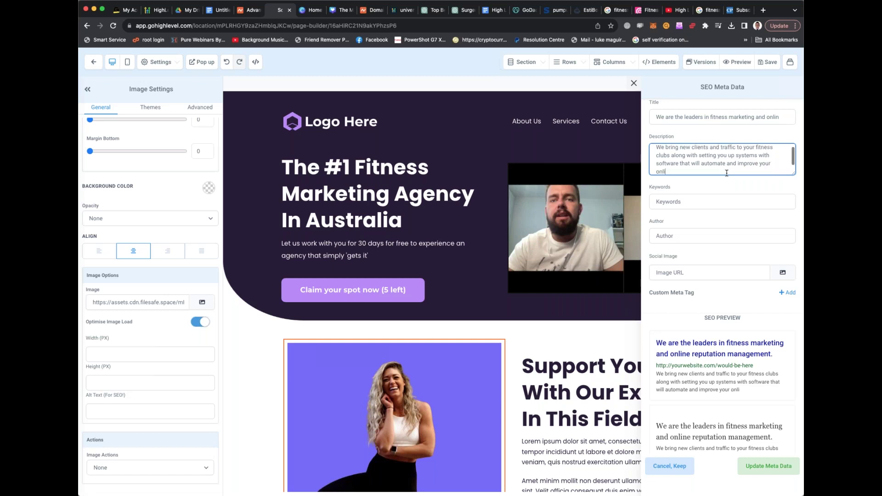
{"action": "type", "text": "ne traffic generation. Try us for 0"}
{"action": "type", "text": " days free ."}
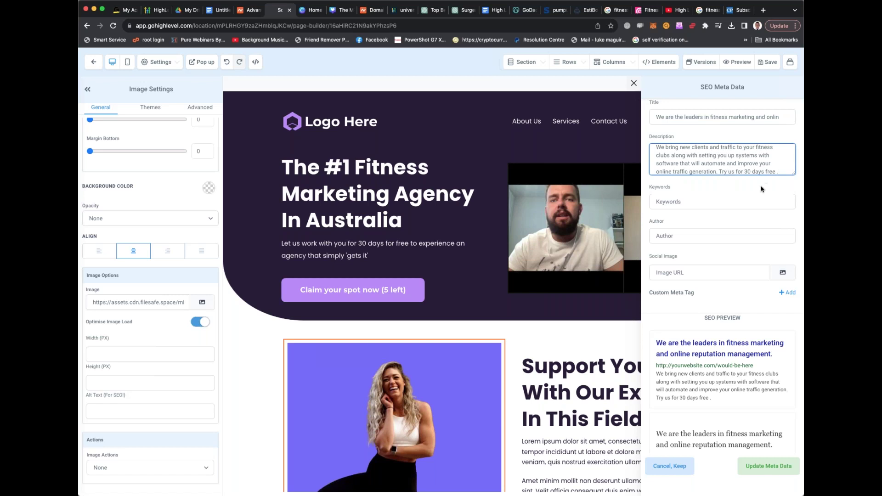
{"action": "left_click", "coordinate": [696, 202]}
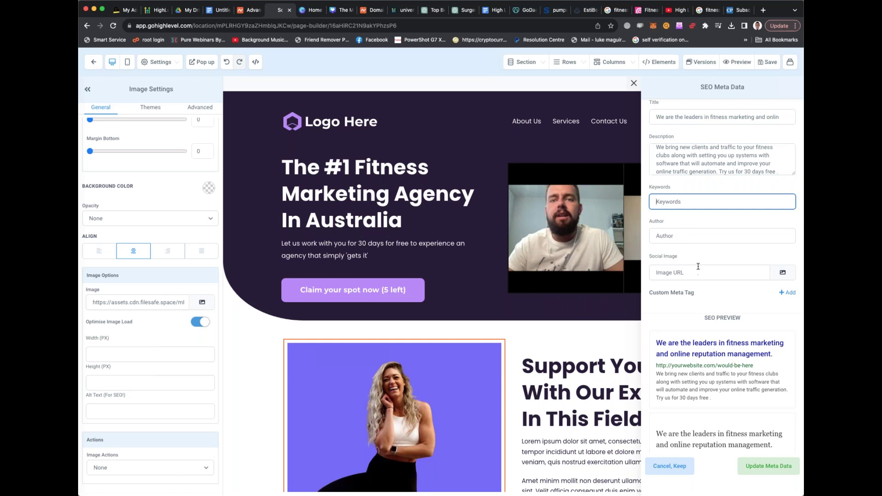
Enter keywords 'marketing fitness, gym owner marketing, social media marketing for my gym' and save the page
{"action": "left_click", "coordinate": [688, 238]}
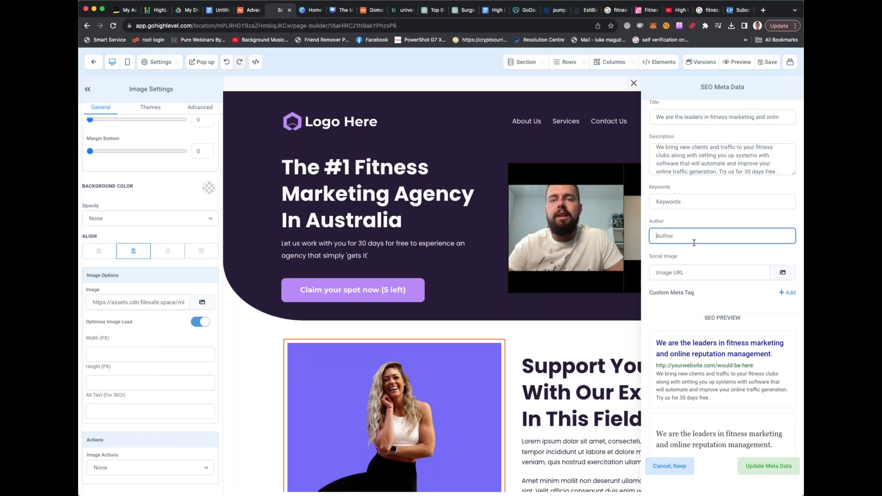
{"action": "left_click", "coordinate": [692, 204]}
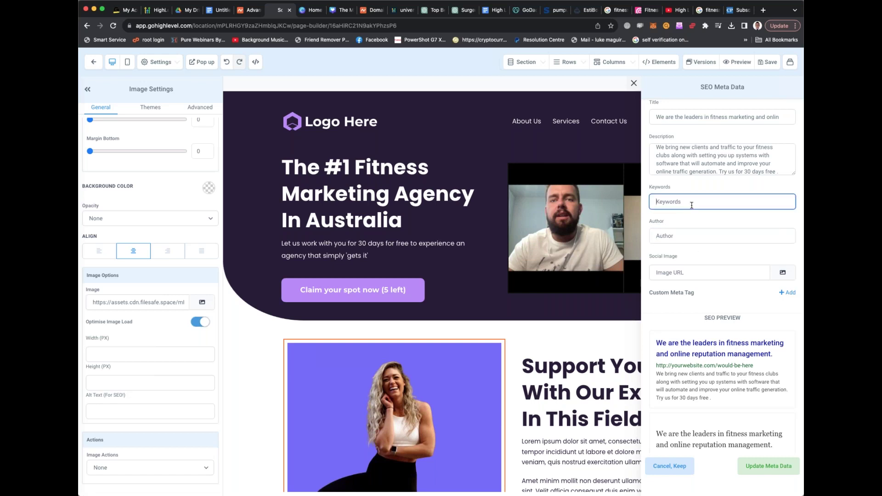
{"action": "type", "text": "marketing fitness, gym fitnes"}
{"action": "key", "text": "BackSpace"}
{"action": "type", "text": "owne"}
{"action": "type", "text": "r marketing"}
{"action": "type", "text": ", social media marketin"}
{"action": "type", "text": "g for"}
{"action": "type", "text": " my gym,"}
{"action": "left_click", "coordinate": [771, 62]}
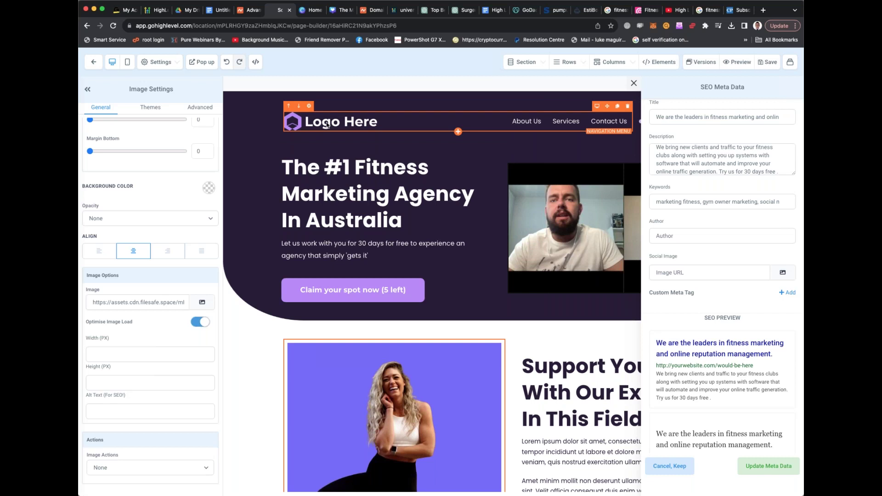
Recheck the Namecheap domain details and ChatGPT's domain ideas, ending on Canva's home page
{"action": "left_click", "coordinate": [312, 10]}
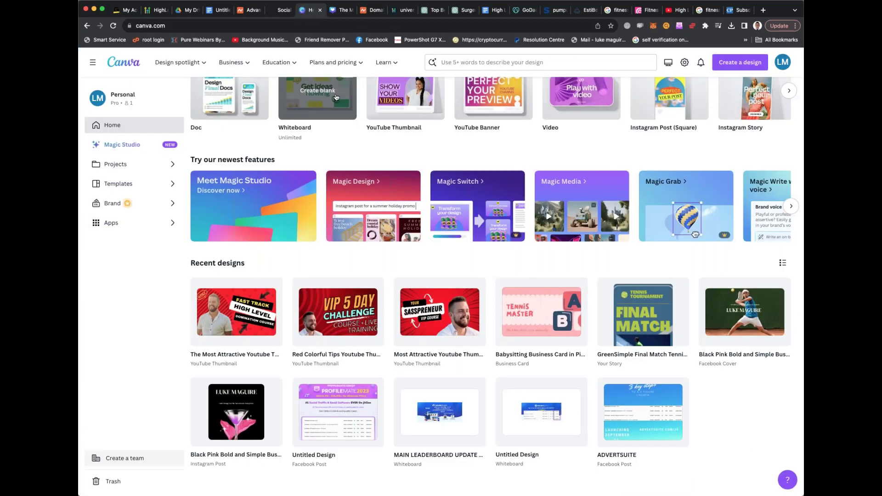
{"action": "scroll", "coordinate": [334, 98], "scroll_direction": "up", "scroll_amount": 3}
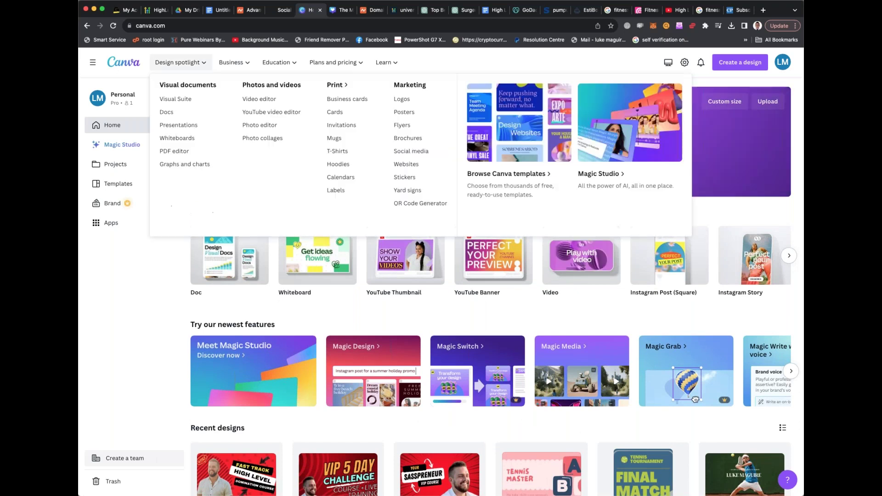
{"action": "left_click", "coordinate": [280, 11]}
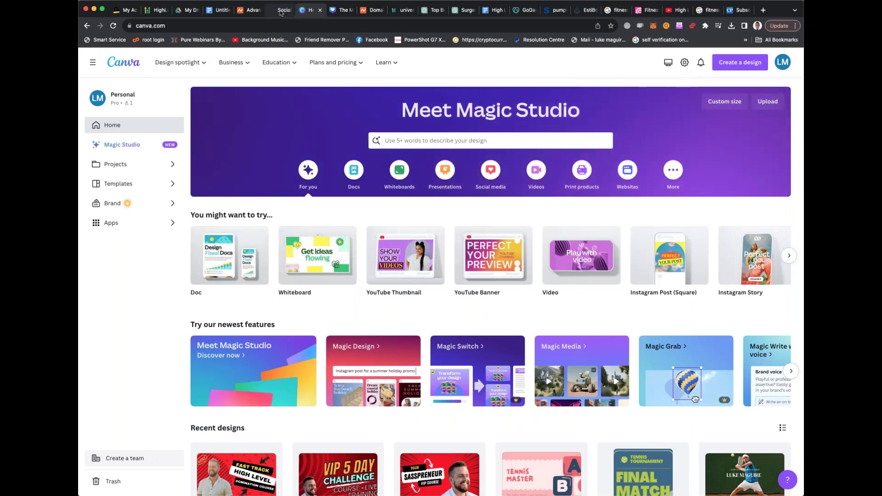
{"action": "left_click", "coordinate": [309, 10]}
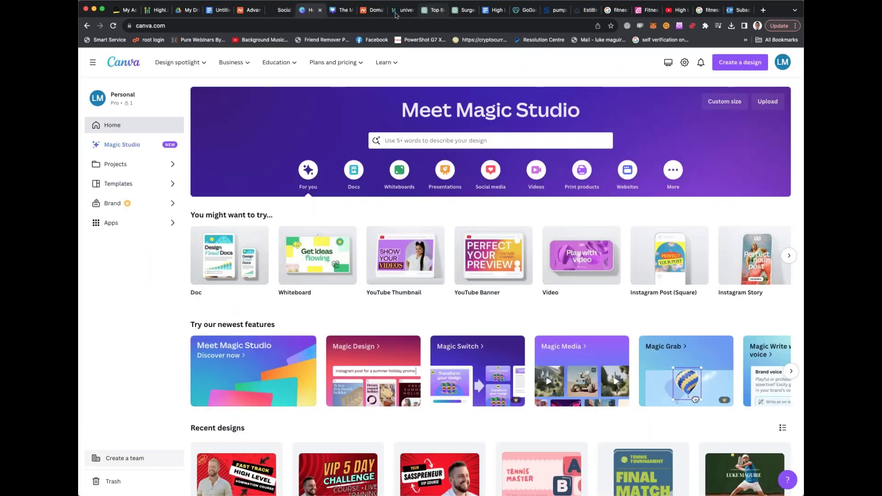
{"action": "left_click", "coordinate": [373, 11]}
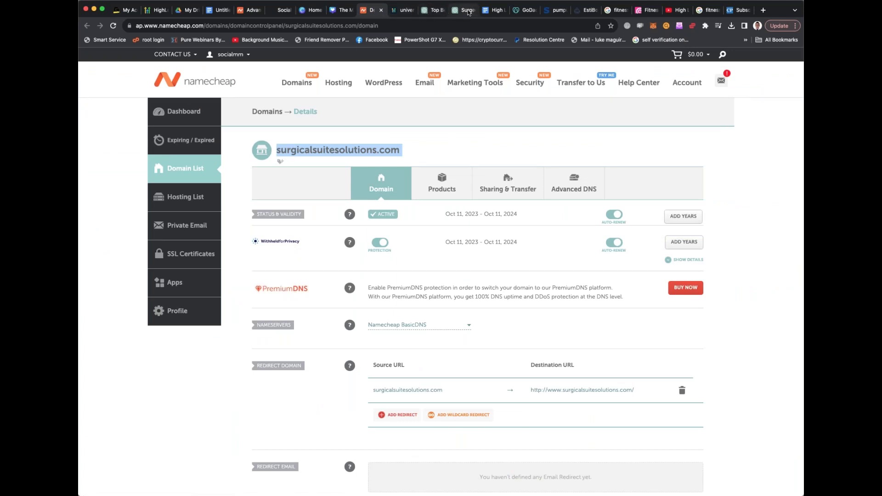
{"action": "left_click", "coordinate": [430, 10]}
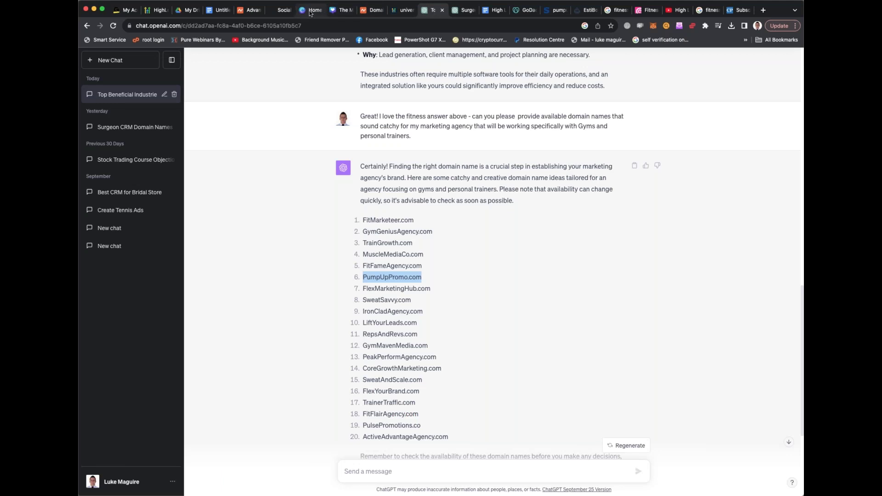
{"action": "left_click", "coordinate": [310, 13]}
{"action": "mouse_move", "coordinate": [334, 63]}
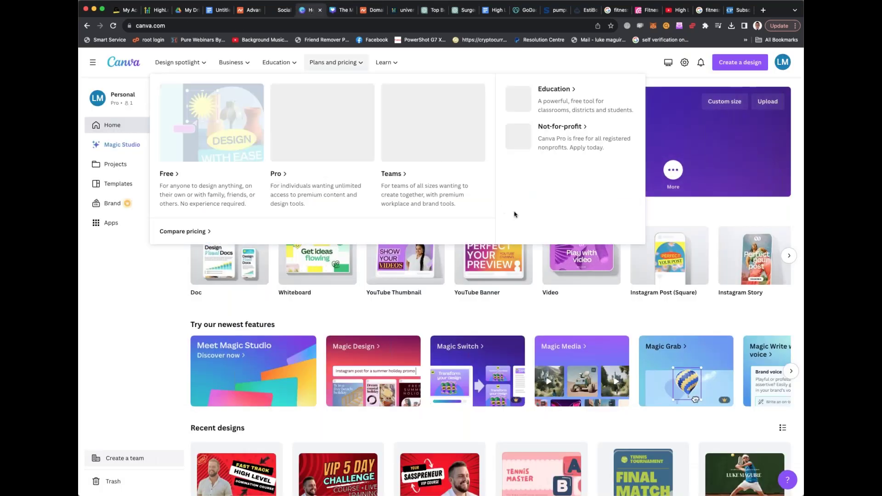
Search Canva templates for 'pump up promo logo' and browse the results
{"action": "left_click", "coordinate": [461, 139]}
{"action": "type", "text": "pump up promo"}
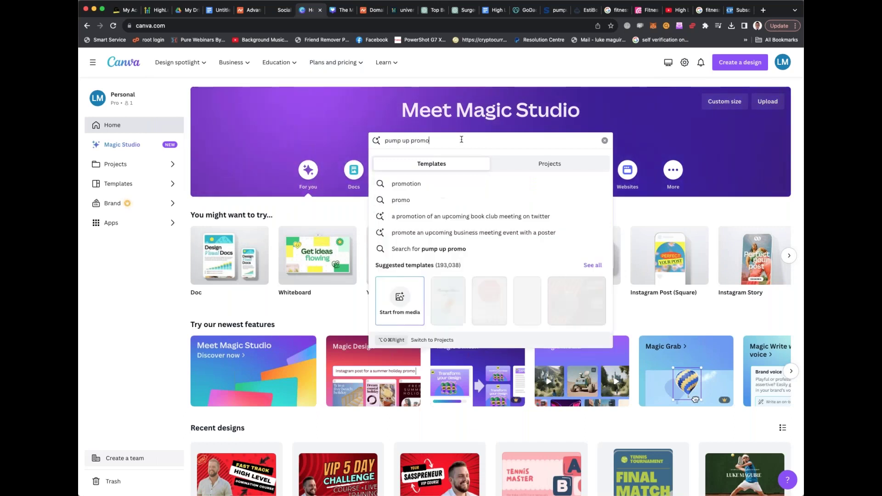
{"action": "type", "text": " logo"}
{"action": "key", "text": "Return"}
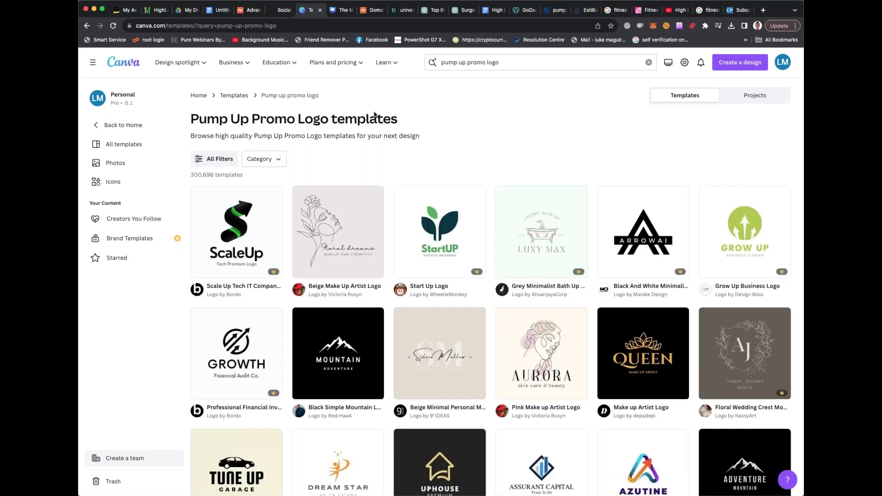
{"action": "scroll", "coordinate": [374, 115], "scroll_direction": "down", "scroll_amount": 3}
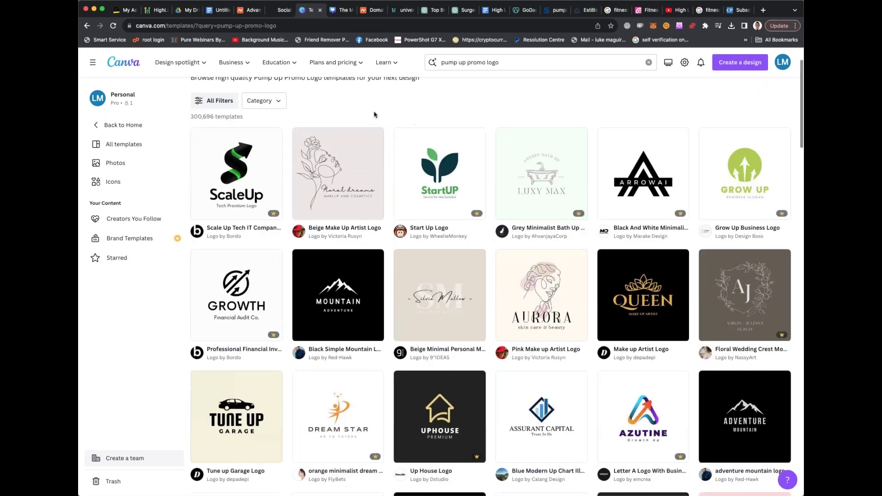
{"action": "scroll", "coordinate": [389, 105], "scroll_direction": "up", "scroll_amount": 4}
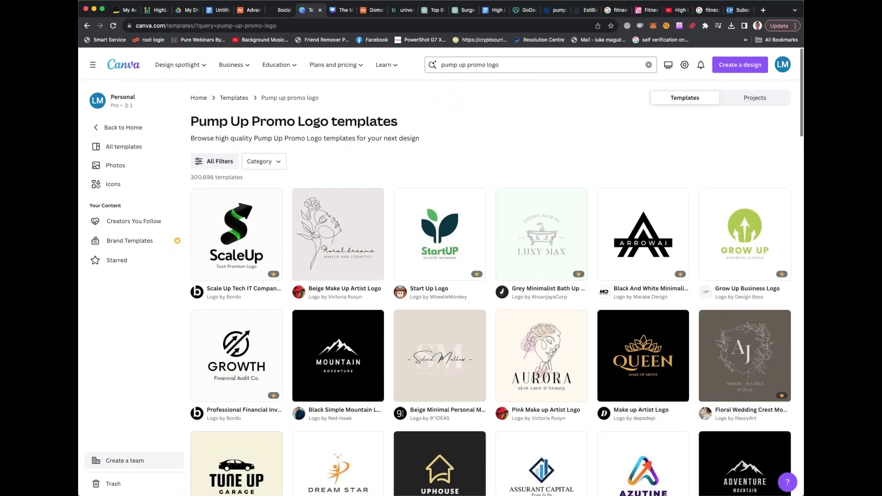
Search instead for 'social media agency logo generation' templates and browse them
{"action": "left_click", "coordinate": [491, 65]}
{"action": "type", "text": "social media aeg"}
{"action": "key", "text": "BackSpace"}
{"action": "key", "text": "BackSpace"}
{"action": "type", "text": "gency logo gener"}
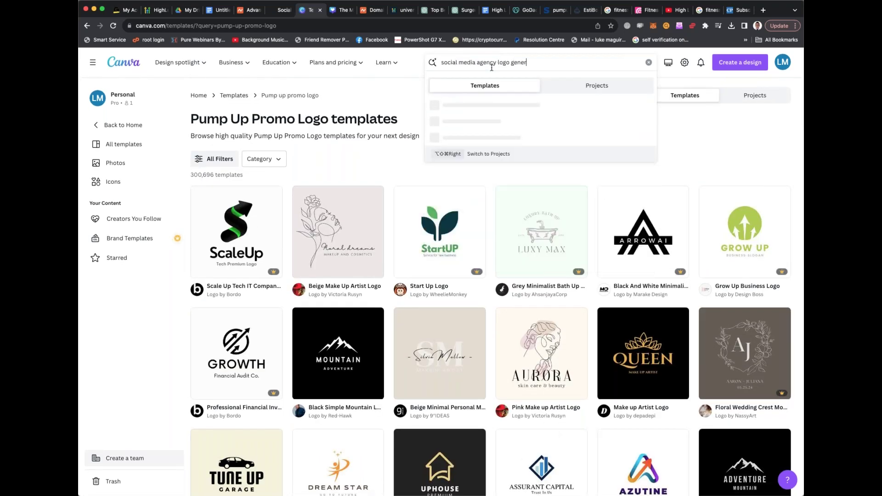
{"action": "type", "text": "ation"}
{"action": "key", "text": "Return"}
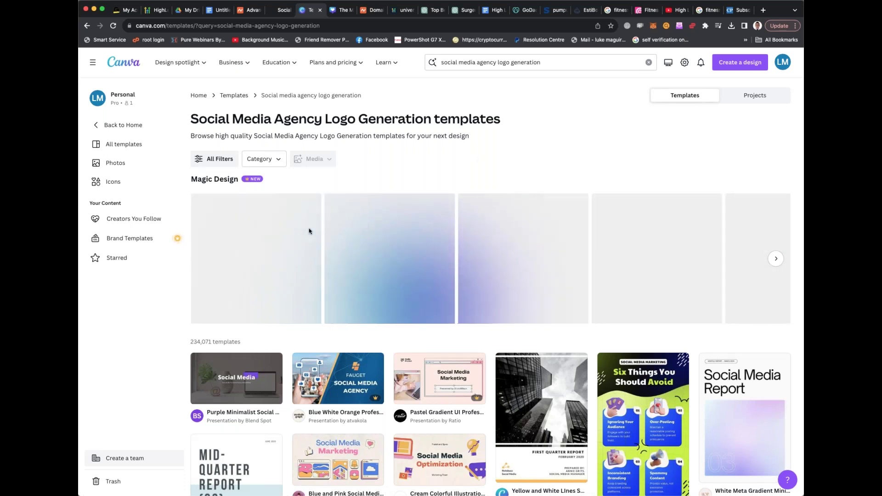
{"action": "scroll", "coordinate": [309, 231], "scroll_direction": "down", "scroll_amount": 2}
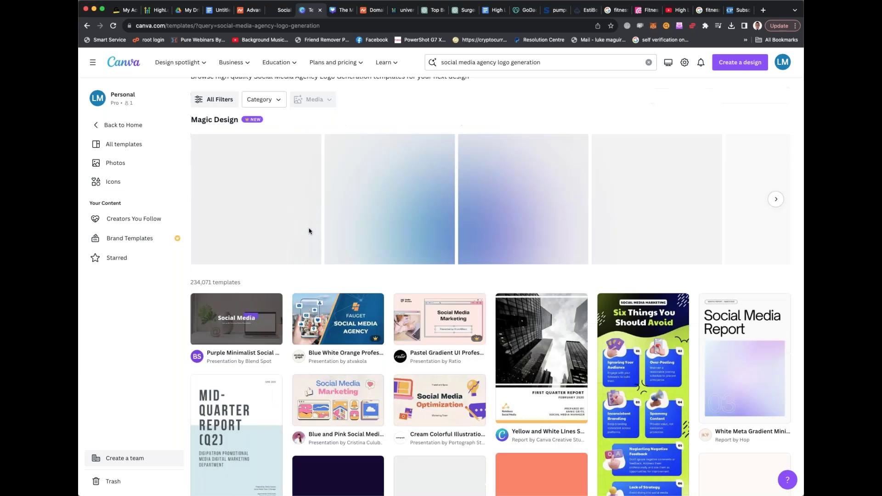
{"action": "scroll", "coordinate": [308, 232], "scroll_direction": "down", "scroll_amount": 7}
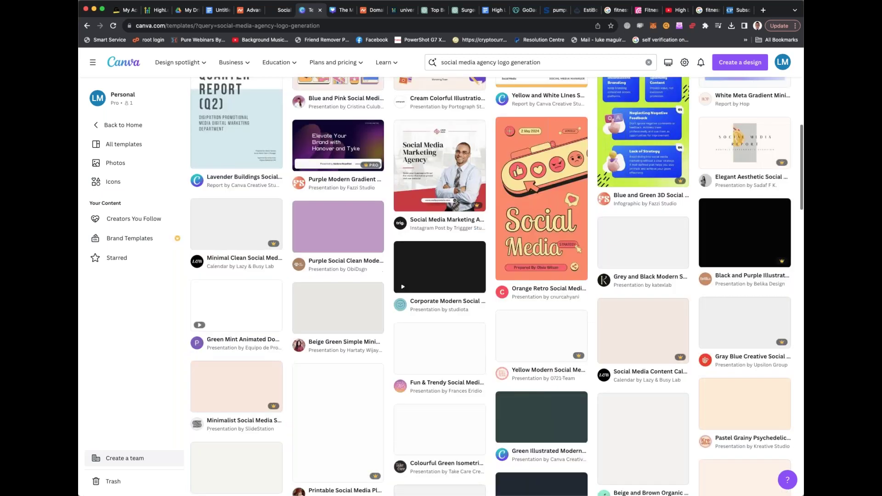
{"action": "scroll", "coordinate": [441, 275], "scroll_direction": "up", "scroll_amount": 9}
{"action": "scroll", "coordinate": [282, 163], "scroll_direction": "down", "scroll_amount": 1}
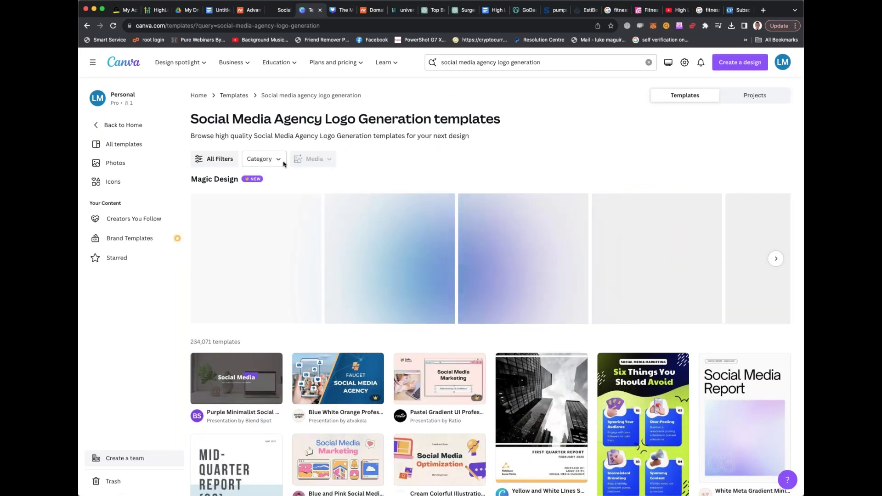
Filter the templates to Category Marketing > Logos and view the full Logos set
{"action": "left_click", "coordinate": [278, 161]}
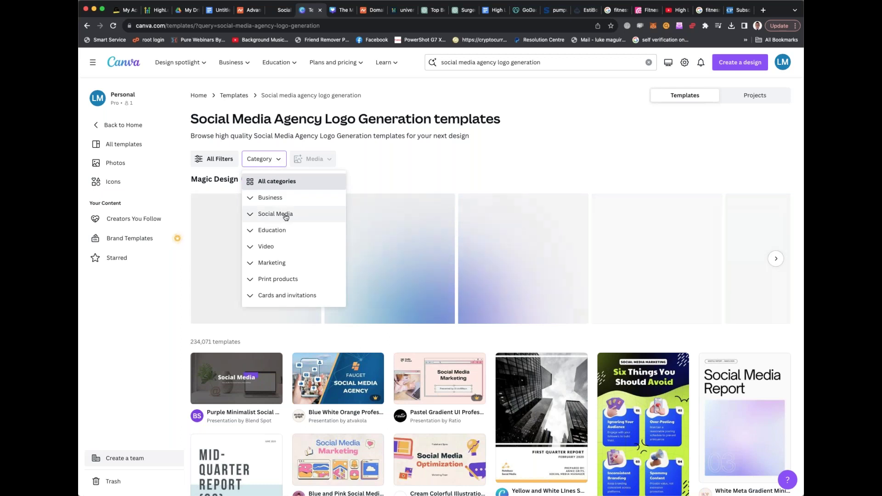
{"action": "left_click", "coordinate": [278, 262]}
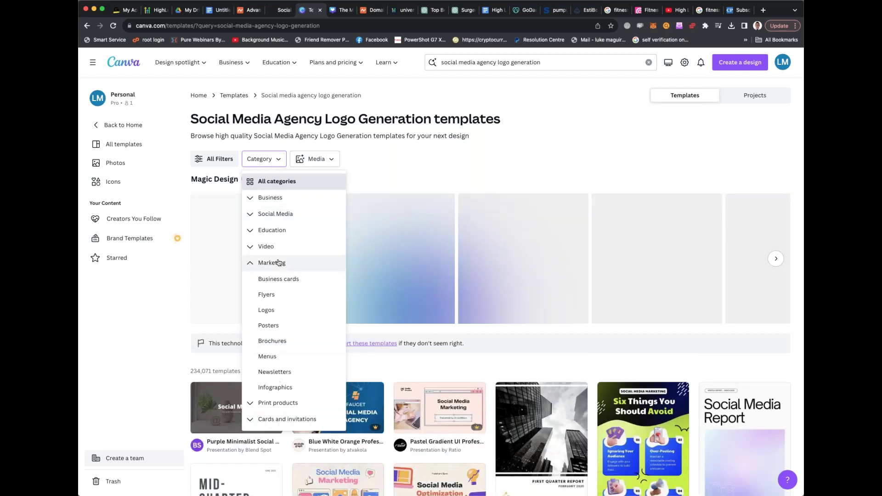
{"action": "left_click", "coordinate": [266, 310]}
{"action": "scroll", "coordinate": [273, 312], "scroll_direction": "down", "scroll_amount": 2}
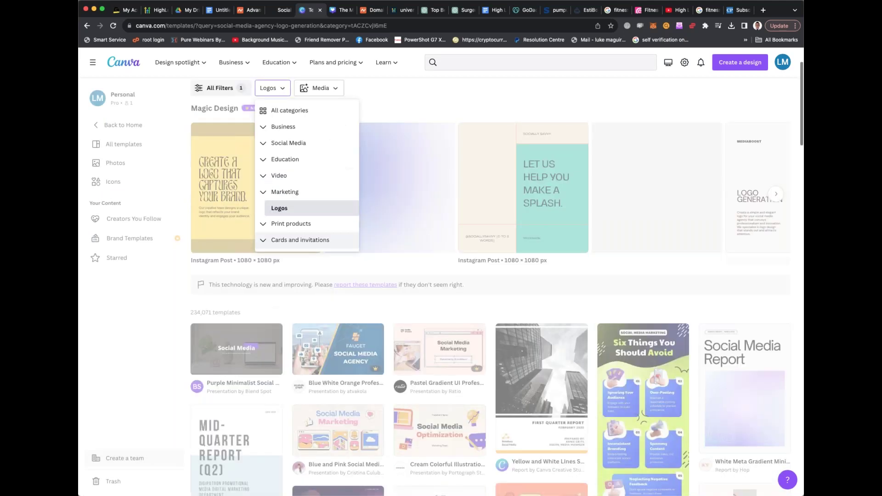
{"action": "left_click", "coordinate": [300, 209]}
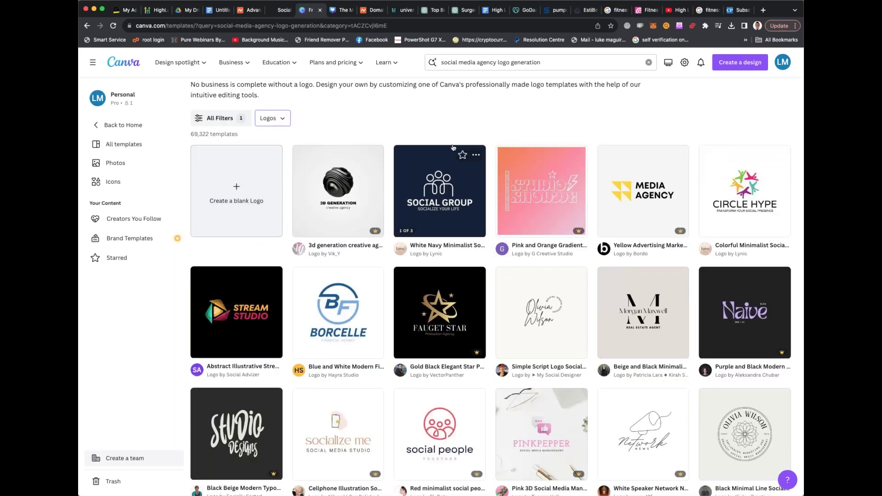
{"action": "scroll", "coordinate": [453, 147], "scroll_direction": "down", "scroll_amount": 6}
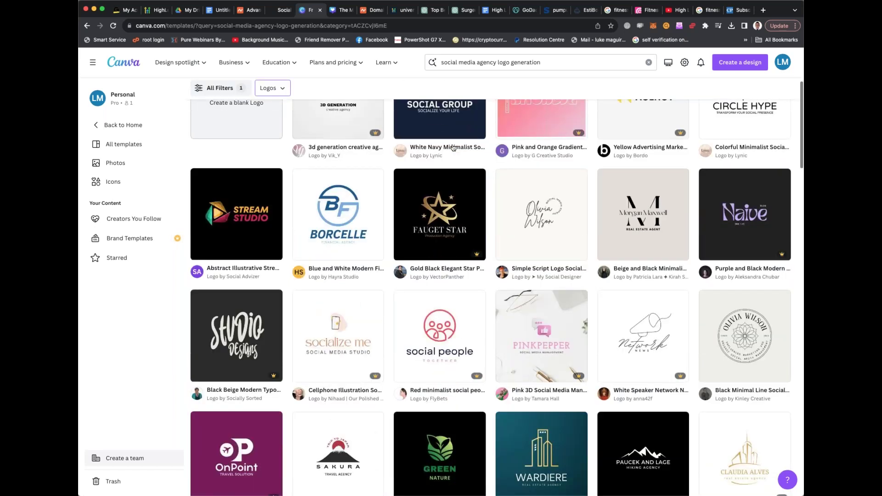
{"action": "scroll", "coordinate": [453, 147], "scroll_direction": "down", "scroll_amount": 6}
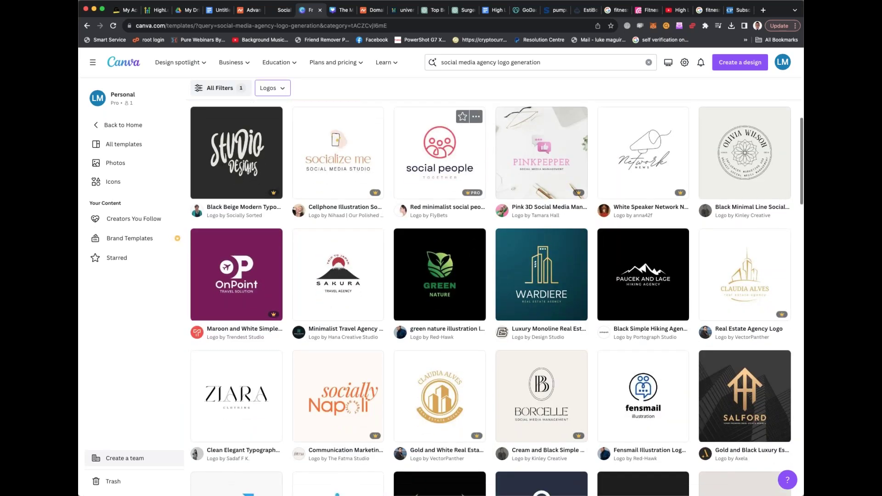
{"action": "scroll", "coordinate": [452, 230], "scroll_direction": "down", "scroll_amount": 7}
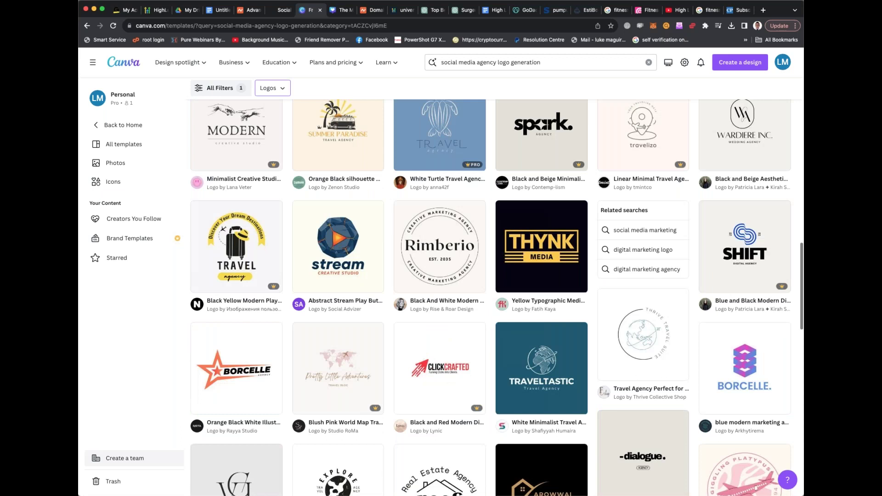
{"action": "scroll", "coordinate": [453, 230], "scroll_direction": "up", "scroll_amount": 2}
{"action": "scroll", "coordinate": [440, 230], "scroll_direction": "up", "scroll_amount": 15}
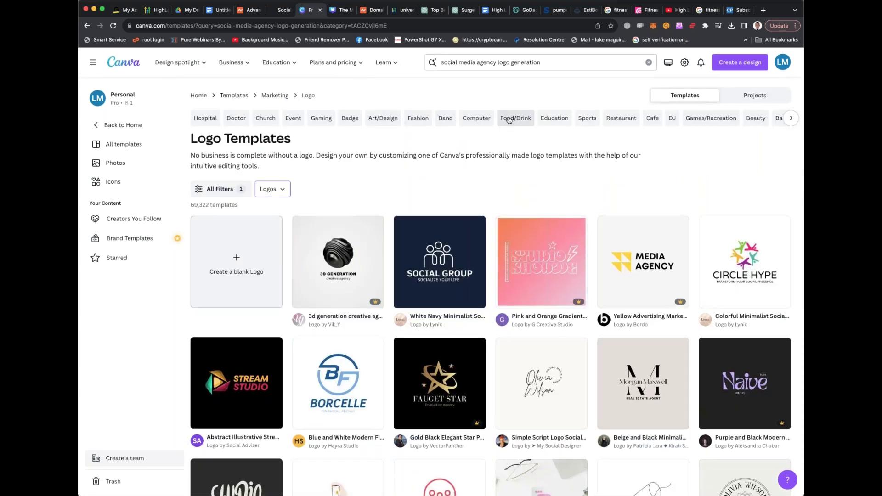
Narrow the logo templates to Sports logos
{"action": "left_click", "coordinate": [587, 118]}
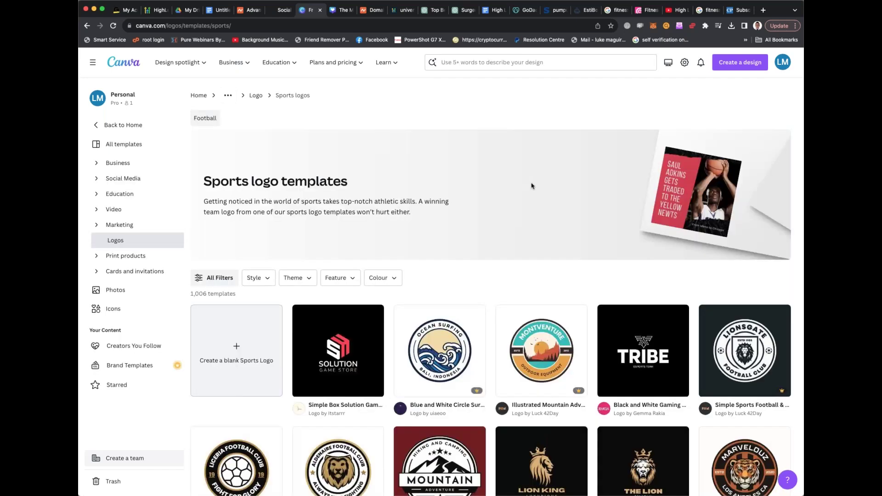
{"action": "scroll", "coordinate": [531, 185], "scroll_direction": "down", "scroll_amount": 3}
{"action": "scroll", "coordinate": [516, 186], "scroll_direction": "down", "scroll_amount": 5}
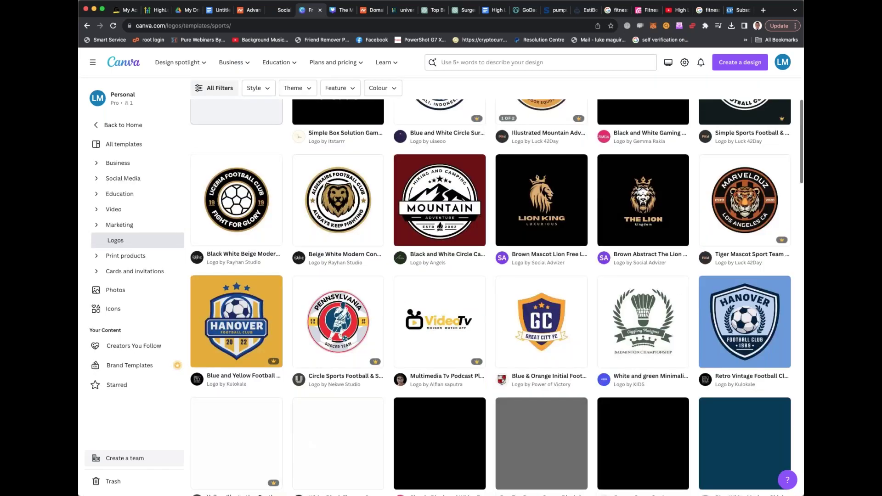
{"action": "scroll", "coordinate": [484, 208], "scroll_direction": "up", "scroll_amount": 8}
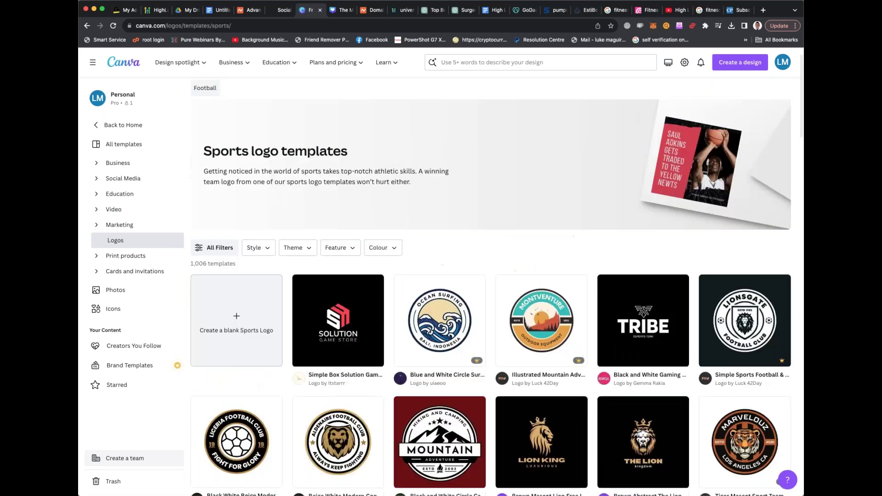
{"action": "scroll", "coordinate": [484, 208], "scroll_direction": "down", "scroll_amount": 1}
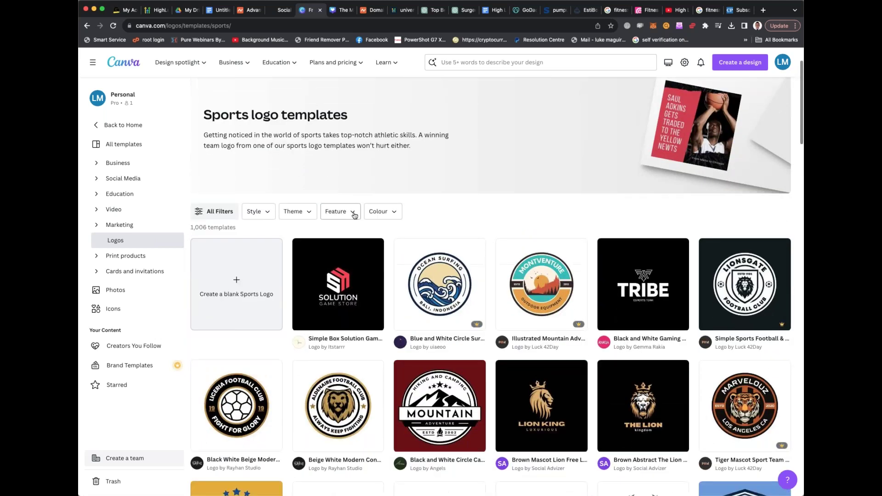
Apply the Sport theme filter (450 results) and open the running sport club logo preview
{"action": "left_click", "coordinate": [356, 212]}
{"action": "left_click", "coordinate": [311, 213]}
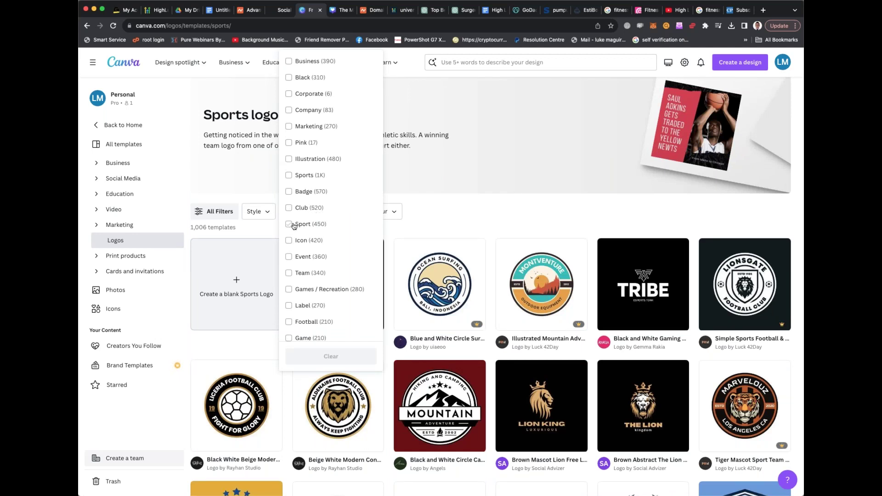
{"action": "left_click", "coordinate": [291, 225]}
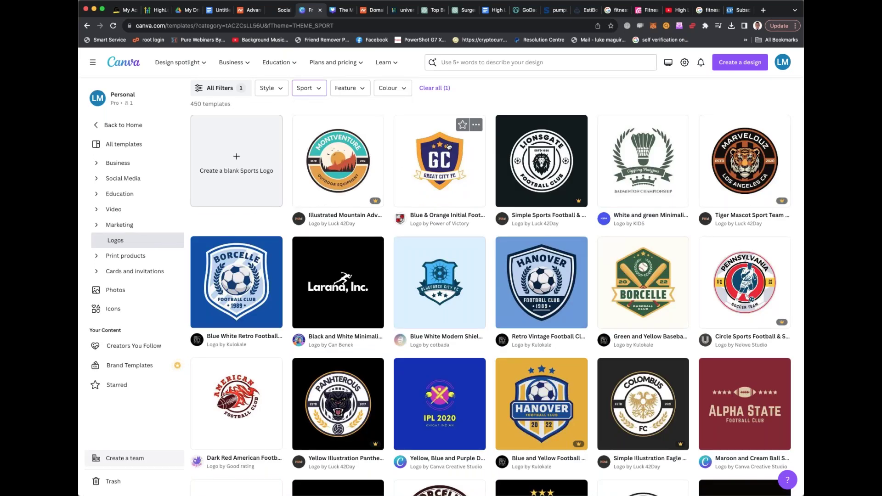
{"action": "scroll", "coordinate": [449, 147], "scroll_direction": "down", "scroll_amount": 1}
{"action": "scroll", "coordinate": [449, 146], "scroll_direction": "down", "scroll_amount": 10}
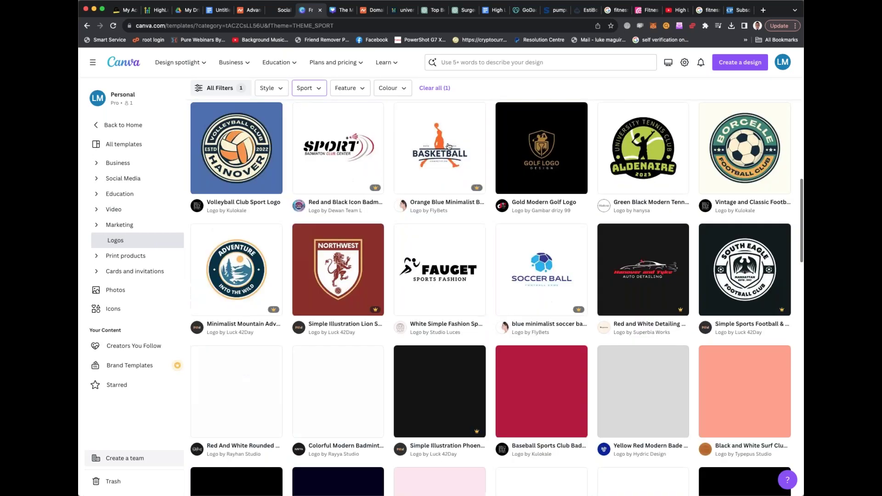
{"action": "scroll", "coordinate": [449, 146], "scroll_direction": "down", "scroll_amount": 2}
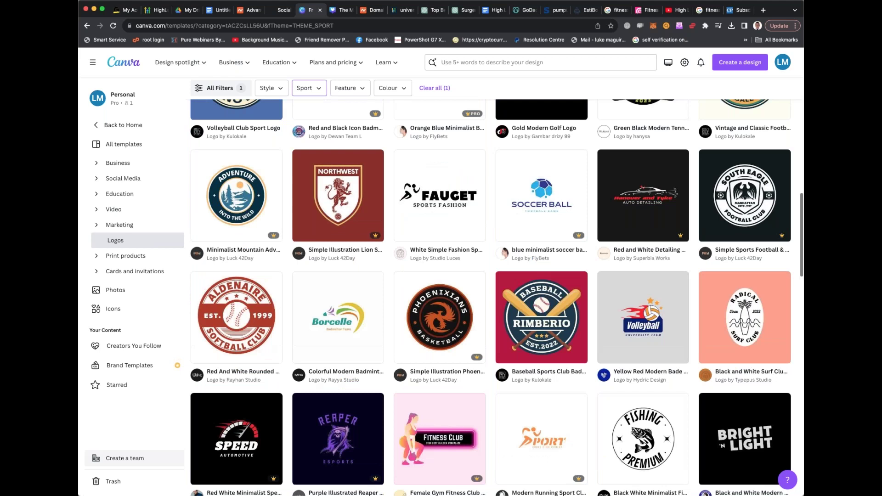
{"action": "scroll", "coordinate": [449, 146], "scroll_direction": "down", "scroll_amount": 1}
{"action": "scroll", "coordinate": [449, 146], "scroll_direction": "down", "scroll_amount": 3}
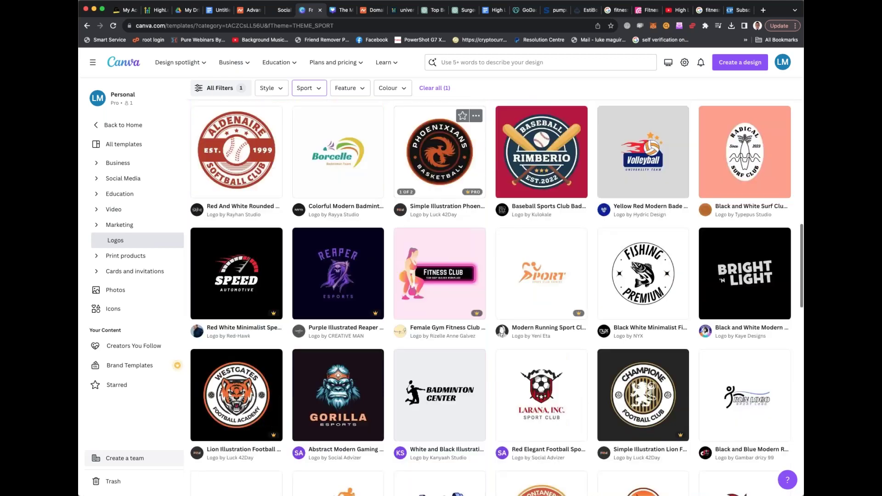
{"action": "scroll", "coordinate": [541, 257], "scroll_direction": "down", "scroll_amount": 1}
{"action": "left_click", "coordinate": [542, 221]}
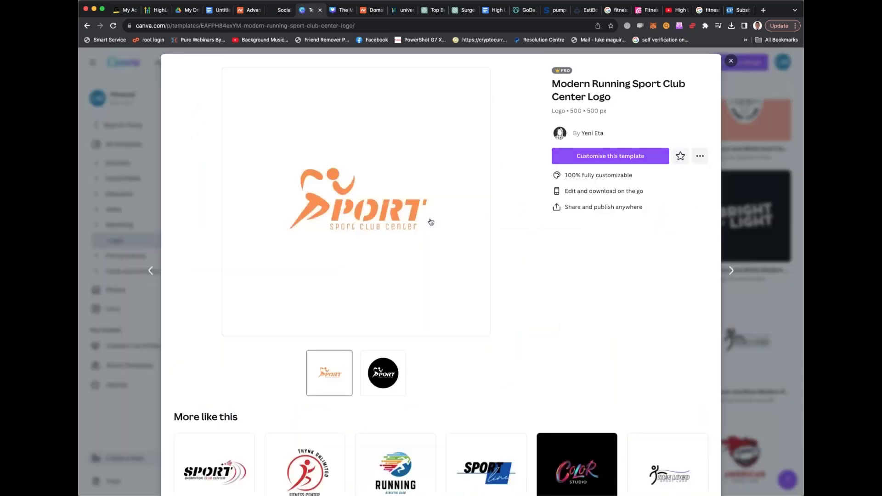
Customise the running sport logo, select its SPORT text, and try then dismiss Magic Write
{"action": "left_click", "coordinate": [456, 246]}
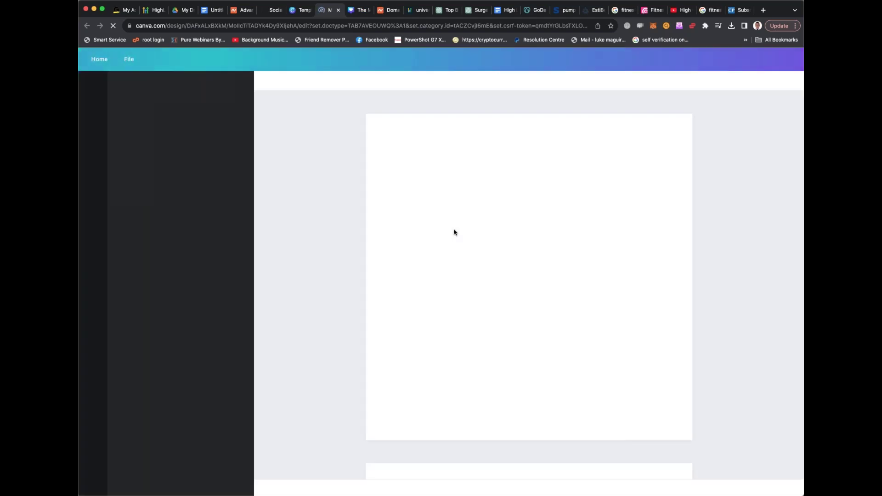
{"action": "left_click", "coordinate": [519, 273]}
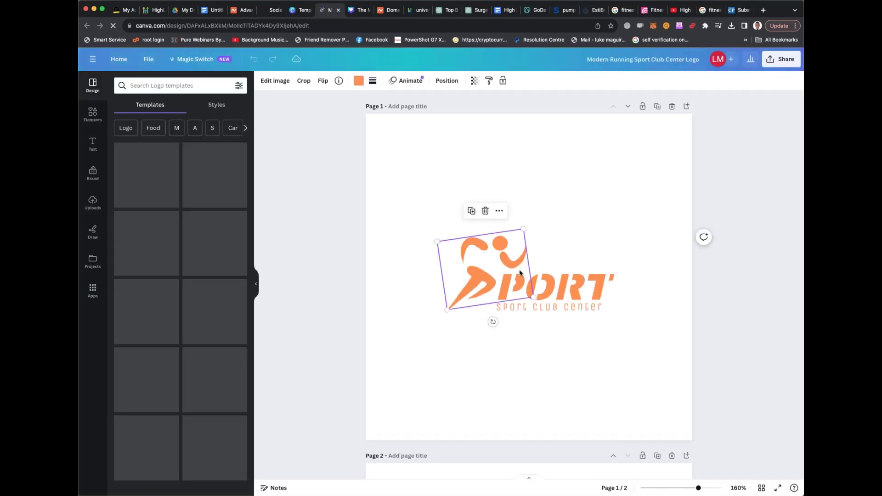
{"action": "left_click", "coordinate": [573, 284]}
{"action": "left_click", "coordinate": [572, 283]}
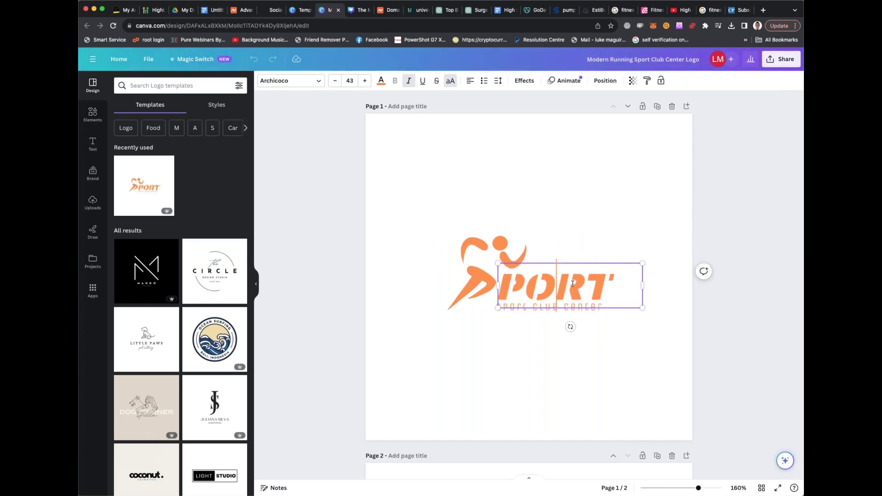
{"action": "left_click", "coordinate": [600, 244]}
{"action": "left_click", "coordinate": [584, 288]}
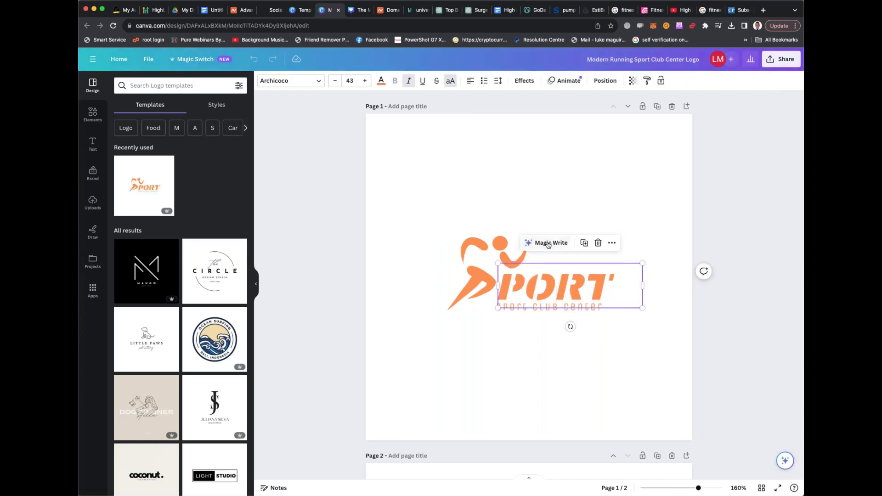
{"action": "left_click", "coordinate": [548, 245]}
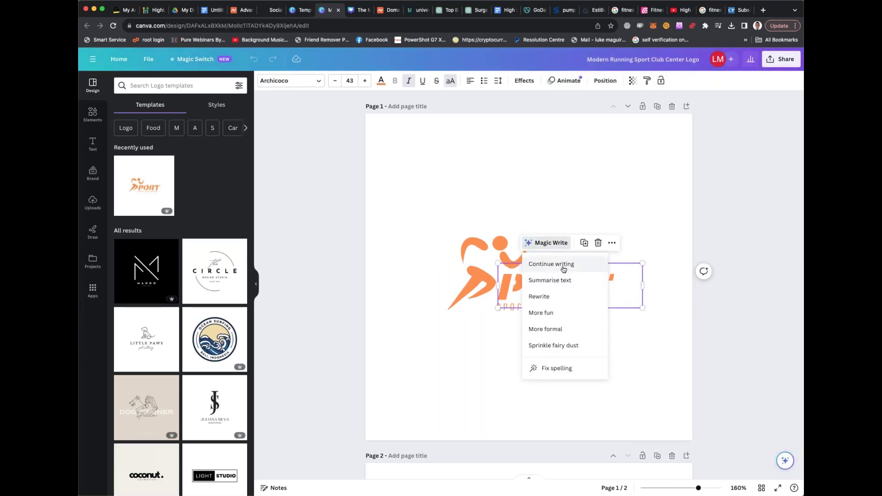
{"action": "left_click", "coordinate": [542, 296]}
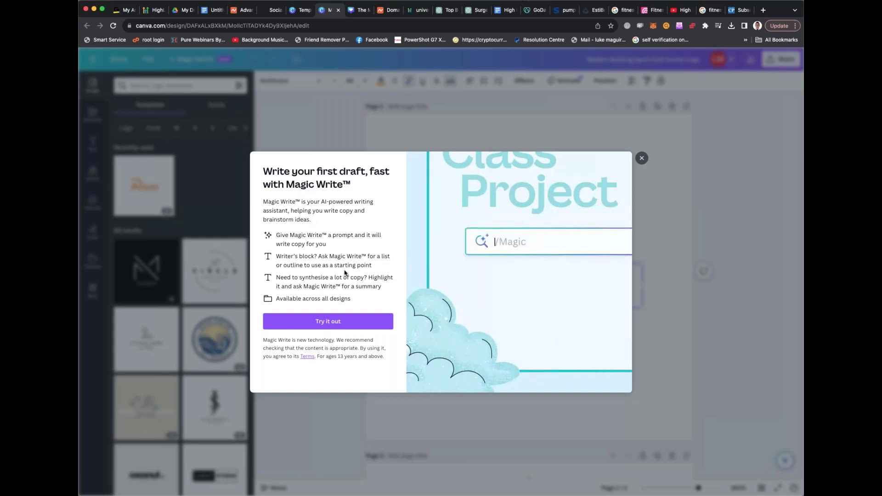
{"action": "key", "text": "Escape"}
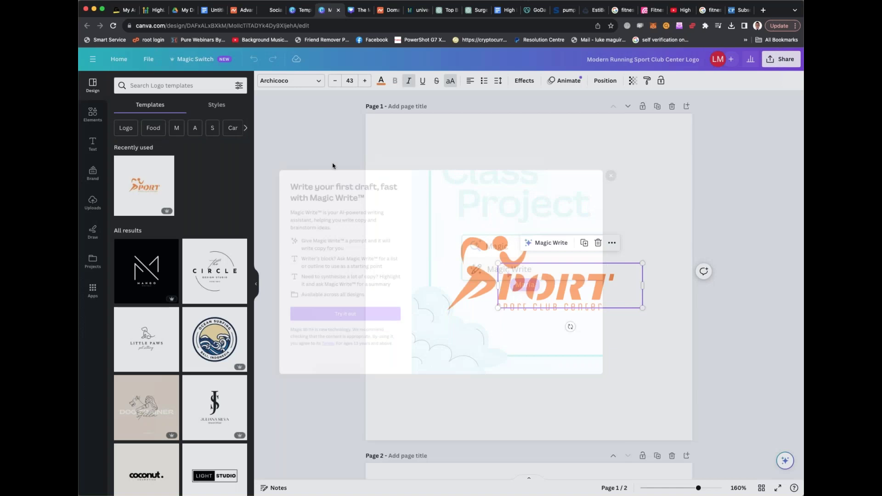
Swap the page to the black M-letter MANGO logo template
{"action": "left_click", "coordinate": [148, 84]}
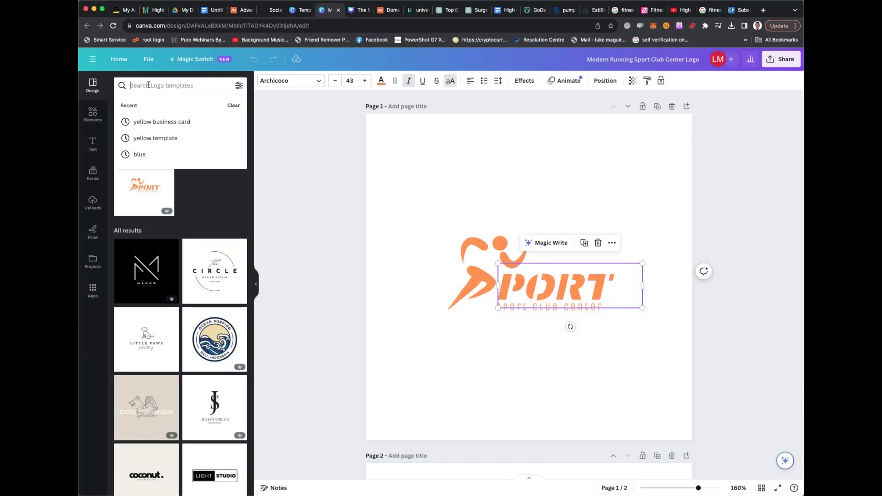
{"action": "left_click", "coordinate": [198, 215]}
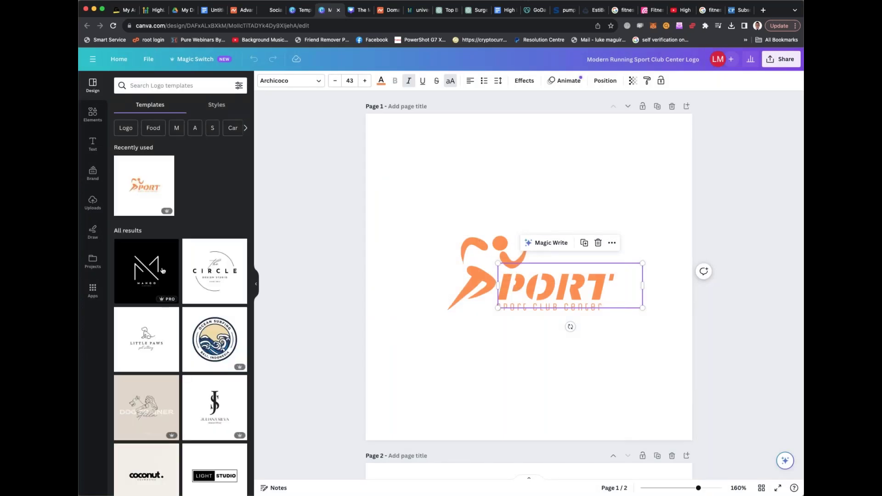
{"action": "left_click", "coordinate": [146, 271]}
{"action": "left_click", "coordinate": [521, 266]}
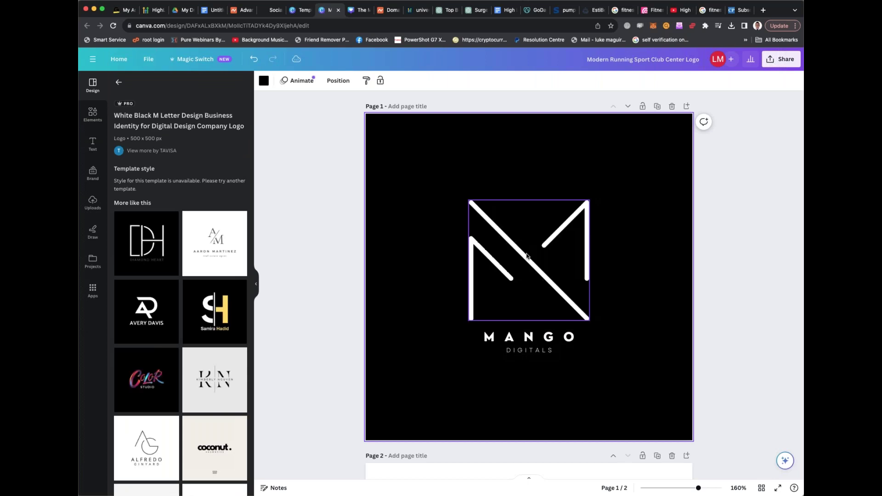
Change the MANGO wordmark to PUMP UP PROMO, delete the DIGITALS tagline, and nudge the text up
{"action": "double_click", "coordinate": [533, 335]}
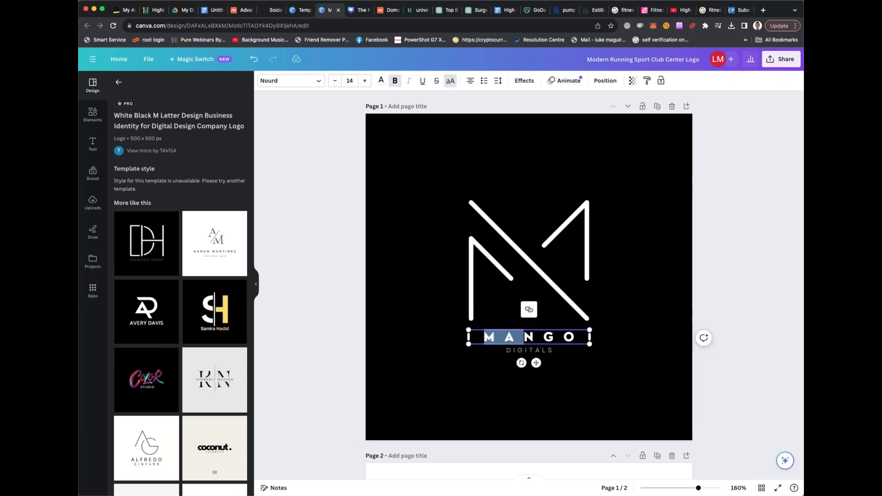
{"action": "type", "text": "PUMP"}
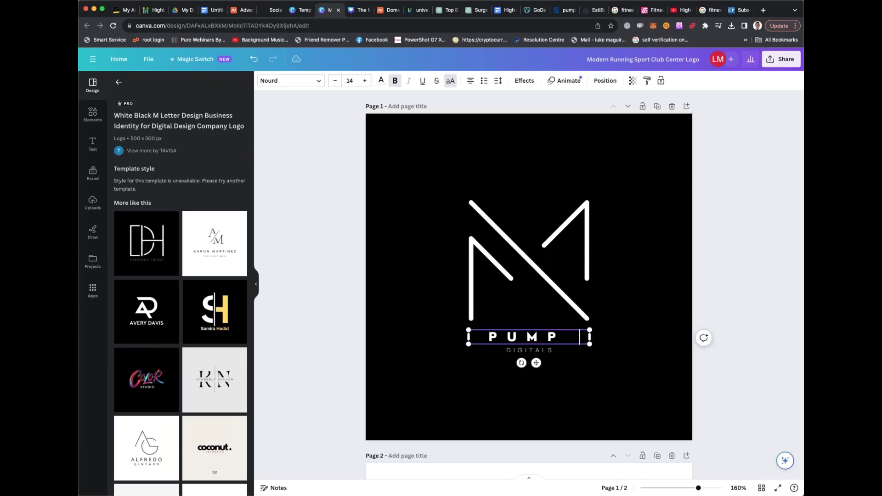
{"action": "type", "text": " UP PROMO"}
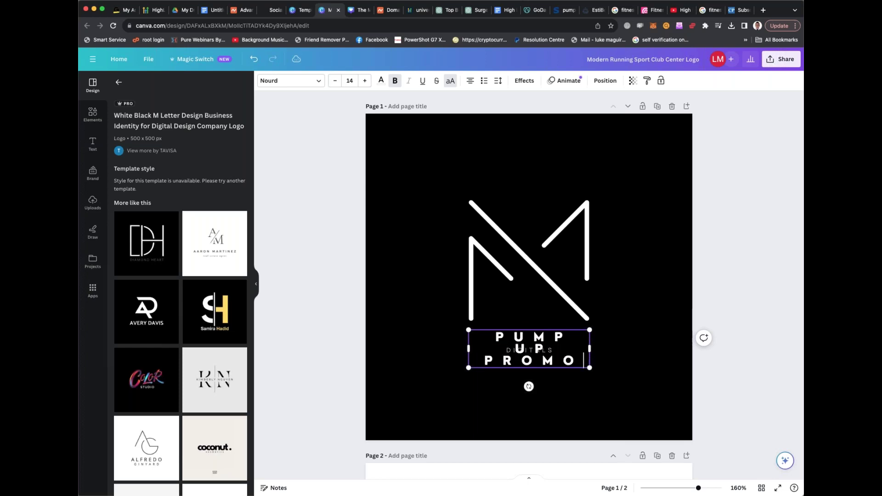
{"action": "key", "text": "BackSpace"}
{"action": "type", "text": "OMO"}
{"action": "left_click", "coordinate": [527, 352]}
{"action": "left_click", "coordinate": [528, 351]}
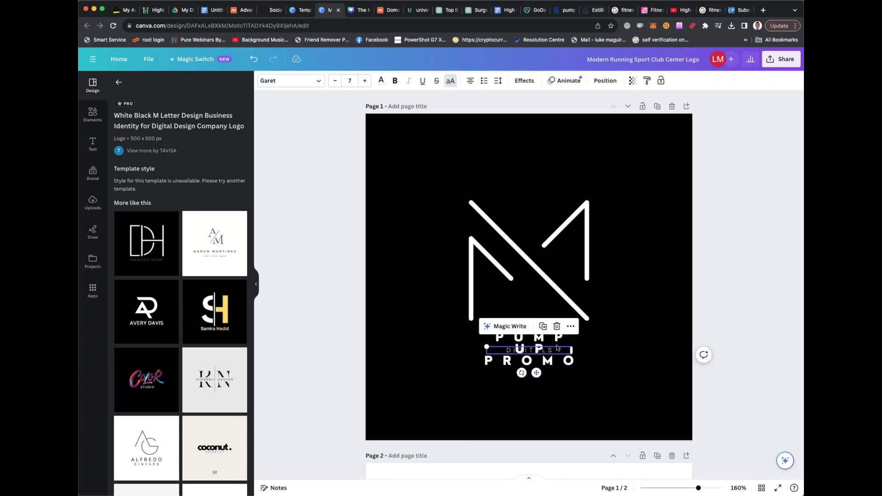
{"action": "key", "text": "Delete"}
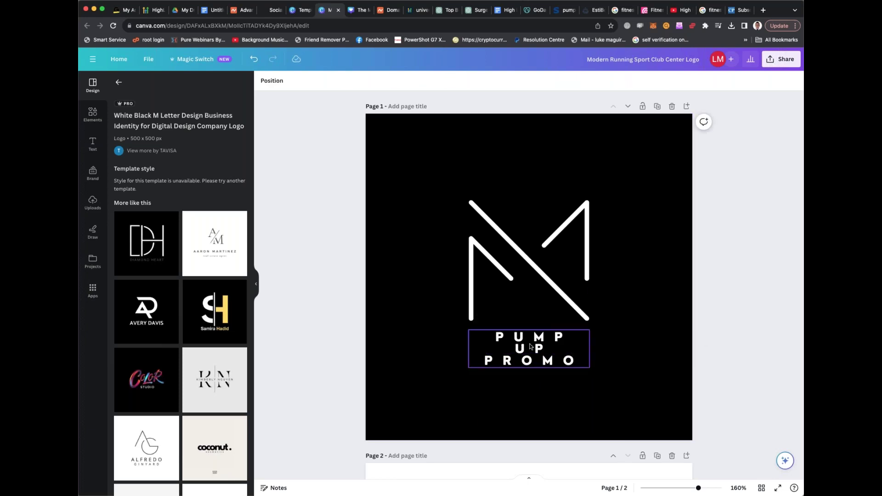
{"action": "left_click_drag", "start_coordinate": [543, 349], "coordinate": [543, 343]}
{"action": "left_click", "coordinate": [606, 341]}
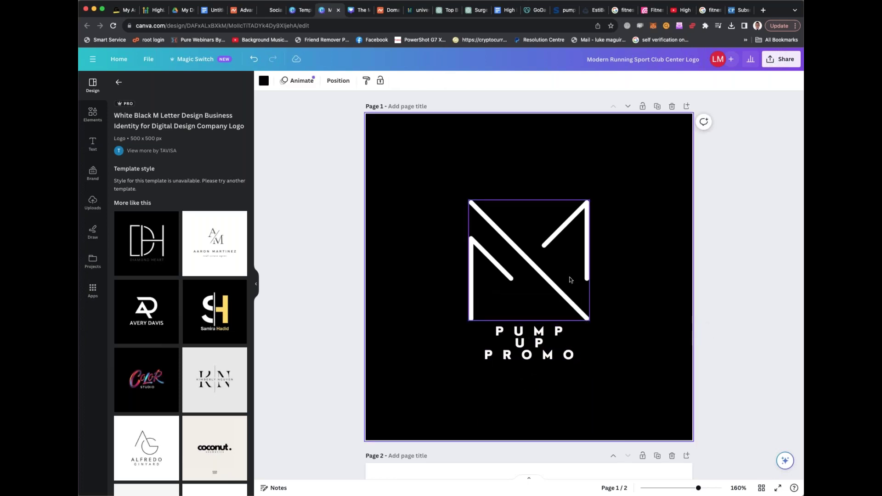
{"action": "left_click", "coordinate": [546, 253]}
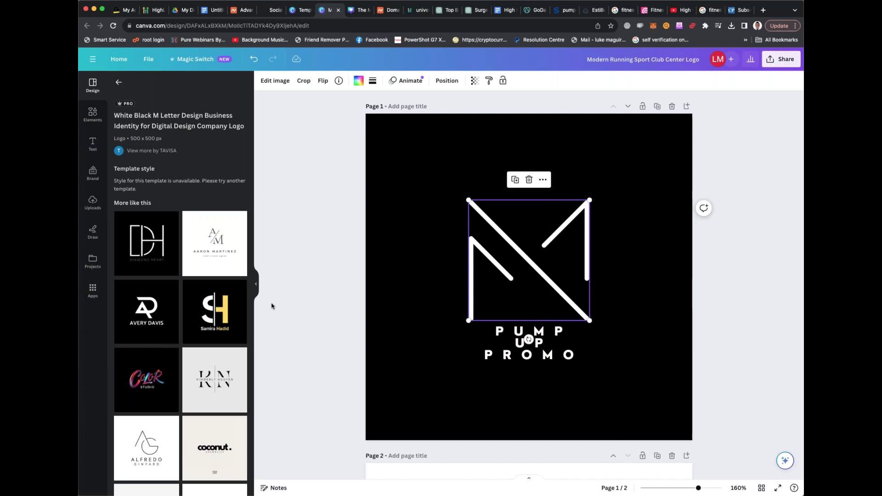
Close the running sport template preview tab and return to the HighLevel page builder
{"action": "scroll", "coordinate": [177, 260], "scroll_direction": "down", "scroll_amount": 2}
{"action": "scroll", "coordinate": [177, 260], "scroll_direction": "down", "scroll_amount": 1}
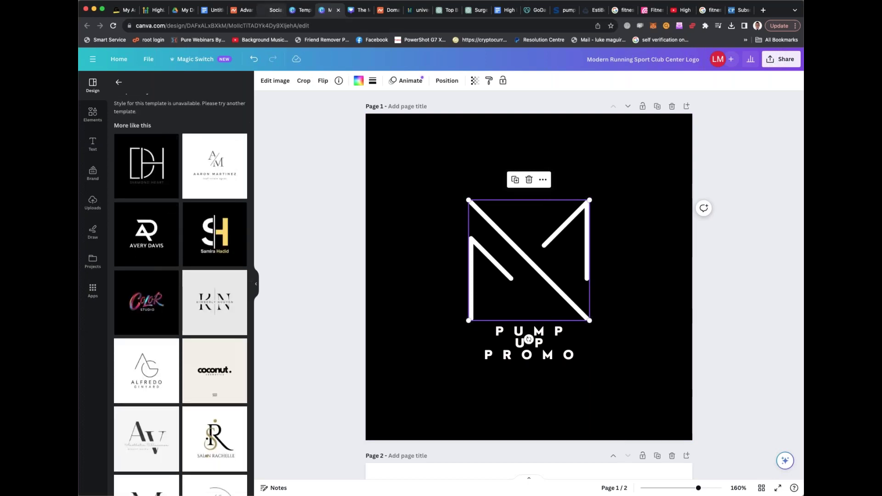
{"action": "left_click", "coordinate": [274, 9]}
{"action": "left_click", "coordinate": [299, 9]}
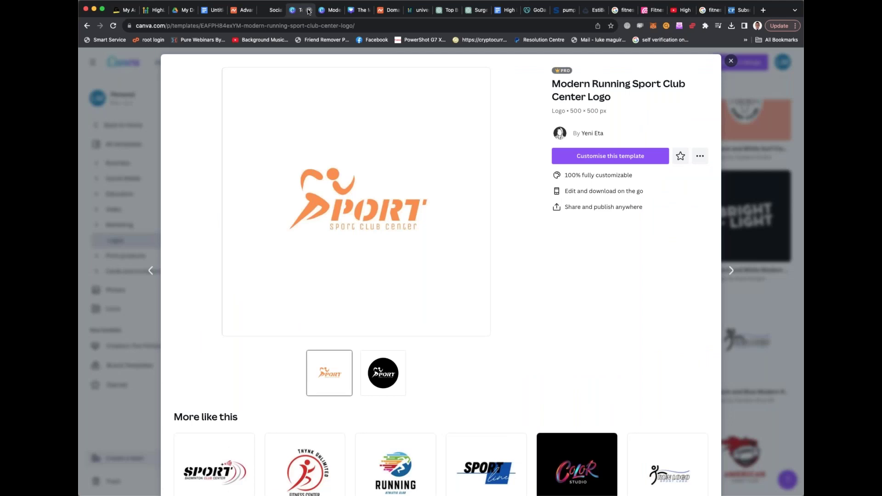
{"action": "left_click", "coordinate": [308, 10]}
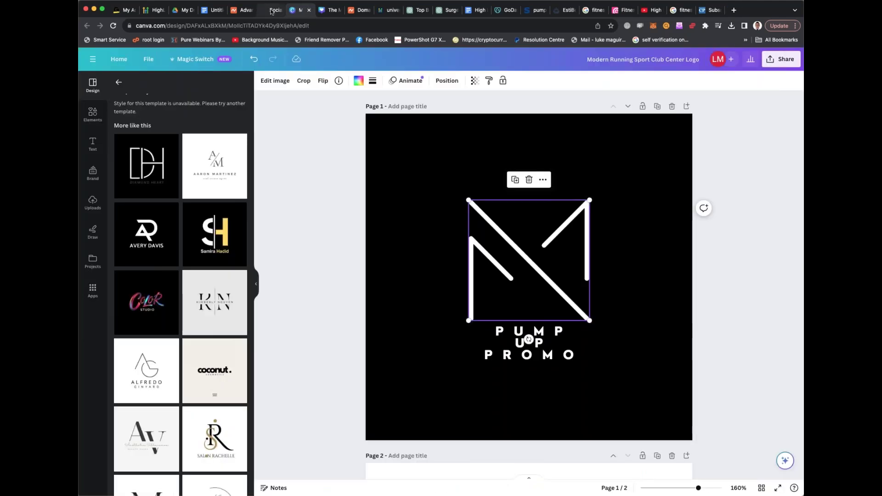
{"action": "left_click", "coordinate": [272, 10]}
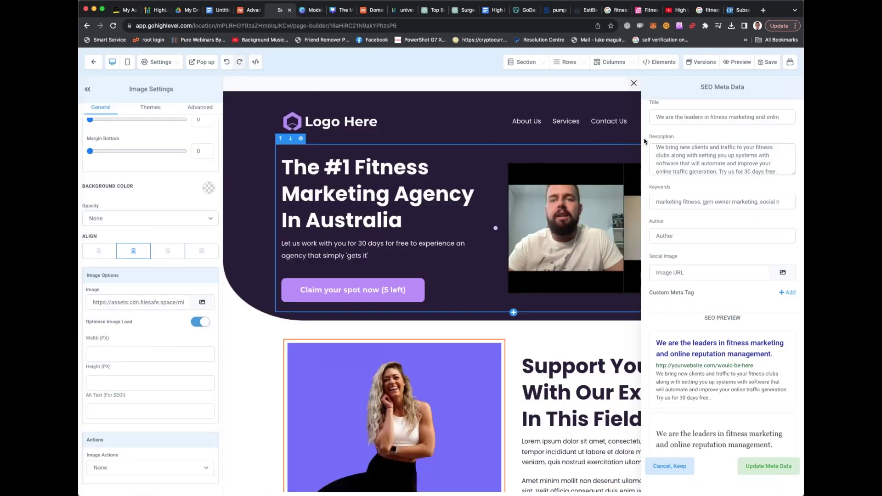
Save the page, review its mobile layout, switch back to desktop, and exit to the funnel steps
{"action": "left_click", "coordinate": [766, 63]}
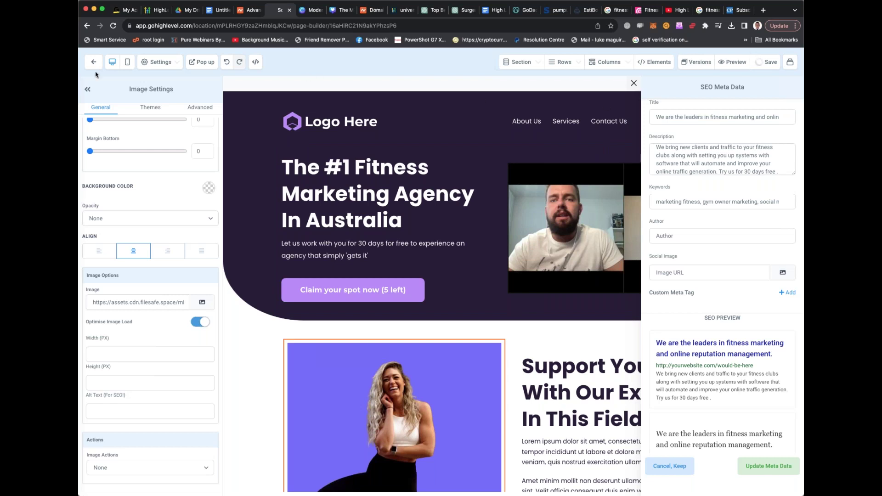
{"action": "left_click", "coordinate": [127, 64]}
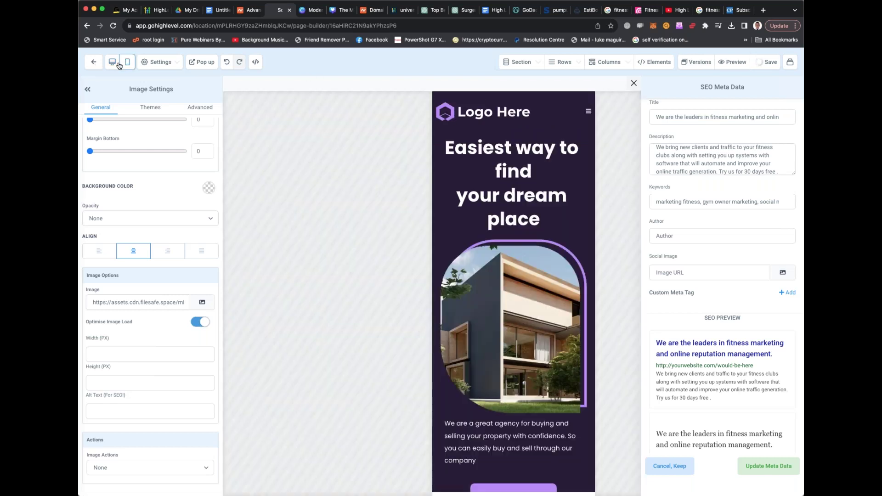
{"action": "left_click", "coordinate": [115, 64]}
{"action": "left_click", "coordinate": [127, 63]}
{"action": "scroll", "coordinate": [496, 266], "scroll_direction": "down", "scroll_amount": 3}
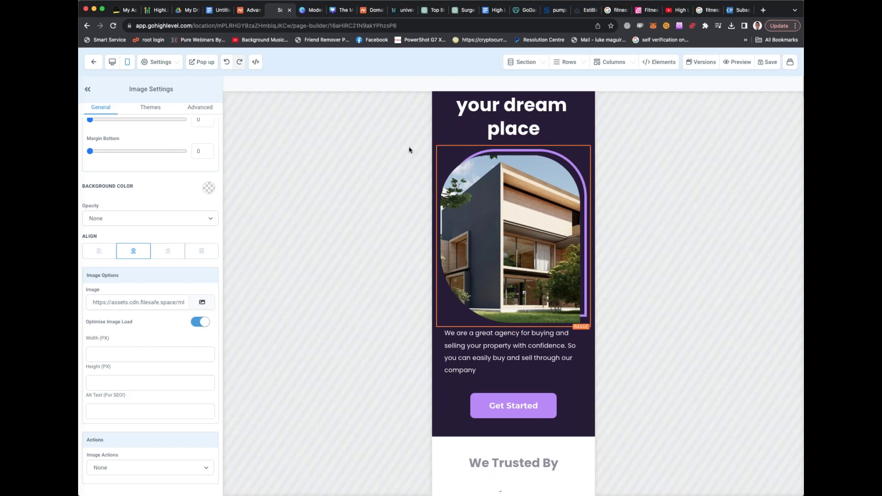
{"action": "scroll", "coordinate": [457, 155], "scroll_direction": "down", "scroll_amount": 5}
{"action": "scroll", "coordinate": [414, 128], "scroll_direction": "up", "scroll_amount": 7}
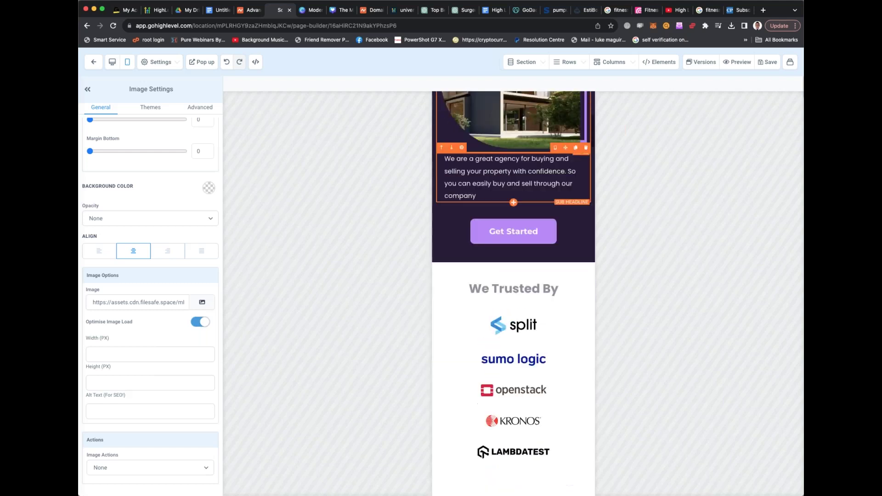
{"action": "left_click", "coordinate": [117, 67]}
{"action": "left_click", "coordinate": [94, 64]}
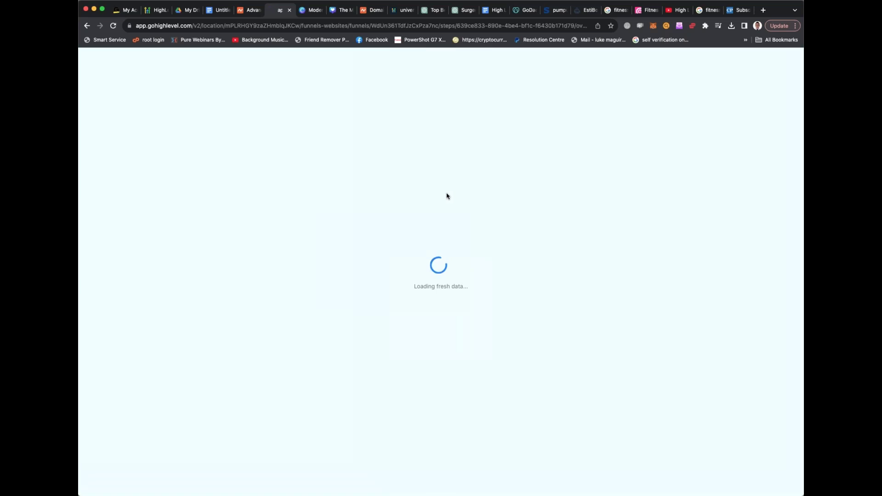
Load the live pumpuppromo.com site in a new tab
{"action": "left_click", "coordinate": [762, 10]}
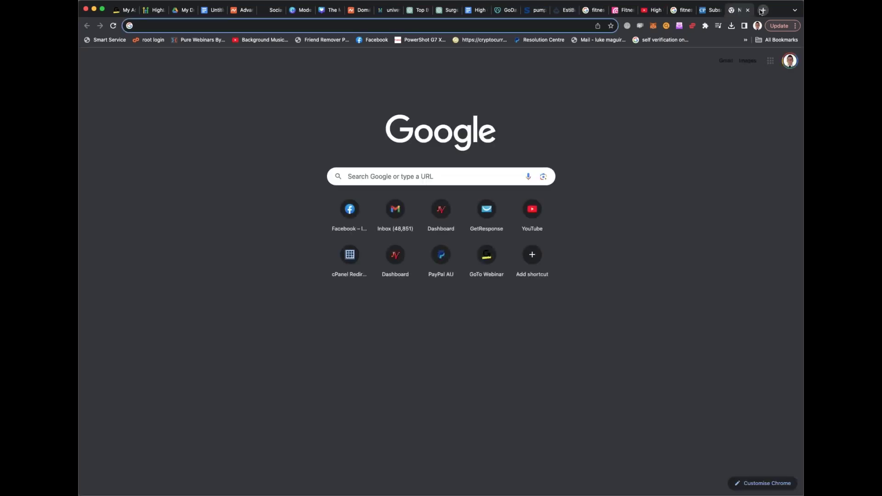
{"action": "type", "text": "pumpuppromo.com"}
{"action": "key", "text": "Return"}
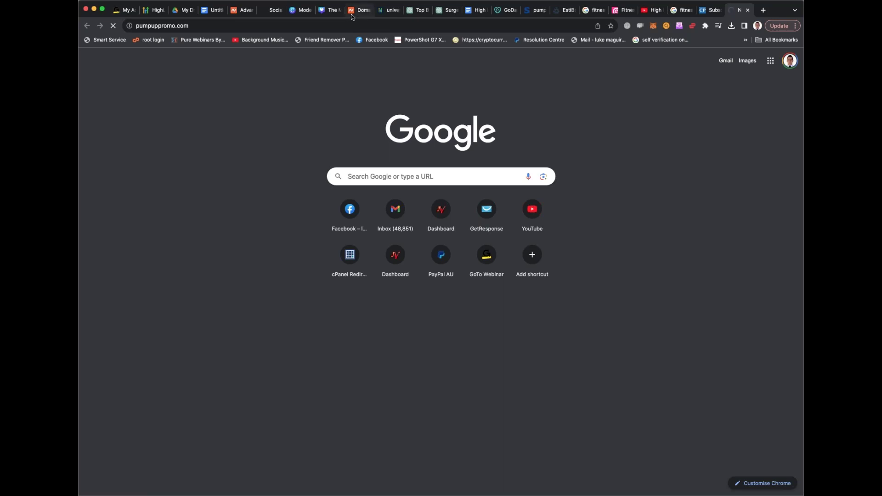
Return to HighLevel's Landing Page step overview showing path '/landing-page'
{"action": "left_click", "coordinate": [281, 12]}
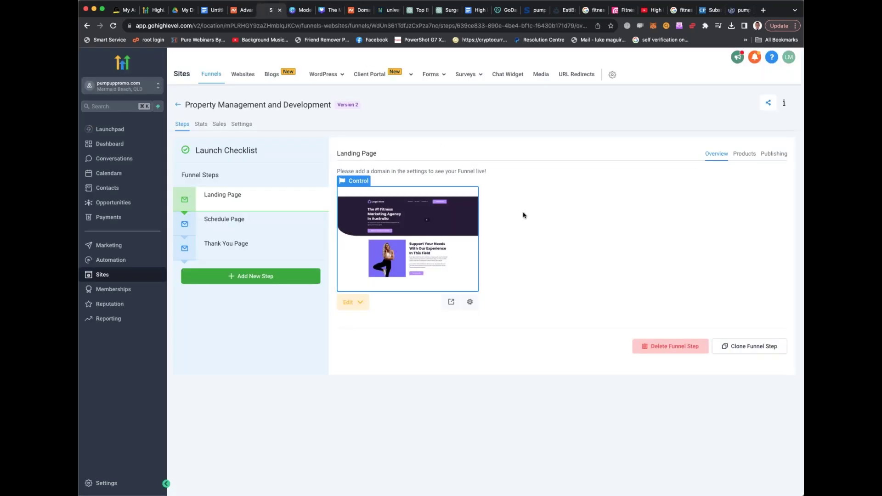
{"action": "left_click", "coordinate": [445, 224]}
{"action": "left_click", "coordinate": [88, 26]}
Inspect the Landing Page step's publishing details, including its /landing-page path, then open the funnel settings
{"action": "left_click", "coordinate": [772, 156]}
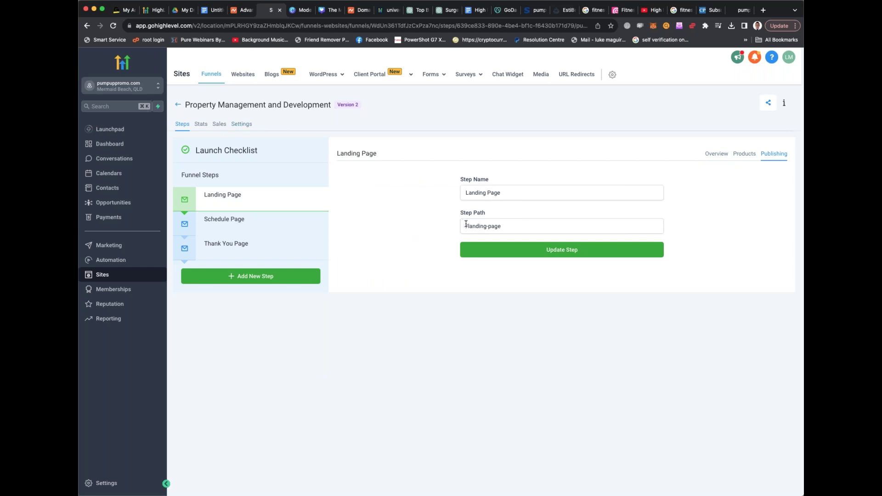
{"action": "triple_click", "coordinate": [530, 227]}
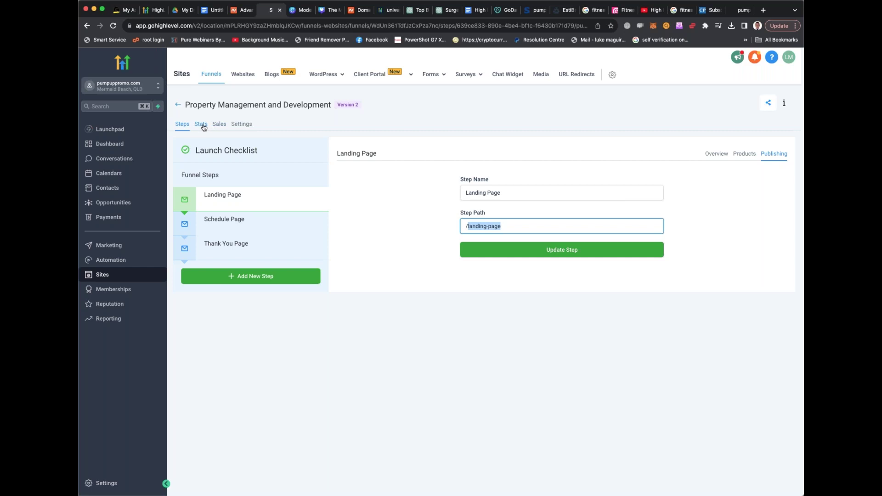
{"action": "left_click", "coordinate": [240, 126]}
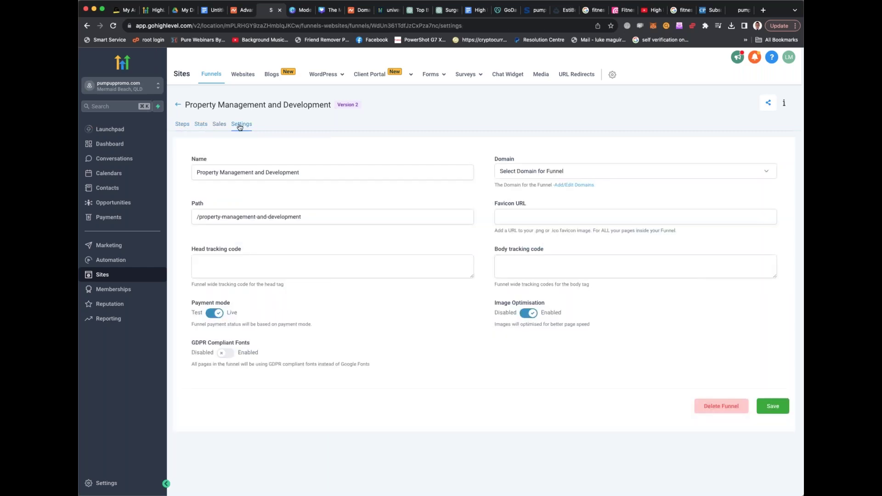
{"action": "left_click", "coordinate": [581, 174]}
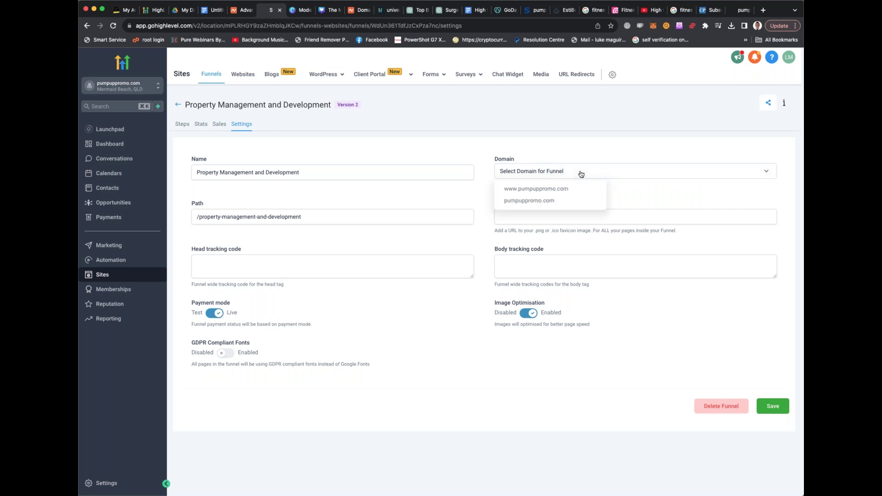
{"action": "left_click", "coordinate": [565, 189]}
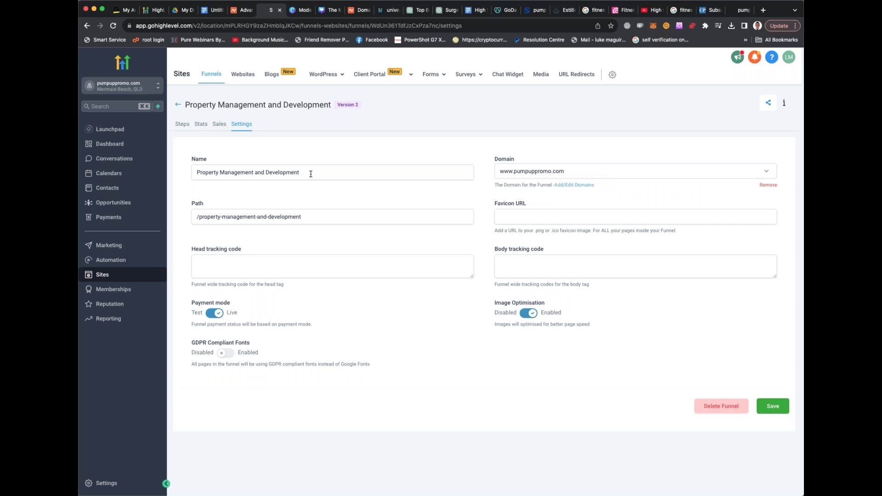
{"action": "left_click_drag", "start_coordinate": [311, 173], "coordinate": [115, 173]}
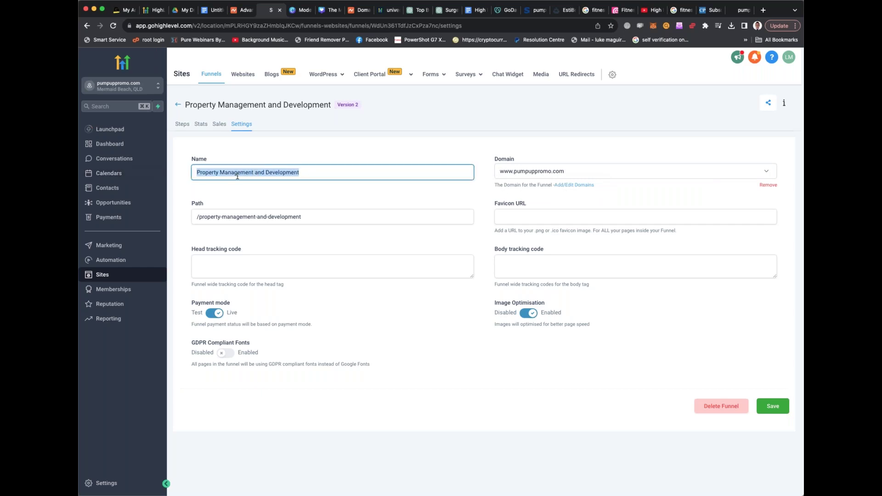
{"action": "type", "text": "Promotion"}
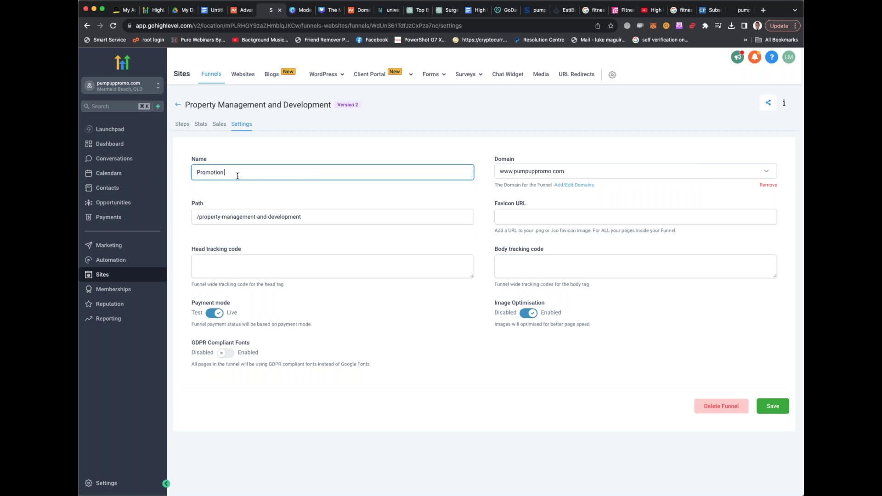
{"action": "type", "text": " design"}
{"action": "key", "text": "super+a"}
{"action": "type", "text": "Pump up prom"}
{"action": "triple_click", "coordinate": [213, 212]}
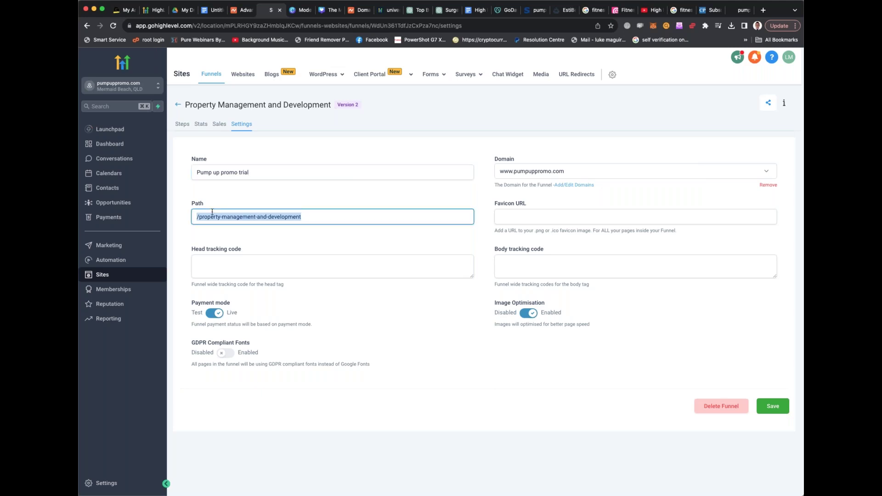
{"action": "type", "text": "/"}
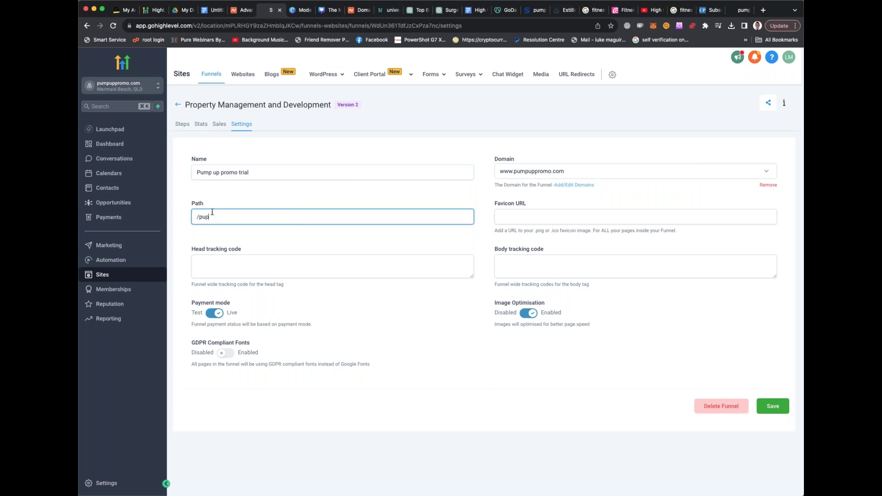
{"action": "type", "text": "pumpuppromotrial"}
{"action": "left_click", "coordinate": [777, 407]}
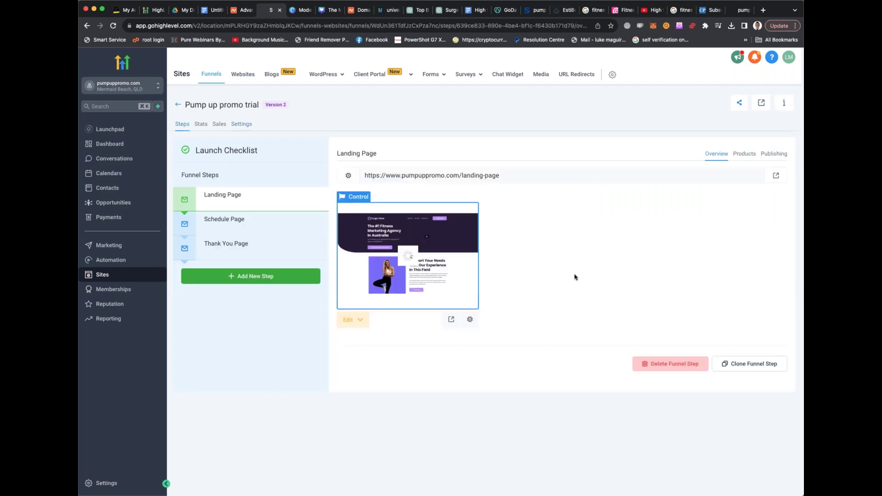
Review the live pumpuppromo.com gym-owner page and dismiss its Claim Your Free Week popup
{"action": "left_click", "coordinate": [740, 10]}
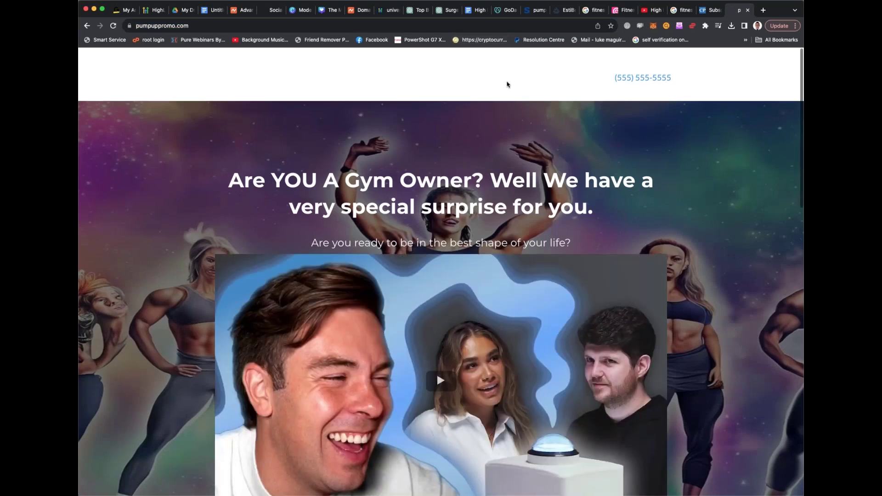
{"action": "scroll", "coordinate": [508, 87], "scroll_direction": "down", "scroll_amount": 5}
{"action": "scroll", "coordinate": [436, 134], "scroll_direction": "down", "scroll_amount": 3}
{"action": "scroll", "coordinate": [436, 375], "scroll_direction": "up", "scroll_amount": 8}
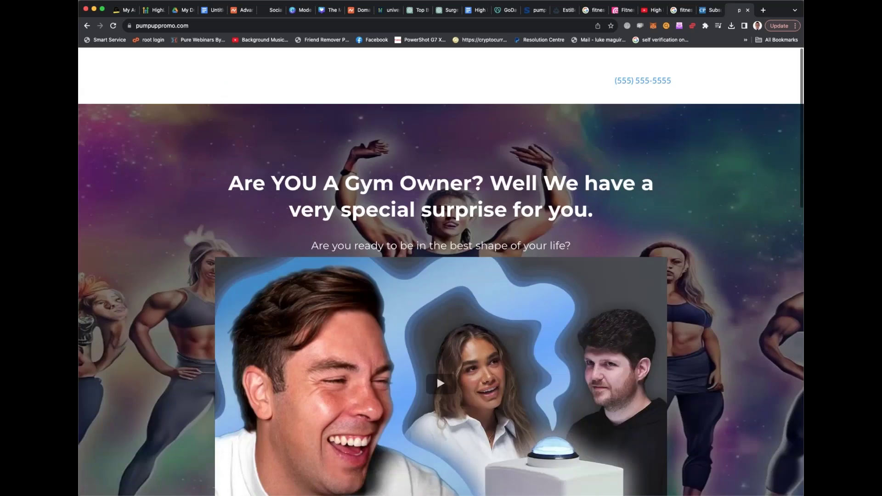
{"action": "scroll", "coordinate": [436, 375], "scroll_direction": "down", "scroll_amount": 15}
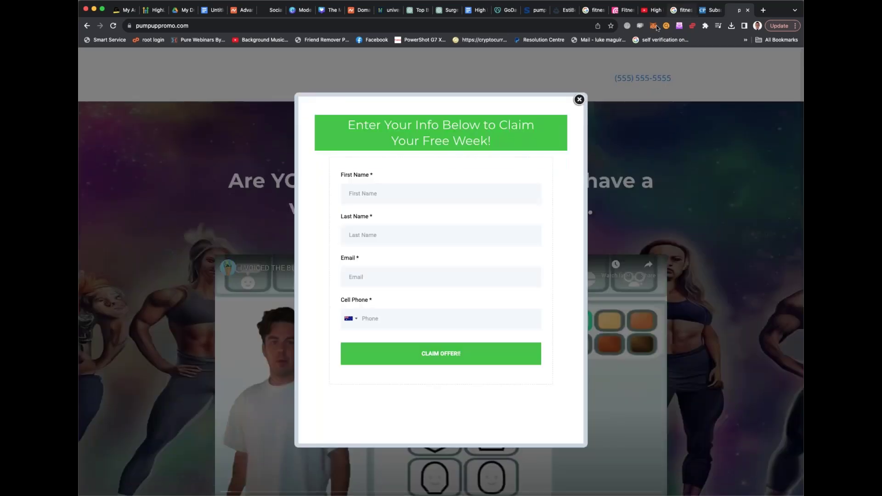
{"action": "key", "text": "Escape"}
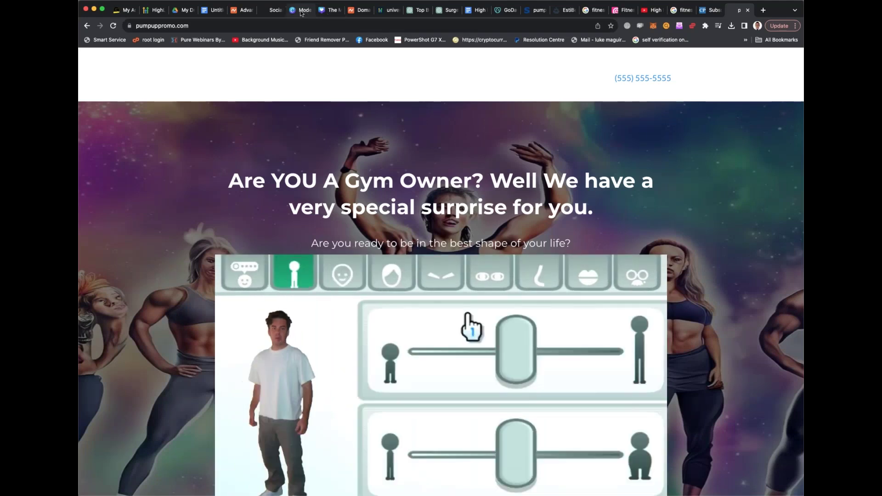
{"action": "left_click", "coordinate": [275, 9]}
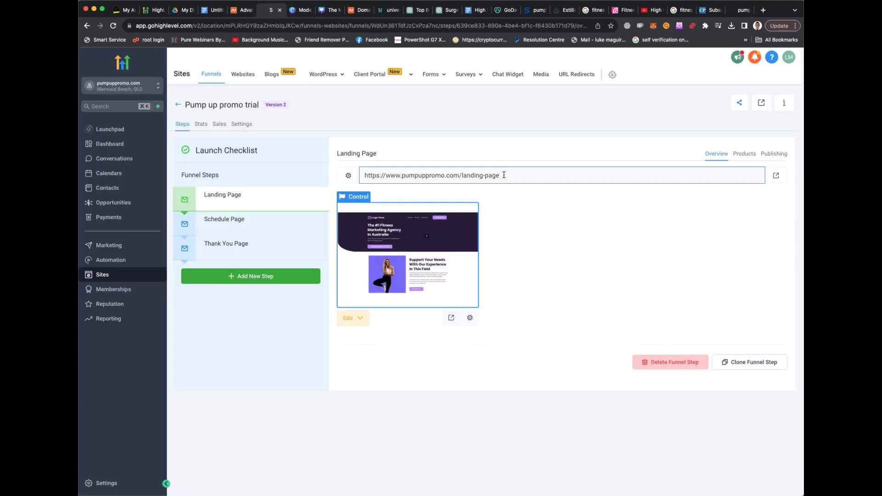
Open the Landing Page step's publishing details and select its 'landing-page' step path
{"action": "left_click_drag", "start_coordinate": [461, 176], "coordinate": [500, 176]}
{"action": "left_click", "coordinate": [506, 178]}
{"action": "left_click", "coordinate": [348, 175]}
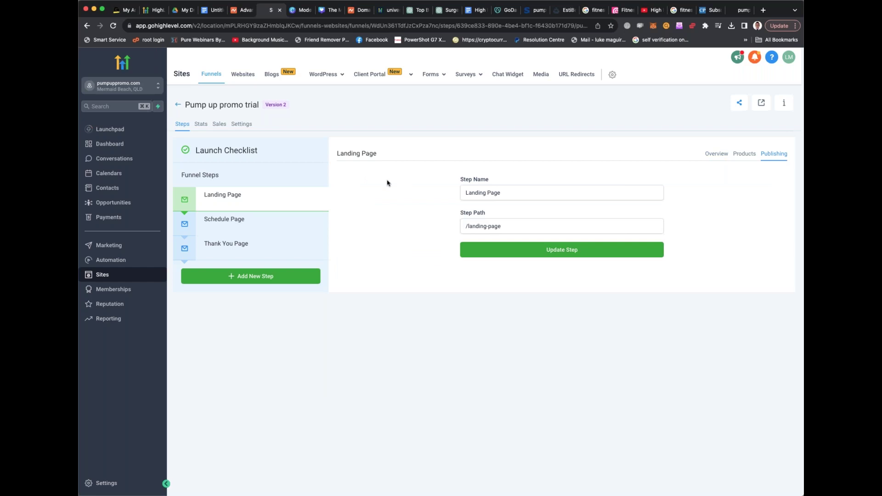
{"action": "left_click", "coordinate": [514, 195]}
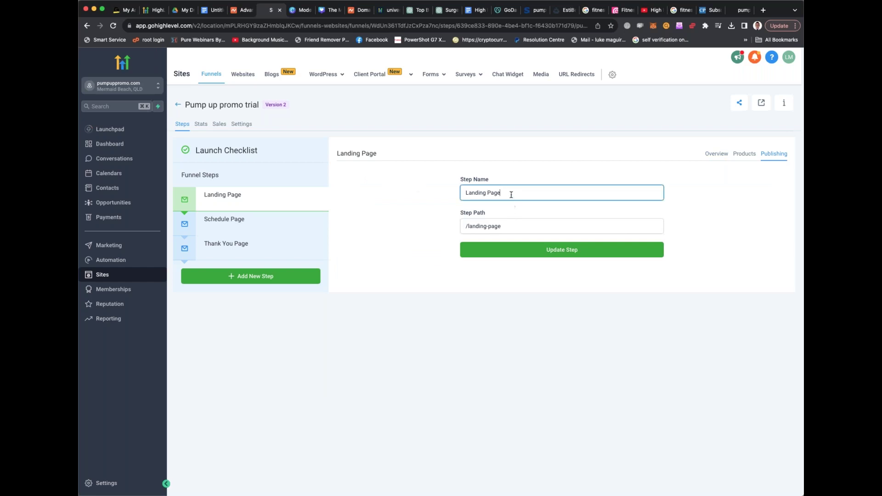
{"action": "left_click_drag", "start_coordinate": [511, 224], "coordinate": [468, 226]}
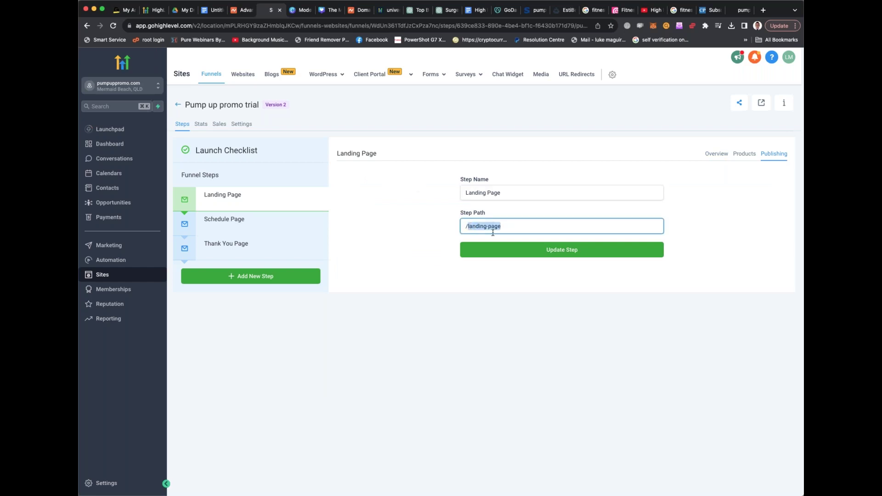
{"action": "type", "text": "fun"}
{"action": "key", "text": "super+z"}
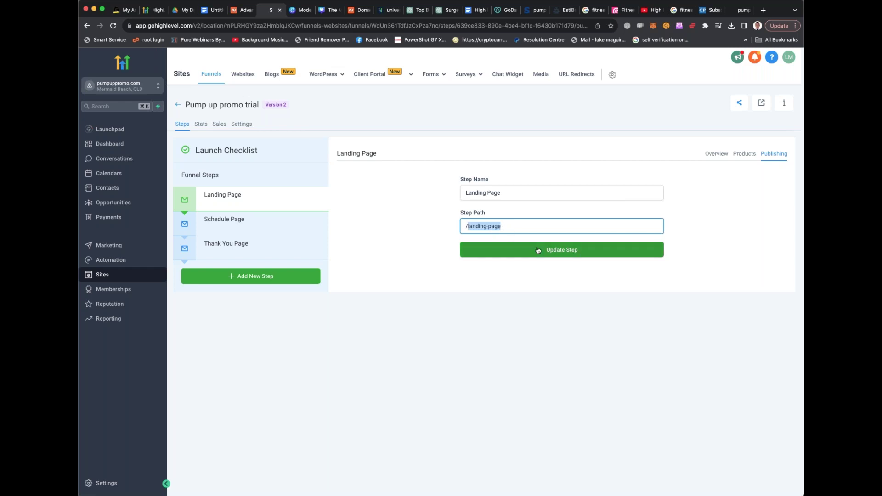
{"action": "key", "text": "super+a"}
{"action": "key", "text": "super+c"}
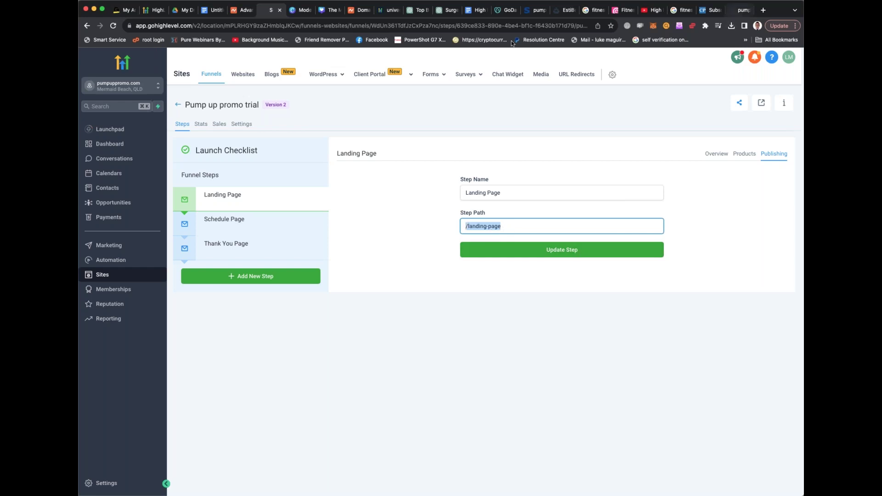
Test the landing-page address on the live site, which returns a 404 page
{"action": "key", "text": "super+9"}
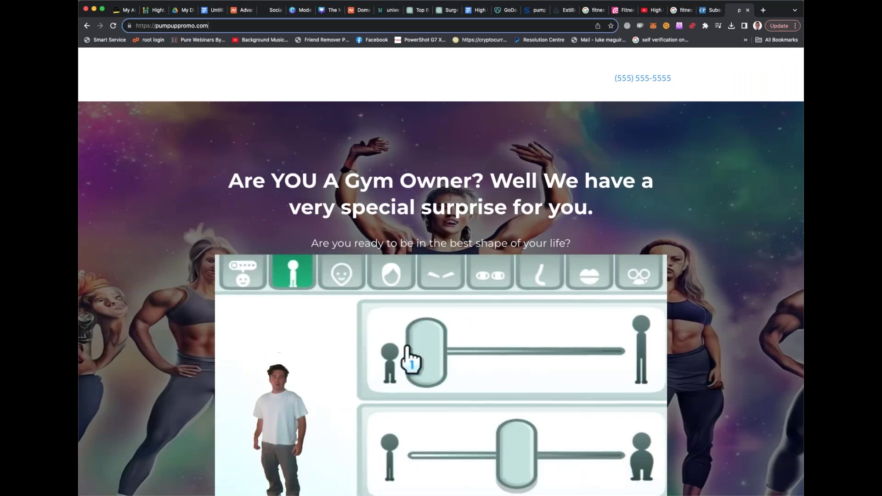
{"action": "left_click", "coordinate": [219, 26]}
{"action": "key", "text": "super+v"}
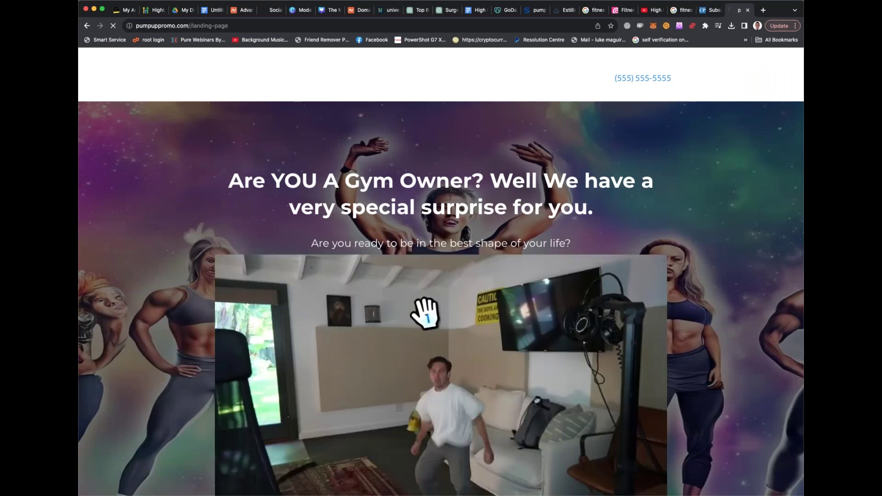
{"action": "key", "text": "Return"}
{"action": "left_click", "coordinate": [219, 25]}
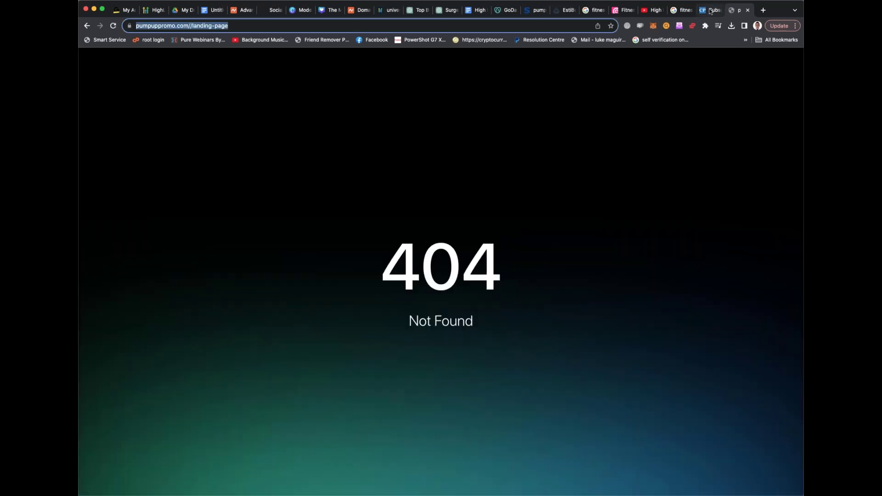
{"action": "left_click", "coordinate": [710, 11]}
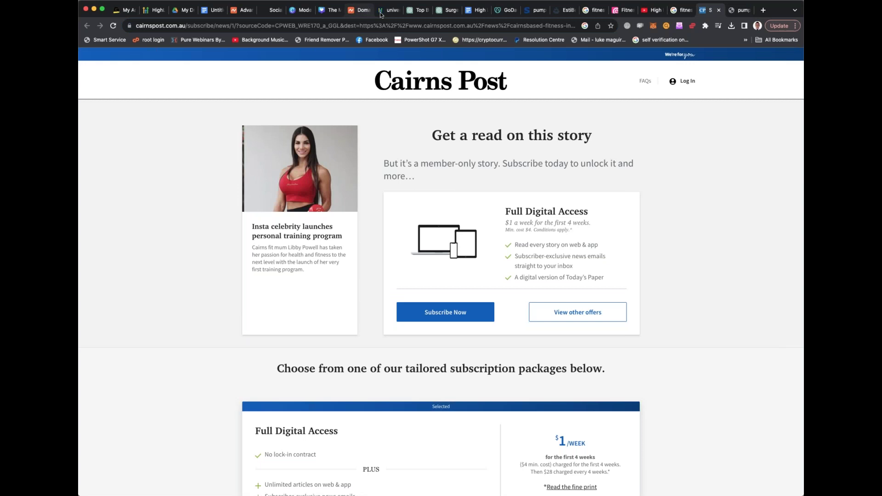
{"action": "left_click", "coordinate": [270, 10]}
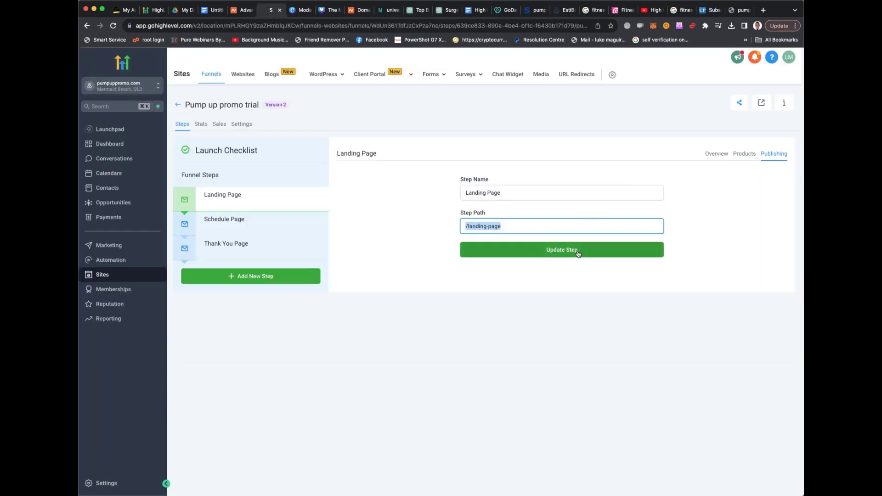
Change the step path from 'landing-page' to 'promo' and update the step
{"action": "left_click", "coordinate": [489, 226]}
{"action": "left_click_drag", "start_coordinate": [468, 227], "coordinate": [526, 229]}
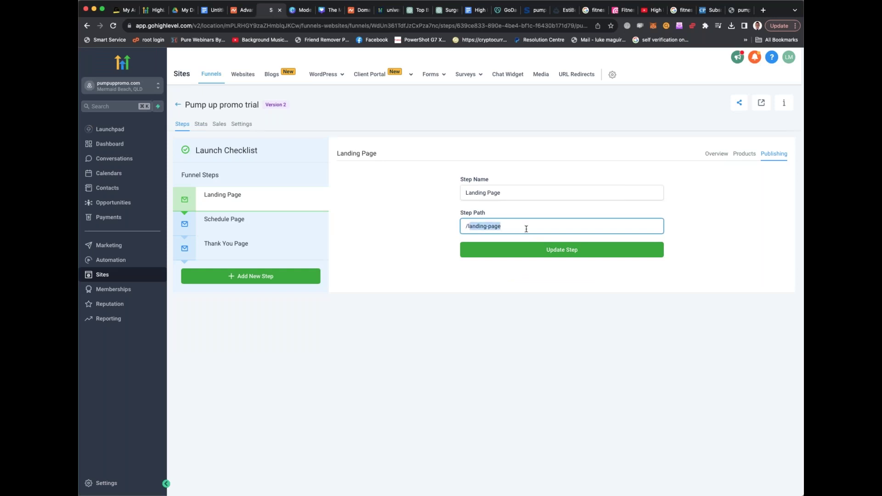
{"action": "key", "text": "BackSpace"}
{"action": "type", "text": "promo"}
{"action": "left_click", "coordinate": [561, 253]}
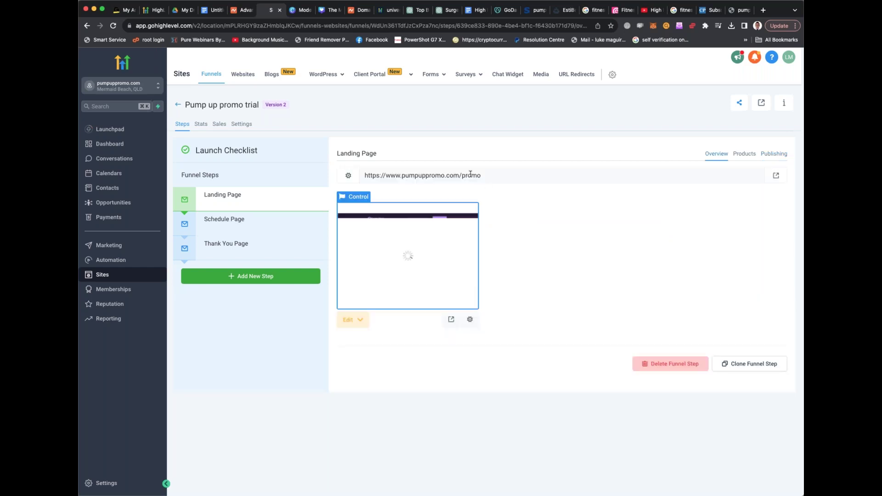
{"action": "left_click", "coordinate": [471, 173]}
{"action": "left_click_drag", "start_coordinate": [490, 175], "coordinate": [363, 175]}
{"action": "key", "text": "super+c"}
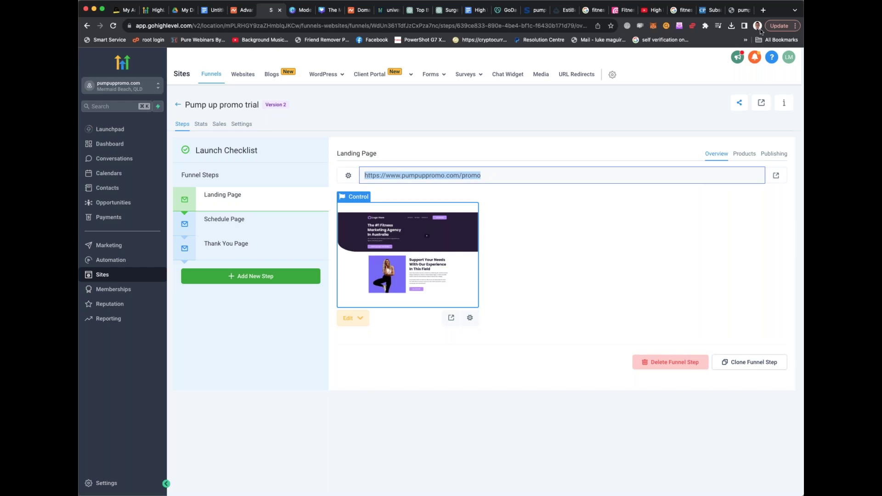
{"action": "left_click", "coordinate": [730, 11]}
{"action": "triple_click", "coordinate": [522, 28]}
{"action": "key", "text": "super+v"}
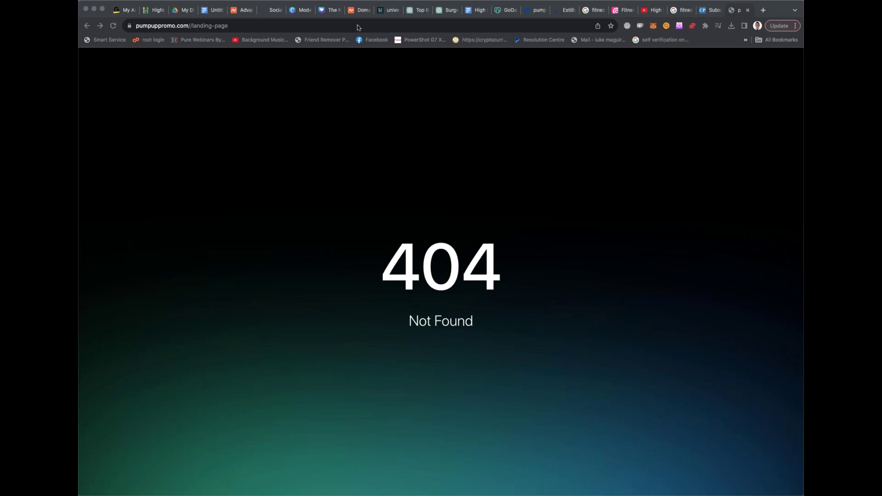
{"action": "left_click", "coordinate": [368, 95]}
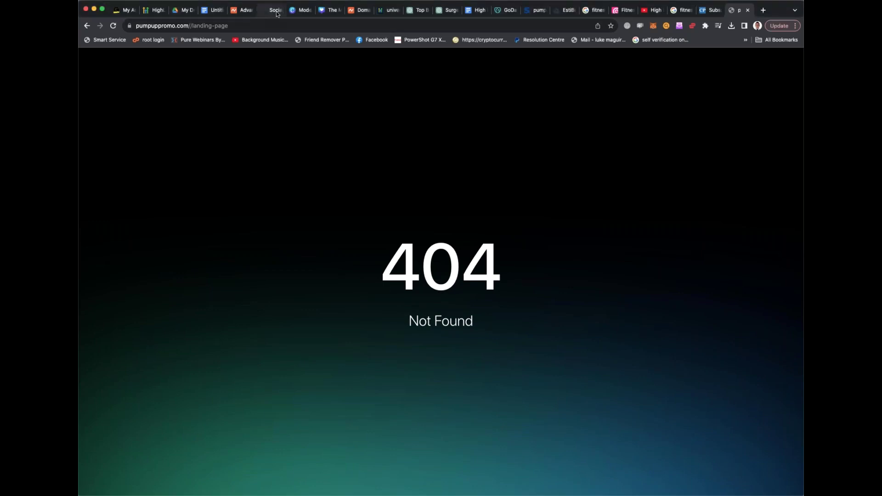
{"action": "left_click", "coordinate": [277, 13]}
{"action": "mouse_move", "coordinate": [338, 89]}
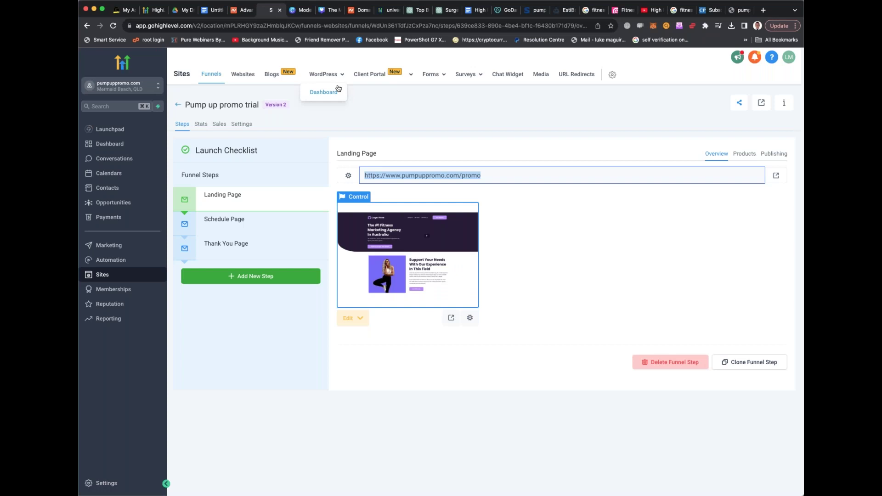
Go through Client Portal Domain Setup and back to the Funnels list via Sites
{"action": "mouse_move", "coordinate": [423, 84]}
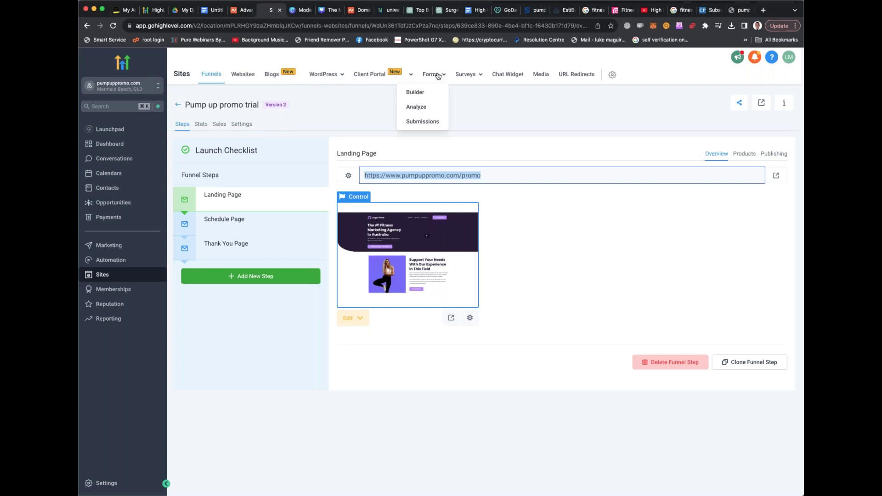
{"action": "mouse_move", "coordinate": [388, 76]}
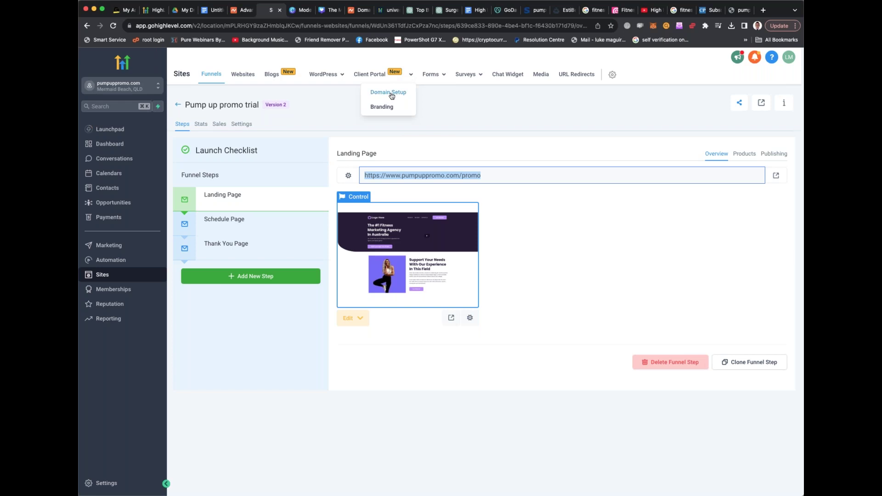
{"action": "left_click", "coordinate": [392, 95]}
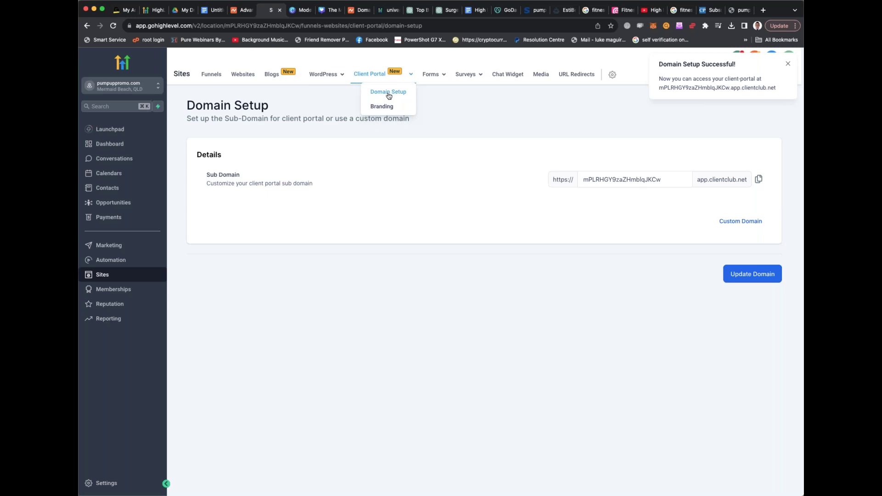
{"action": "left_click", "coordinate": [116, 261]}
{"action": "left_click", "coordinate": [103, 275]}
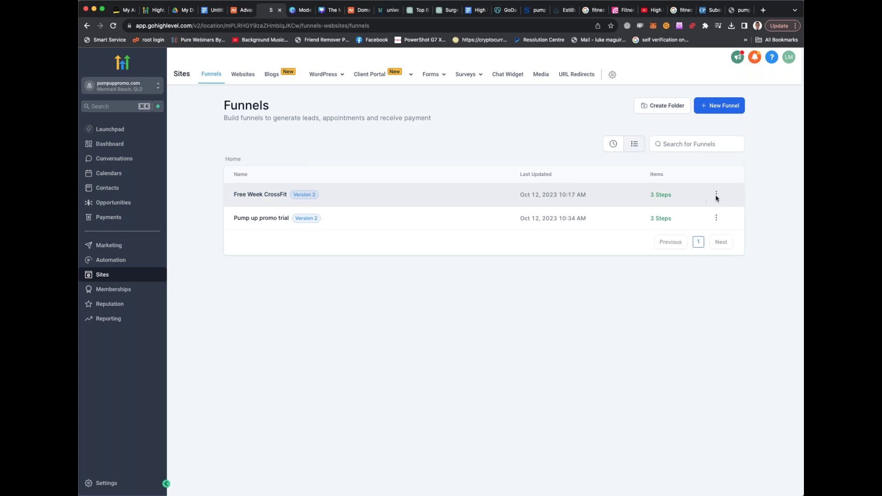
Review the Pump up promo trial funnel's settings and sales, then go back to the funnel list
{"action": "left_click", "coordinate": [717, 197]}
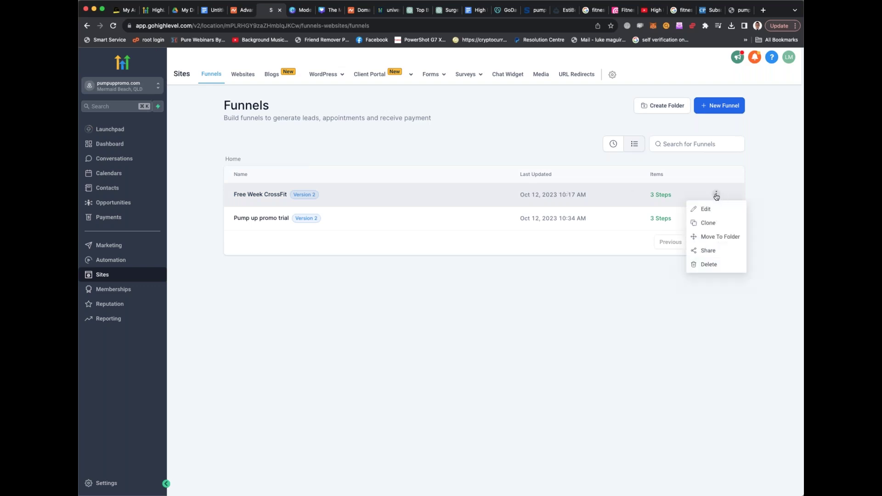
{"action": "left_click", "coordinate": [716, 196]}
{"action": "left_click", "coordinate": [713, 218]}
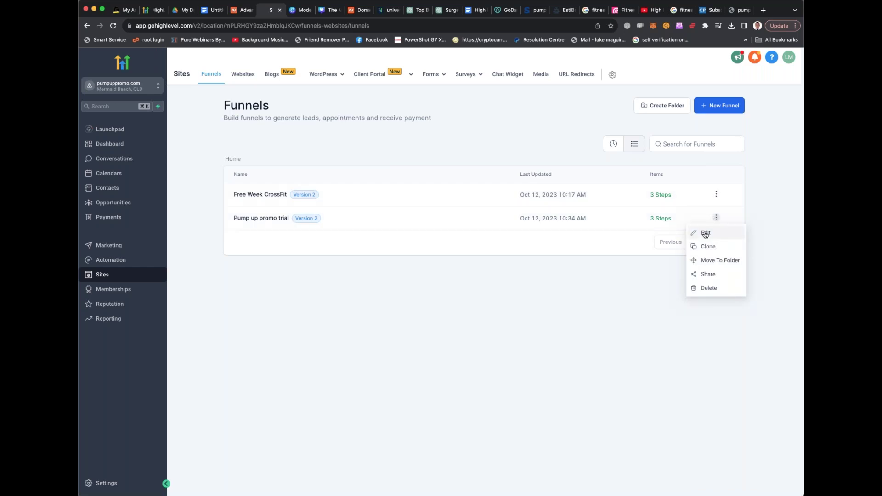
{"action": "left_click", "coordinate": [705, 234]}
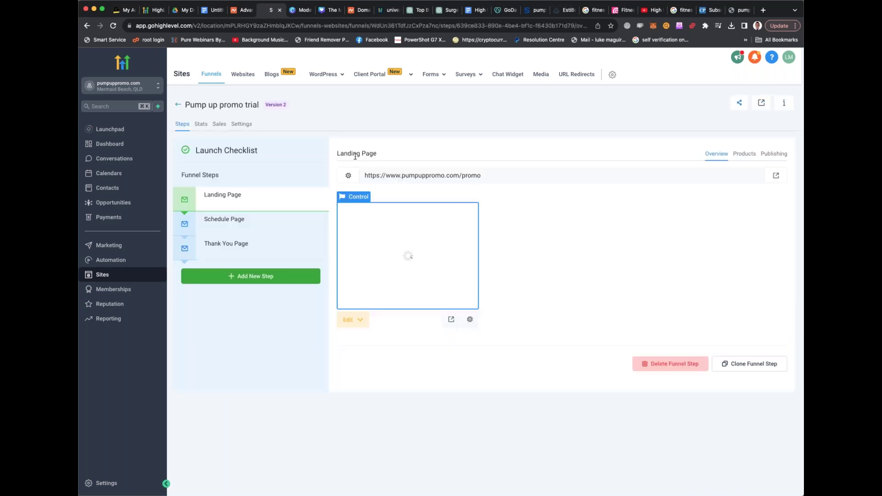
{"action": "left_click", "coordinate": [240, 124]}
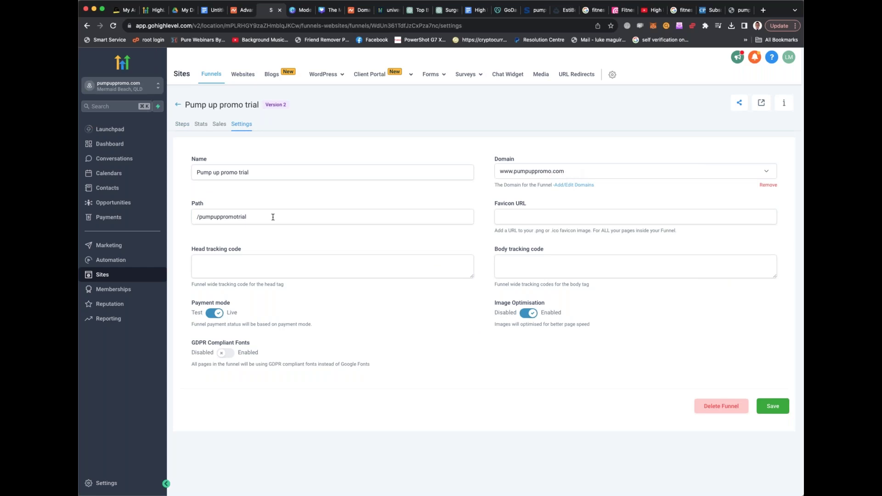
{"action": "left_click", "coordinate": [257, 217]}
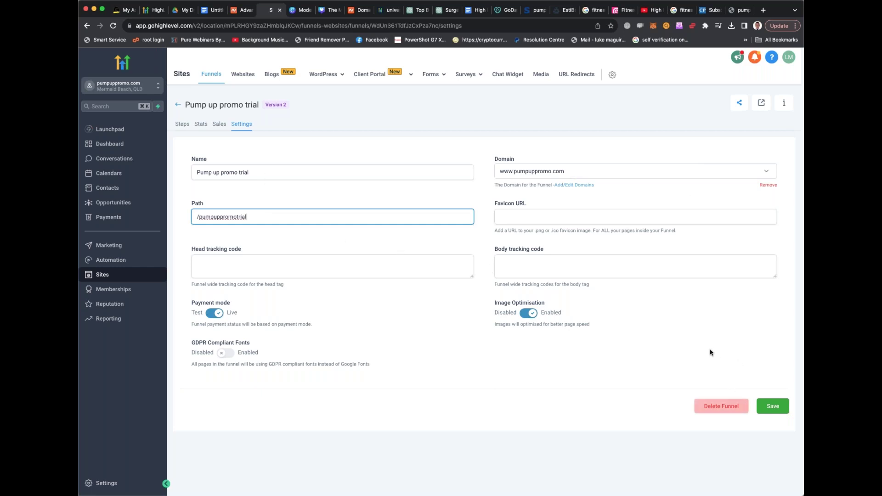
{"action": "left_click", "coordinate": [220, 127]}
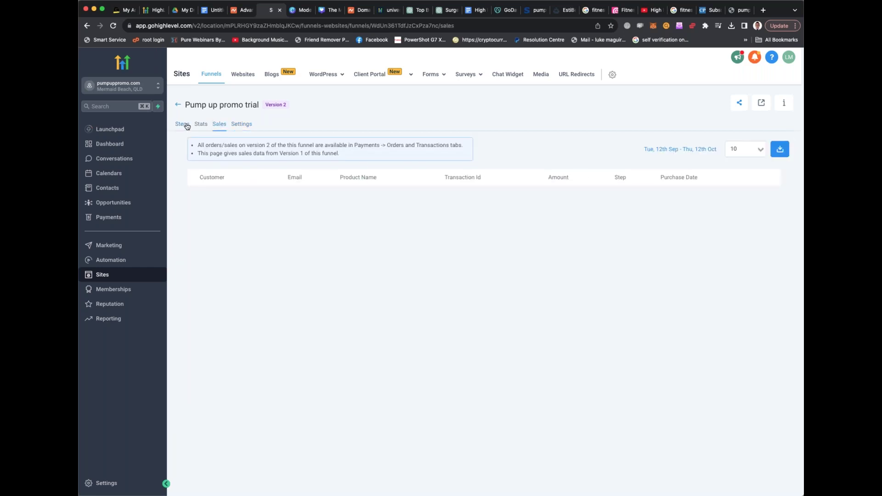
{"action": "left_click", "coordinate": [182, 124]}
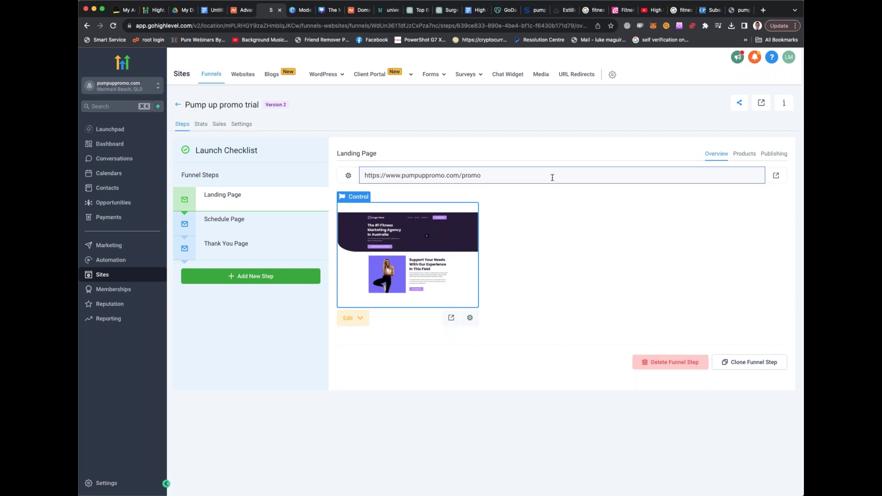
{"action": "left_click", "coordinate": [179, 105]}
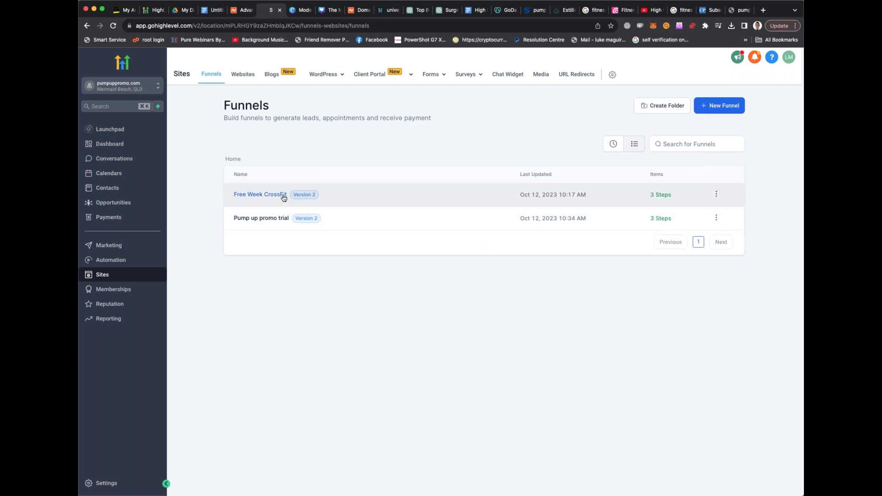
Update the Free Week CrossFit Offer Claim Page step from its Publishing tab and return to Funnels
{"action": "left_click", "coordinate": [284, 195]}
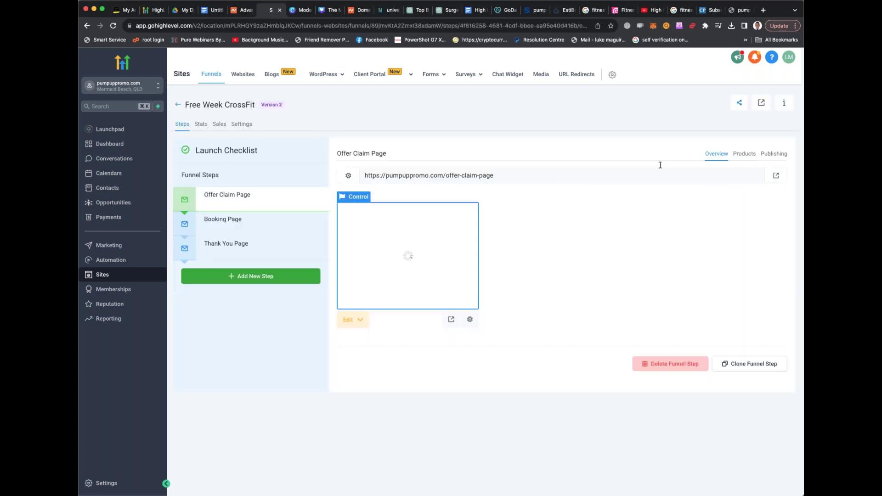
{"action": "left_click", "coordinate": [611, 170]}
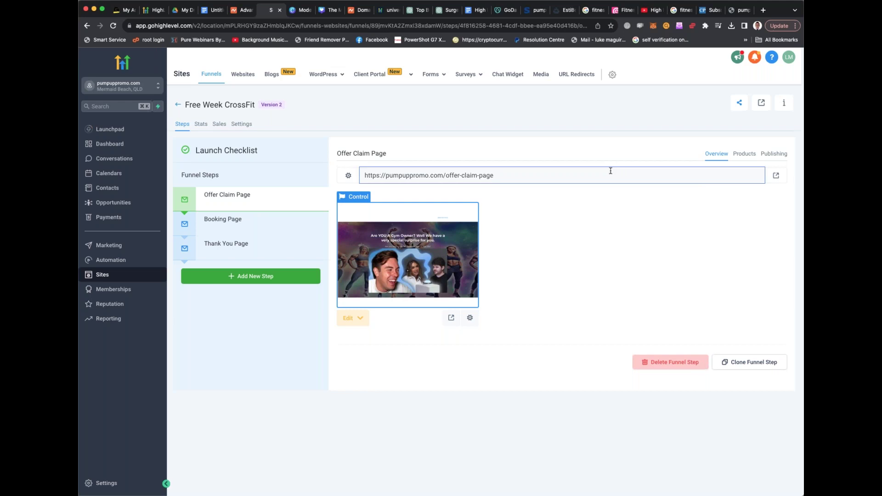
{"action": "left_click", "coordinate": [775, 155]}
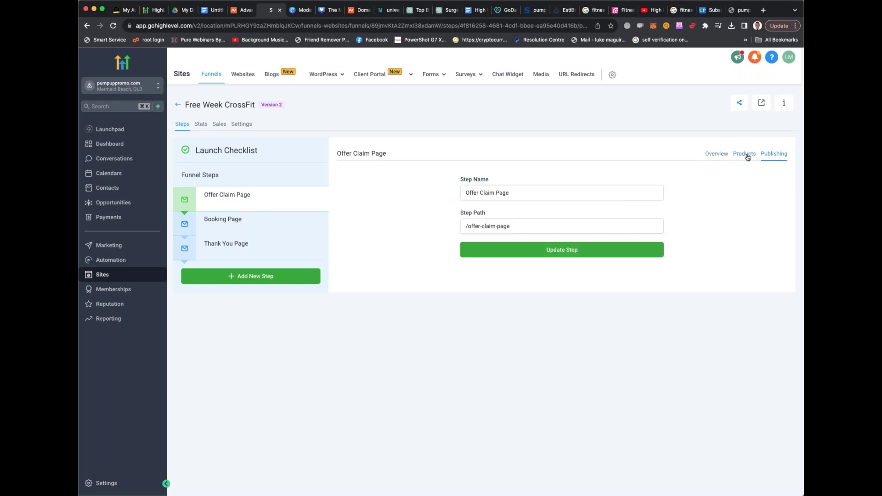
{"action": "left_click", "coordinate": [530, 250]}
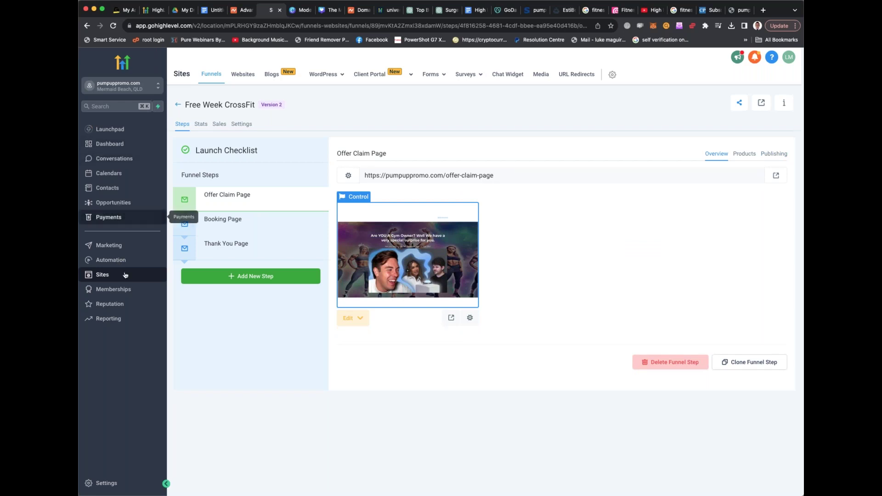
{"action": "left_click", "coordinate": [118, 260]}
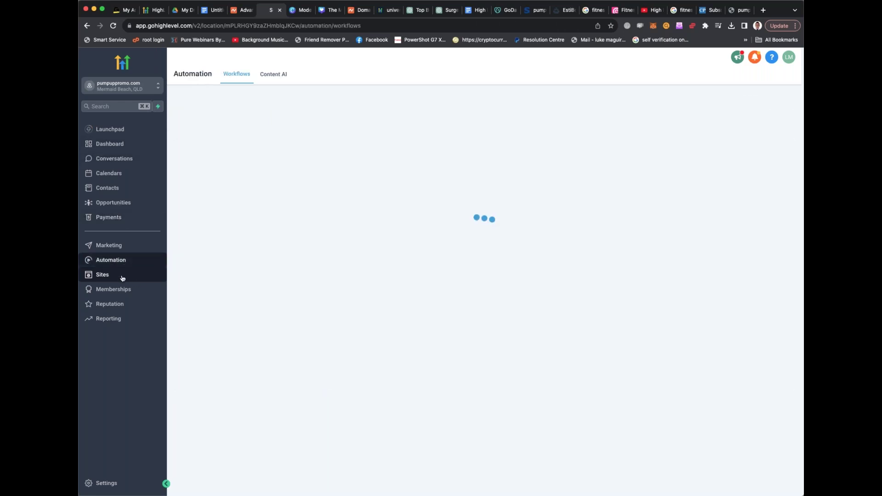
{"action": "left_click", "coordinate": [122, 276]}
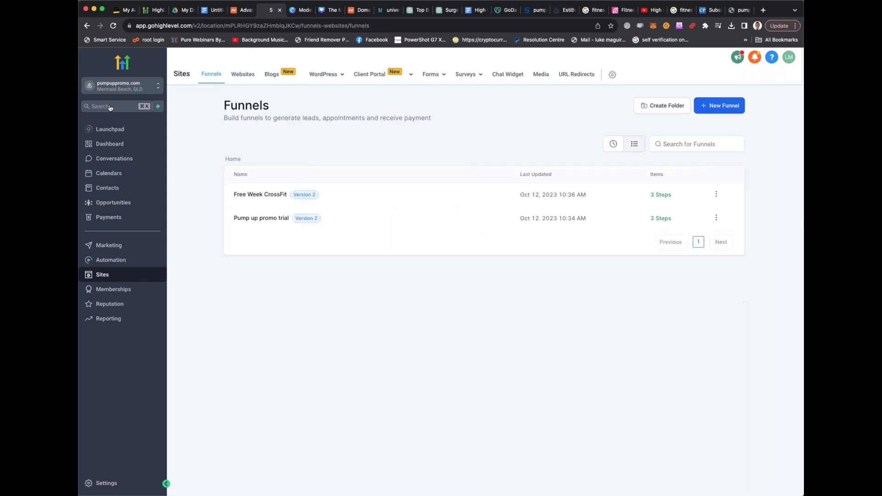
{"action": "left_click", "coordinate": [128, 108]}
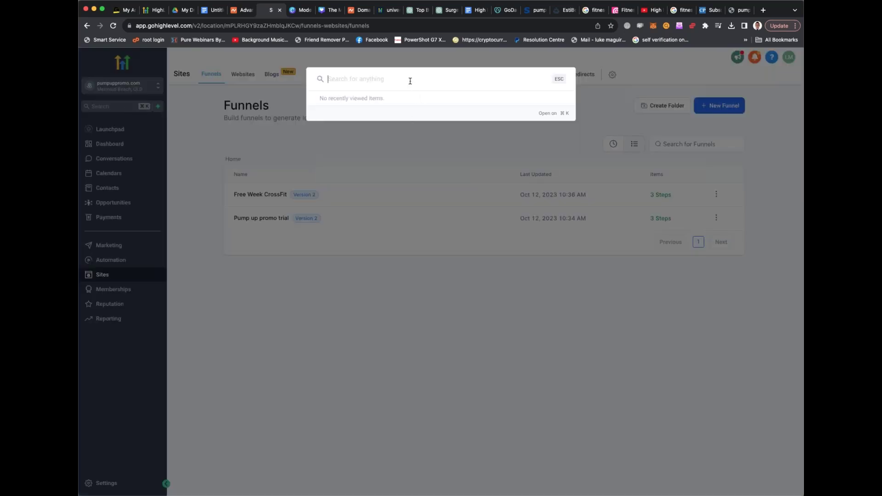
{"action": "type", "text": "domain"}
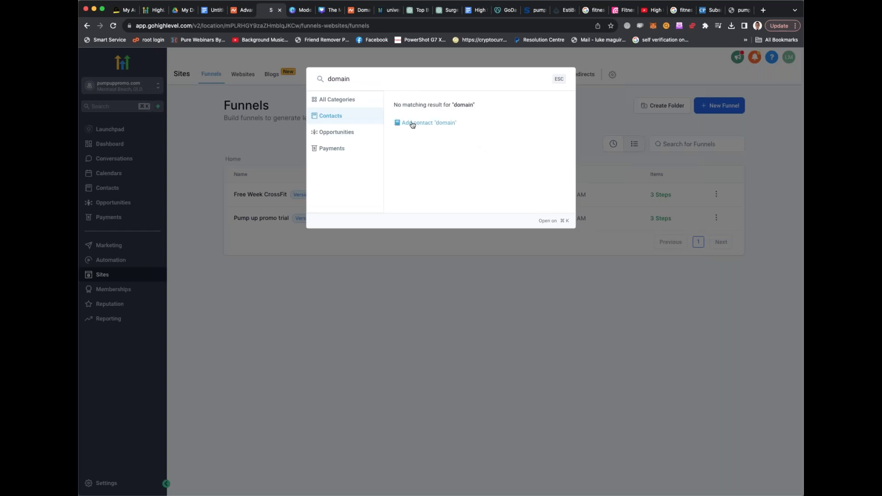
{"action": "left_click", "coordinate": [358, 134]}
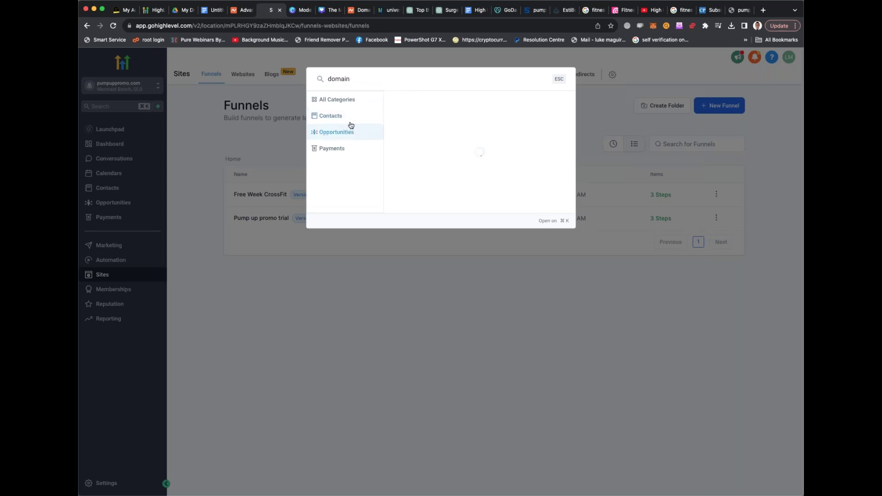
{"action": "left_click", "coordinate": [350, 121]}
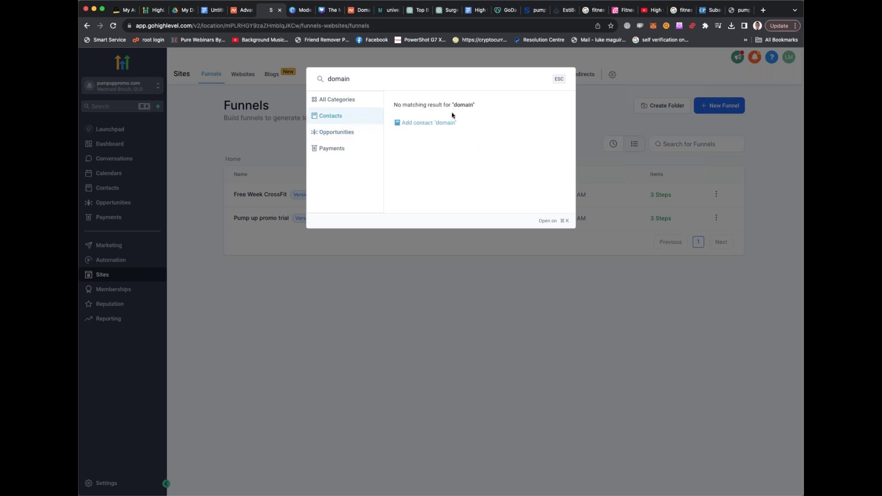
{"action": "left_click", "coordinate": [441, 123]}
{"action": "scroll", "coordinate": [454, 124], "scroll_direction": "down", "scroll_amount": 3}
{"action": "scroll", "coordinate": [505, 123], "scroll_direction": "up", "scroll_amount": 5}
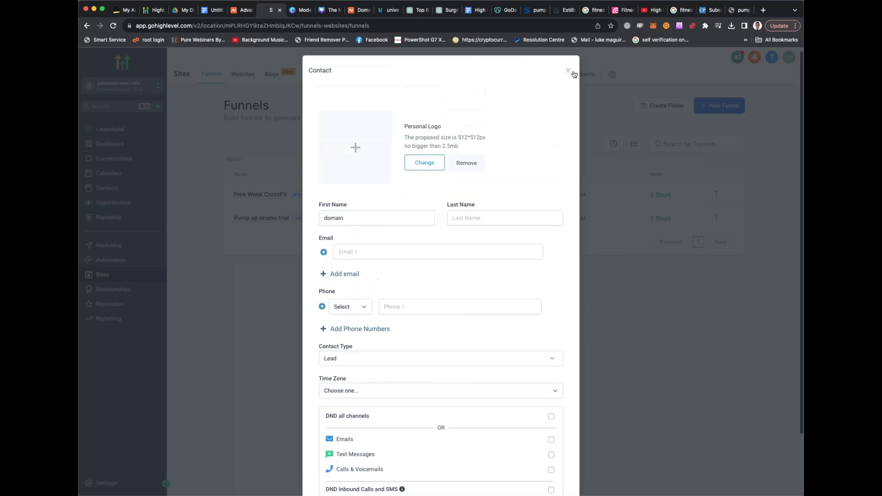
{"action": "left_click", "coordinate": [569, 69]}
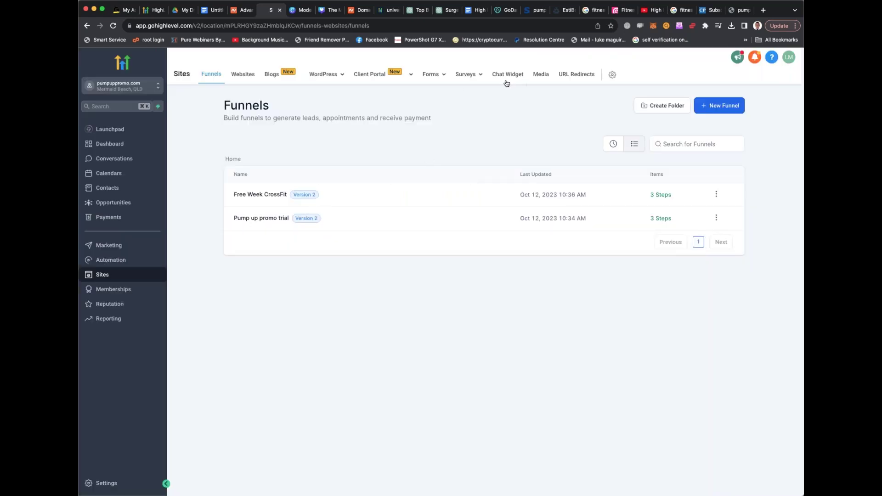
{"action": "left_click", "coordinate": [577, 74]}
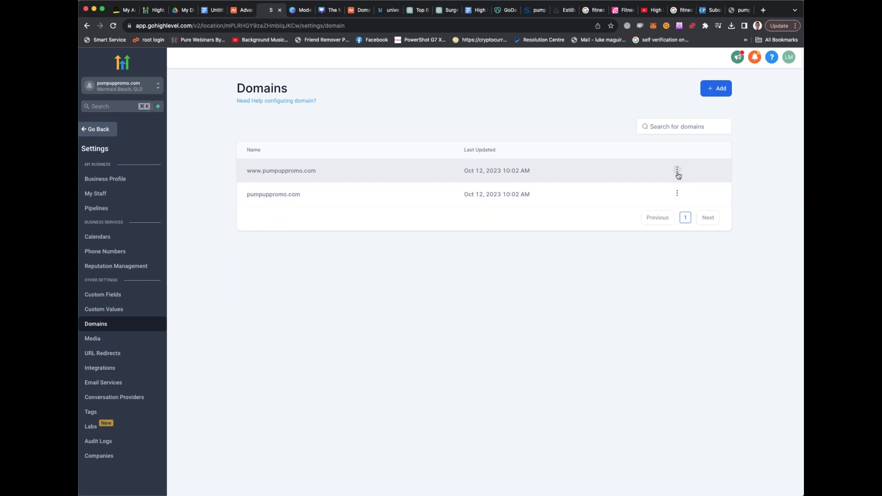
{"action": "left_click", "coordinate": [677, 171]}
{"action": "left_click", "coordinate": [671, 198]}
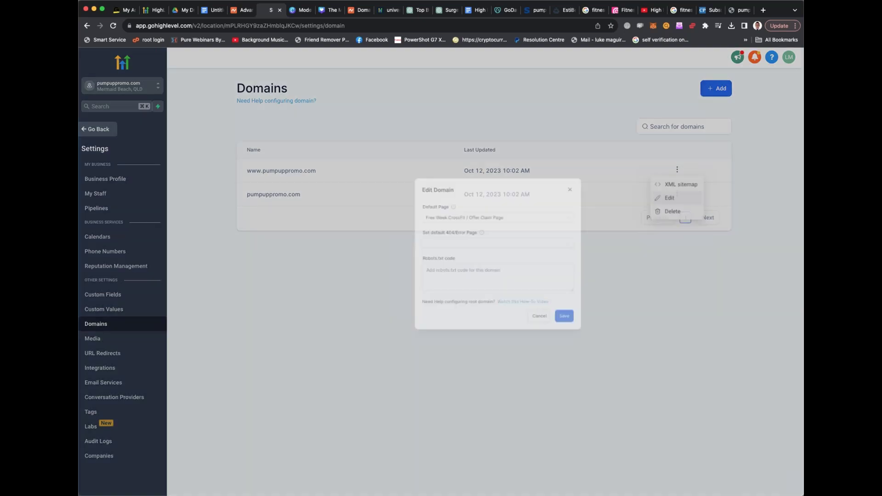
{"action": "left_click", "coordinate": [386, 223]}
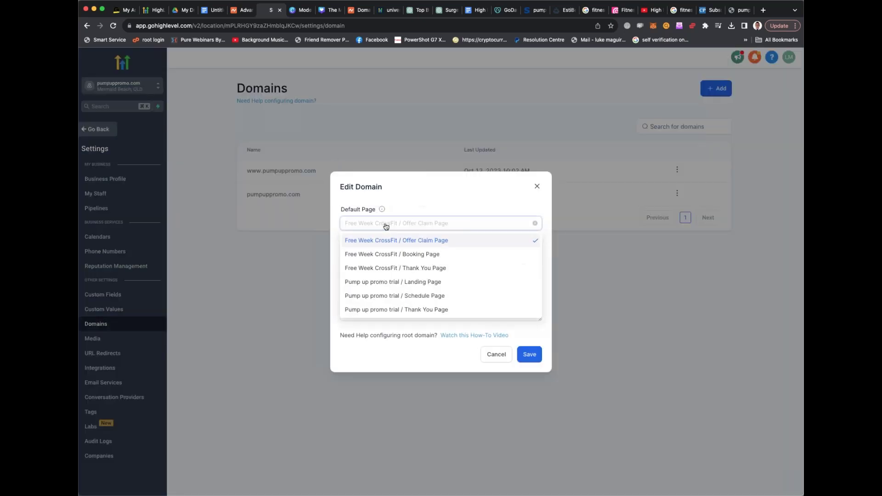
{"action": "left_click", "coordinate": [408, 282]}
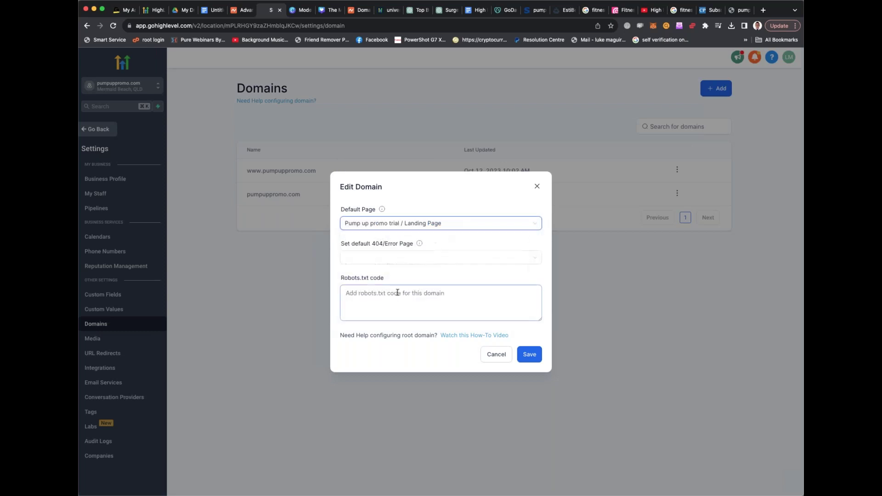
{"action": "left_click", "coordinate": [413, 225]}
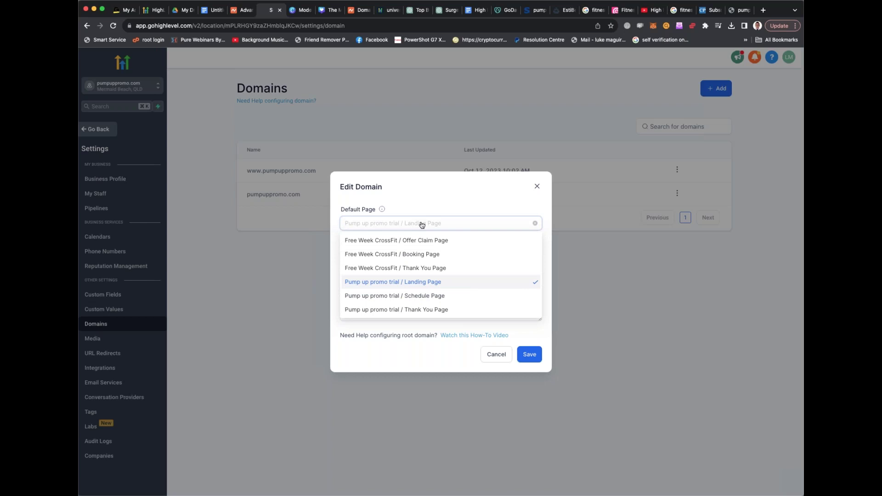
{"action": "left_click", "coordinate": [570, 239]}
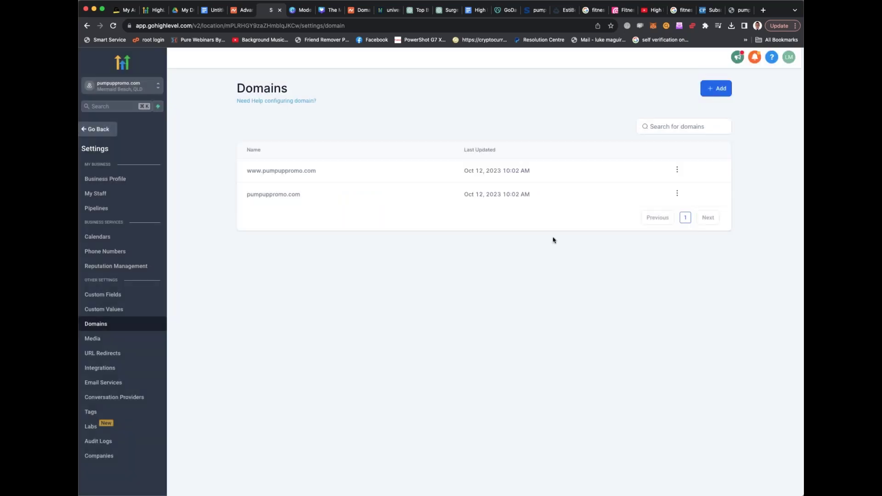
{"action": "left_click", "coordinate": [677, 193]}
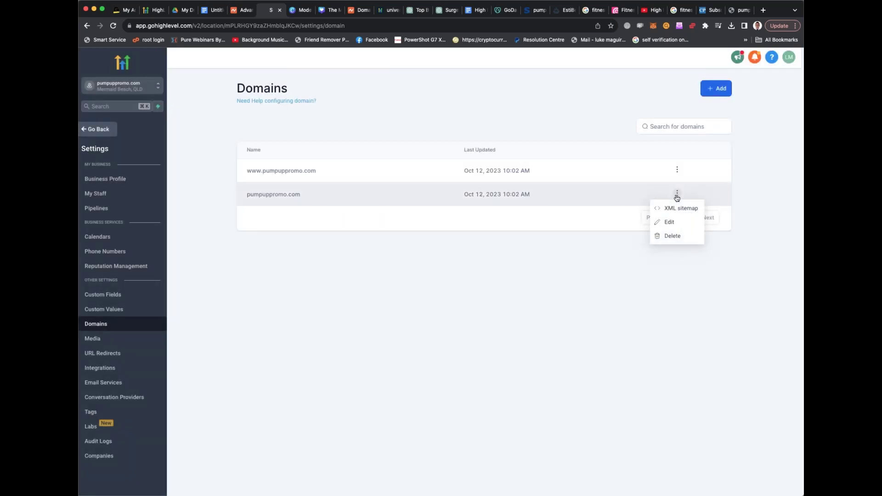
{"action": "left_click", "coordinate": [677, 196]}
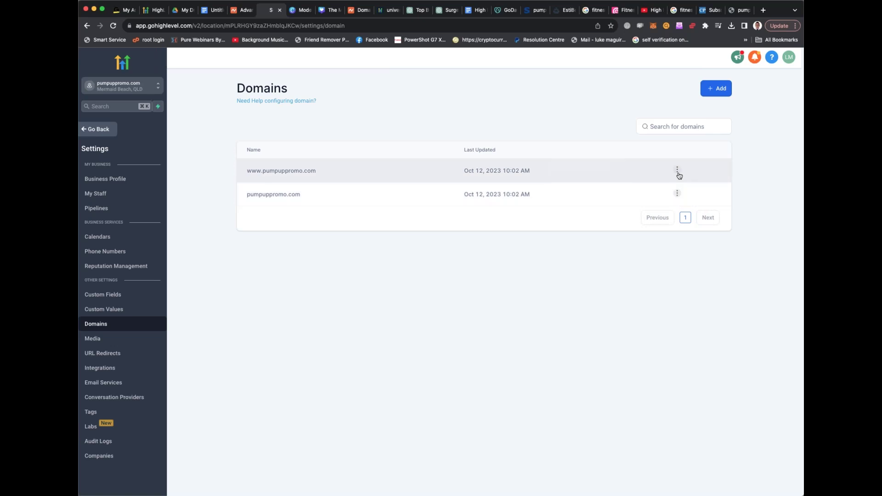
{"action": "left_click", "coordinate": [677, 170]}
{"action": "left_click", "coordinate": [669, 198]}
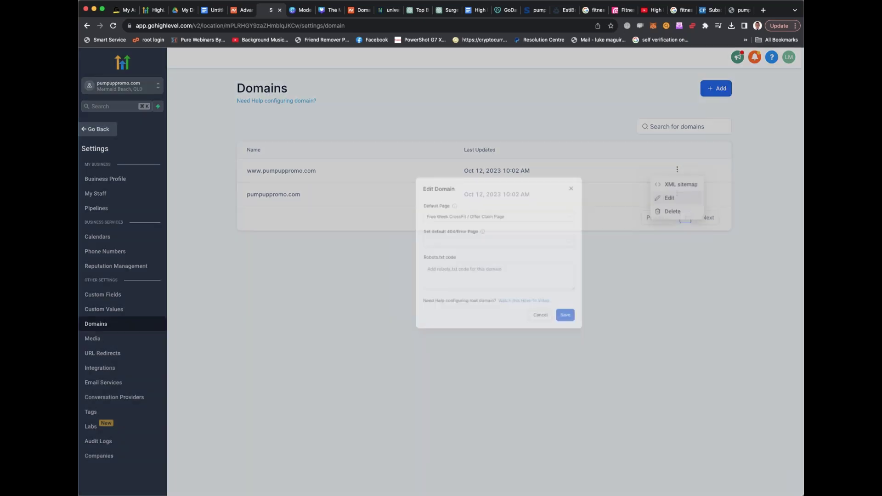
{"action": "left_click", "coordinate": [417, 223]}
{"action": "left_click", "coordinate": [399, 283]}
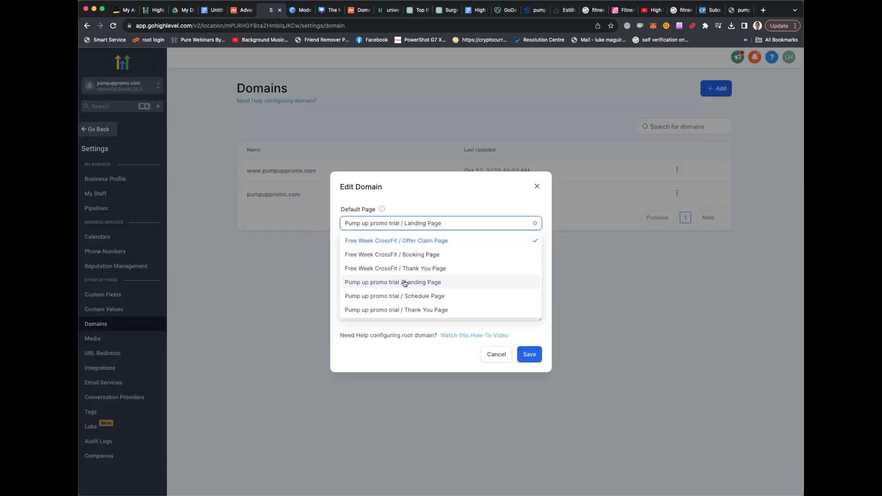
{"action": "left_click", "coordinate": [531, 357]}
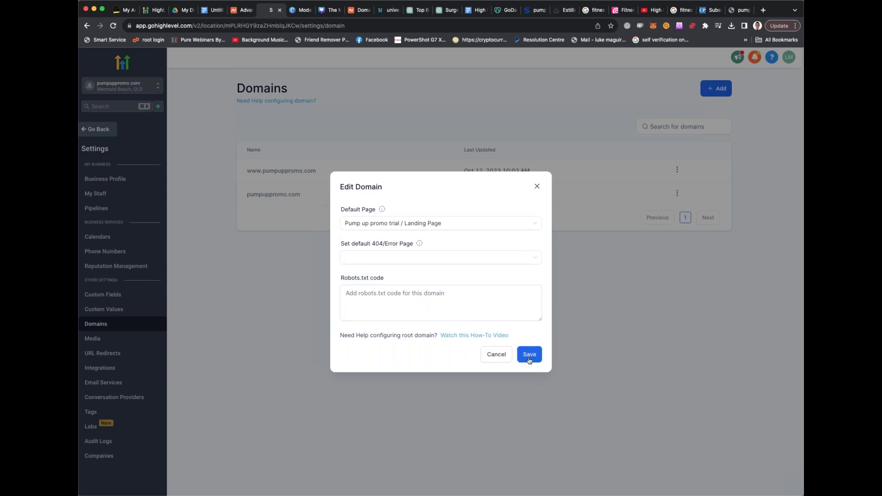
{"action": "left_click", "coordinate": [529, 356]}
{"action": "left_click", "coordinate": [738, 9]}
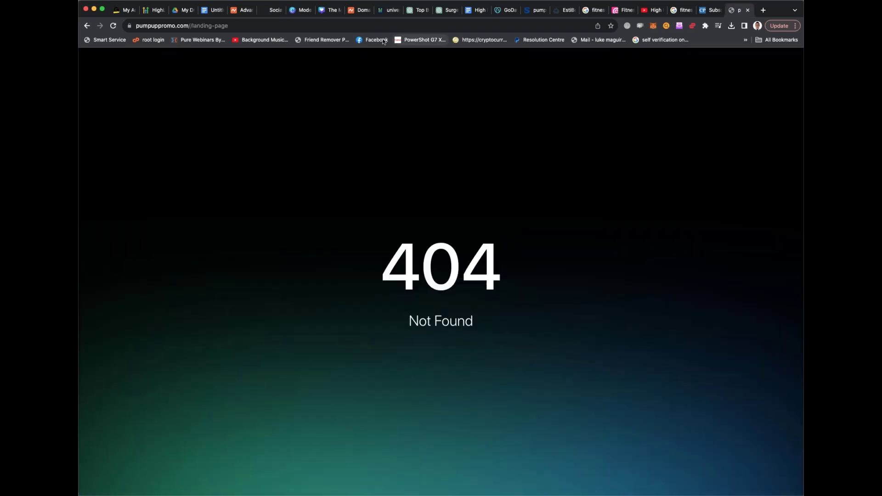
Load the bare pumpuppromo.com address without the /landing-page path
{"action": "left_click_drag", "start_coordinate": [188, 22], "coordinate": [251, 28]}
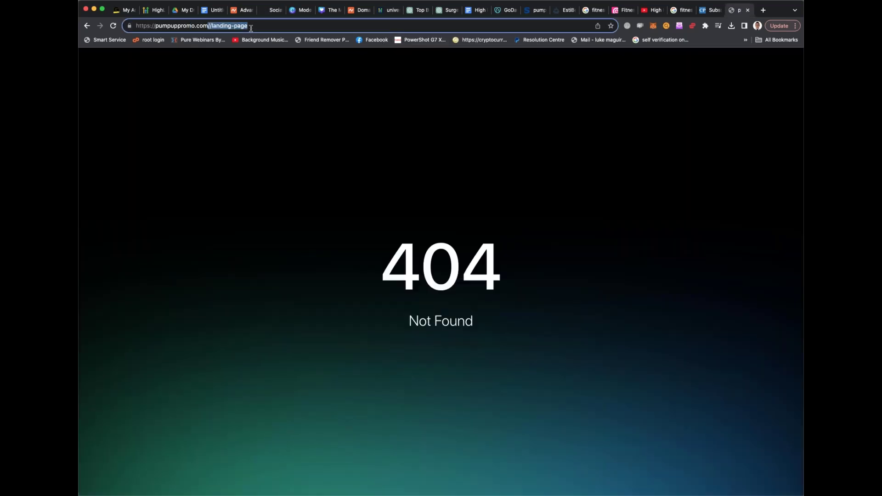
{"action": "key", "text": "BackSpace"}
{"action": "key", "text": "Return"}
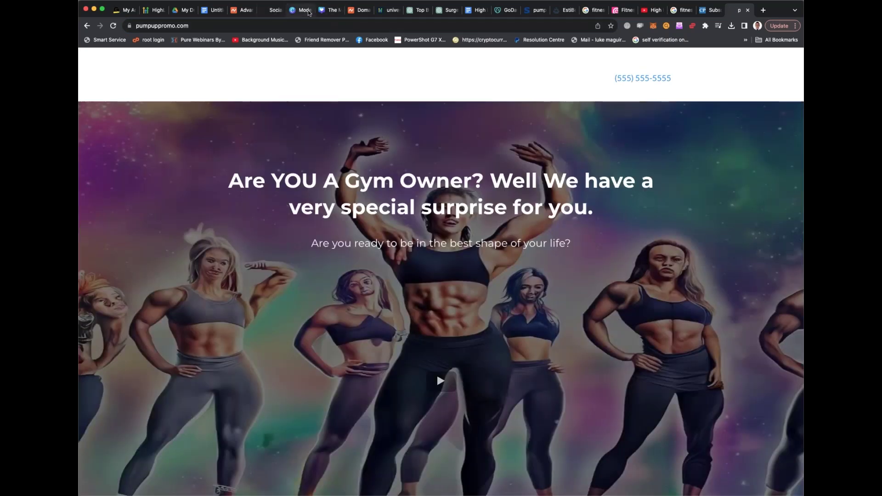
{"action": "left_click", "coordinate": [358, 9]}
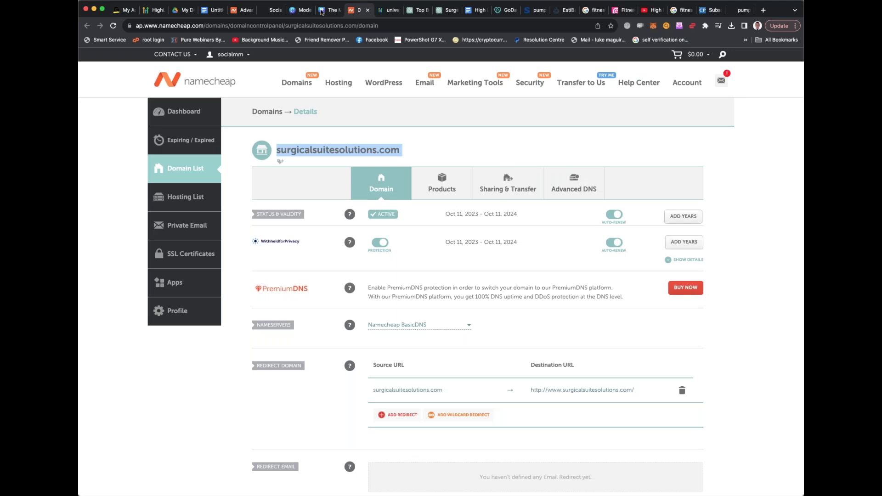
{"action": "left_click", "coordinate": [261, 12]}
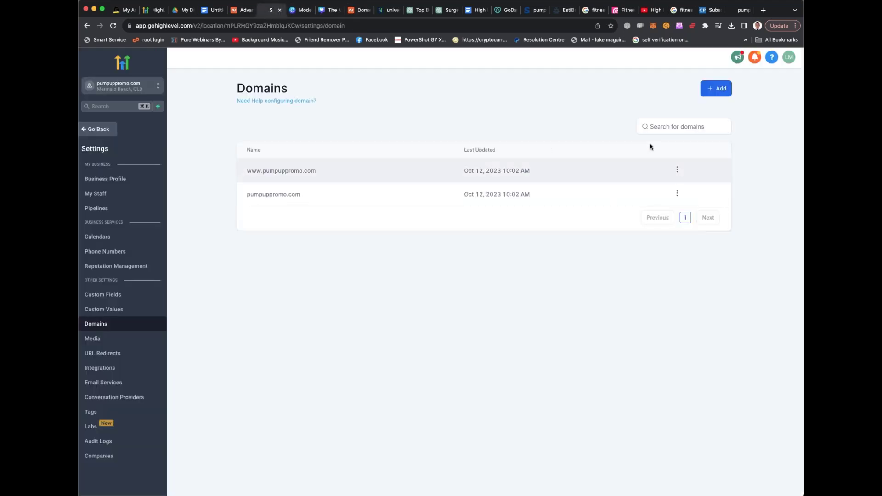
Set the pumpuppromo.com root domain's default page to 'Pump up promo trial / Landing Page' and save
{"action": "left_click", "coordinate": [677, 193]}
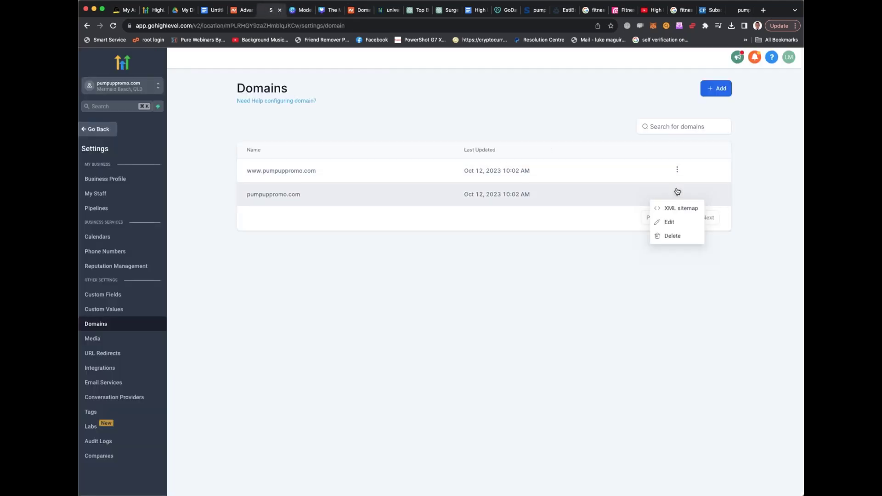
{"action": "left_click", "coordinate": [670, 223]}
{"action": "mouse_move", "coordinate": [420, 243]}
{"action": "left_click", "coordinate": [476, 224]}
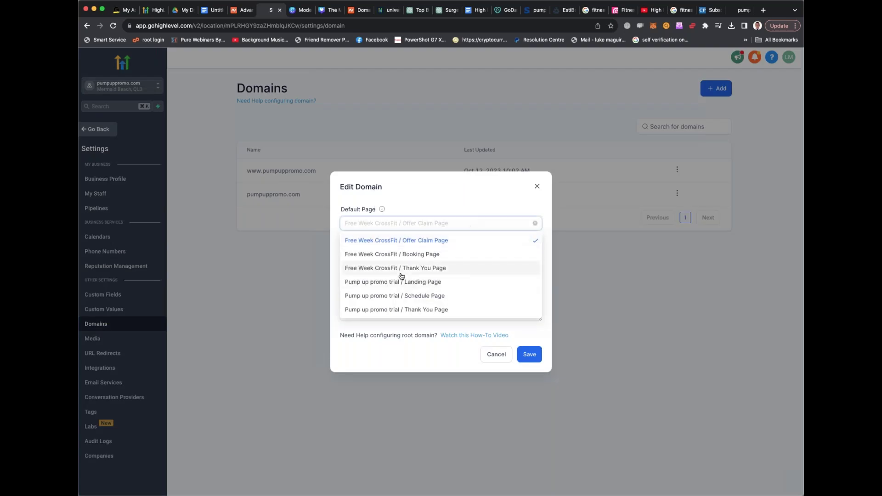
{"action": "left_click", "coordinate": [410, 285]}
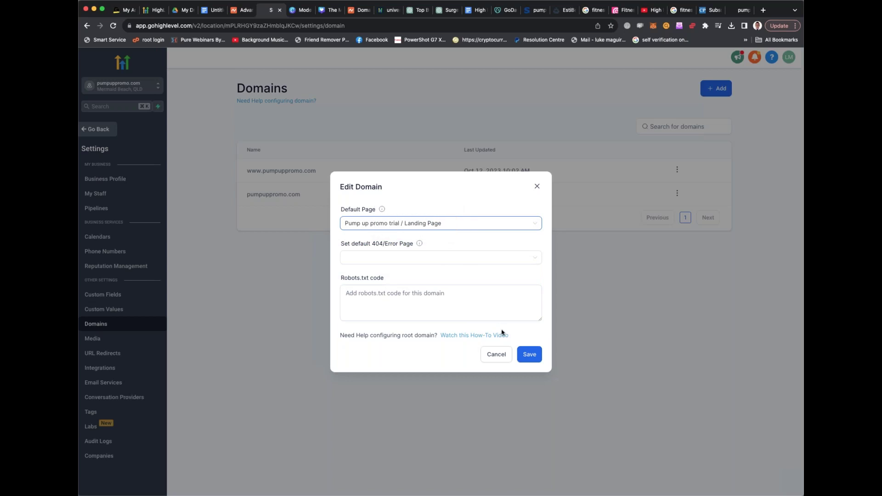
{"action": "left_click", "coordinate": [527, 354]}
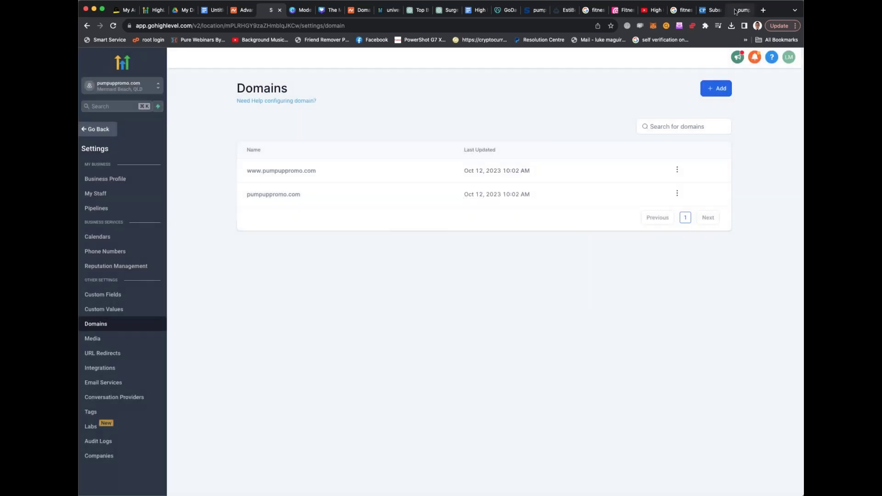
{"action": "left_click", "coordinate": [735, 10]}
{"action": "left_click", "coordinate": [436, 26]}
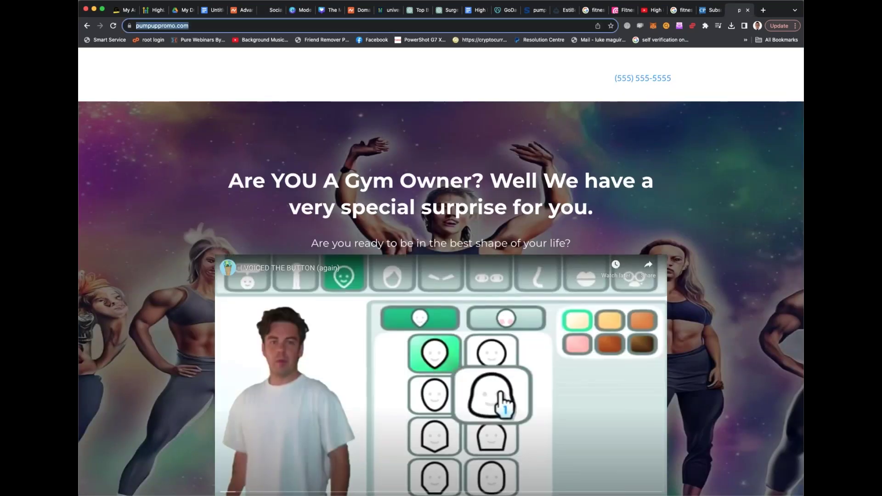
Reload pumpuppromo.com to confirm the fitness agency page with 'Claim your spot now (5 left)'
{"action": "key", "text": "Return"}
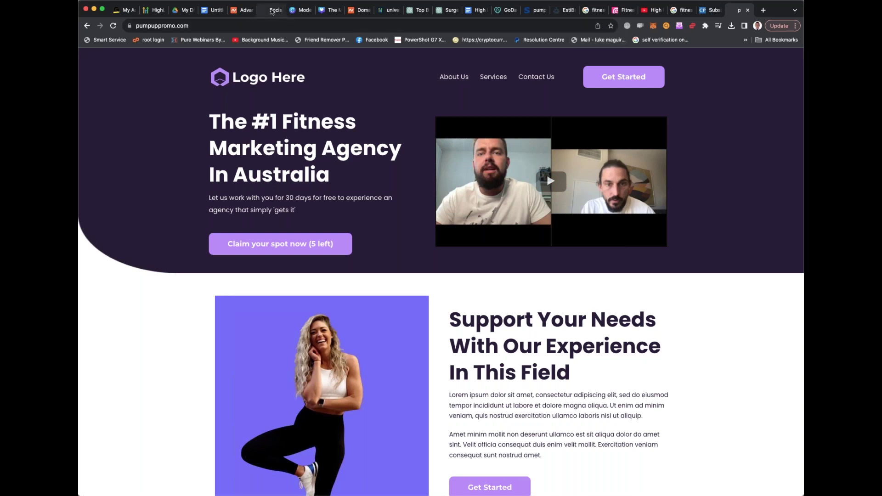
{"action": "left_click", "coordinate": [271, 10]}
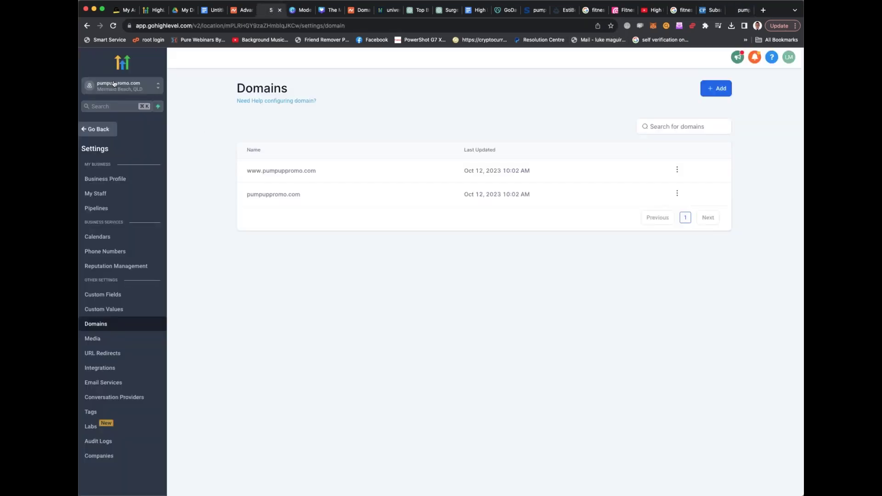
{"action": "left_click", "coordinate": [88, 129]}
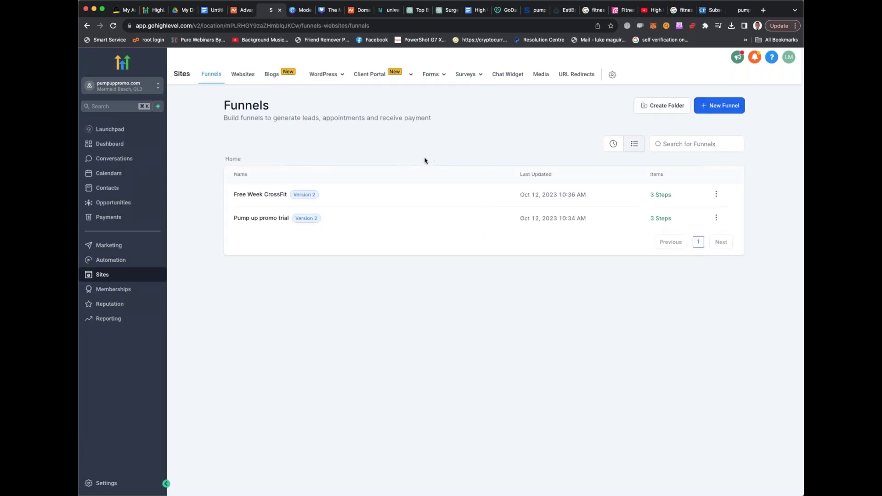
{"action": "left_click", "coordinate": [613, 75]}
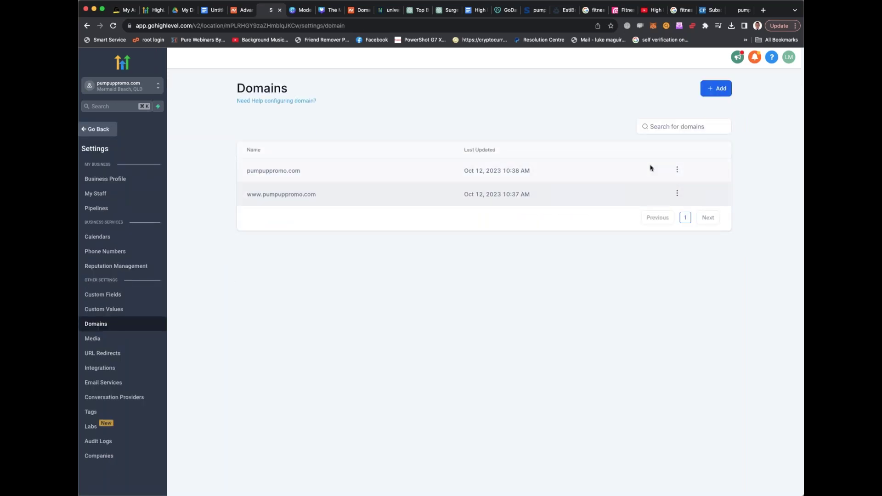
{"action": "left_click", "coordinate": [677, 171]}
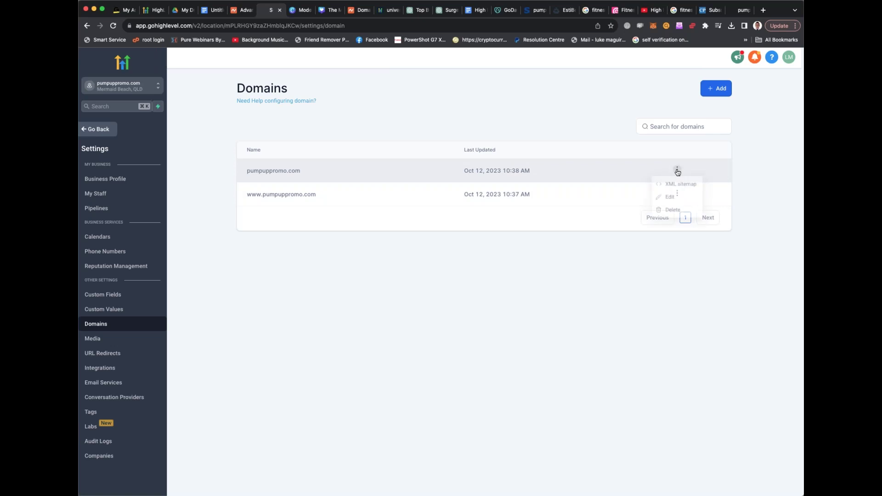
{"action": "left_click", "coordinate": [670, 199]}
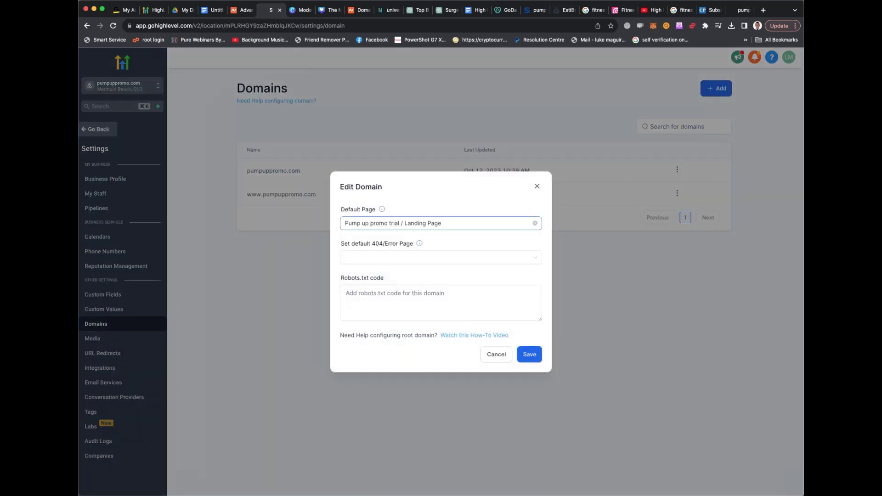
{"action": "left_click", "coordinate": [537, 187]}
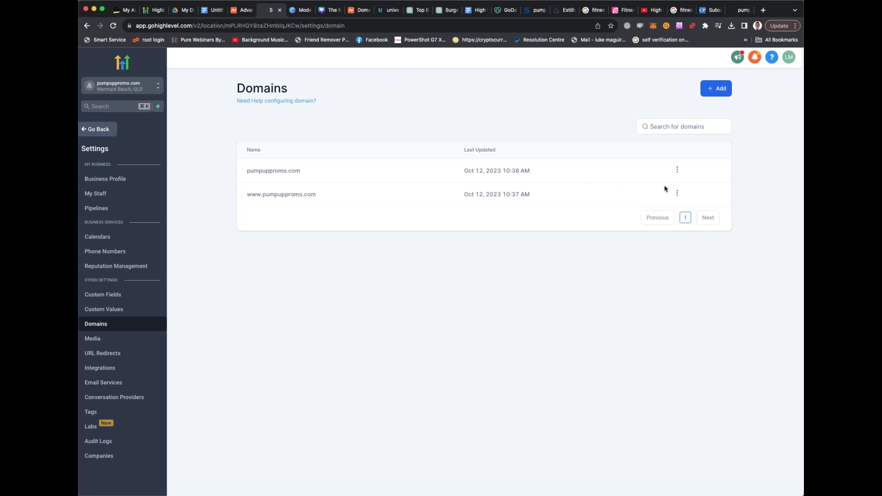
Set pumpuppromo.com's default page to Free Week CrossFit / Offer Claim Page and save
{"action": "left_click", "coordinate": [677, 171]}
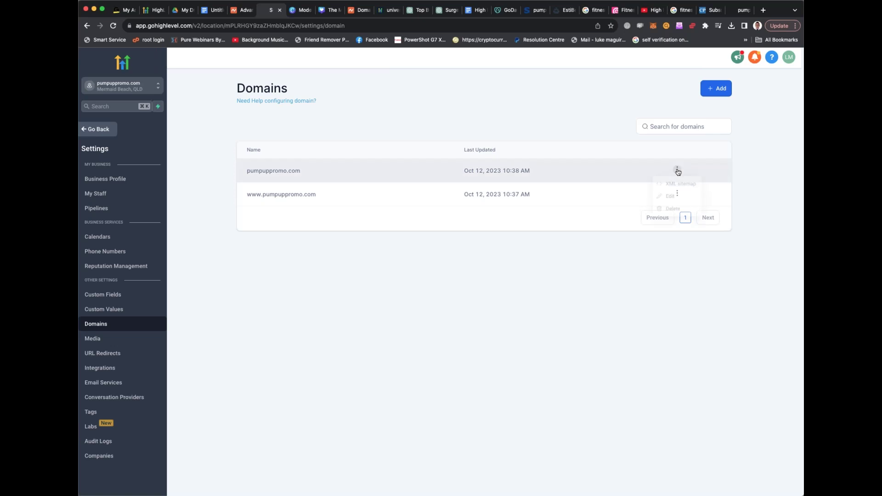
{"action": "left_click", "coordinate": [670, 197]}
{"action": "left_click", "coordinate": [412, 223]}
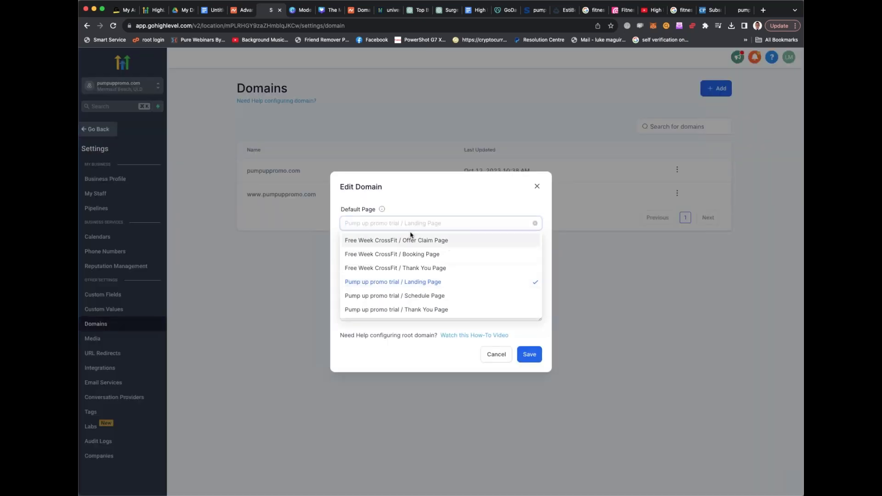
{"action": "left_click", "coordinate": [410, 237]}
{"action": "left_click", "coordinate": [528, 355]}
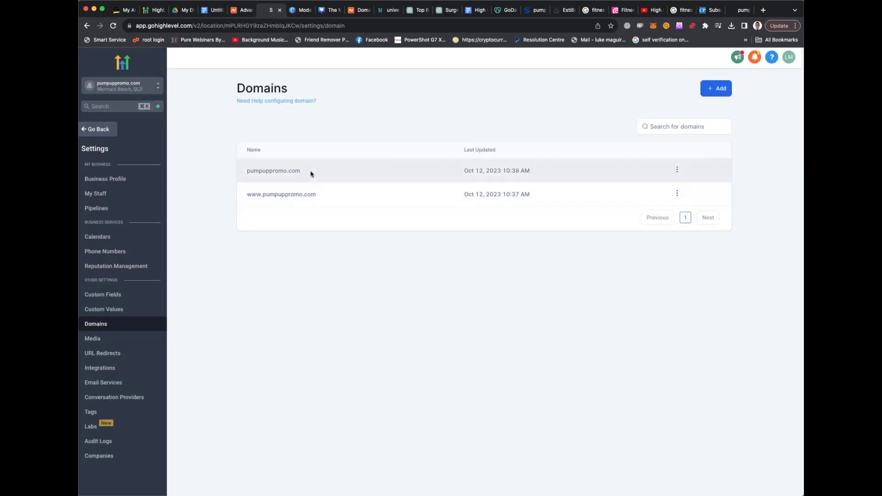
Copy the pumpuppromo.com domain and load it in a new browser tab
{"action": "left_click_drag", "start_coordinate": [311, 173], "coordinate": [244, 176]}
{"action": "key", "text": "super+c"}
{"action": "left_click", "coordinate": [763, 10]}
{"action": "key", "text": "super+v"}
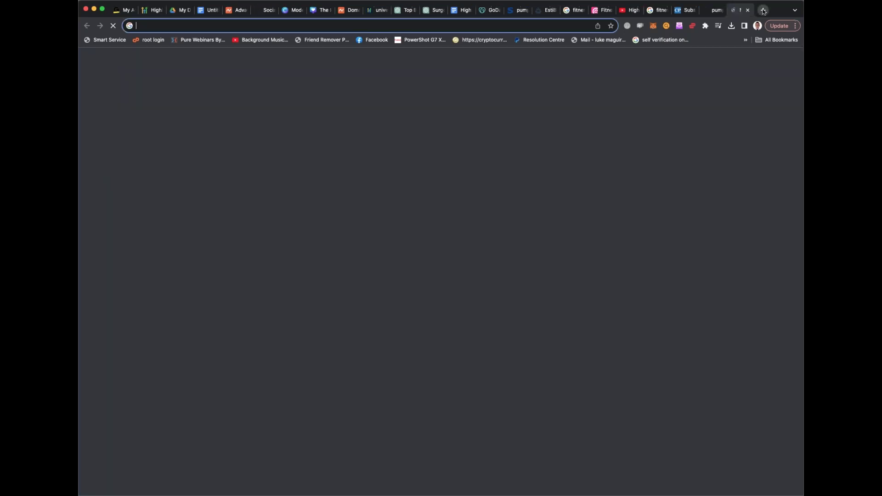
{"action": "key", "text": "Return"}
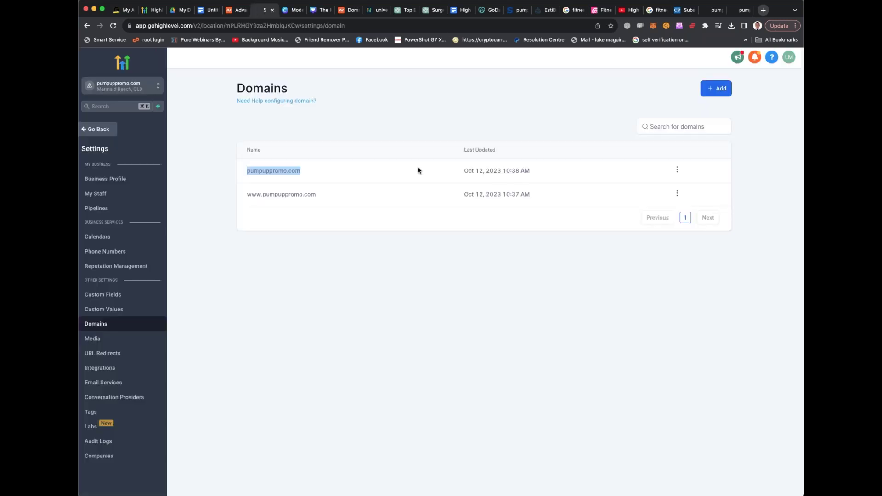
{"action": "left_click", "coordinate": [261, 11]}
{"action": "left_click", "coordinate": [677, 193]}
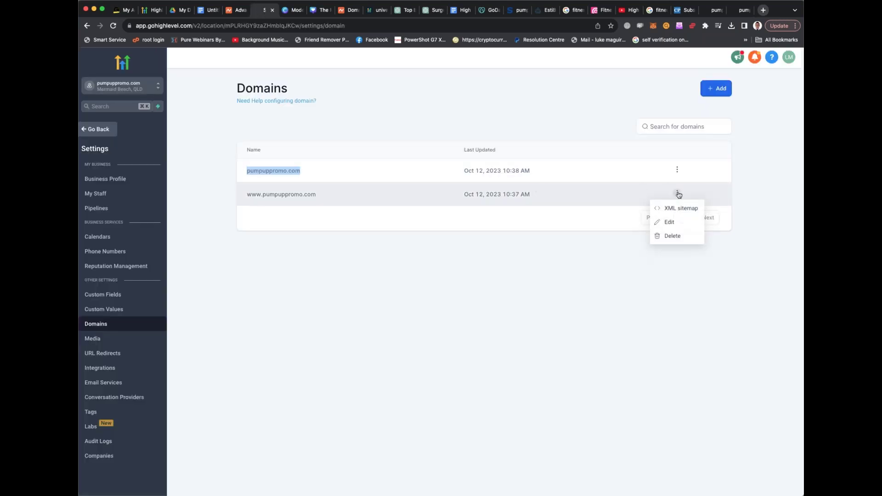
{"action": "left_click", "coordinate": [668, 222]}
{"action": "left_click", "coordinate": [415, 224]}
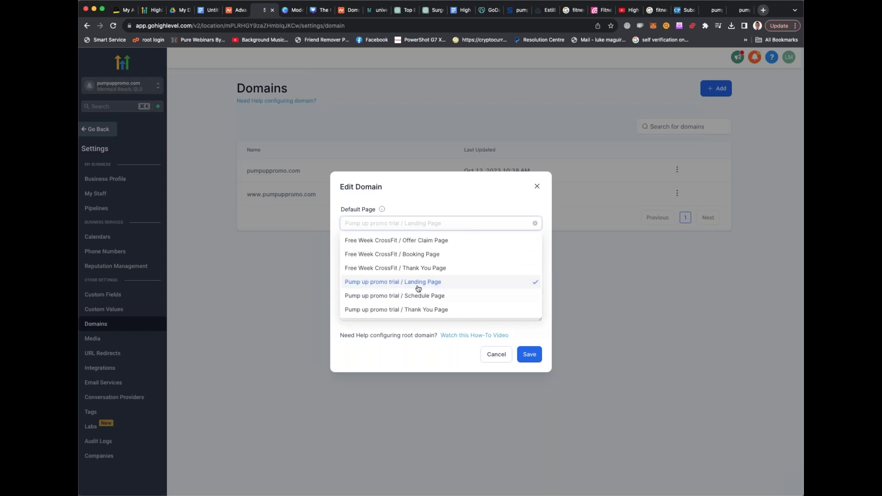
{"action": "left_click", "coordinate": [443, 282]}
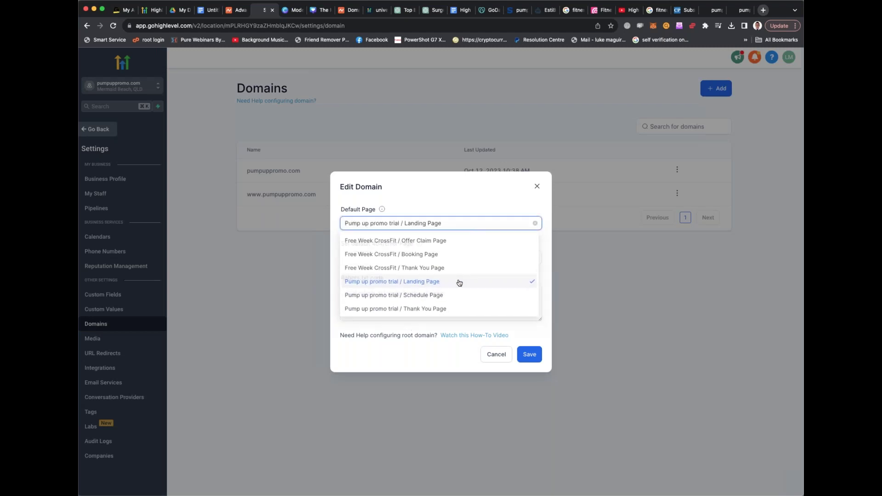
{"action": "left_click", "coordinate": [530, 352]}
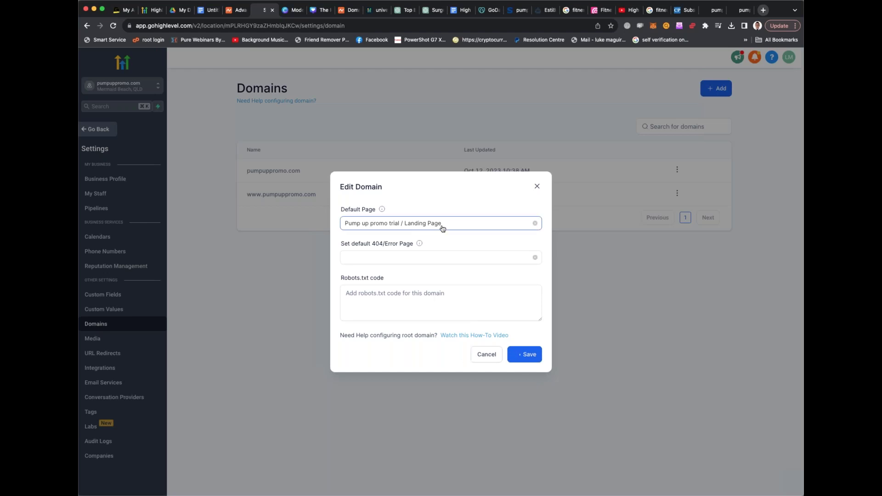
{"action": "left_click", "coordinate": [537, 187]}
{"action": "left_click_drag", "start_coordinate": [322, 196], "coordinate": [733, 10]}
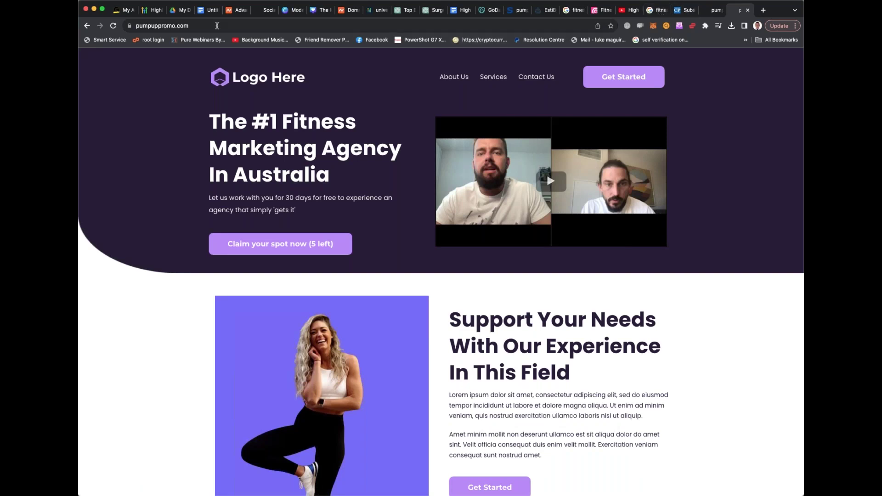
Compare the pumpuppromo.com photo with the fitness influencer image search, then return to HighLevel
{"action": "left_click", "coordinate": [660, 11]}
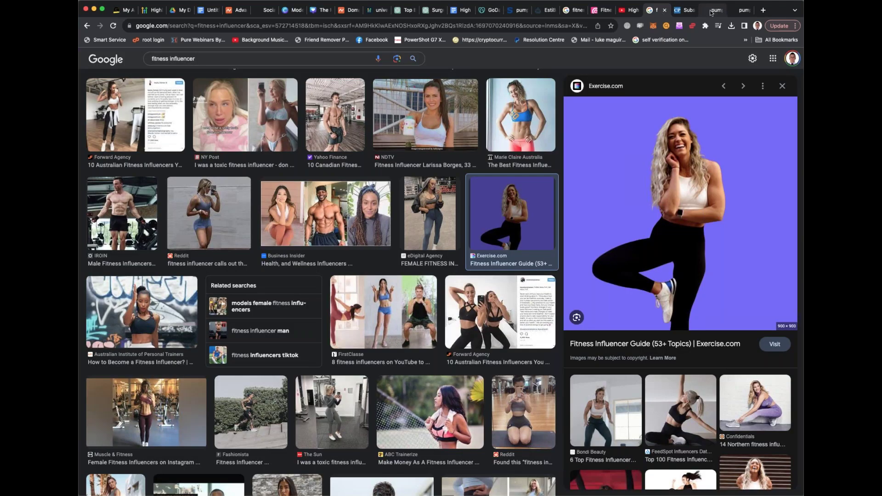
{"action": "left_click", "coordinate": [710, 11]}
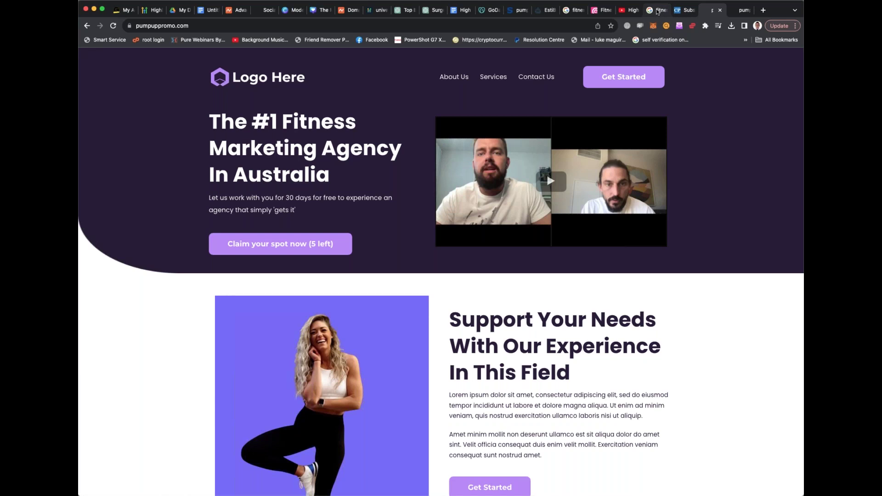
{"action": "left_click", "coordinate": [266, 11]}
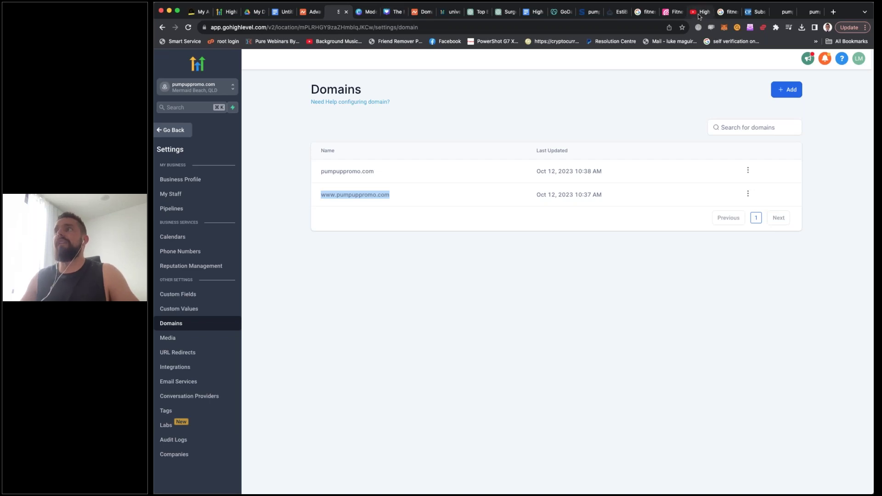
Open youtube.com in a new browser tab
{"action": "left_click", "coordinate": [833, 12]}
{"action": "type", "text": "youtu"}
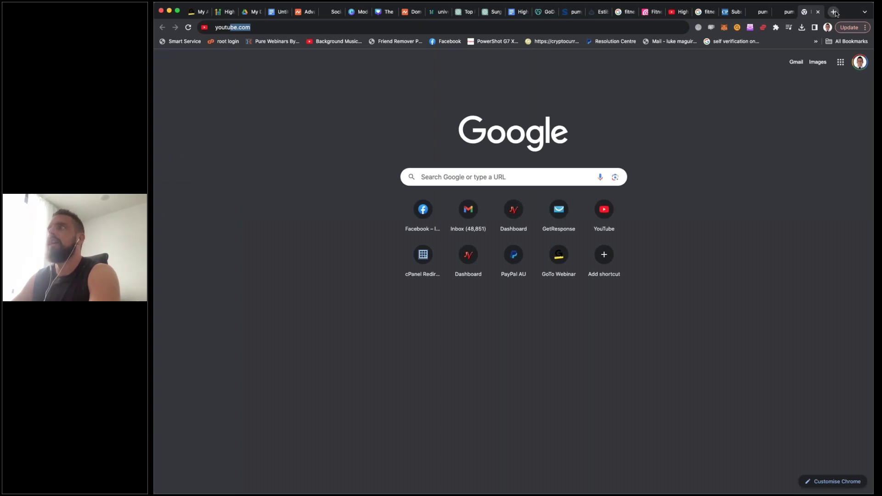
{"action": "key", "text": "Return"}
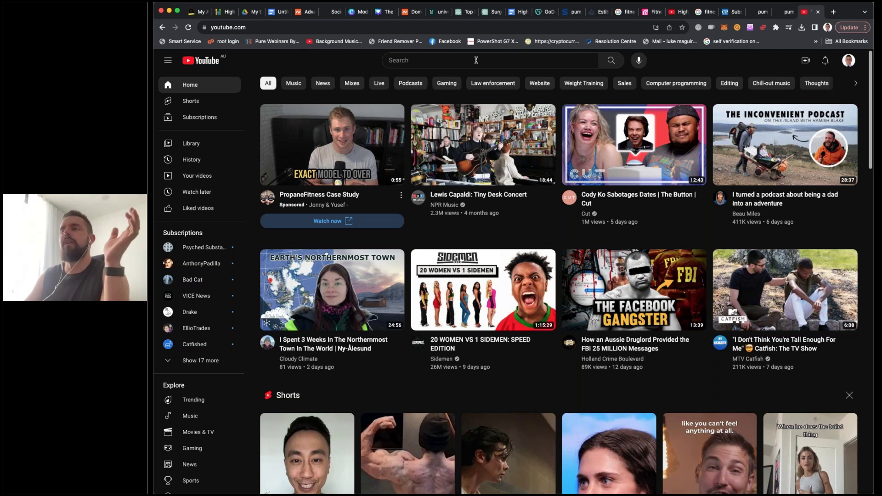
Search YouTube for 'how do i set up the autoresponder in gohighlevel' and browse results
{"action": "left_click", "coordinate": [476, 60]}
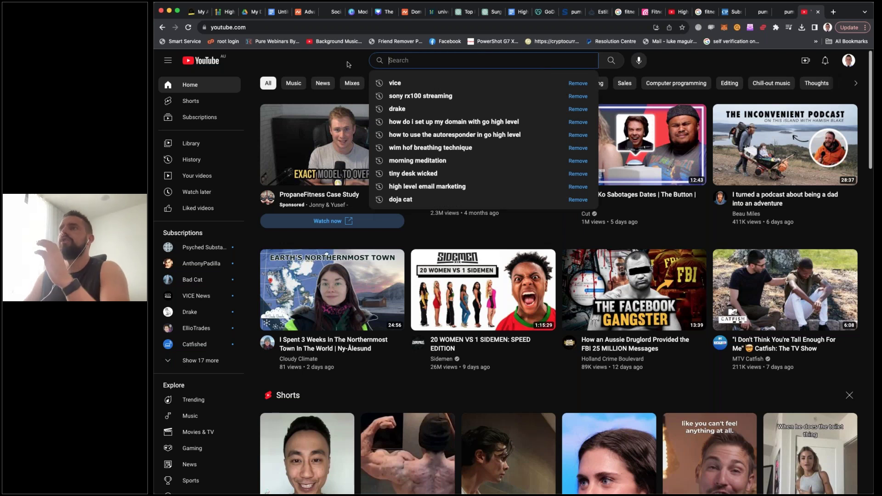
{"action": "type", "text": "a"}
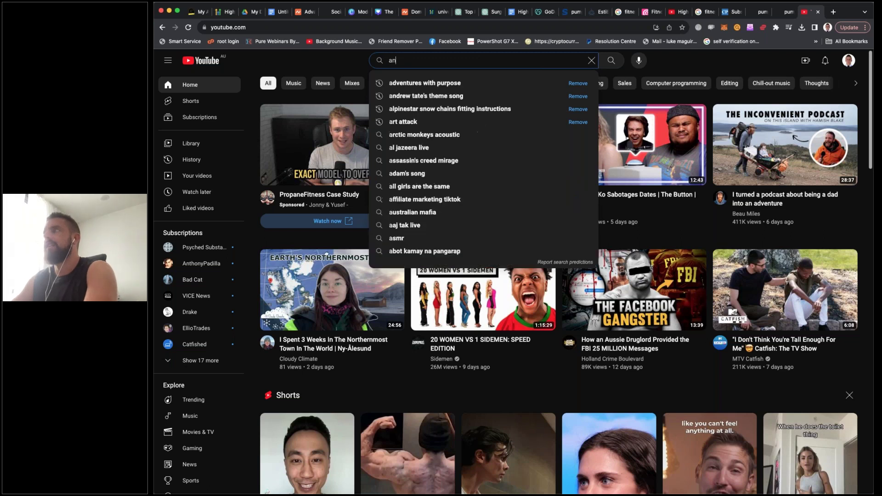
{"action": "key", "text": "BackSpace"}
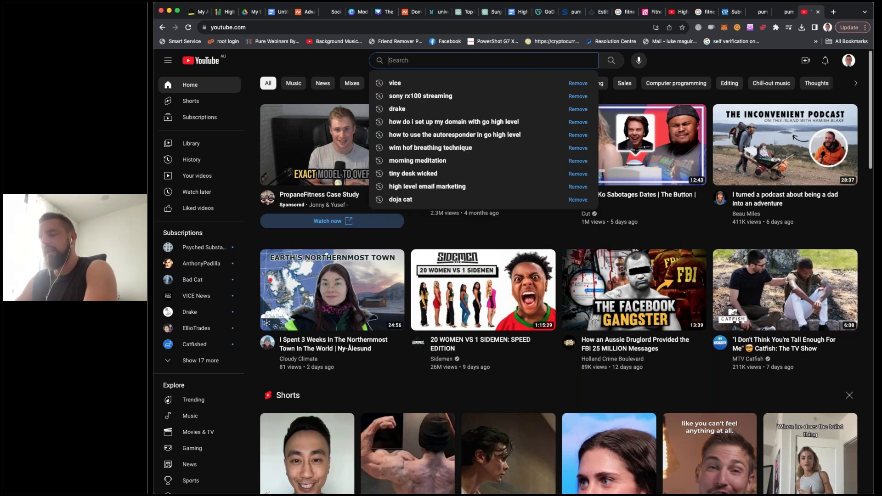
{"action": "type", "text": "how do i set up the "}
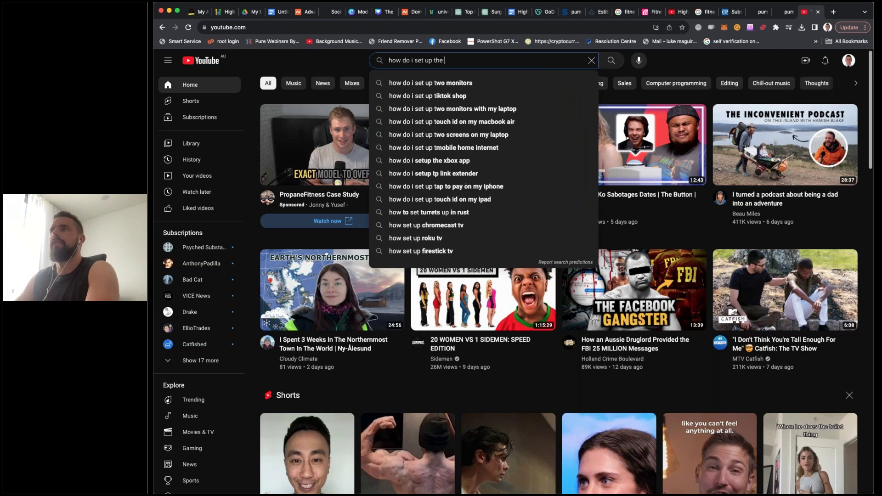
{"action": "type", "text": "autoresponde"}
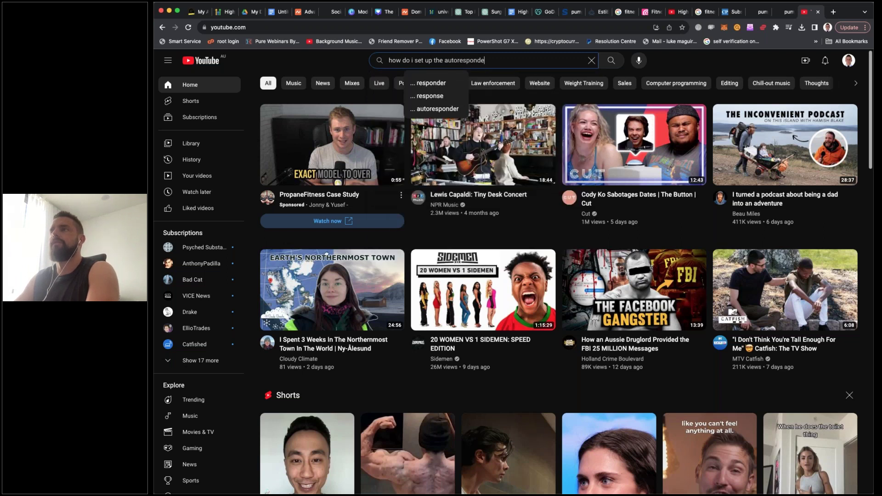
{"action": "type", "text": "r in gohigh"}
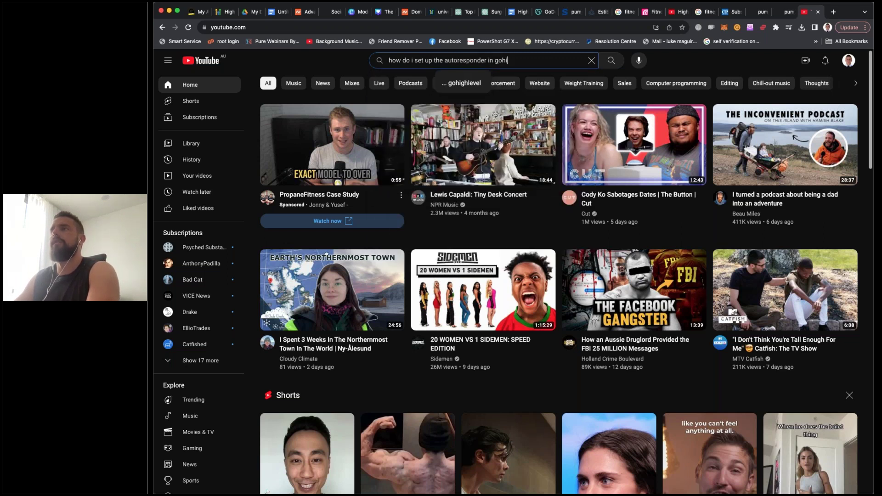
{"action": "type", "text": "level"}
{"action": "key", "text": "Return"}
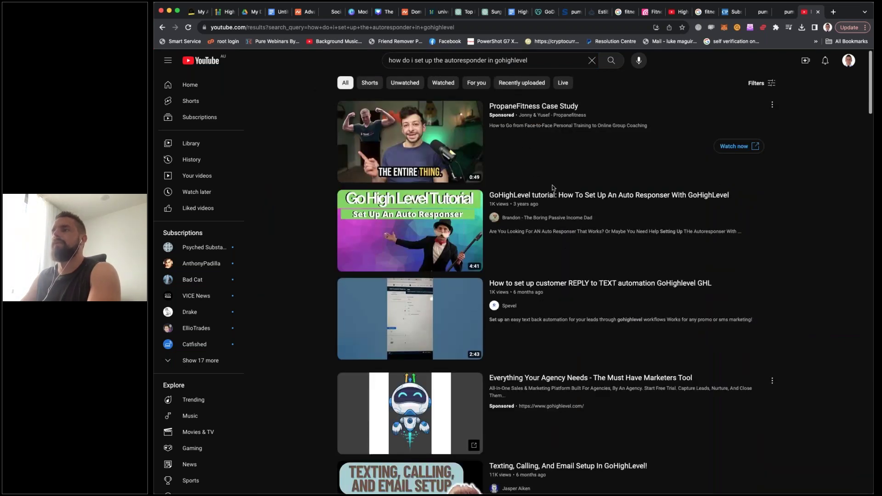
{"action": "mouse_move", "coordinate": [521, 205]}
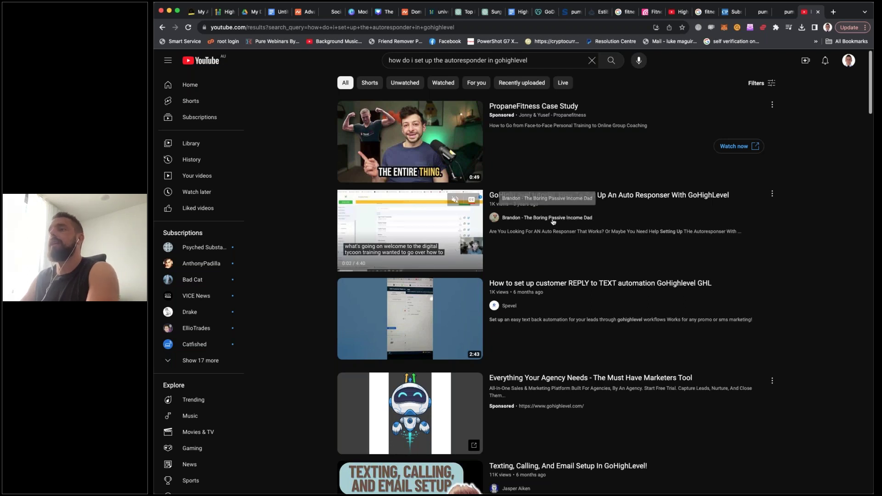
{"action": "scroll", "coordinate": [553, 222], "scroll_direction": "down", "scroll_amount": 1}
{"action": "scroll", "coordinate": [553, 222], "scroll_direction": "down", "scroll_amount": 3}
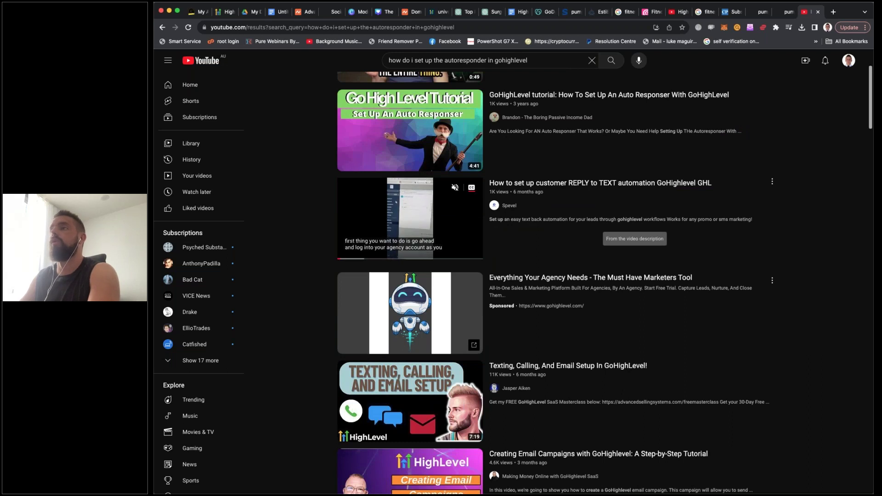
{"action": "scroll", "coordinate": [553, 222], "scroll_direction": "down", "scroll_amount": 1}
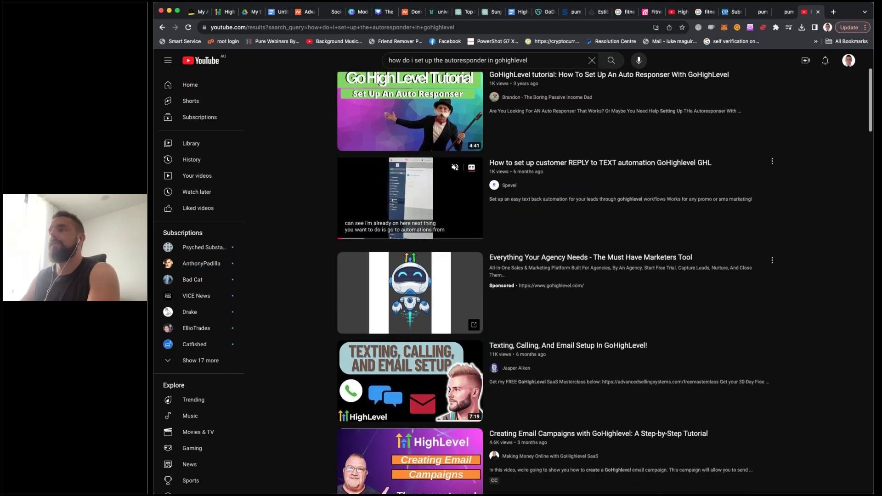
{"action": "scroll", "coordinate": [604, 166], "scroll_direction": "down", "scroll_amount": 5}
{"action": "scroll", "coordinate": [411, 183], "scroll_direction": "up", "scroll_amount": 5}
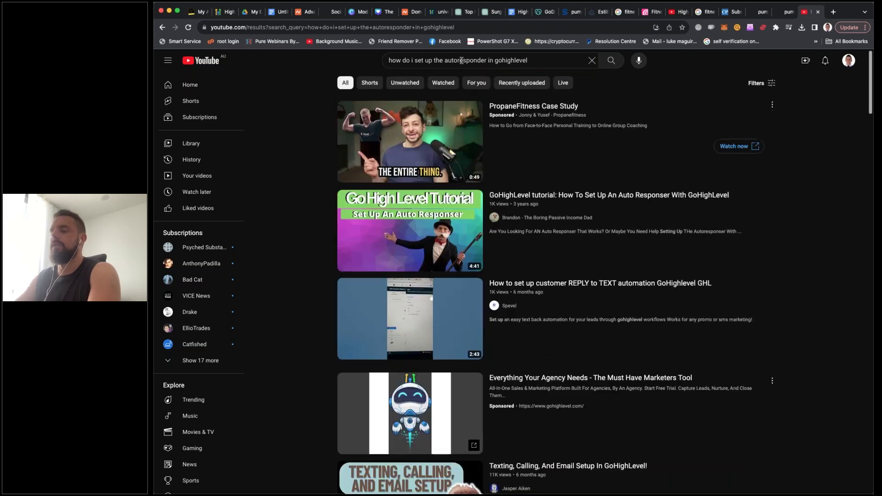
Replace the YouTube search with 'how do i use the page builder in high level'
{"action": "triple_click", "coordinate": [461, 60]}
{"action": "key", "text": "BackSpace"}
{"action": "type", "text": "how do i use the"}
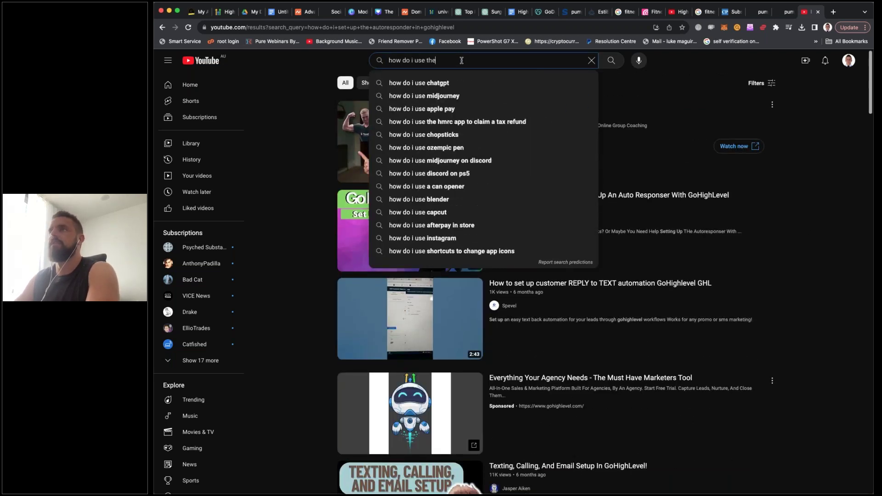
{"action": "type", "text": " page builder in"}
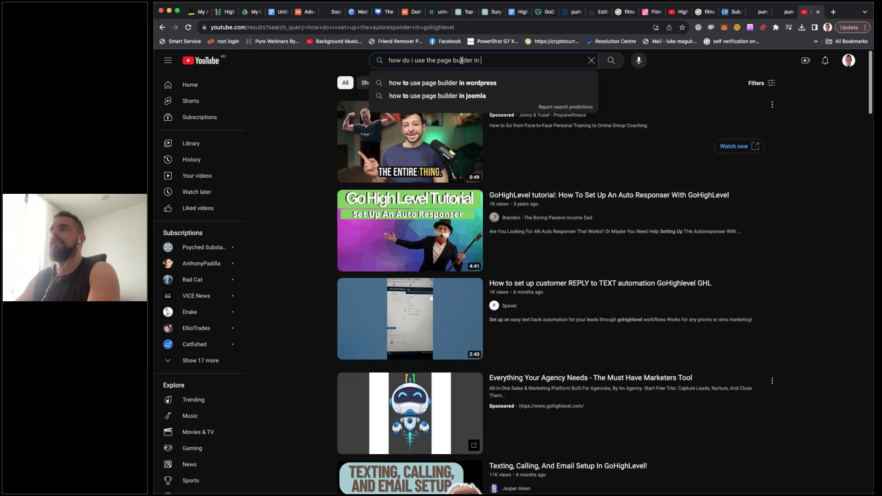
{"action": "type", "text": " high level"}
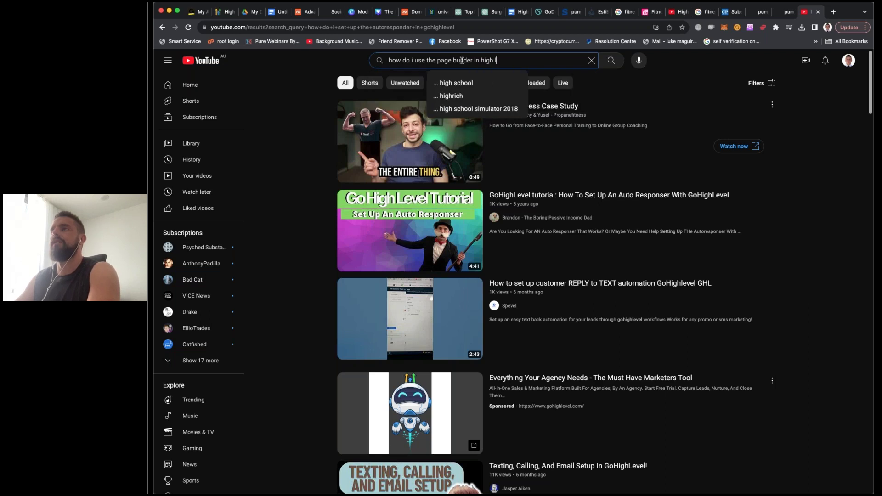
{"action": "key", "text": "Return"}
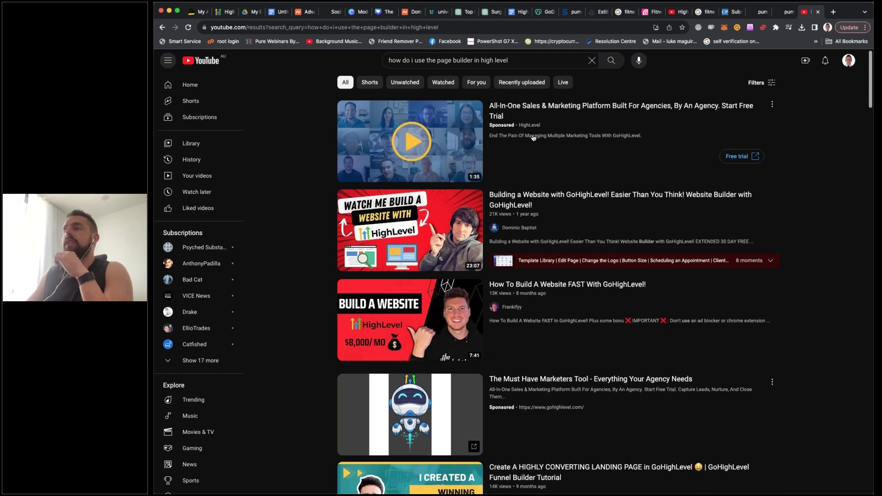
Browse the page builder tutorial results, then go back to the HighLevel domain settings
{"action": "scroll", "coordinate": [506, 143], "scroll_direction": "down", "scroll_amount": 1}
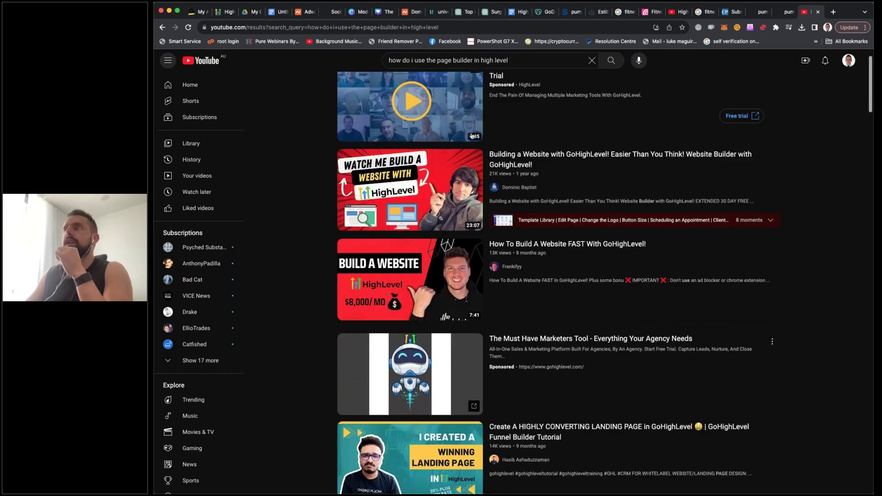
{"action": "scroll", "coordinate": [505, 230], "scroll_direction": "down", "scroll_amount": 1}
{"action": "scroll", "coordinate": [409, 147], "scroll_direction": "down", "scroll_amount": 8}
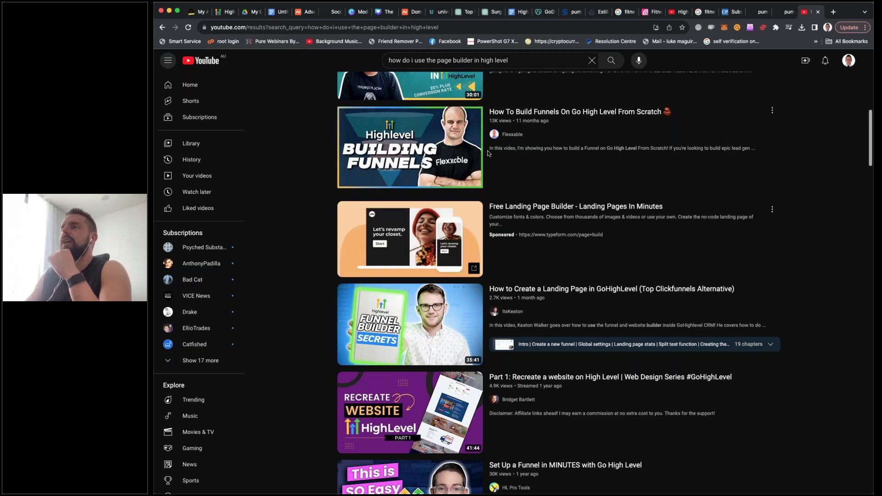
{"action": "scroll", "coordinate": [488, 153], "scroll_direction": "up", "scroll_amount": 2}
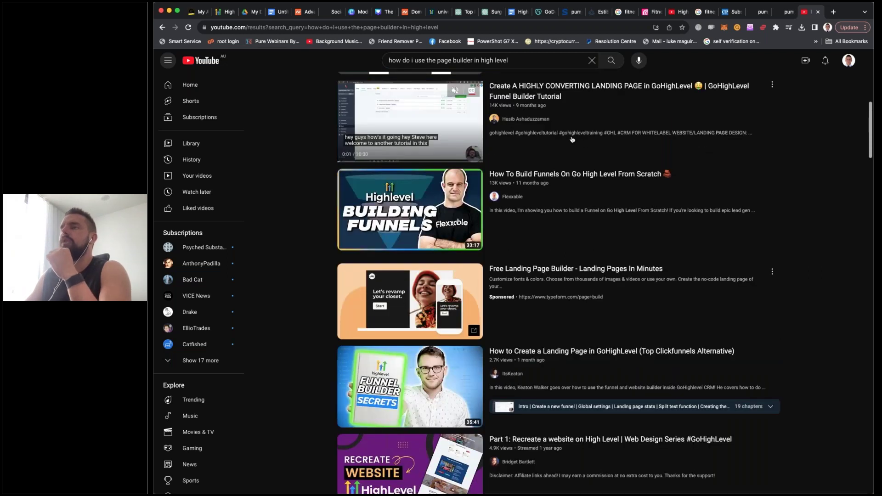
{"action": "scroll", "coordinate": [575, 138], "scroll_direction": "up", "scroll_amount": 5}
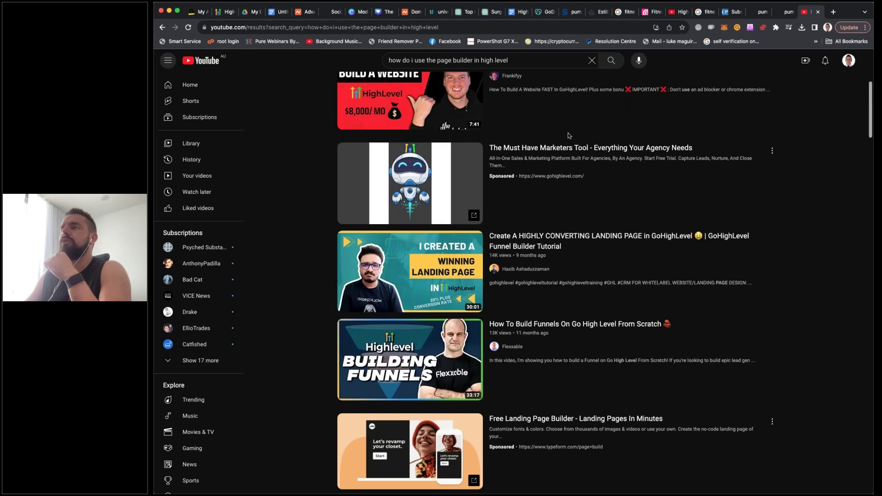
{"action": "scroll", "coordinate": [569, 135], "scroll_direction": "up", "scroll_amount": 4}
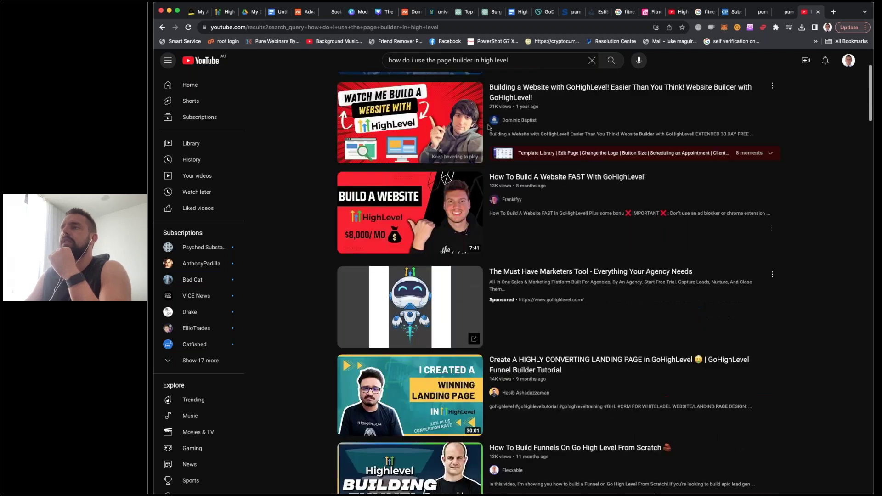
{"action": "scroll", "coordinate": [409, 143], "scroll_direction": "up", "scroll_amount": 3}
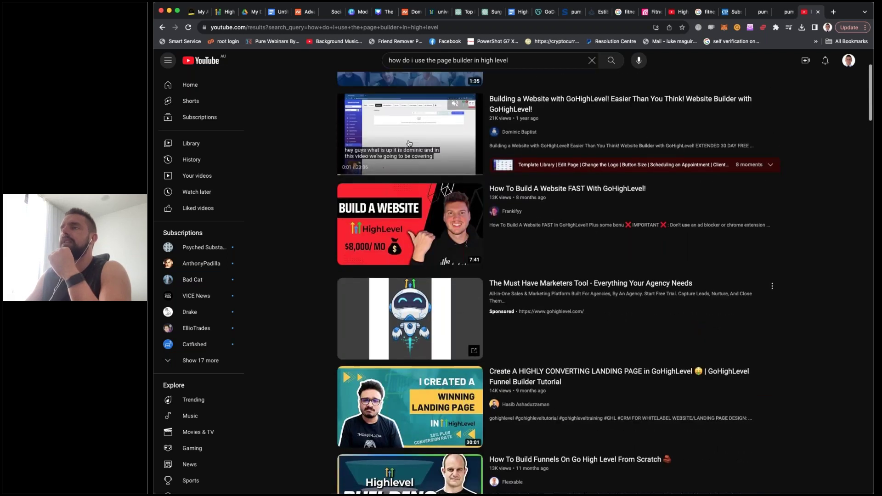
{"action": "scroll", "coordinate": [431, 229], "scroll_direction": "down", "scroll_amount": 3}
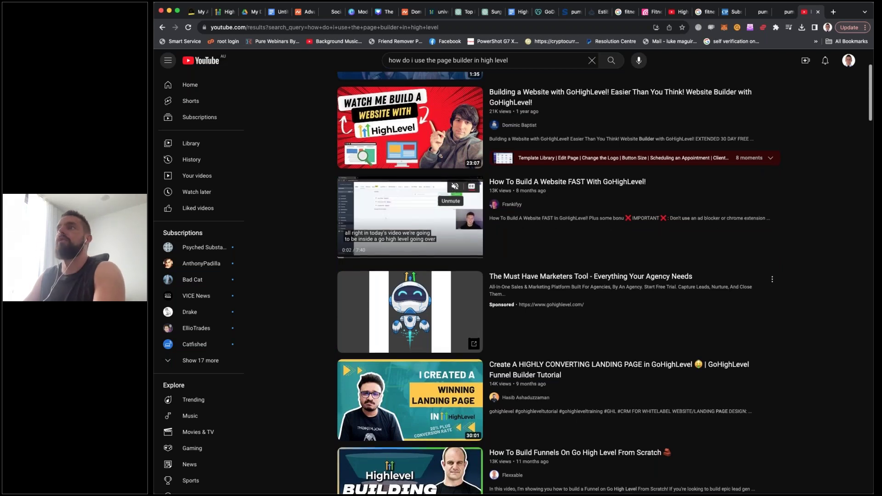
{"action": "scroll", "coordinate": [455, 187], "scroll_direction": "up", "scroll_amount": 3}
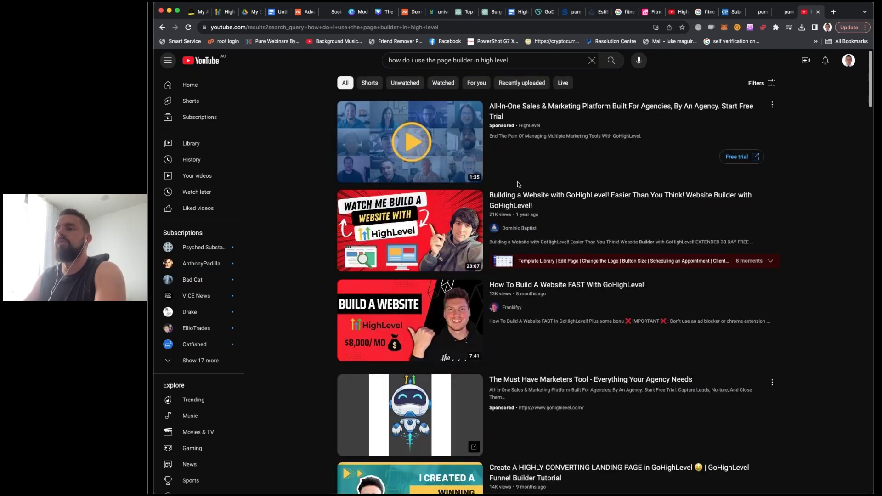
{"action": "scroll", "coordinate": [518, 184], "scroll_direction": "down", "scroll_amount": 2}
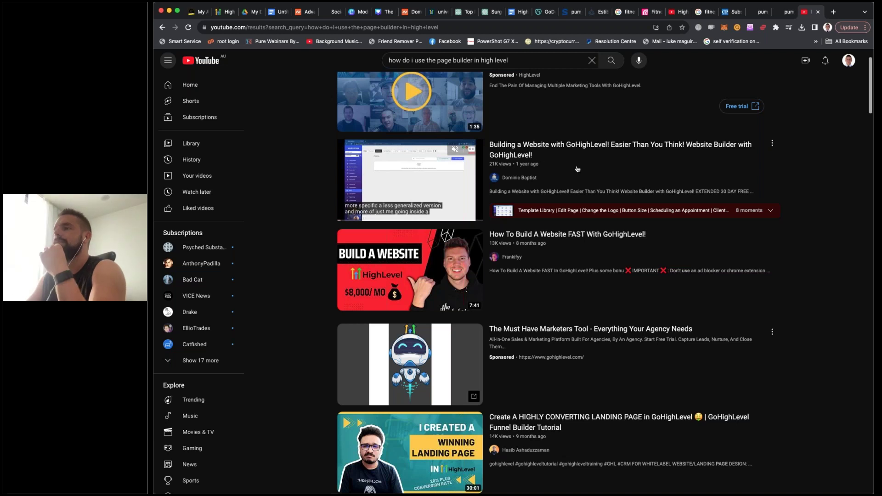
{"action": "left_click", "coordinate": [331, 13]}
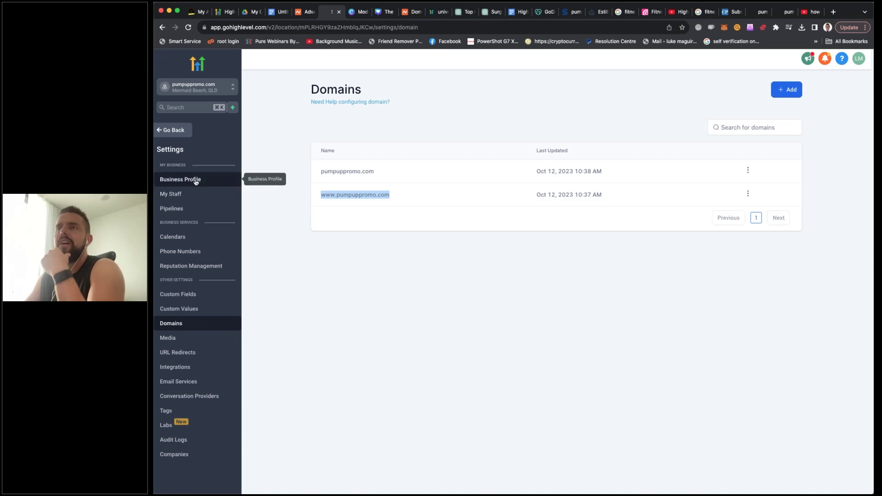
Leave Settings for the pumpuppromo.com Funnels list and show the sub-account switcher
{"action": "left_click", "coordinate": [180, 131]}
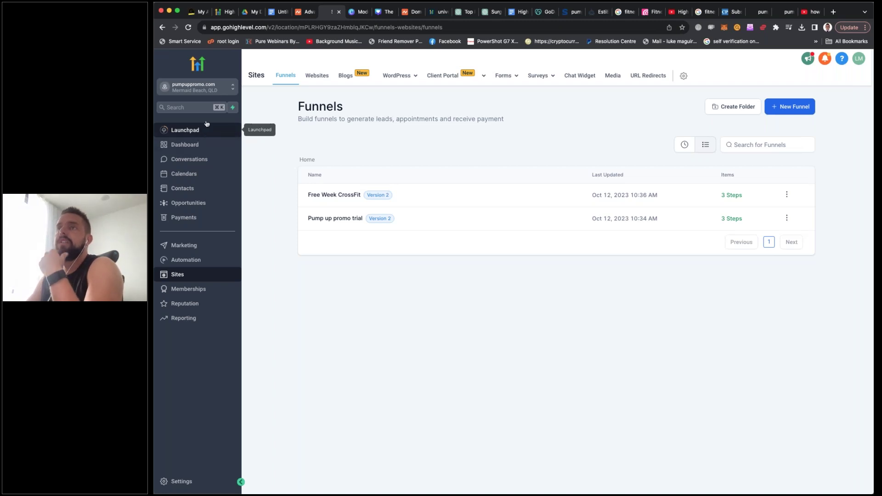
{"action": "left_click", "coordinate": [219, 91]}
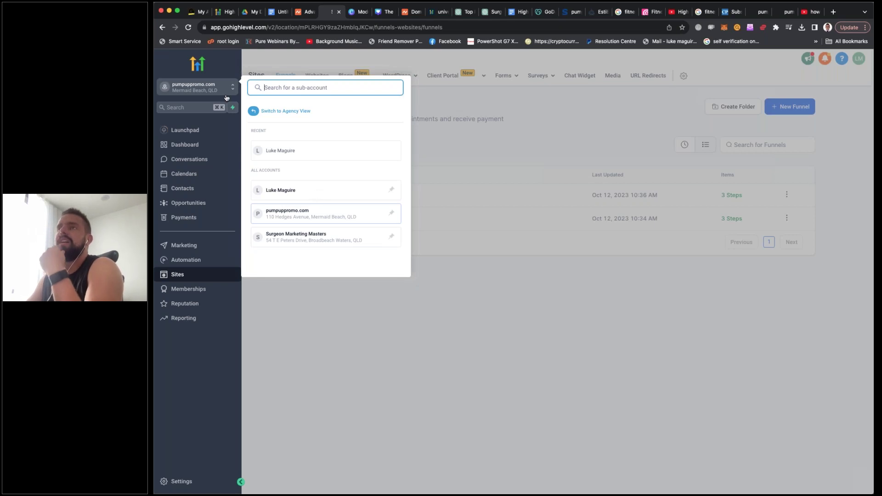
Re-enter pumpuppromo.com from the agency client list and open its Sites > Websites list
{"action": "left_click", "coordinate": [281, 112]}
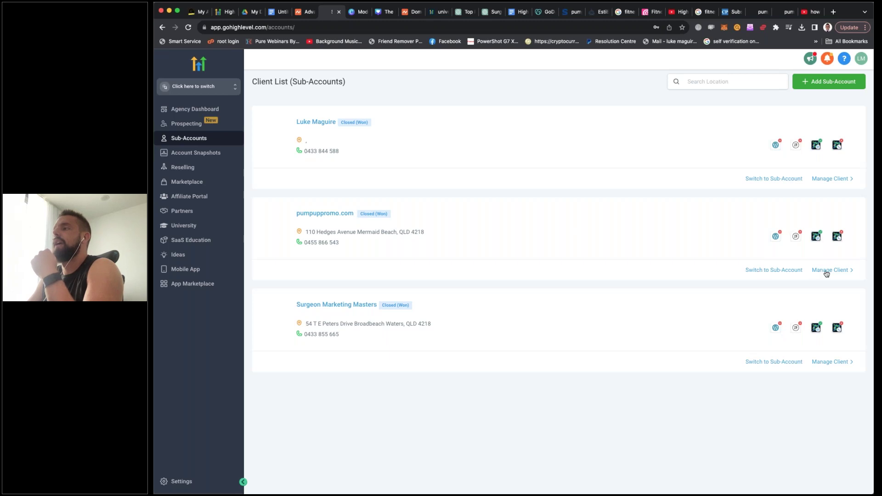
{"action": "left_click", "coordinate": [796, 271]}
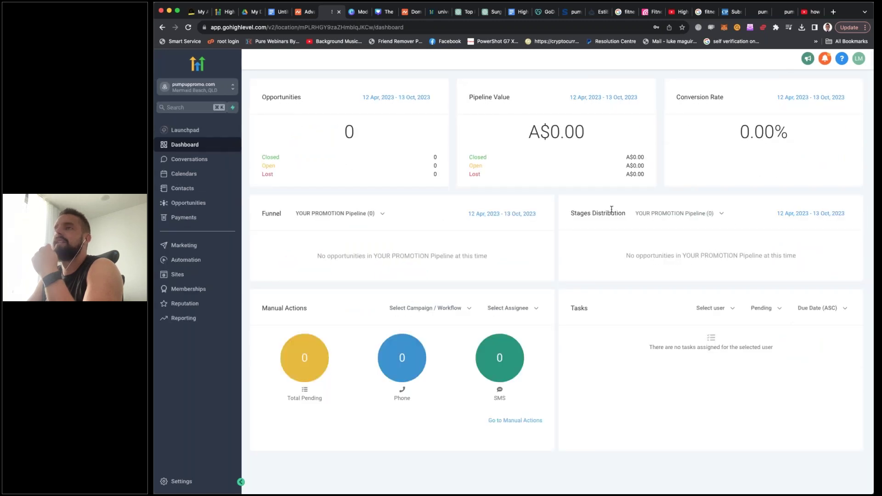
{"action": "left_click", "coordinate": [185, 90]}
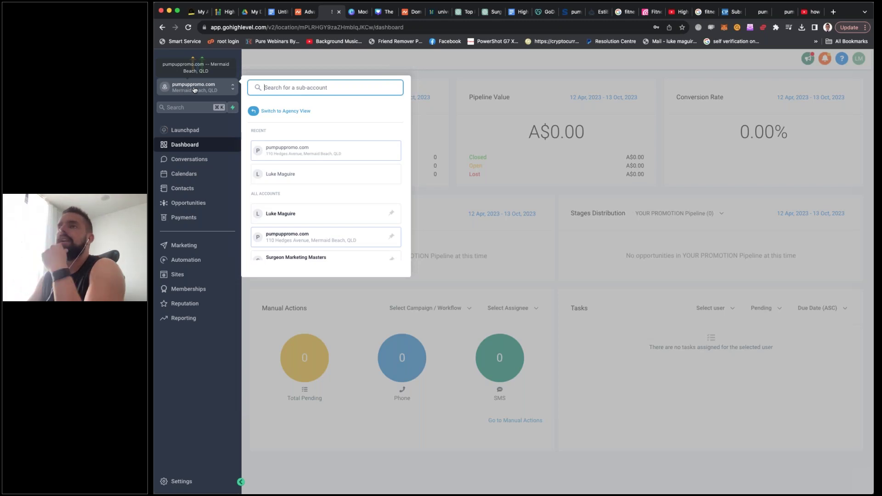
{"action": "left_click", "coordinate": [178, 275]}
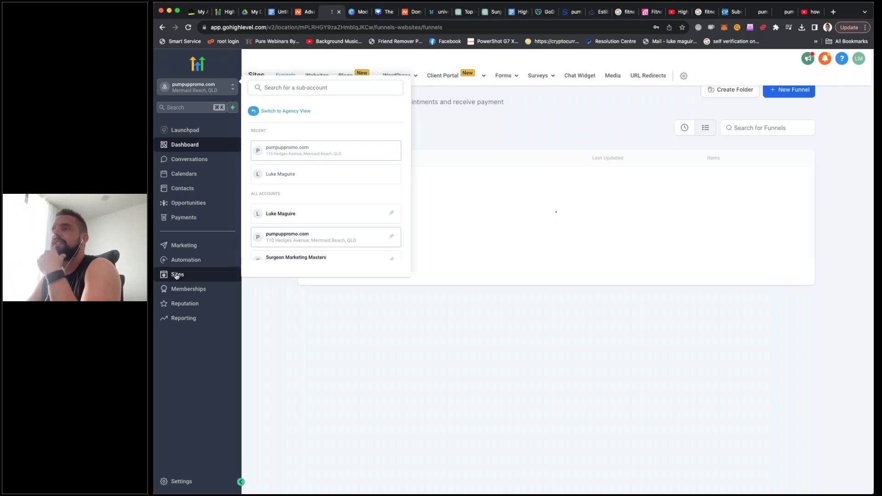
{"action": "mouse_move", "coordinate": [392, 80]}
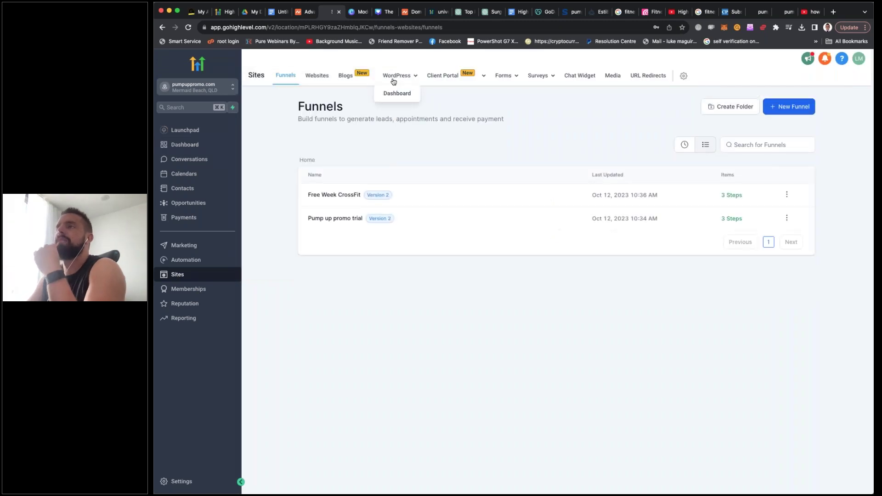
{"action": "left_click", "coordinate": [318, 77]}
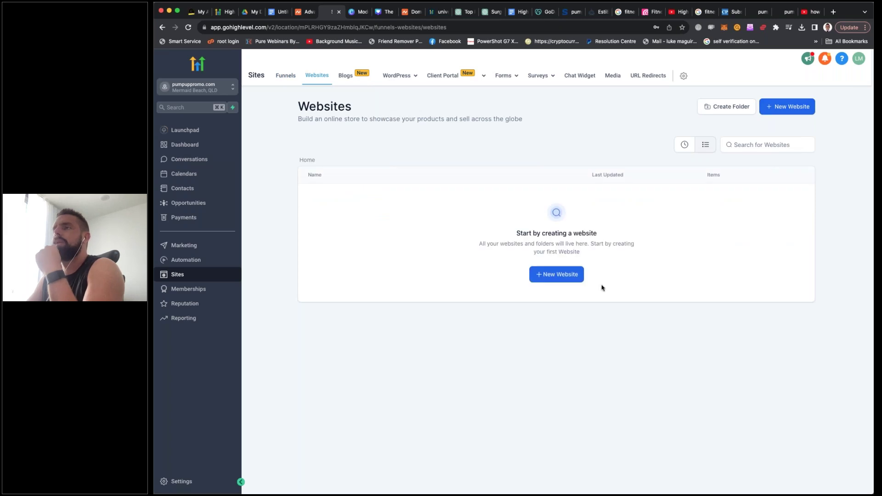
Start a new website and open the PR Agency template preview in the library
{"action": "left_click", "coordinate": [561, 274]}
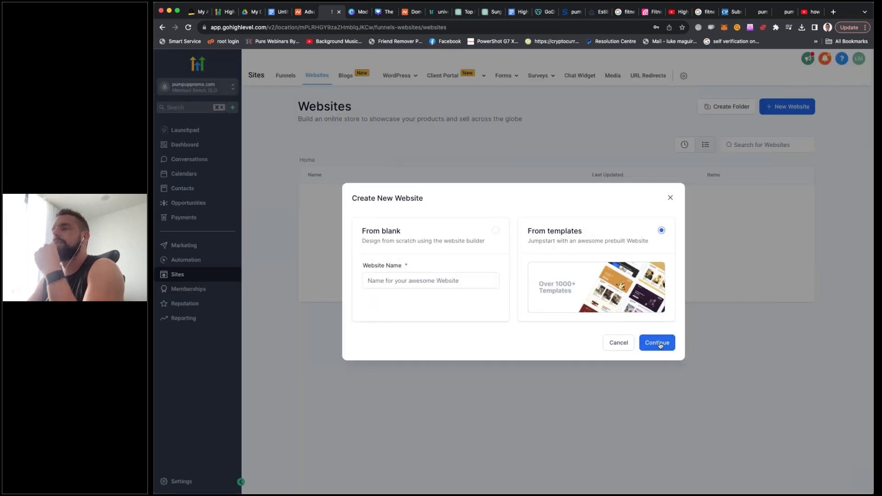
{"action": "left_click", "coordinate": [659, 343]}
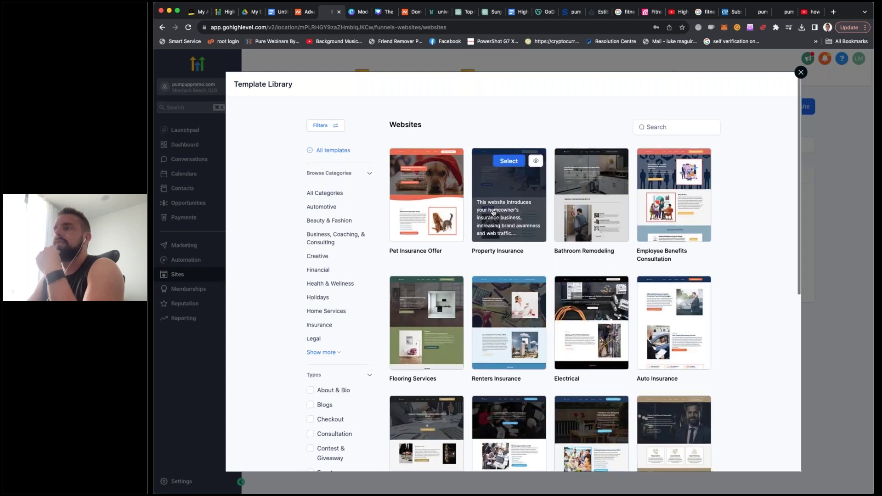
{"action": "scroll", "coordinate": [493, 212], "scroll_direction": "down", "scroll_amount": 2}
{"action": "scroll", "coordinate": [492, 212], "scroll_direction": "down", "scroll_amount": 4}
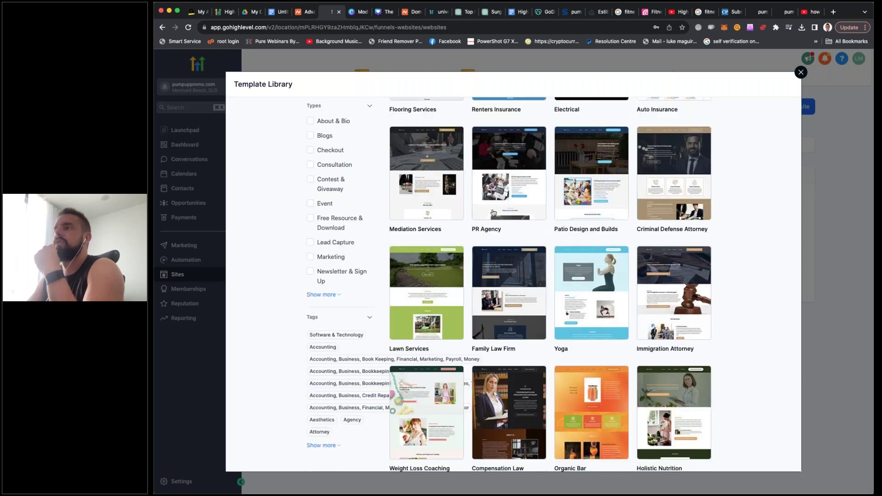
{"action": "mouse_move", "coordinate": [501, 196]}
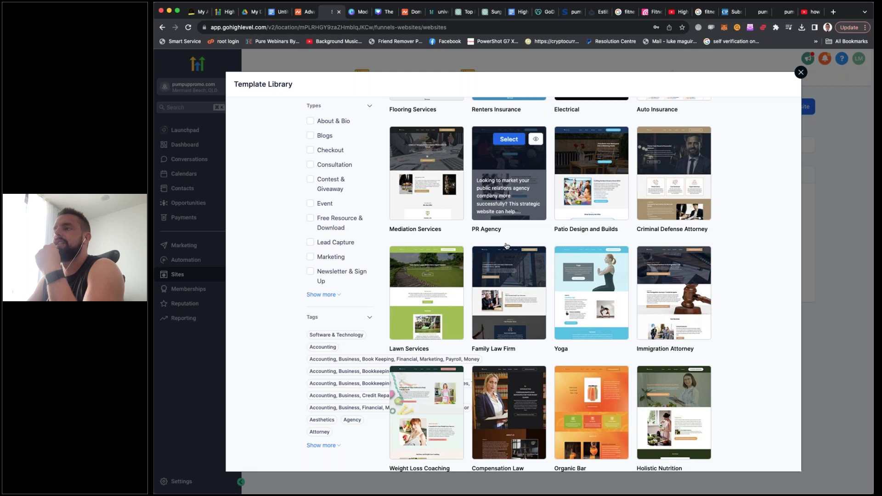
{"action": "left_click", "coordinate": [521, 196]}
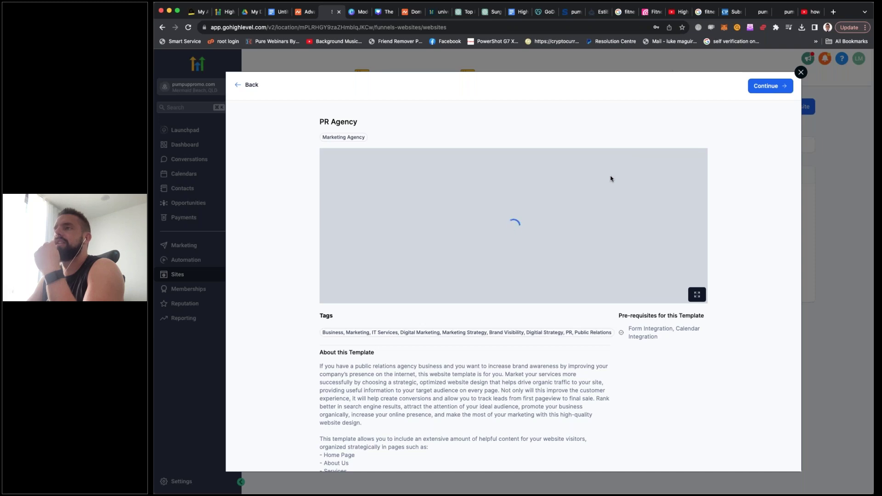
Scroll through the PR Agency preview pages, then close the Template Library unused
{"action": "scroll", "coordinate": [610, 179], "scroll_direction": "down", "scroll_amount": 5}
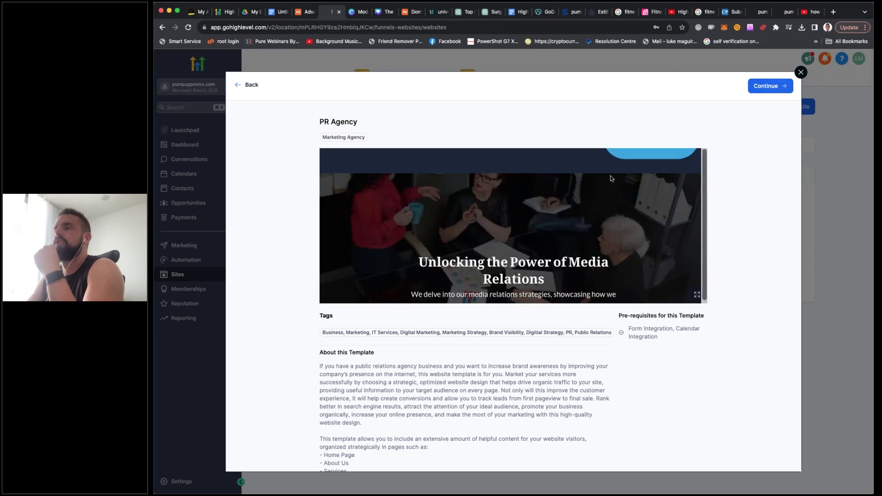
{"action": "scroll", "coordinate": [610, 178], "scroll_direction": "down", "scroll_amount": 10}
{"action": "scroll", "coordinate": [610, 178], "scroll_direction": "up", "scroll_amount": 3}
{"action": "scroll", "coordinate": [610, 178], "scroll_direction": "up", "scroll_amount": 8}
{"action": "scroll", "coordinate": [610, 178], "scroll_direction": "down", "scroll_amount": 7}
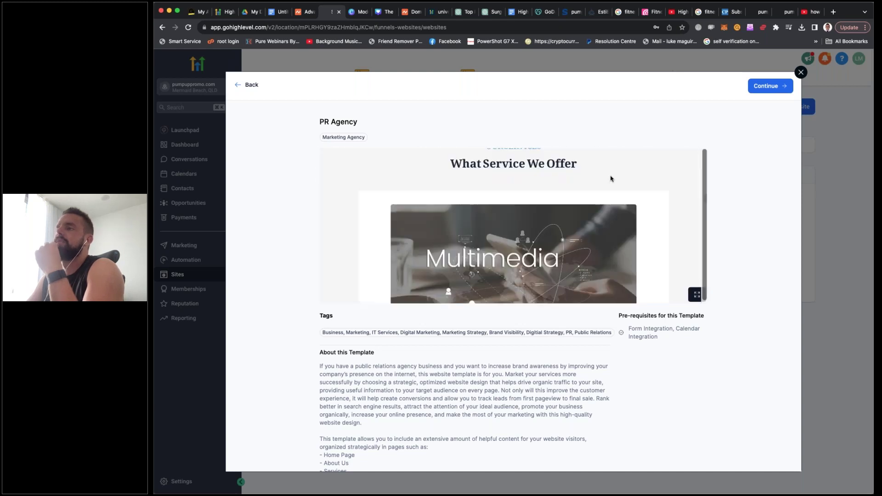
{"action": "scroll", "coordinate": [610, 179], "scroll_direction": "down", "scroll_amount": 8}
{"action": "scroll", "coordinate": [610, 178], "scroll_direction": "up", "scroll_amount": 12}
{"action": "scroll", "coordinate": [611, 178], "scroll_direction": "down", "scroll_amount": 6}
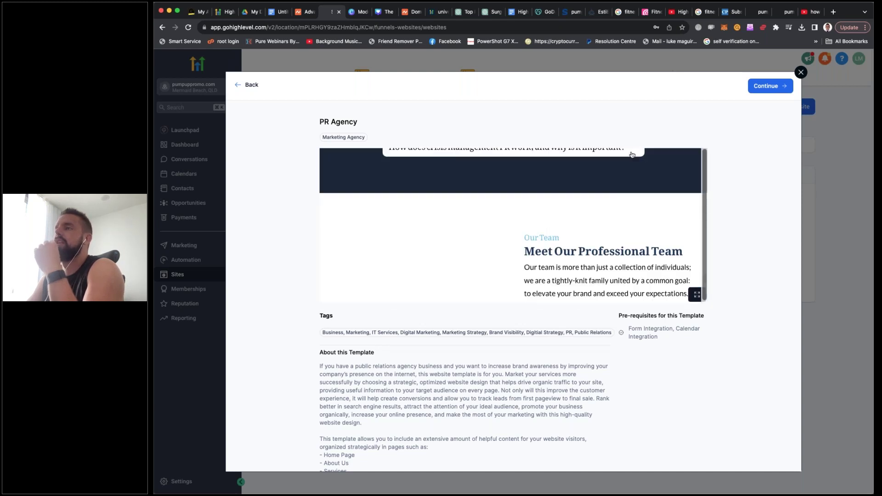
{"action": "scroll", "coordinate": [446, 185], "scroll_direction": "up", "scroll_amount": 10}
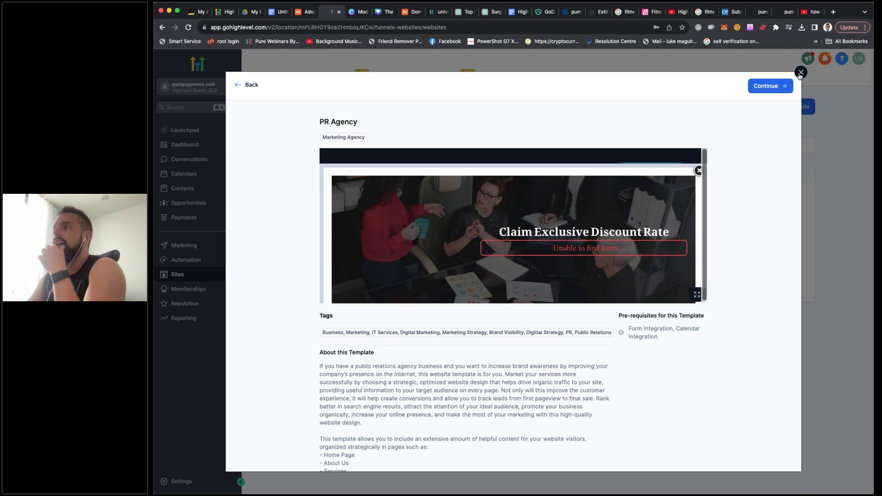
{"action": "left_click", "coordinate": [798, 74]}
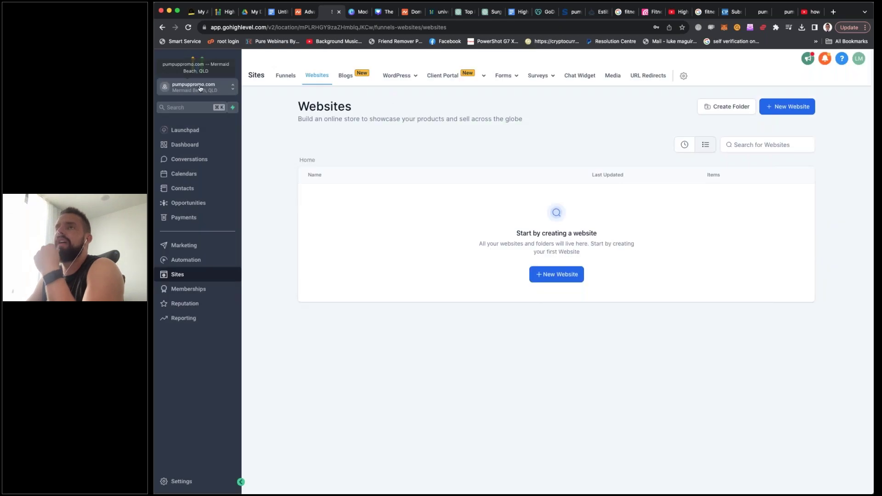
Jump to another sub-account, then switch to Agency View to show the Client List
{"action": "left_click", "coordinate": [213, 88]}
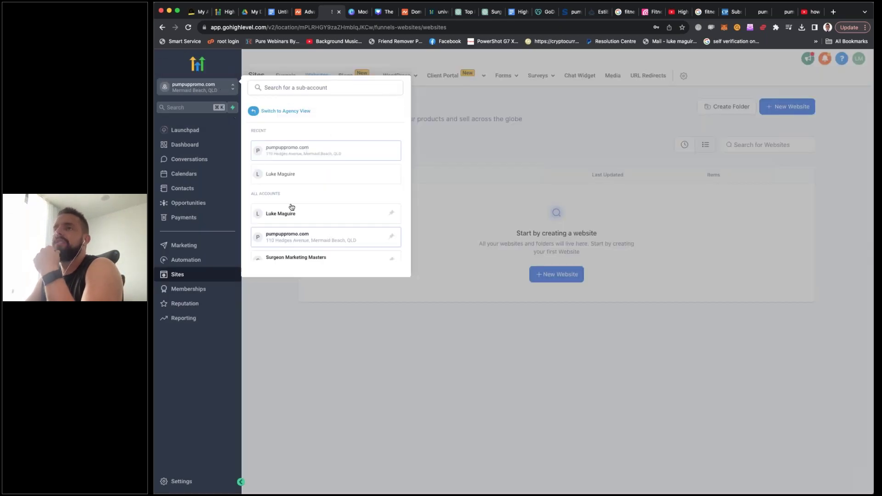
{"action": "left_click", "coordinate": [290, 211]}
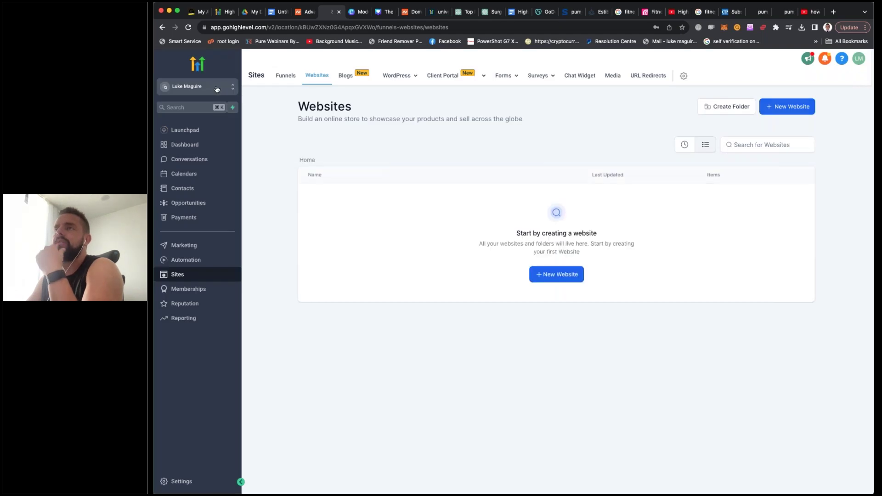
{"action": "left_click", "coordinate": [218, 89]}
{"action": "left_click", "coordinate": [296, 111]}
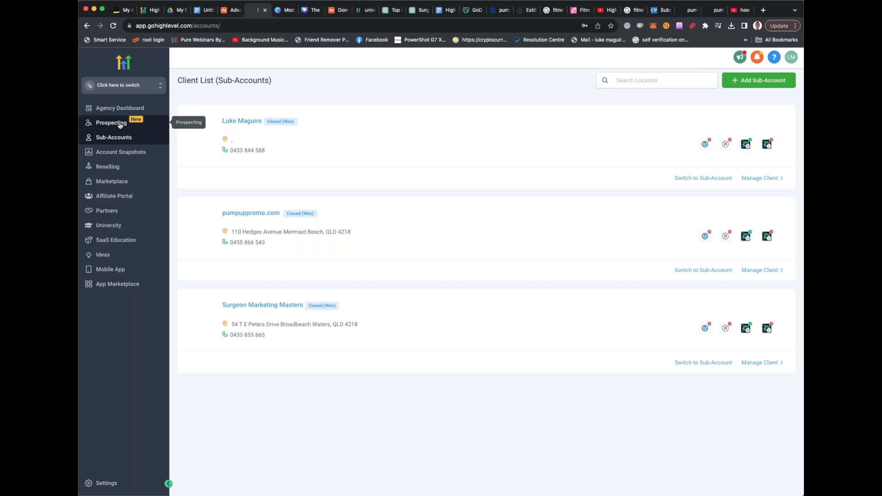
Go to Prospecting in the agency sidebar and begin adding a new prospect
{"action": "left_click", "coordinate": [120, 124]}
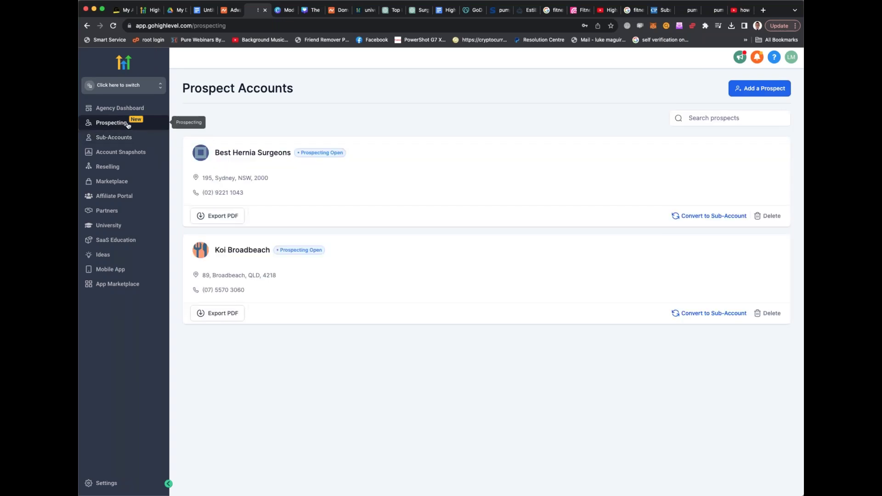
{"action": "left_click", "coordinate": [757, 89]}
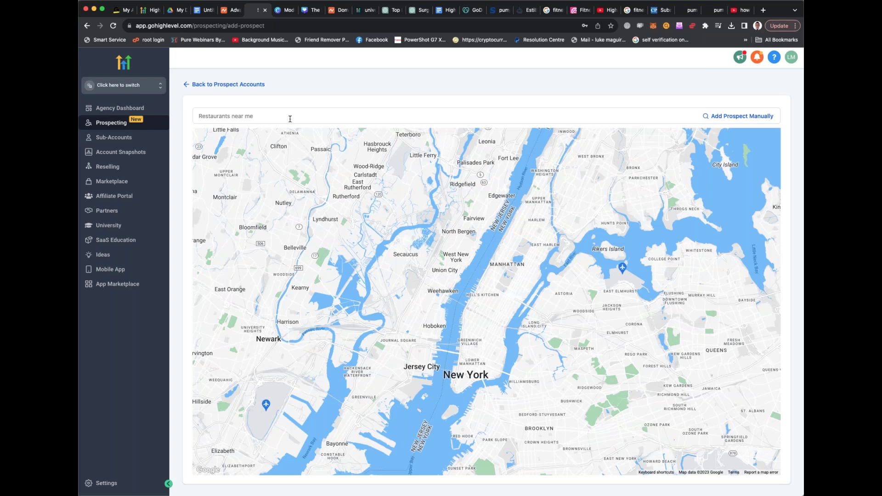
Search HighLevel prospects for 'womens gyms in sydney', correcting the misspelt 'Sydney'
{"action": "type", "text": "womens gyms in ydney"}
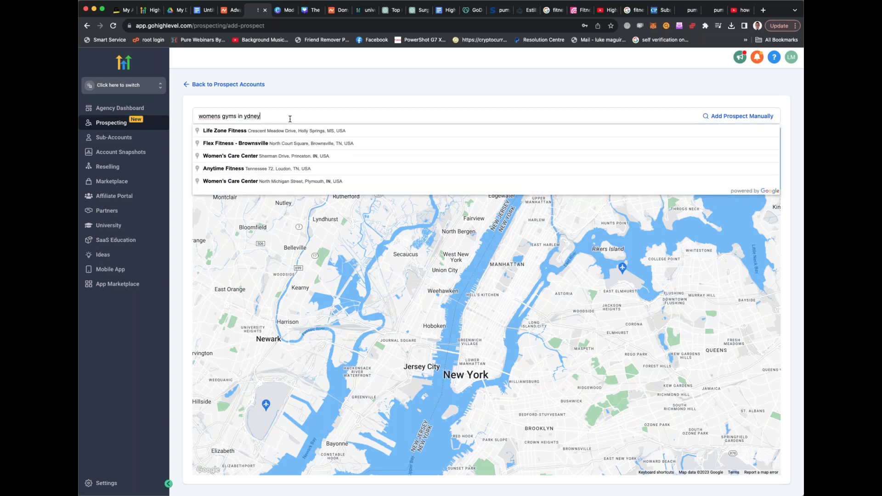
{"action": "key", "text": "Return"}
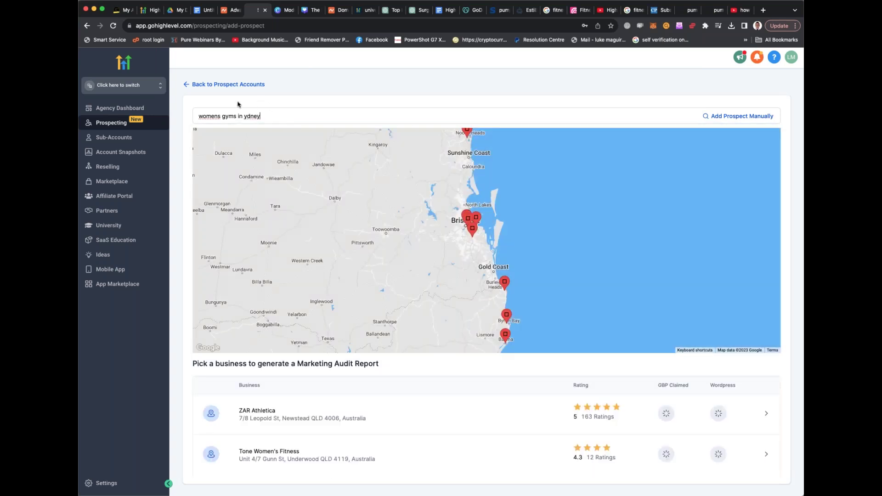
{"action": "left_click", "coordinate": [244, 117]}
{"action": "type", "text": "s"}
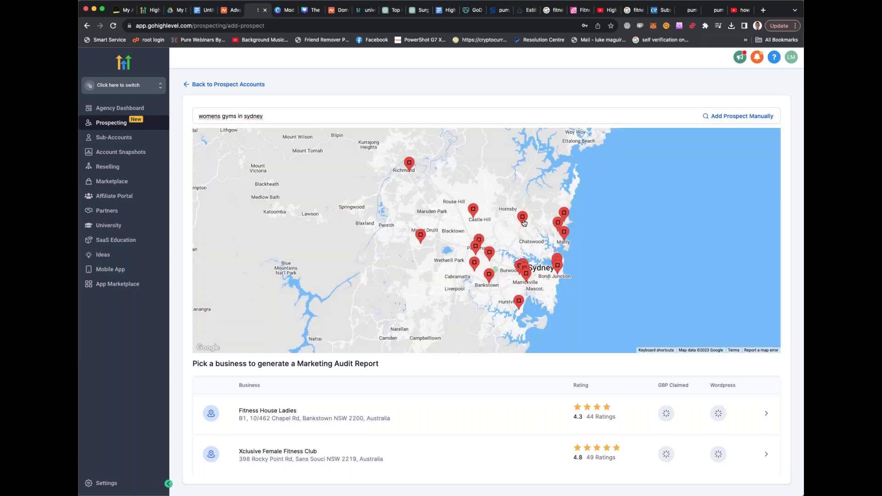
Browse result pages 2, 3 and 4 of the gyms, then return to page 1
{"action": "scroll", "coordinate": [317, 285], "scroll_direction": "down", "scroll_amount": 5}
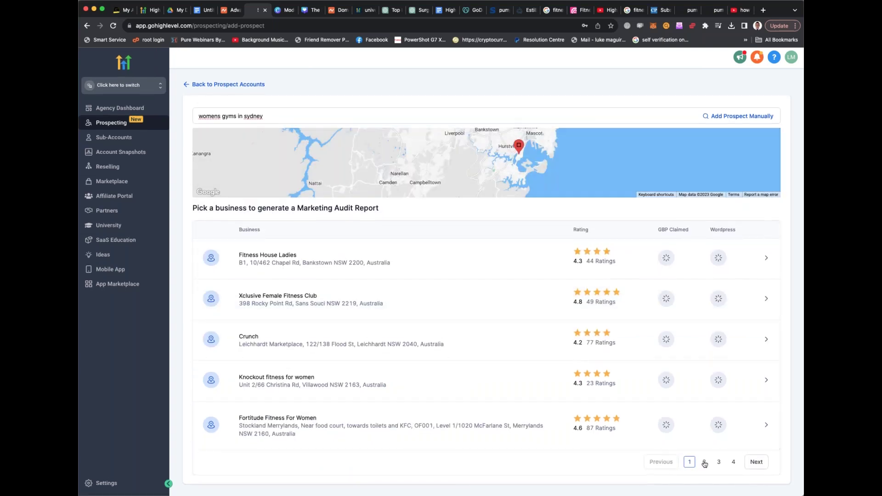
{"action": "left_click", "coordinate": [705, 462]}
{"action": "left_click", "coordinate": [719, 463]}
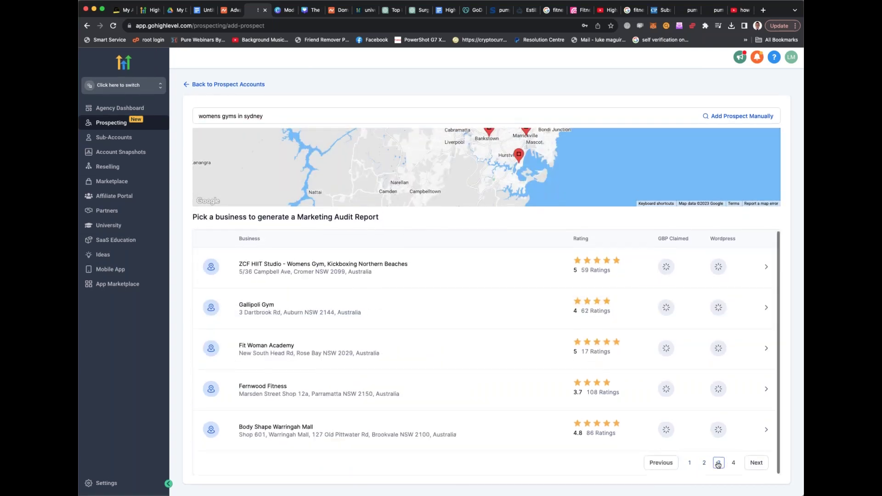
{"action": "left_click", "coordinate": [733, 463]}
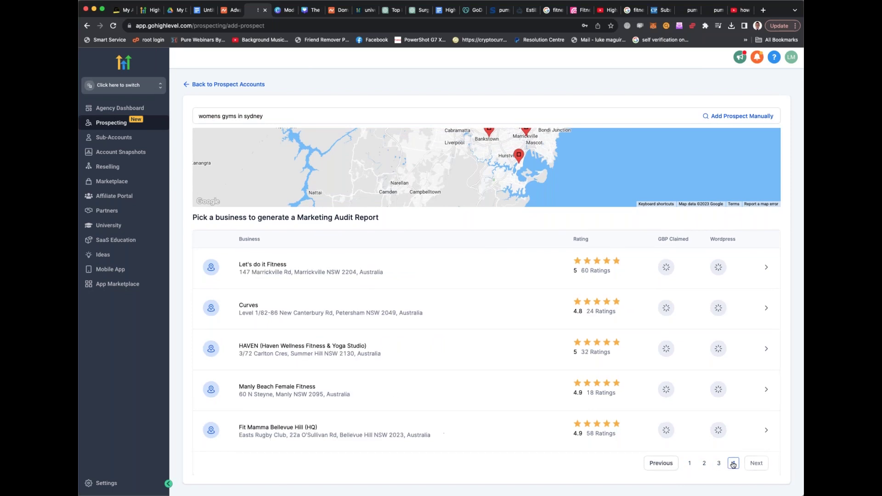
{"action": "left_click", "coordinate": [689, 463]}
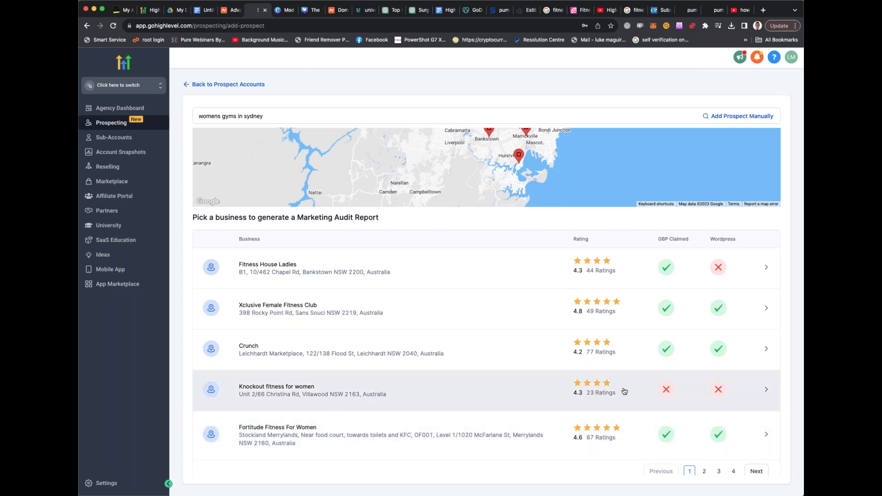
Open the Knockout fitness for women prospect form, toggling the contact fields and checking Website
{"action": "left_click", "coordinate": [690, 389]}
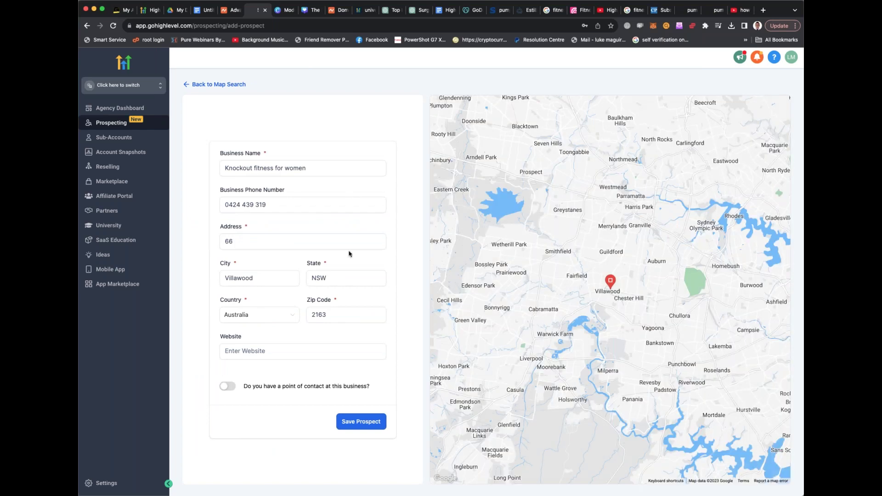
{"action": "left_click", "coordinate": [228, 388]}
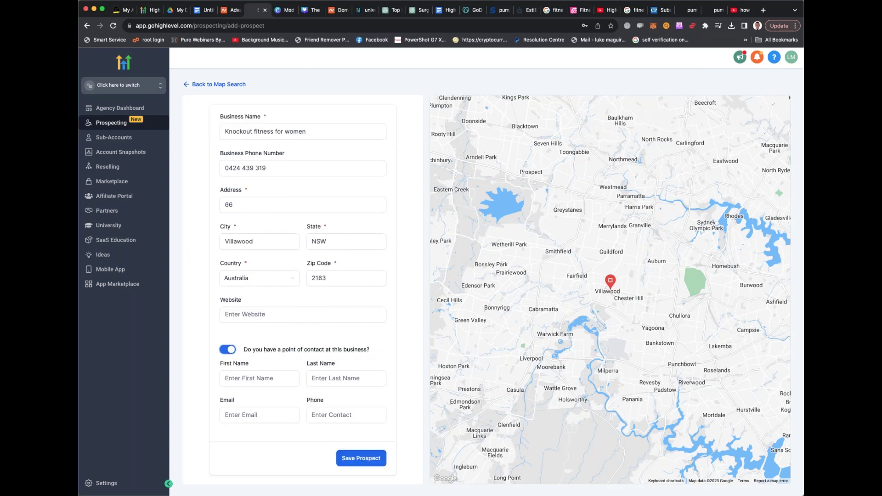
{"action": "left_click", "coordinate": [227, 387]}
{"action": "left_click", "coordinate": [321, 354]}
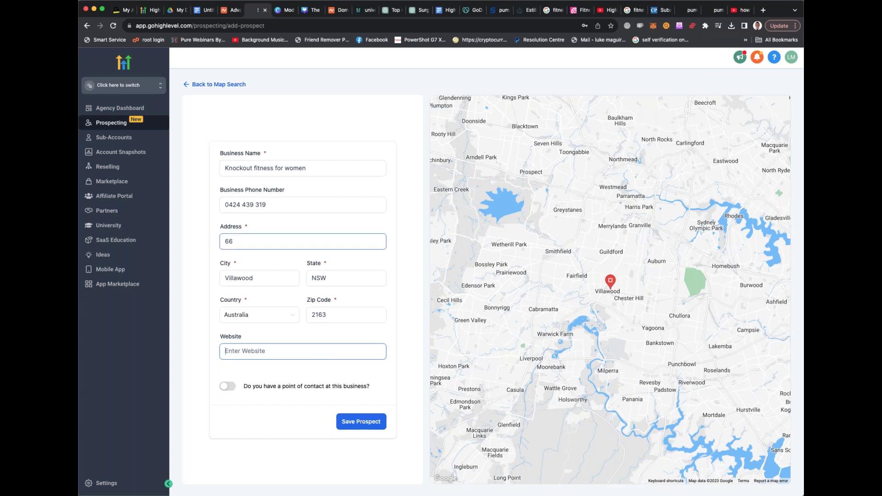
Go back to the prospect map search and ready the search box for a new query
{"action": "left_click", "coordinate": [86, 26]}
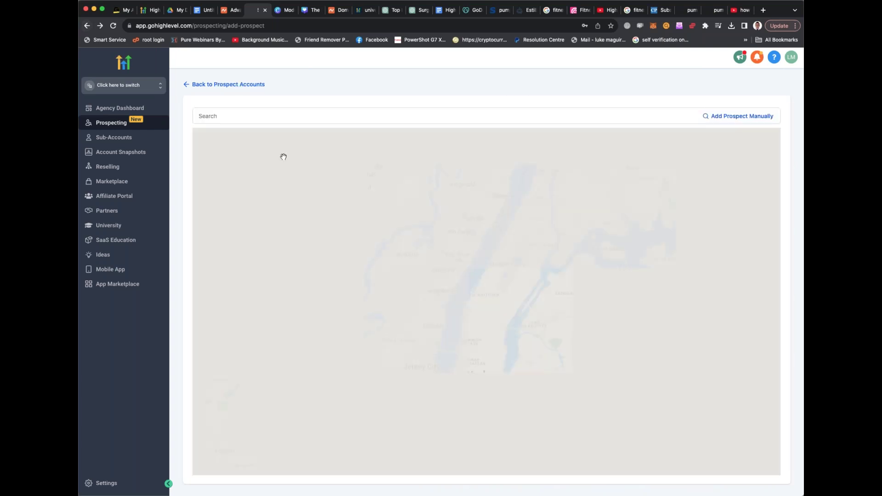
{"action": "scroll", "coordinate": [325, 219], "scroll_direction": "down", "scroll_amount": 2}
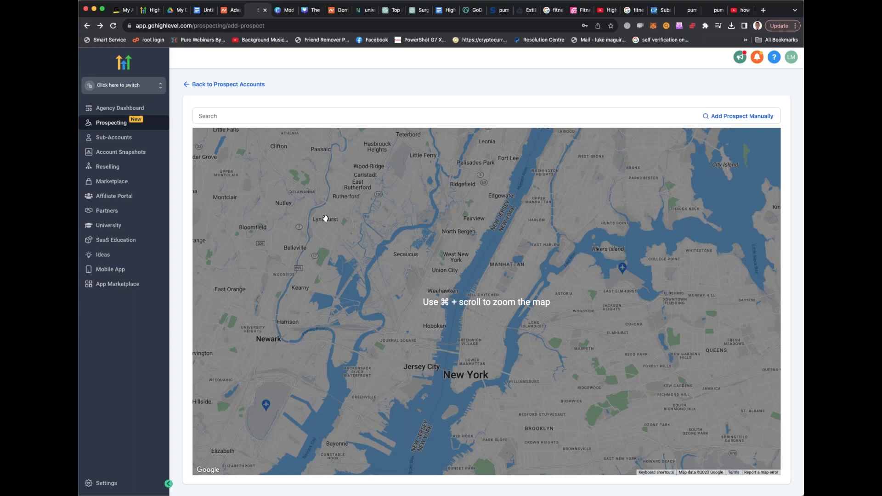
{"action": "left_click", "coordinate": [327, 115]}
Rerun the 'womens gyms in sydney' search and scroll down to the result pagination
{"action": "type", "text": "wo"}
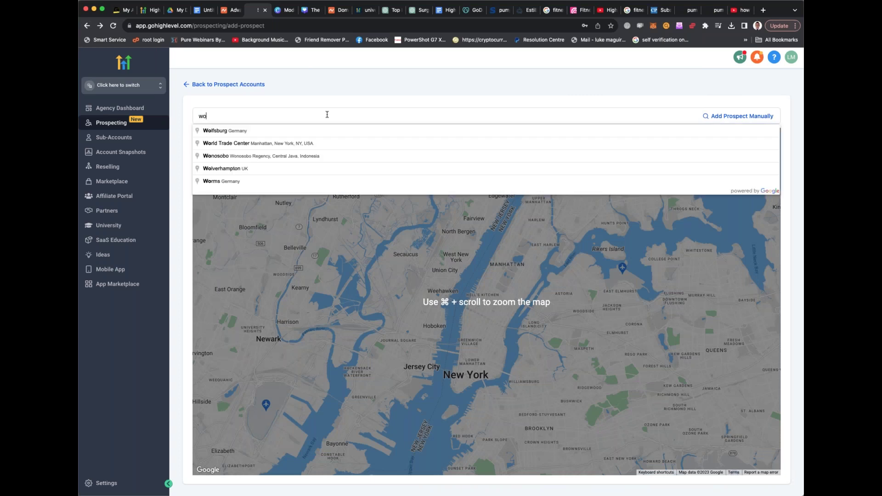
{"action": "type", "text": "mens gyms in sydney"}
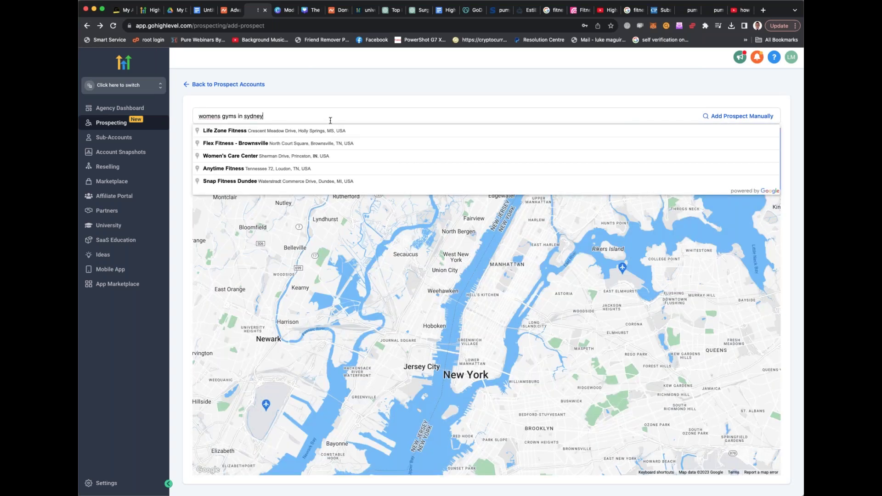
{"action": "key", "text": "Return"}
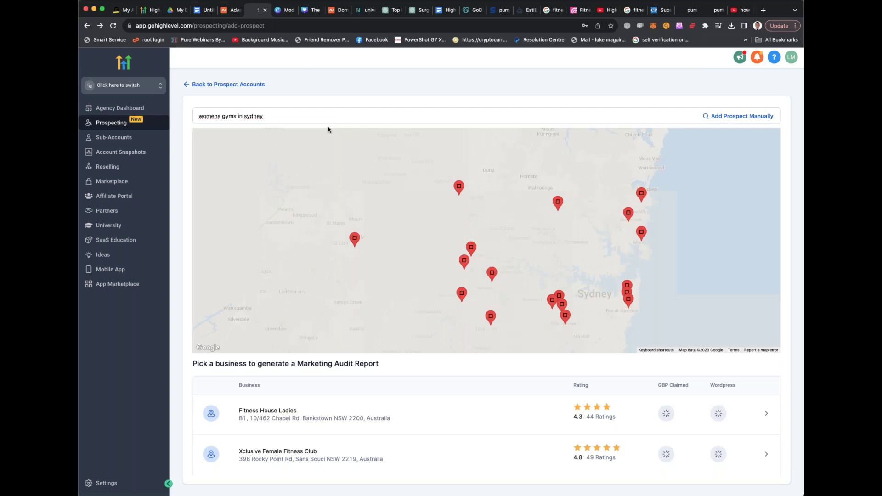
{"action": "scroll", "coordinate": [534, 340], "scroll_direction": "down", "scroll_amount": 3}
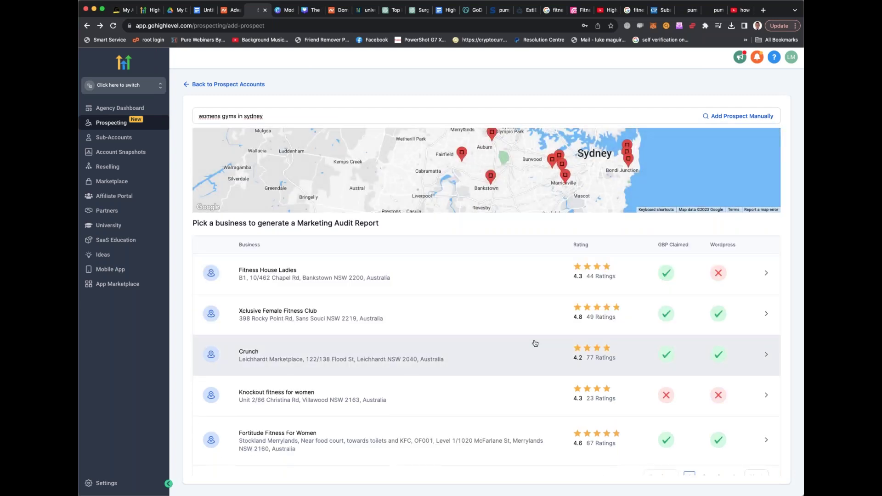
{"action": "scroll", "coordinate": [535, 343], "scroll_direction": "down", "scroll_amount": 1}
Step through pages 2, 3 and 4, ending on page 3 with Gallipoli Gym
{"action": "left_click", "coordinate": [702, 463]}
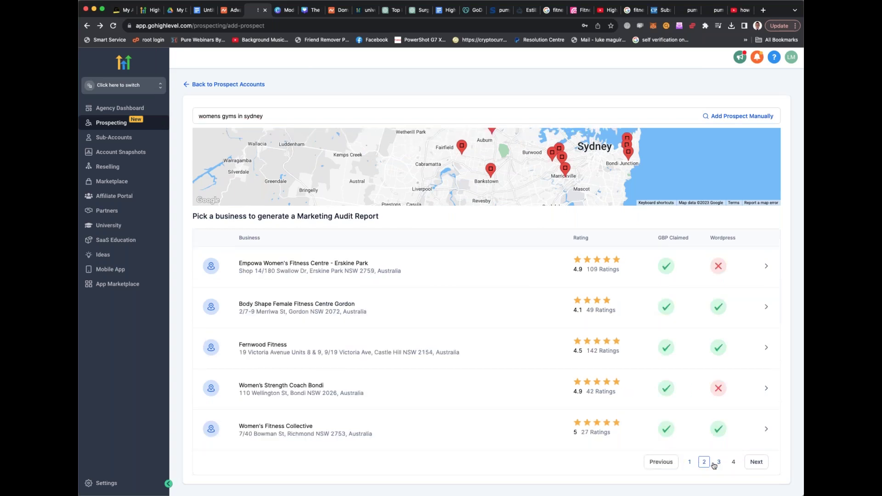
{"action": "left_click", "coordinate": [719, 465]}
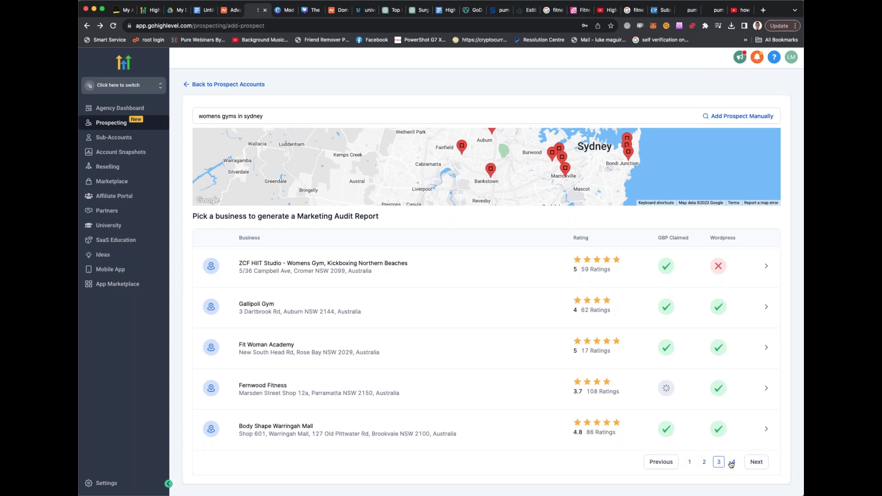
{"action": "left_click", "coordinate": [731, 463]}
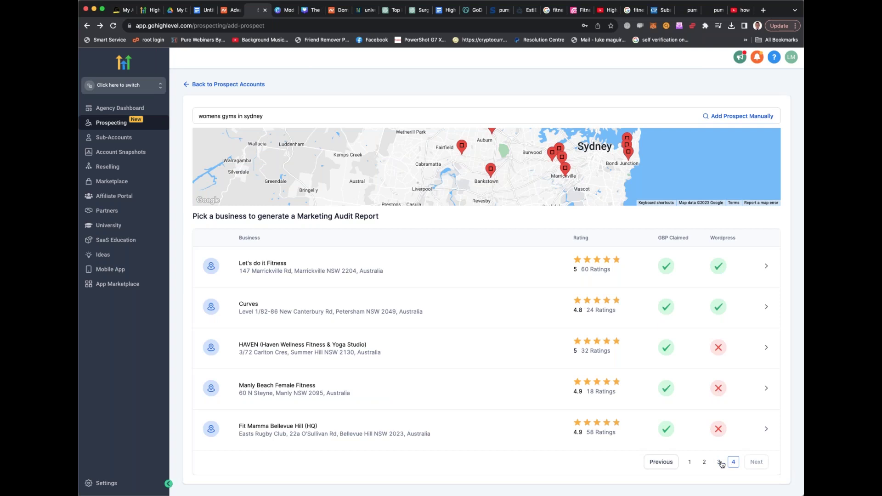
{"action": "left_click", "coordinate": [720, 462]}
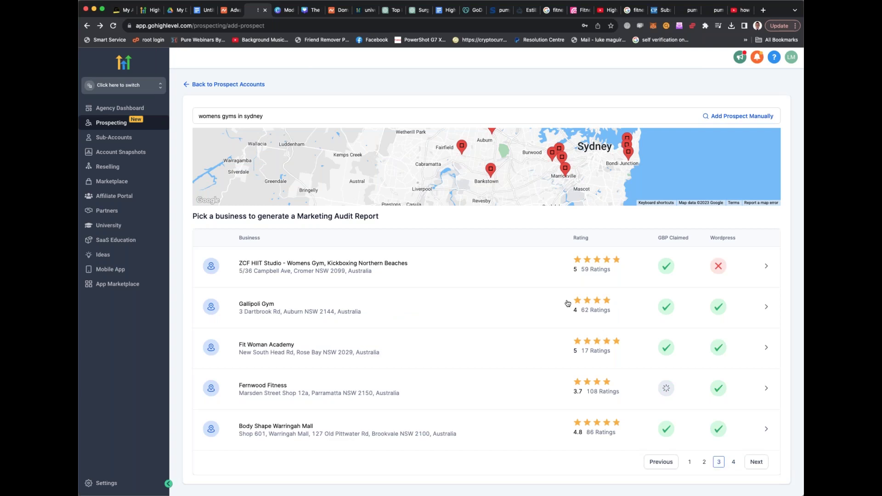
Copy Gallipoli Gym's website from its prospect form and load gallipolifitness.com.au in a spare tab
{"action": "left_click", "coordinate": [486, 304]}
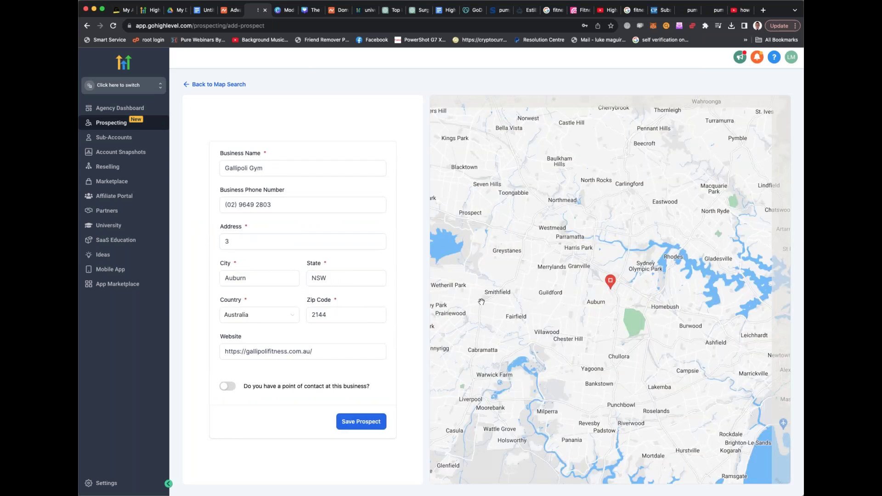
{"action": "triple_click", "coordinate": [272, 354]}
{"action": "key", "text": "super+c"}
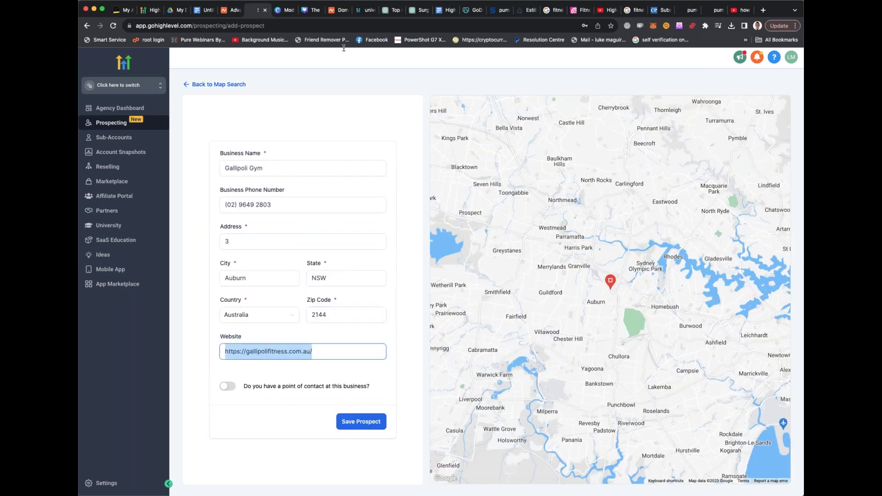
{"action": "left_click", "coordinate": [286, 18]}
{"action": "left_click", "coordinate": [285, 23]}
{"action": "key", "text": "super+v"}
{"action": "key", "text": "Return"}
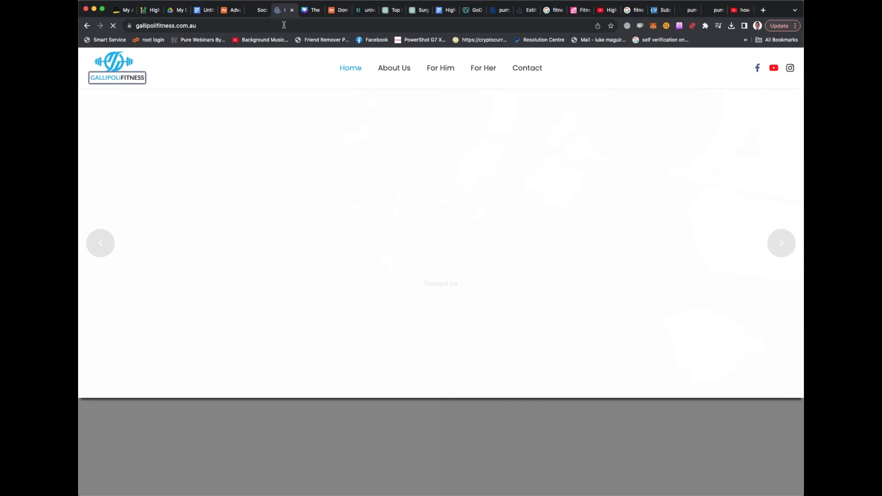
Scroll through the Gallipoli Fitness homepage, then go back to the HighLevel Gallipoli Gym prospect form
{"action": "scroll", "coordinate": [391, 129], "scroll_direction": "down", "scroll_amount": 15}
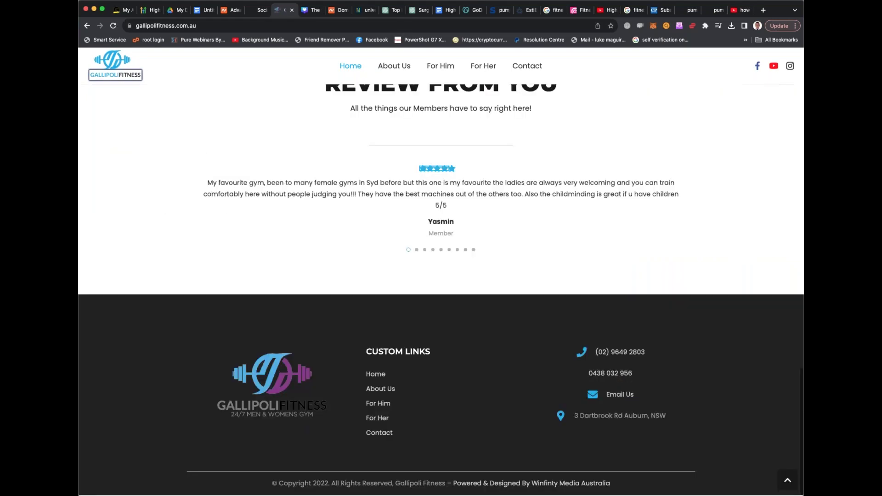
{"action": "scroll", "coordinate": [441, 276], "scroll_direction": "up", "scroll_amount": 10}
{"action": "scroll", "coordinate": [441, 276], "scroll_direction": "up", "scroll_amount": 10}
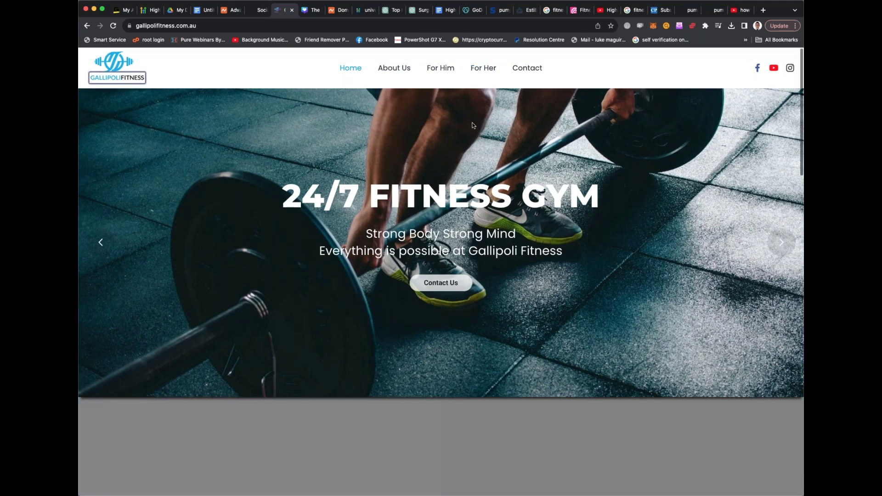
{"action": "scroll", "coordinate": [473, 125], "scroll_direction": "down", "scroll_amount": 2}
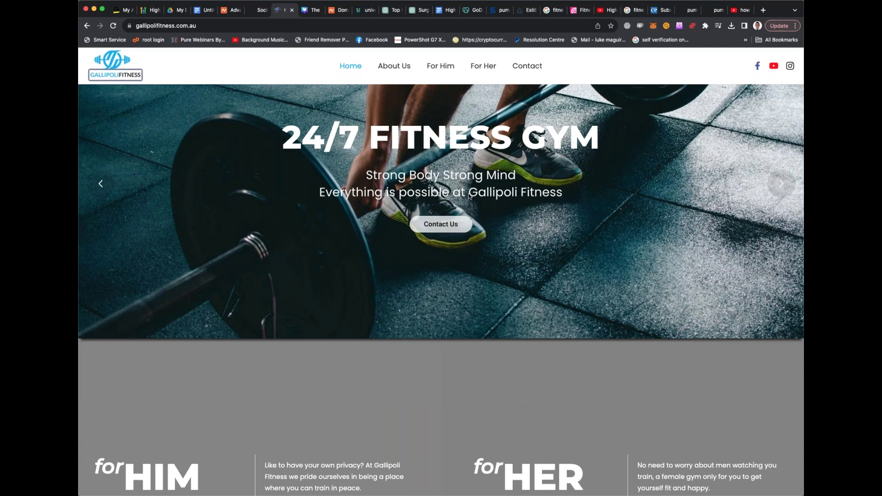
{"action": "scroll", "coordinate": [478, 225], "scroll_direction": "up", "scroll_amount": 2}
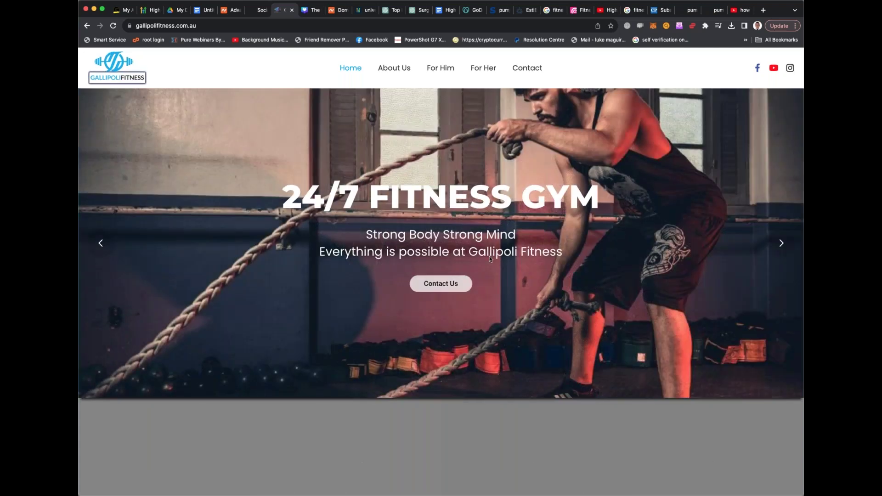
{"action": "scroll", "coordinate": [490, 258], "scroll_direction": "down", "scroll_amount": 10}
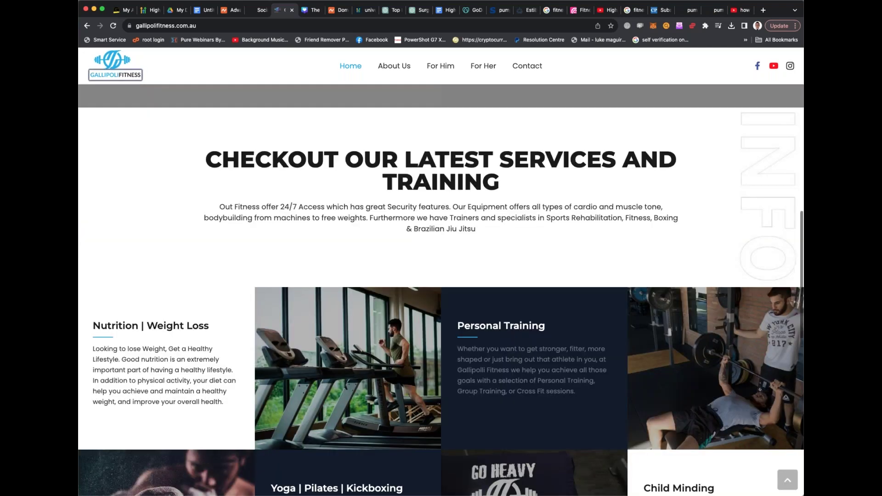
{"action": "scroll", "coordinate": [441, 289], "scroll_direction": "up", "scroll_amount": 5}
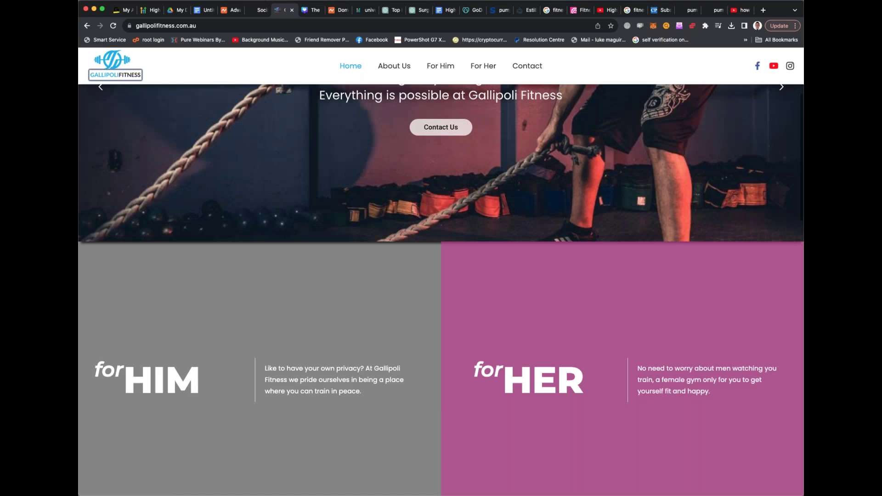
{"action": "scroll", "coordinate": [441, 227], "scroll_direction": "up", "scroll_amount": 4}
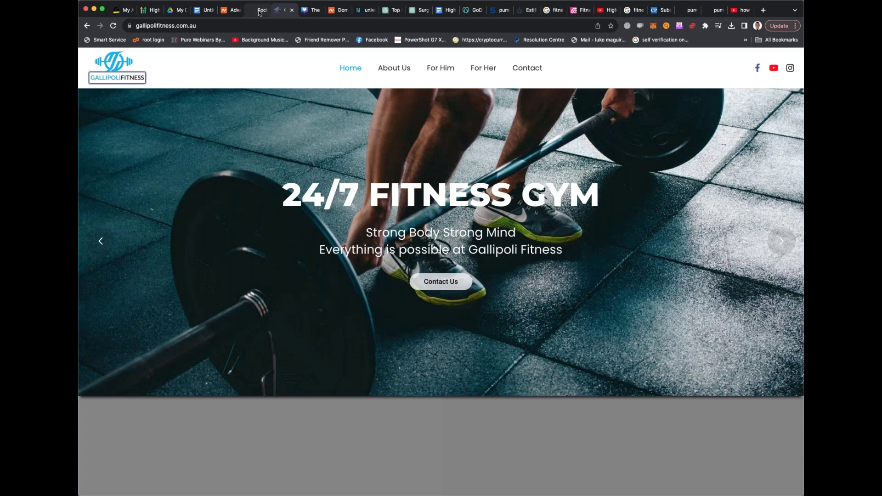
{"action": "left_click", "coordinate": [259, 12]}
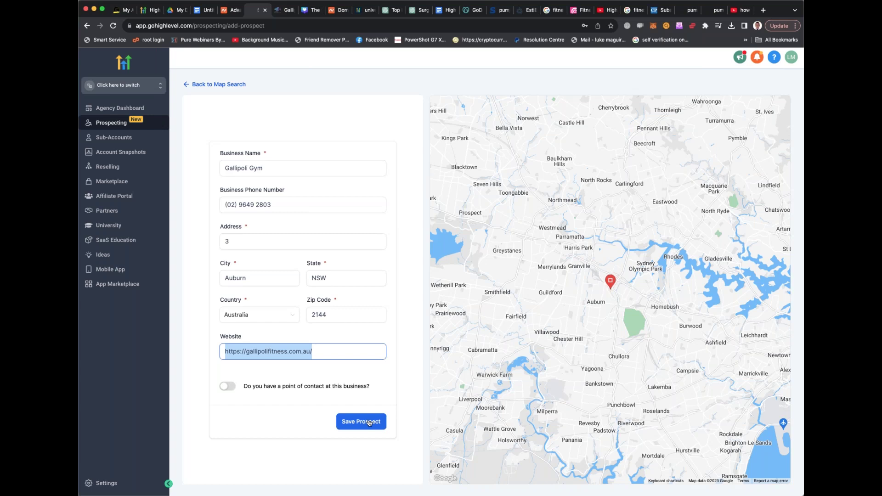
Save Gallipoli Gym as a prospect, then go to the Agency Dashboard
{"action": "left_click", "coordinate": [369, 422]}
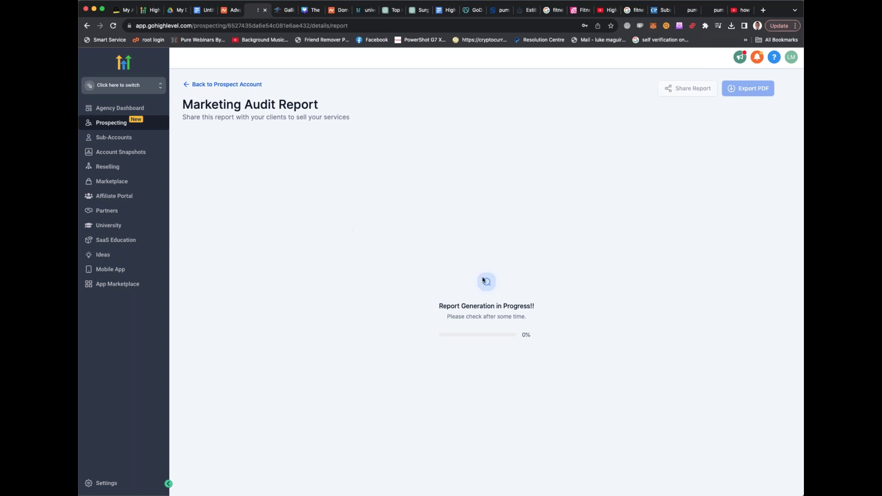
{"action": "left_click", "coordinate": [123, 109]}
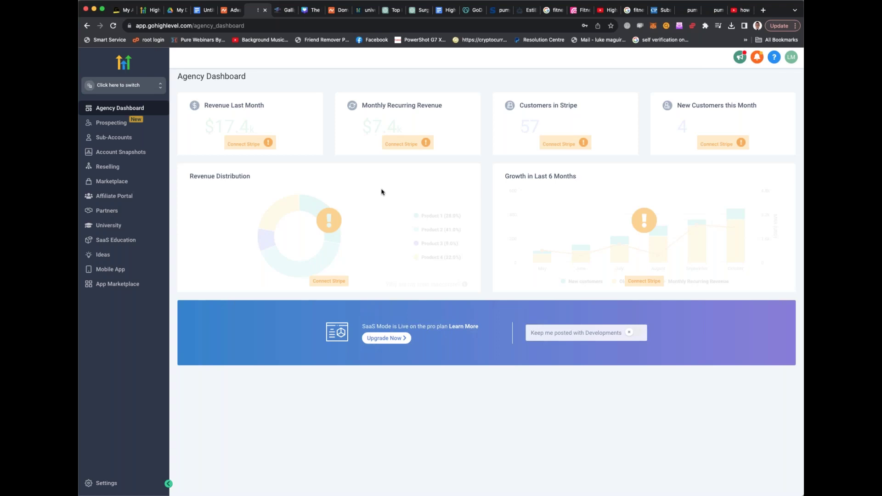
Glance through the sub-account switcher list, then open the Prospecting accounts list
{"action": "left_click", "coordinate": [146, 89]}
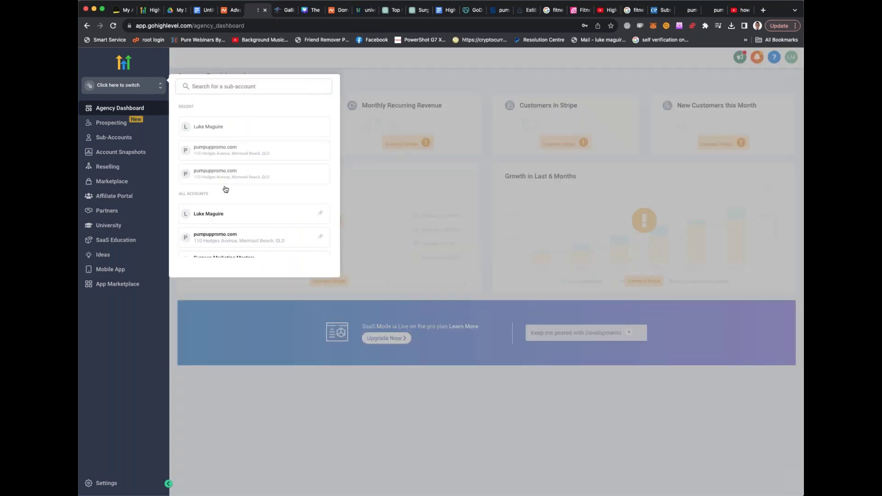
{"action": "scroll", "coordinate": [232, 205], "scroll_direction": "down", "scroll_amount": 1}
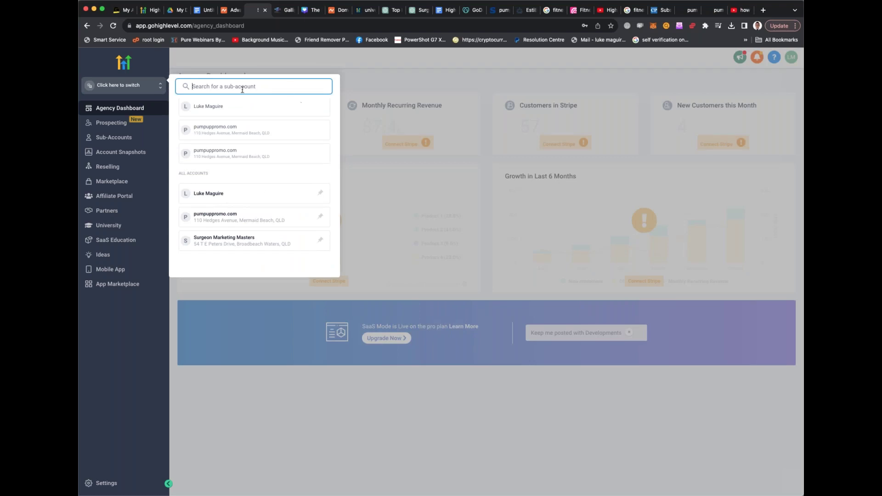
{"action": "left_click", "coordinate": [355, 82]}
{"action": "left_click", "coordinate": [105, 124]}
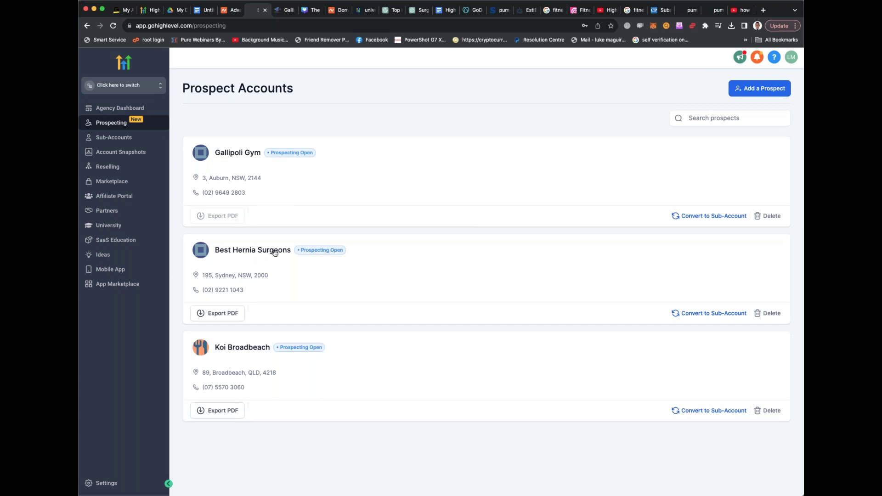
Export a prospect's Marketing Audit Report to PDF and return to the Prospect Accounts tab
{"action": "left_click", "coordinate": [223, 411]}
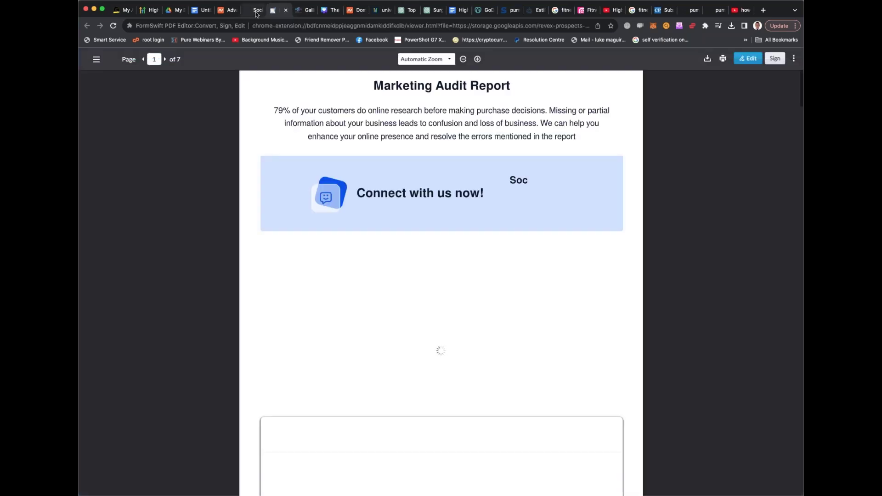
{"action": "left_click", "coordinate": [257, 12]}
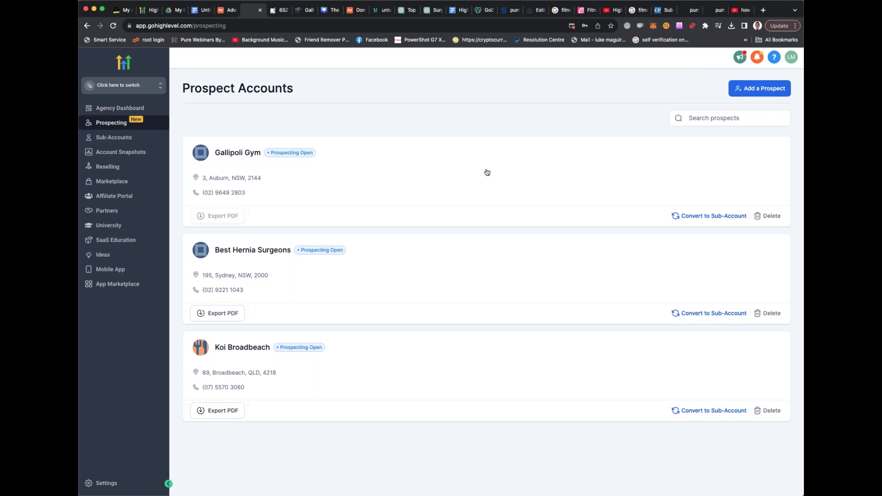
Open the Best Hernia Surgeons audit PDF and scroll through its opening pages
{"action": "left_click", "coordinate": [278, 12]}
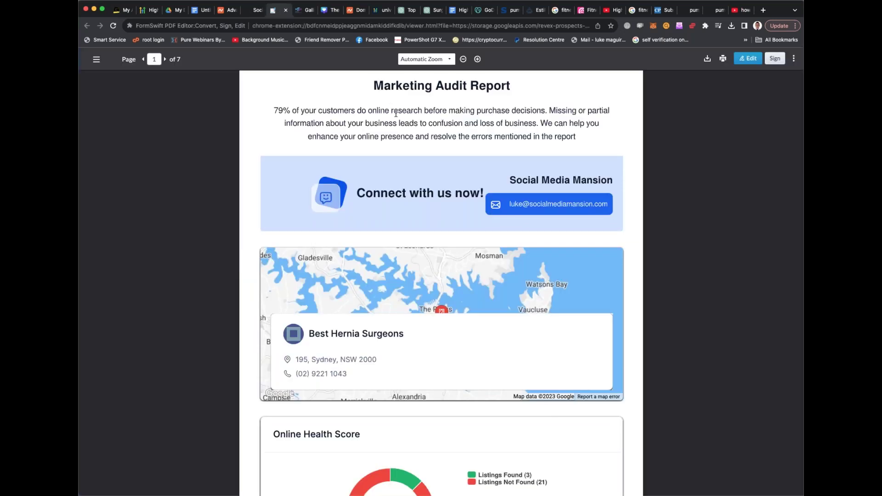
{"action": "mouse_move", "coordinate": [509, 180]}
{"action": "left_mouse_down"}
{"action": "mouse_move", "coordinate": [603, 182]}
{"action": "mouse_move", "coordinate": [607, 204]}
{"action": "left_mouse_up"}
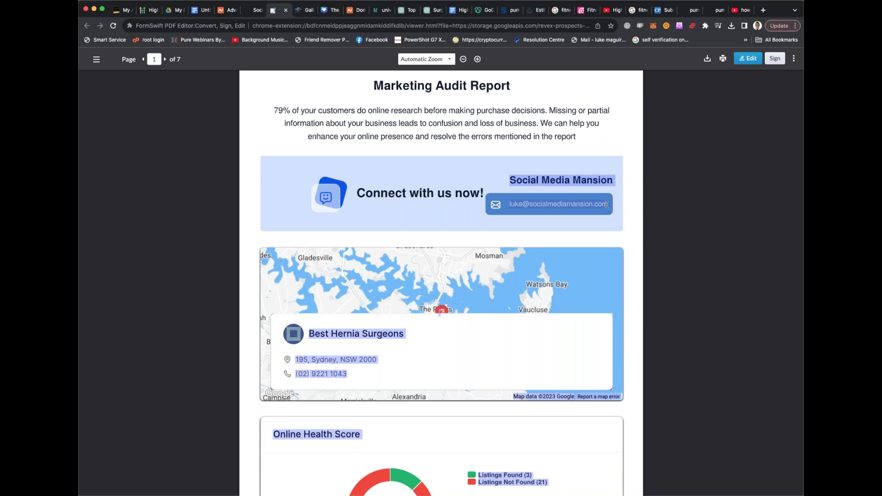
{"action": "left_click", "coordinate": [527, 155]}
{"action": "scroll", "coordinate": [527, 156], "scroll_direction": "down", "scroll_amount": 3}
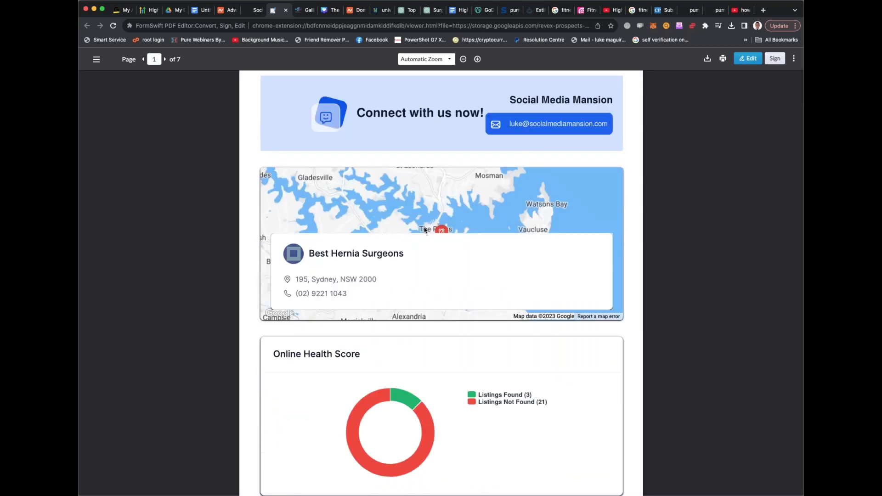
{"action": "scroll", "coordinate": [437, 229], "scroll_direction": "down", "scroll_amount": 3}
{"action": "scroll", "coordinate": [460, 281], "scroll_direction": "down", "scroll_amount": 2}
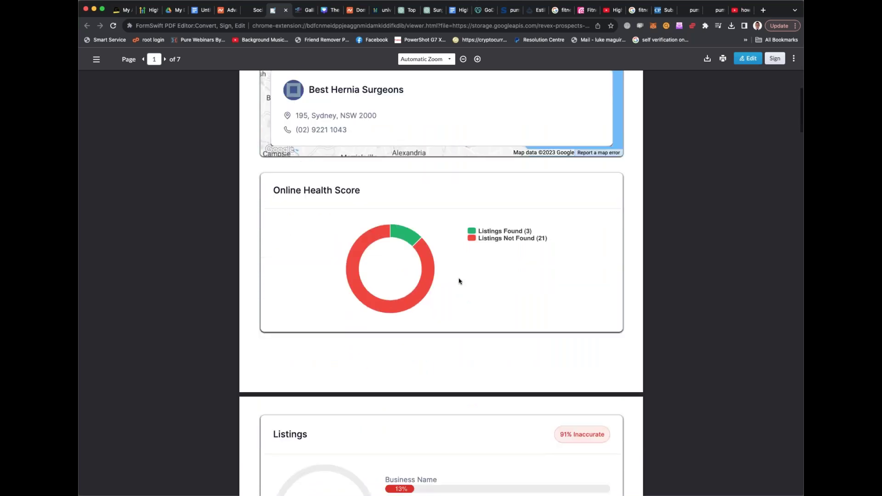
{"action": "scroll", "coordinate": [504, 240], "scroll_direction": "down", "scroll_amount": 6}
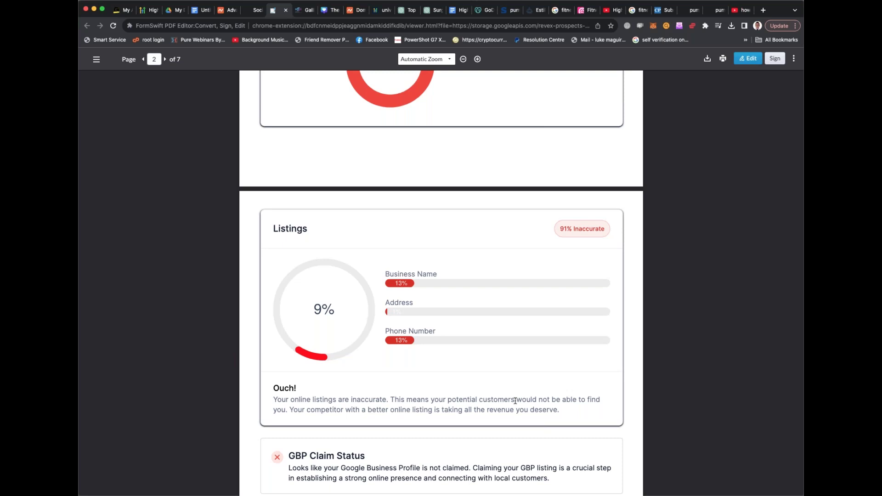
{"action": "scroll", "coordinate": [515, 401], "scroll_direction": "down", "scroll_amount": 2}
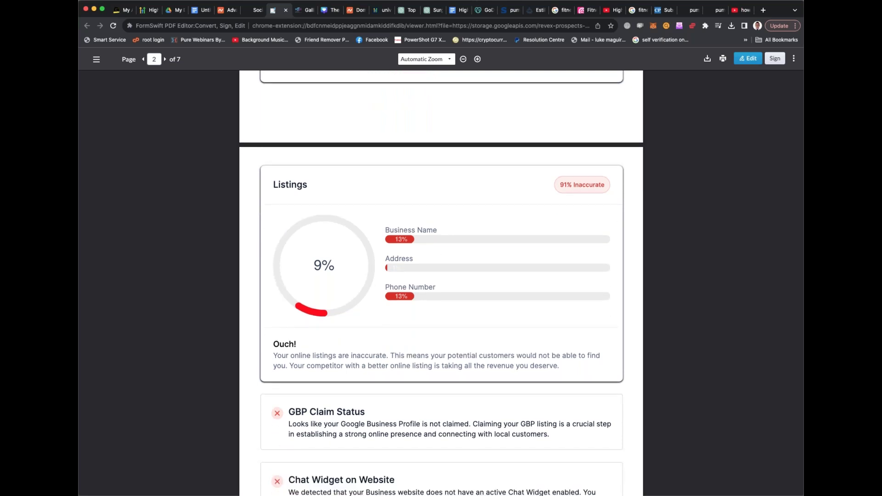
{"action": "scroll", "coordinate": [441, 283], "scroll_direction": "down", "scroll_amount": 2}
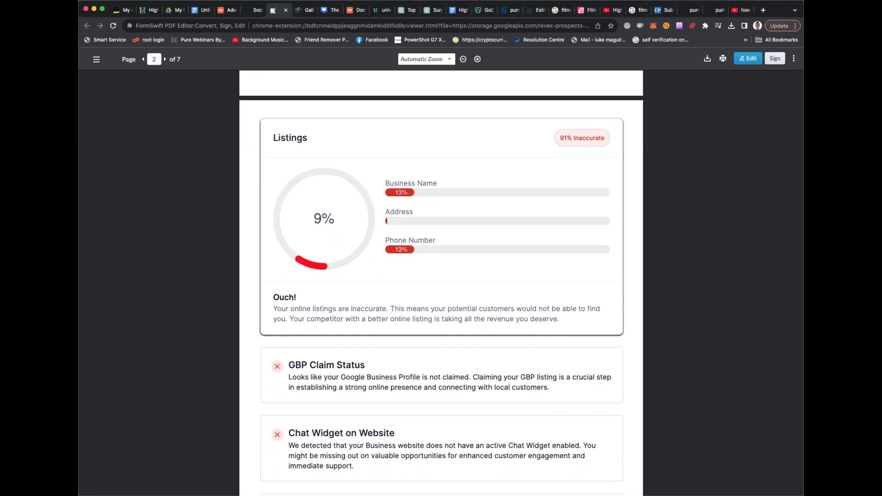
{"action": "scroll", "coordinate": [441, 283], "scroll_direction": "down", "scroll_amount": 2}
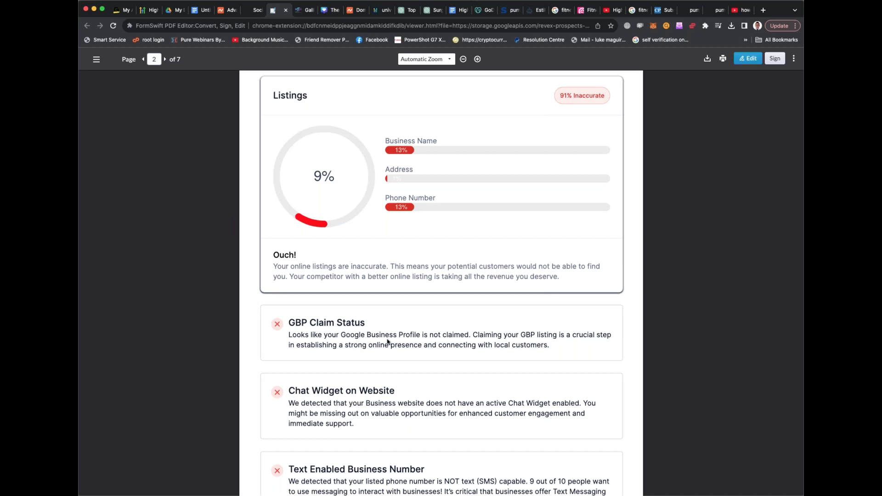
{"action": "scroll", "coordinate": [389, 342], "scroll_direction": "down", "scroll_amount": 1}
{"action": "scroll", "coordinate": [373, 360], "scroll_direction": "down", "scroll_amount": 5}
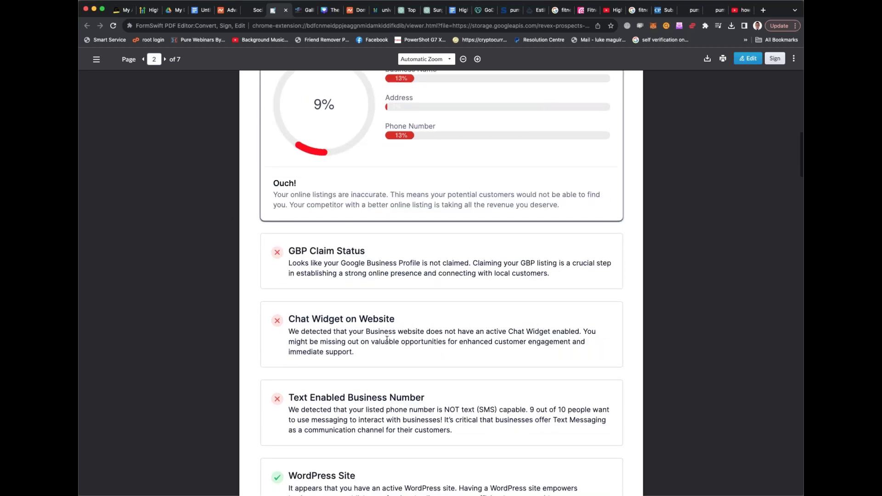
{"action": "scroll", "coordinate": [373, 360], "scroll_direction": "down", "scroll_amount": 5}
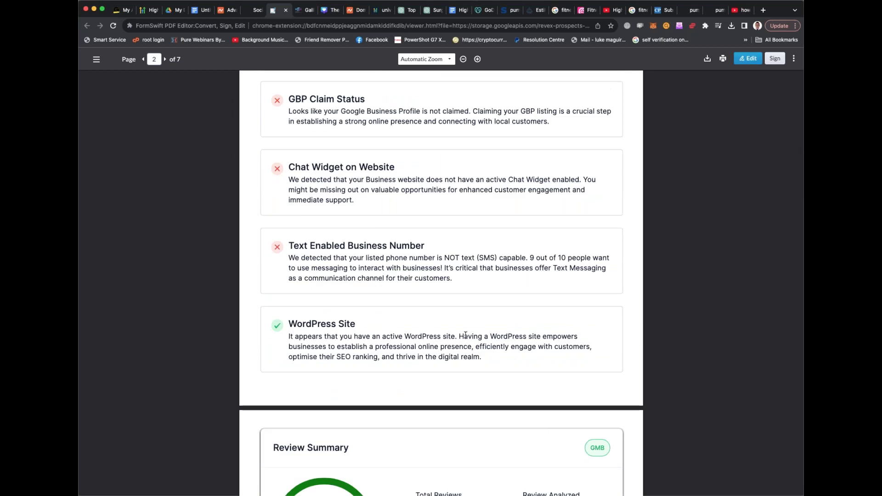
{"action": "scroll", "coordinate": [465, 335], "scroll_direction": "down", "scroll_amount": 10}
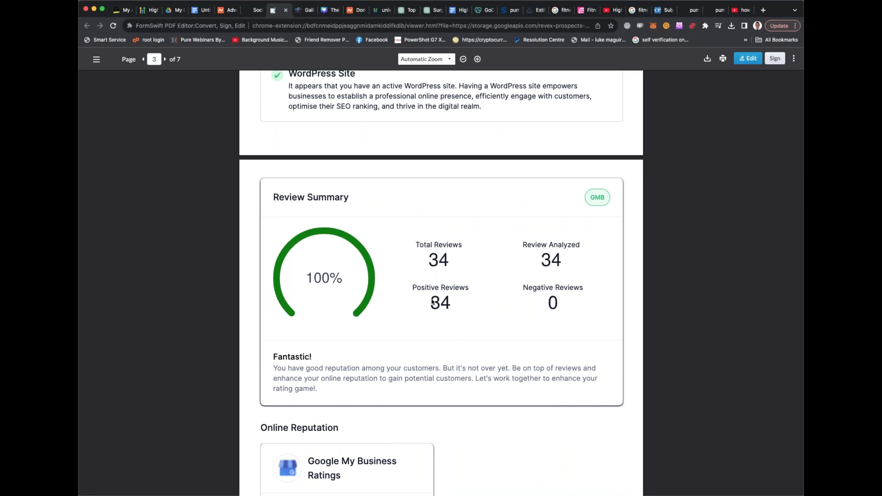
{"action": "scroll", "coordinate": [518, 245], "scroll_direction": "down", "scroll_amount": 6}
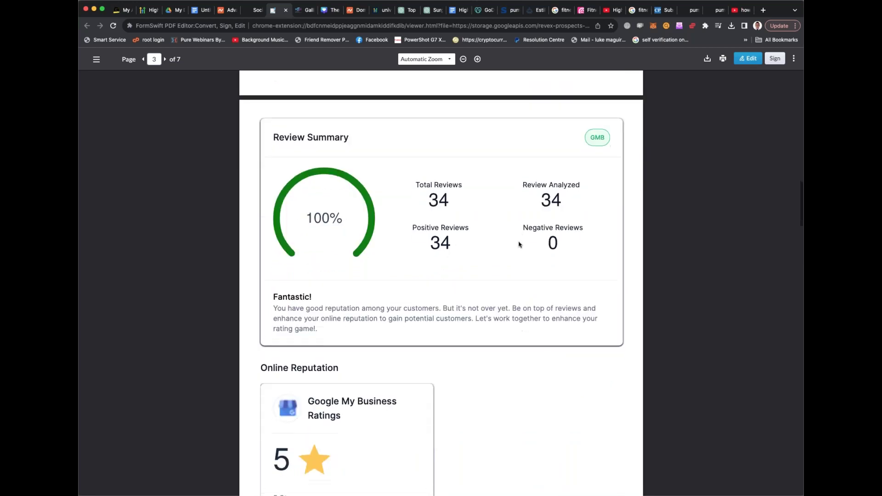
{"action": "scroll", "coordinate": [519, 244], "scroll_direction": "down", "scroll_amount": 12}
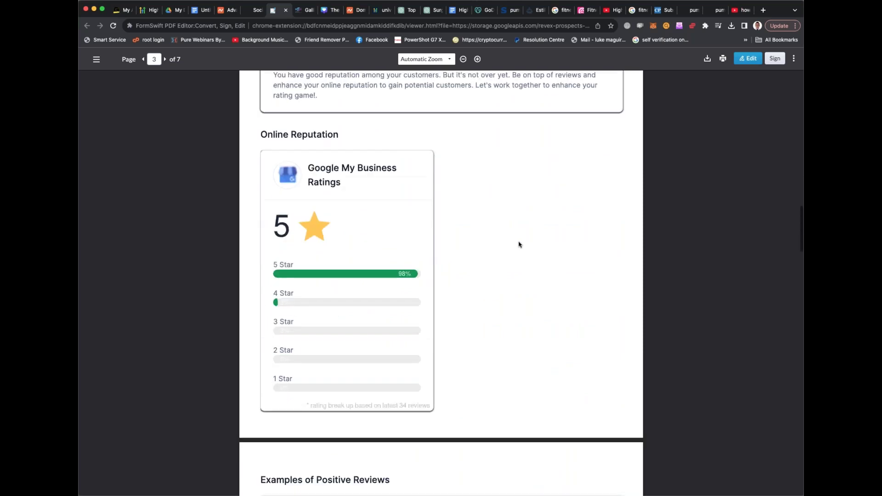
{"action": "scroll", "coordinate": [518, 245], "scroll_direction": "down", "scroll_amount": 5}
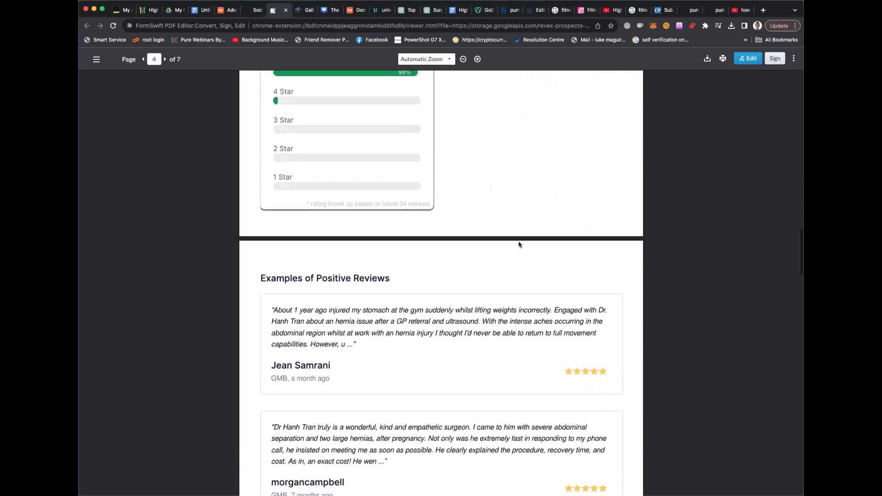
Read the remaining pages through page 7, then return to HighLevel's Prospect Accounts list
{"action": "left_click_drag", "start_coordinate": [430, 221], "coordinate": [453, 231]}
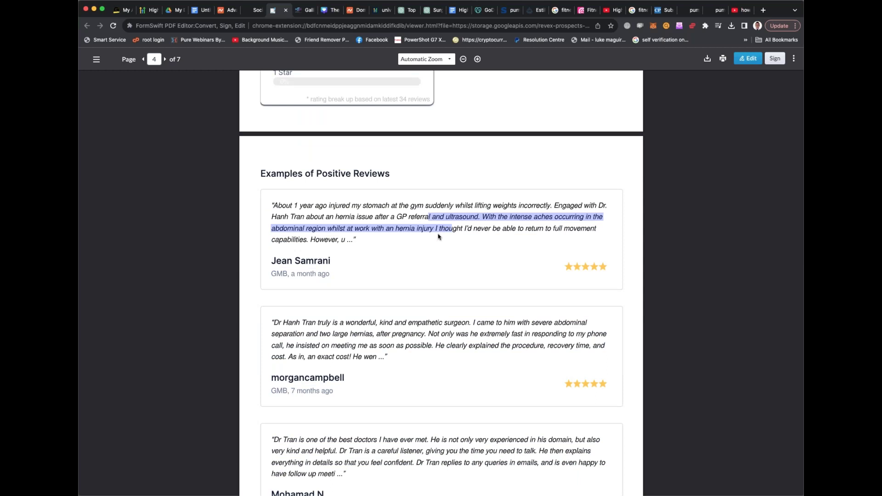
{"action": "scroll", "coordinate": [438, 237], "scroll_direction": "down", "scroll_amount": 3}
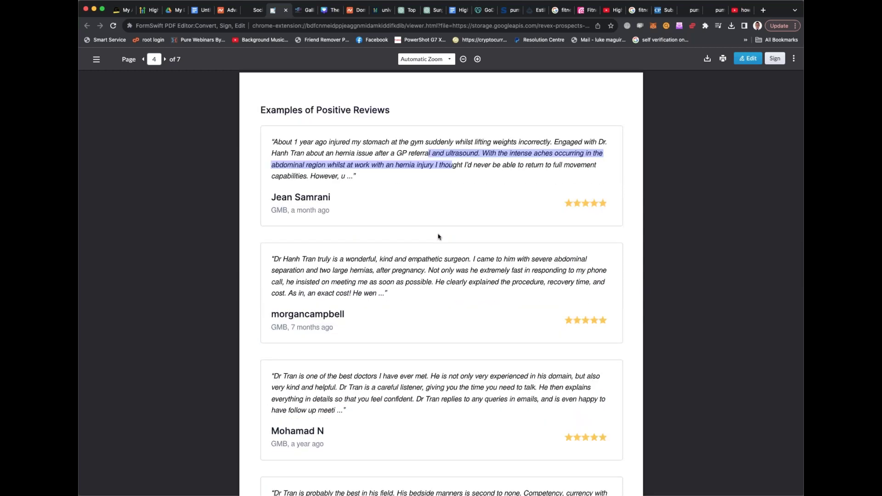
{"action": "scroll", "coordinate": [438, 236], "scroll_direction": "down", "scroll_amount": 15}
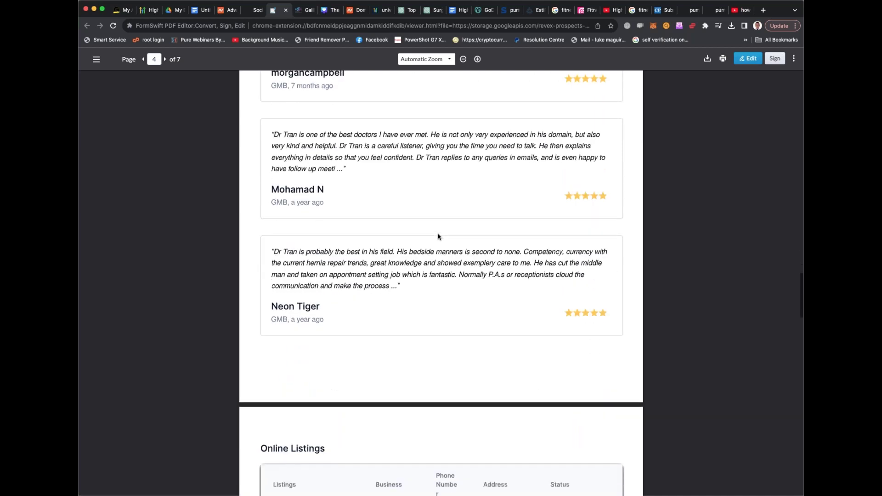
{"action": "scroll", "coordinate": [438, 237], "scroll_direction": "down", "scroll_amount": 8}
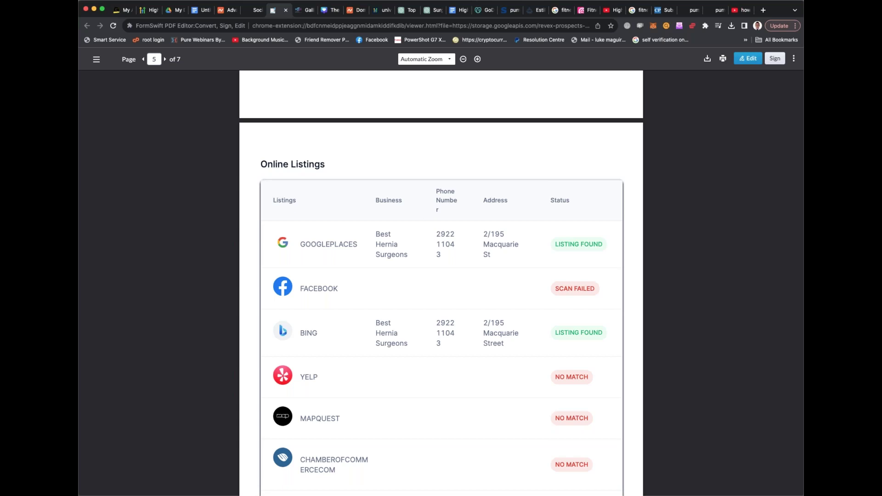
{"action": "scroll", "coordinate": [437, 237], "scroll_direction": "down", "scroll_amount": 6}
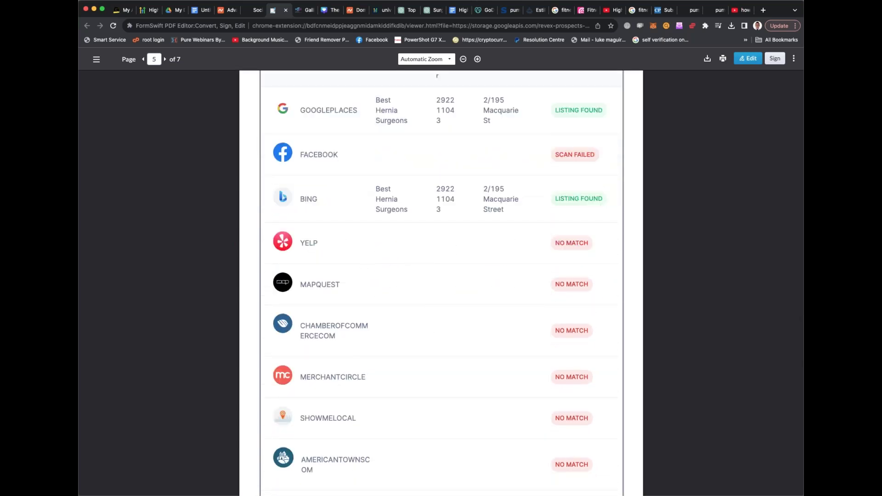
{"action": "scroll", "coordinate": [335, 233], "scroll_direction": "down", "scroll_amount": 1}
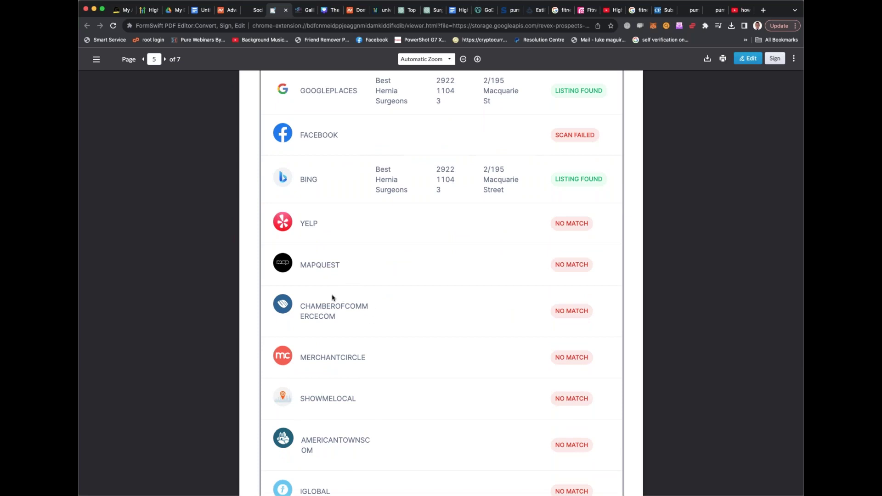
{"action": "scroll", "coordinate": [348, 301], "scroll_direction": "down", "scroll_amount": 8}
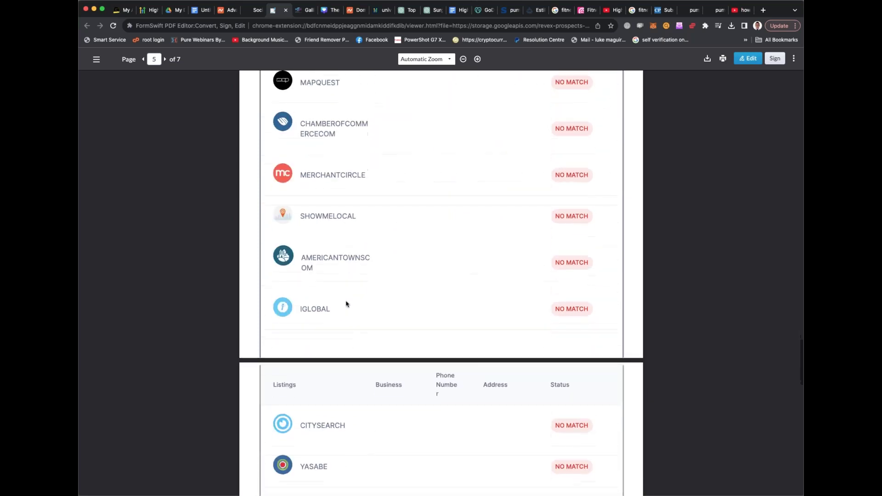
{"action": "scroll", "coordinate": [346, 304], "scroll_direction": "down", "scroll_amount": 10}
{"action": "scroll", "coordinate": [347, 303], "scroll_direction": "down", "scroll_amount": 5}
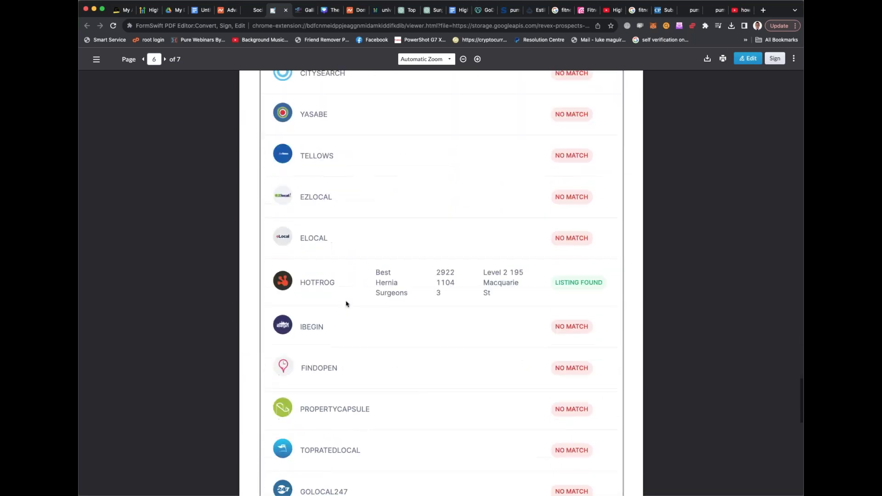
{"action": "scroll", "coordinate": [346, 304], "scroll_direction": "down", "scroll_amount": 4}
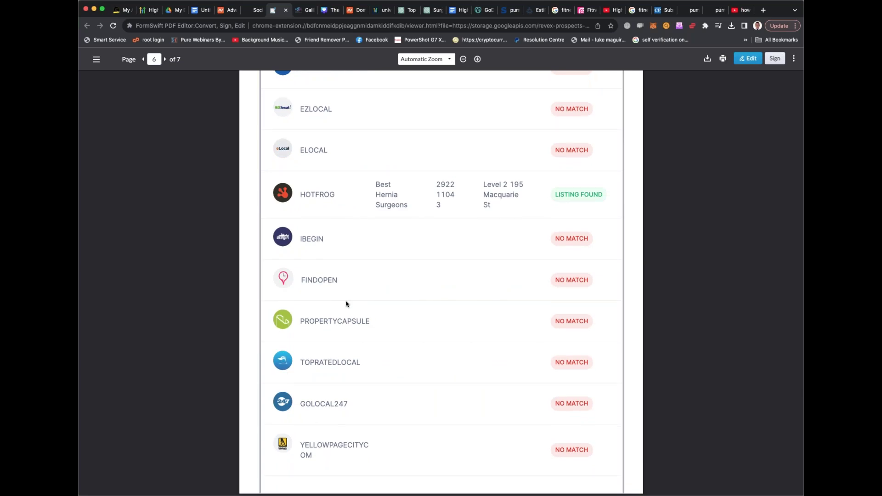
{"action": "scroll", "coordinate": [346, 304], "scroll_direction": "down", "scroll_amount": 2}
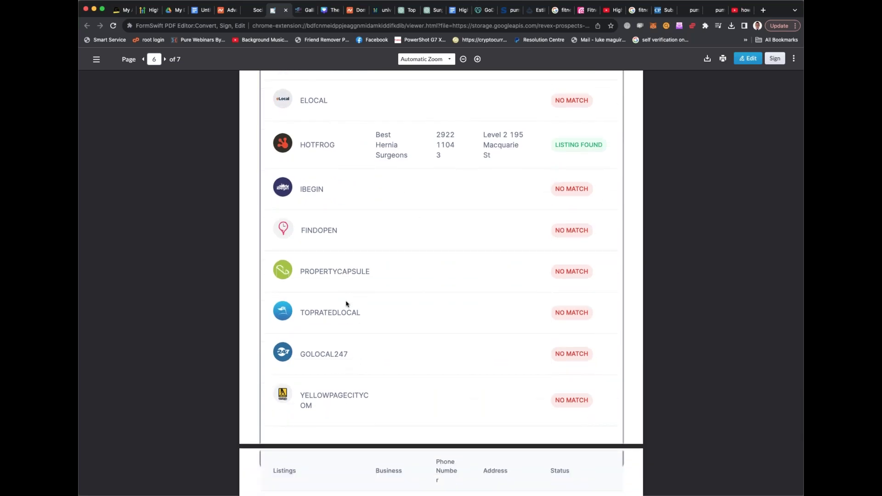
{"action": "scroll", "coordinate": [346, 304], "scroll_direction": "down", "scroll_amount": 2}
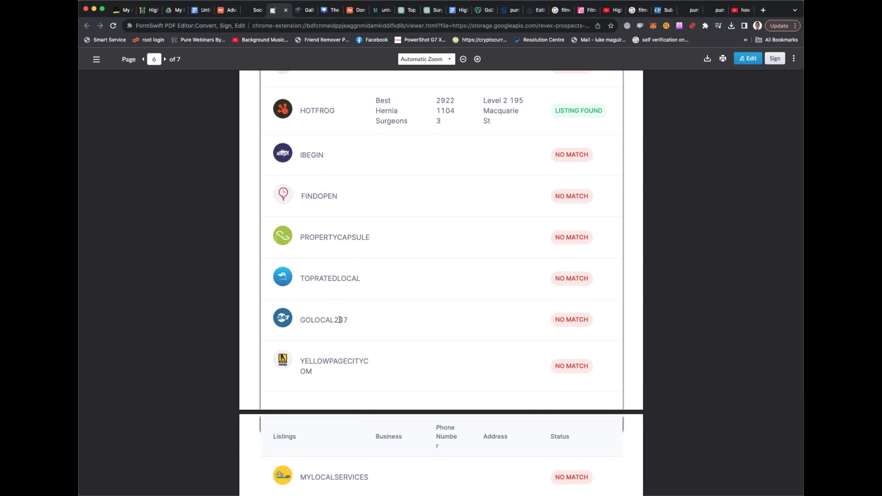
{"action": "scroll", "coordinate": [347, 318], "scroll_direction": "down", "scroll_amount": 10}
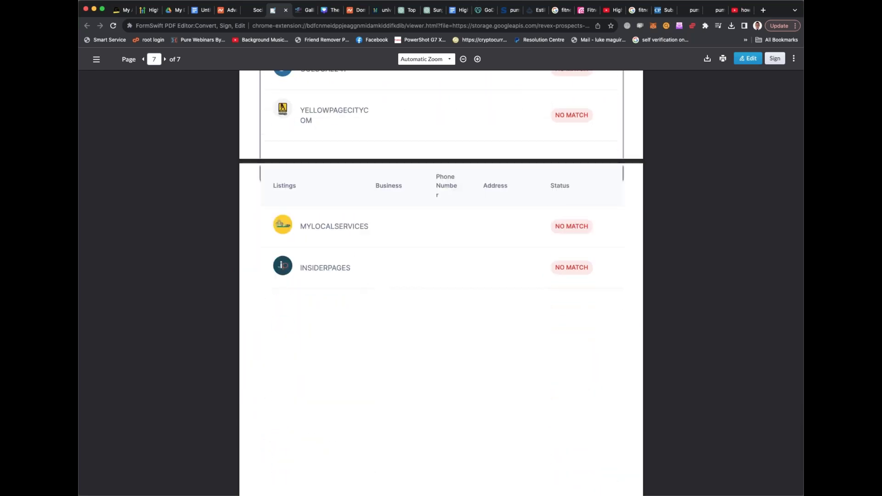
{"action": "scroll", "coordinate": [441, 280], "scroll_direction": "up", "scroll_amount": 20}
{"action": "scroll", "coordinate": [441, 280], "scroll_direction": "up", "scroll_amount": 20}
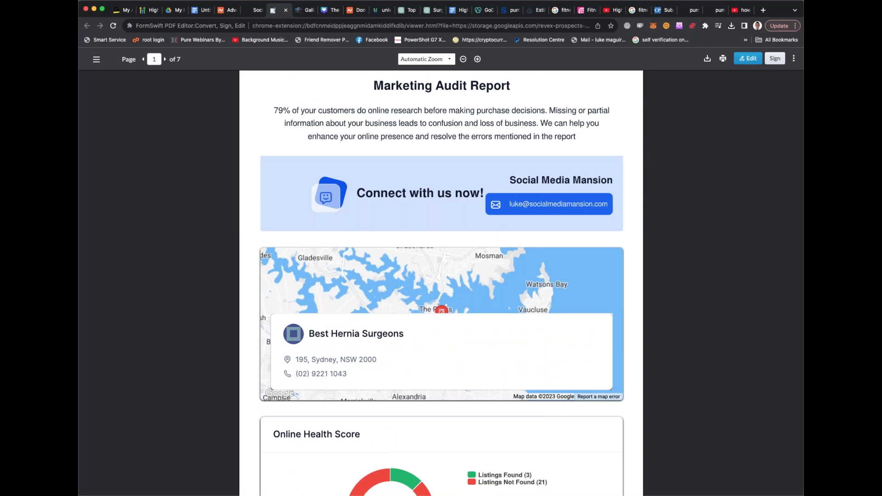
{"action": "left_click", "coordinate": [256, 14]}
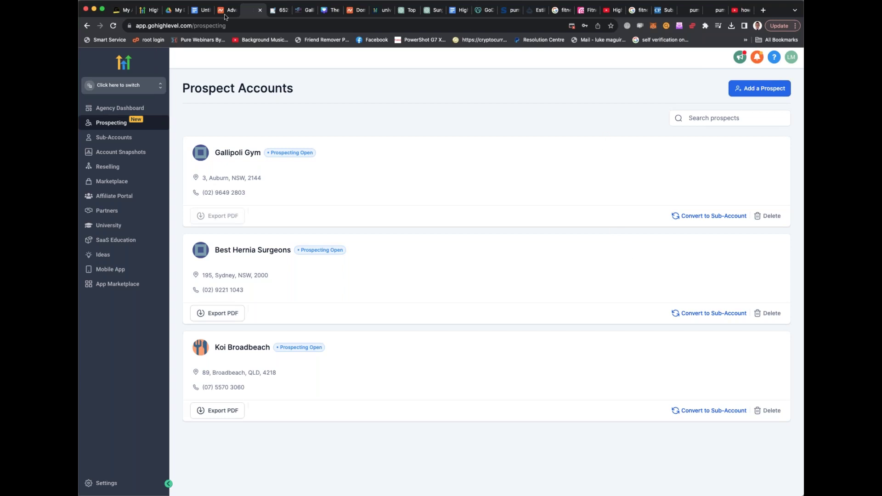
Return to the untitled planning notes document and scroll up to the TRIAL list
{"action": "left_click", "coordinate": [197, 10]}
{"action": "scroll", "coordinate": [421, 187], "scroll_direction": "down", "scroll_amount": 3}
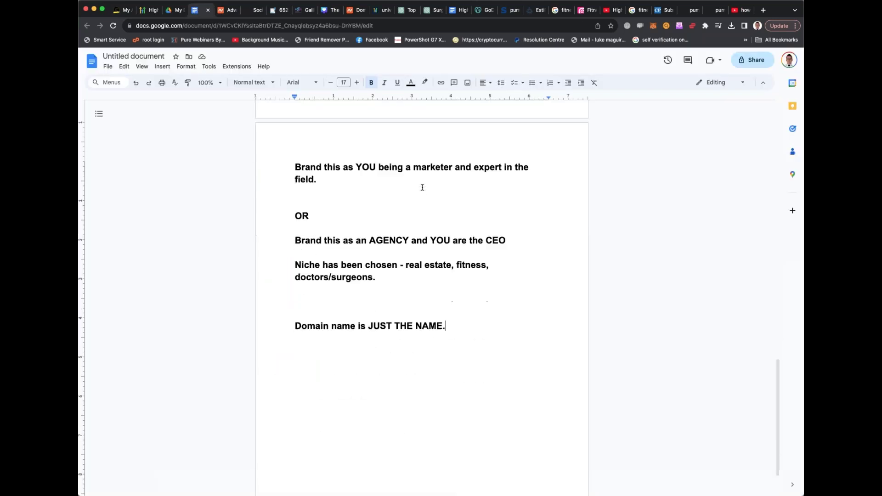
{"action": "scroll", "coordinate": [422, 187], "scroll_direction": "up", "scroll_amount": 5}
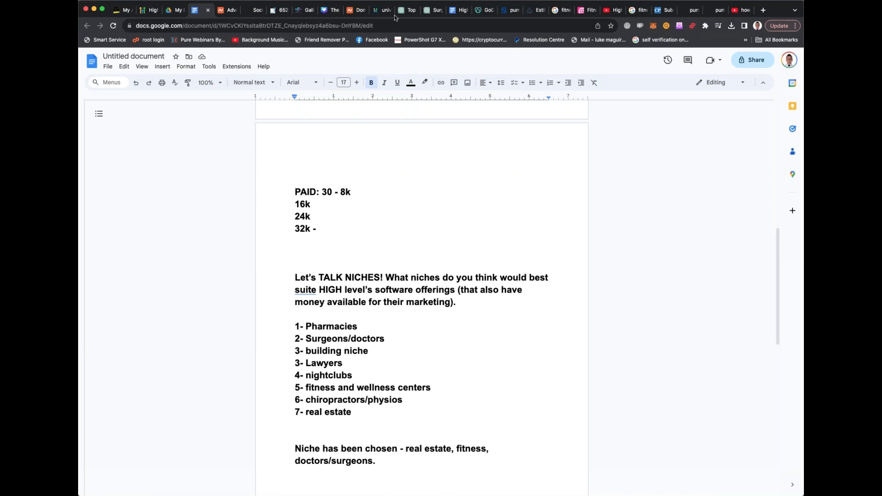
{"action": "left_click", "coordinate": [456, 11]}
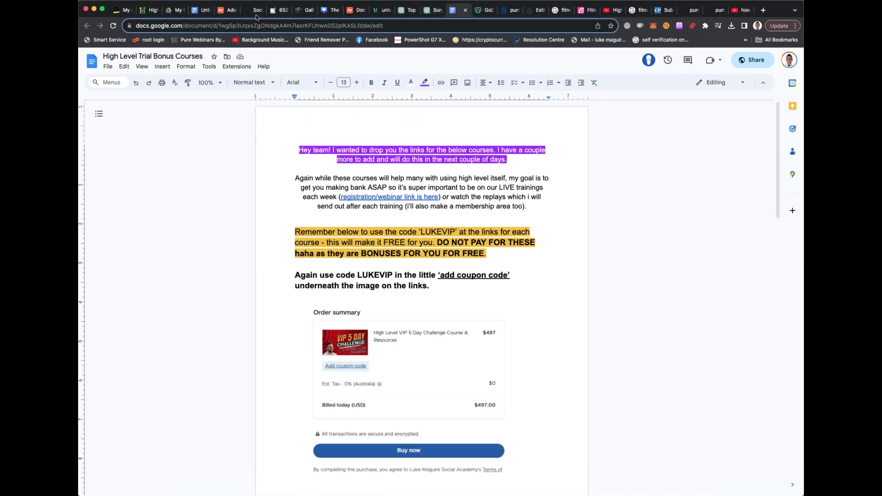
{"action": "left_click", "coordinate": [202, 12]}
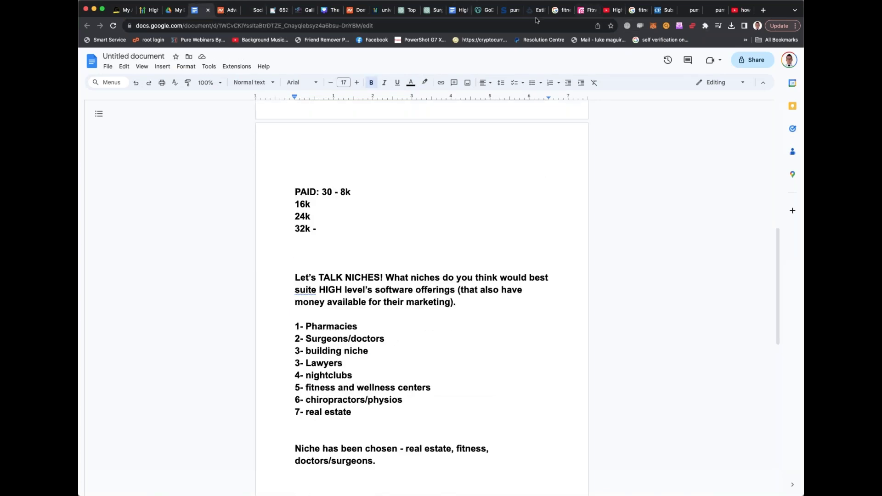
{"action": "scroll", "coordinate": [379, 179], "scroll_direction": "up", "scroll_amount": 5}
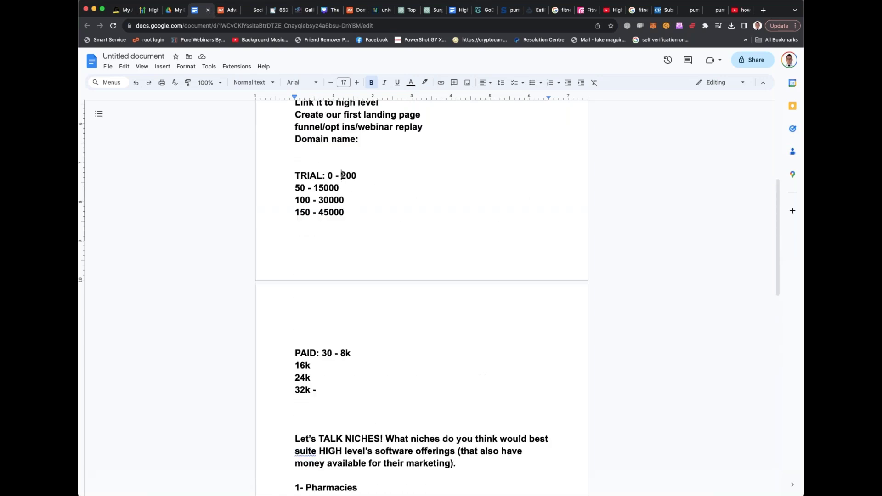
Delete the 200 at the end of the TRIAL line, leaving 'TRIAL: 0 -' selected
{"action": "left_click_drag", "start_coordinate": [341, 175], "coordinate": [359, 174]}
{"action": "key", "text": "BackSpace"}
{"action": "left_click_drag", "start_coordinate": [295, 176], "coordinate": [372, 175]}
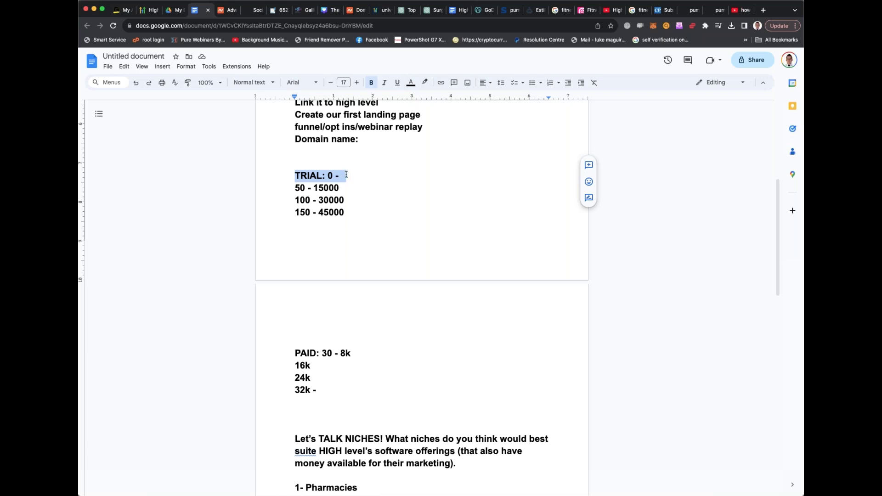
Delete the old TRIAL and PAID number lines, leaving a '-' after PAID
{"action": "left_click", "coordinate": [346, 175]}
{"action": "left_click_drag", "start_coordinate": [316, 176], "coordinate": [373, 171]}
{"action": "left_click", "coordinate": [372, 171]}
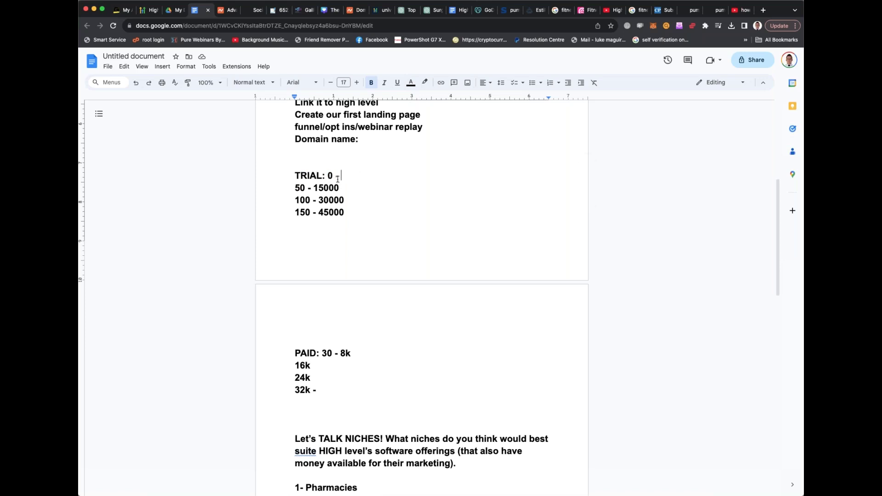
{"action": "left_click_drag", "start_coordinate": [294, 188], "coordinate": [345, 211]}
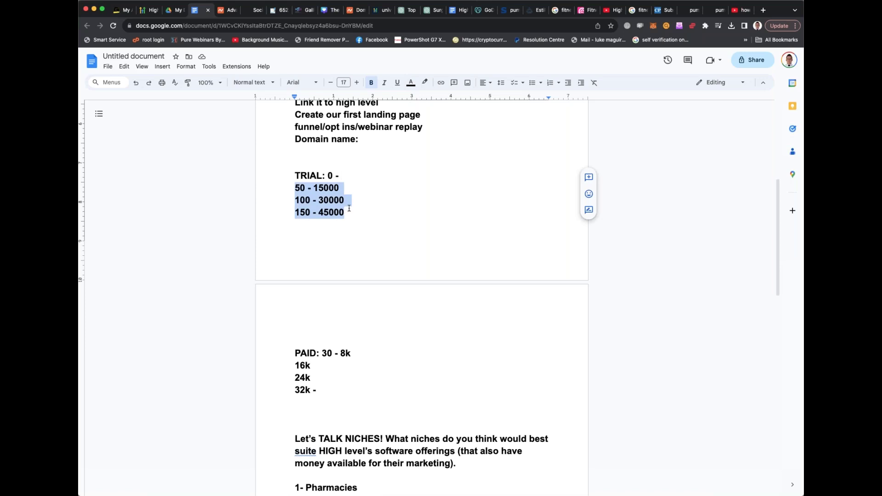
{"action": "key", "text": "BackSpace"}
{"action": "left_click_drag", "start_coordinate": [322, 329], "coordinate": [325, 363]}
{"action": "key", "text": "BackSpace"}
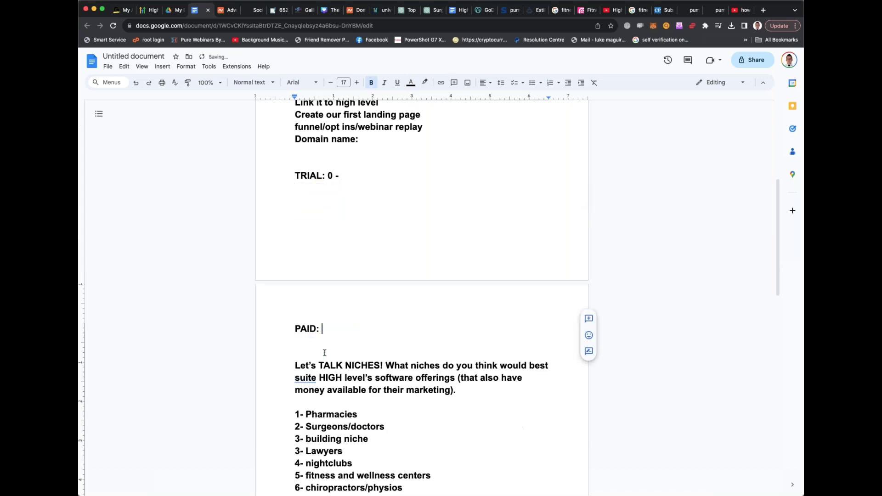
{"action": "type", "text": "-"}
Add 'ads - 500 leads' to the TRIAL line and '300 take the trial' below it
{"action": "left_click", "coordinate": [355, 175]}
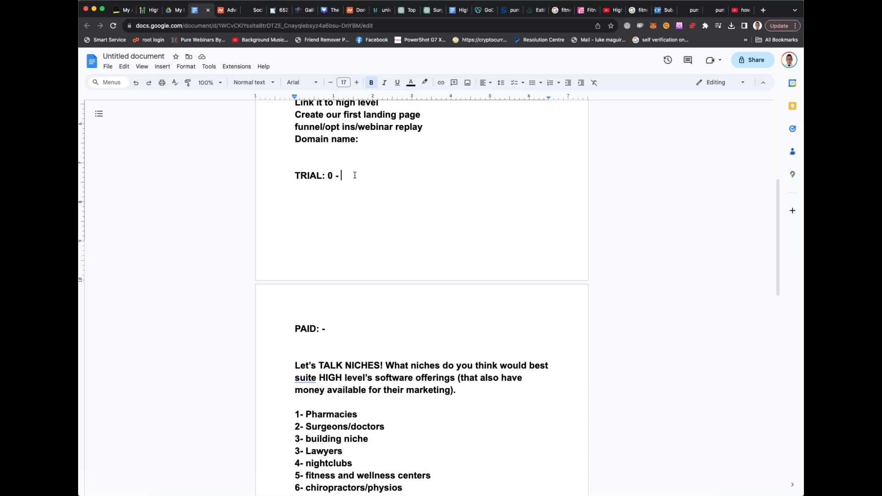
{"action": "type", "text": "ads - 500 leads"}
{"action": "key", "text": "Return"}
{"action": "type", "text": "50"}
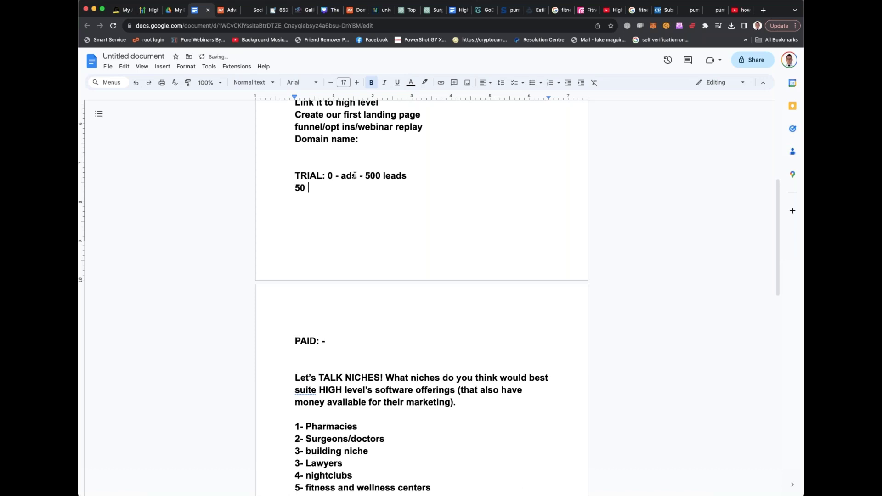
{"action": "key", "text": "BackSpace"}
{"action": "key", "text": "BackSpace"}
{"action": "type", "text": "300 take the trial"}
Add the line '30 rebills after 30 days', correcting the typed 150 to 30
{"action": "key", "text": "Return"}
{"action": "type", "text": "1"}
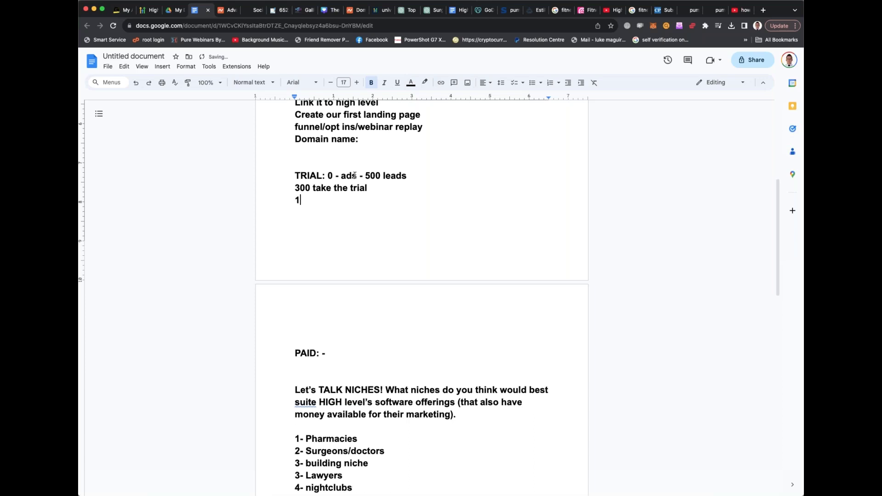
{"action": "type", "text": "50 rebills after 30 days"}
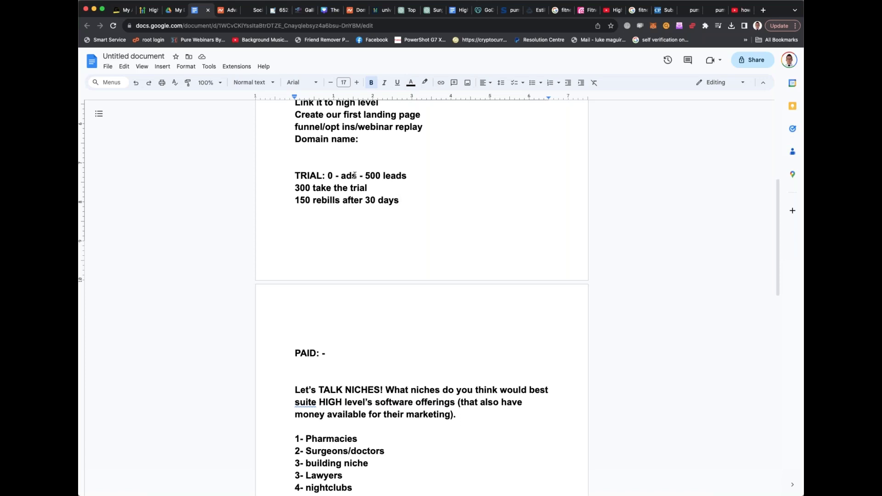
{"action": "left_click_drag", "start_coordinate": [309, 200], "coordinate": [295, 201]}
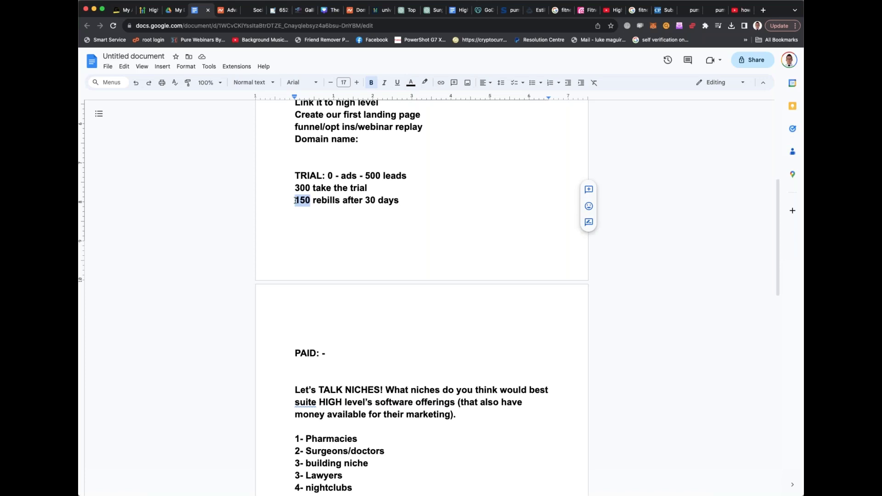
{"action": "type", "text": "30"}
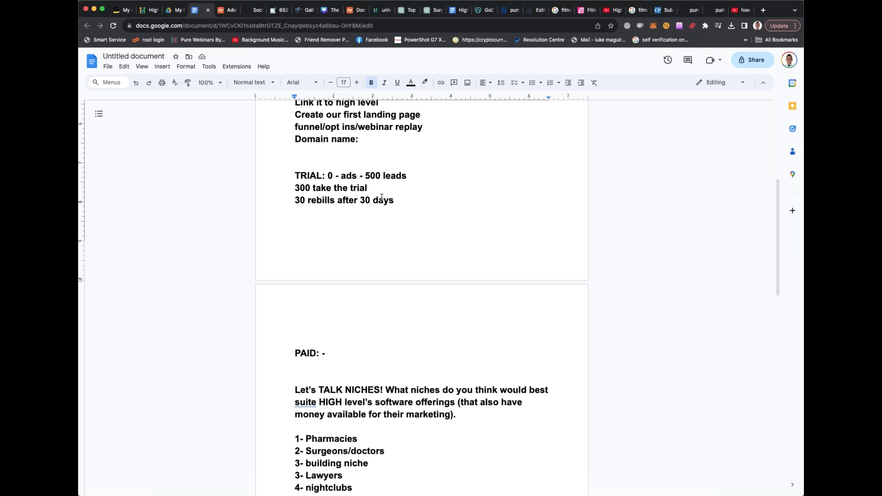
Below the rebills line, type the projection 'M1 - 0 m2 - 9k m3- 18k m4 - 27k'
{"action": "left_click", "coordinate": [410, 199]}
{"action": "key", "text": "Return"}
{"action": "key", "text": "Return"}
{"action": "type", "text": "8.9k"}
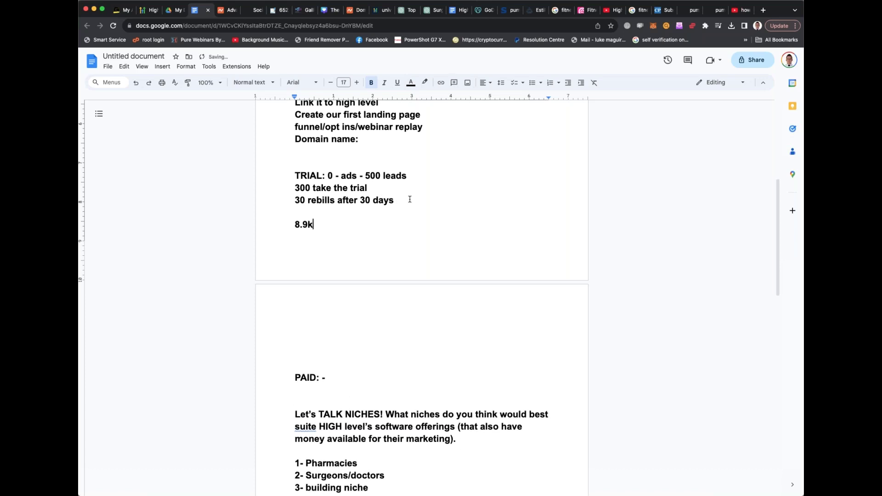
{"action": "key", "text": "BackSpace"}
{"action": "key", "text": "BackSpace"}
{"action": "key", "text": "BackSpace"}
{"action": "key", "text": "BackSpace"}
{"action": "type", "text": "9k"}
{"action": "key", "text": "BackSpace"}
{"action": "key", "text": "BackSpace"}
{"action": "type", "text": "M1 - 0 m2 -"}
{"action": "key", "text": "BackSpace"}
{"action": "type", "text": "- 9k m3- "}
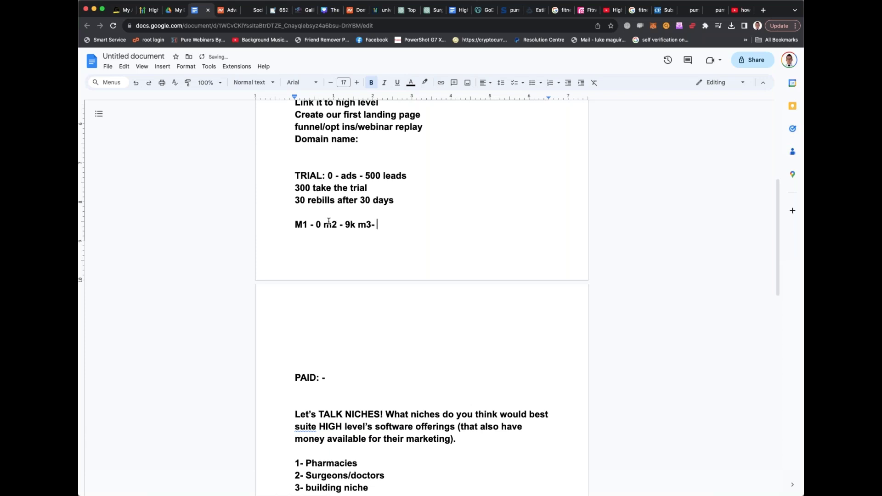
{"action": "type", "text": "18k m4"}
{"action": "type", "text": " -"}
{"action": "type", "text": "m5"}
{"action": "key", "text": "BackSpace"}
{"action": "key", "text": "BackSpace"}
{"action": "key", "text": "BackSpace"}
{"action": "type", "text": "27k"}
Insert the heading 'FLIP SIDE - sell direct' on a new line above PAID
{"action": "key", "text": "Return"}
{"action": "type", "text": "FLIP "}
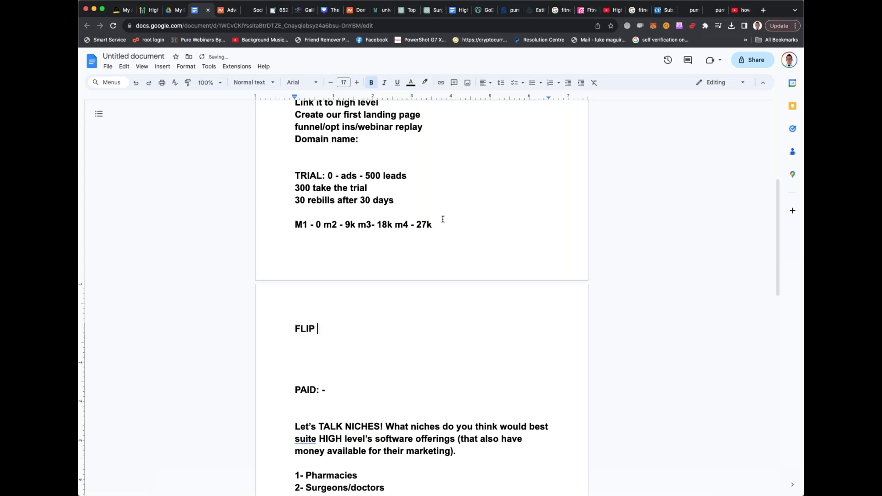
{"action": "type", "text": "SIDE - sell direct"}
{"action": "key", "text": "Return"}
{"action": "key", "text": "Return"}
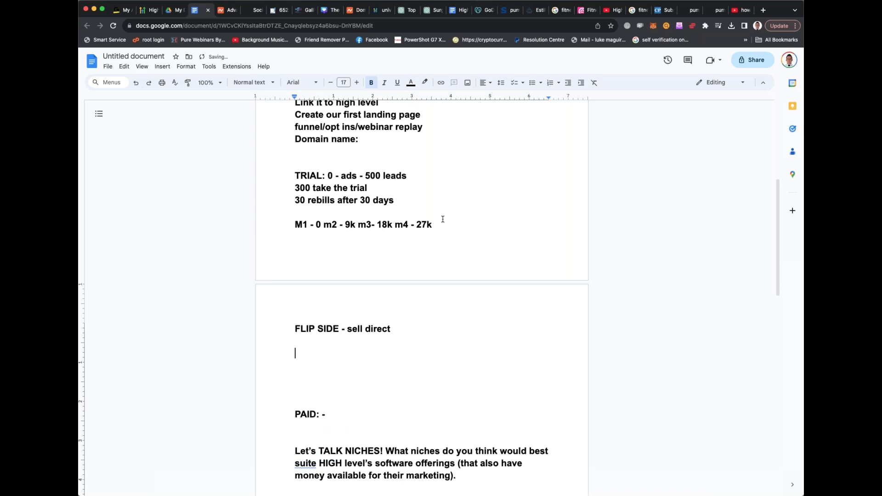
Under the heading, type the projection 'M1 - 3k m2- 6 m3-9k m4 12k'
{"action": "type", "text": "M1 -"}
{"action": "type", "text": "10"}
{"action": "key", "text": "BackSpace"}
{"action": "key", "text": "BackSpace"}
{"action": "type", "text": "3k m2- 6l"}
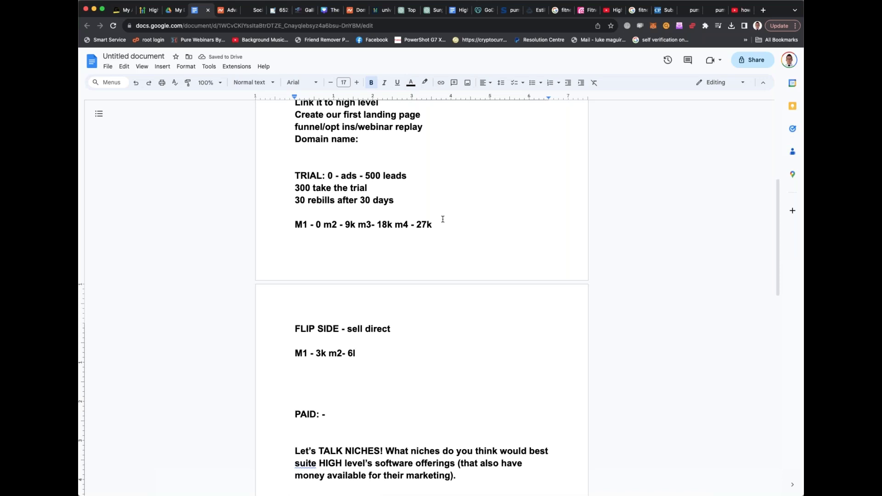
{"action": "key", "text": "BackSpace"}
{"action": "type", "text": "-"}
{"action": "key", "text": "BackSpace"}
{"action": "type", "text": "m3-9k m4 12k"}
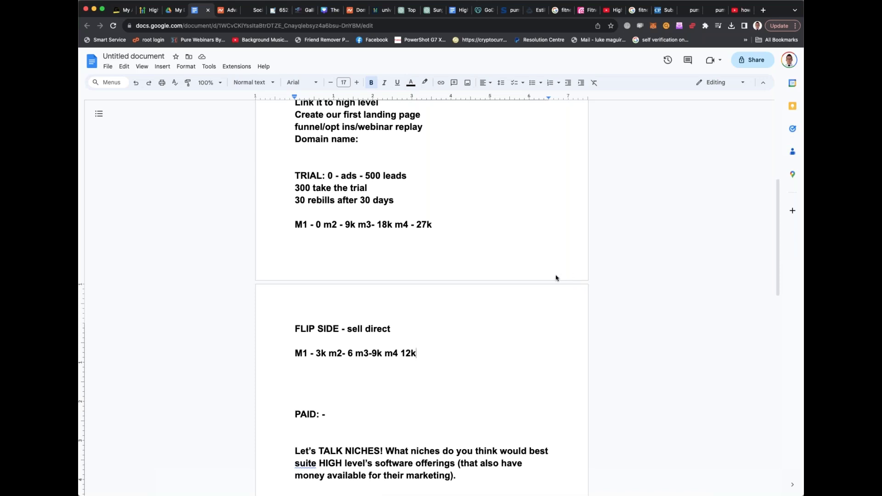
Copy the mrlukemaguire.com/highlevel-4440 webinar address from the address bar and return to the notes document
{"action": "left_click", "coordinate": [305, 10]}
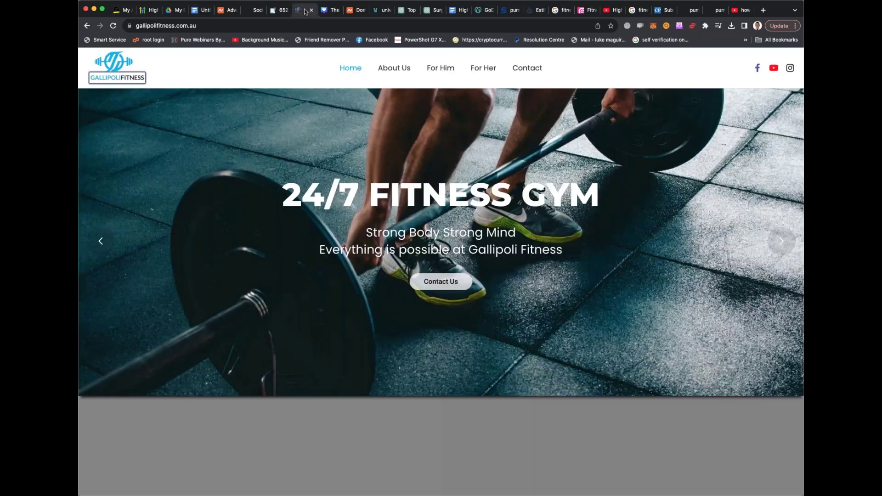
{"action": "key", "text": "ctrl+Tab"}
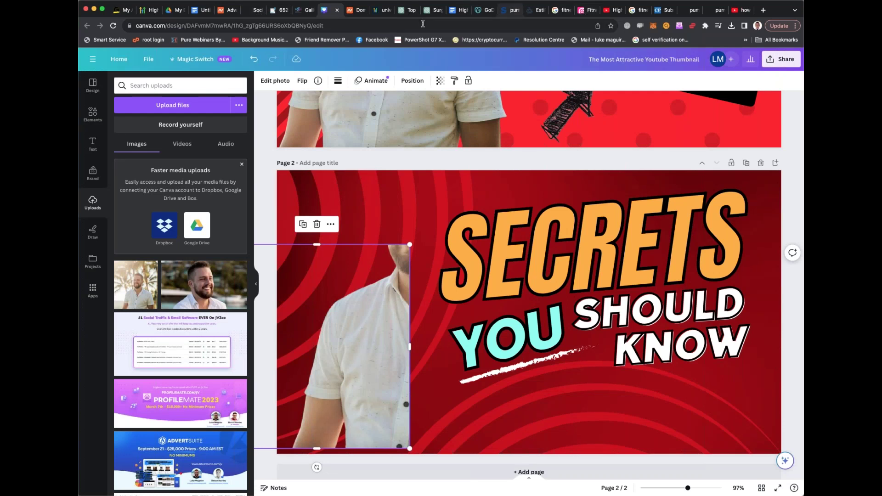
{"action": "key", "text": "super+l"}
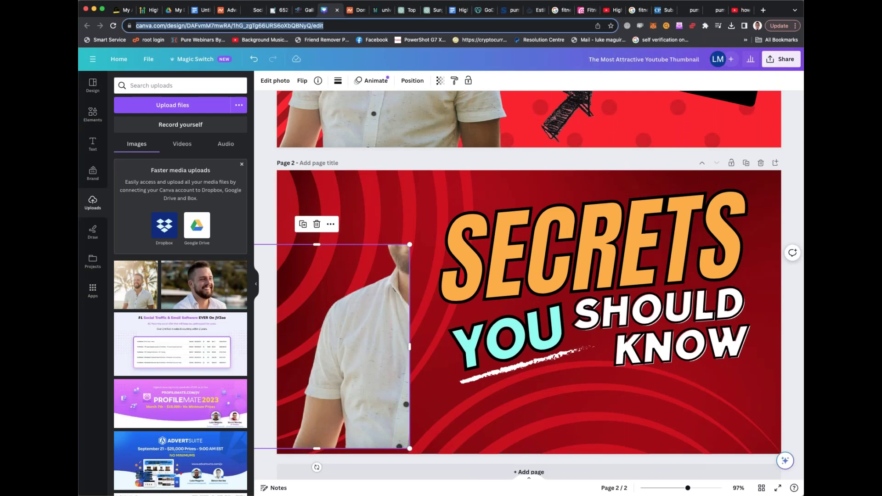
{"action": "type", "text": "mrlukemaguire.com/highlevel-4440"}
{"action": "key", "text": "super+a"}
{"action": "key", "text": "super+c"}
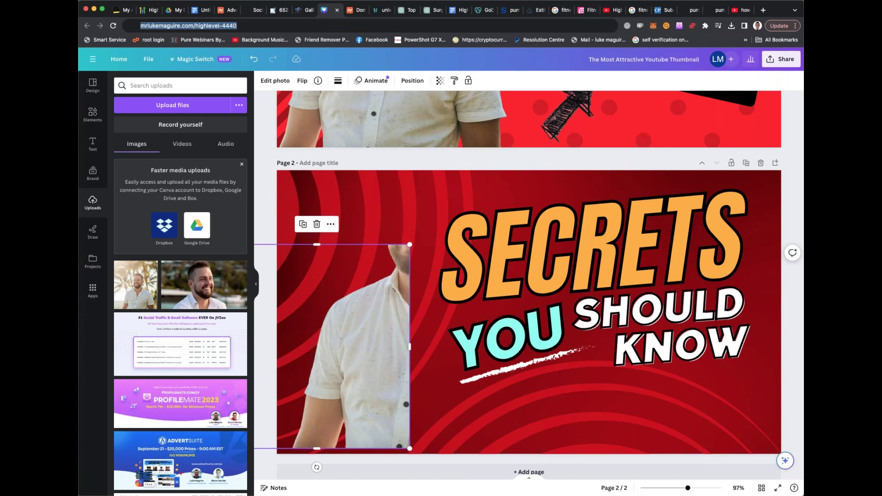
{"action": "left_click", "coordinate": [202, 10]}
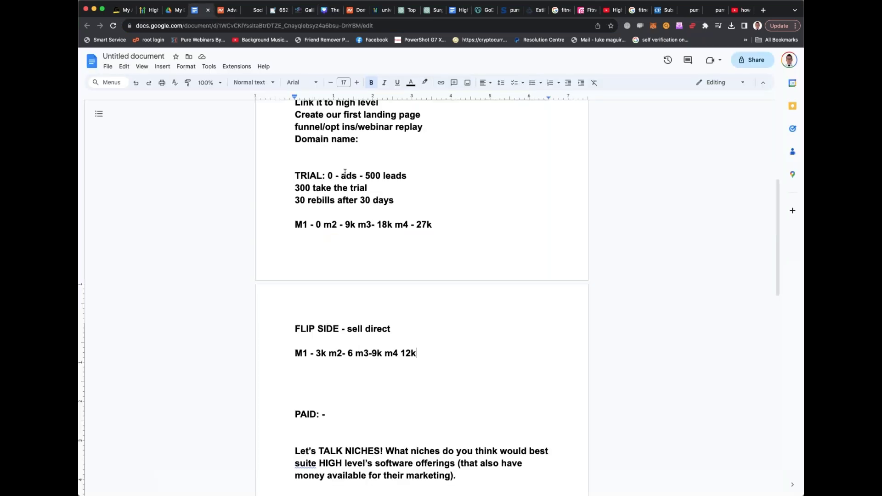
Paste the webinar page address on a new line below the 'Domain name is JUST THE NAME.' note
{"action": "scroll", "coordinate": [347, 173], "scroll_direction": "down", "scroll_amount": 10}
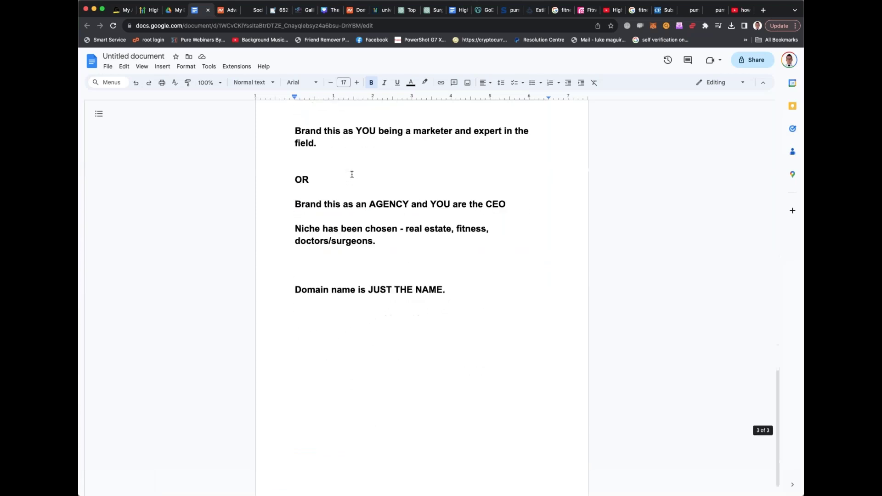
{"action": "scroll", "coordinate": [352, 174], "scroll_direction": "down", "scroll_amount": 1}
{"action": "left_click", "coordinate": [445, 265]}
{"action": "key", "text": "Return"}
{"action": "key", "text": "Return"}
{"action": "key", "text": "Return"}
{"action": "key", "text": "Return"}
{"action": "key", "text": "Return"}
{"action": "key", "text": "Return"}
{"action": "key", "text": "super+v"}
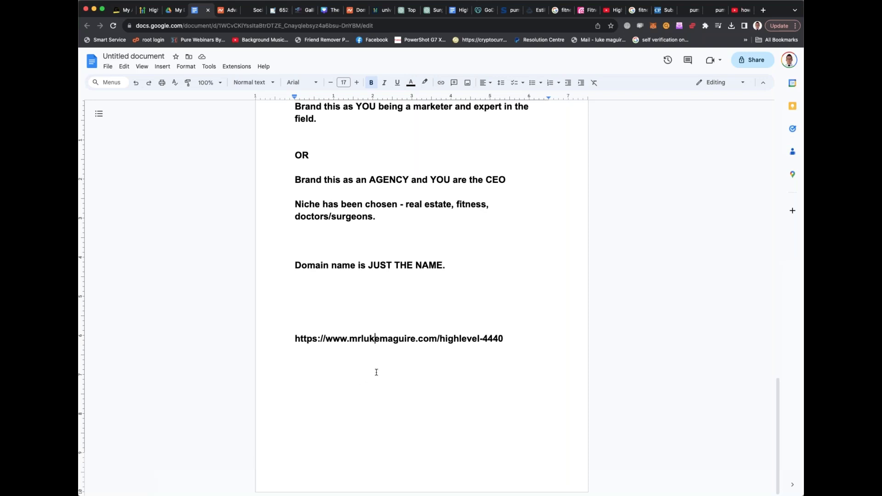
Add a '30 day free trial -' line with the GoHighLevel link, then select the webinar address line
{"action": "double_click", "coordinate": [373, 306]}
{"action": "type", "text": "30 day free "}
{"action": "type", "text": "trial -"}
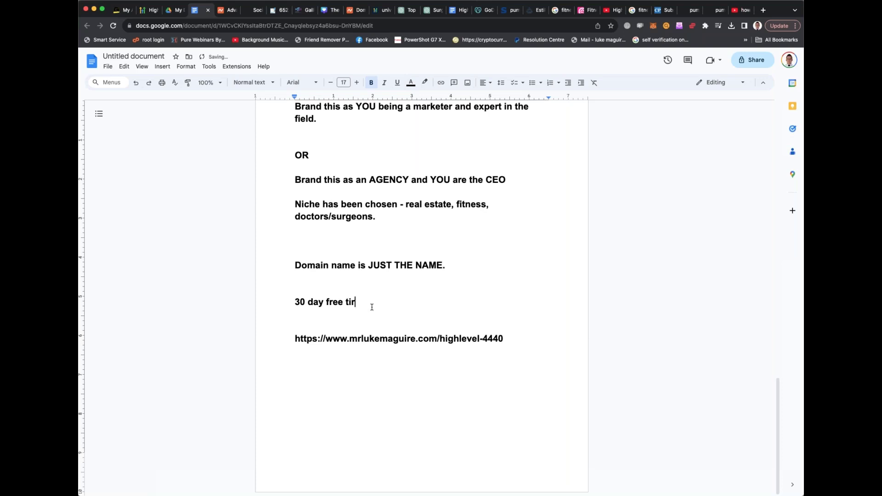
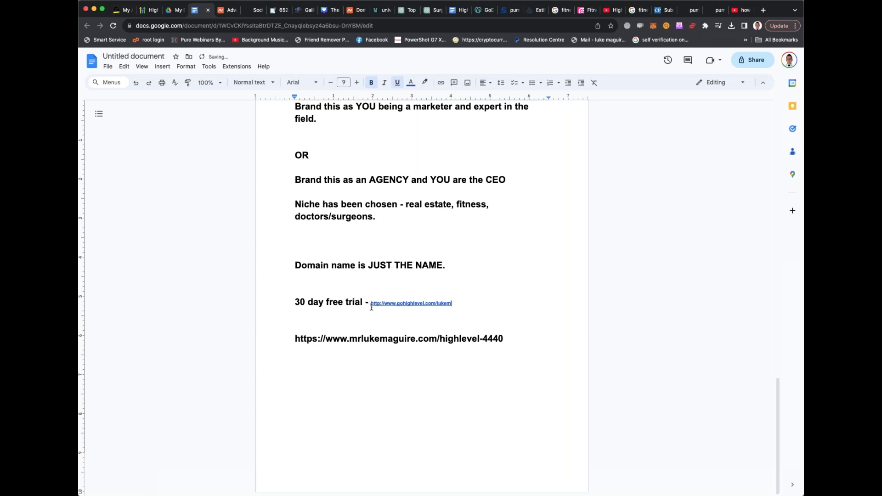
{"action": "left_click", "coordinate": [424, 338]}
{"action": "left_click_drag", "start_coordinate": [294, 339], "coordinate": [548, 350]}
{"action": "key", "text": "ctrl+c"}
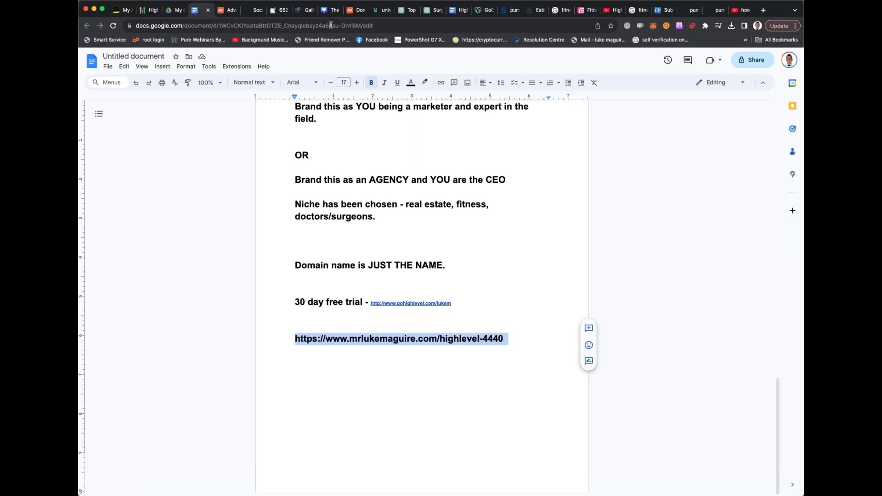
Load the copied mrlukemaguire.com/highlevel-4440 address in the Namecheap tab
{"action": "left_click", "coordinate": [225, 9]}
{"action": "left_click", "coordinate": [227, 25]}
{"action": "key", "text": "ctrl+v"}
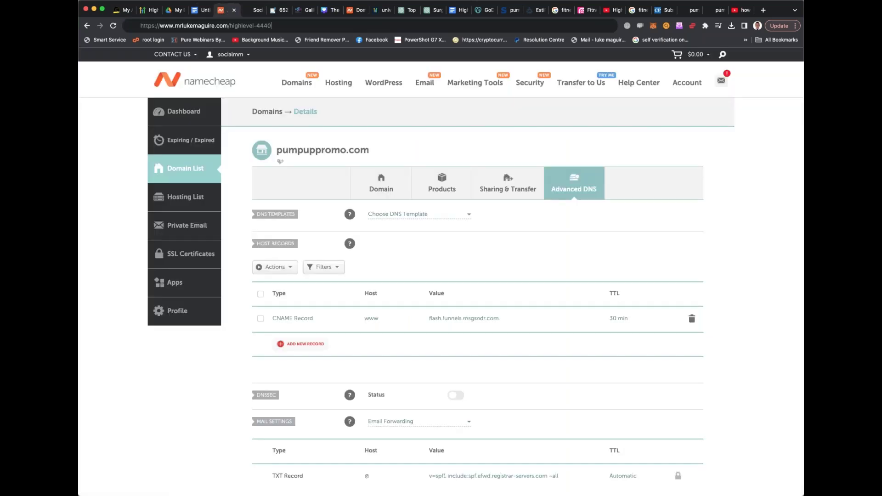
{"action": "key", "text": "Return"}
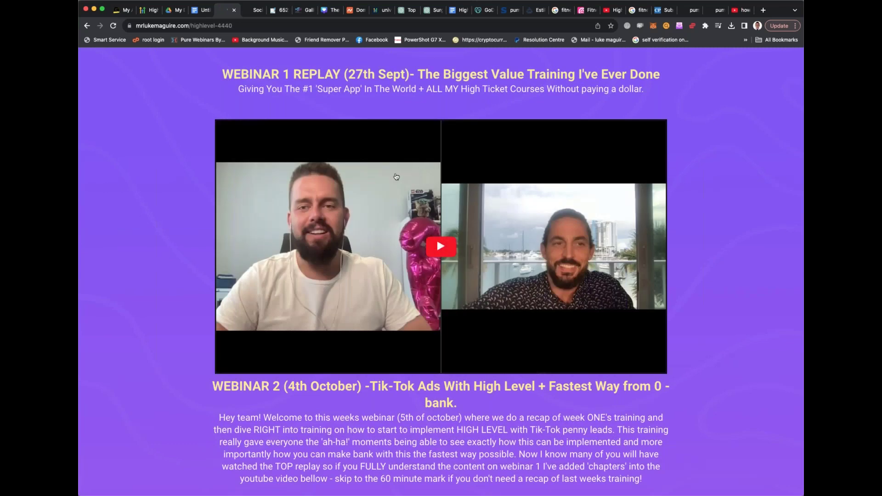
Start the Webinar 1 replay video and highlight its heading
{"action": "scroll", "coordinate": [396, 177], "scroll_direction": "down", "scroll_amount": 3}
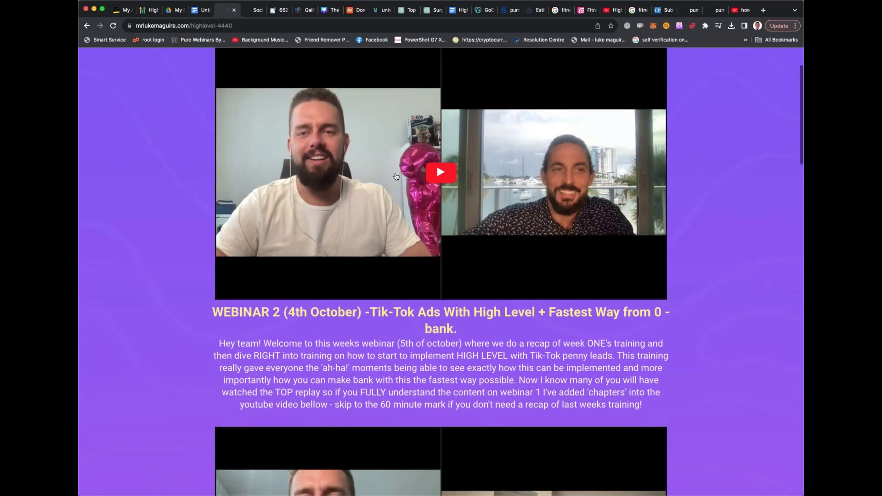
{"action": "scroll", "coordinate": [437, 164], "scroll_direction": "down", "scroll_amount": 5}
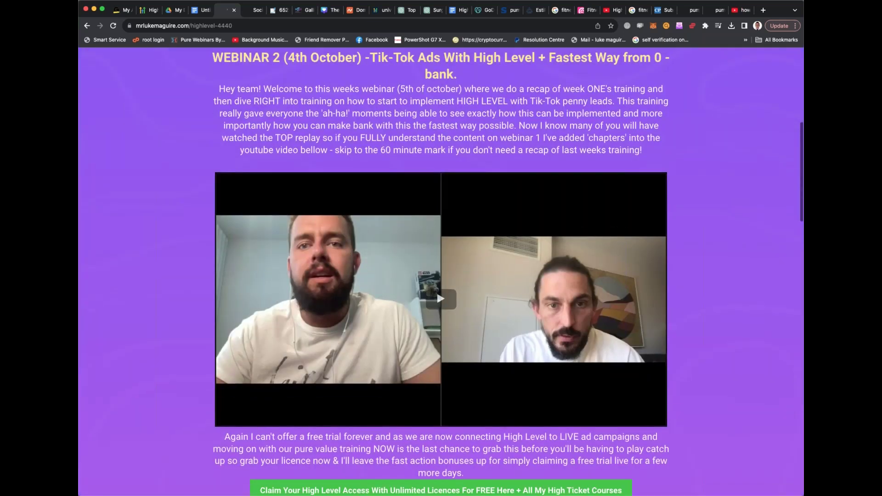
{"action": "scroll", "coordinate": [273, 89], "scroll_direction": "up", "scroll_amount": 2}
{"action": "scroll", "coordinate": [332, 180], "scroll_direction": "down", "scroll_amount": 1}
{"action": "scroll", "coordinate": [333, 180], "scroll_direction": "down", "scroll_amount": 5}
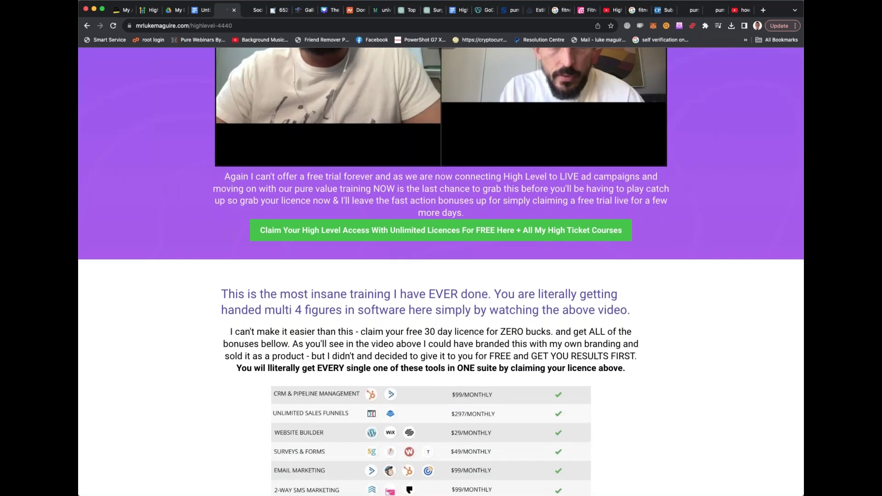
{"action": "scroll", "coordinate": [322, 145], "scroll_direction": "up", "scroll_amount": 10}
{"action": "scroll", "coordinate": [322, 145], "scroll_direction": "down", "scroll_amount": 1}
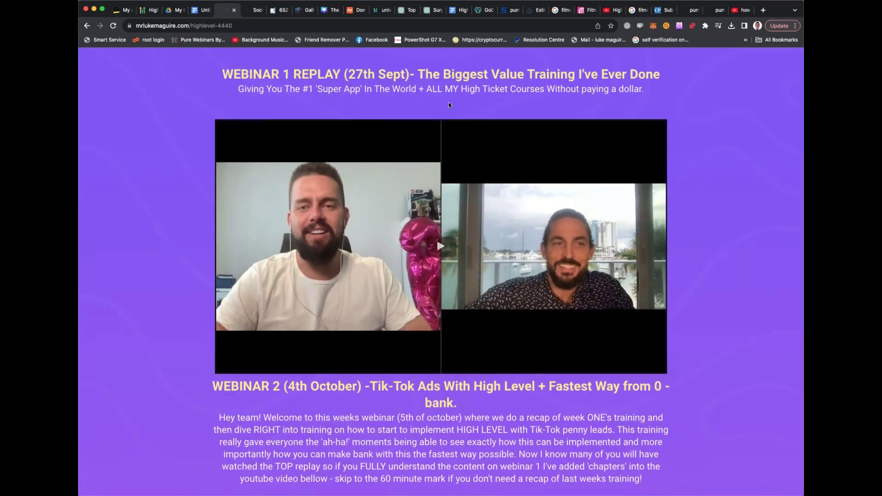
{"action": "left_click", "coordinate": [639, 201]}
{"action": "left_click_drag", "start_coordinate": [228, 75], "coordinate": [369, 75]}
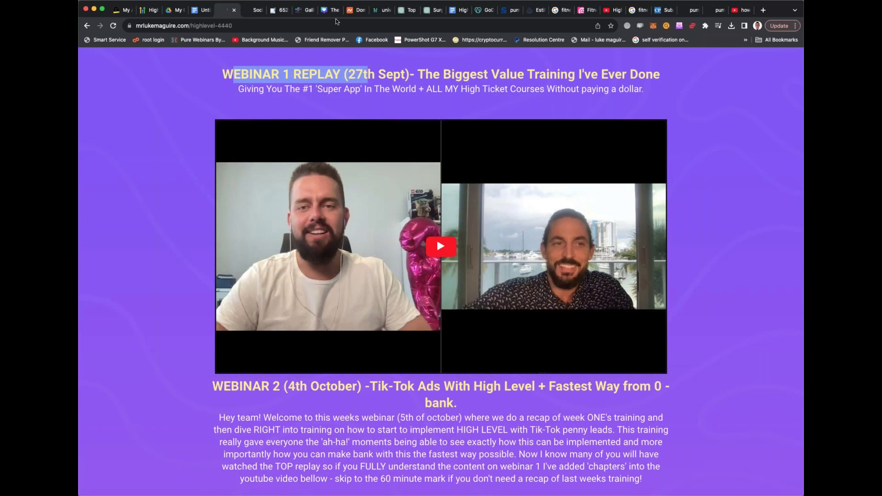
Search Google for 'clickfunnels tony robbins page' in the Namecheap tab
{"action": "left_click", "coordinate": [256, 11]}
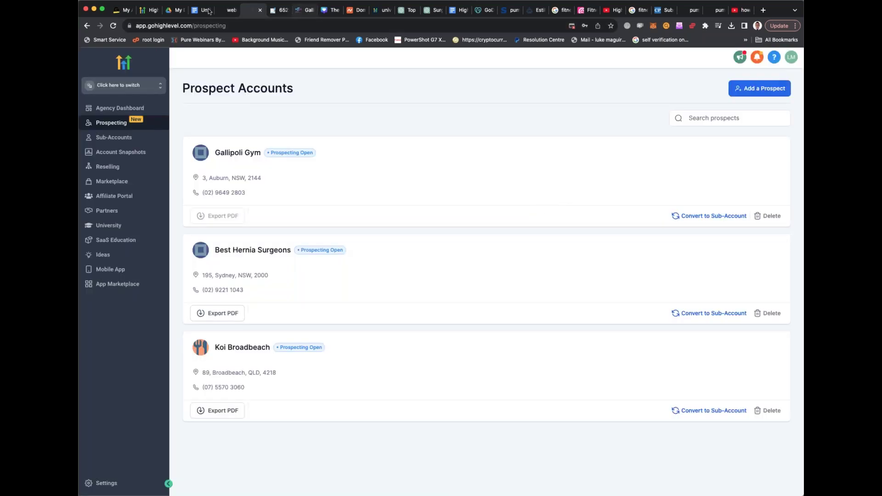
{"action": "left_click", "coordinate": [352, 11]}
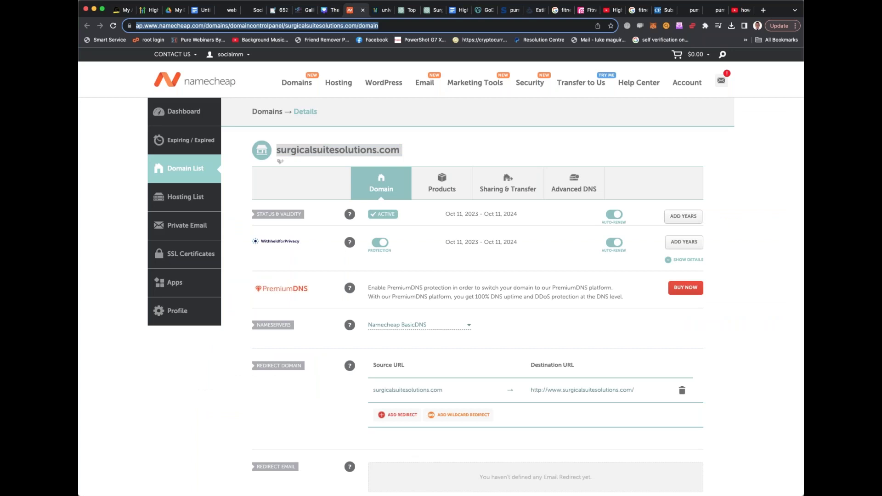
{"action": "type", "text": "clickfunnels tony robbins page"}
{"action": "key", "text": "Return"}
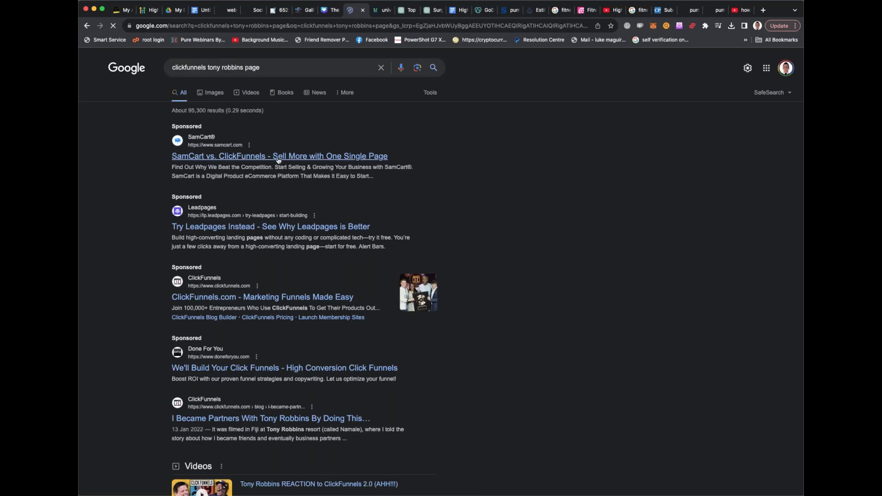
Look through the ClickFunnels Tony Robbins results and open a blank new tab
{"action": "scroll", "coordinate": [276, 186], "scroll_direction": "down", "scroll_amount": 3}
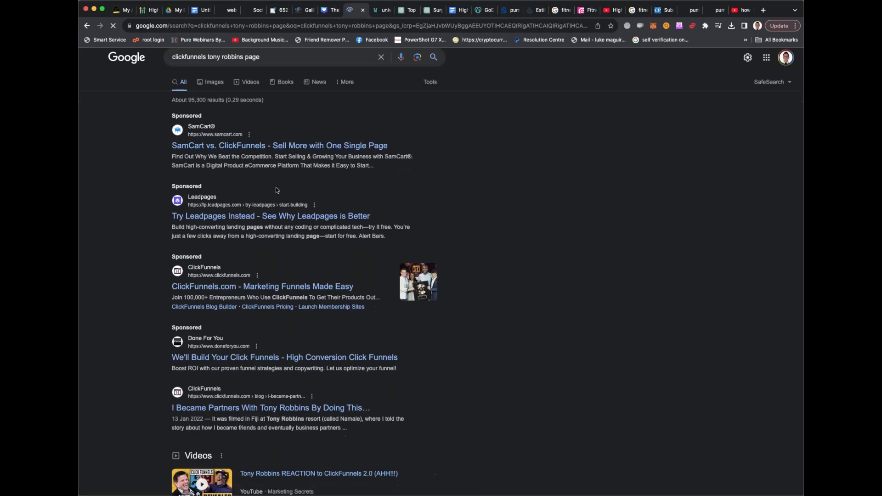
{"action": "scroll", "coordinate": [267, 185], "scroll_direction": "down", "scroll_amount": 8}
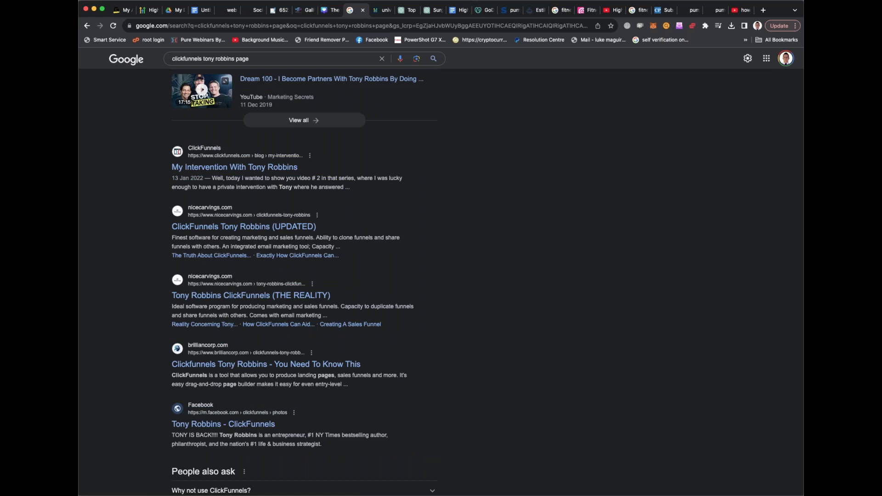
{"action": "scroll", "coordinate": [267, 189], "scroll_direction": "down", "scroll_amount": 2}
{"action": "scroll", "coordinate": [267, 191], "scroll_direction": "down", "scroll_amount": 1}
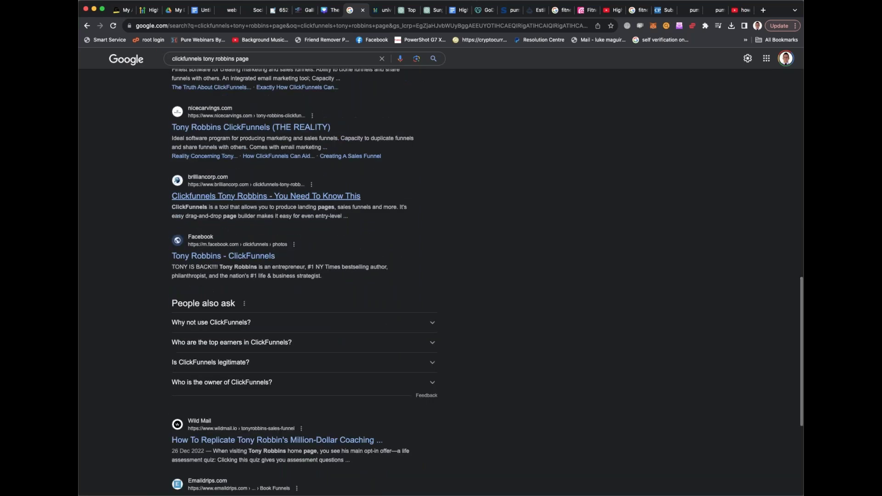
{"action": "scroll", "coordinate": [267, 196], "scroll_direction": "down", "scroll_amount": 2}
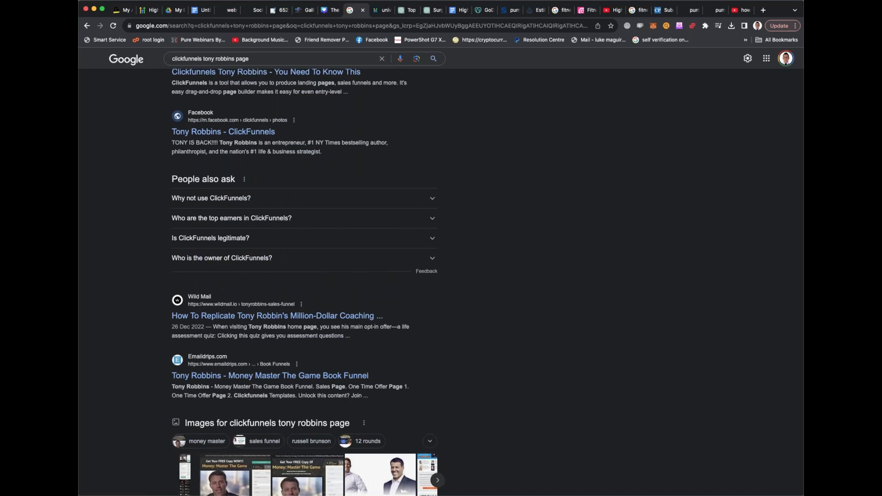
{"action": "left_click", "coordinate": [762, 10]}
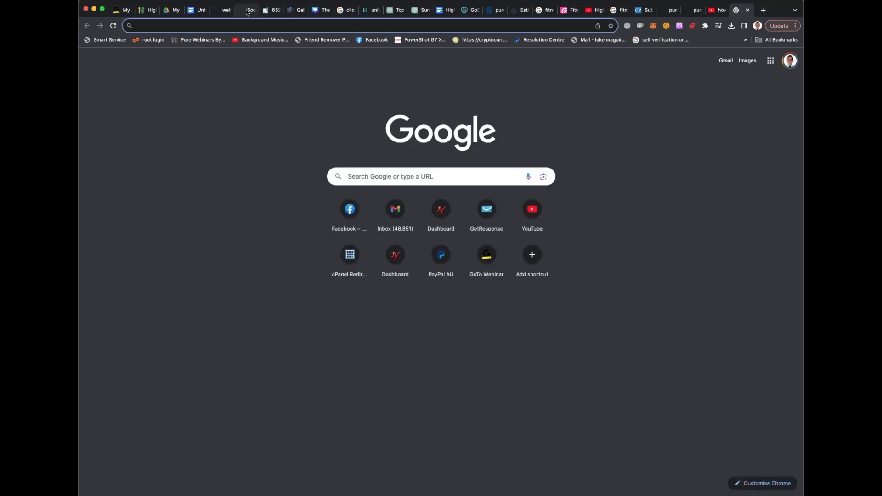
Close the empty new tab, leaving the pumpuppromo.com fitness agency page showing
{"action": "left_click", "coordinate": [248, 11]}
{"action": "left_click_drag", "start_coordinate": [738, 10], "coordinate": [686, 10]}
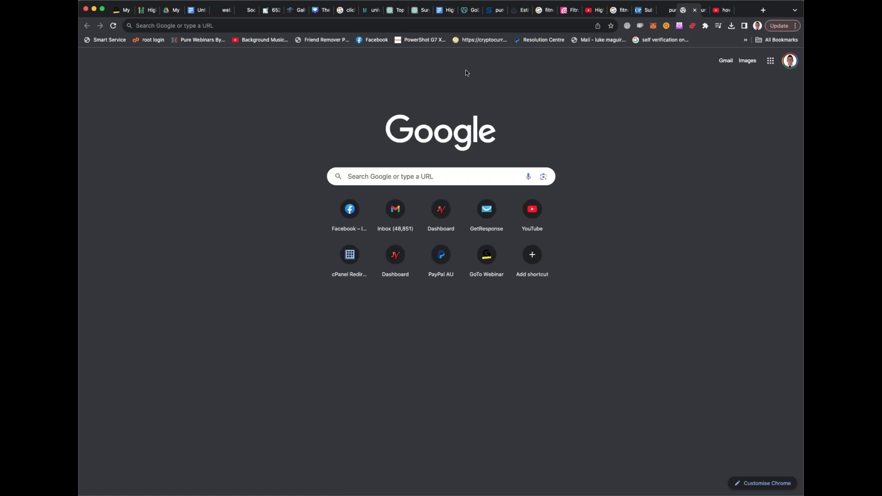
{"action": "key", "text": "super+w"}
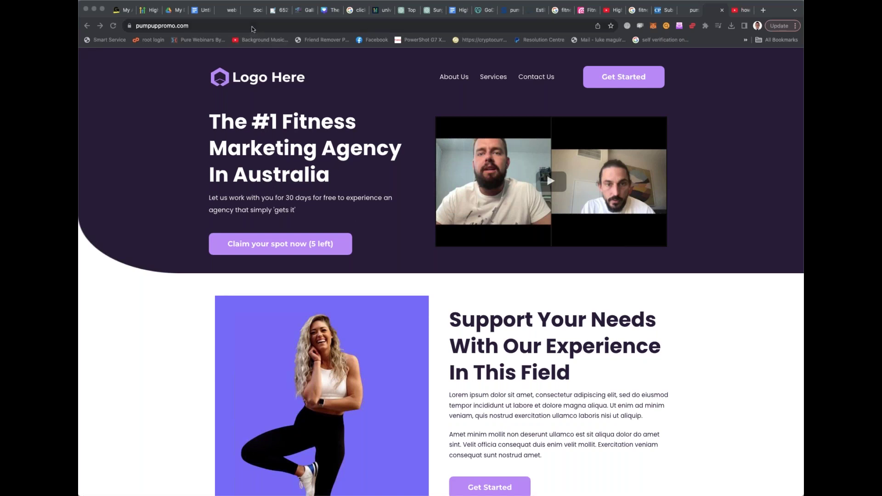
Switch GoHighLevel to the pumpuppromo.com sub-account
{"action": "left_click", "coordinate": [252, 9]}
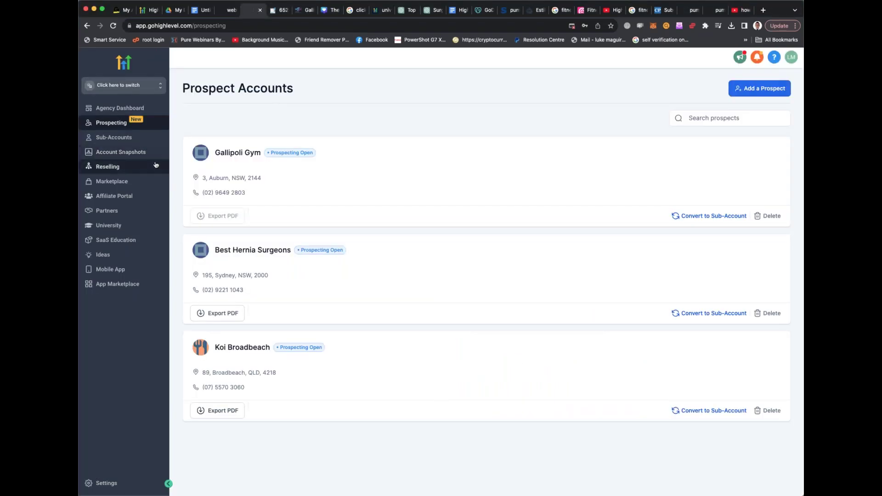
{"action": "left_click", "coordinate": [128, 86]}
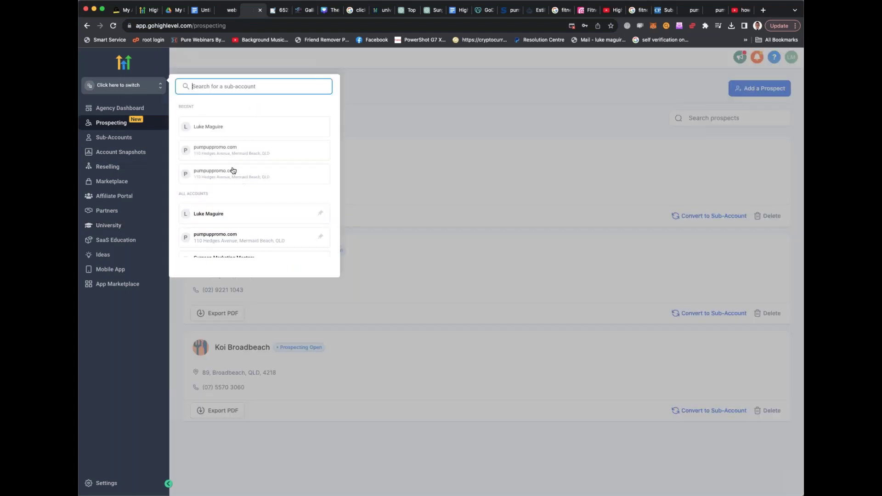
{"action": "scroll", "coordinate": [227, 171], "scroll_direction": "down", "scroll_amount": 1}
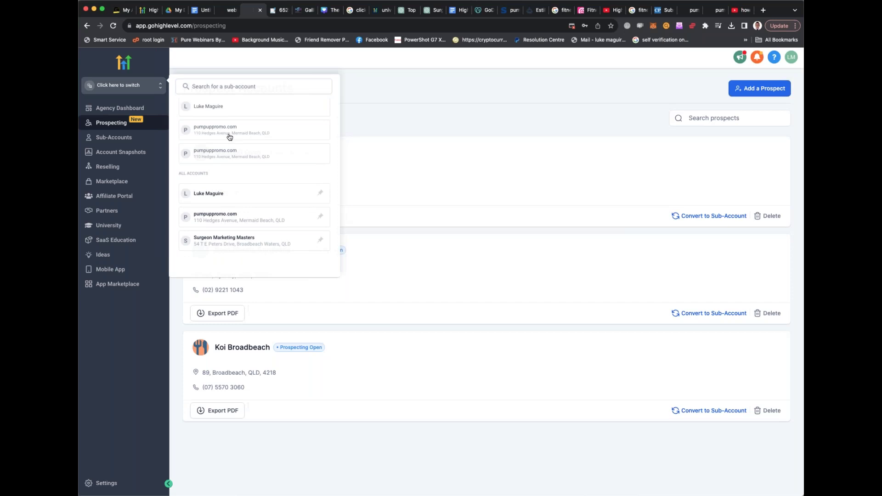
{"action": "left_click", "coordinate": [229, 137]}
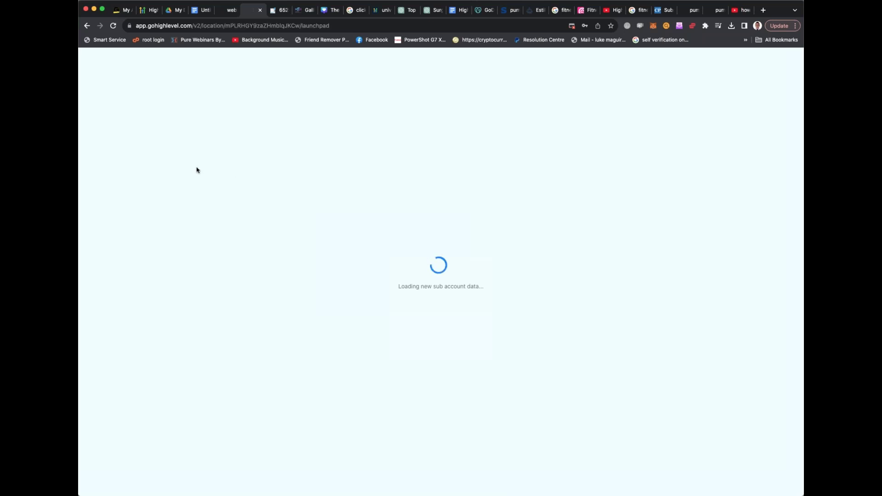
Create a new blank funnel named 'clciktest' under Funnels
{"action": "left_click", "coordinate": [117, 276]}
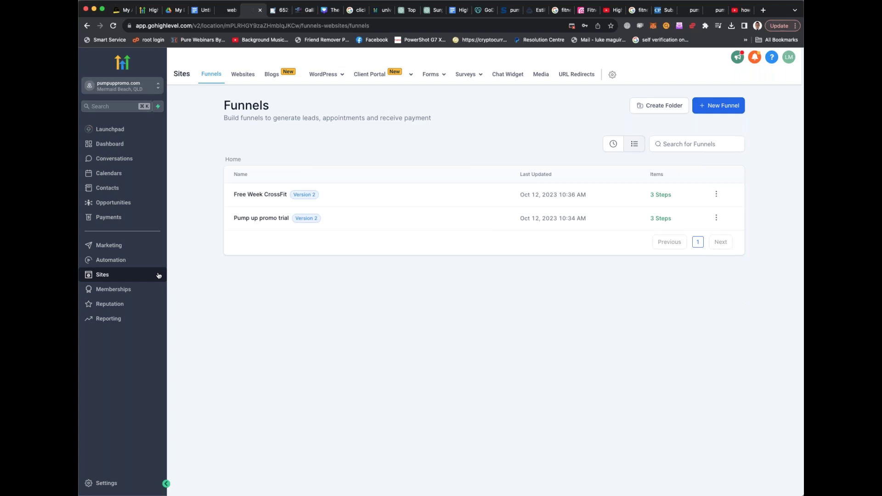
{"action": "left_click", "coordinate": [719, 105]}
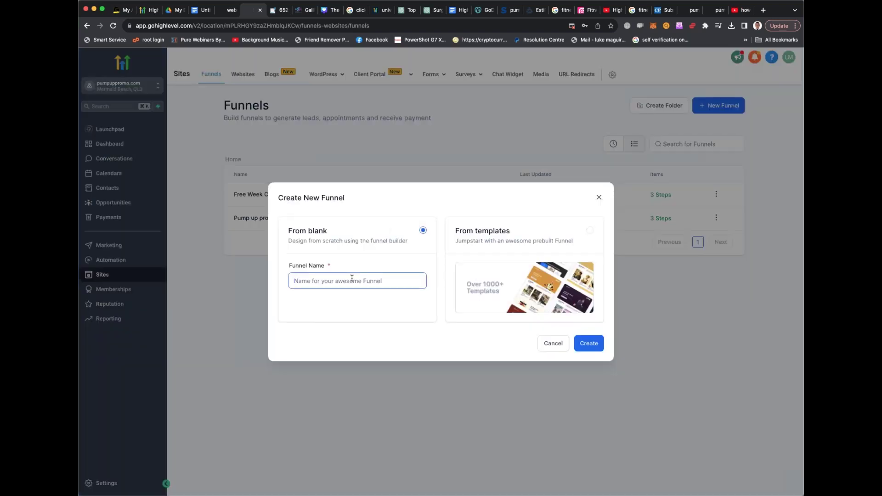
{"action": "type", "text": "clciktest"}
{"action": "left_click", "coordinate": [587, 345]}
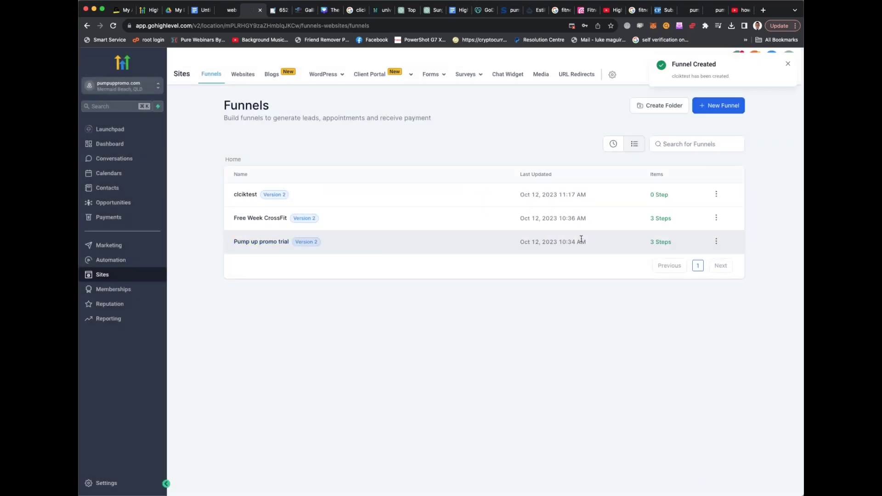
In the clciktest funnel, add a new step importing the copied ClickFunnels page address
{"action": "left_click", "coordinate": [716, 194]}
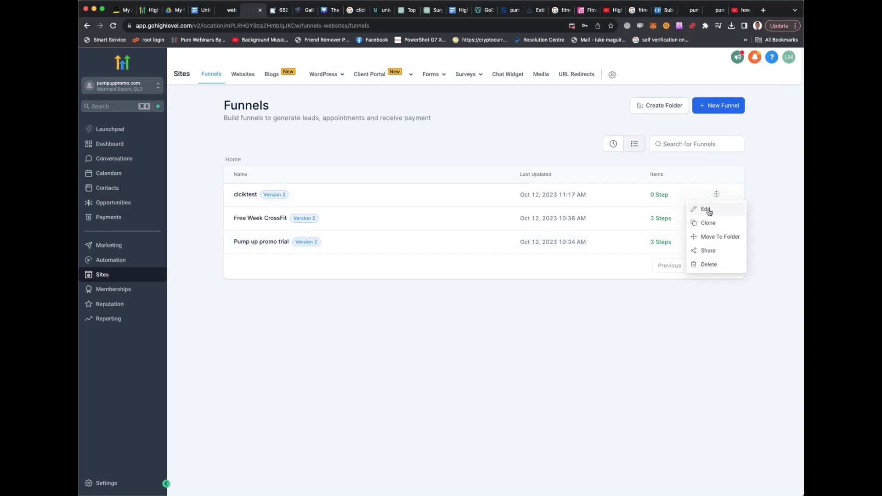
{"action": "left_click", "coordinate": [706, 209]}
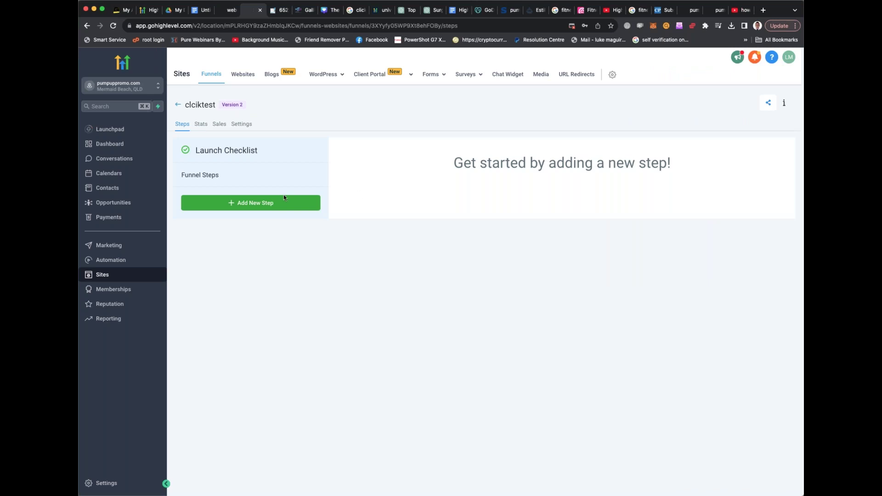
{"action": "left_click", "coordinate": [266, 203]}
{"action": "left_click", "coordinate": [356, 196]}
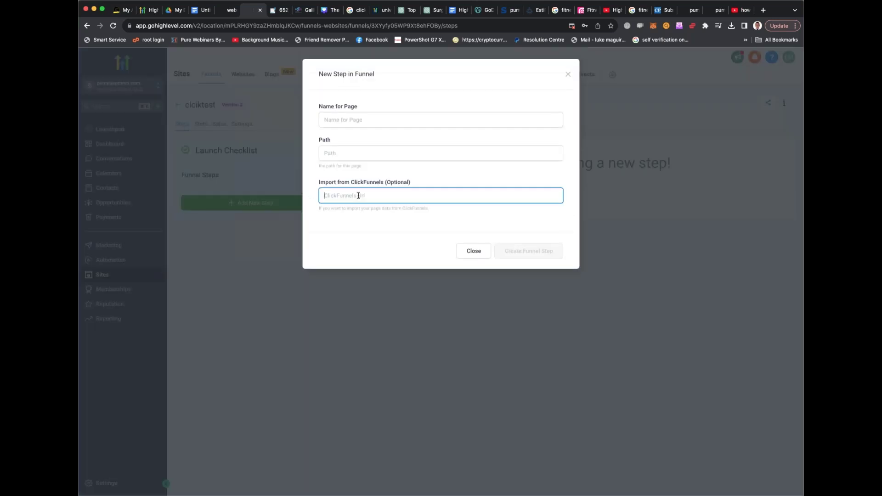
{"action": "left_click_drag", "start_coordinate": [323, 182], "coordinate": [457, 187]}
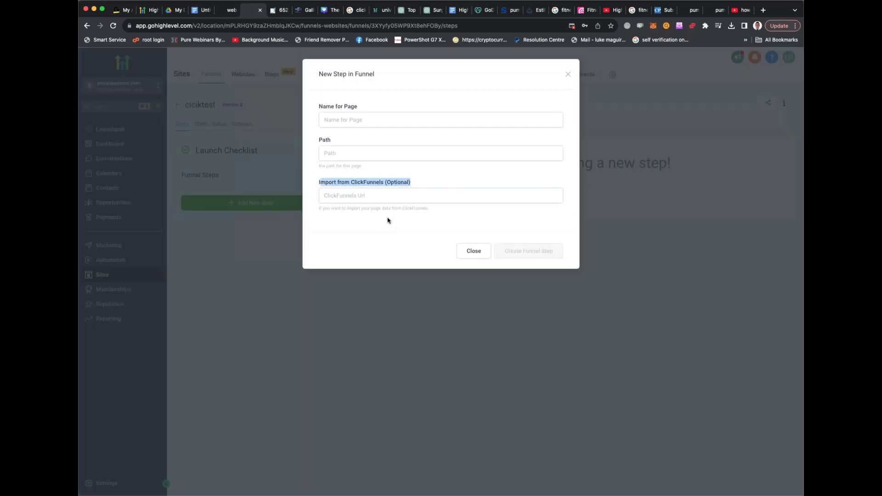
{"action": "left_click", "coordinate": [369, 196]}
{"action": "type", "text": "https://www.setensumsonhoprotegeo.com/sp-v2"}
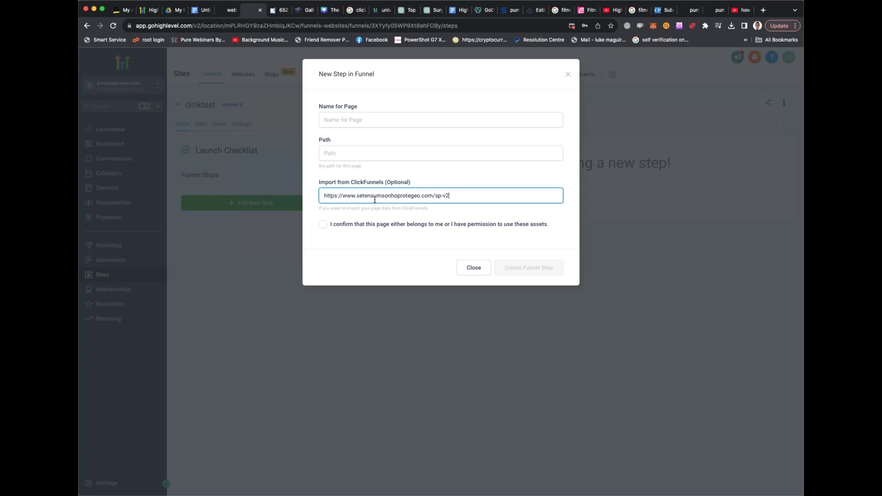
Confirm asset permission, set page name and path to 'test', and create the funnel step
{"action": "left_click", "coordinate": [323, 225]}
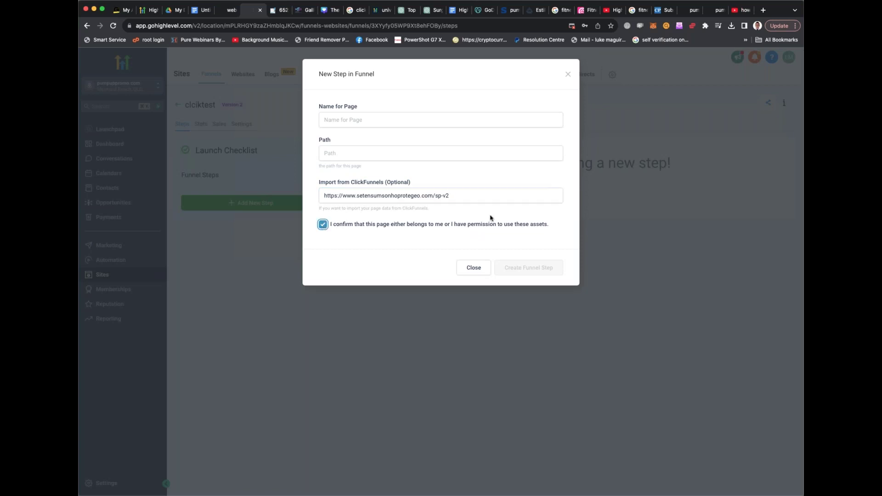
{"action": "left_click", "coordinate": [356, 124]}
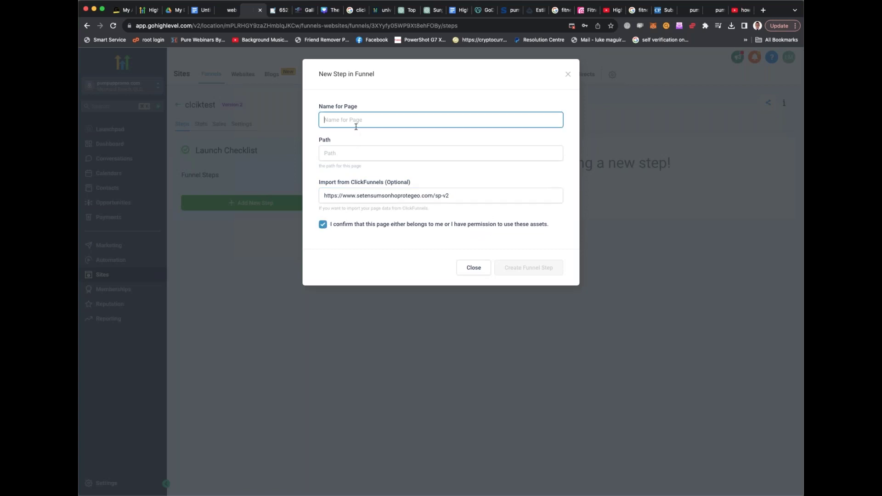
{"action": "type", "text": "test"}
{"action": "left_click", "coordinate": [363, 154]}
{"action": "type", "text": "test"}
{"action": "left_click", "coordinate": [529, 267]}
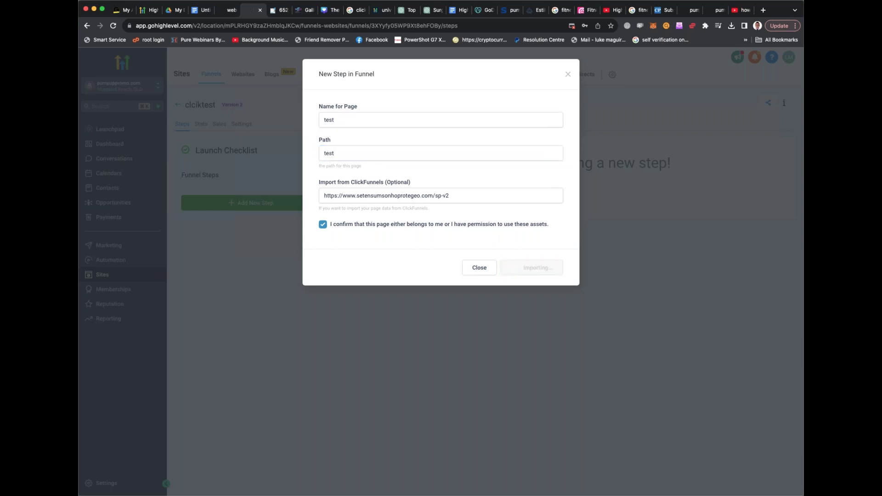
{"action": "left_click", "coordinate": [284, 10]}
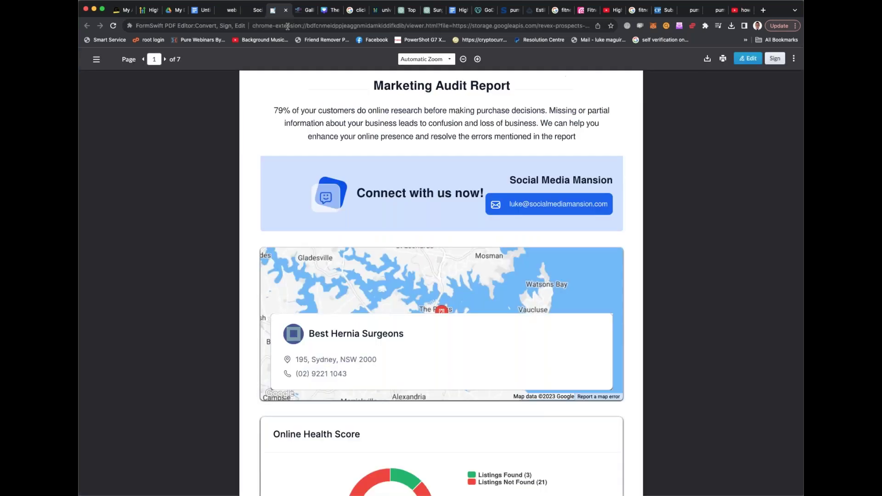
Load the original setensumsonhoprotege.com/sp-v2 sales page in this tab and scroll through it
{"action": "left_click", "coordinate": [287, 26]}
{"action": "type", "text": "https://www.setensumsonhoprotego.com/sp-v2"}
{"action": "key", "text": "Return"}
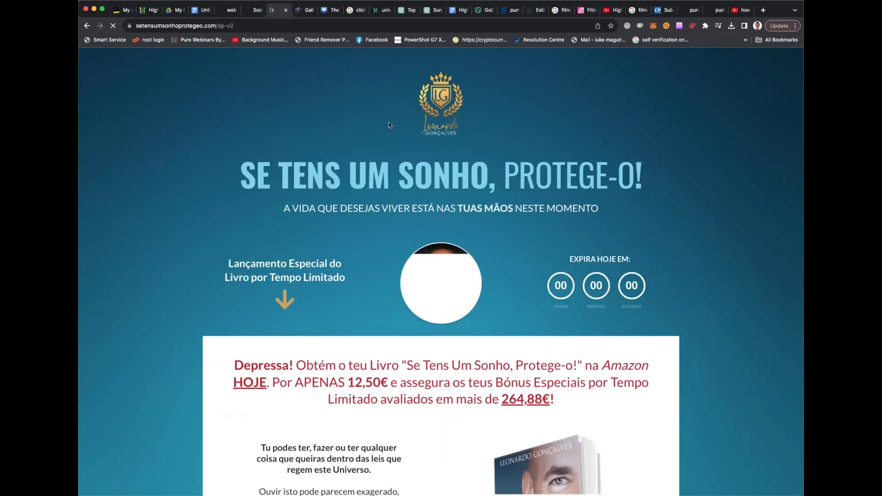
{"action": "scroll", "coordinate": [445, 148], "scroll_direction": "down", "scroll_amount": 1}
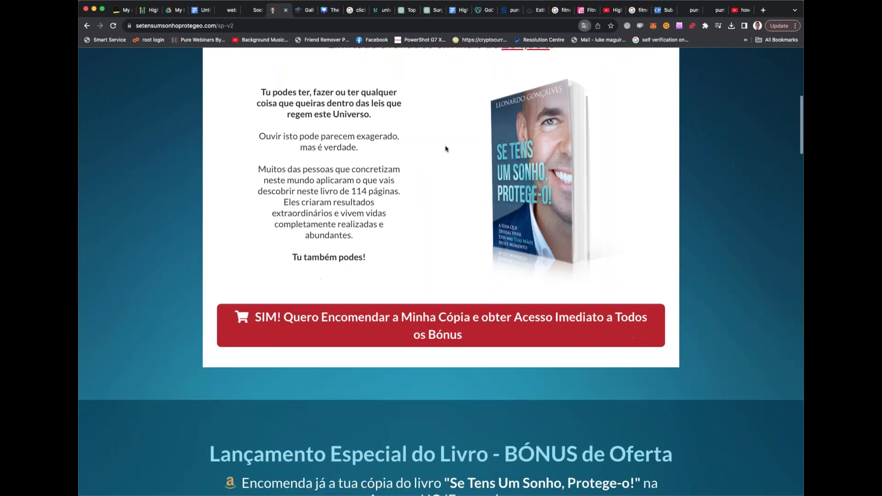
{"action": "scroll", "coordinate": [446, 149], "scroll_direction": "down", "scroll_amount": 20}
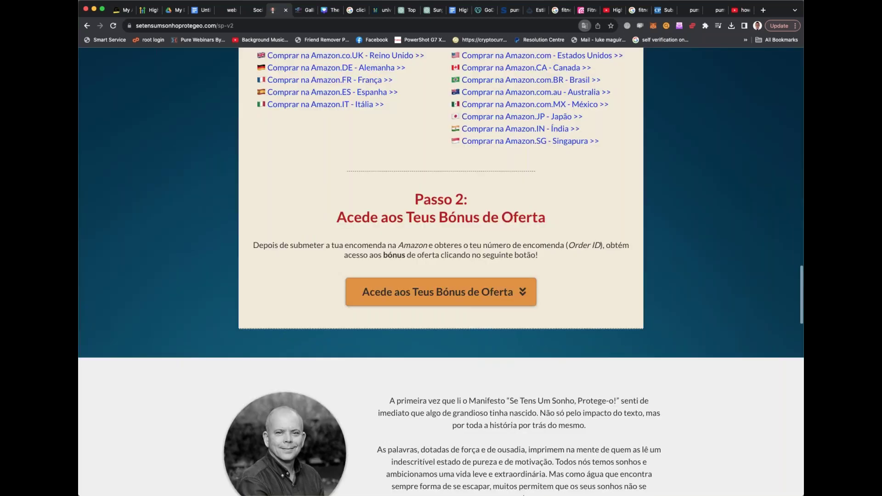
{"action": "scroll", "coordinate": [441, 276], "scroll_direction": "down", "scroll_amount": 5}
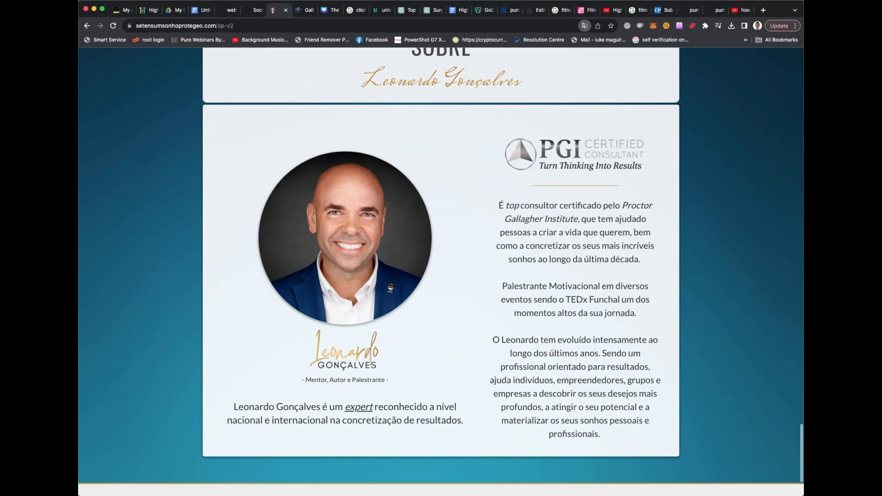
{"action": "scroll", "coordinate": [441, 271], "scroll_direction": "up", "scroll_amount": 20}
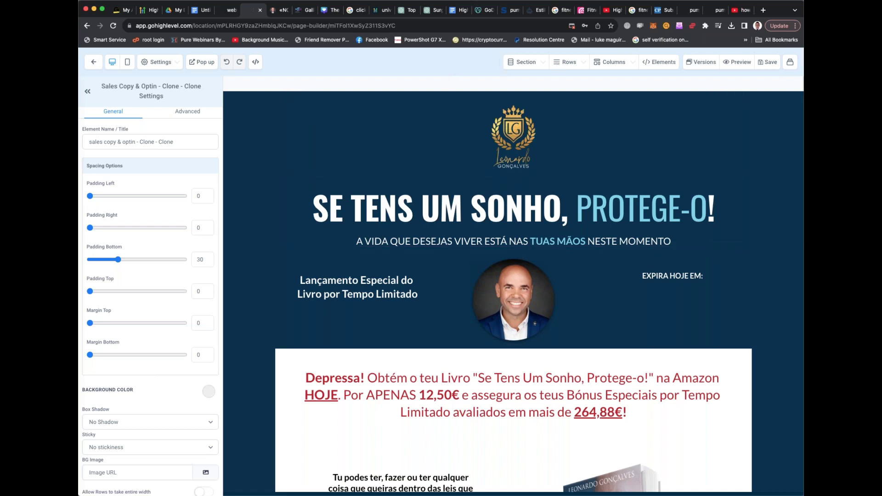
Compare the live sales page with the imported copy in the builder
{"action": "key", "text": "ctrl+Tab"}
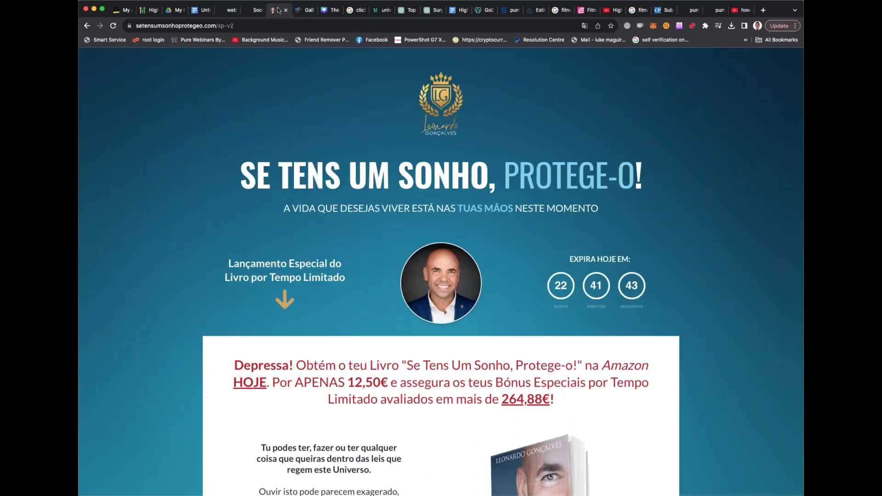
{"action": "scroll", "coordinate": [441, 271], "scroll_direction": "down", "scroll_amount": 5}
{"action": "scroll", "coordinate": [441, 271], "scroll_direction": "down", "scroll_amount": 8}
{"action": "key", "text": "ctrl+shift+Tab"}
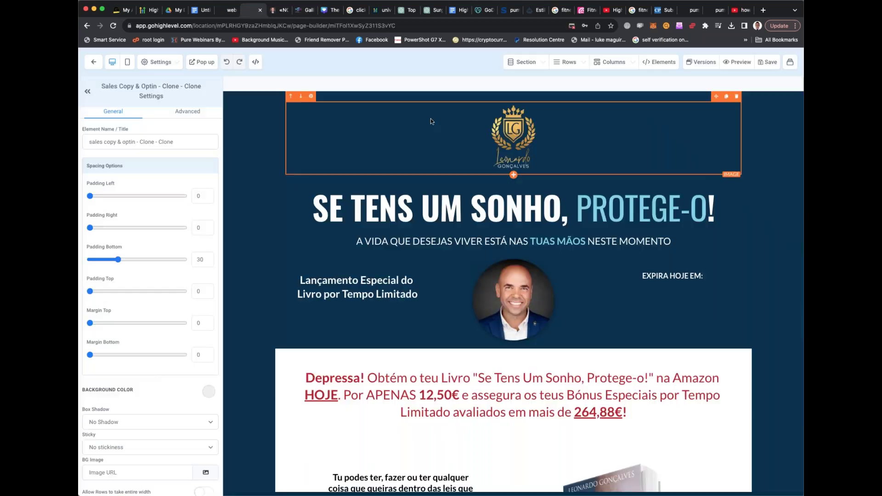
{"action": "scroll", "coordinate": [423, 116], "scroll_direction": "down", "scroll_amount": 10}
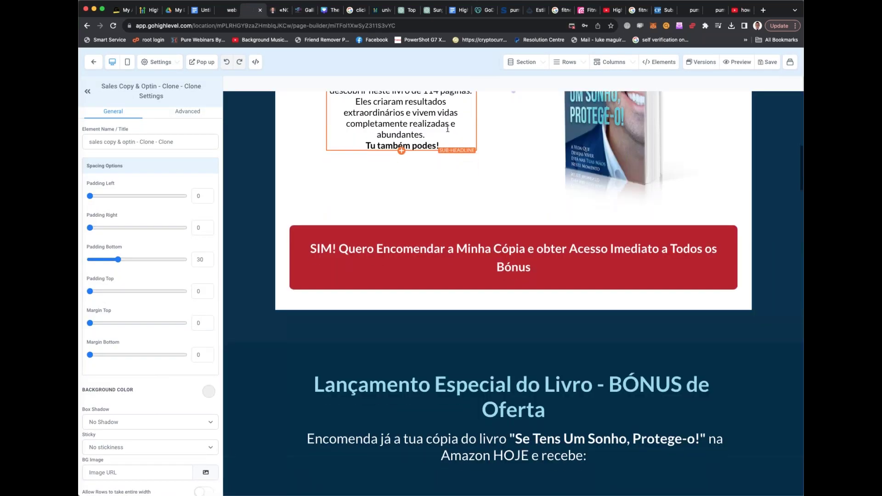
{"action": "scroll", "coordinate": [447, 129], "scroll_direction": "down", "scroll_amount": 2}
Select the red SIM! order button and the sub-headline beside the book in the builder
{"action": "left_click", "coordinate": [518, 166]}
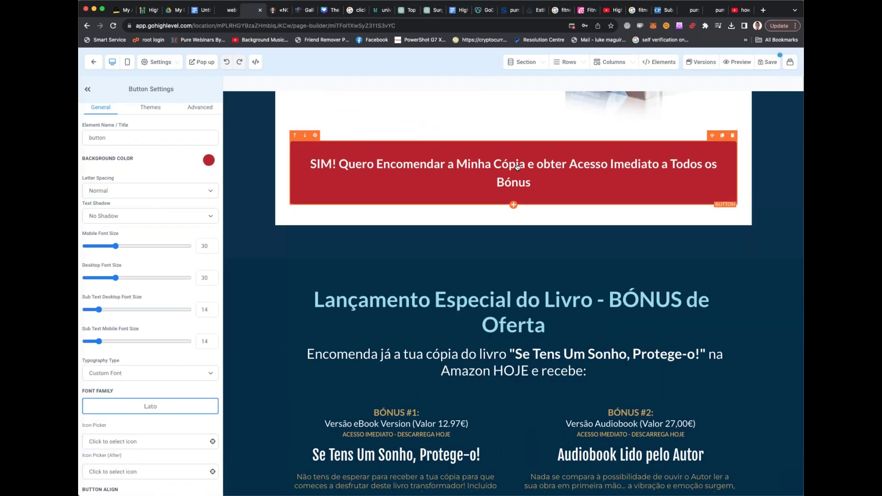
{"action": "scroll", "coordinate": [480, 166], "scroll_direction": "up", "scroll_amount": 1}
{"action": "scroll", "coordinate": [432, 252], "scroll_direction": "up", "scroll_amount": 6}
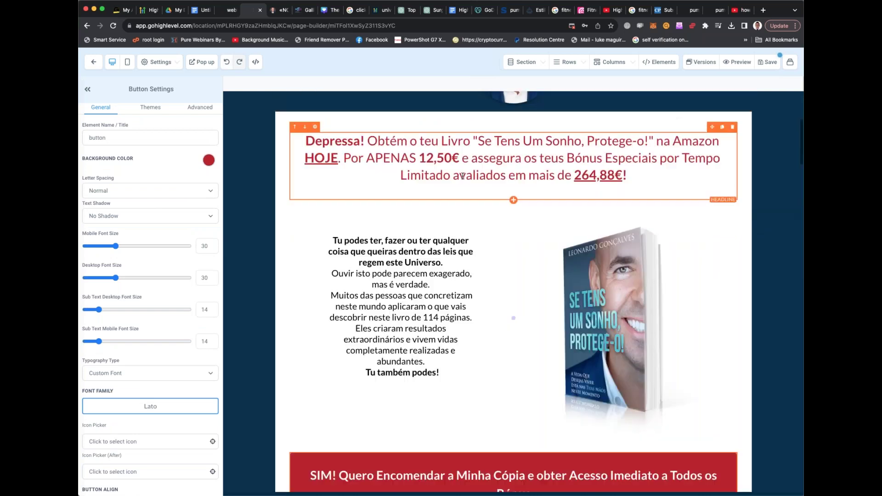
{"action": "left_click", "coordinate": [432, 252]}
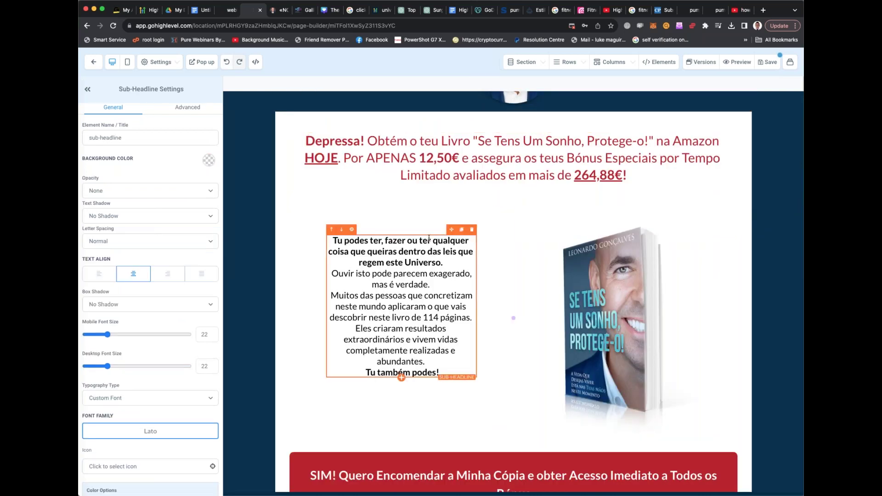
{"action": "scroll", "coordinate": [430, 244], "scroll_direction": "down", "scroll_amount": 6}
{"action": "scroll", "coordinate": [428, 239], "scroll_direction": "down", "scroll_amount": 5}
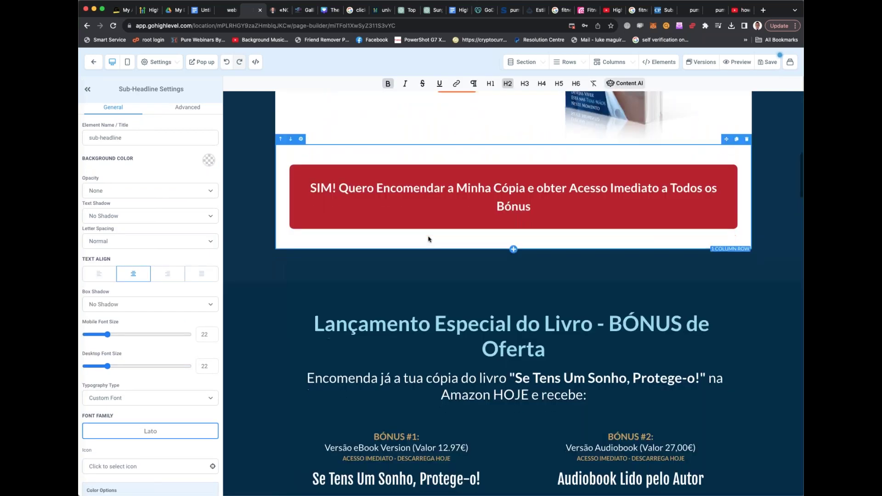
{"action": "scroll", "coordinate": [431, 234], "scroll_direction": "up", "scroll_amount": 1}
Delete the 'Encomenda já…' order line beneath the BÓNUS de Oferta heading
{"action": "left_click", "coordinate": [541, 220]}
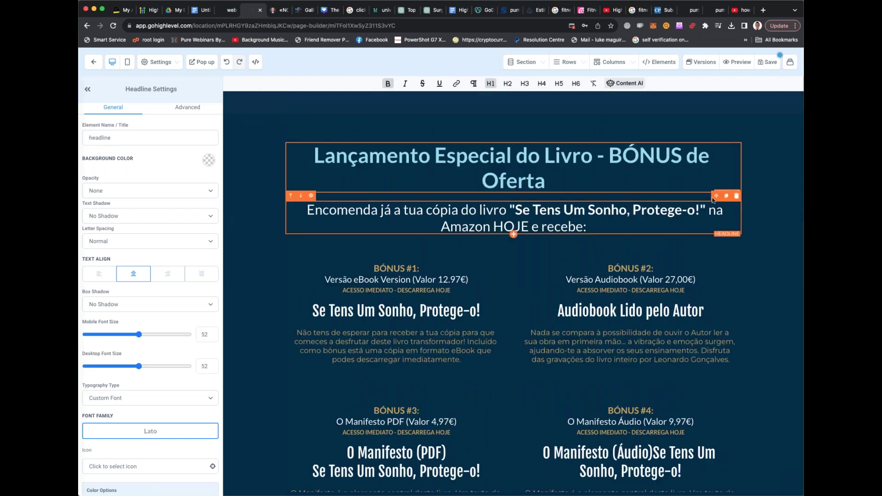
{"action": "left_click", "coordinate": [737, 195]}
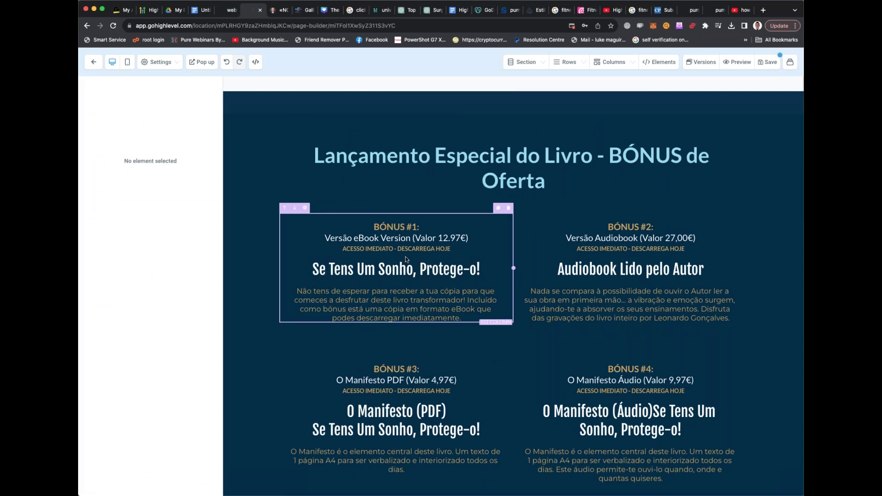
{"action": "scroll", "coordinate": [452, 349], "scroll_direction": "down", "scroll_amount": 10}
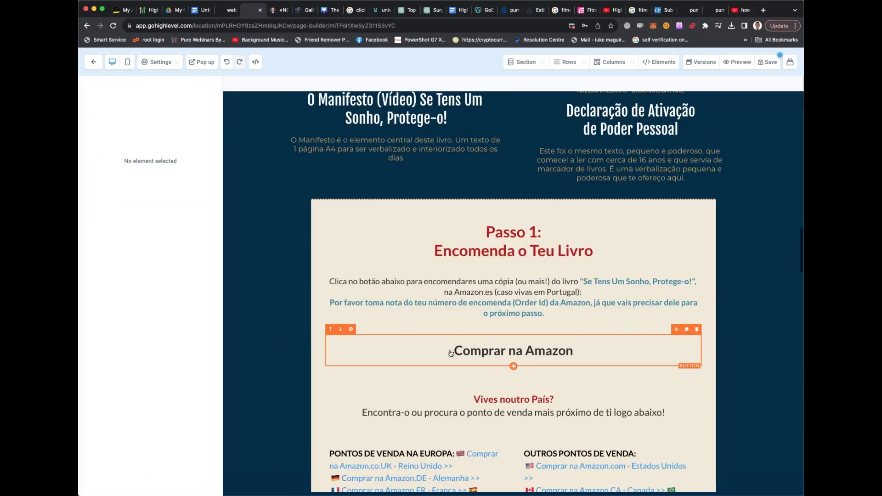
{"action": "scroll", "coordinate": [451, 352], "scroll_direction": "down", "scroll_amount": 15}
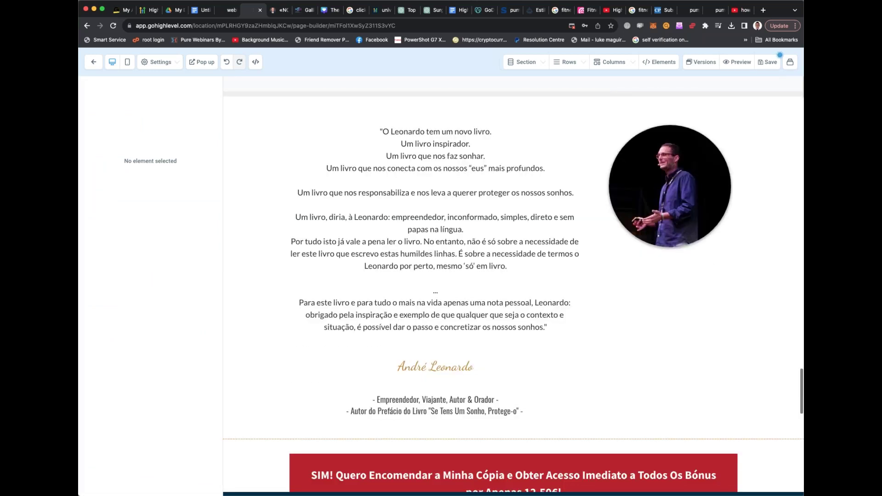
{"action": "scroll", "coordinate": [514, 285], "scroll_direction": "down", "scroll_amount": 15}
{"action": "scroll", "coordinate": [513, 292], "scroll_direction": "up", "scroll_amount": 20}
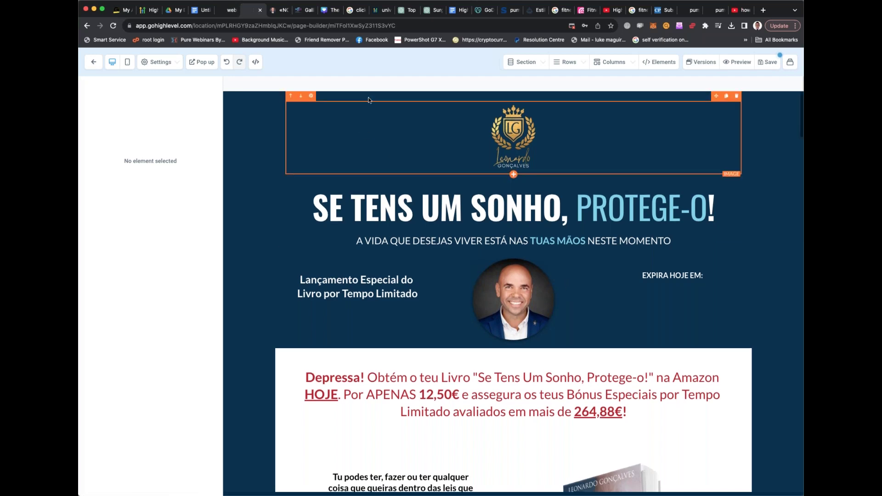
{"action": "key", "text": "super+Left"}
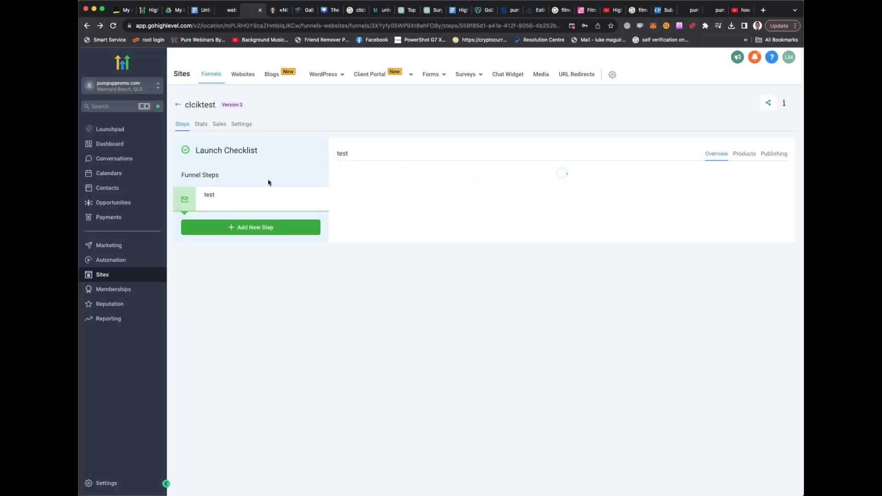
{"action": "left_click", "coordinate": [260, 224]}
{"action": "left_click", "coordinate": [388, 197]}
{"action": "type", "text": "www.clickfunnels.com"}
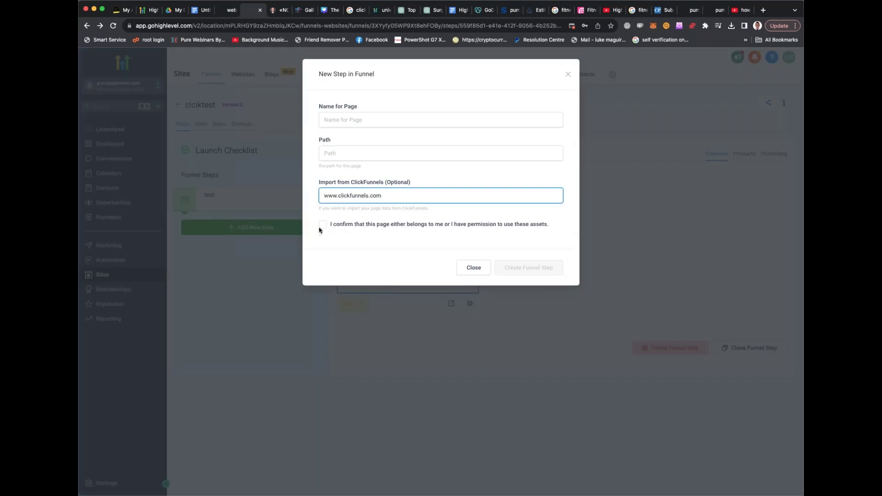
{"action": "left_click", "coordinate": [322, 226]}
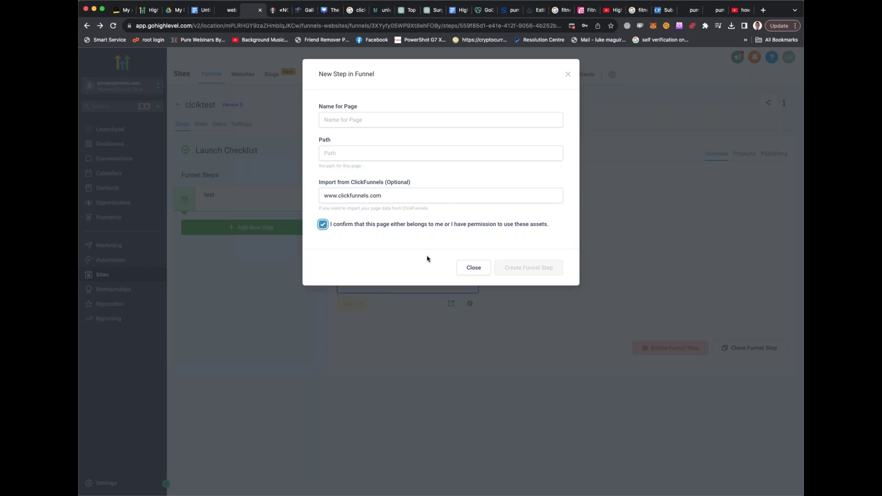
Name the step 'justtestingthisrussel', reuse it as the path, and create the step
{"action": "left_click", "coordinate": [366, 123]}
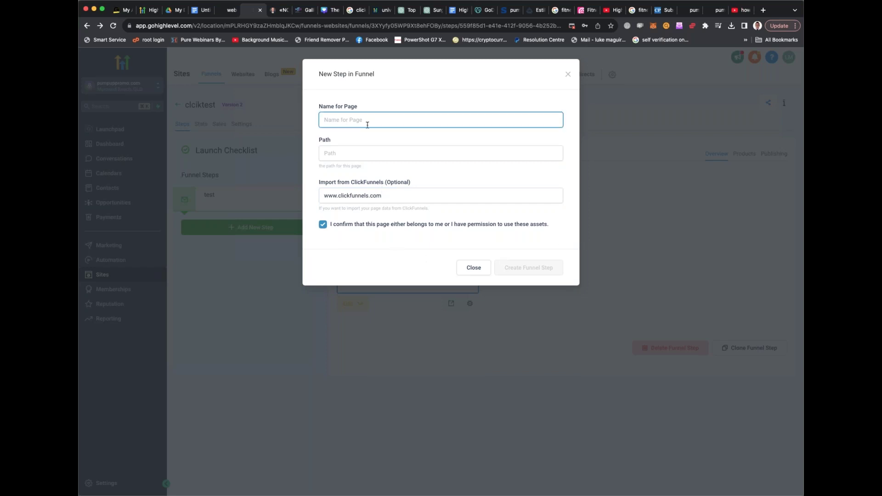
{"action": "type", "text": "justt"}
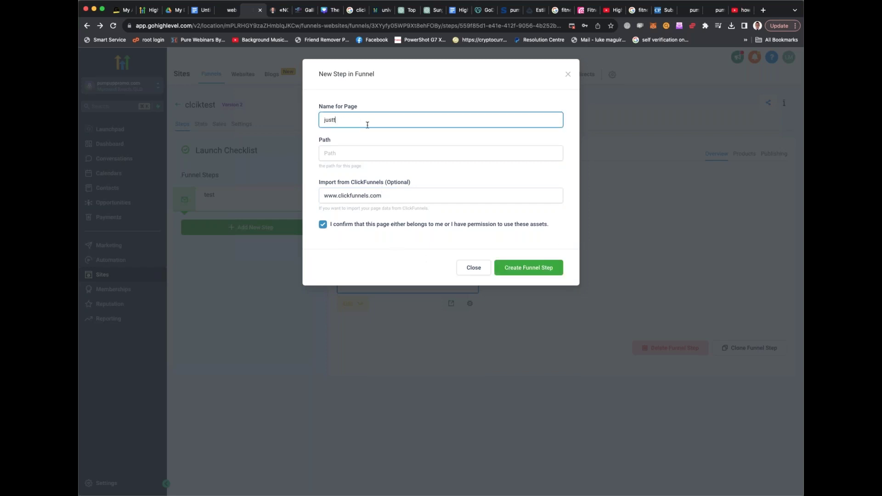
{"action": "type", "text": "estingthisrussel"}
{"action": "key", "text": "super+a"}
{"action": "key", "text": "super+c"}
{"action": "left_click", "coordinate": [383, 155]}
{"action": "key", "text": "super+v"}
{"action": "left_click", "coordinate": [517, 267]}
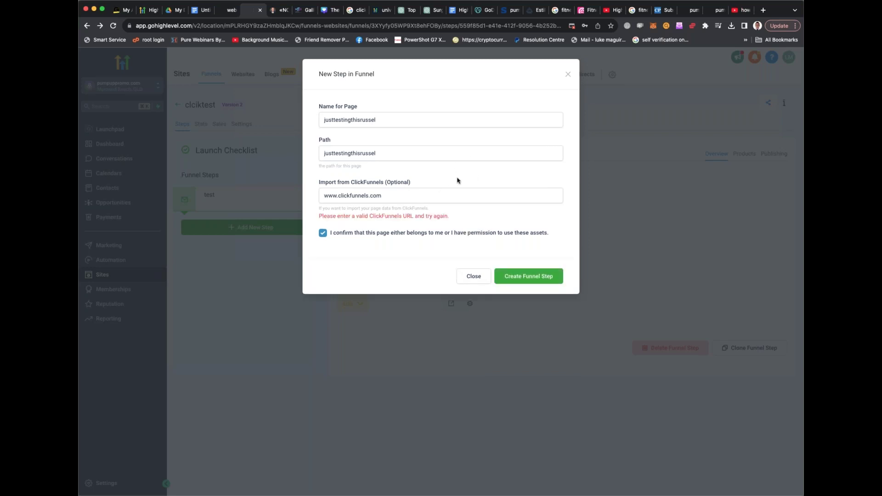
{"action": "left_click", "coordinate": [324, 195]}
{"action": "left_click_drag", "start_coordinate": [338, 196], "coordinate": [312, 198]}
{"action": "key", "text": "BackSpace"}
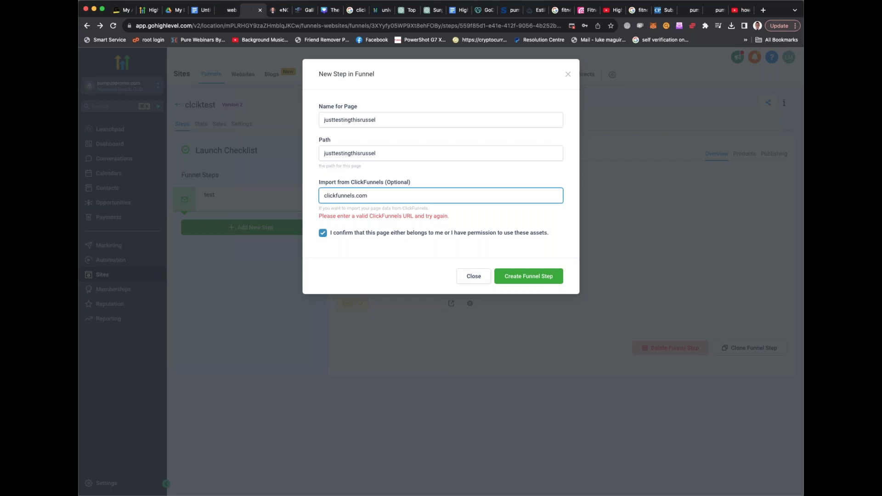
Retry creating the funnel step, then close the new-step form without creating it
{"action": "left_click", "coordinate": [518, 278]}
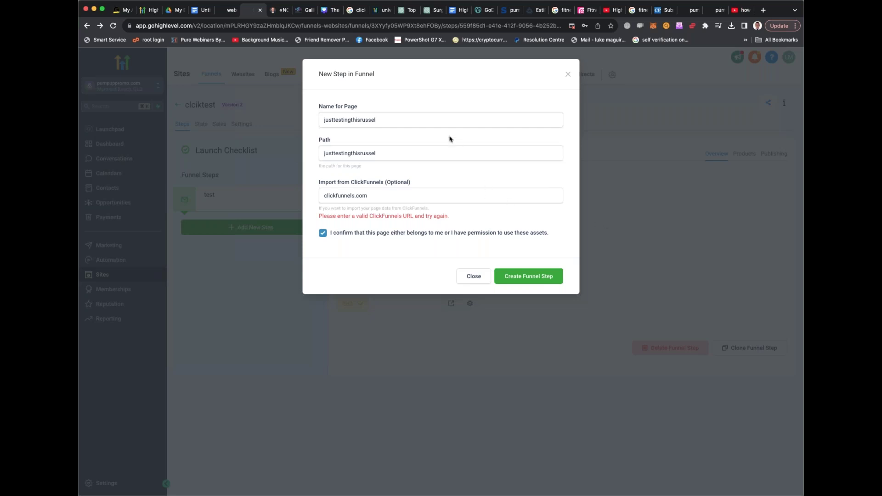
{"action": "left_click", "coordinate": [444, 122]}
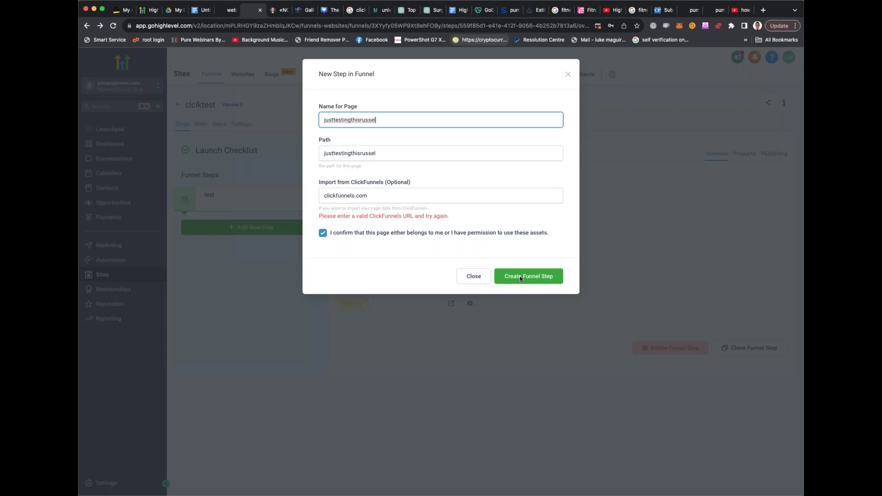
{"action": "left_click", "coordinate": [470, 276]}
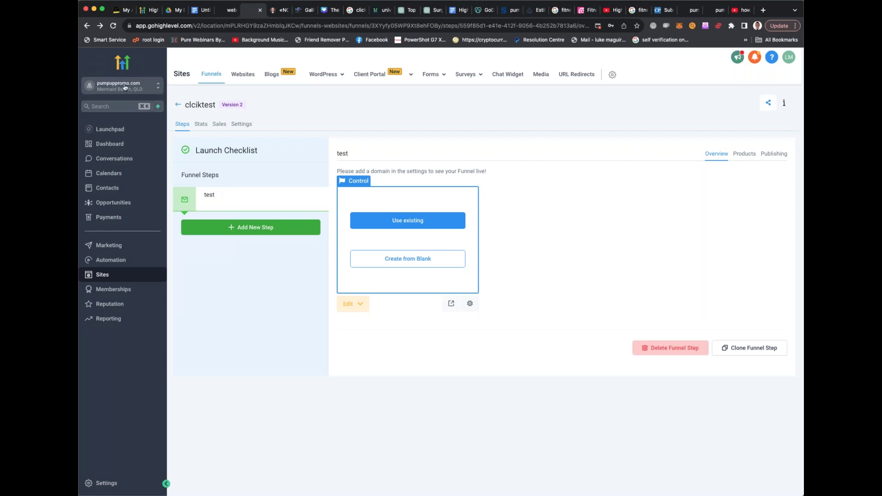
{"action": "left_click", "coordinate": [125, 88]}
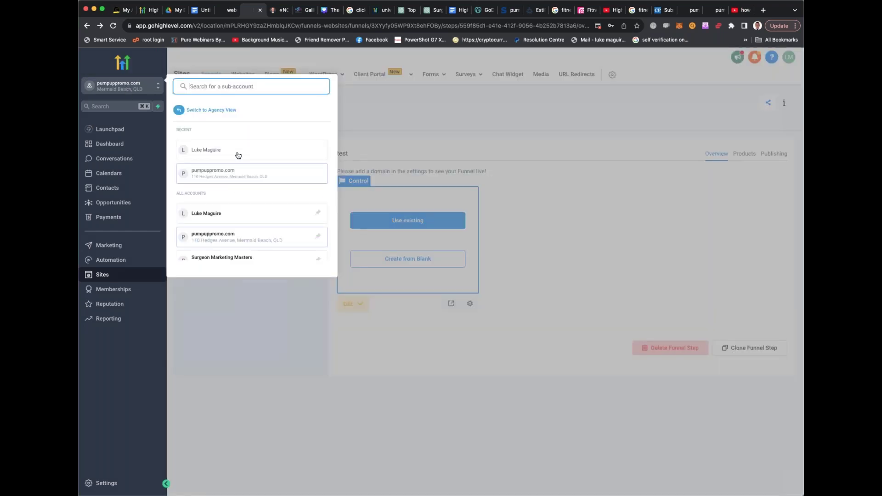
{"action": "left_click", "coordinate": [237, 155]}
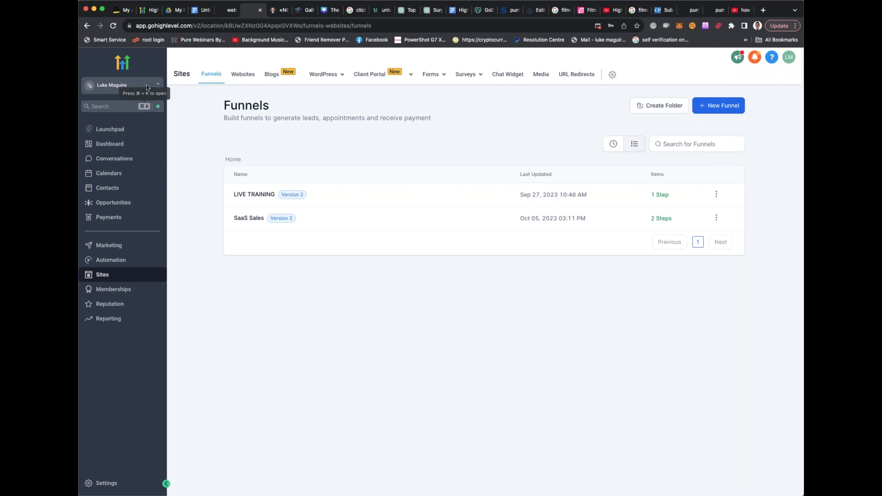
{"action": "left_click", "coordinate": [116, 88]}
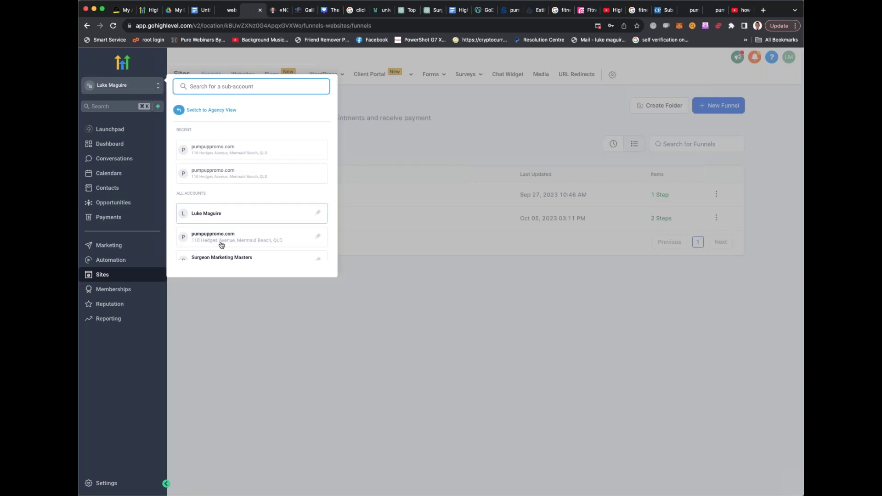
{"action": "left_click", "coordinate": [222, 219]}
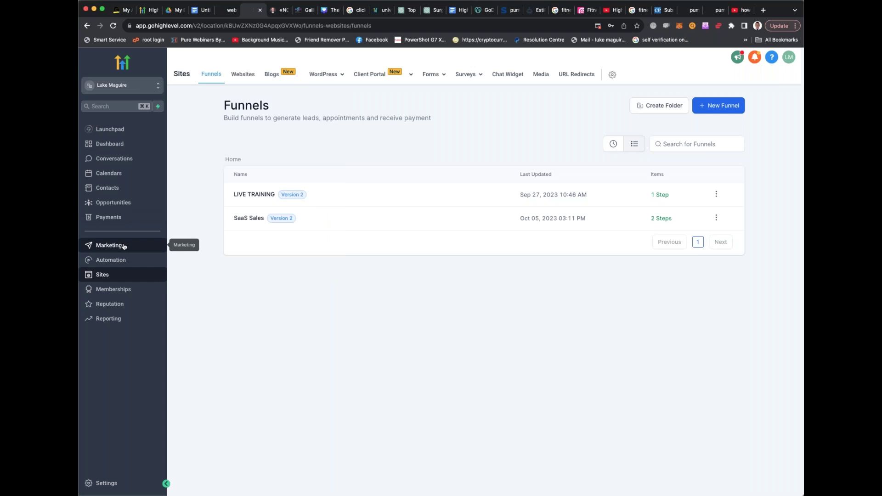
Open the Marketing Social Planner and switch to the pumpuppromo.com sub-account from Recent
{"action": "left_click", "coordinate": [134, 245]}
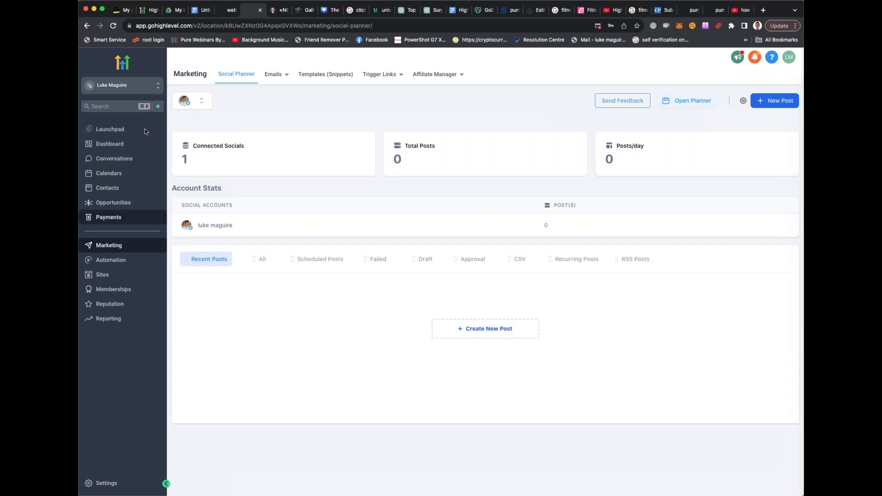
{"action": "left_click", "coordinate": [127, 87]}
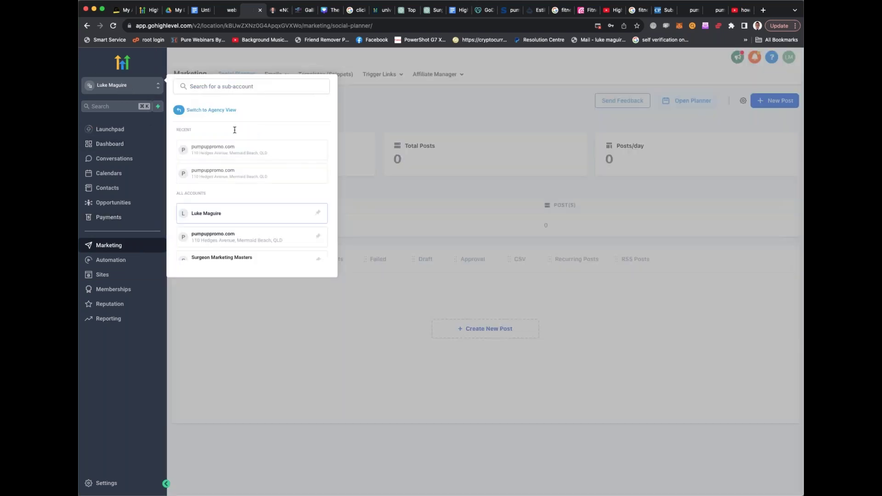
{"action": "left_click", "coordinate": [239, 172]}
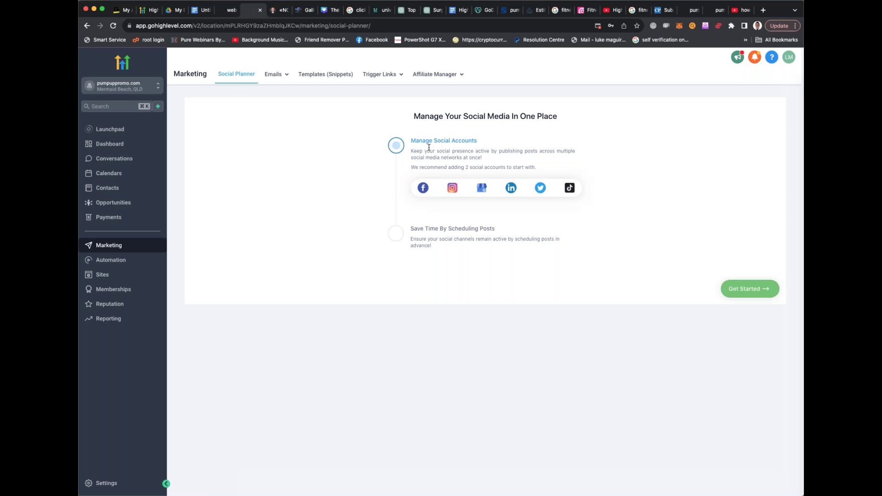
{"action": "mouse_move", "coordinate": [285, 76]}
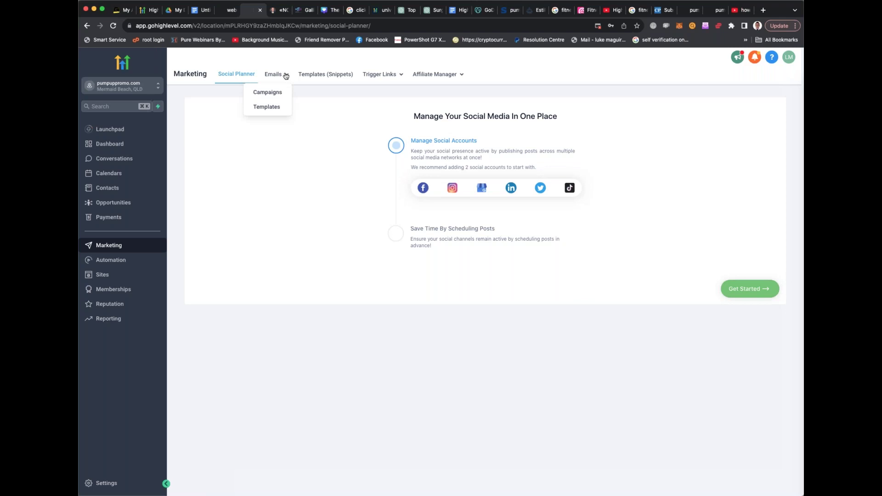